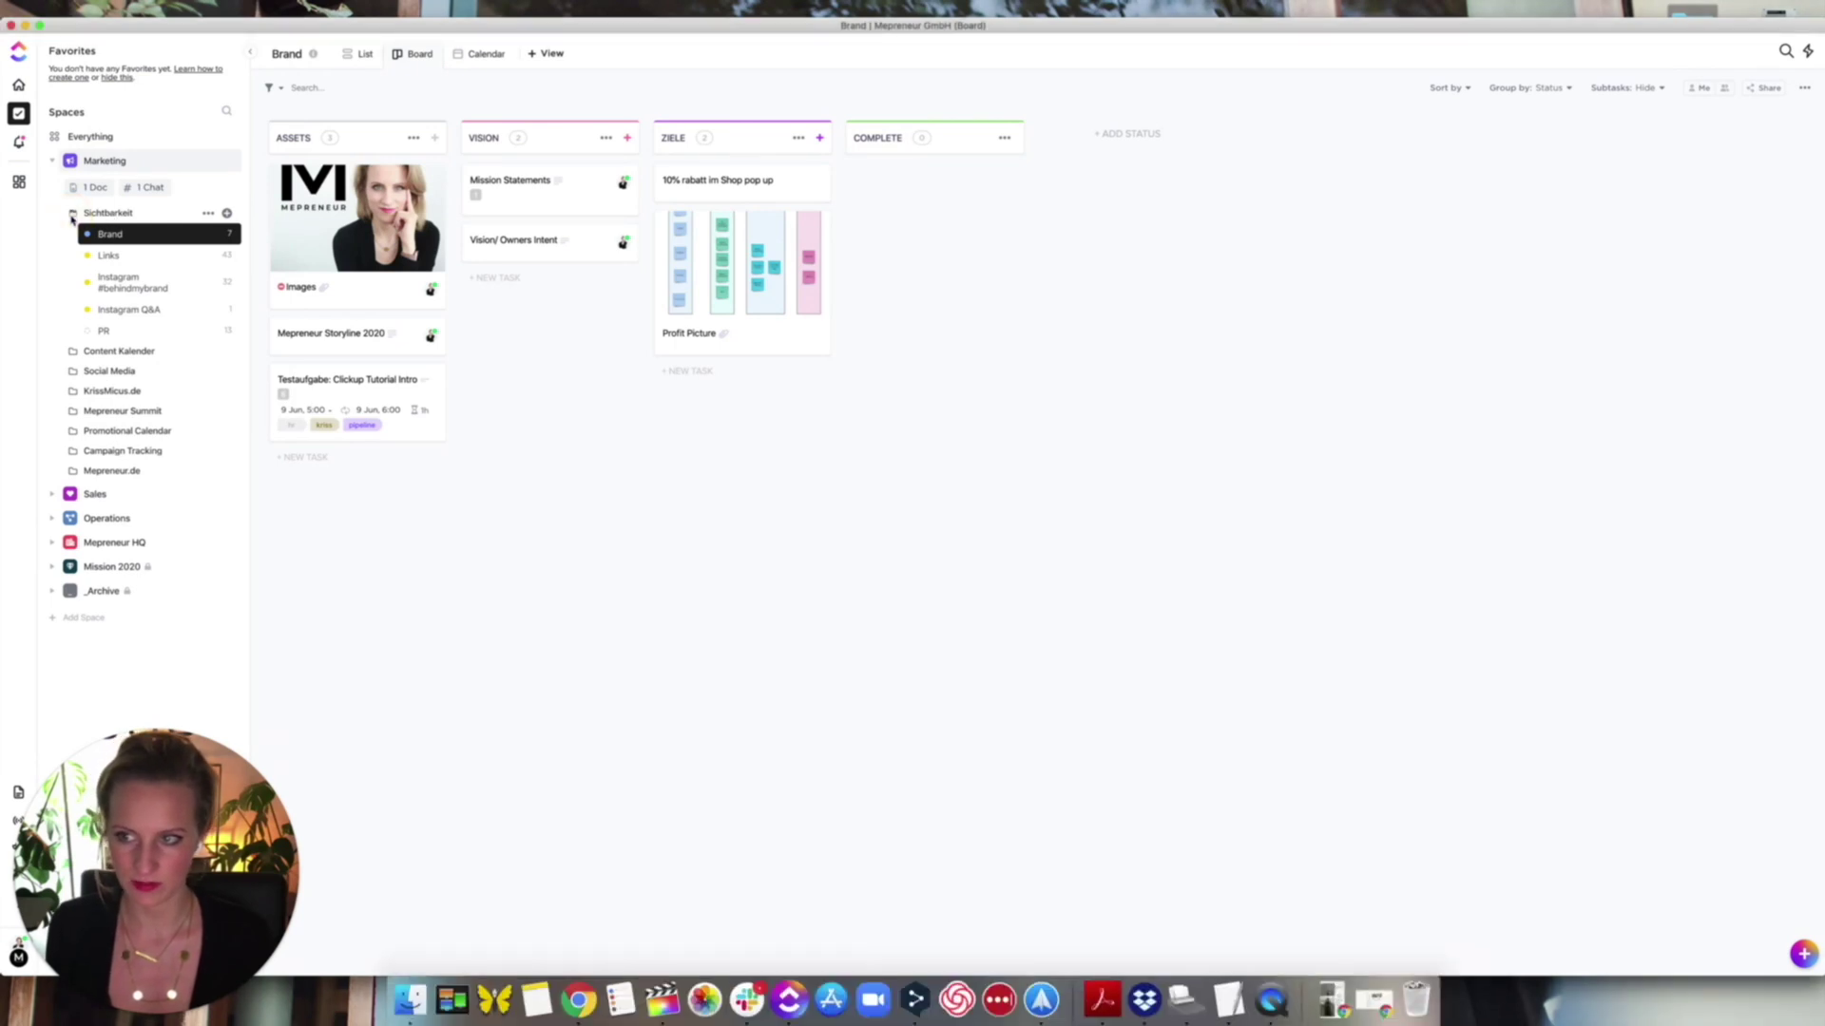
- View the Sichtbarkeit folder in Marketing as a board and as a list, and open its Brand list
click(62, 212)
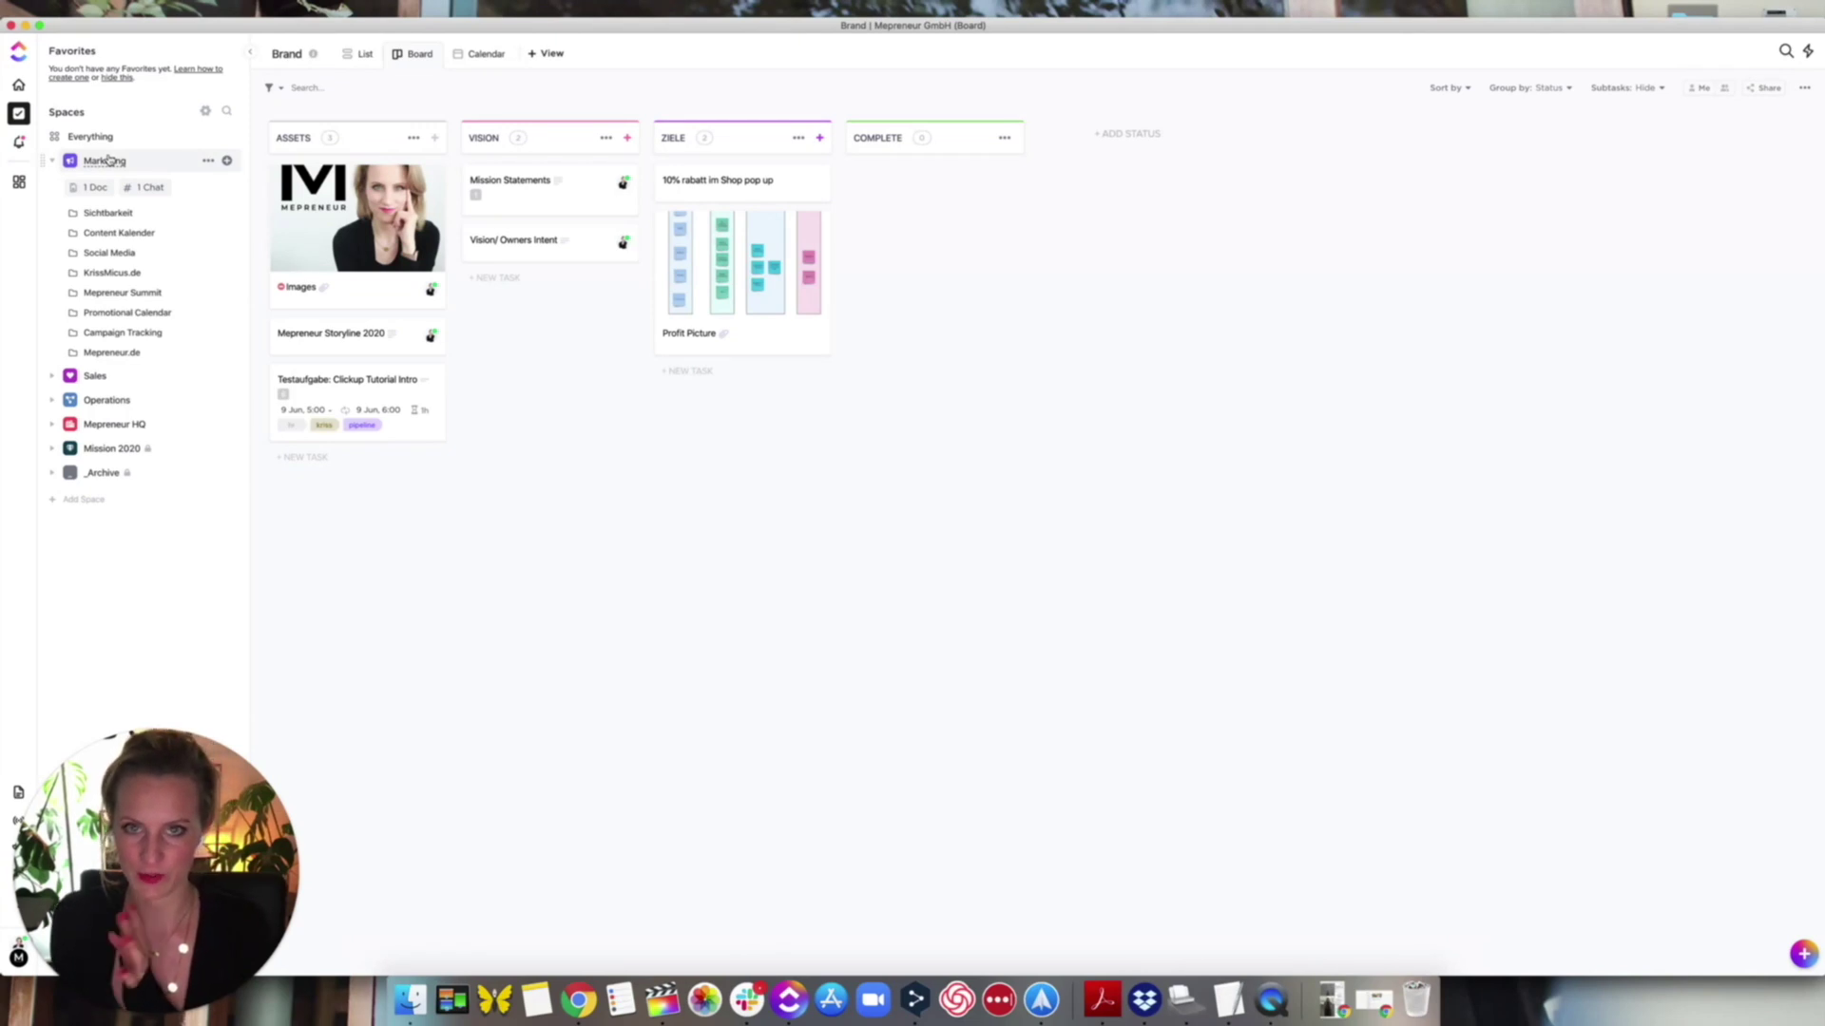
click(95, 212)
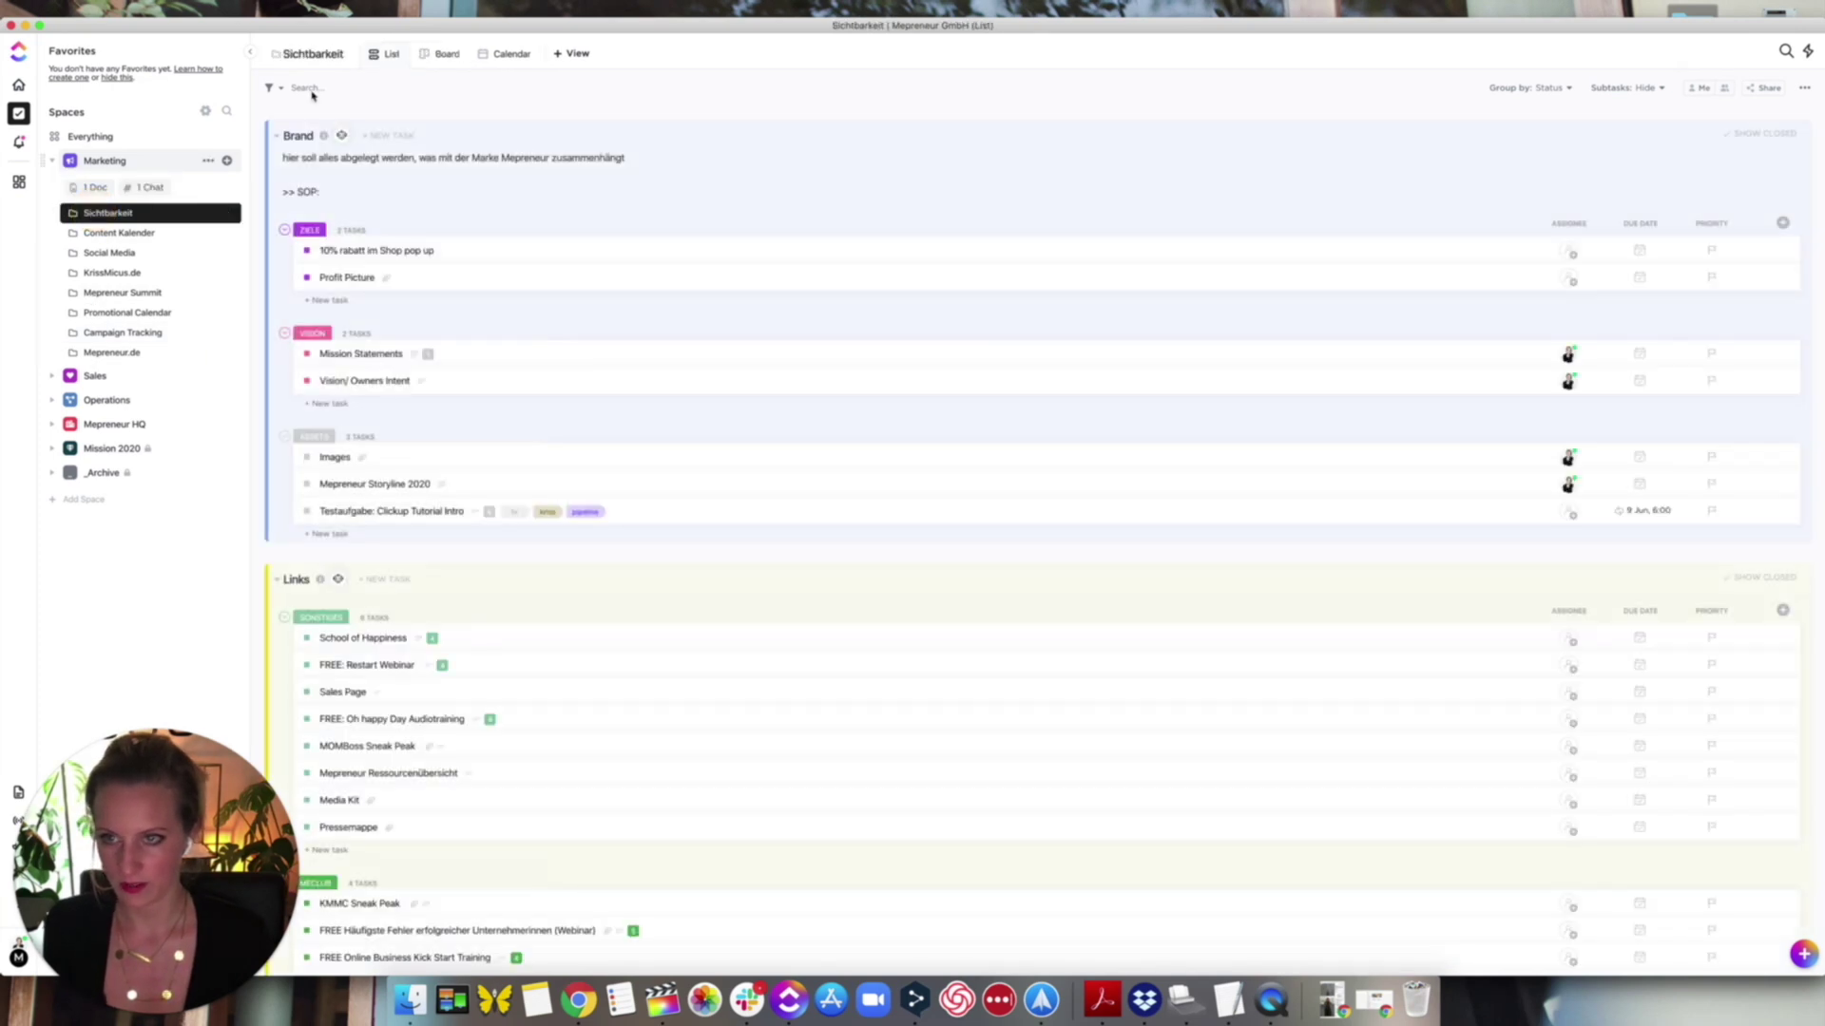
click(435, 53)
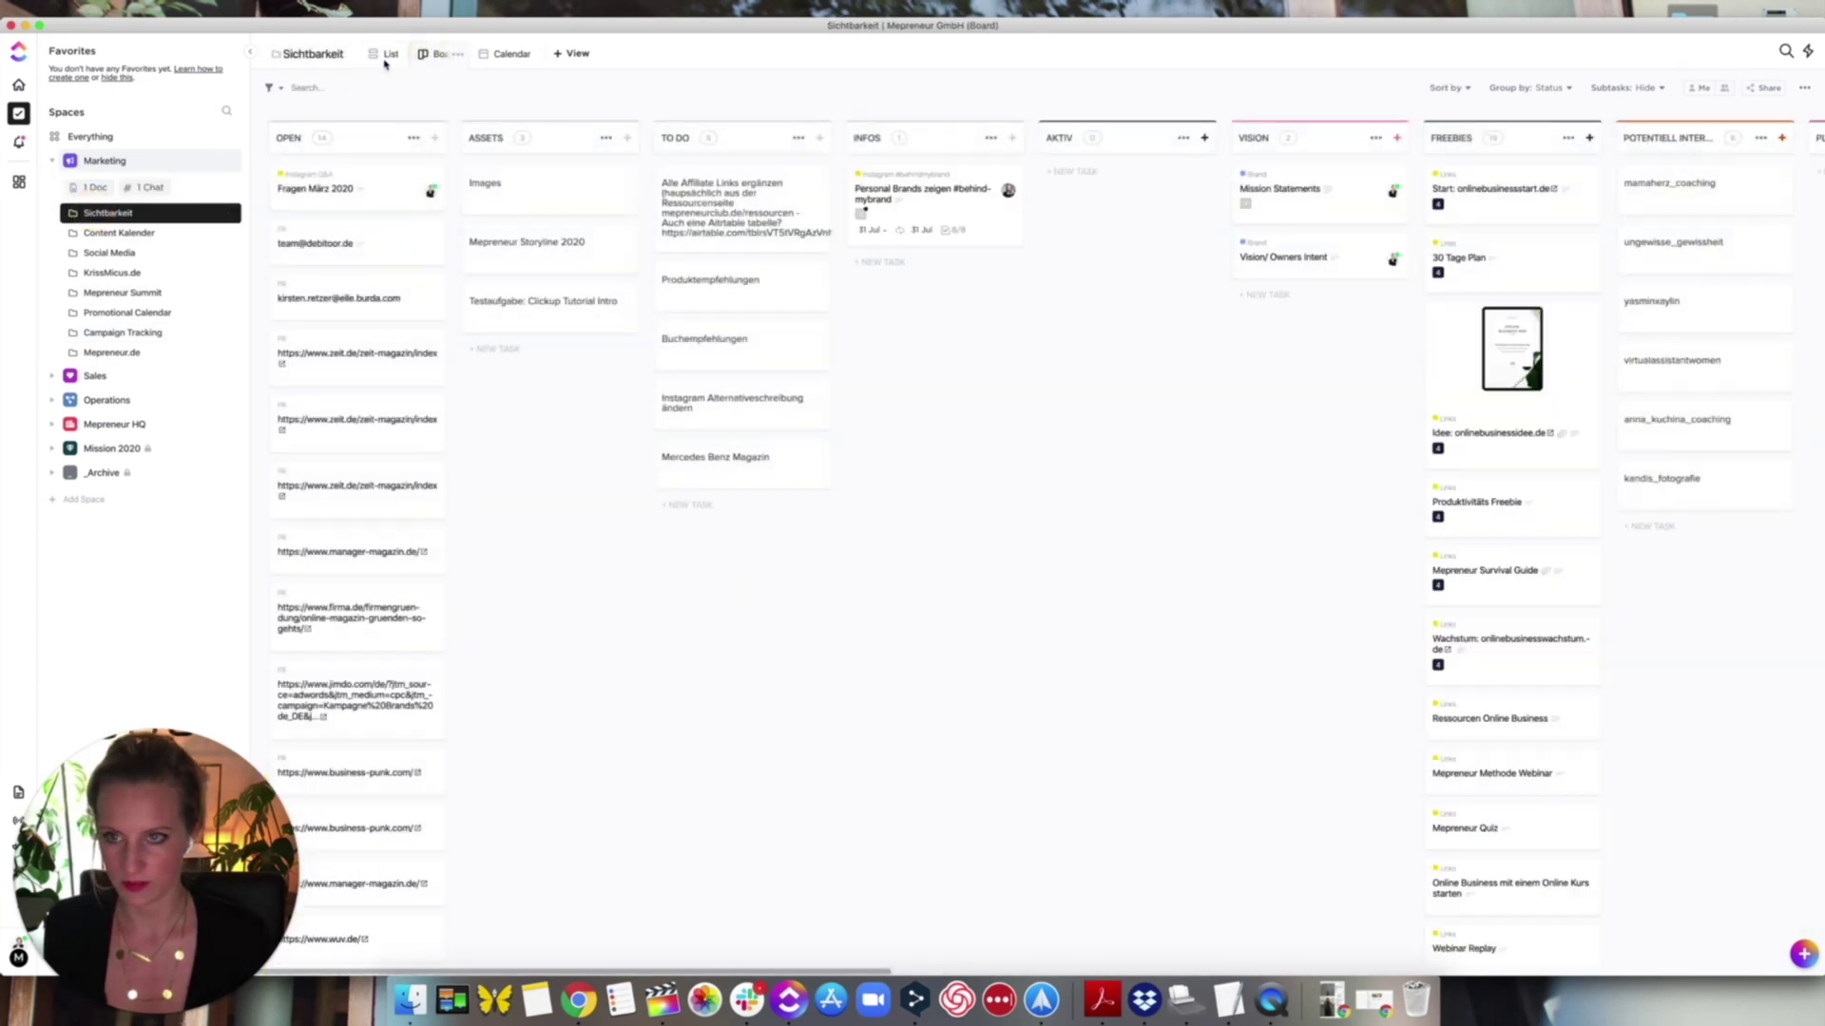
click(386, 59)
click(72, 222)
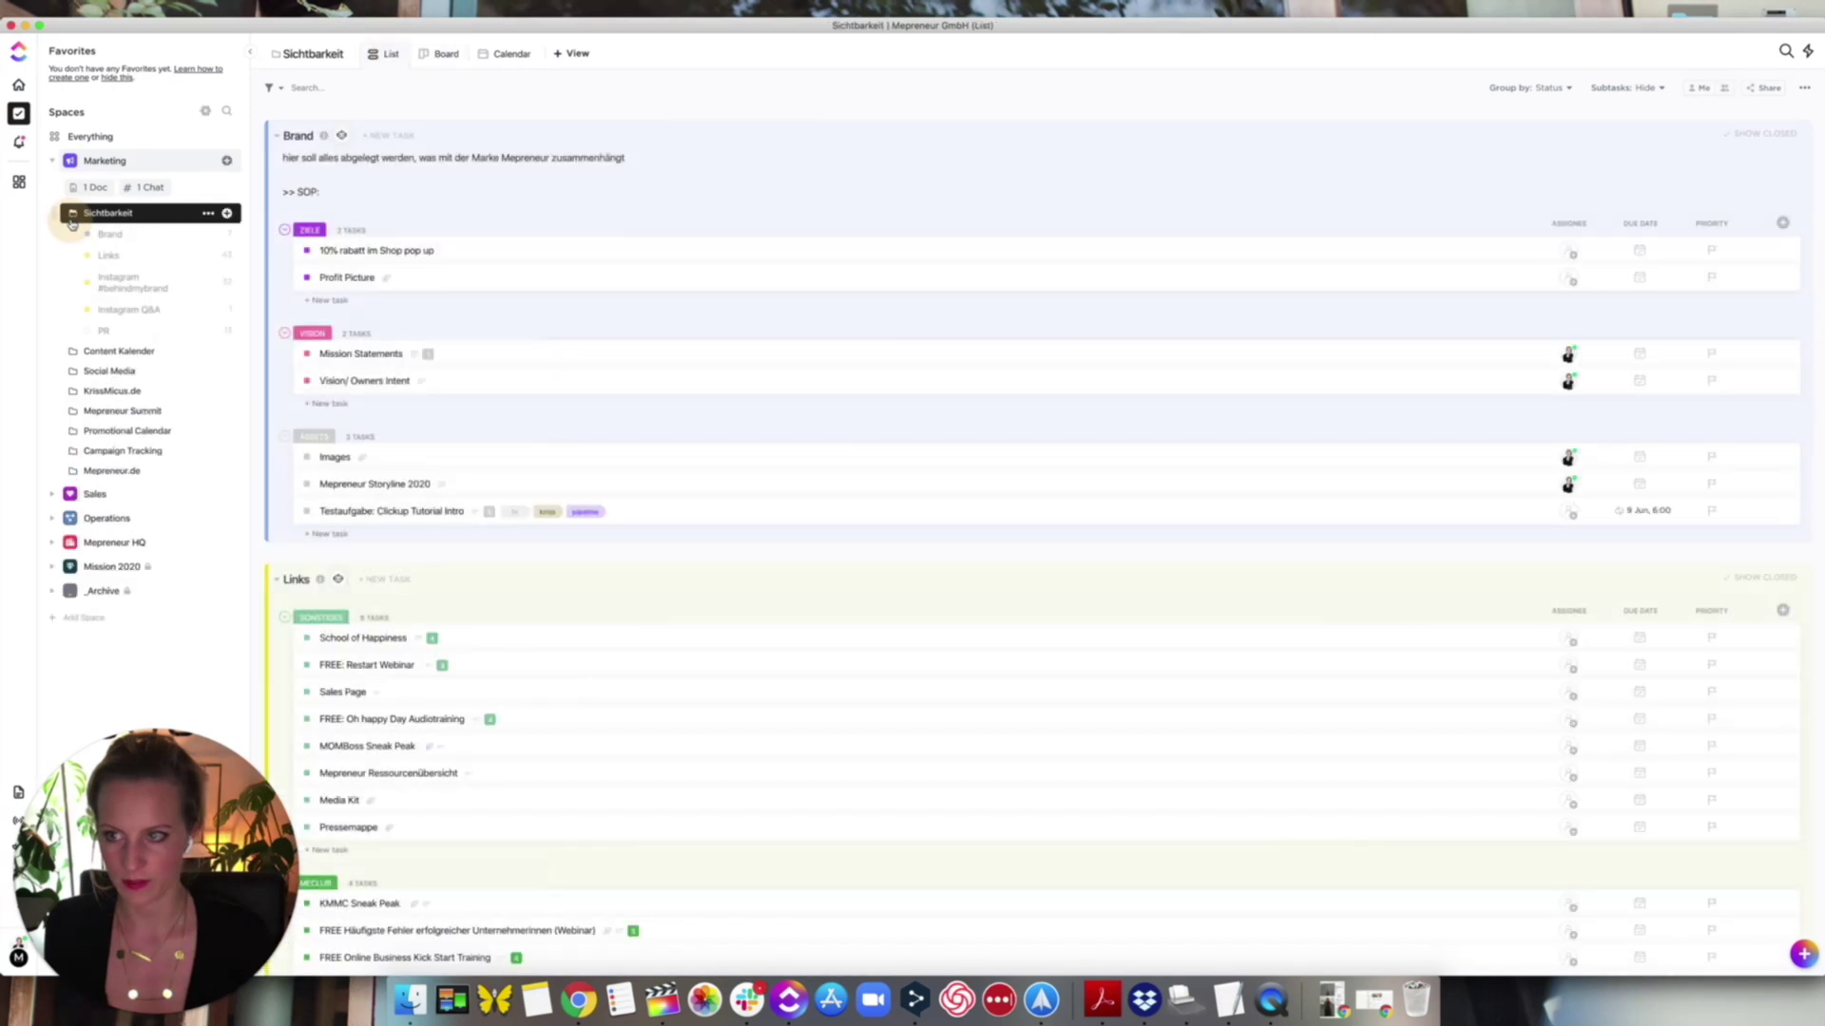
click(109, 234)
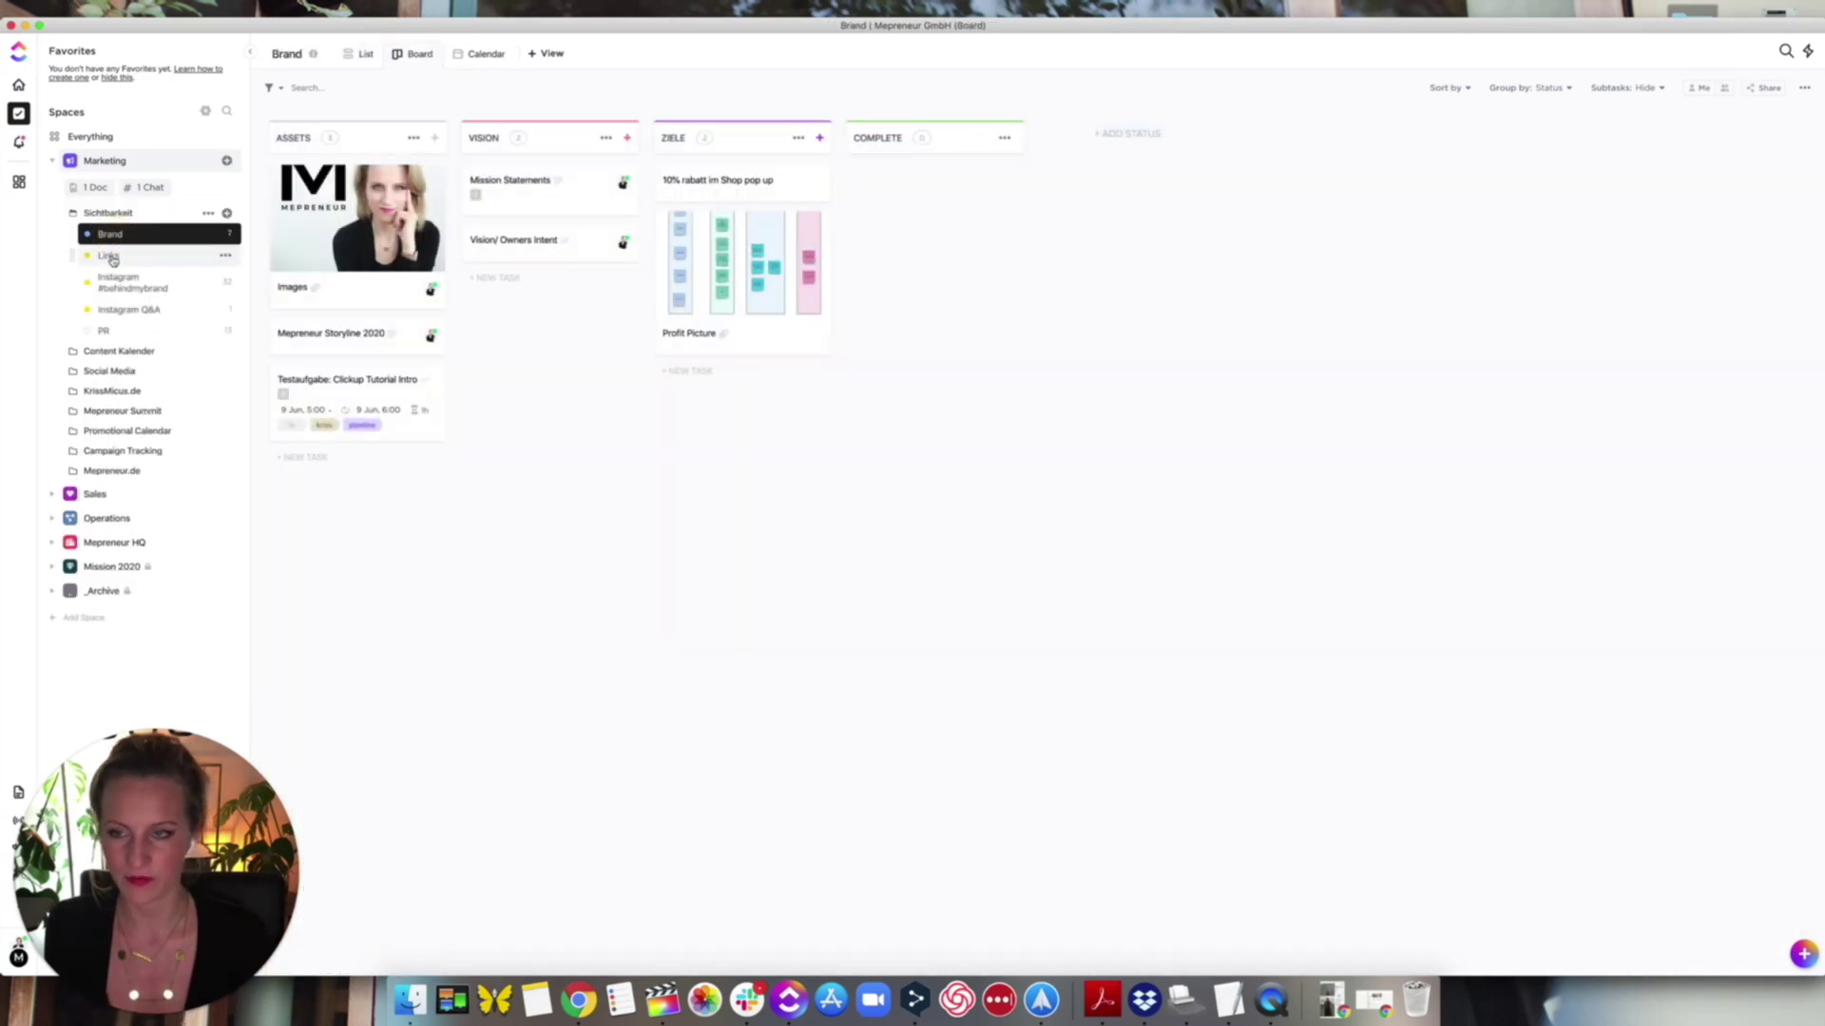
- Show the Links list in list view and examine its tasks across all status groups
click(110, 256)
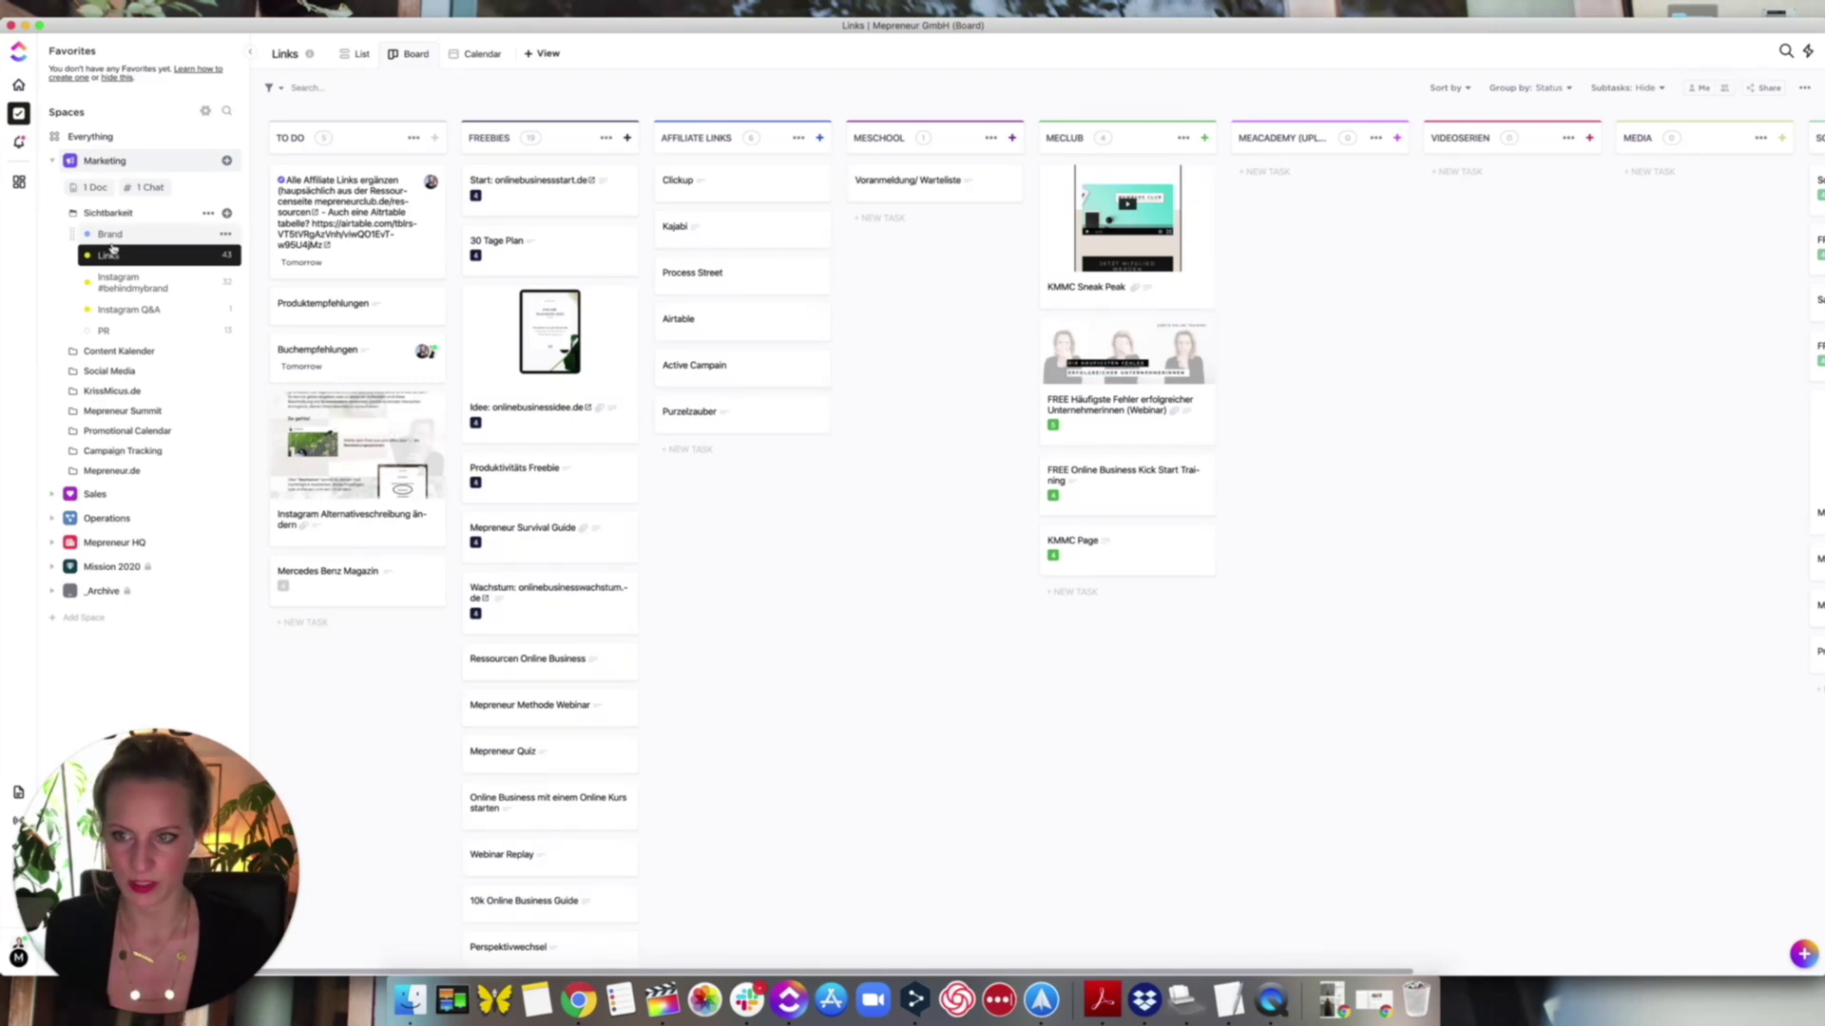
click(363, 66)
scroll(367, 419, down, 1)
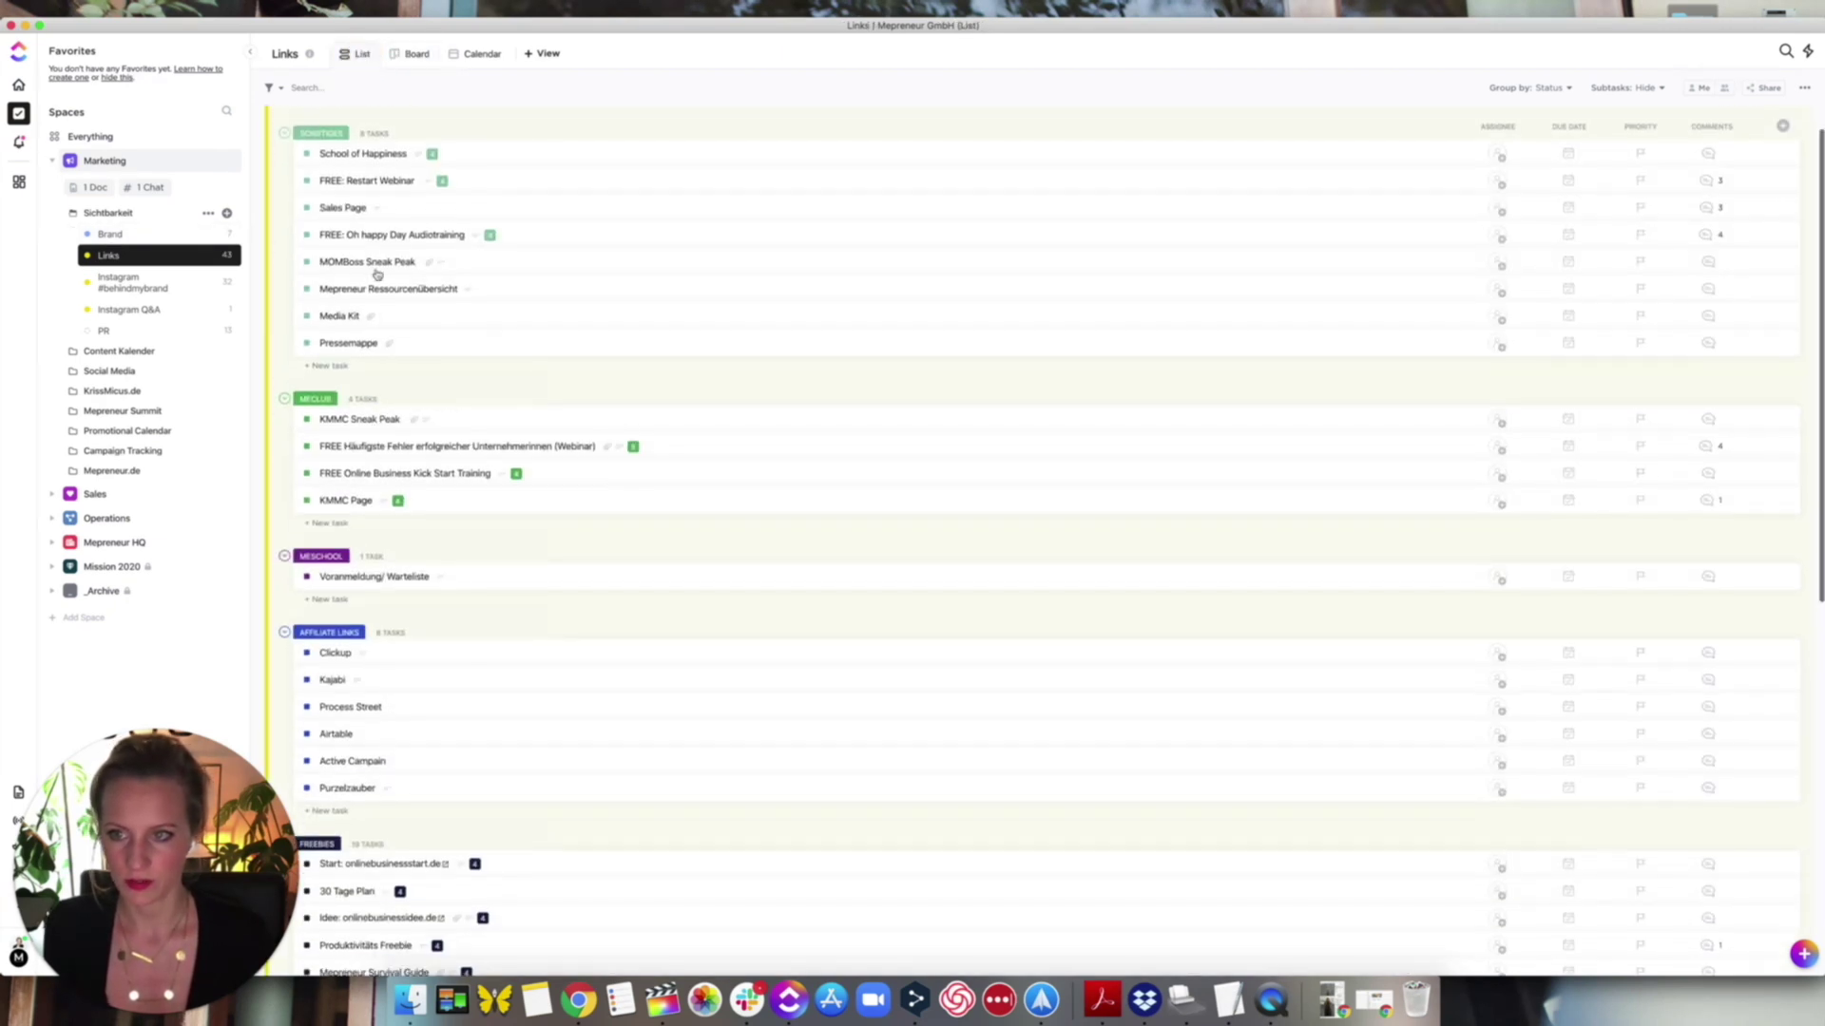
scroll(371, 418, down, 5)
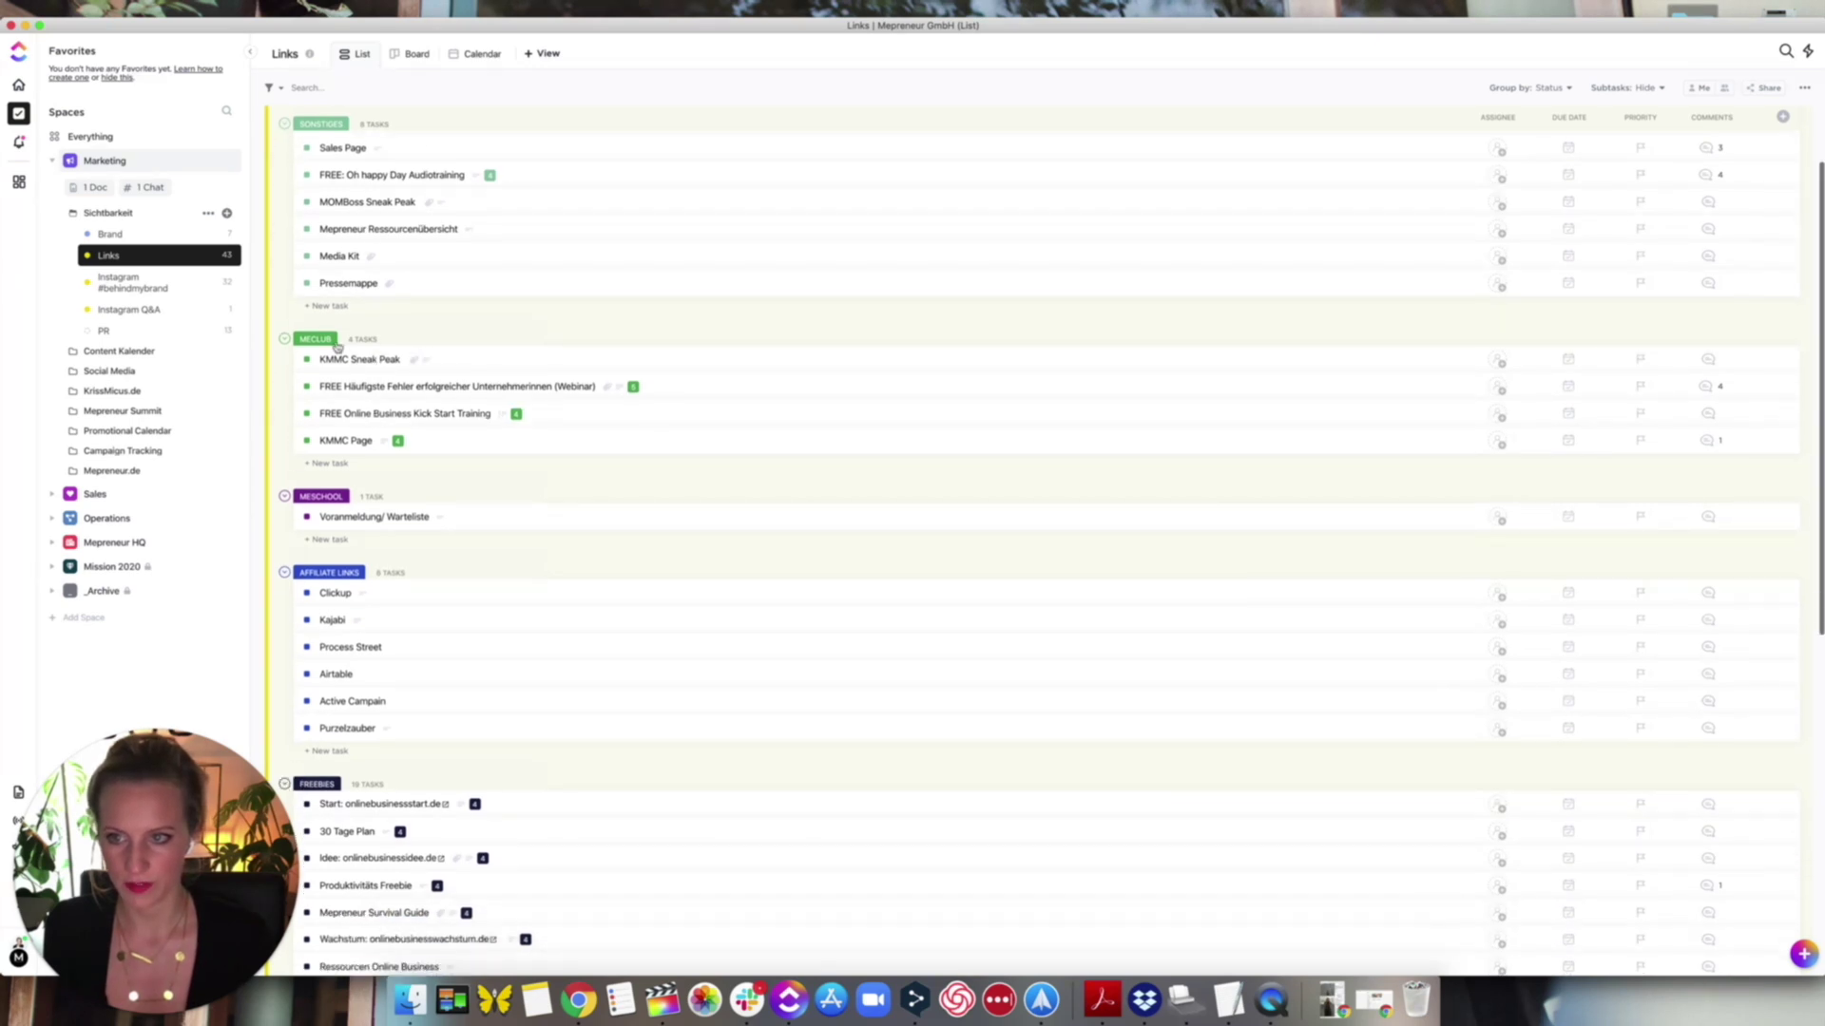
scroll(350, 427, down, 8)
scroll(342, 457, up, 15)
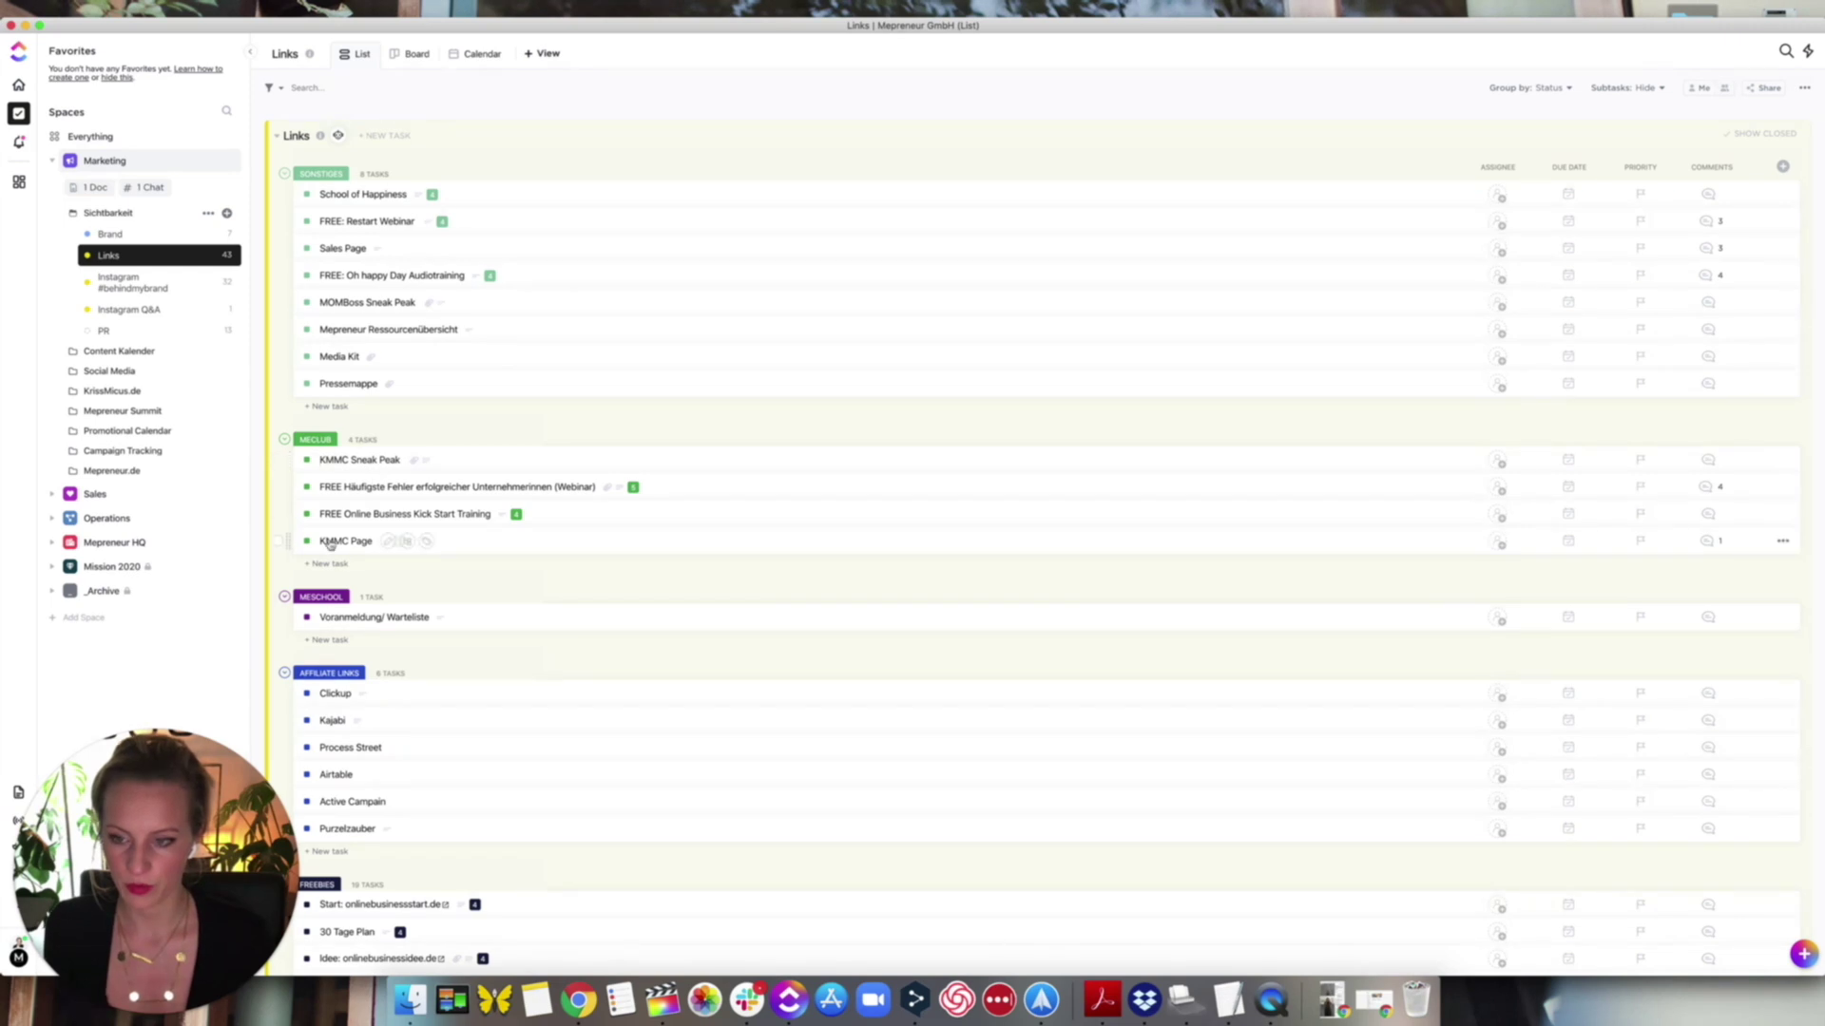
scroll(330, 542, down, 3)
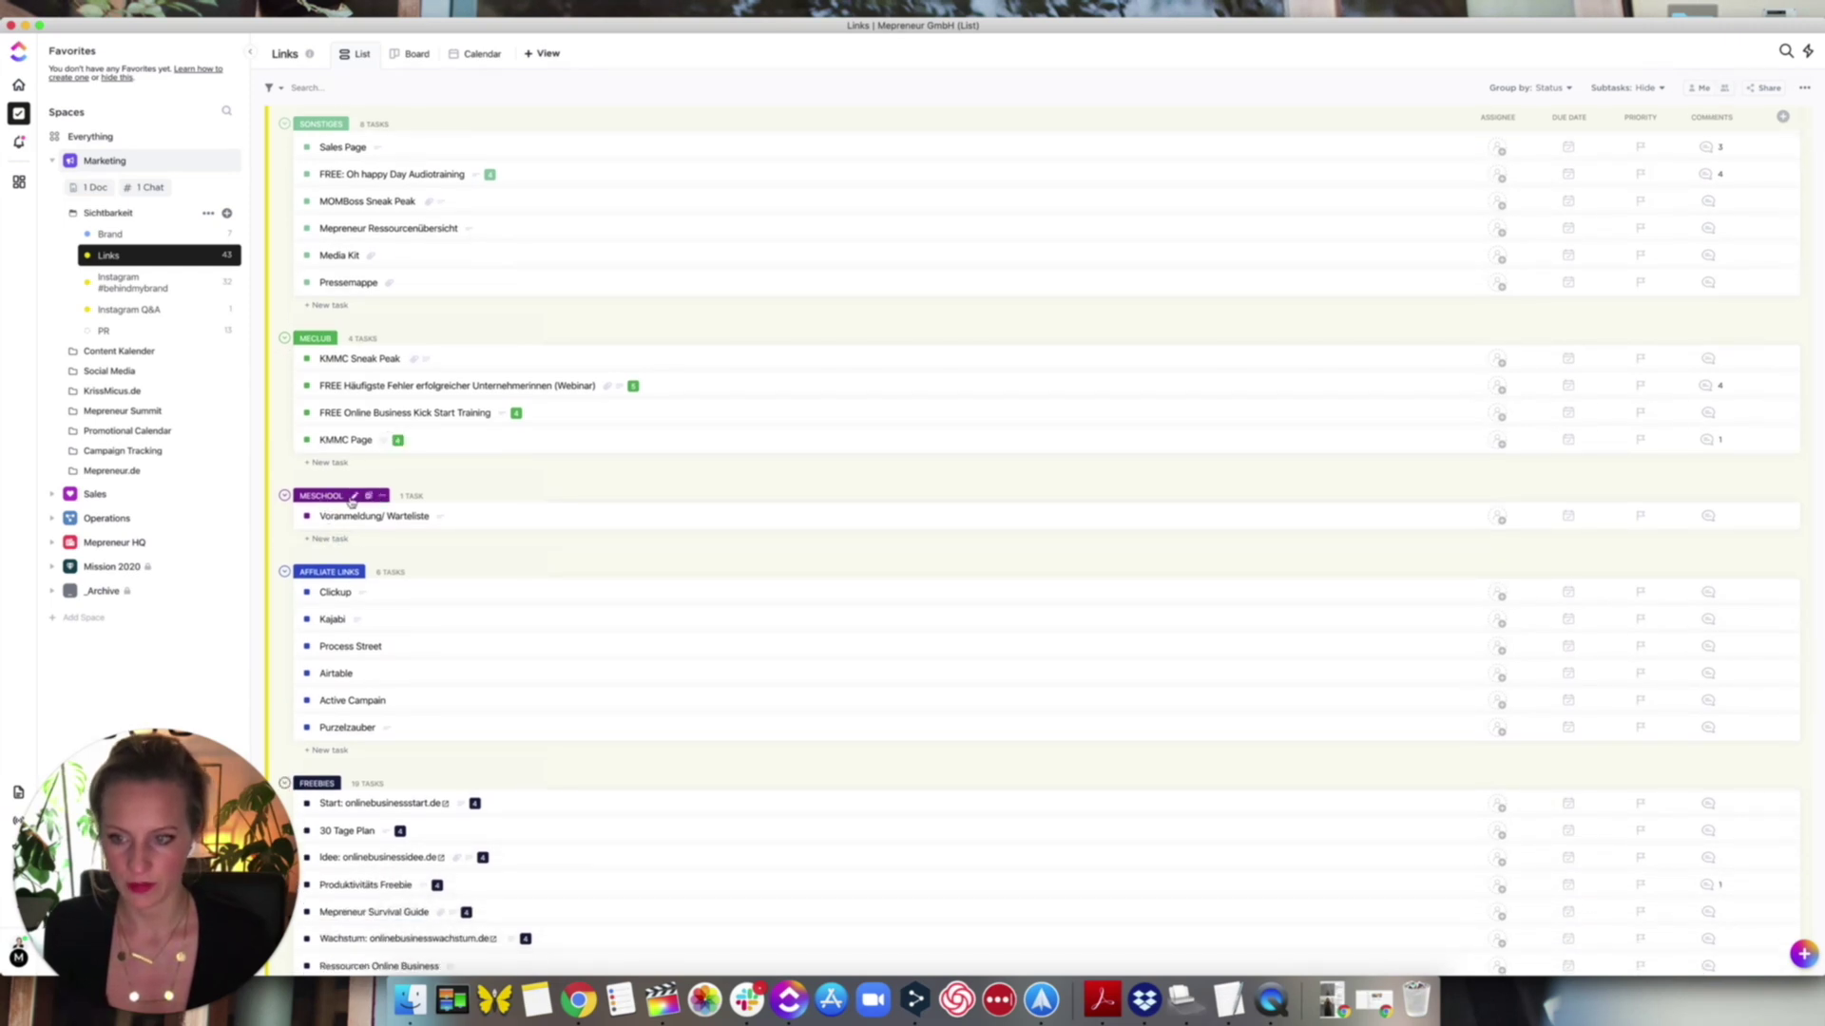
scroll(350, 501, down, 10)
scroll(340, 387, down, 5)
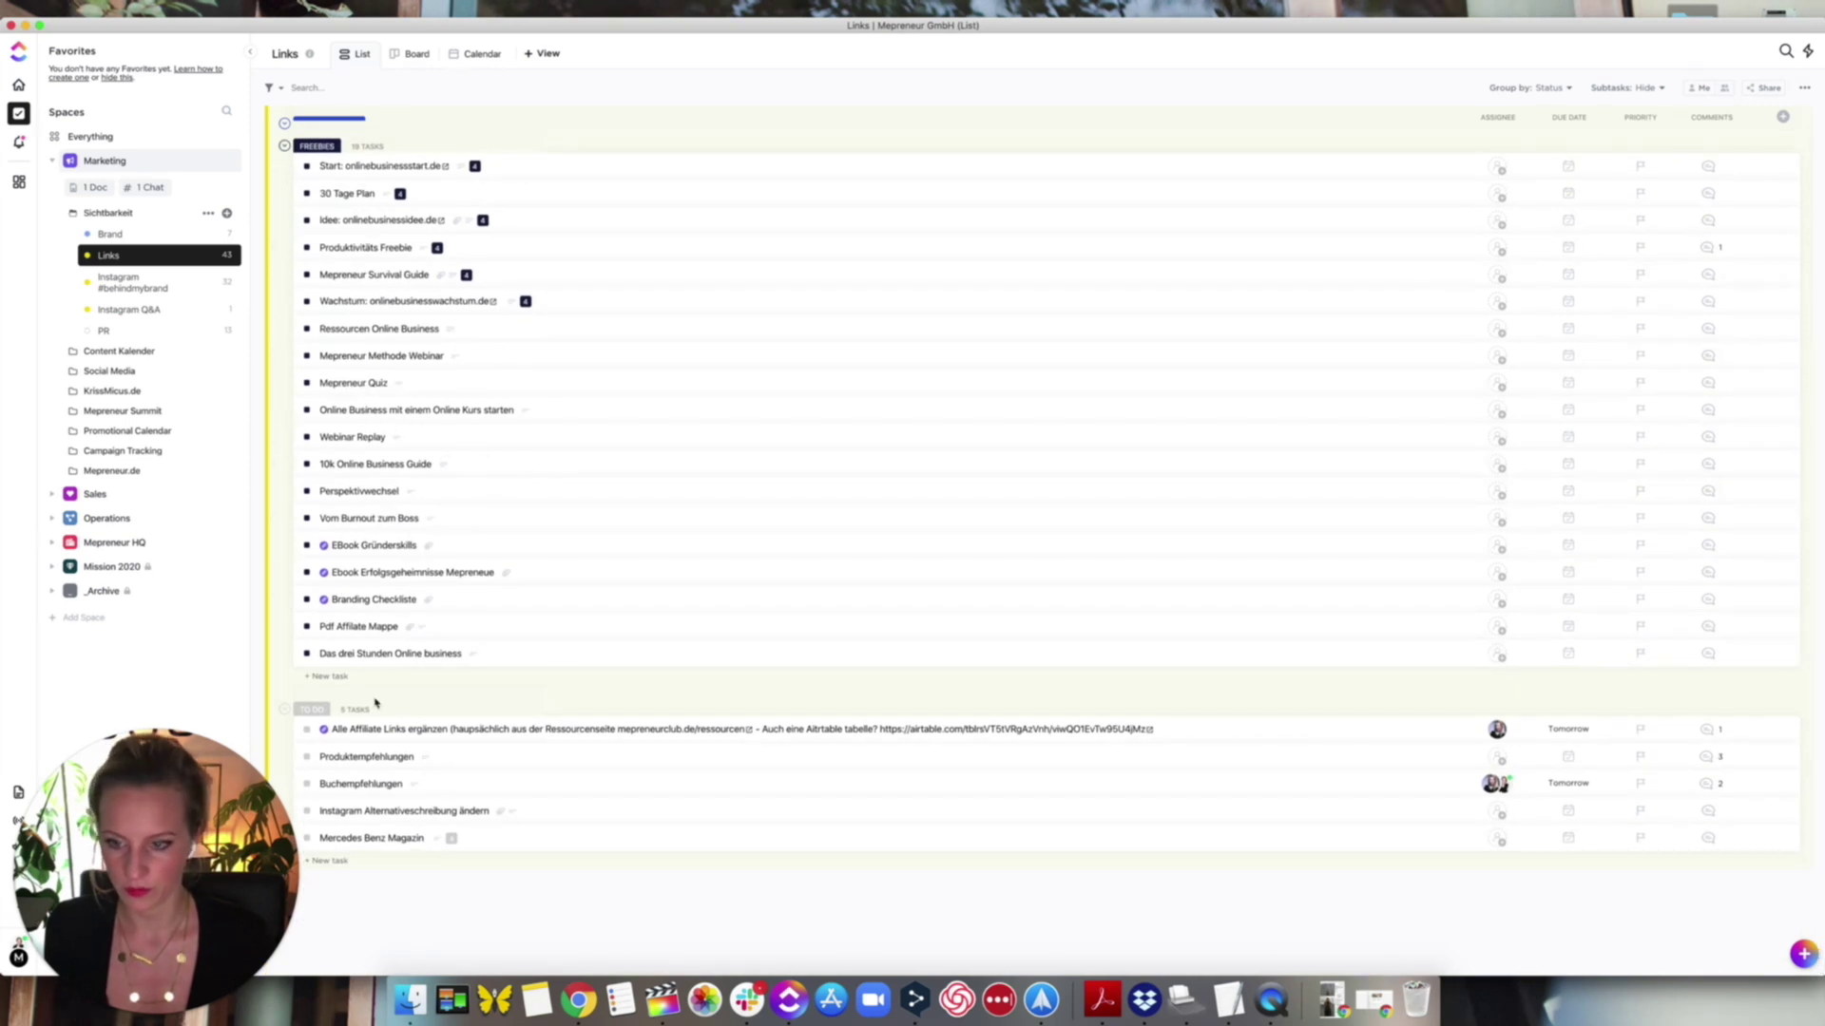
- Check the EBook Gründerskills task under Freebies for its attached PDF and linked task, and close it
click(370, 546)
mouse_move(390, 195)
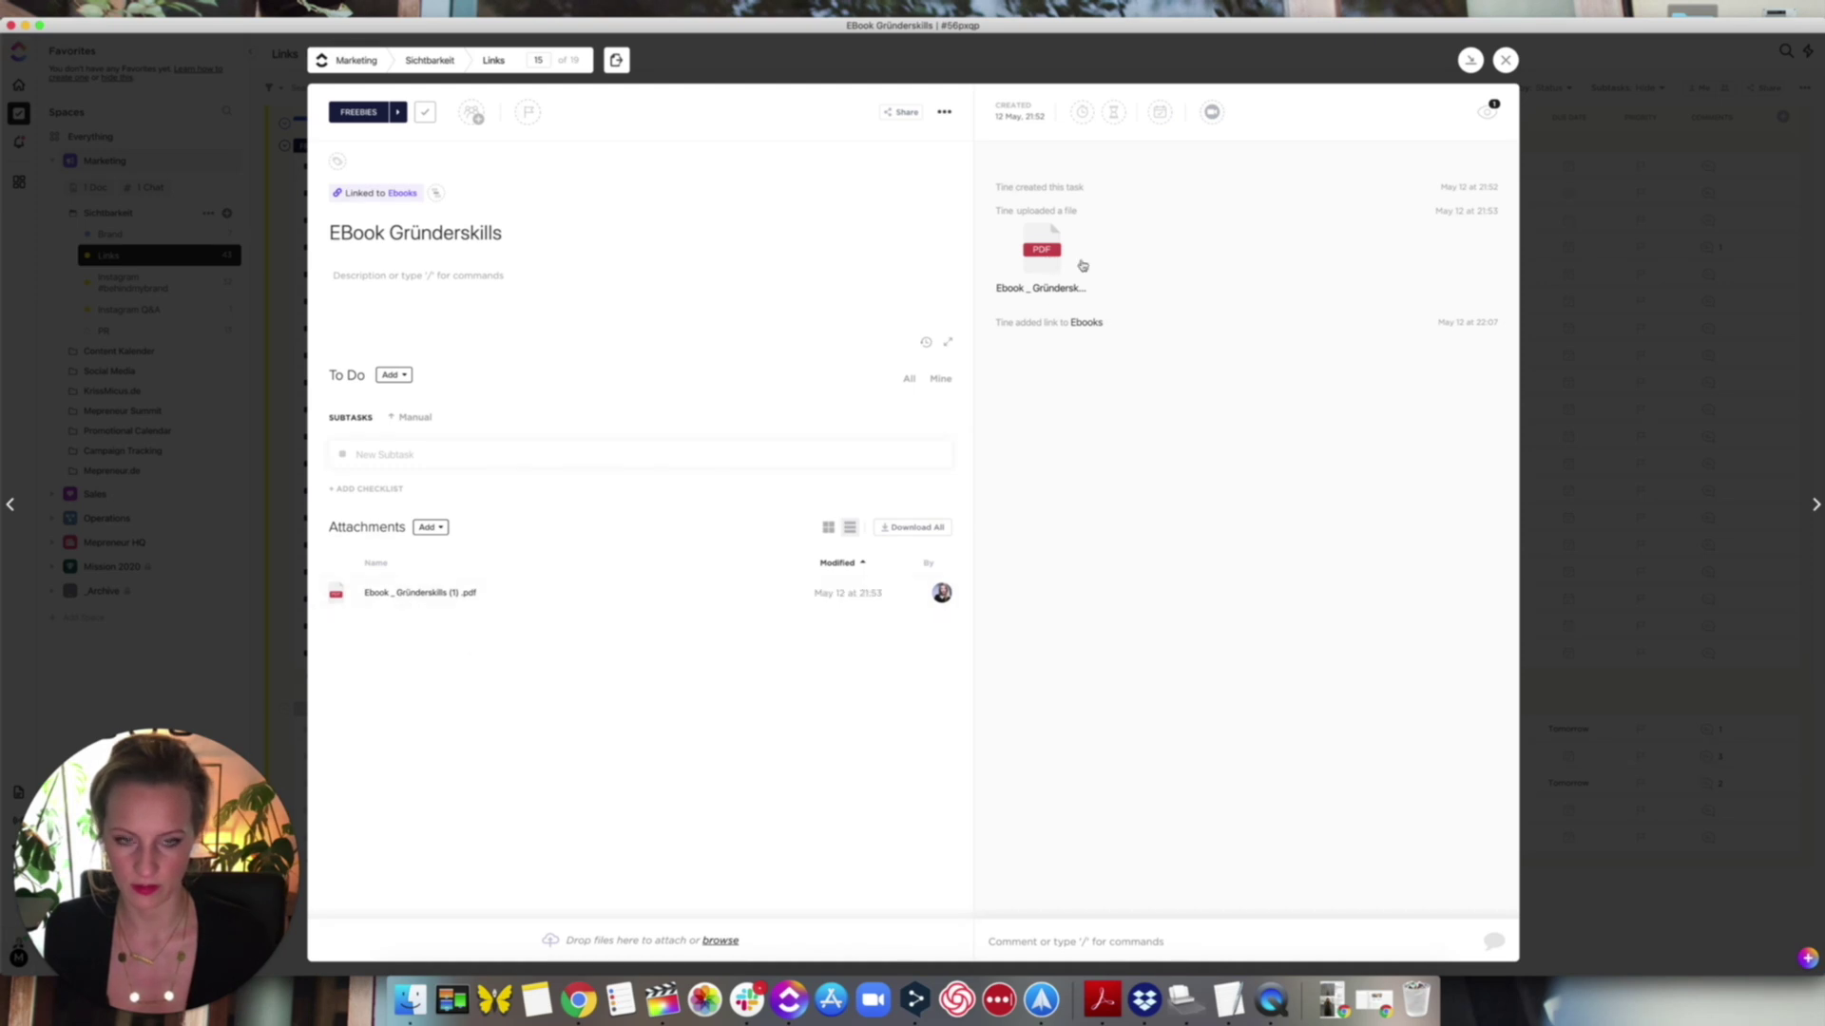
click(1505, 60)
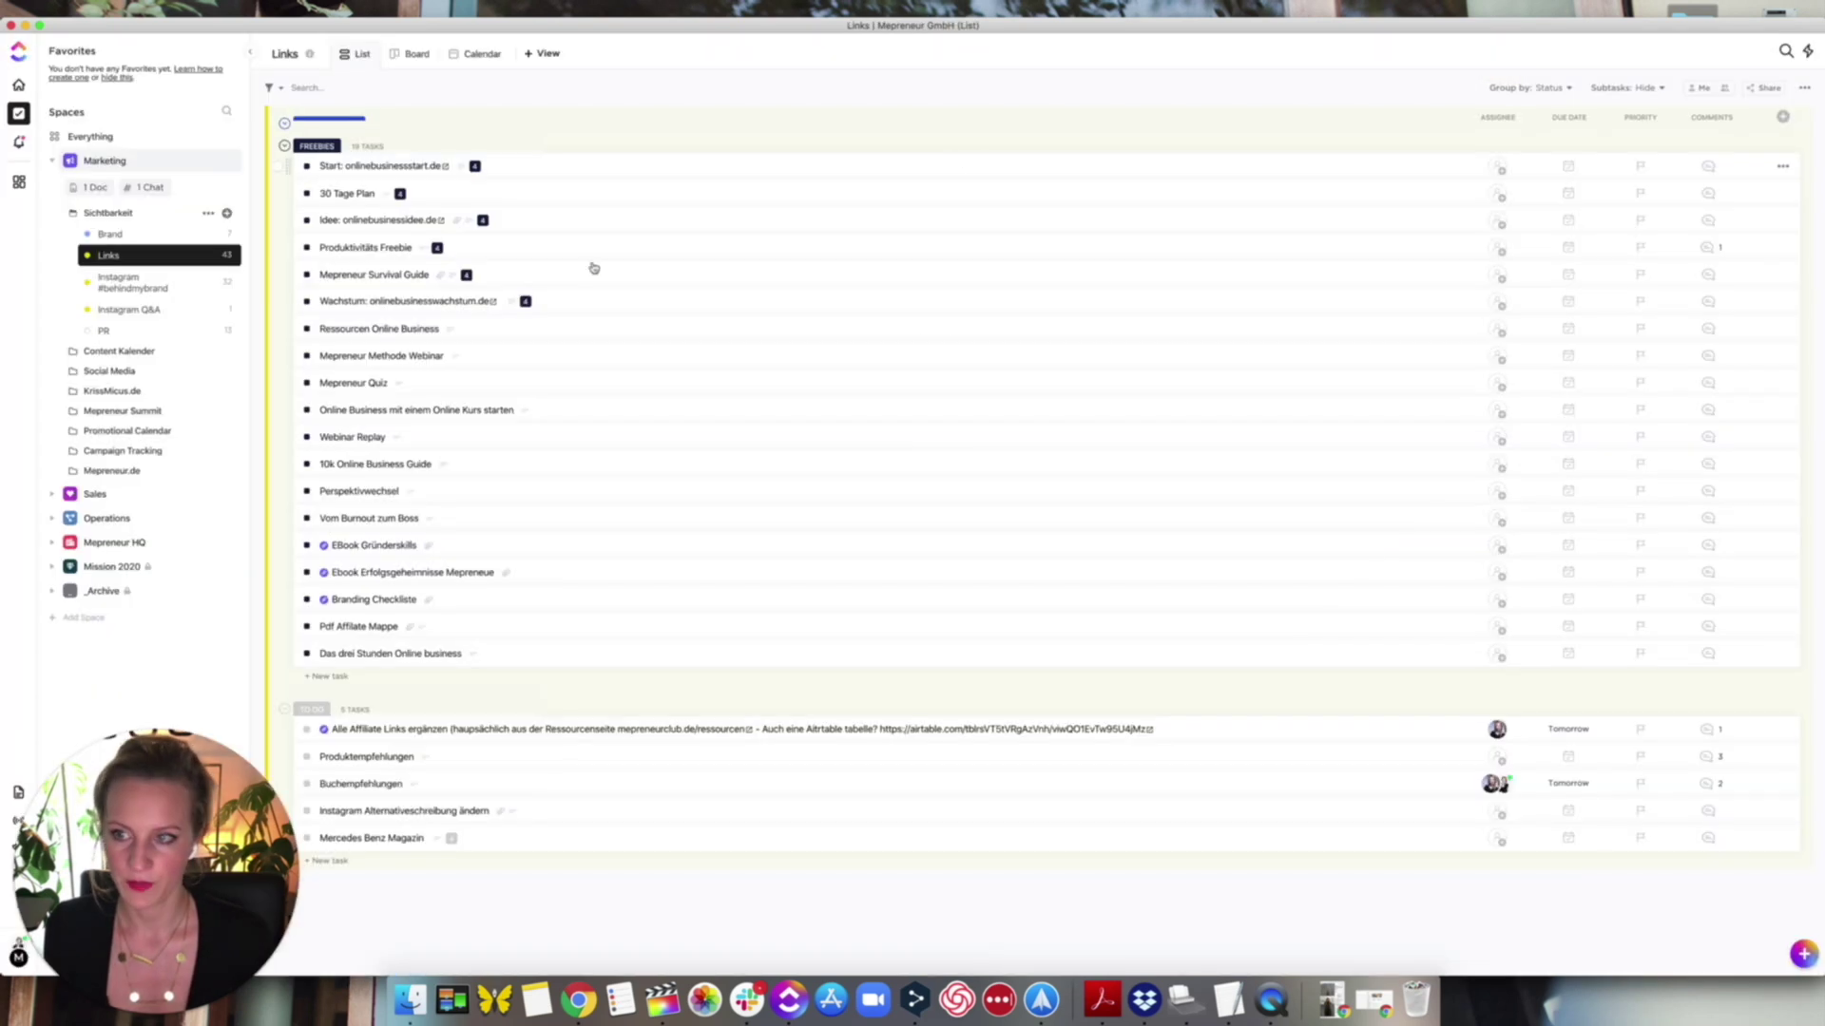
- Look through the Instagram #behindmybrand and Instagram Q&A boards in the Sichtbarkeit folder
click(131, 285)
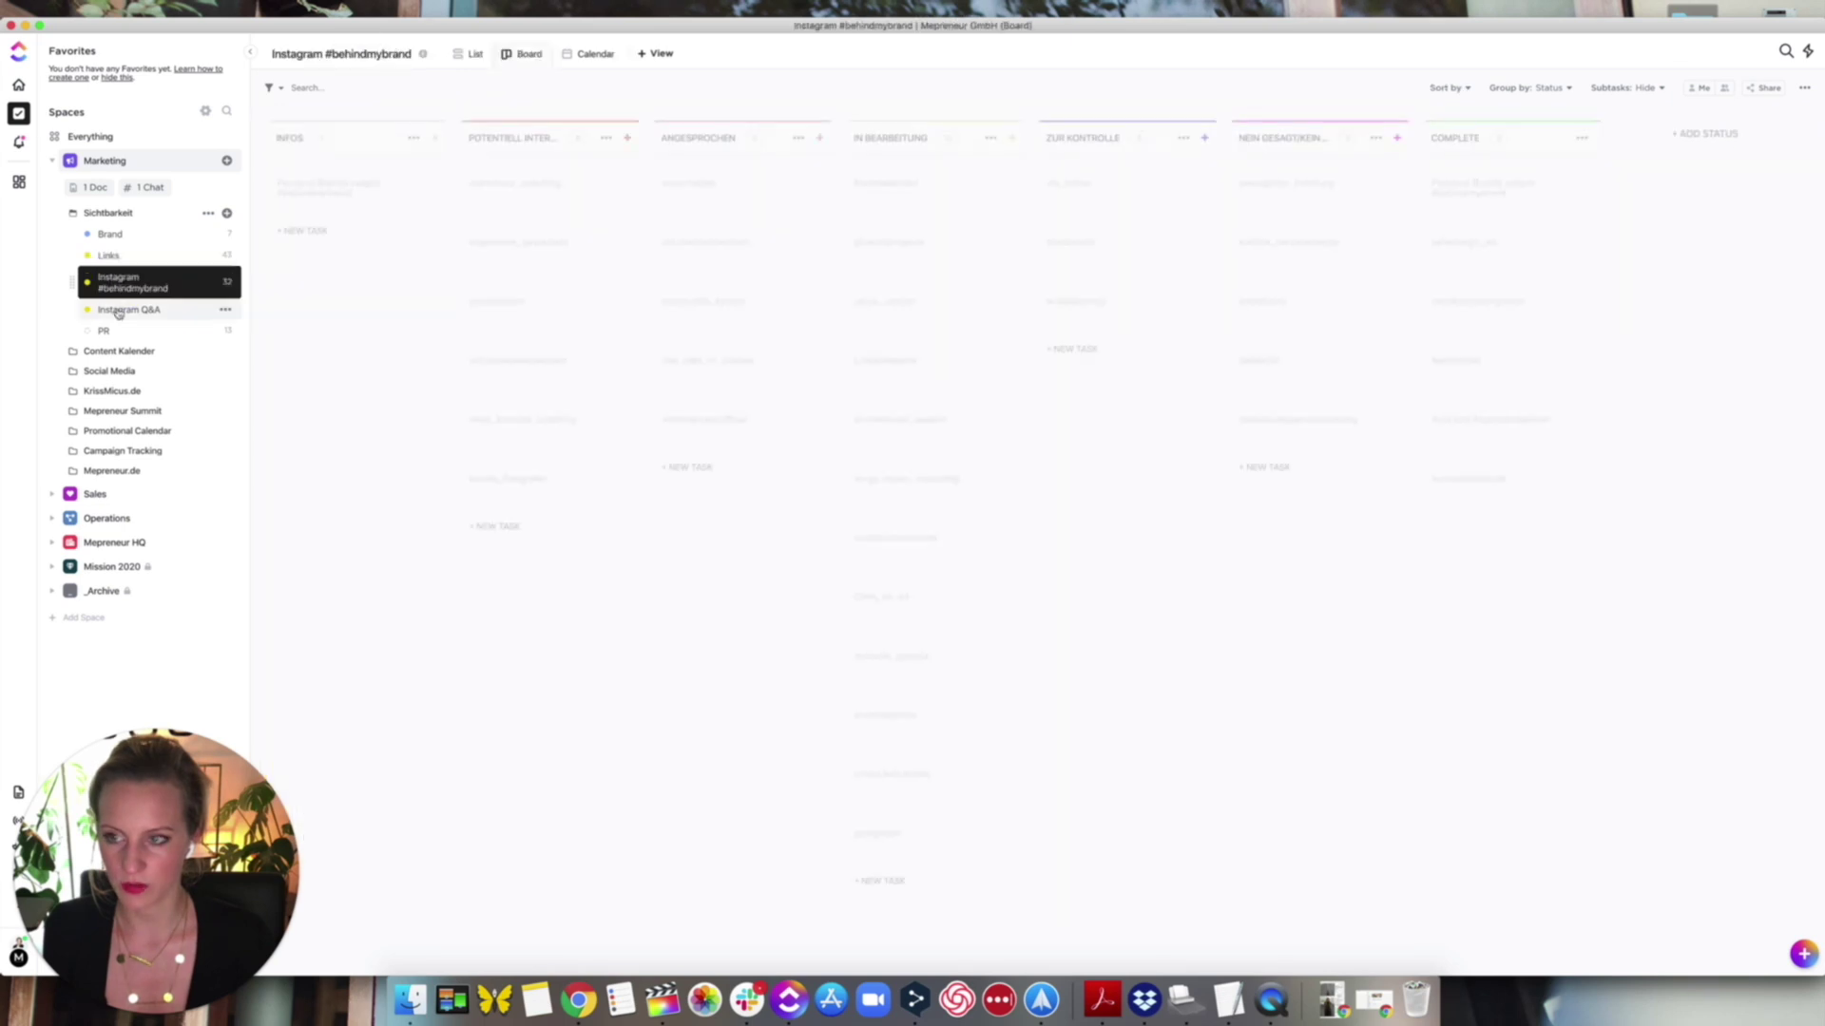
click(121, 309)
click(131, 282)
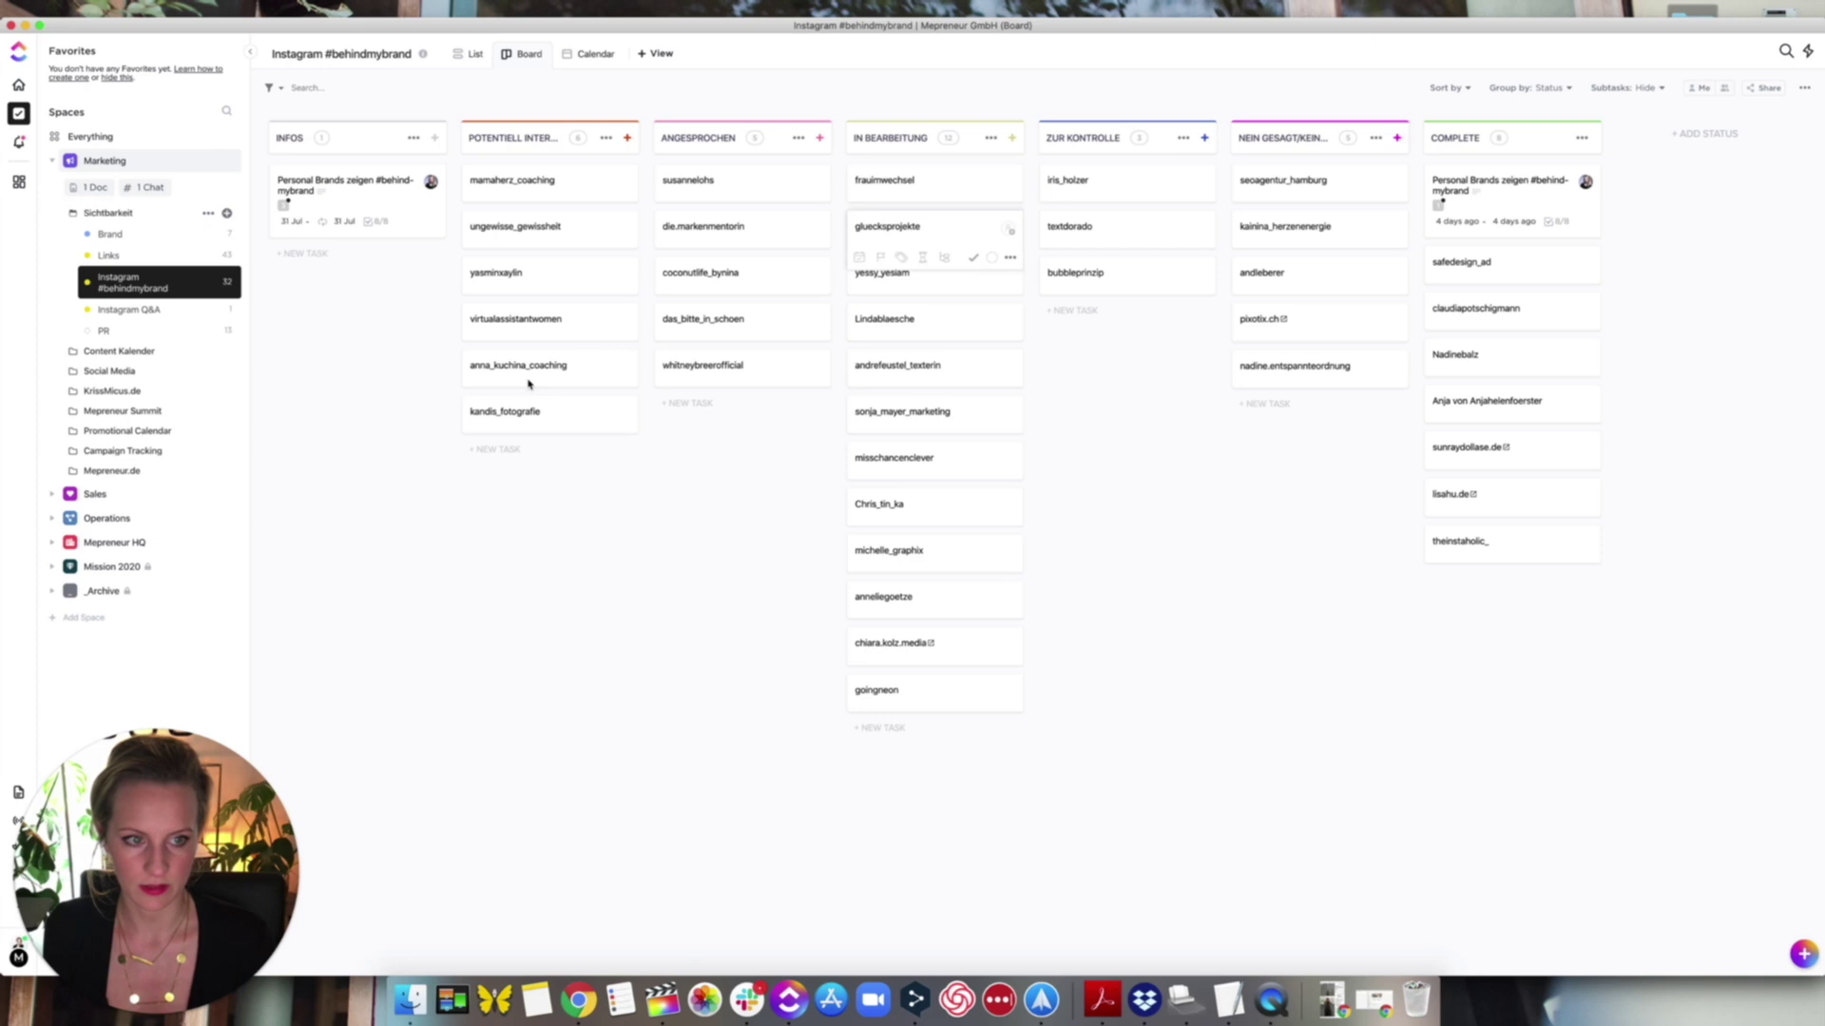
click(149, 316)
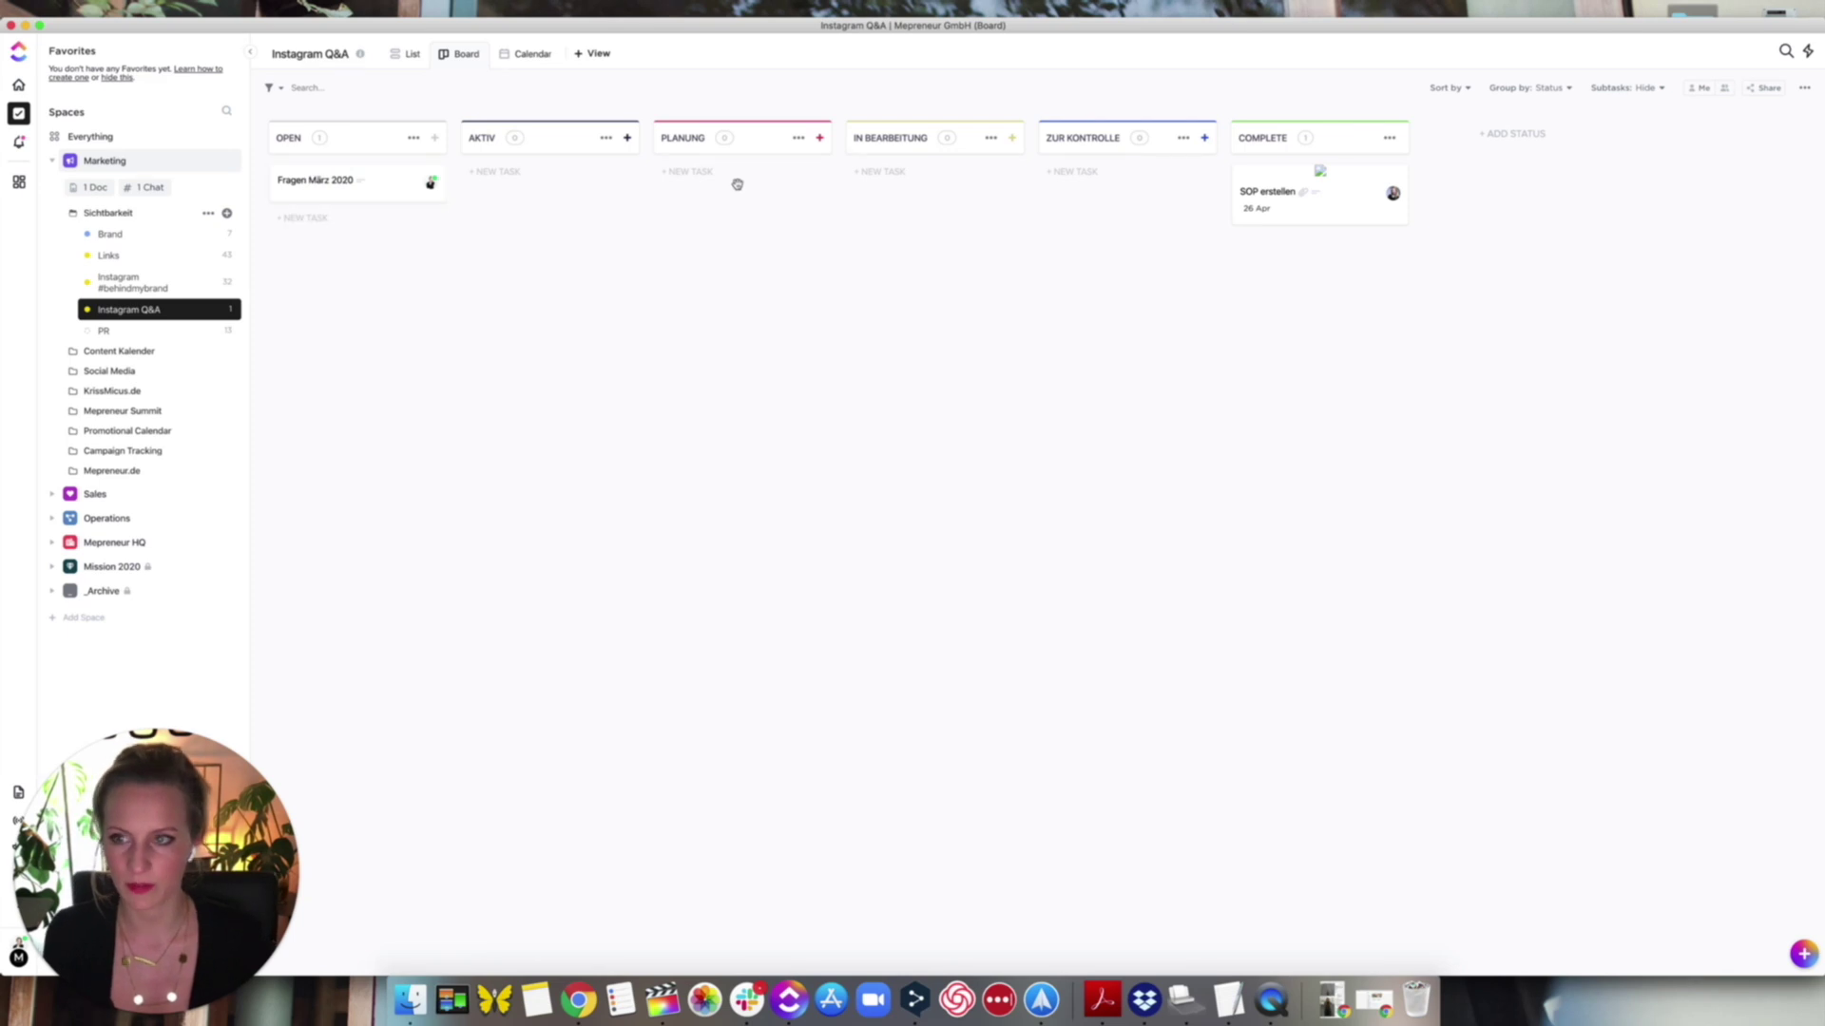
- Review the Custom and Use Space statuses options for the Instagram Q&A list and close the status editor without saving
click(991, 139)
click(1044, 167)
click(991, 138)
click(1003, 190)
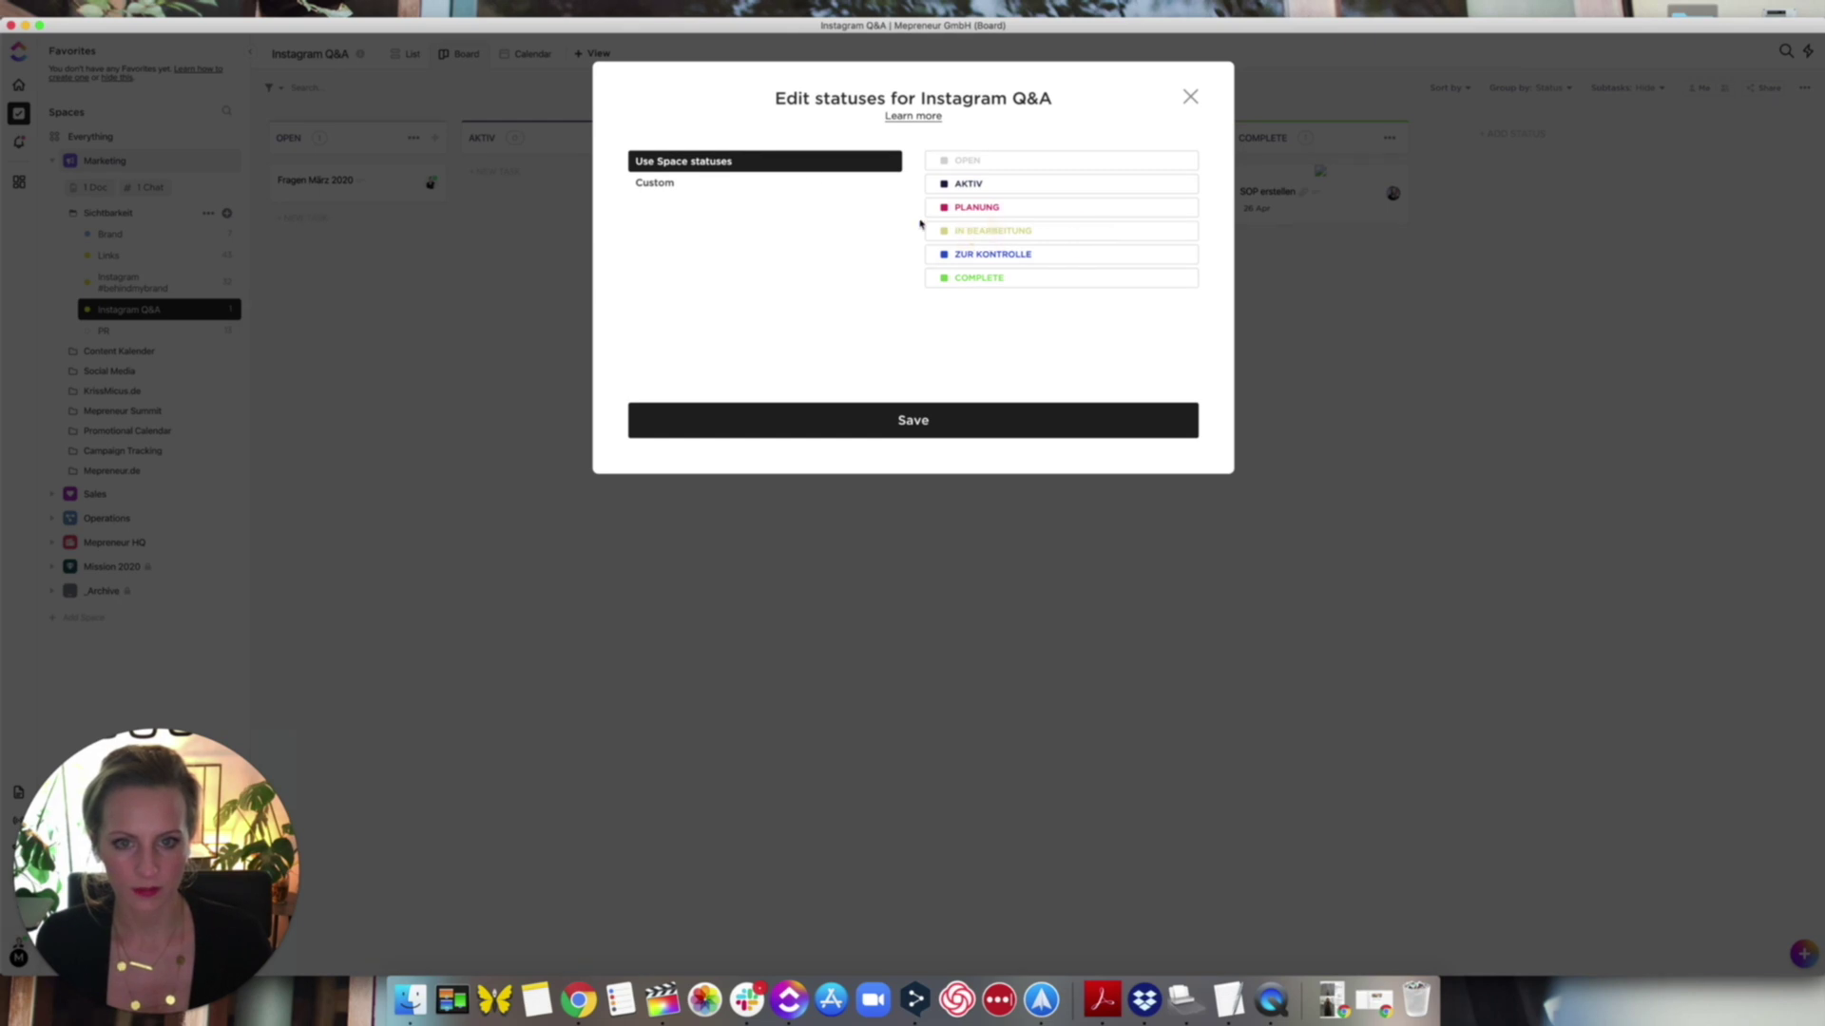
click(652, 185)
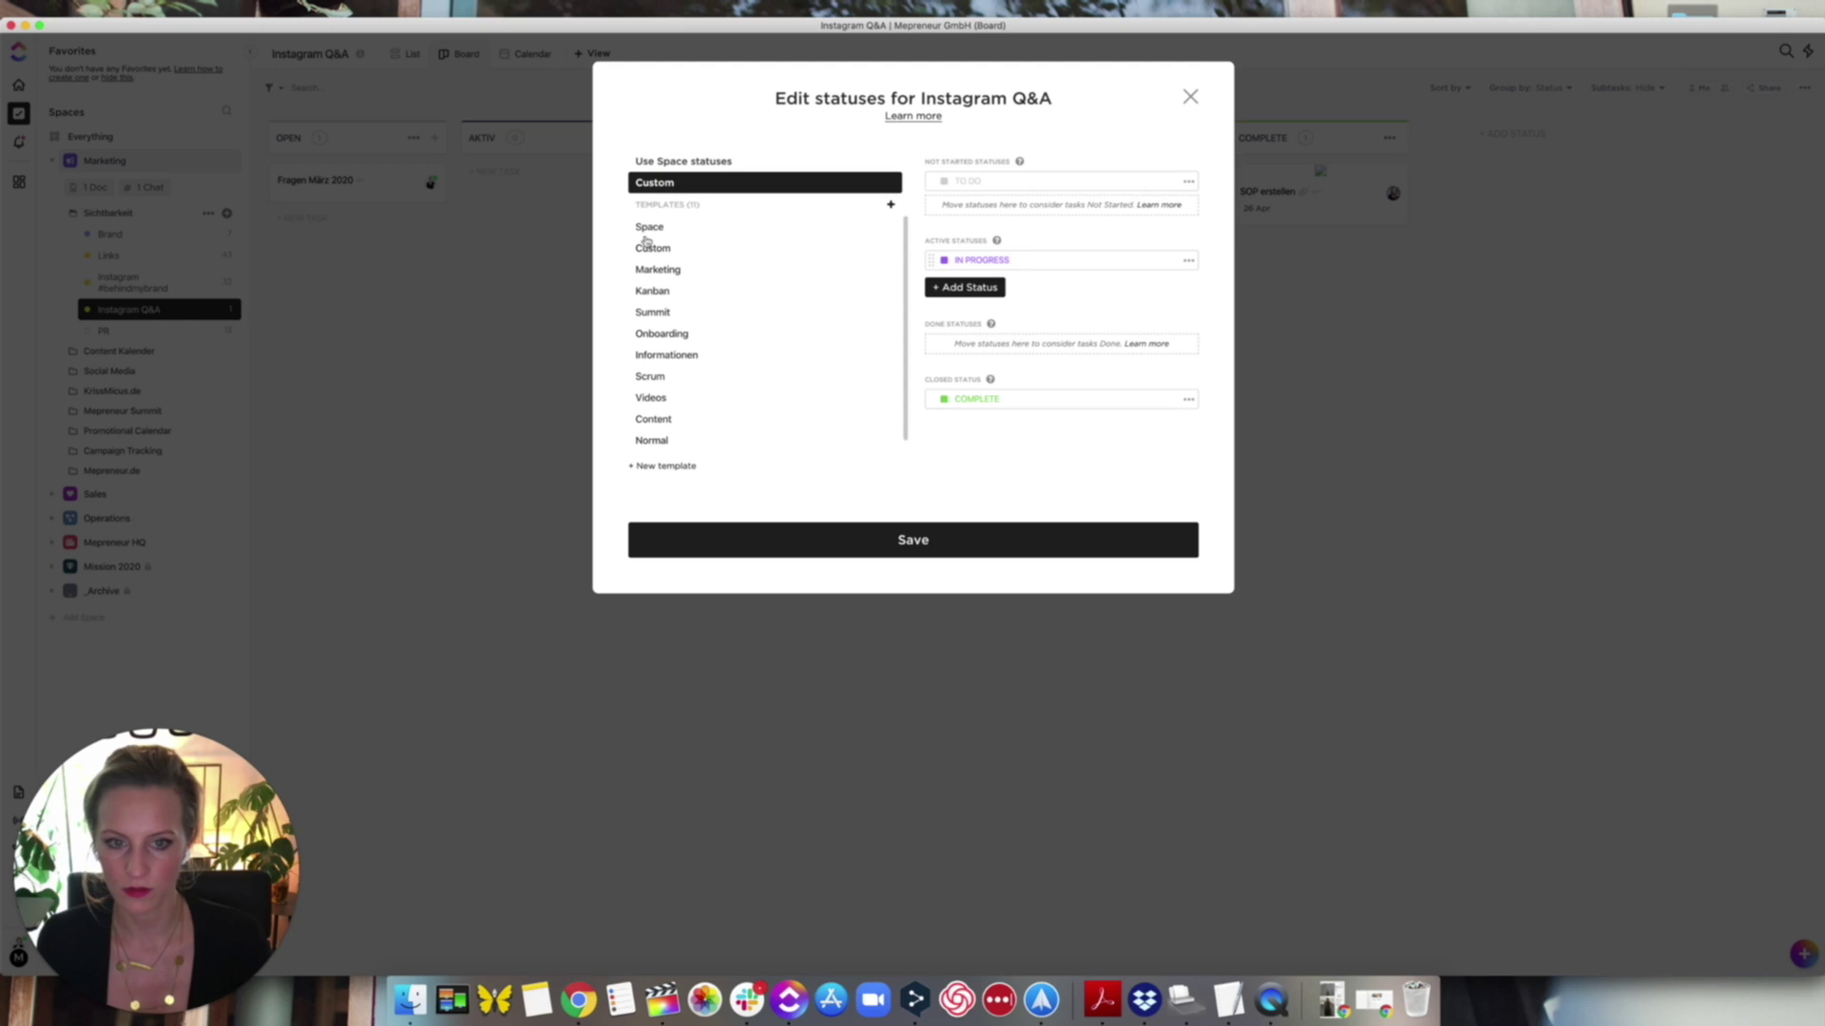
click(654, 160)
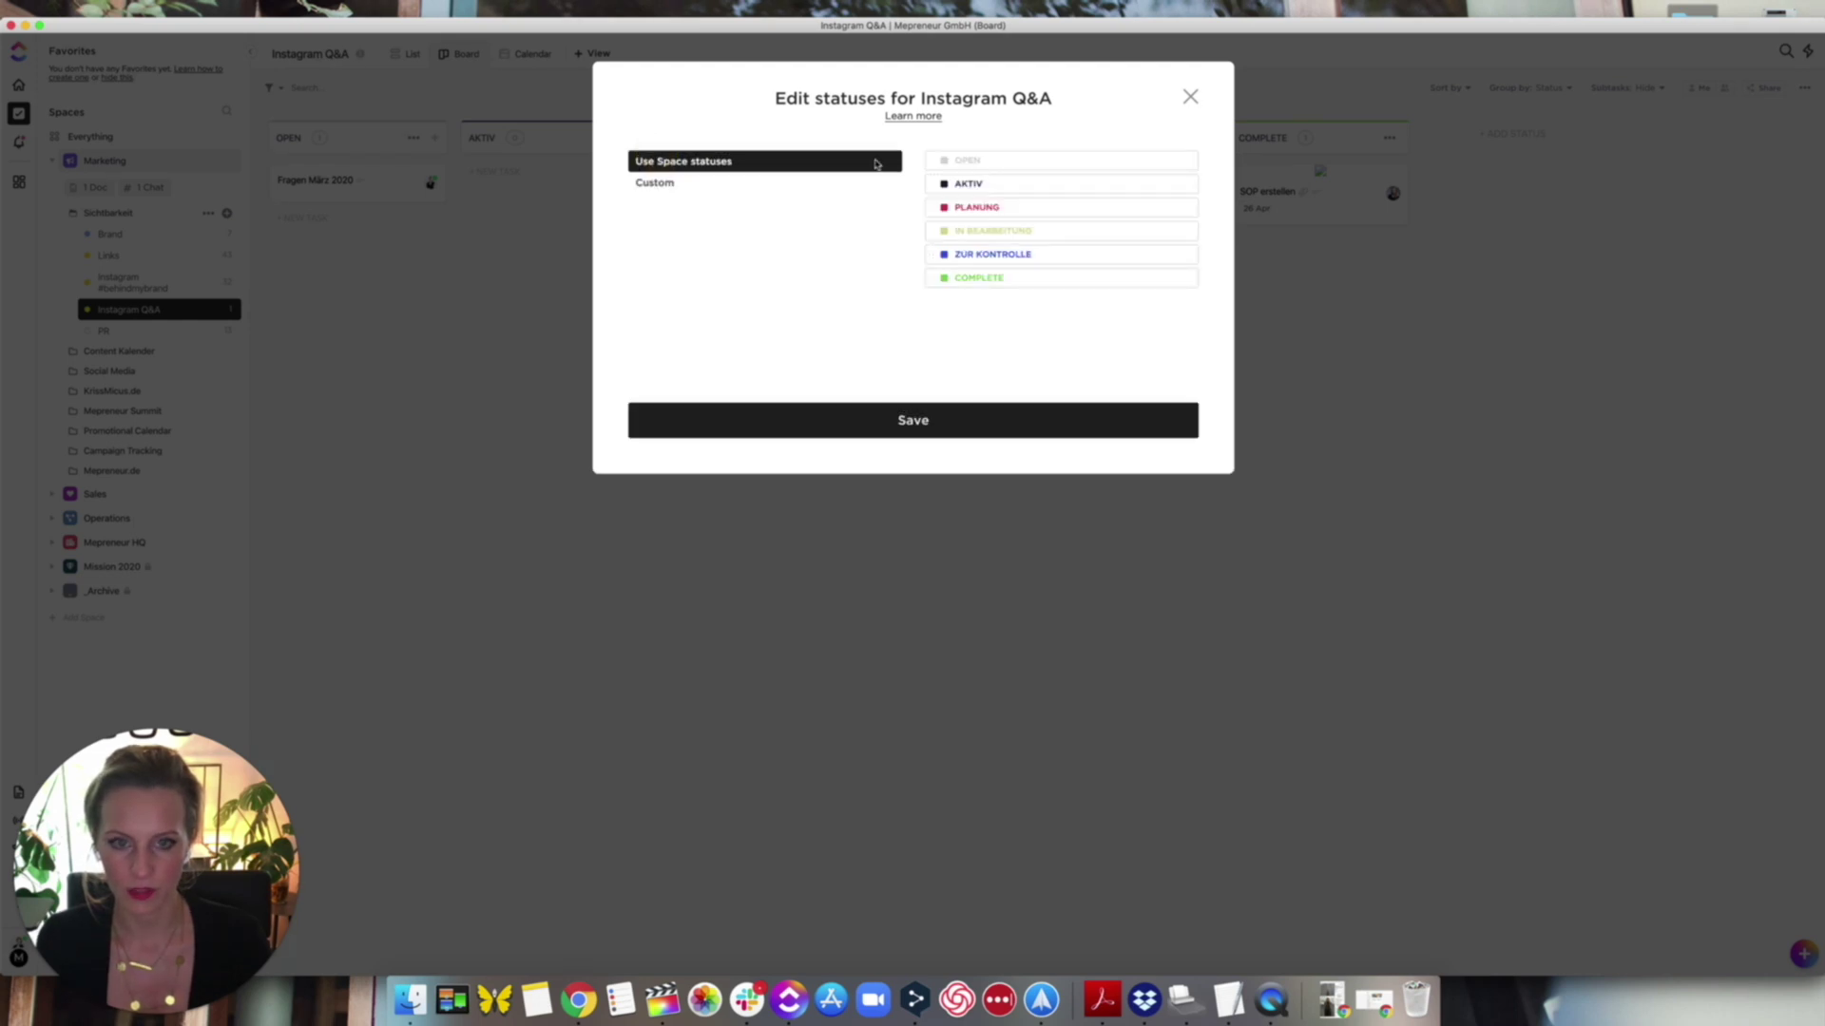
click(1191, 96)
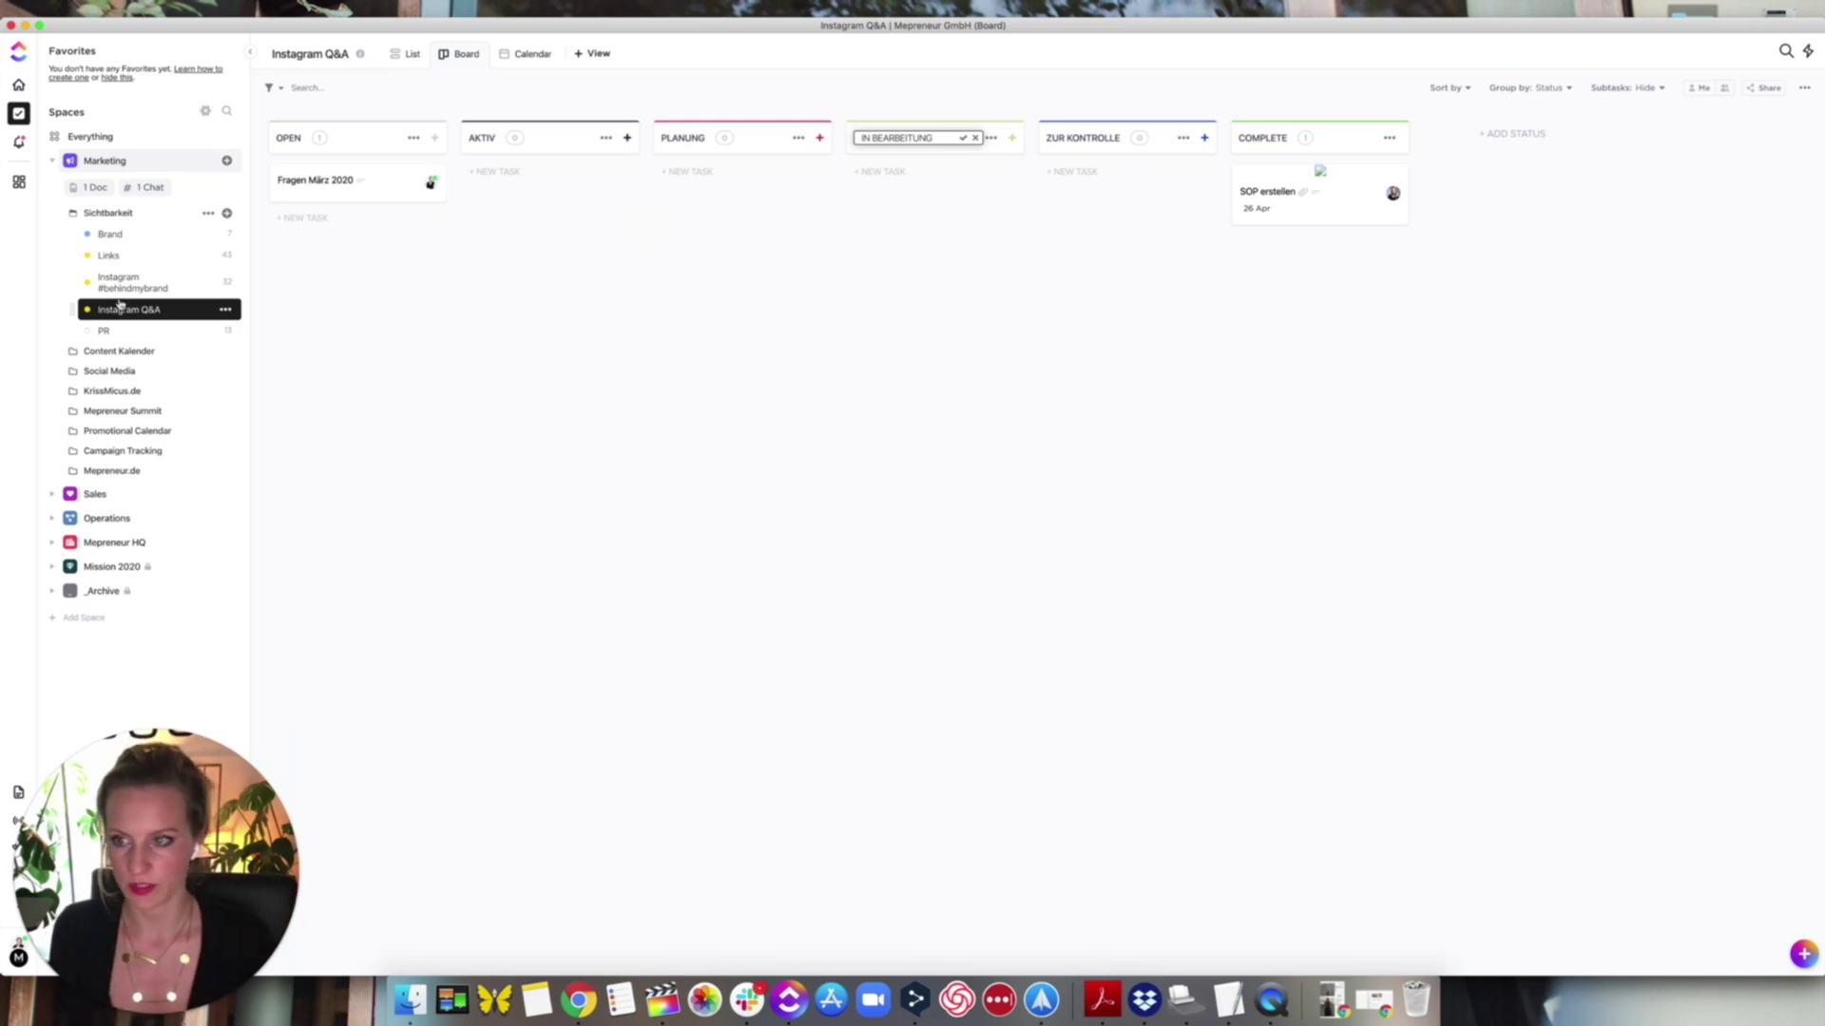
- View the PR list and show the Content Kalender folder in list view
click(114, 333)
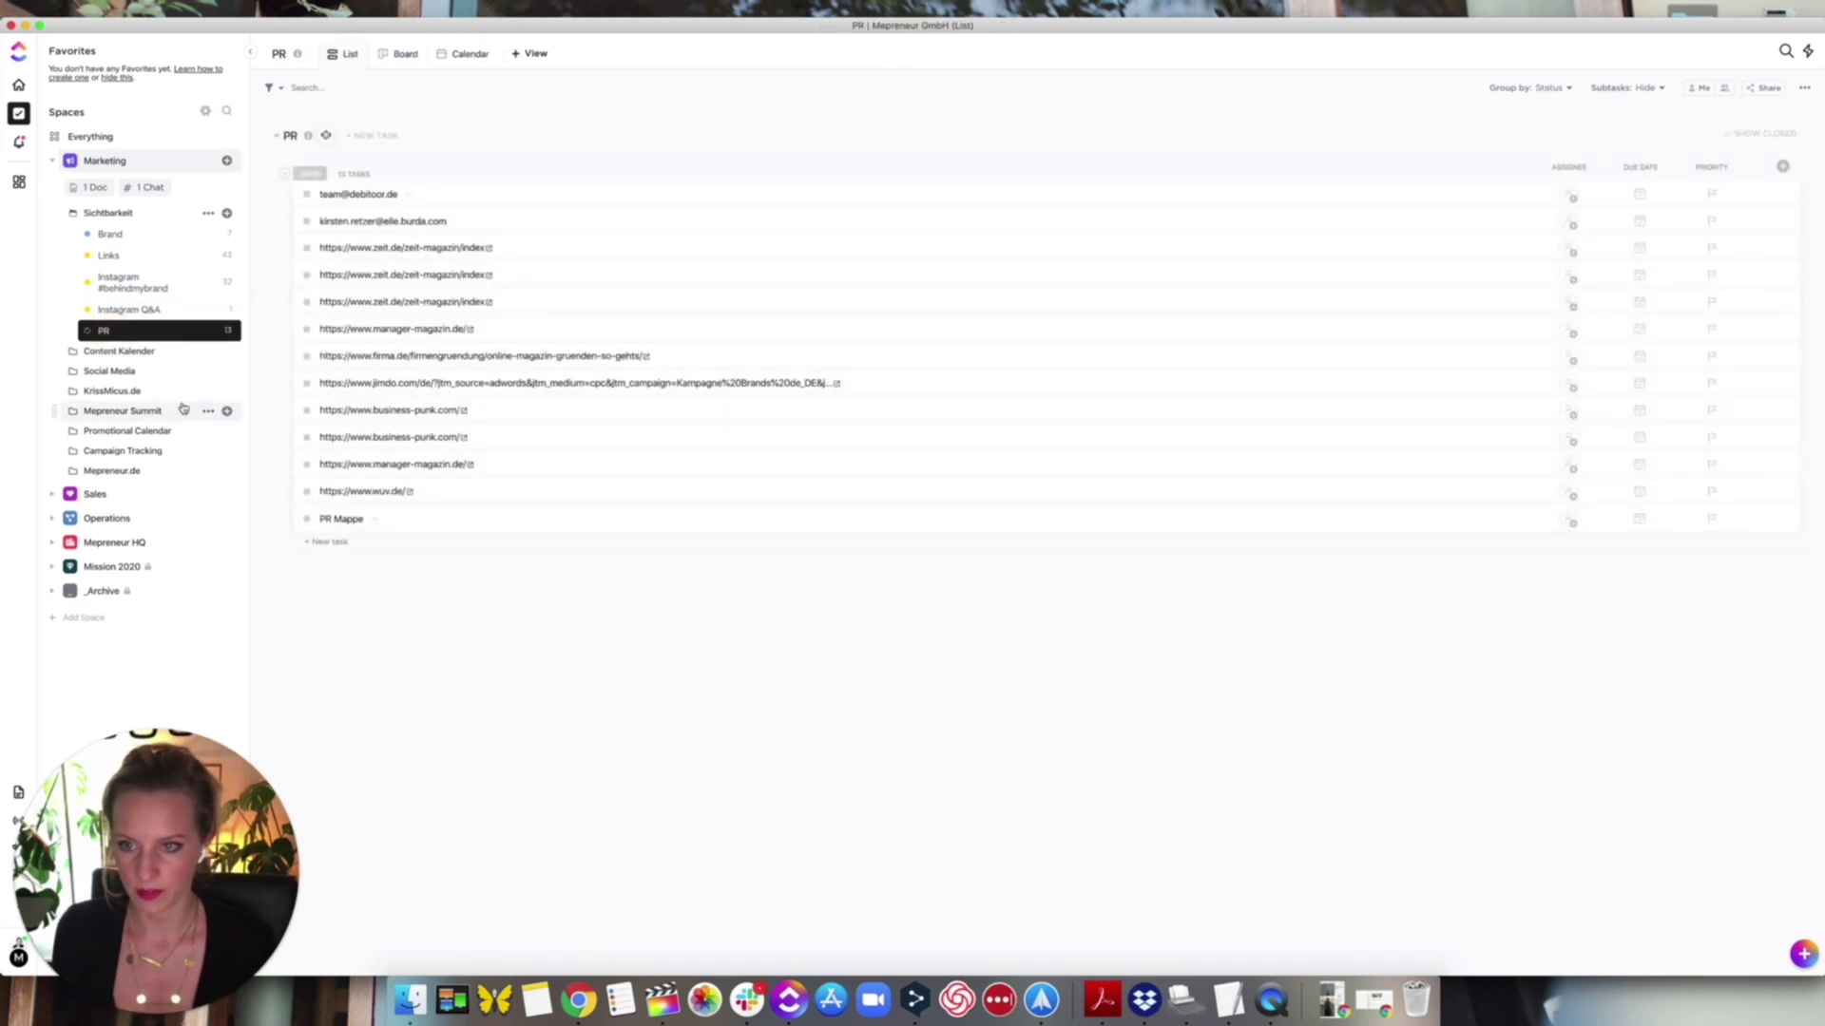
click(112, 351)
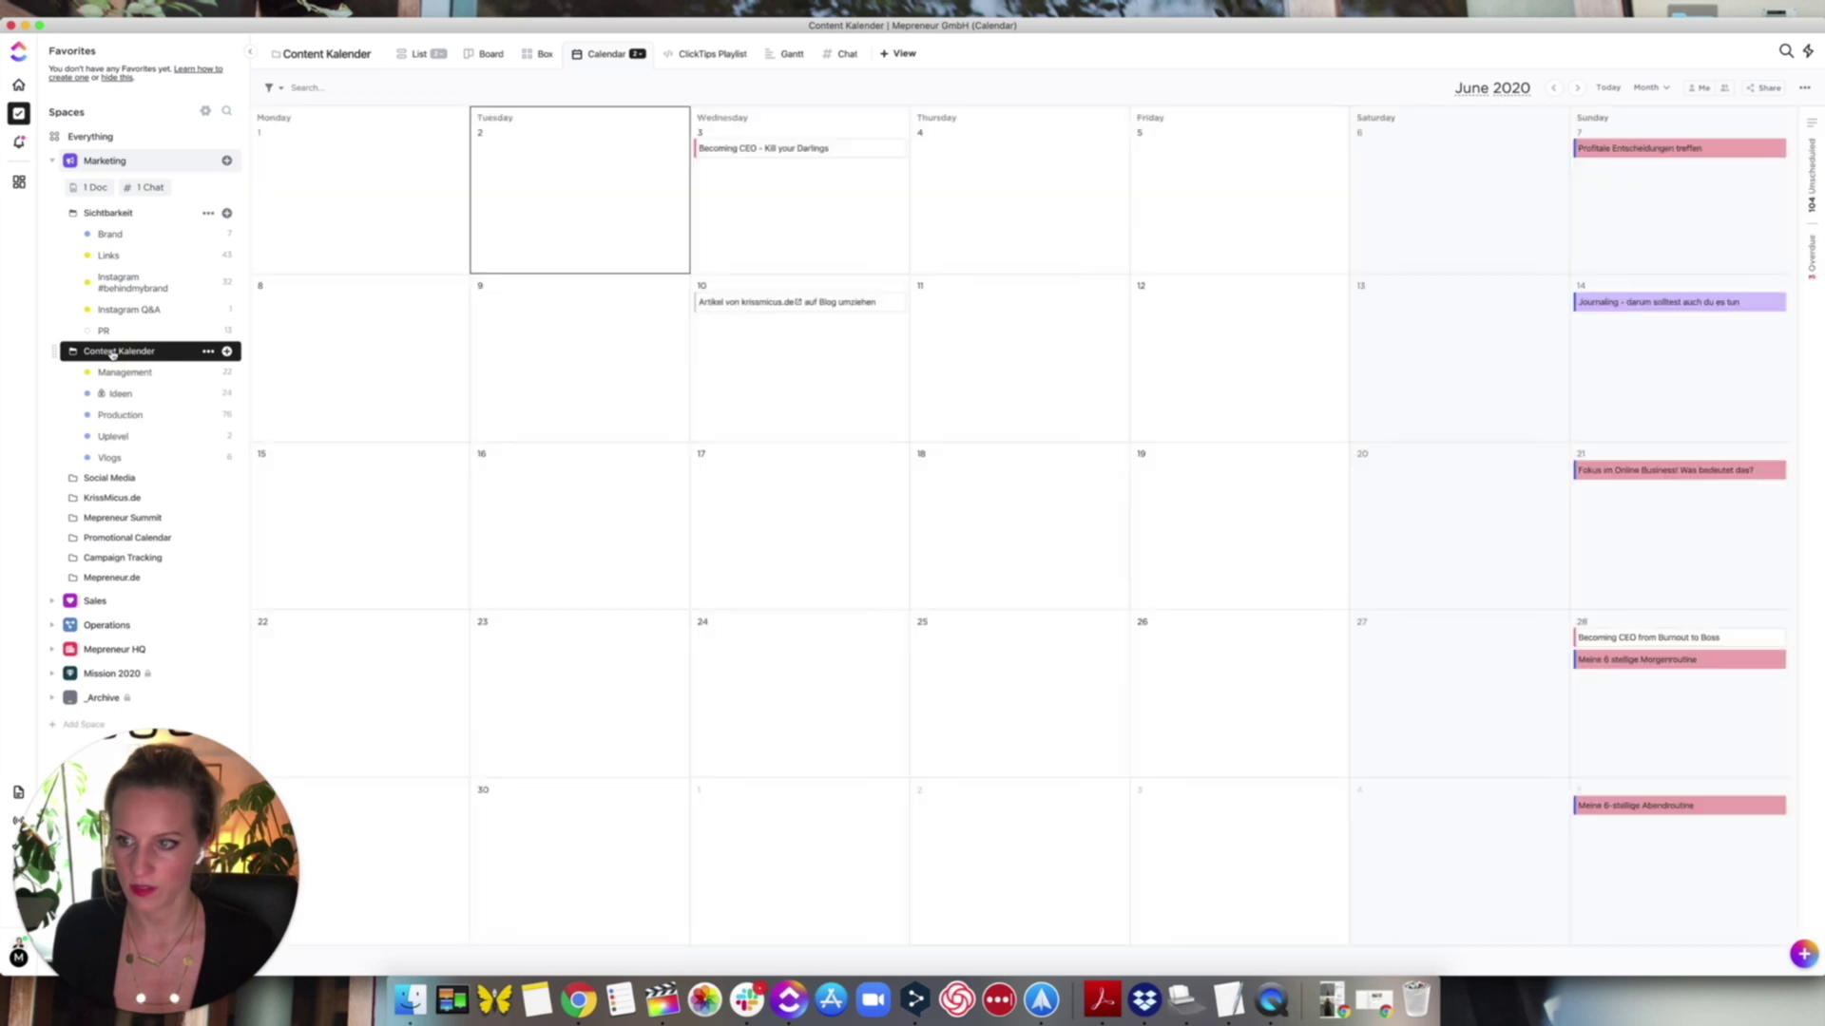
click(415, 55)
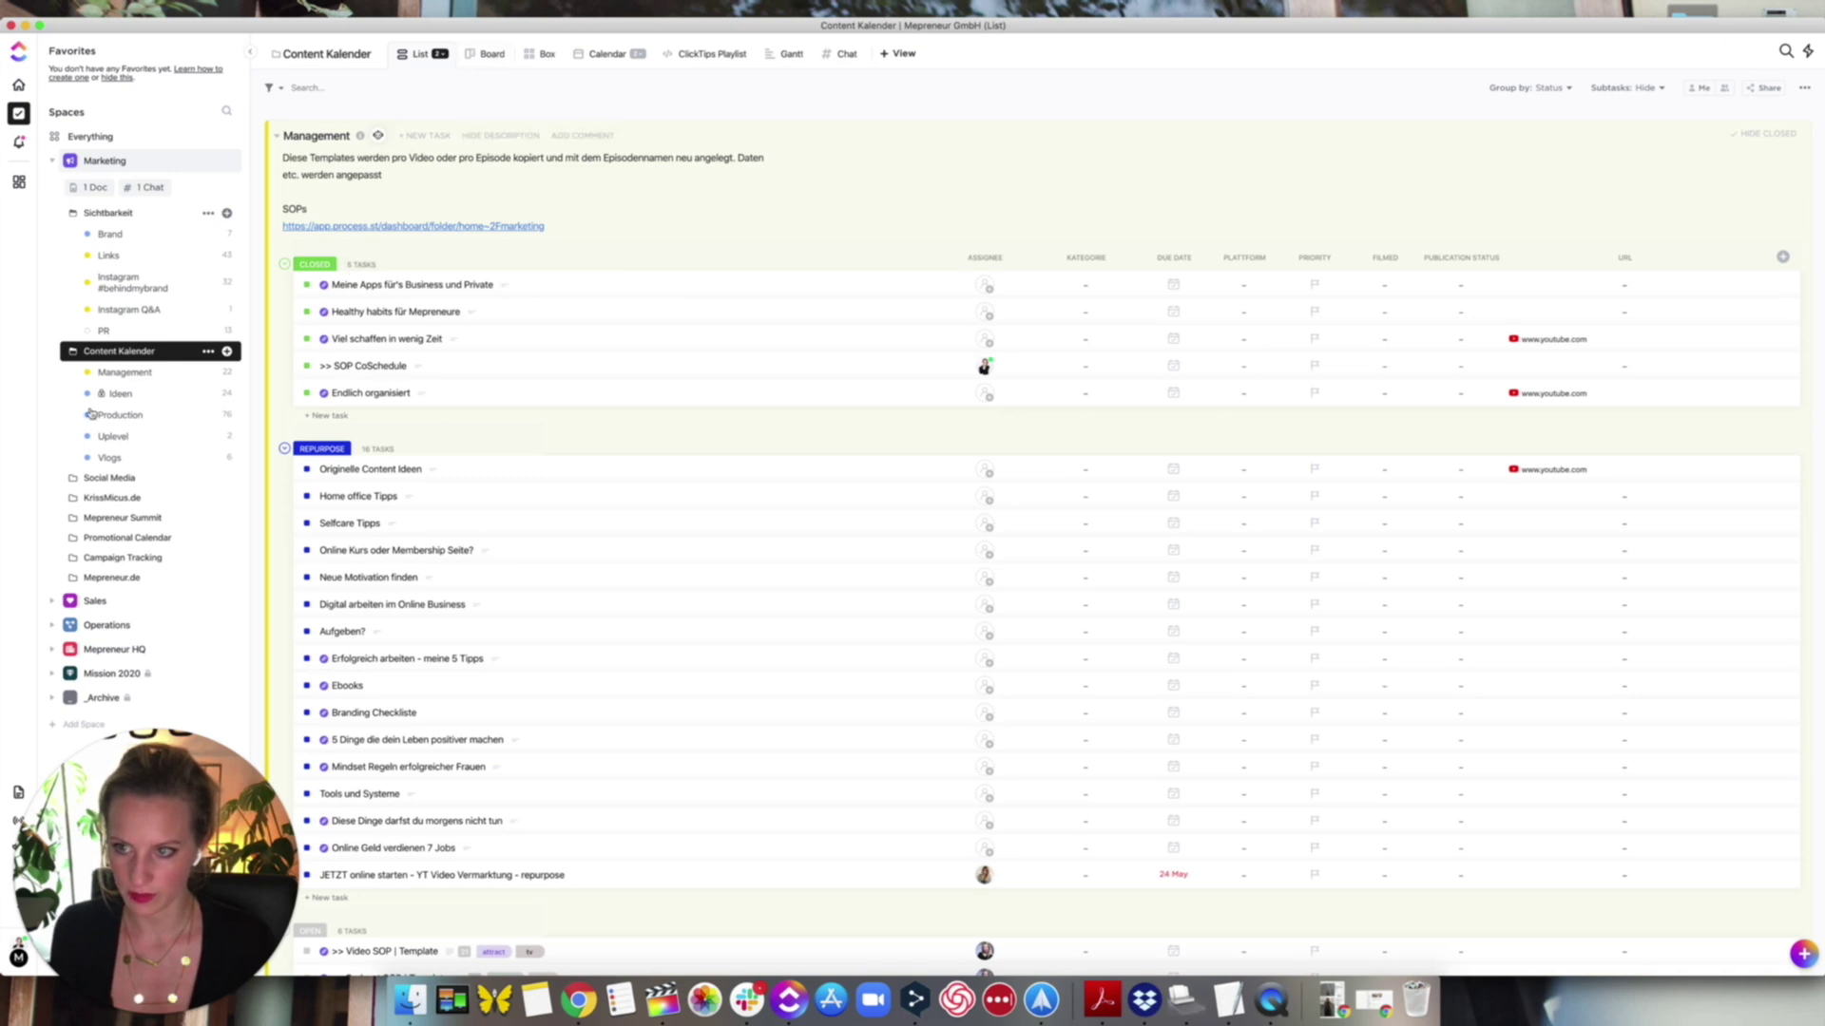
- Collapse the Sichtbarkeit folder and look through Content Kalender's Management, Vlogs, Uplevel and Production lists
click(64, 217)
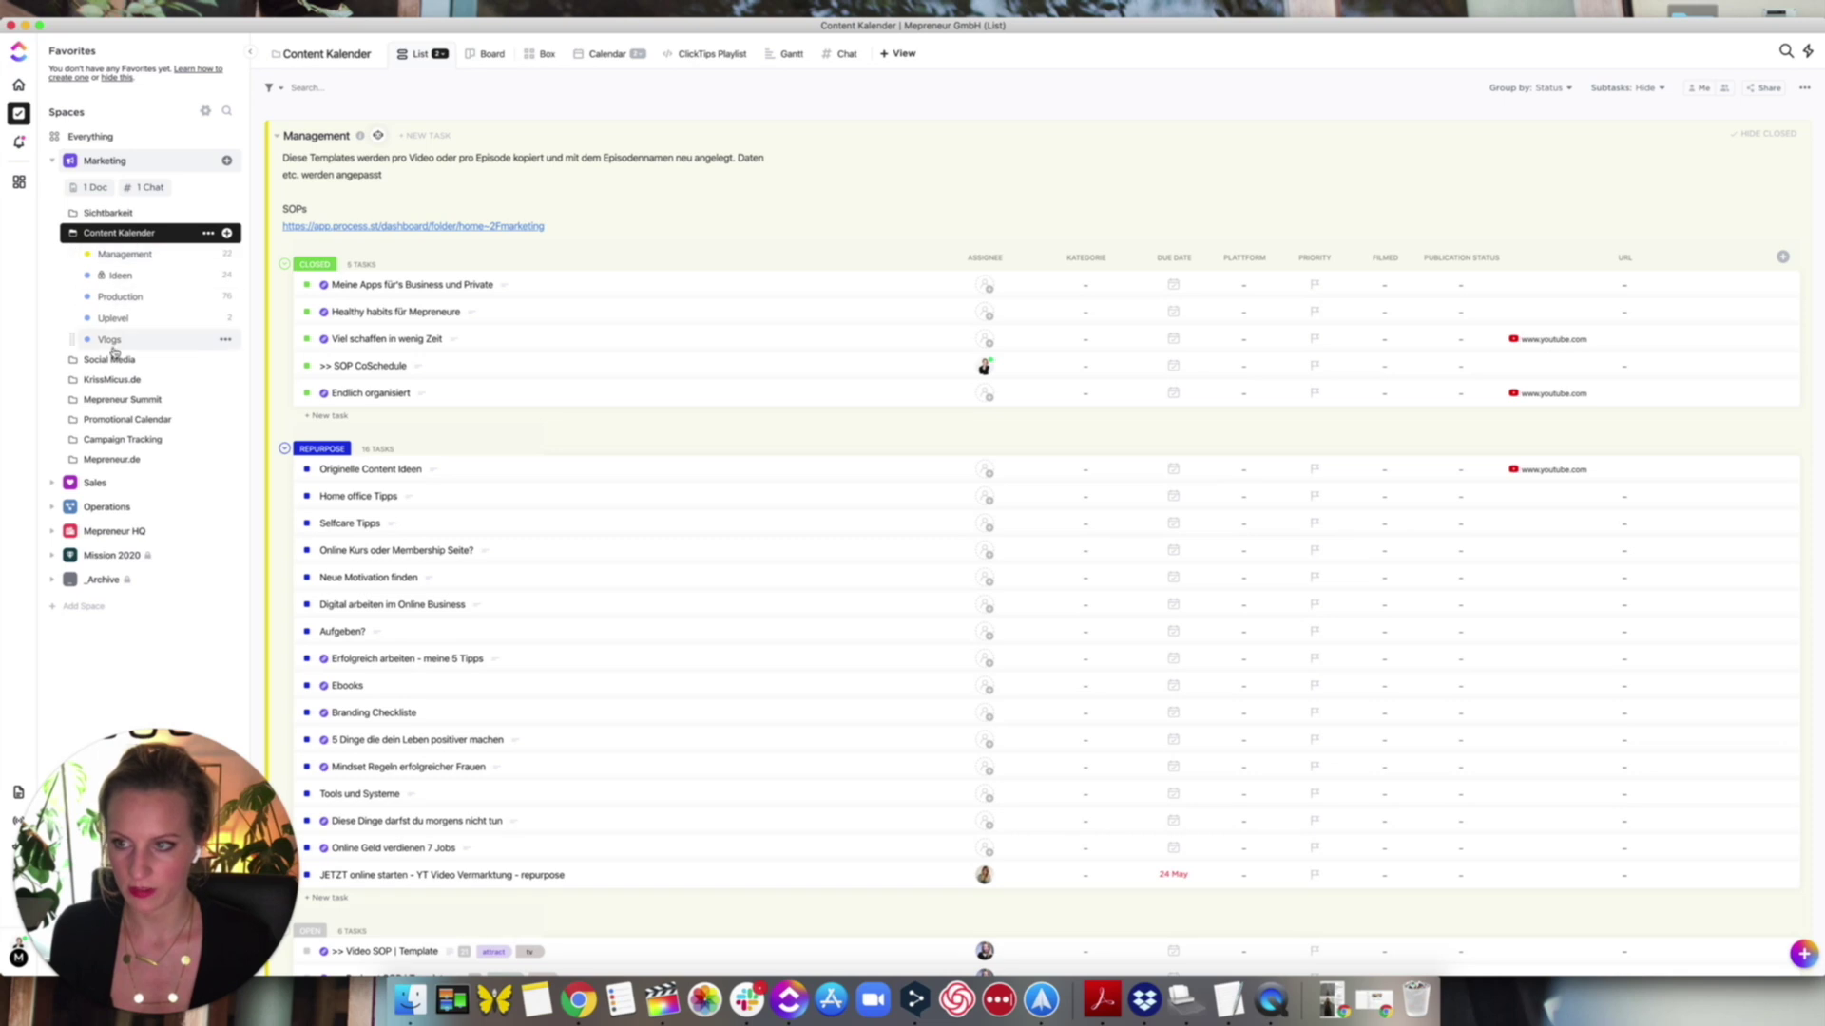
click(123, 254)
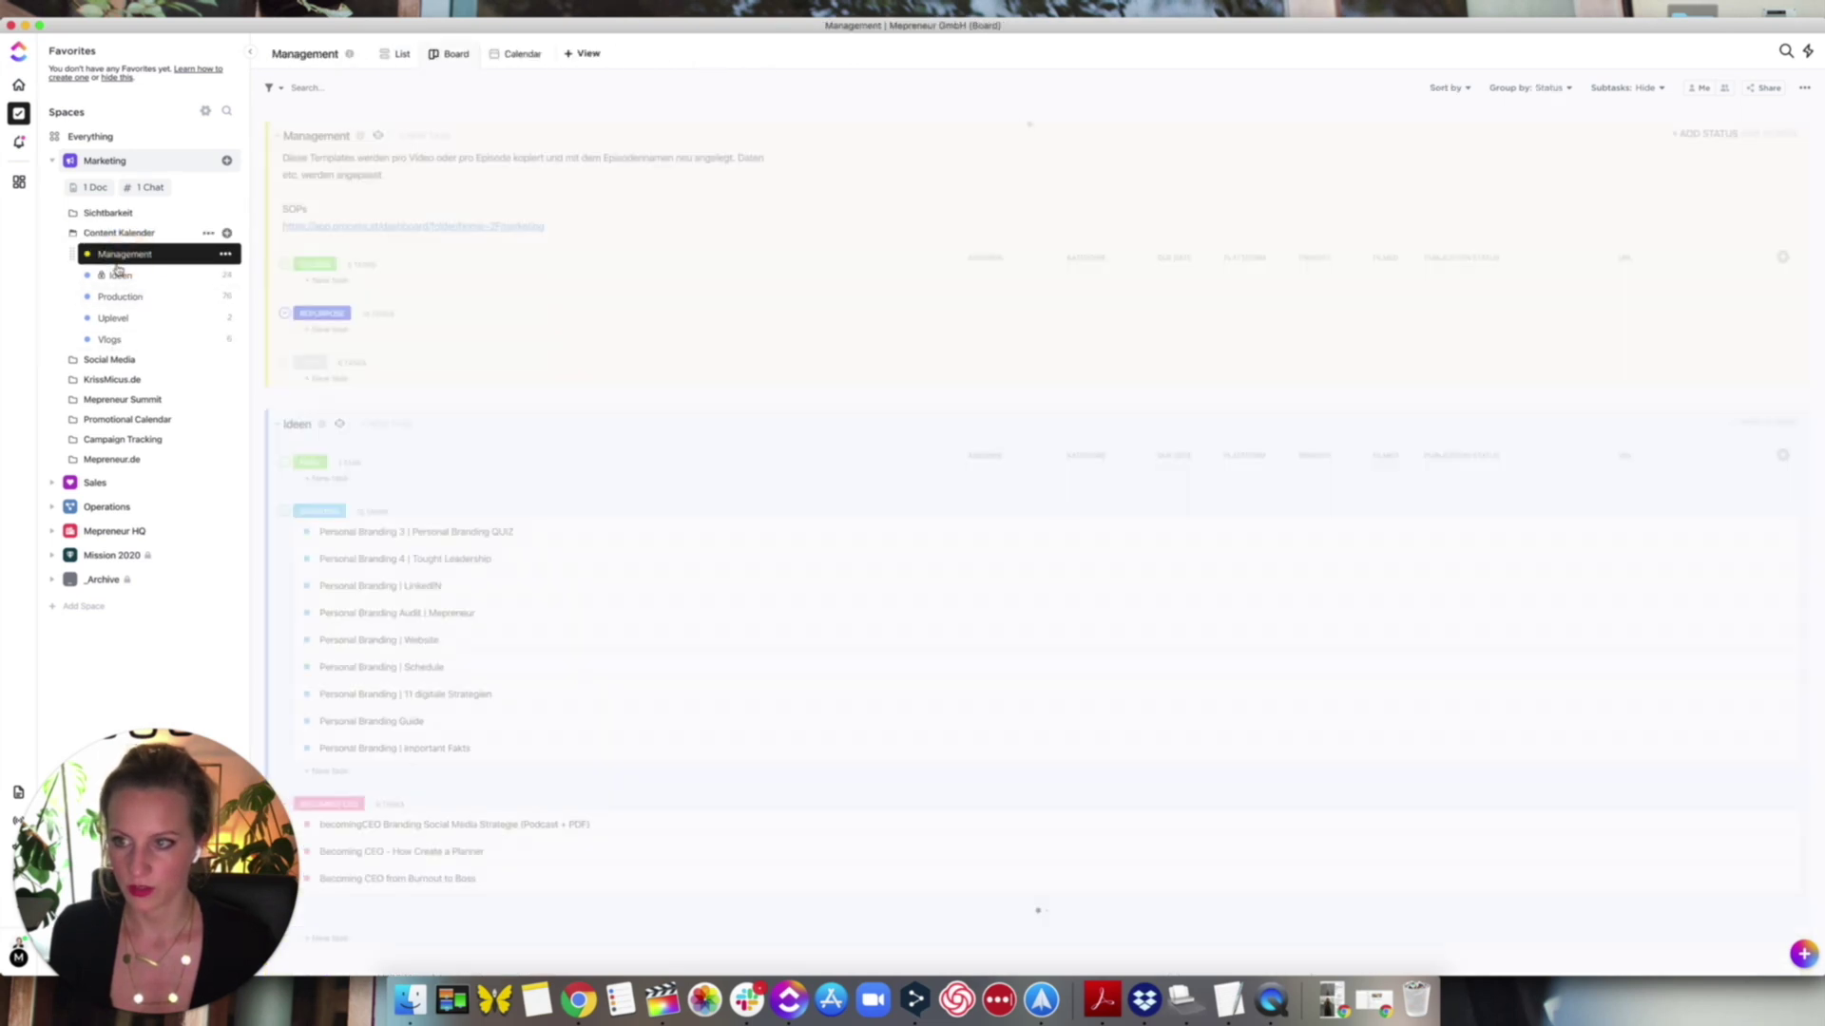
click(110, 340)
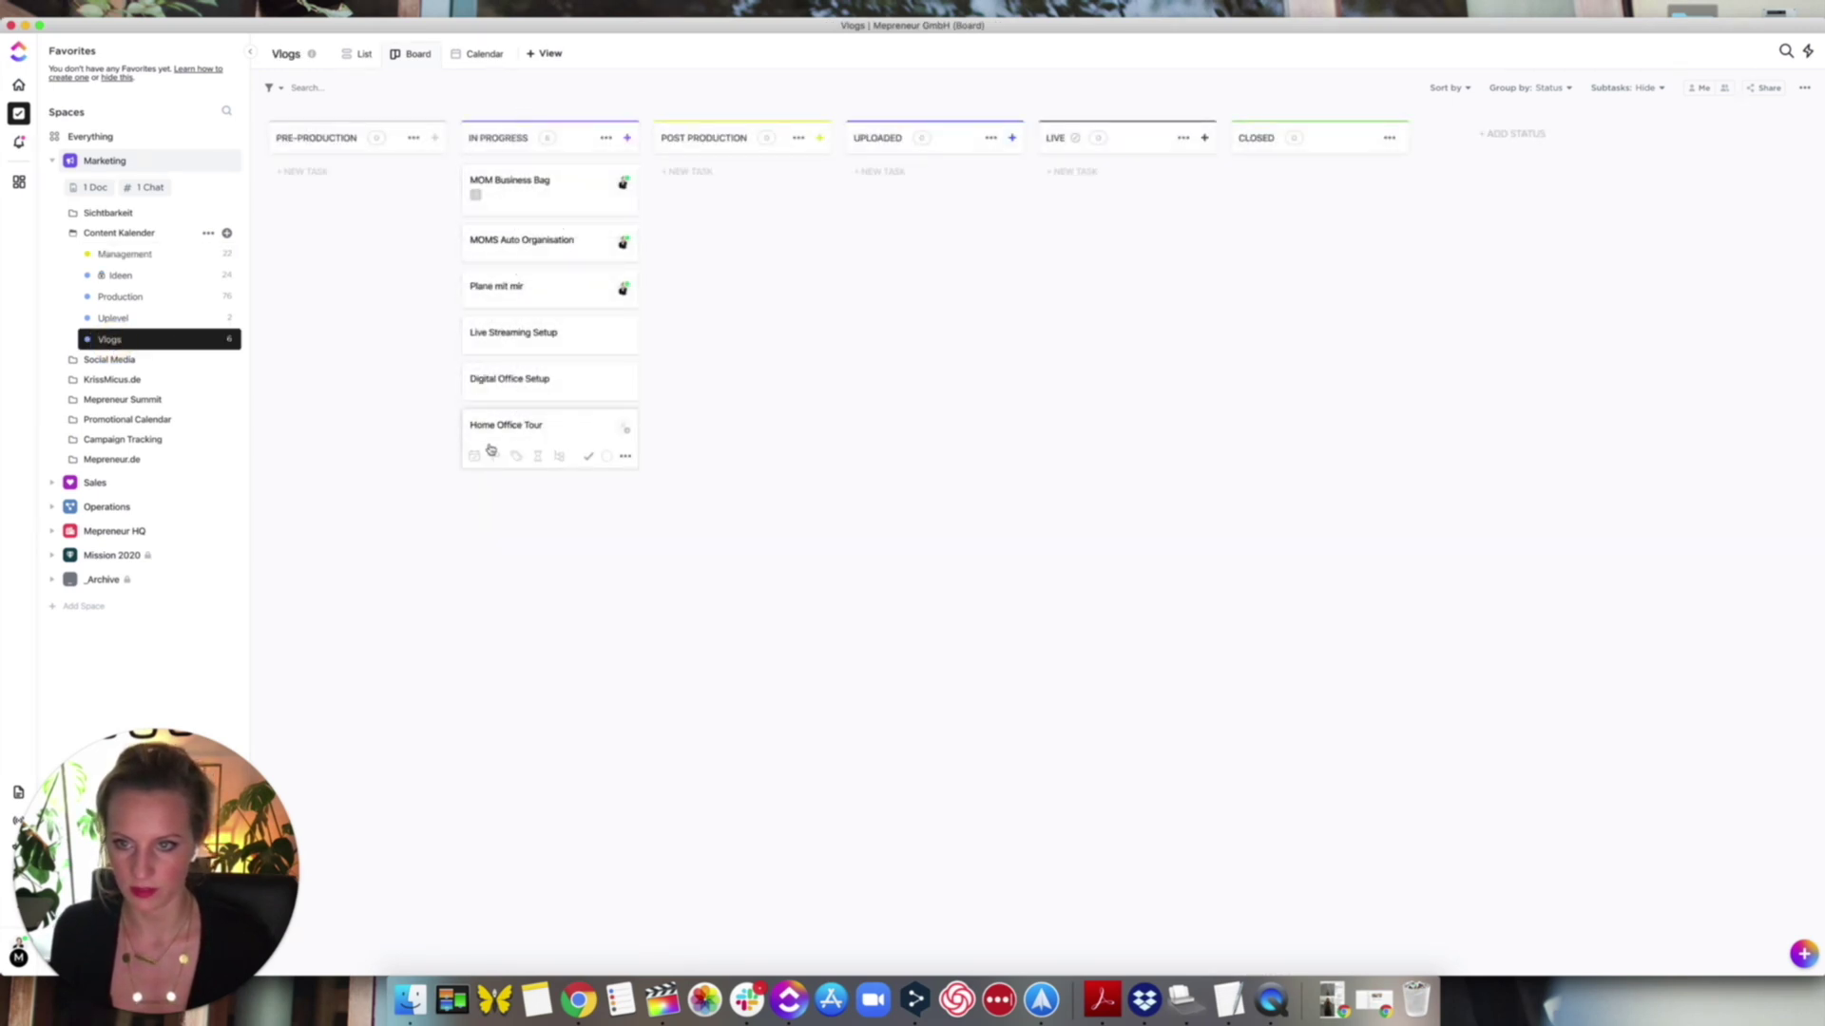
click(108, 322)
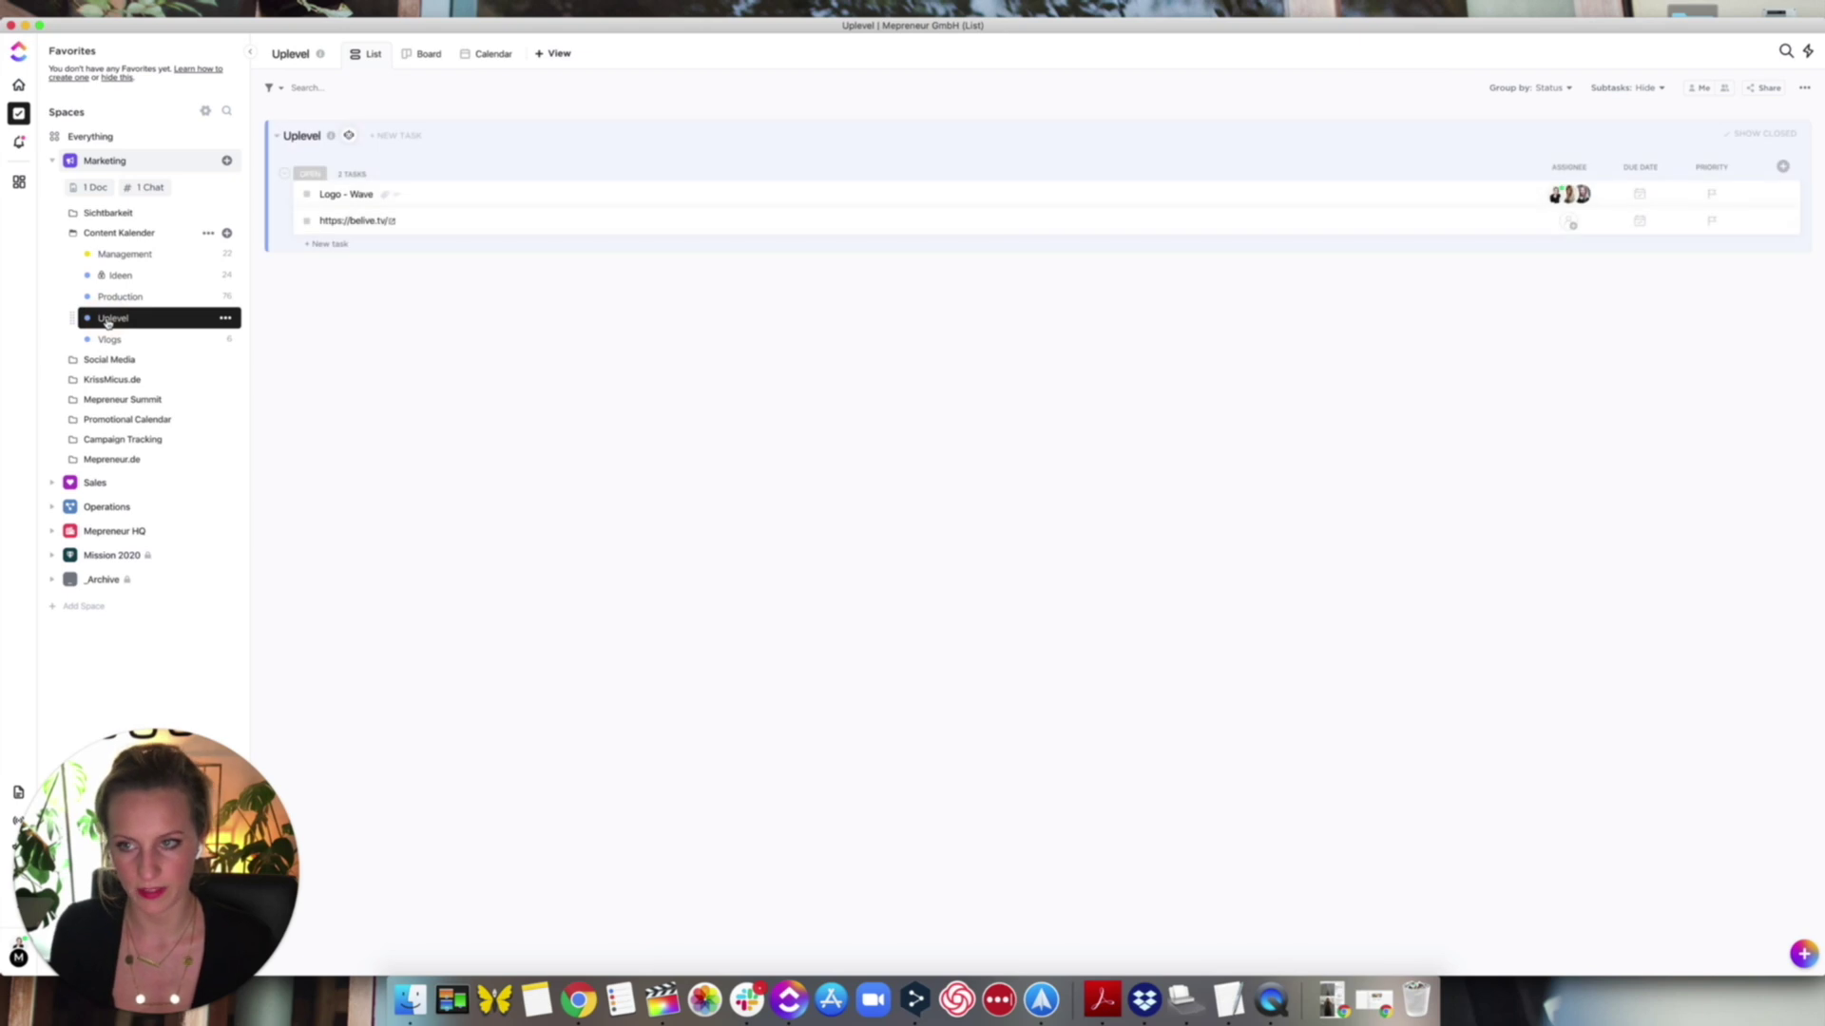
click(110, 297)
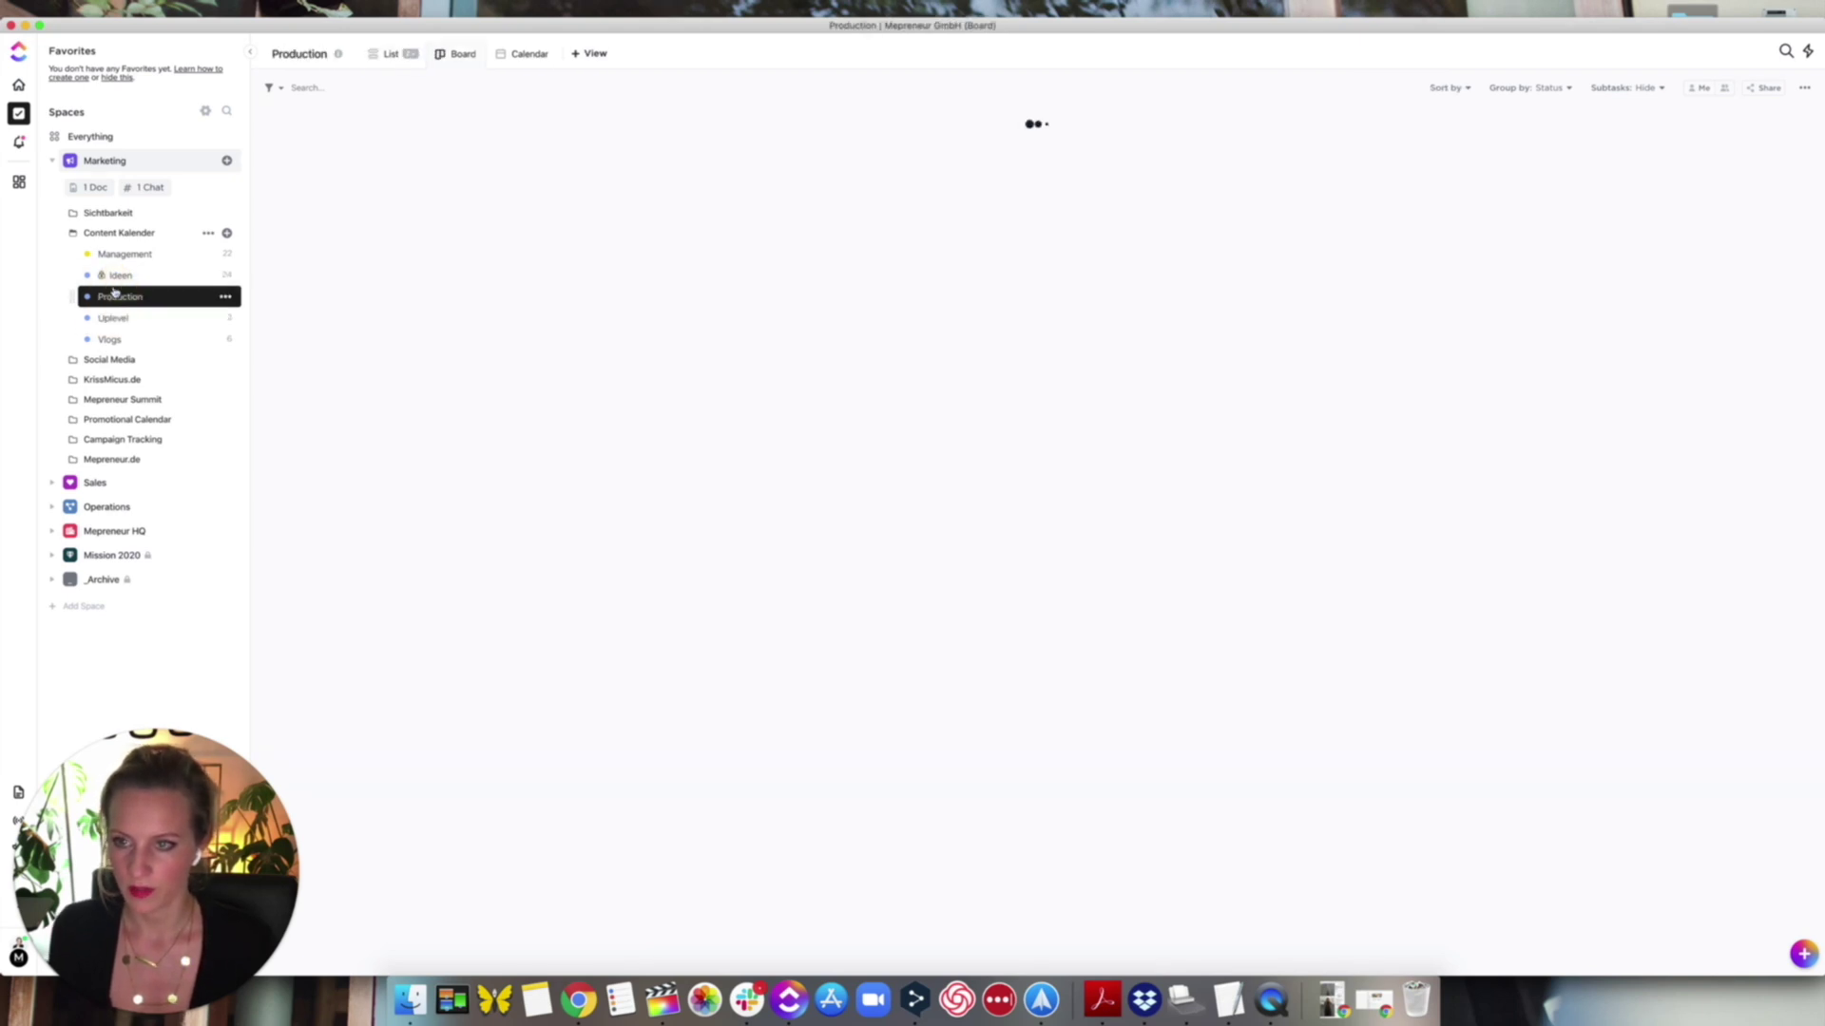
- Move the Uplevel list below Vlogs in the Content Kalender folder
click(84, 319)
drag(81, 320, 120, 340)
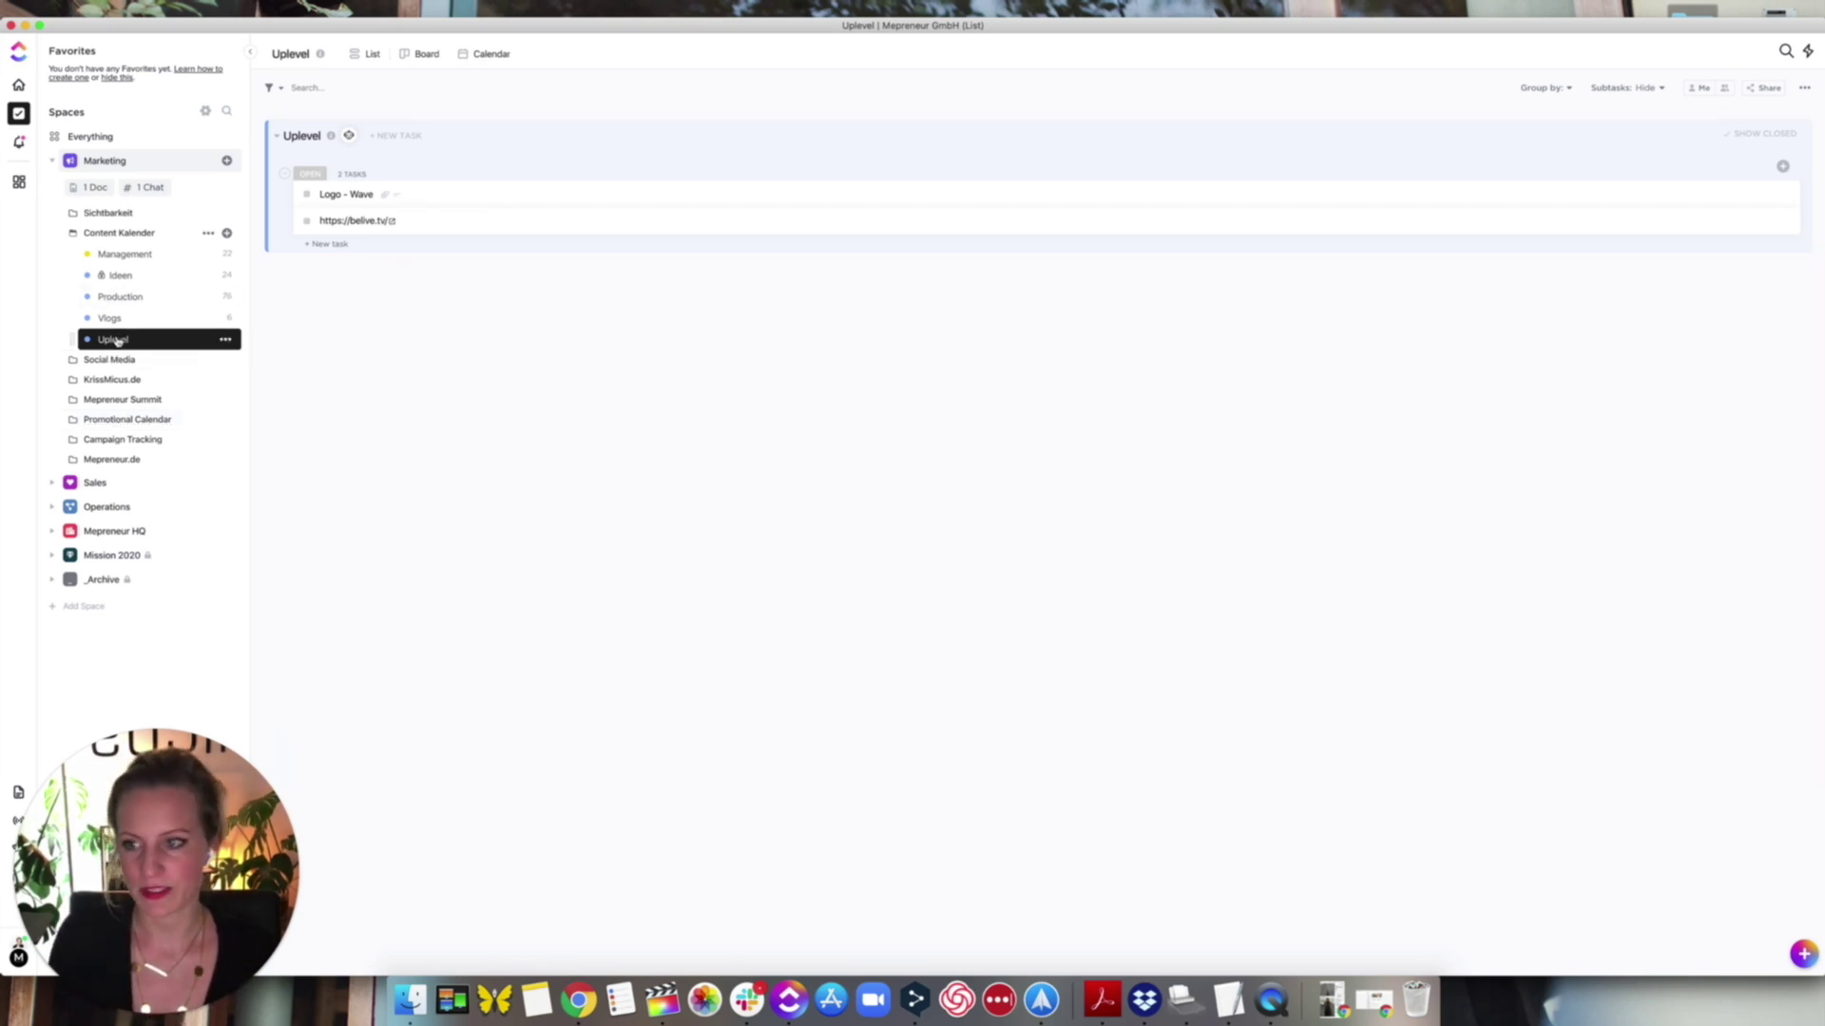
- On the Management board, move the Video SOP, Podcast SOP, Einkommensbericht template and SOP Hubspot tasks from Open to Templates
click(124, 253)
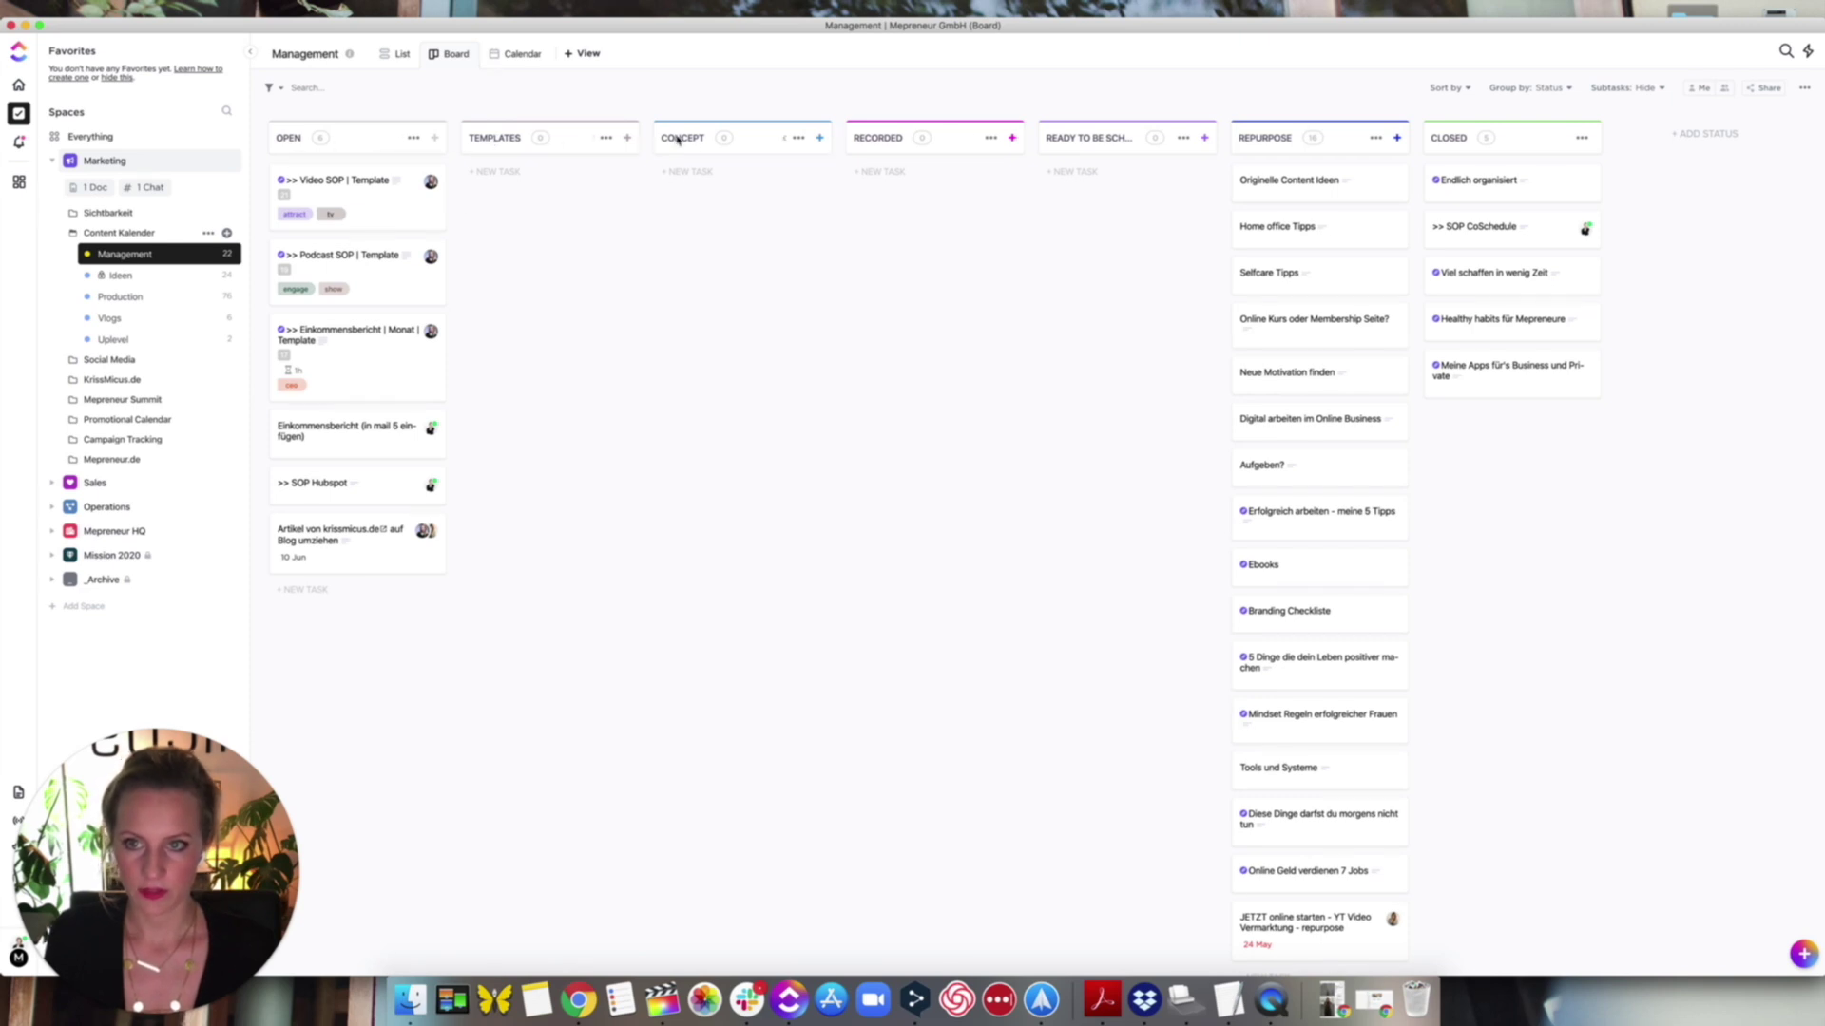
drag(338, 180, 513, 180)
drag(344, 178, 533, 260)
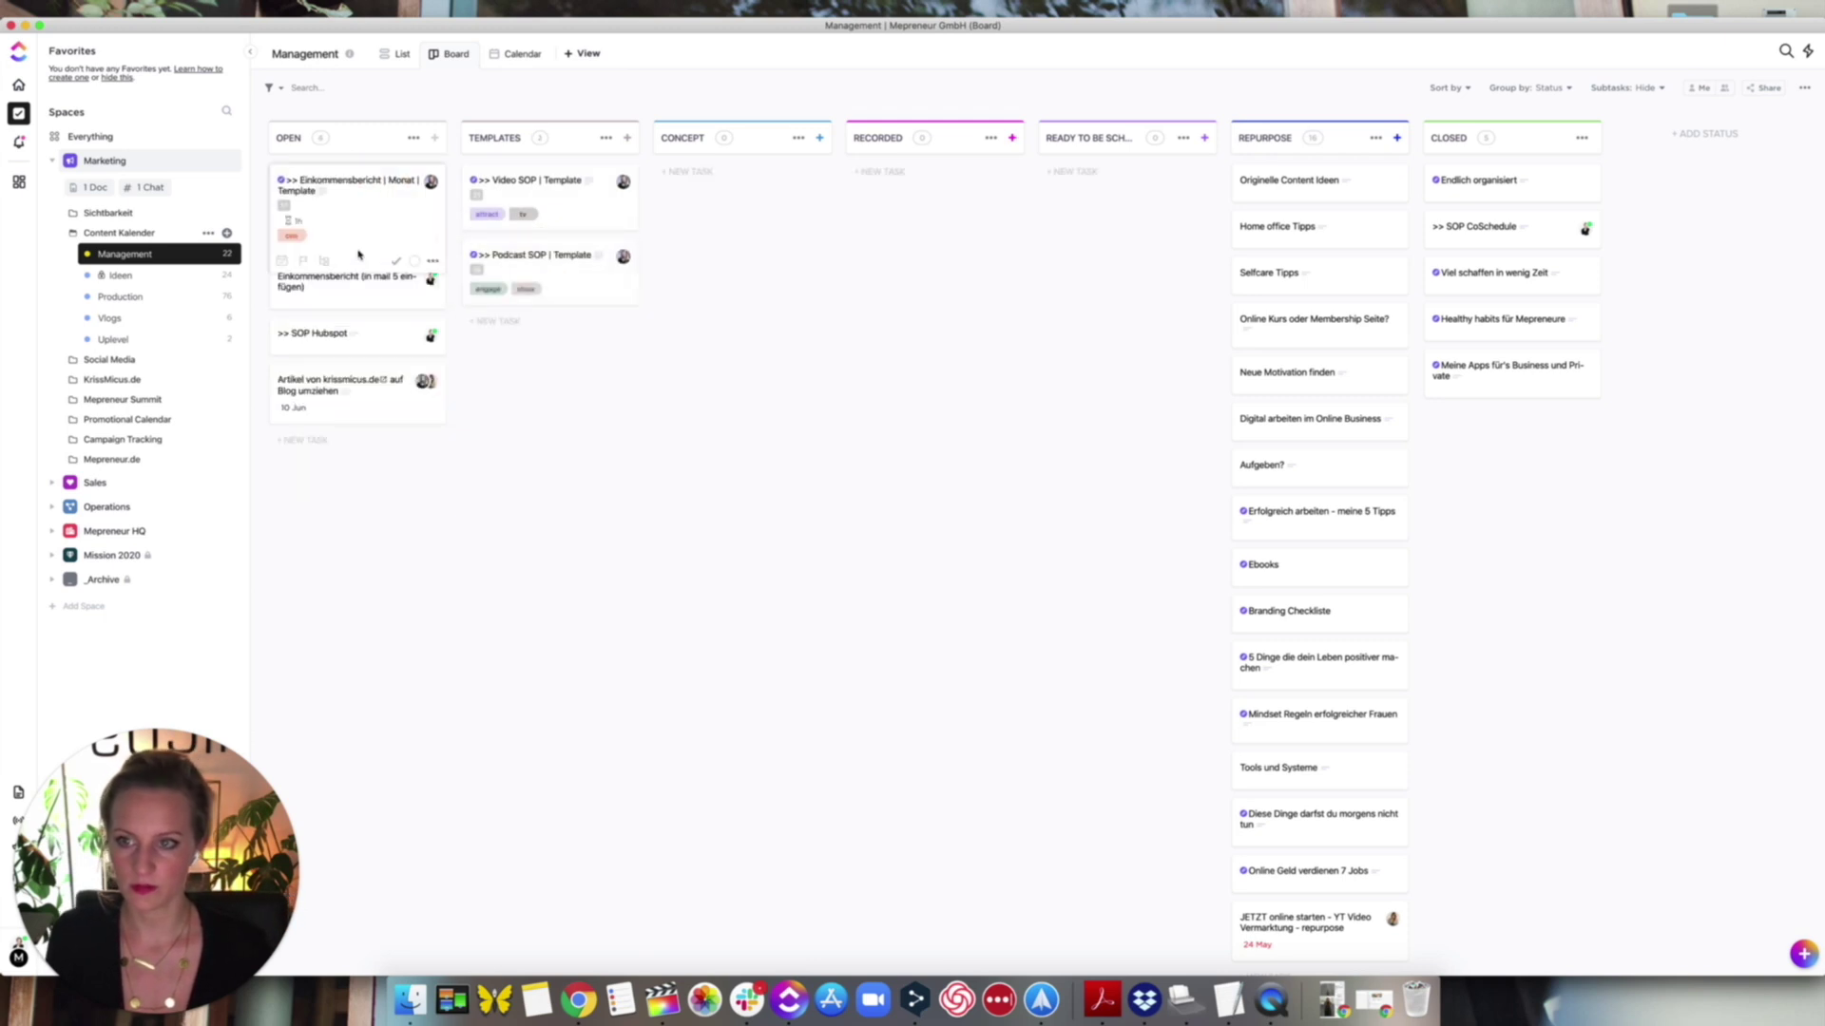
drag(339, 181, 525, 381)
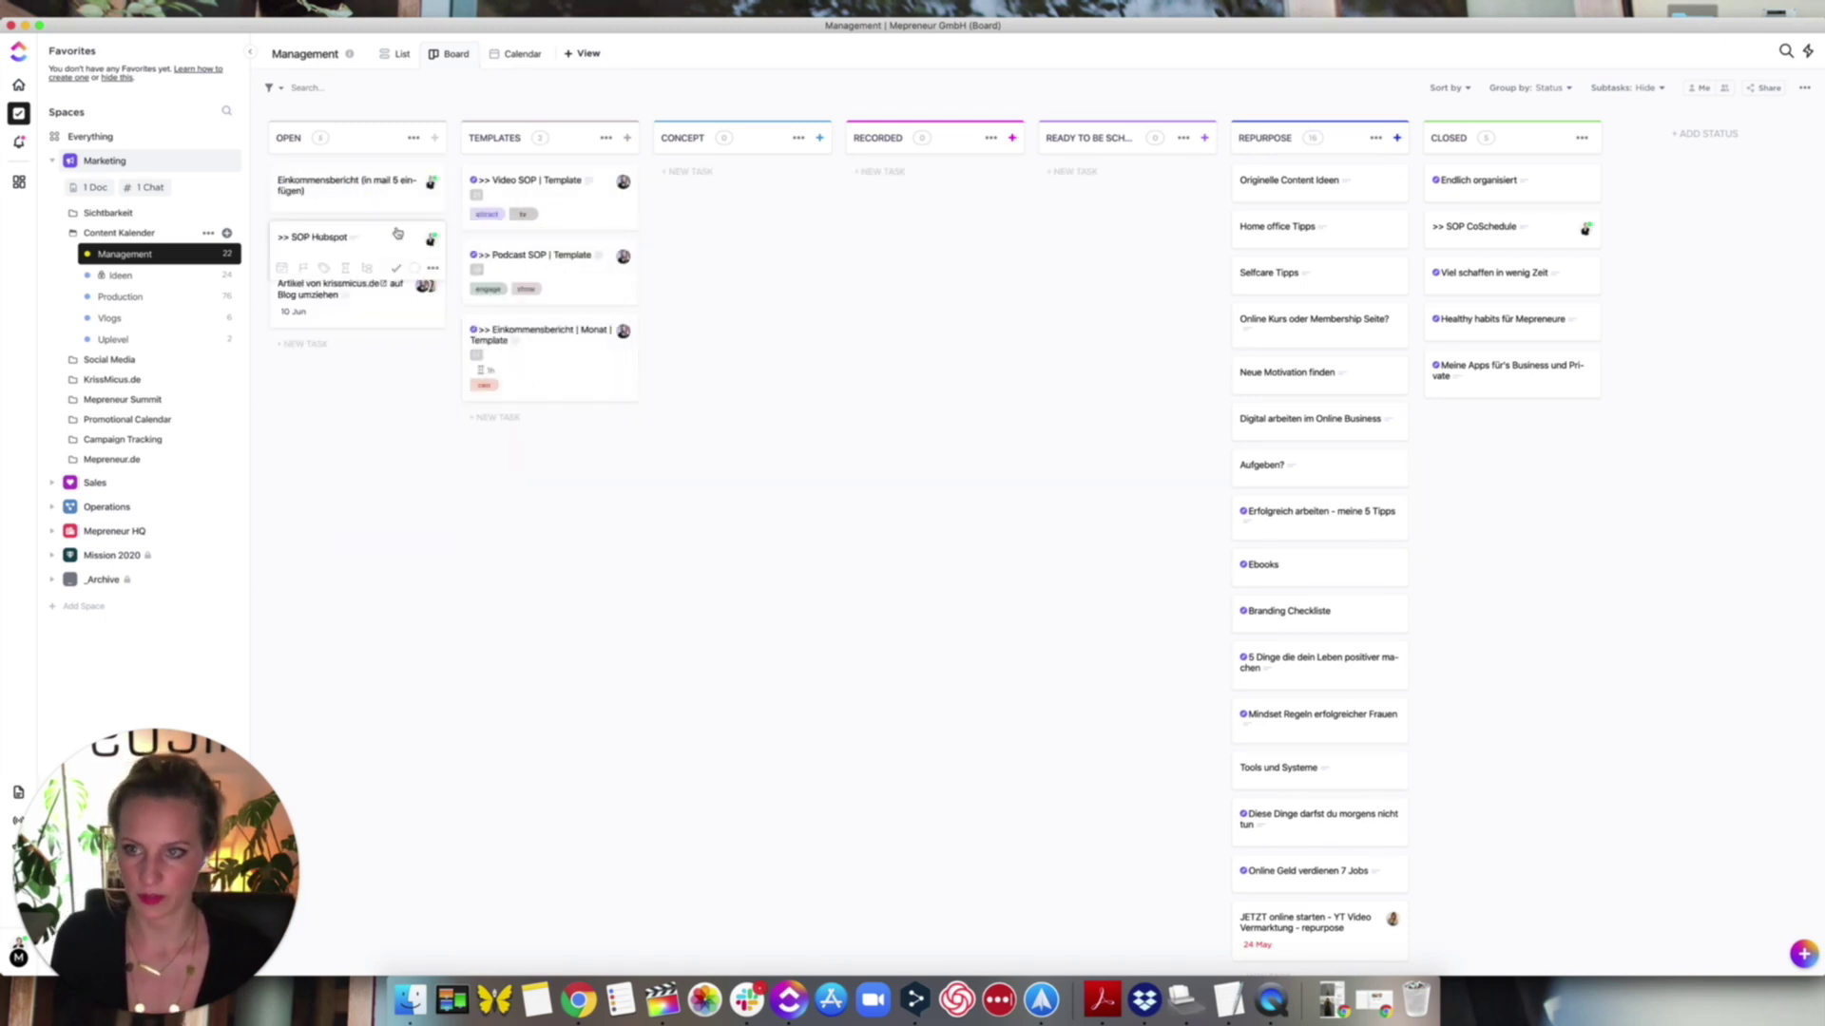
drag(347, 236, 506, 456)
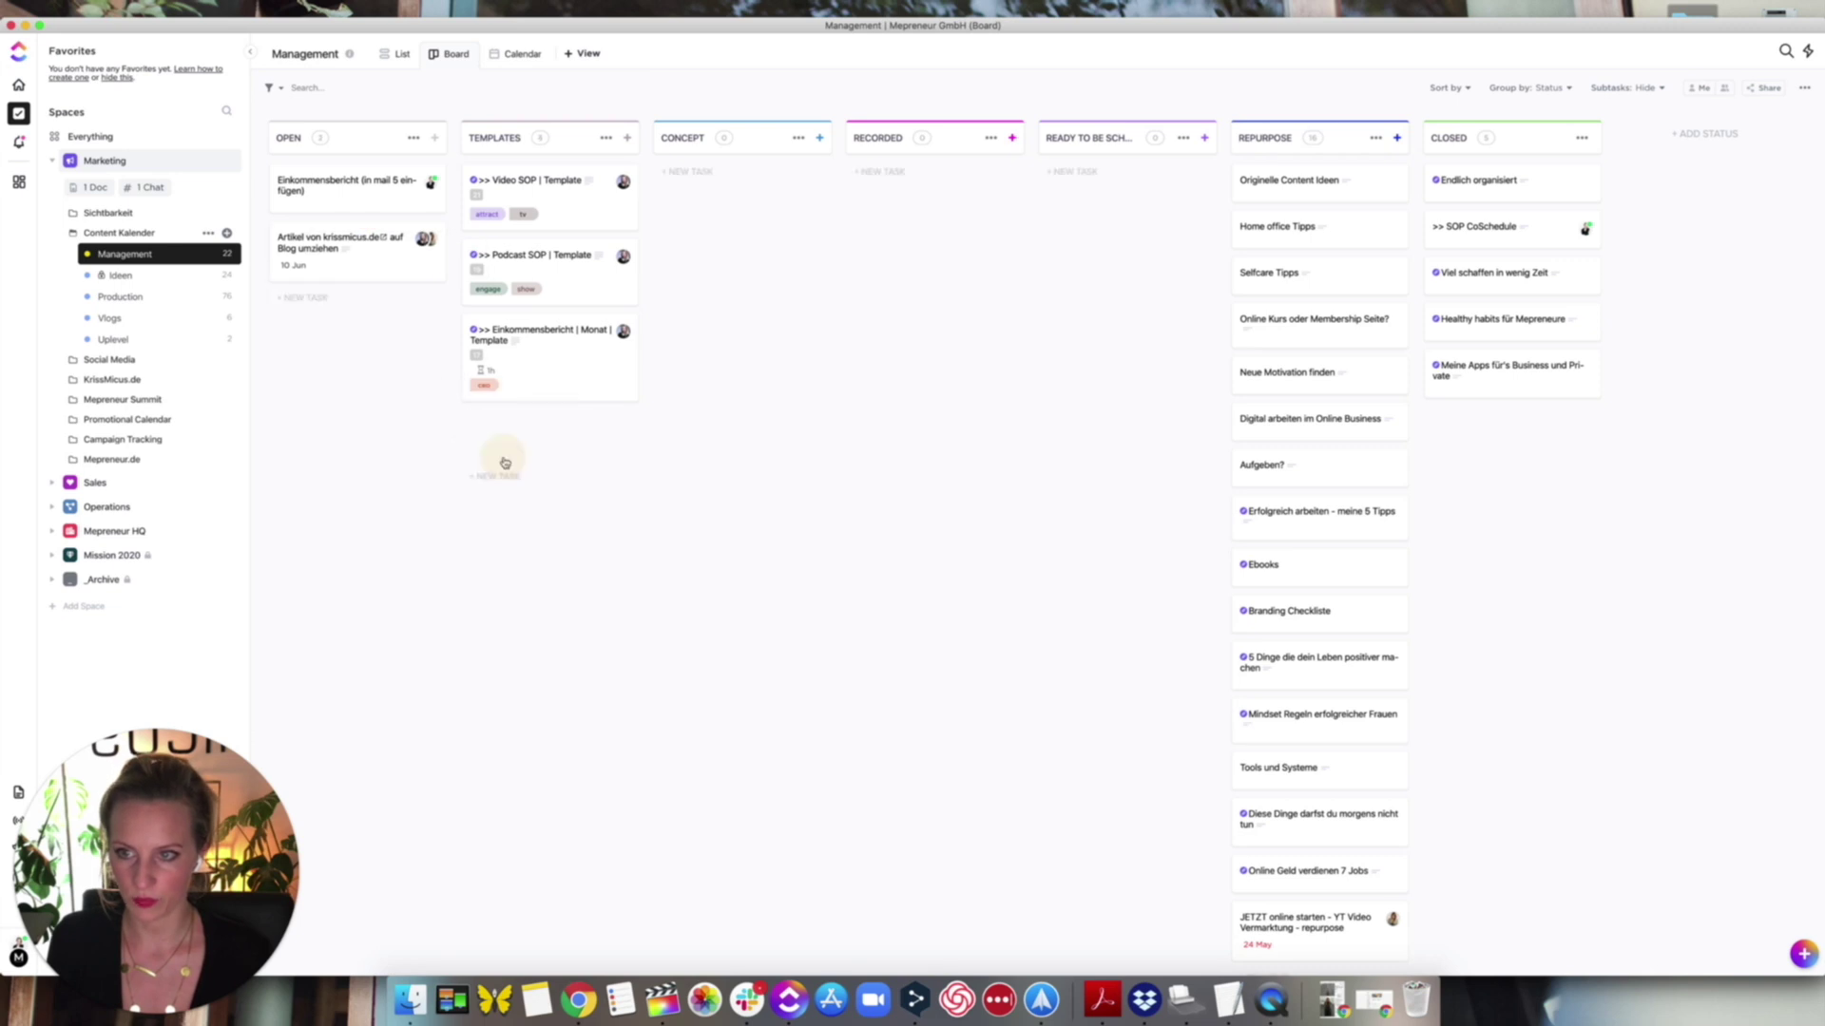
- Open the Video SOP | Template task and examine its description
click(532, 183)
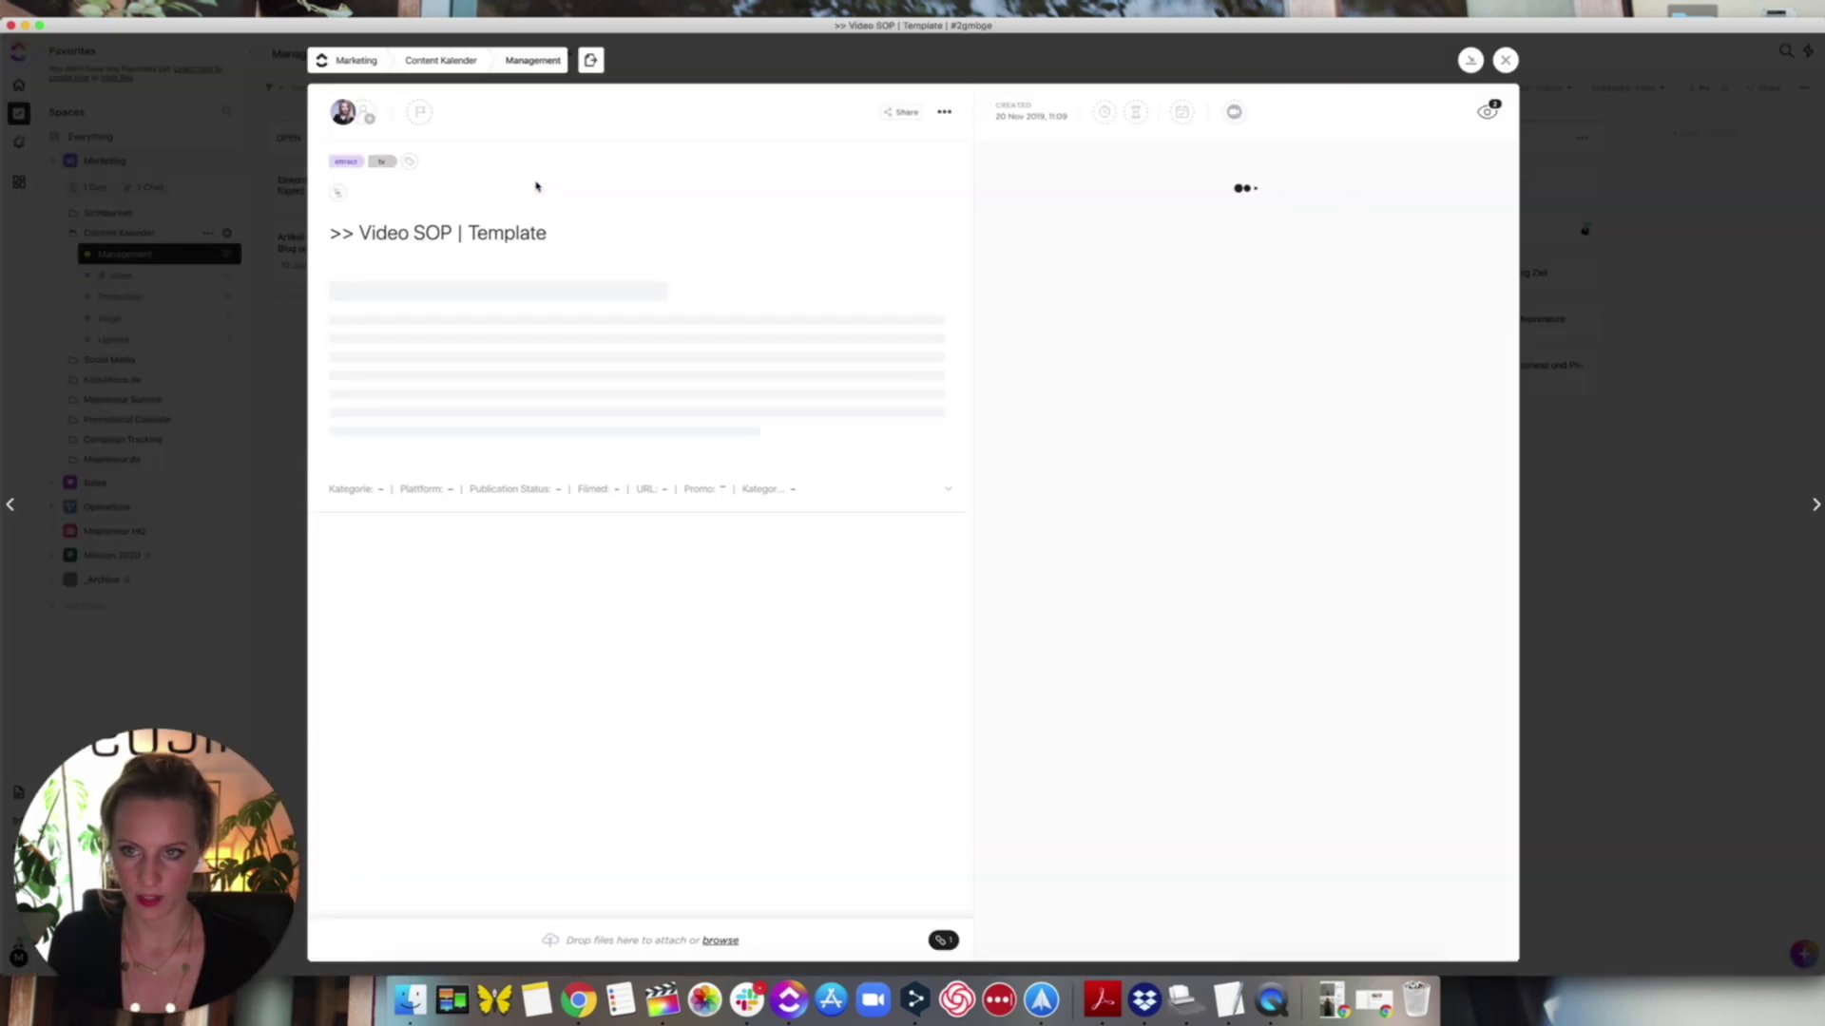
click(627, 421)
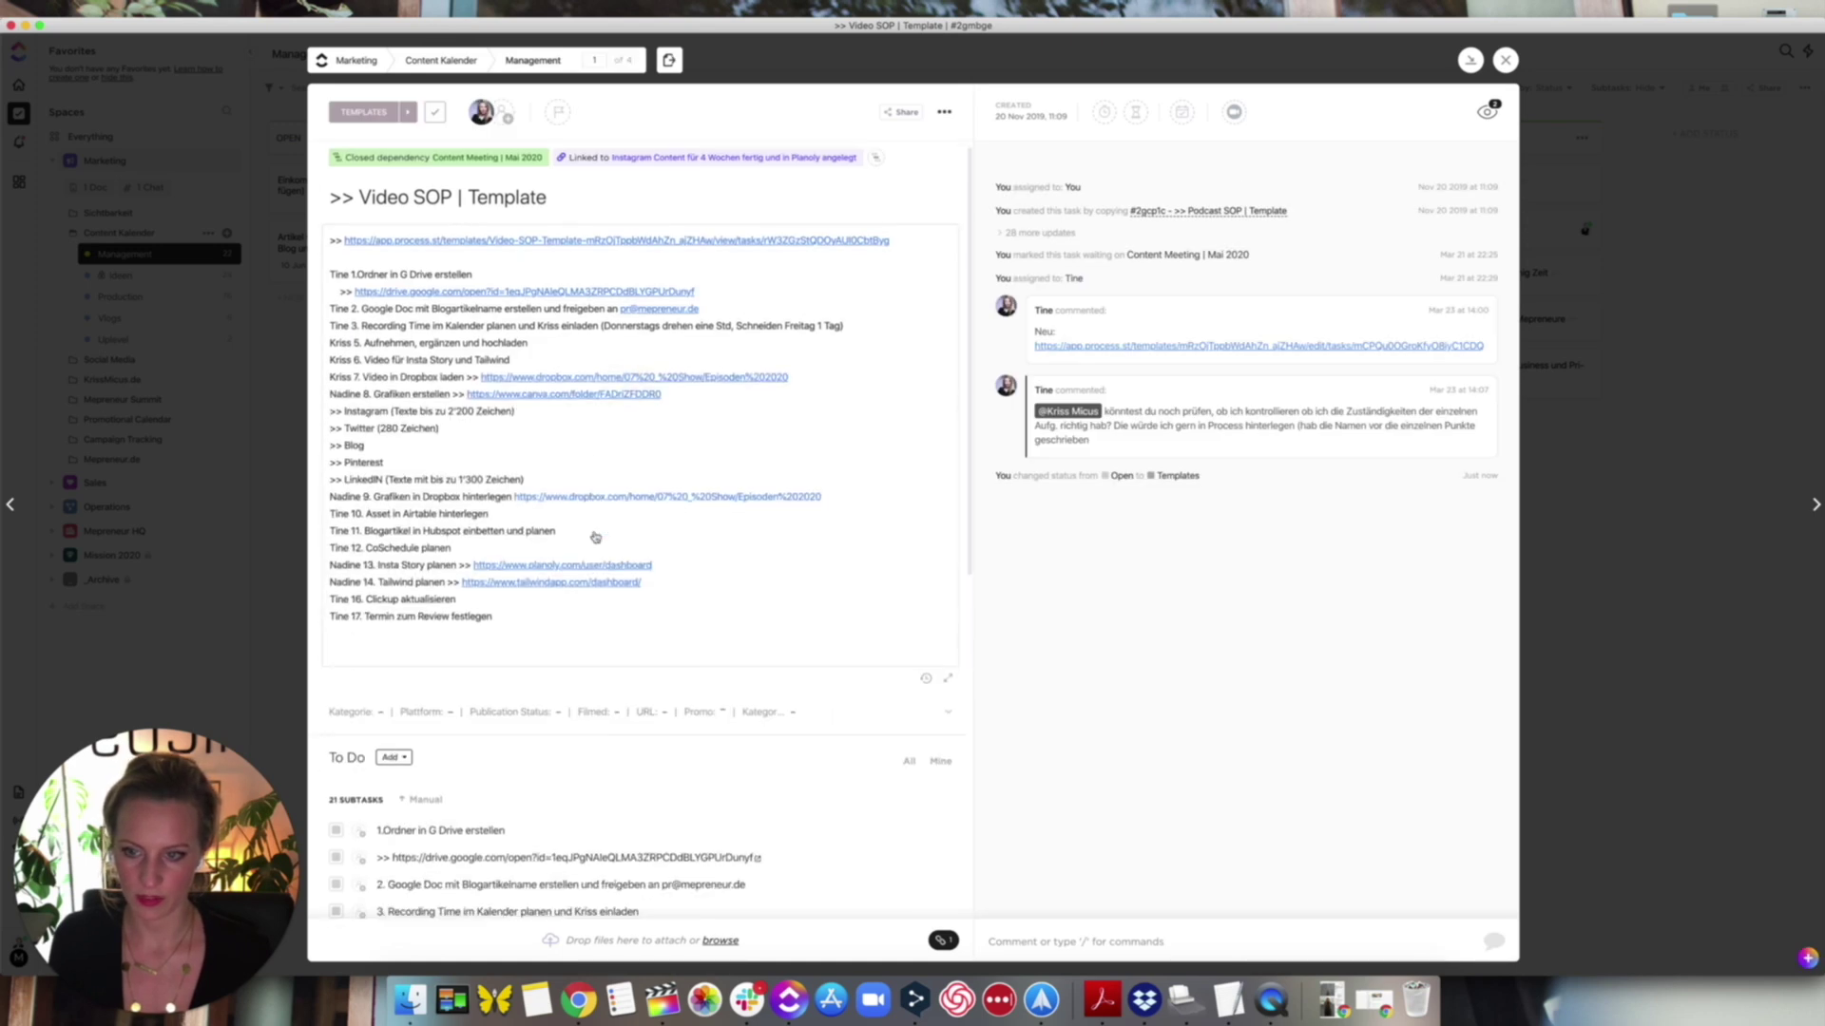
- Close the Video SOP template, look over the Management board's columns and switch to the Production list
click(1648, 231)
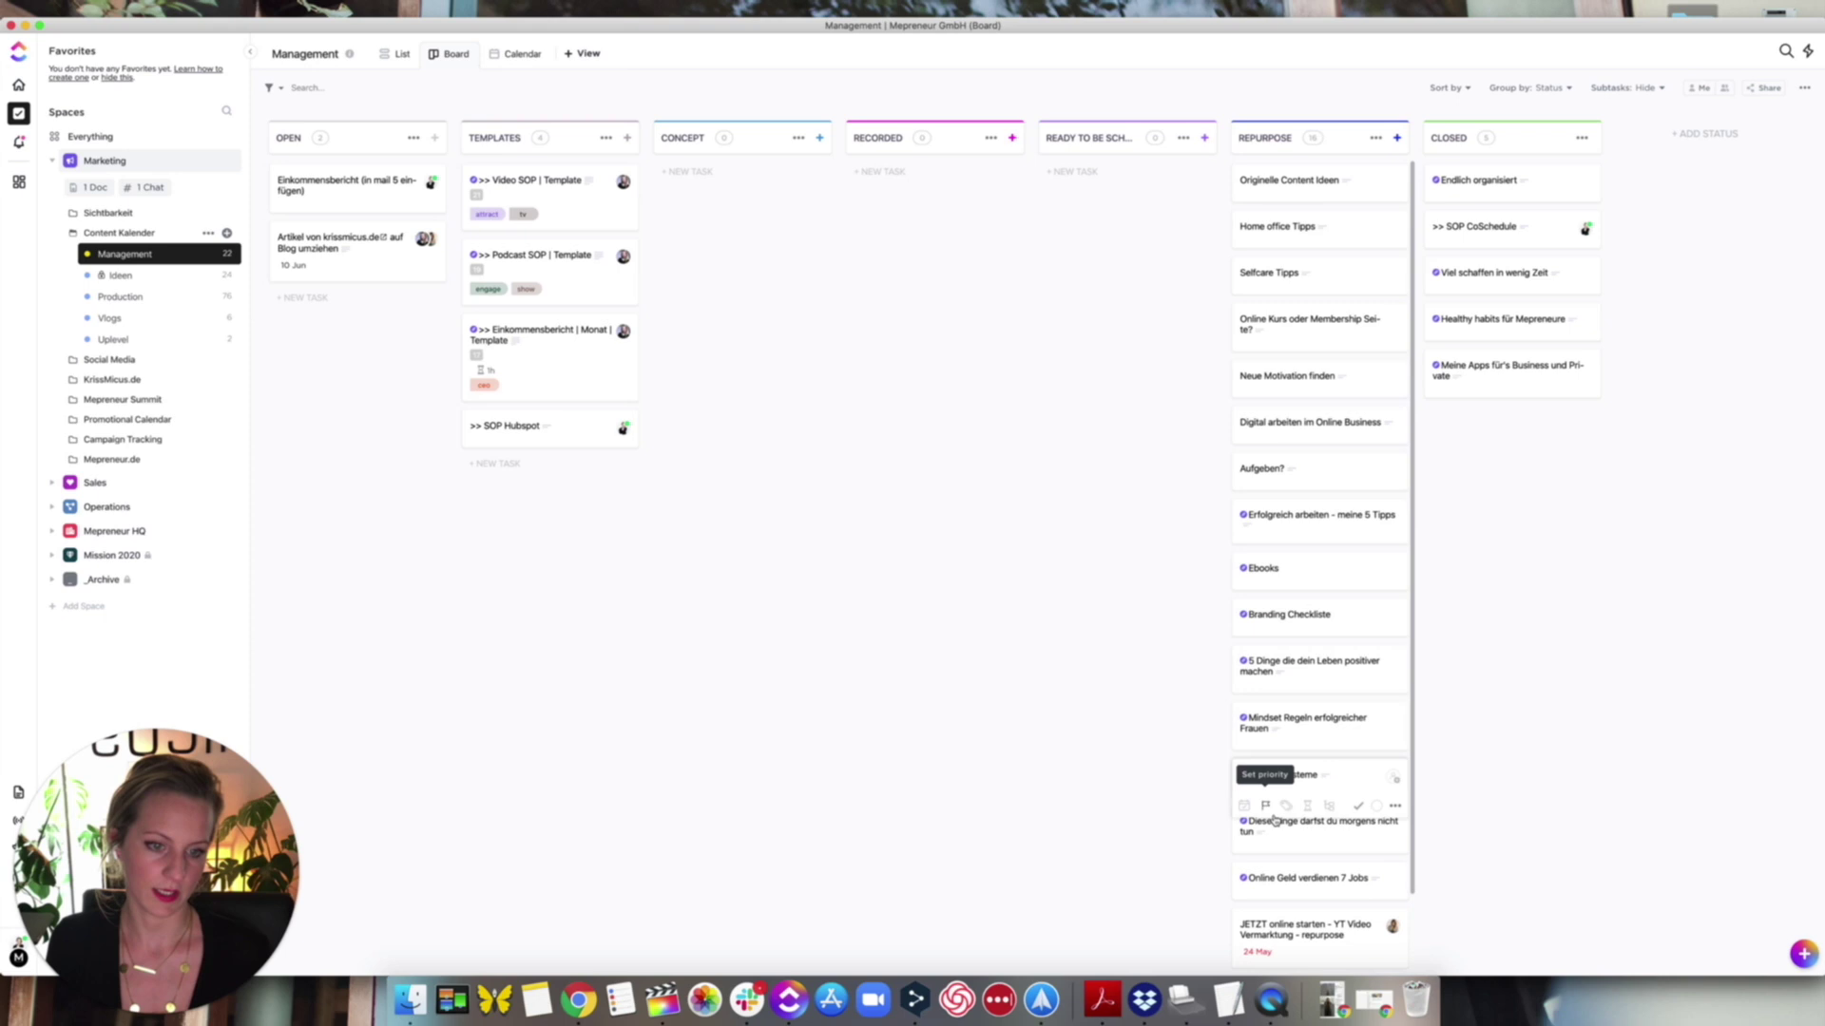
scroll(1268, 761, down, 2)
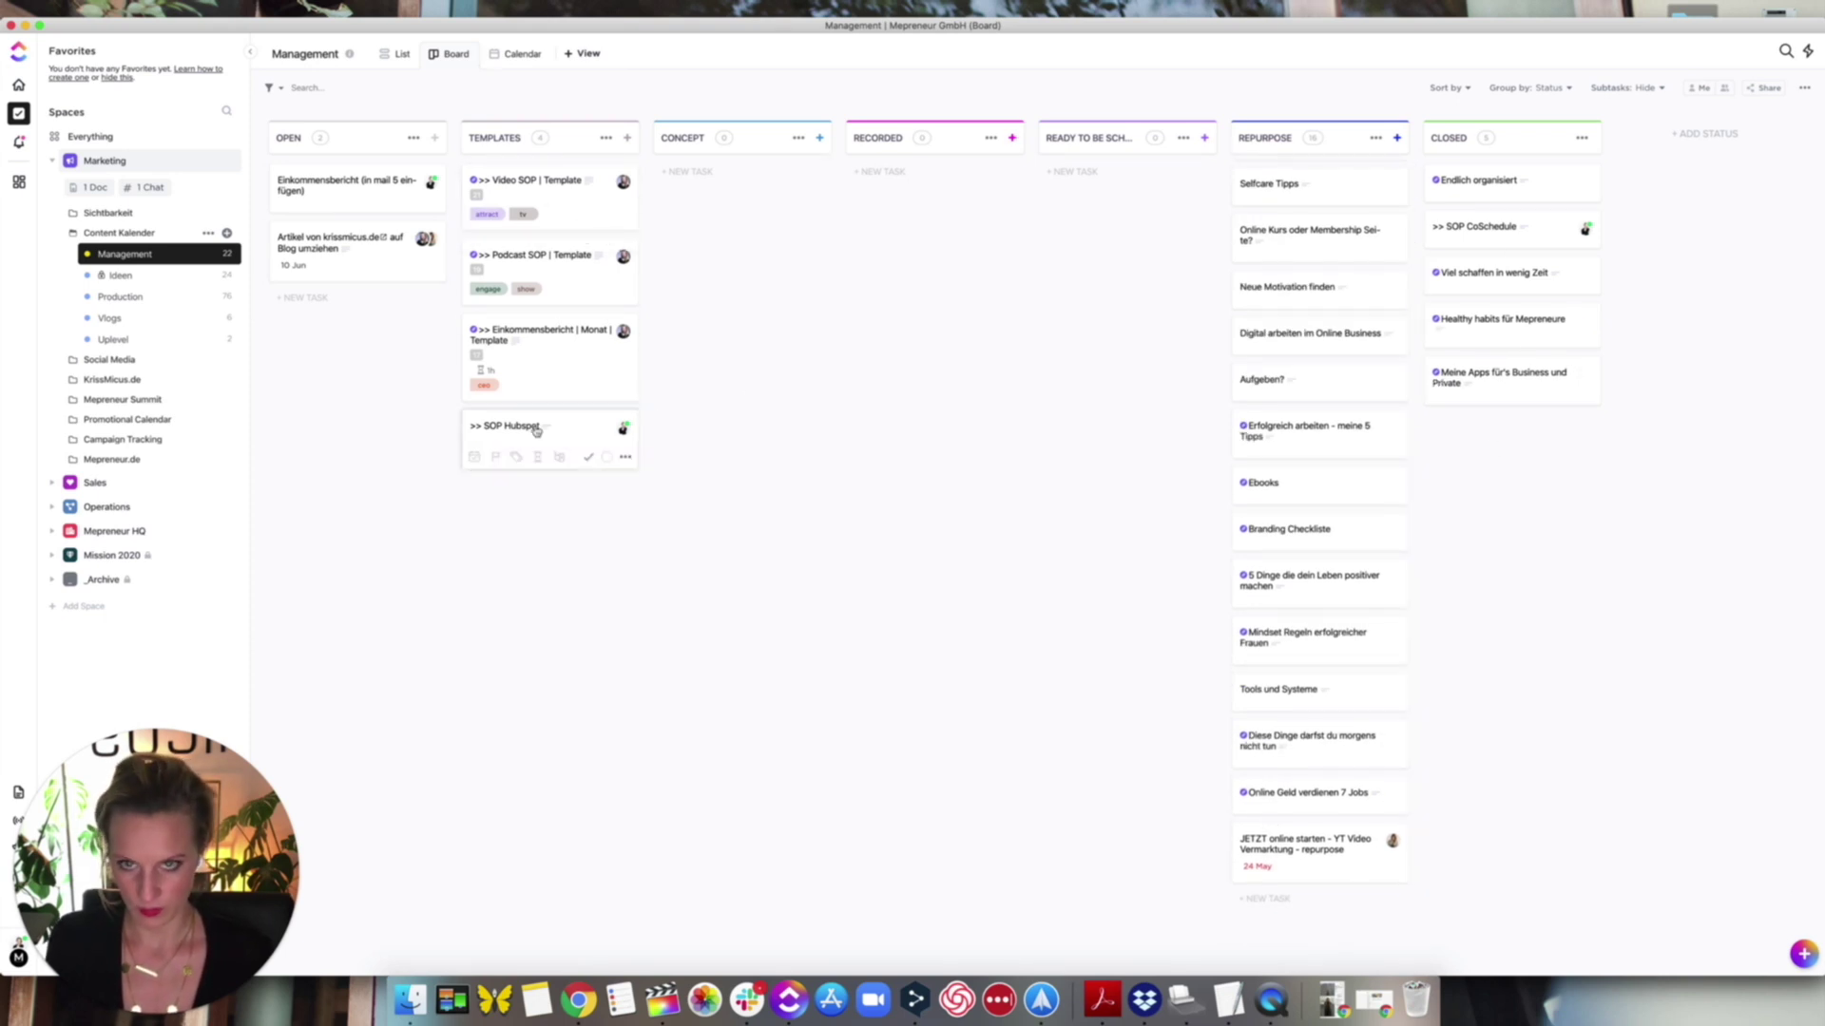
click(137, 302)
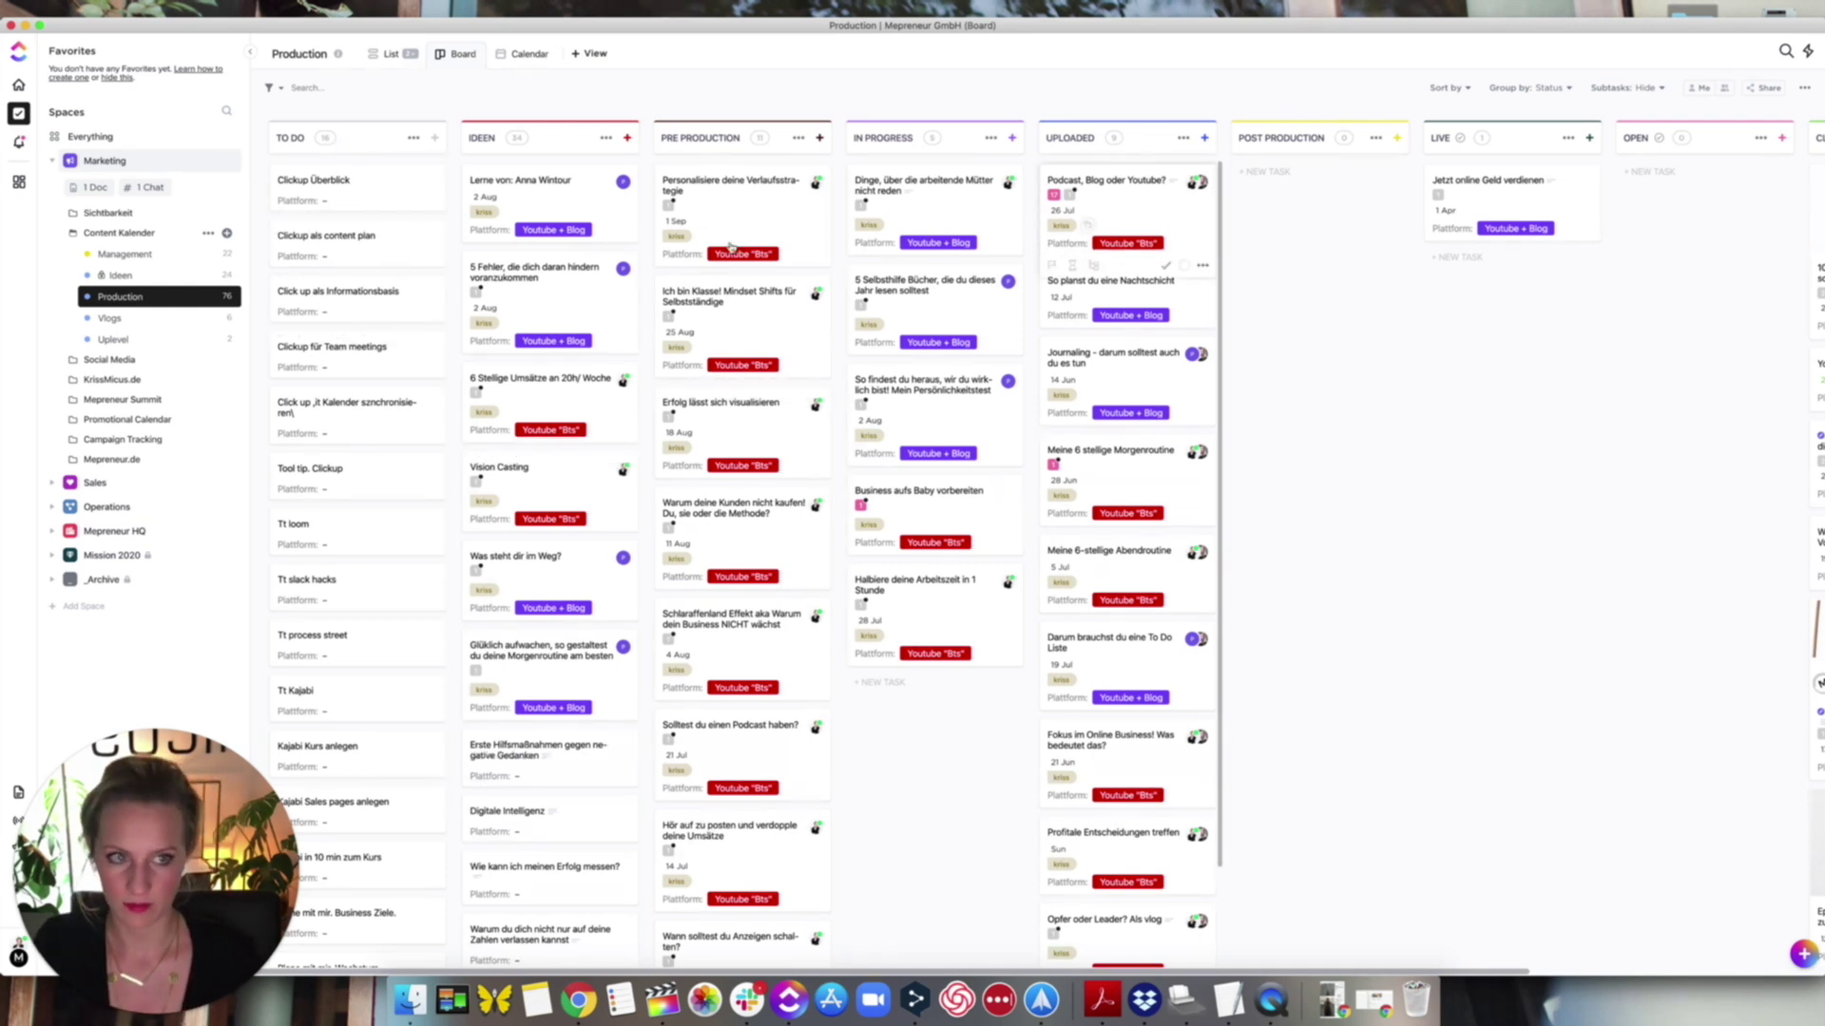
- Open the "Lerne von: Anna Wintour" task, expand its fields, and review the available custom field types and the Kategorie options
click(555, 178)
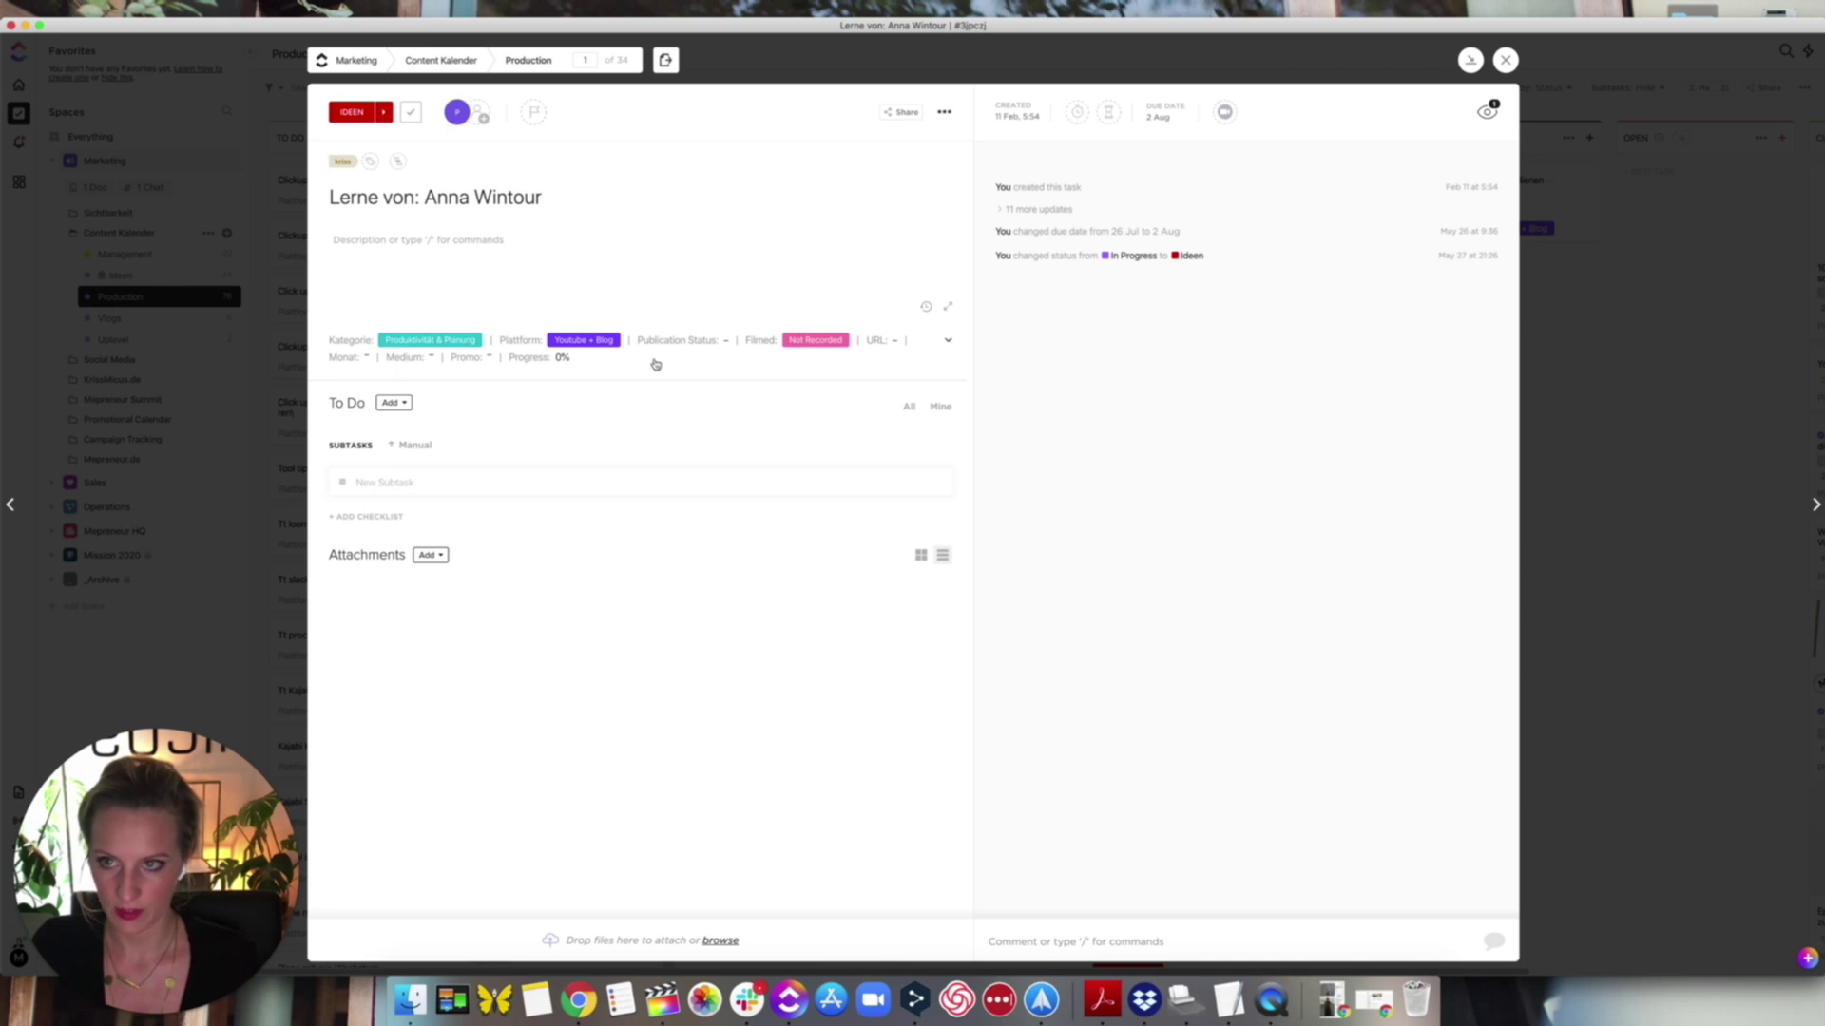
click(945, 337)
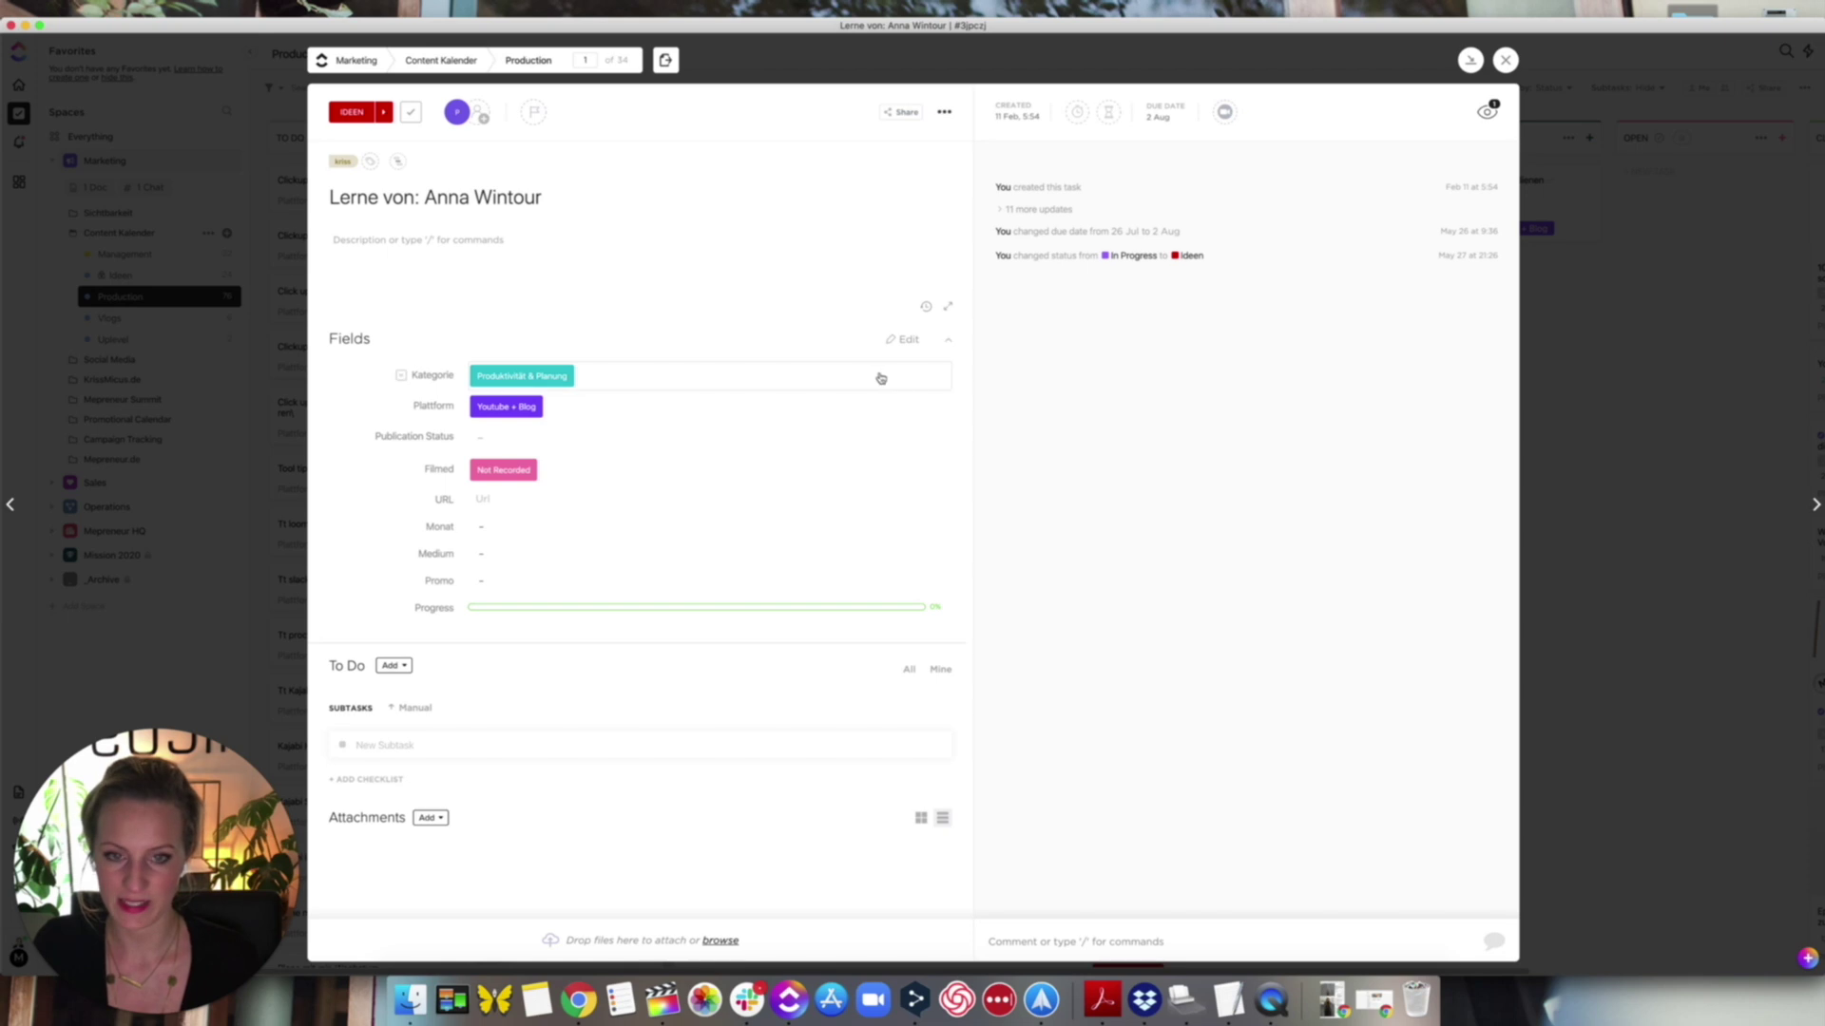
click(889, 342)
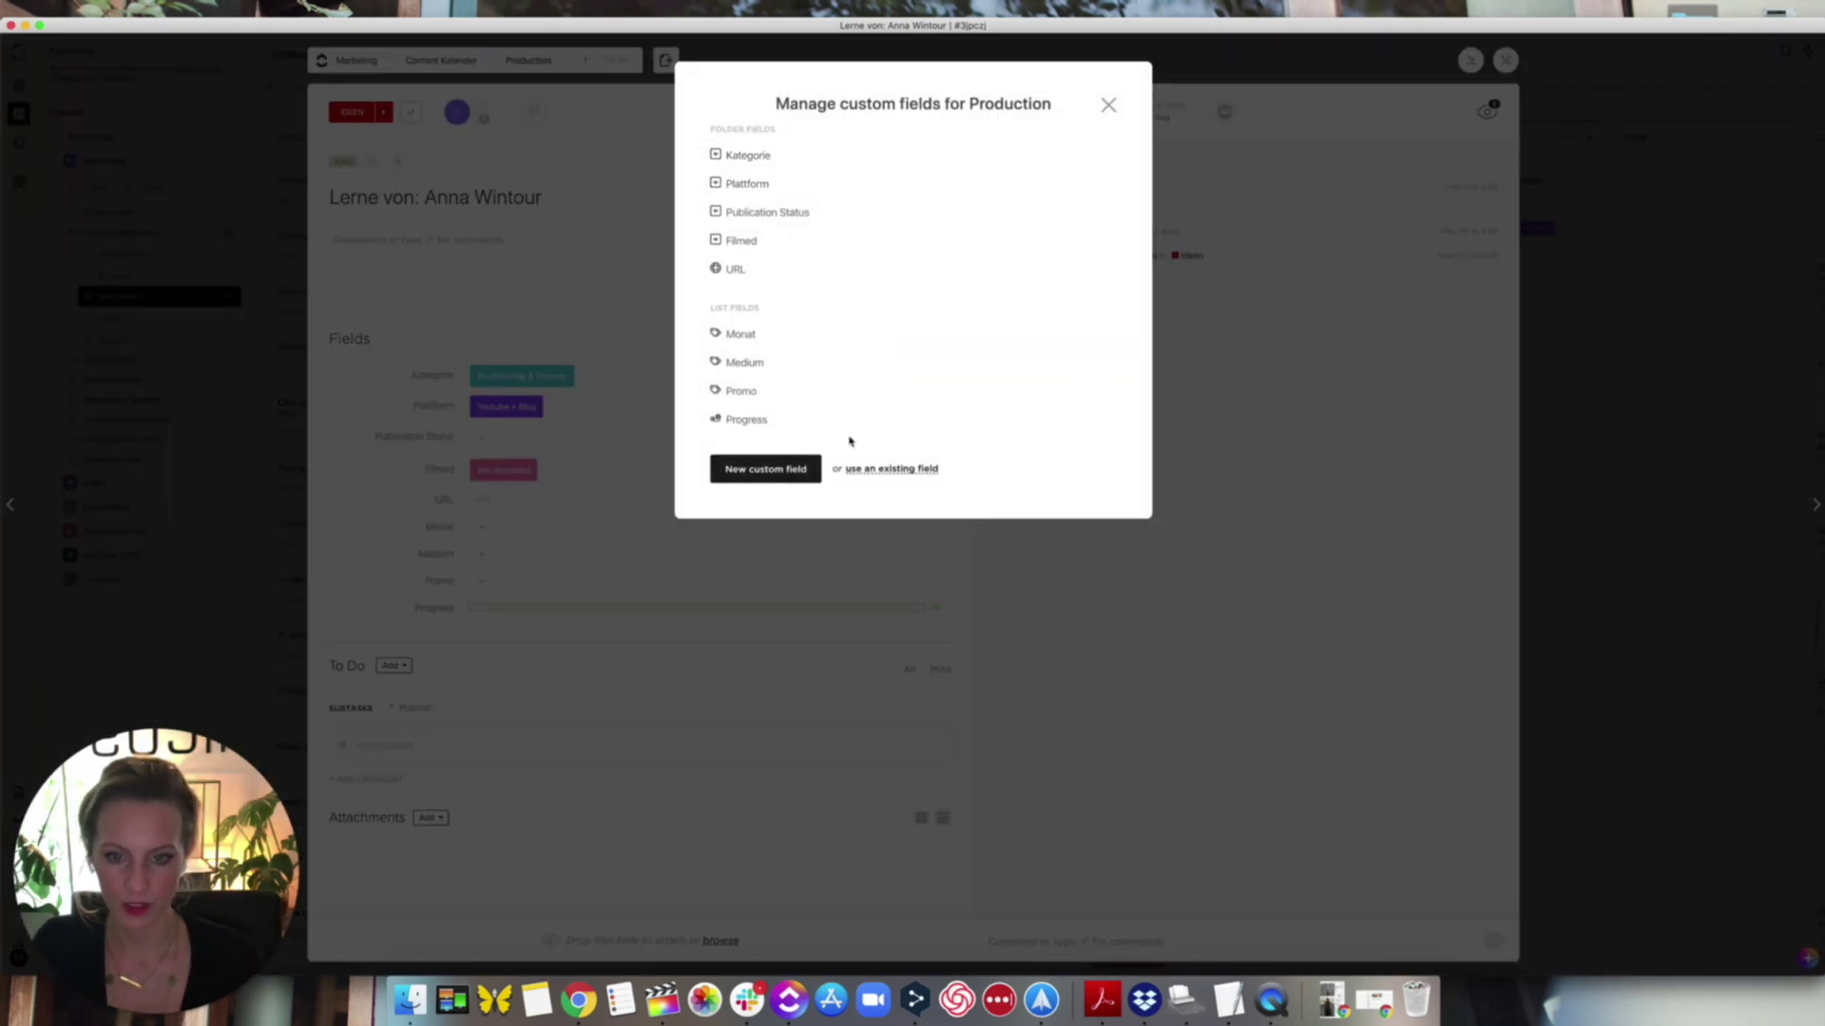
click(765, 469)
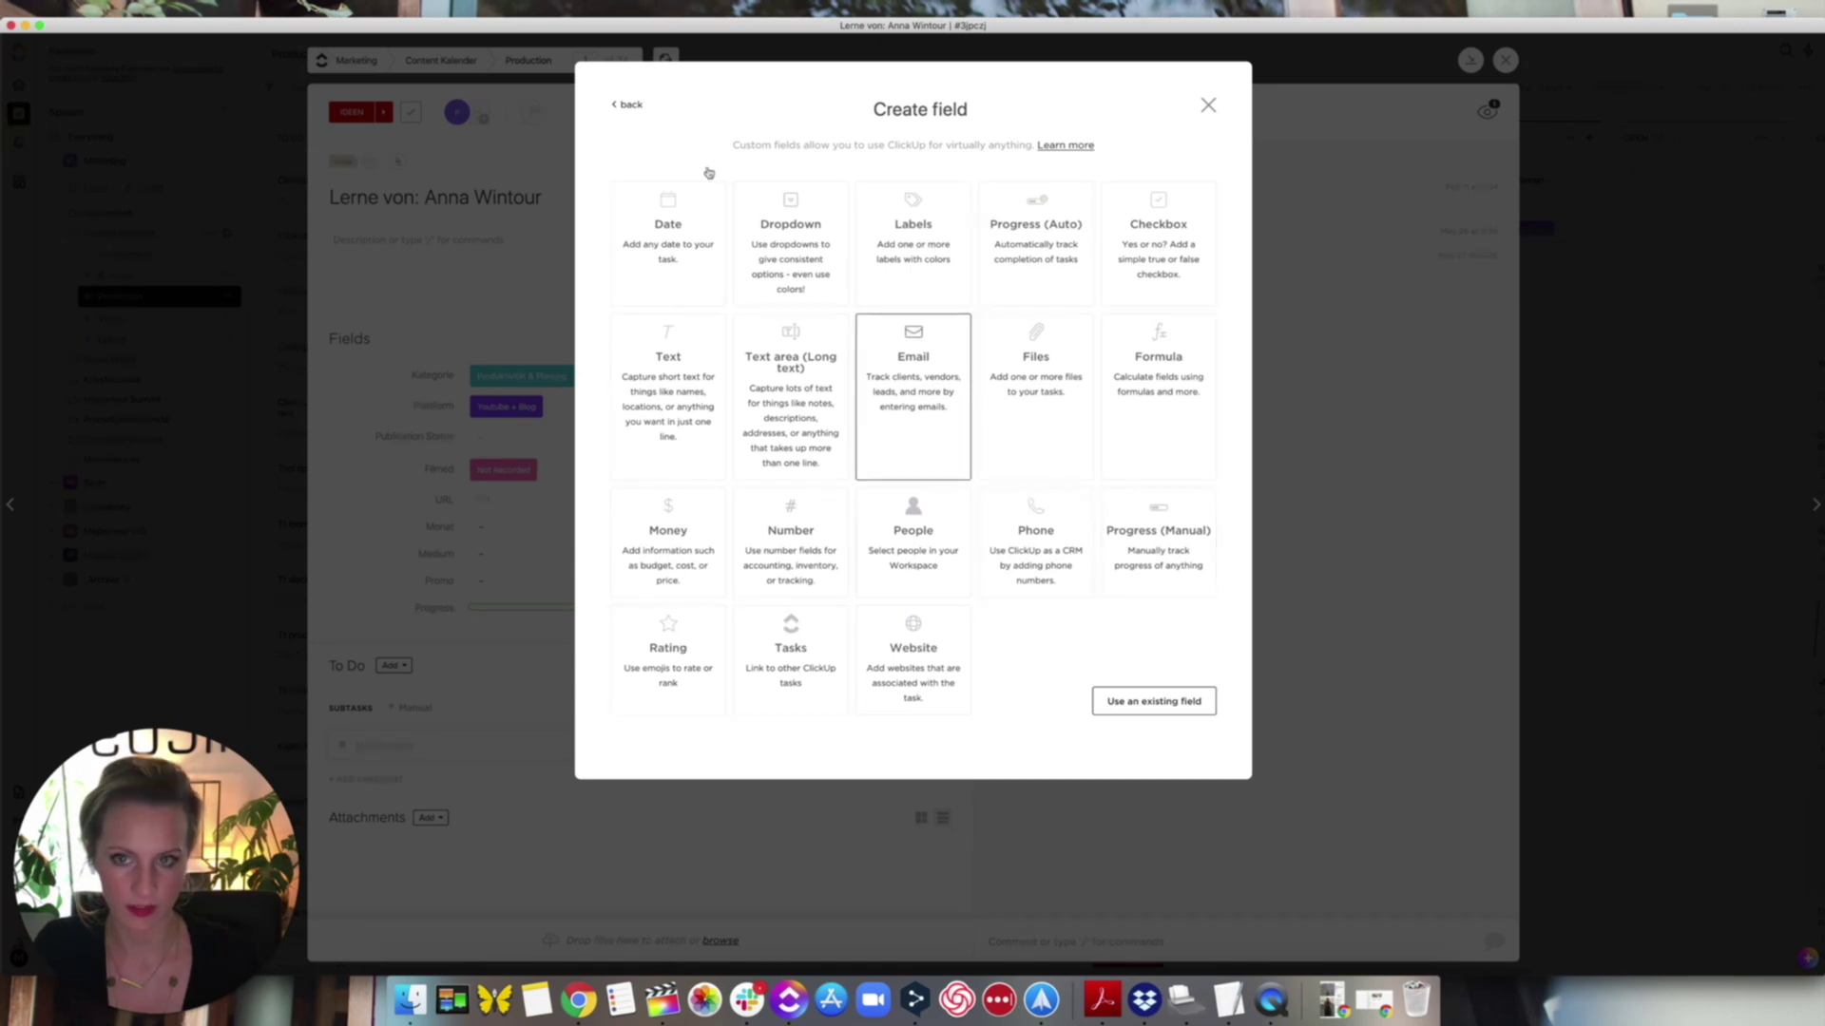
click(627, 104)
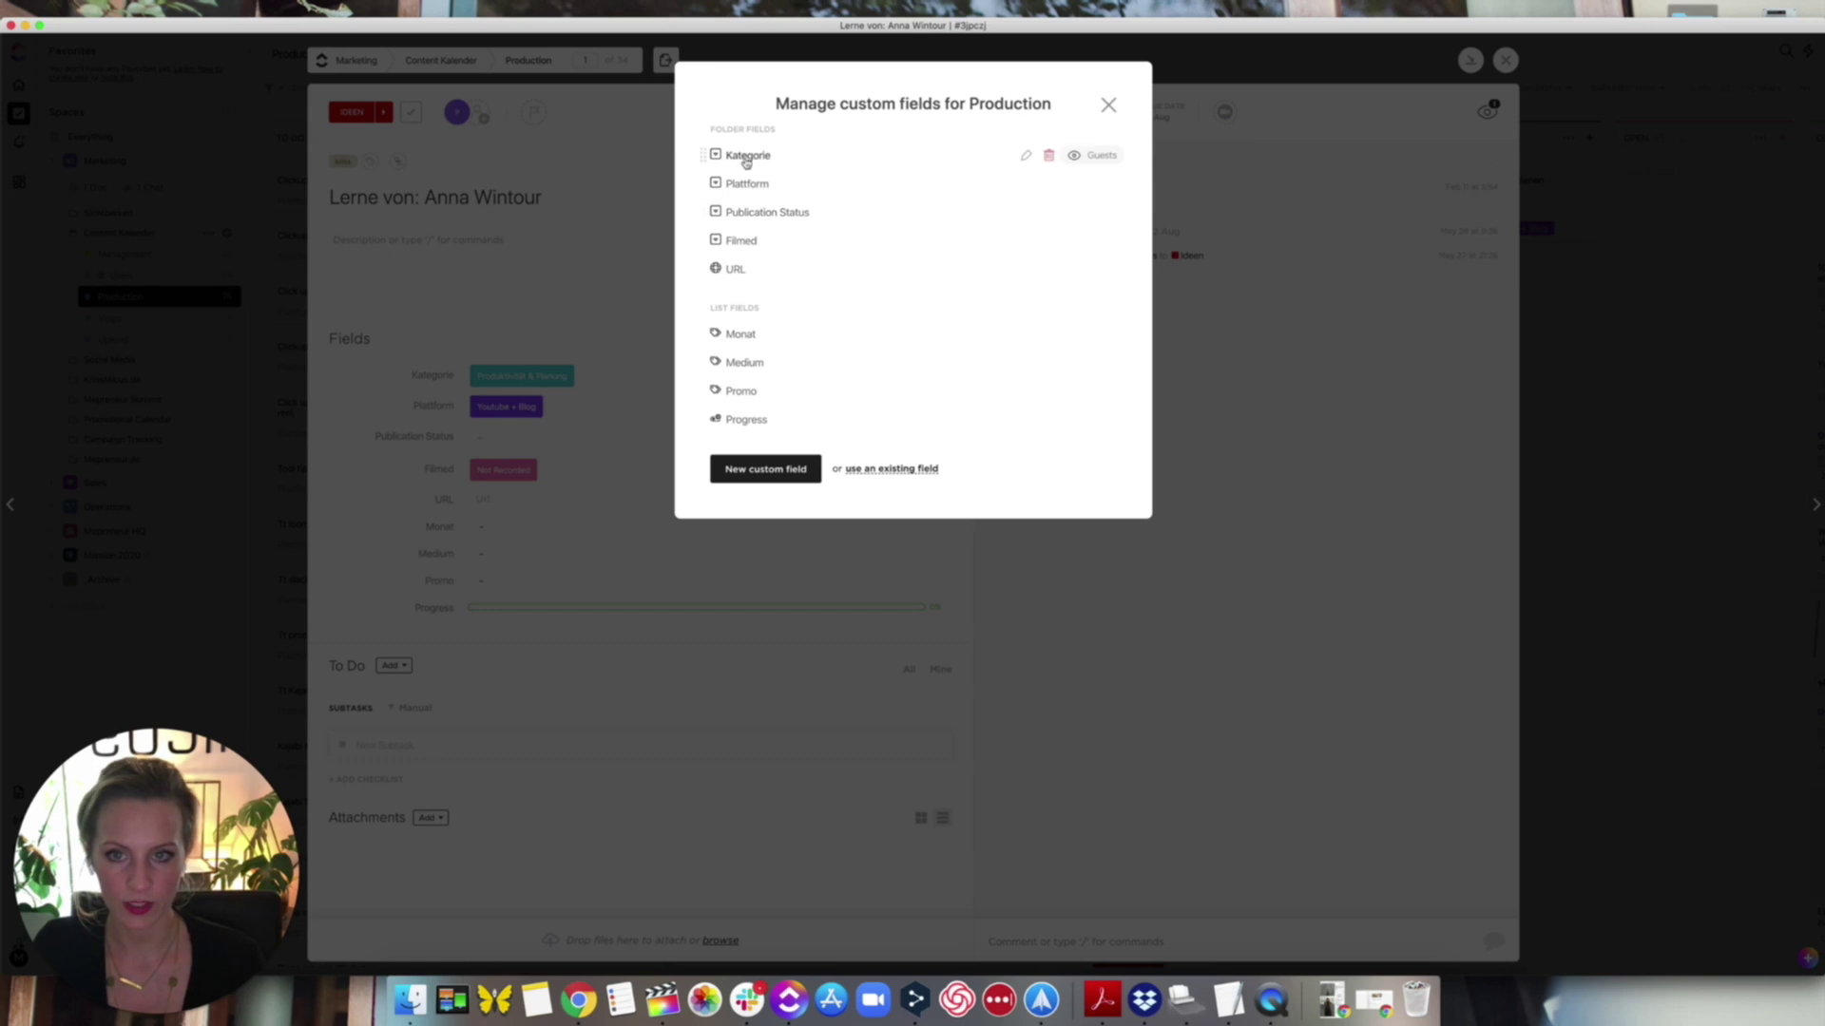
click(747, 158)
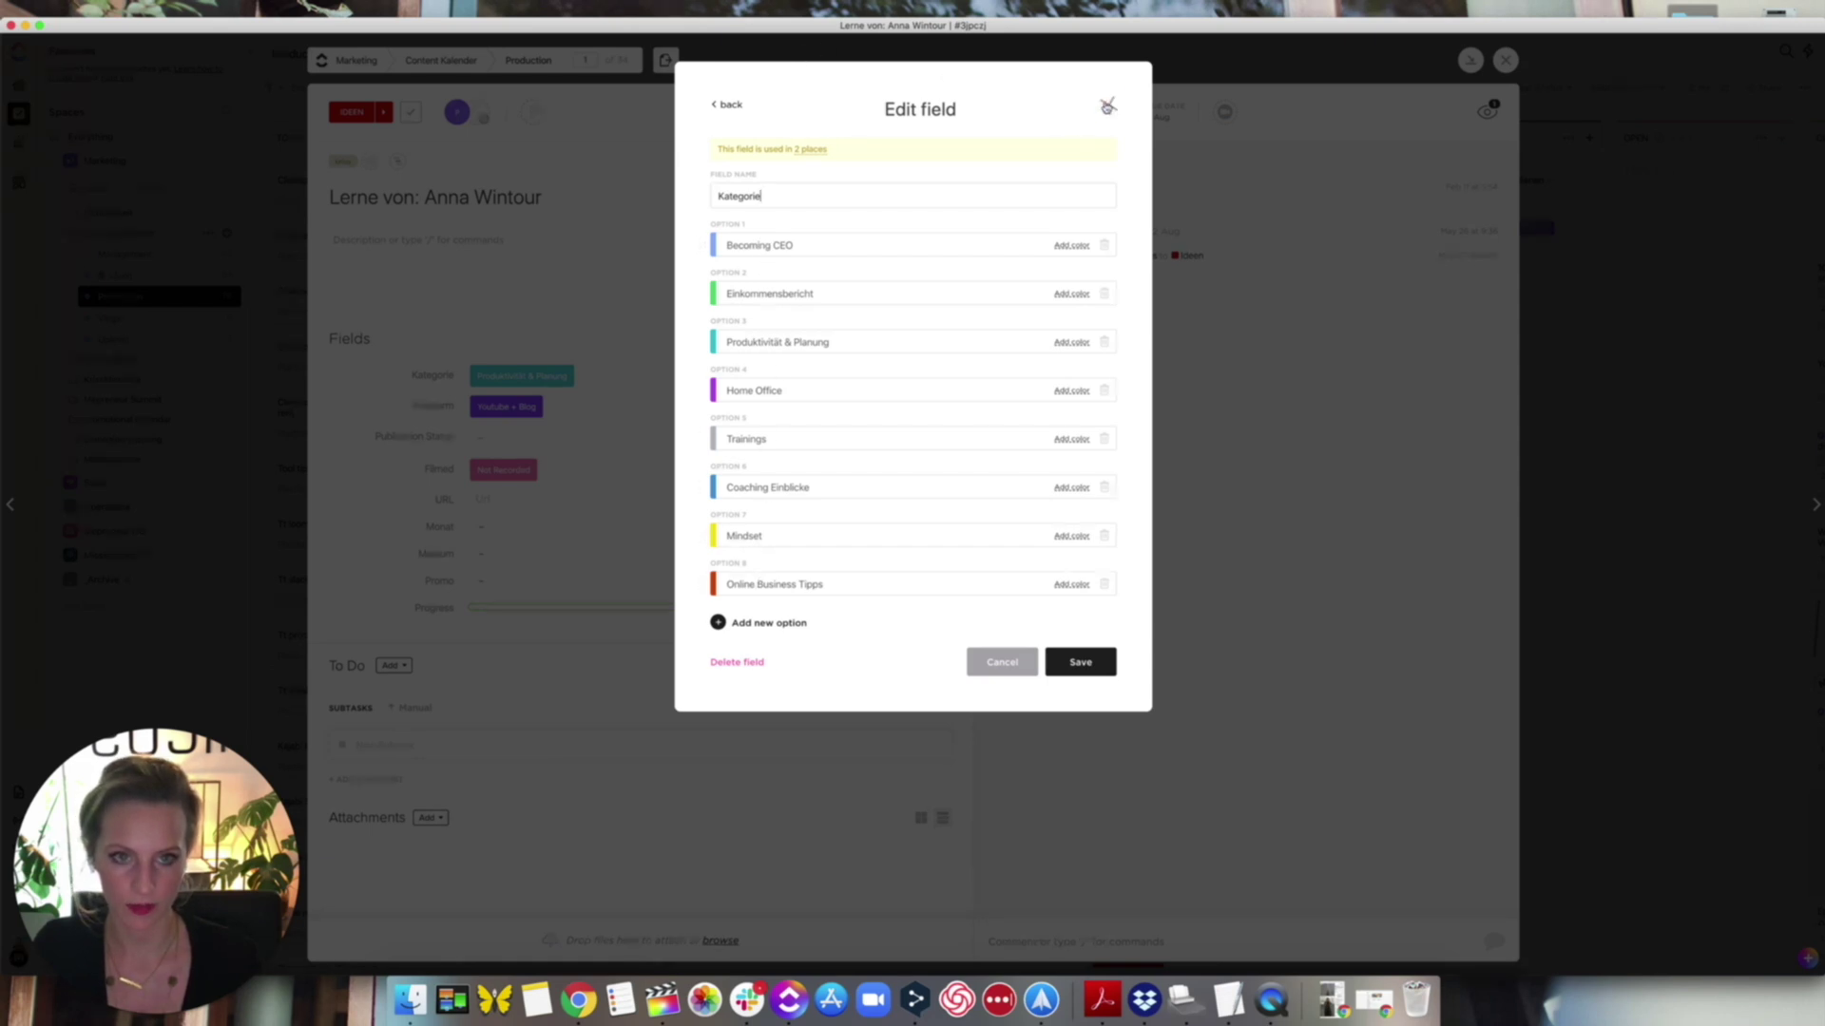
click(1108, 105)
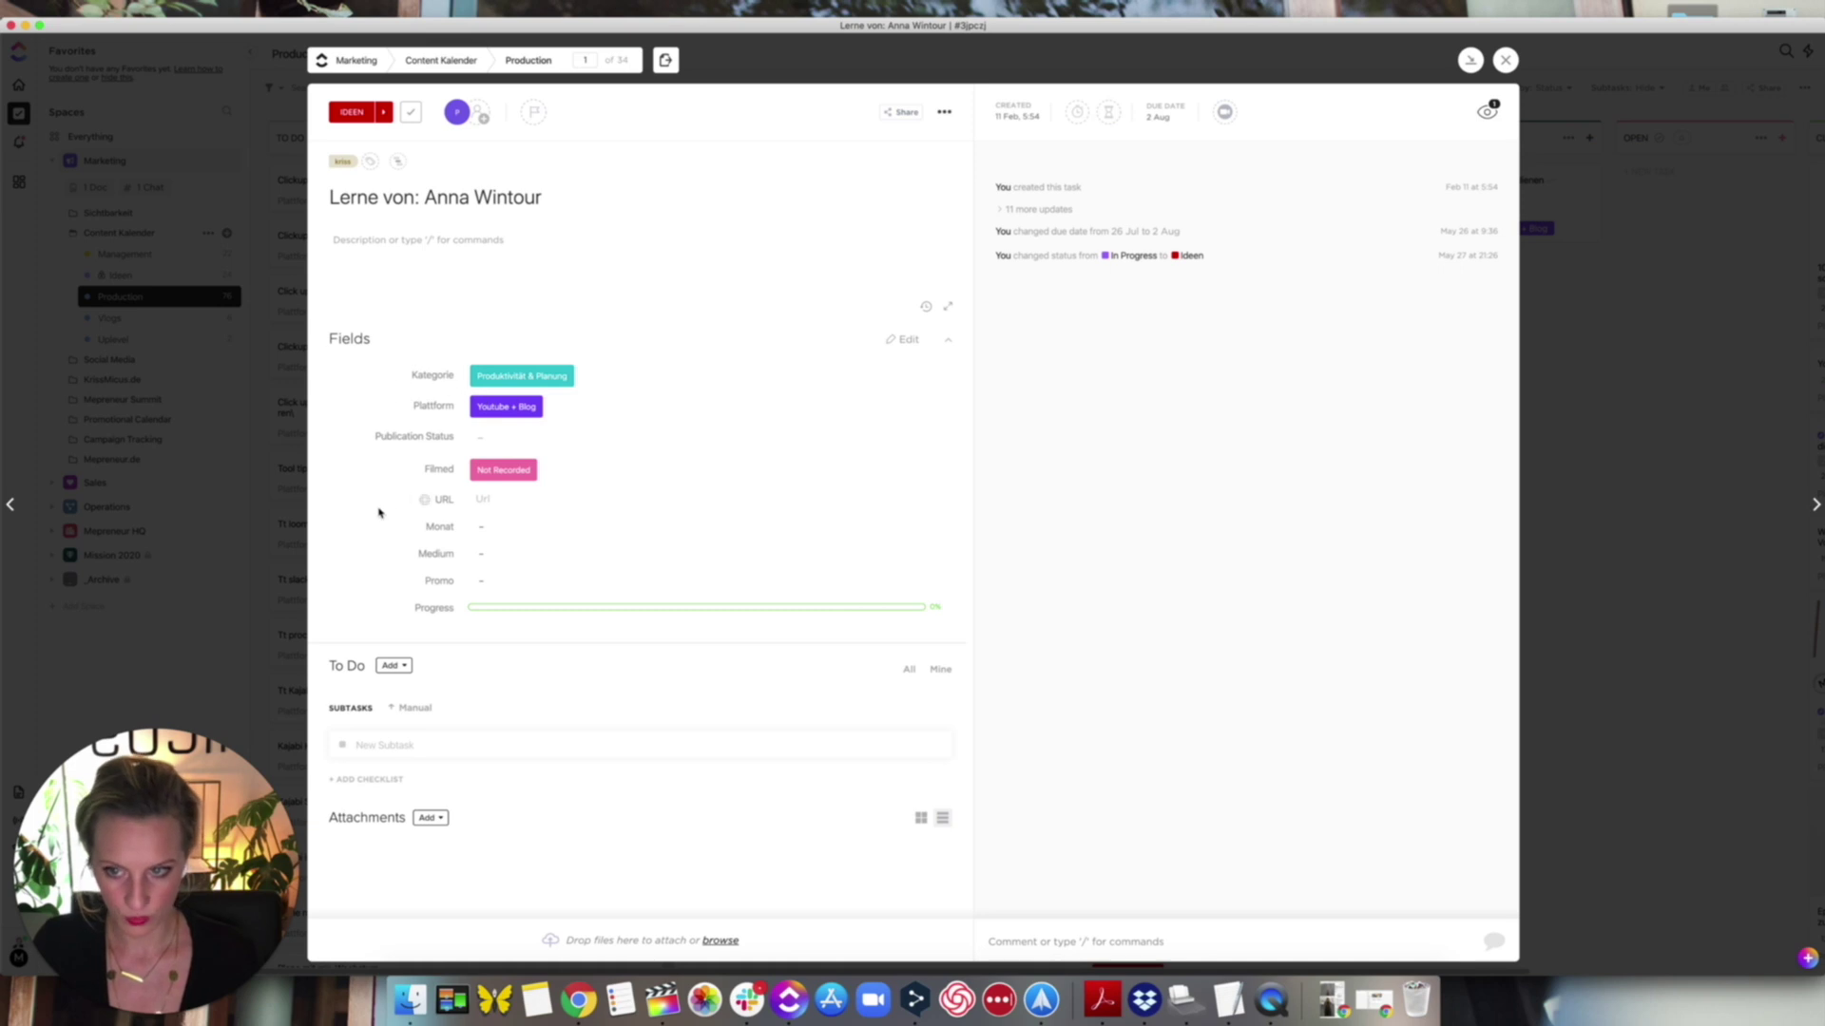
- Check the options of the task's Filmed field without changing it and close the task
click(480, 475)
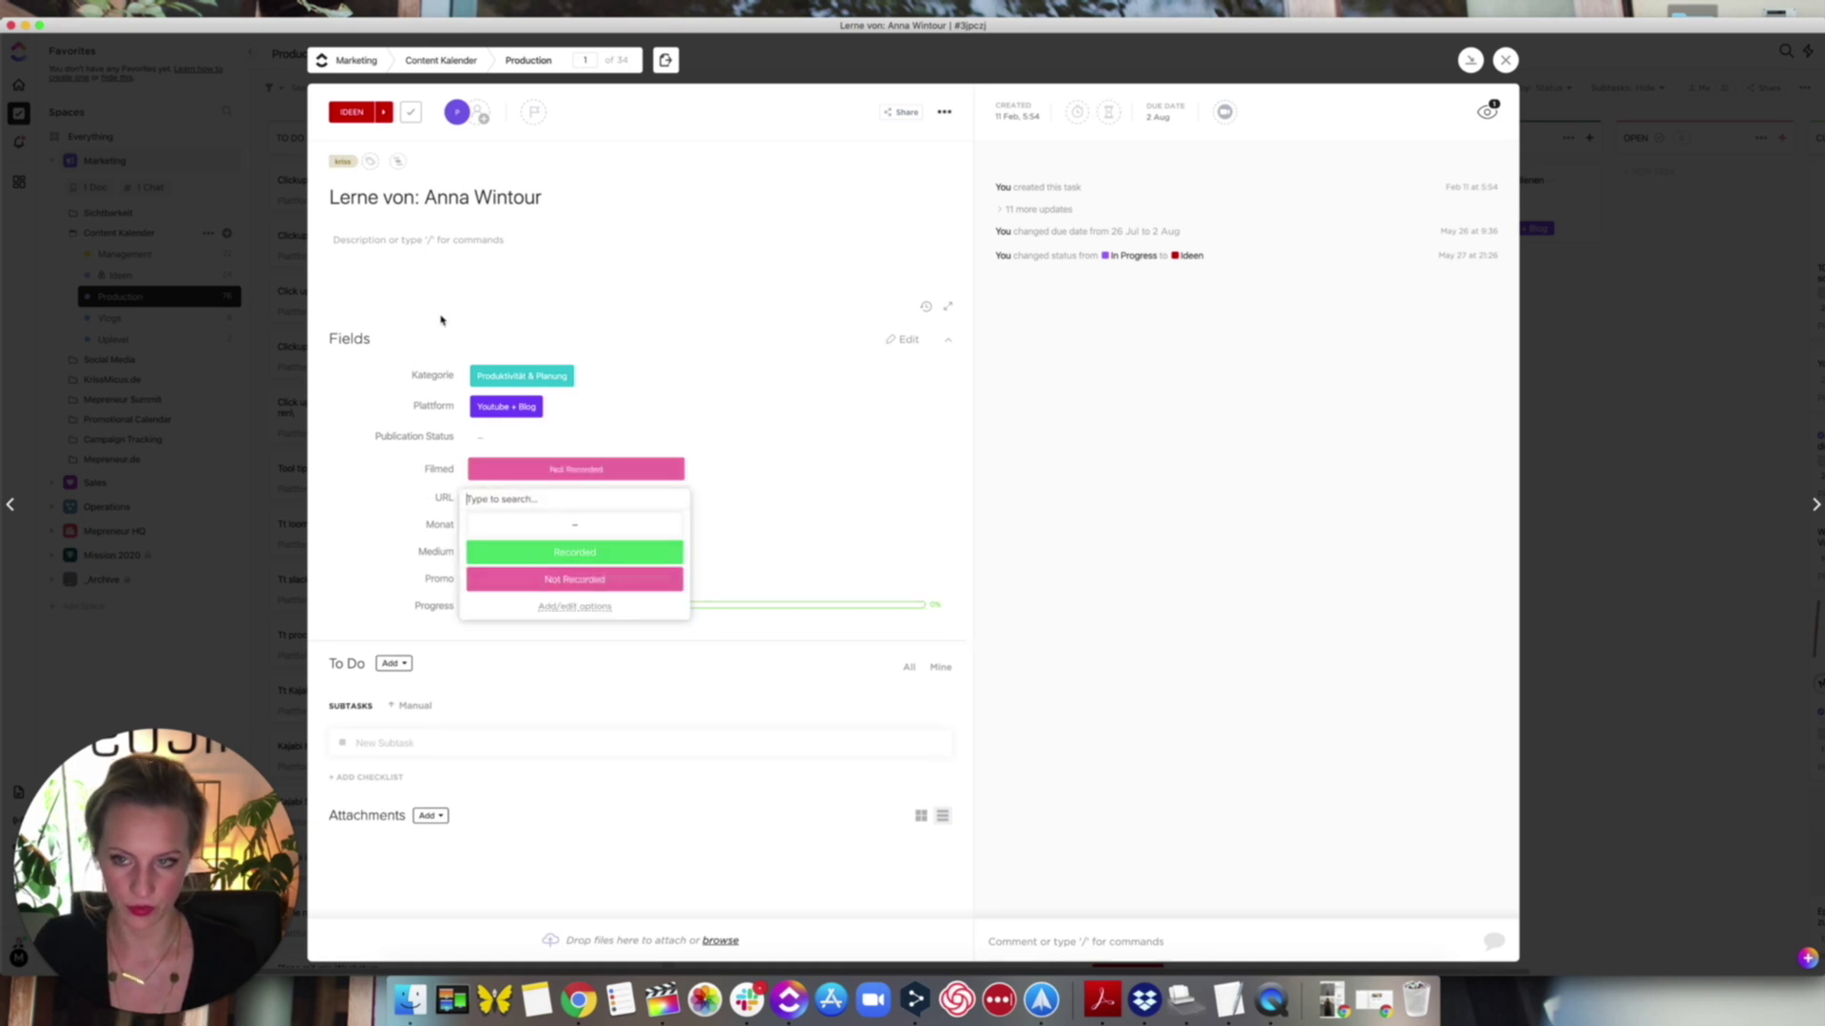
click(441, 321)
click(1507, 62)
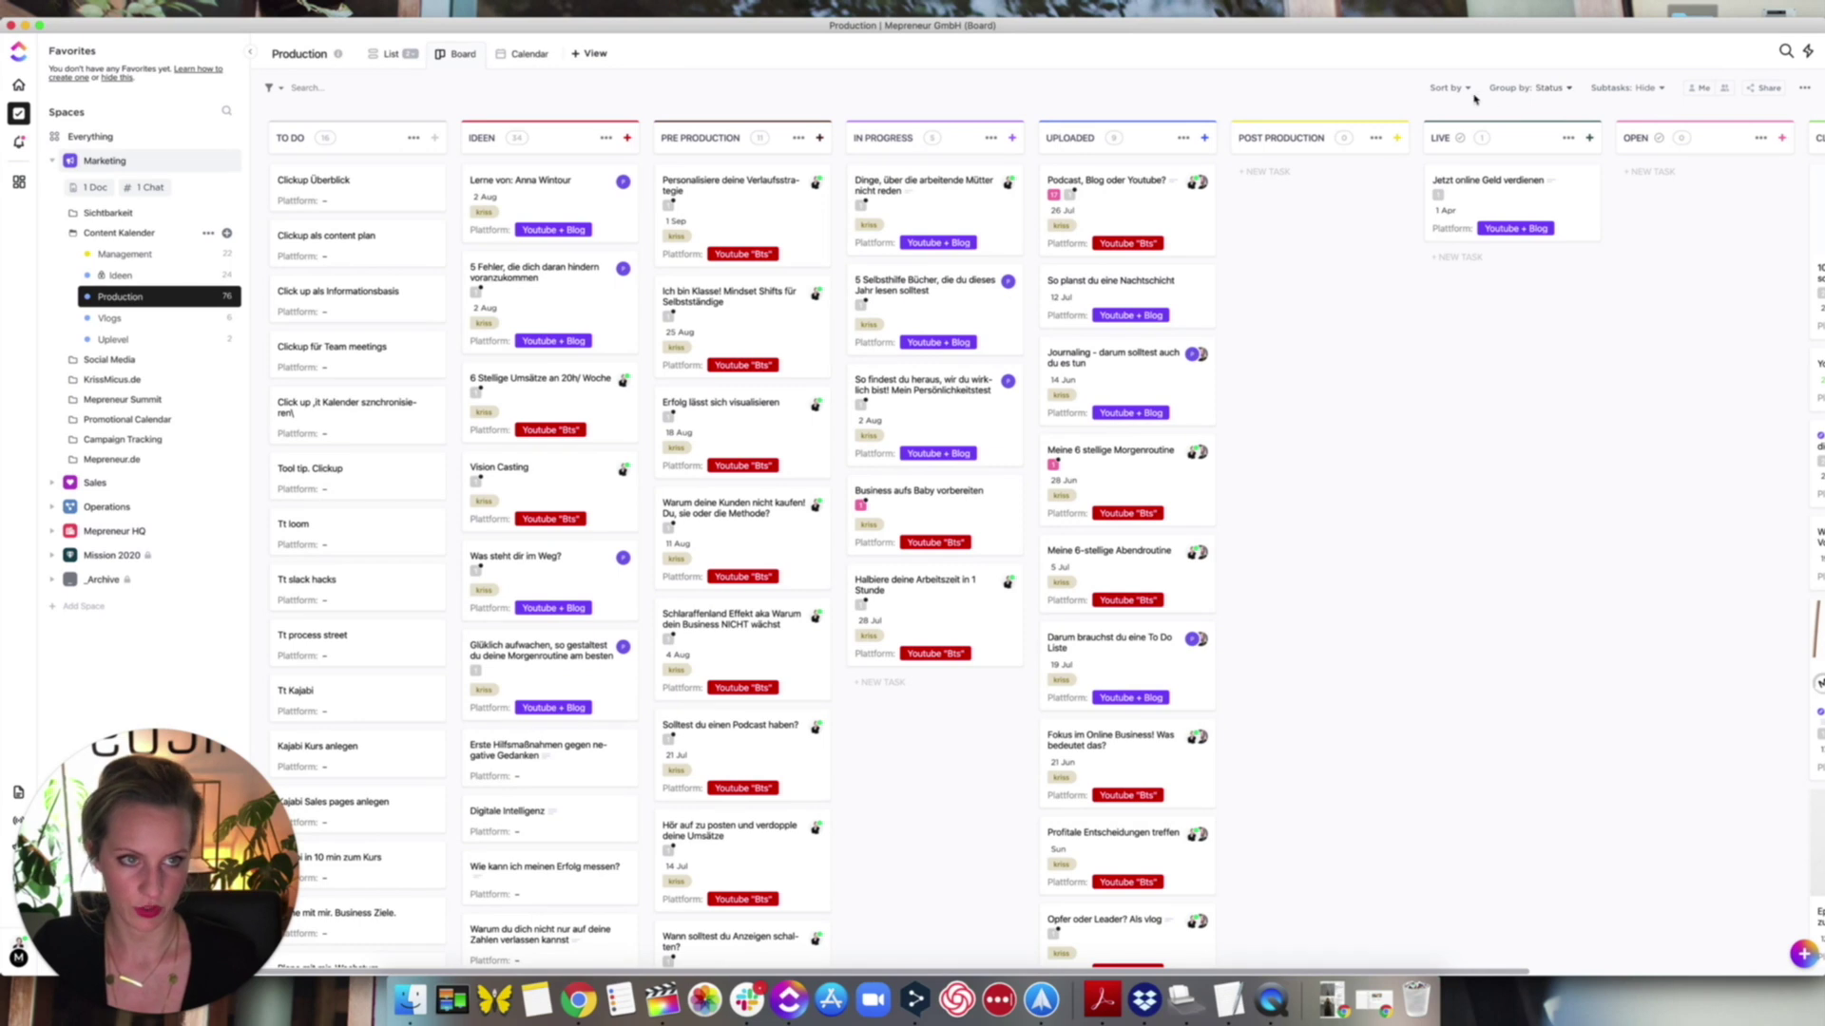
- Hide the assignees on the Production board's cards, keeping subtask parent names and card images shown
click(1805, 89)
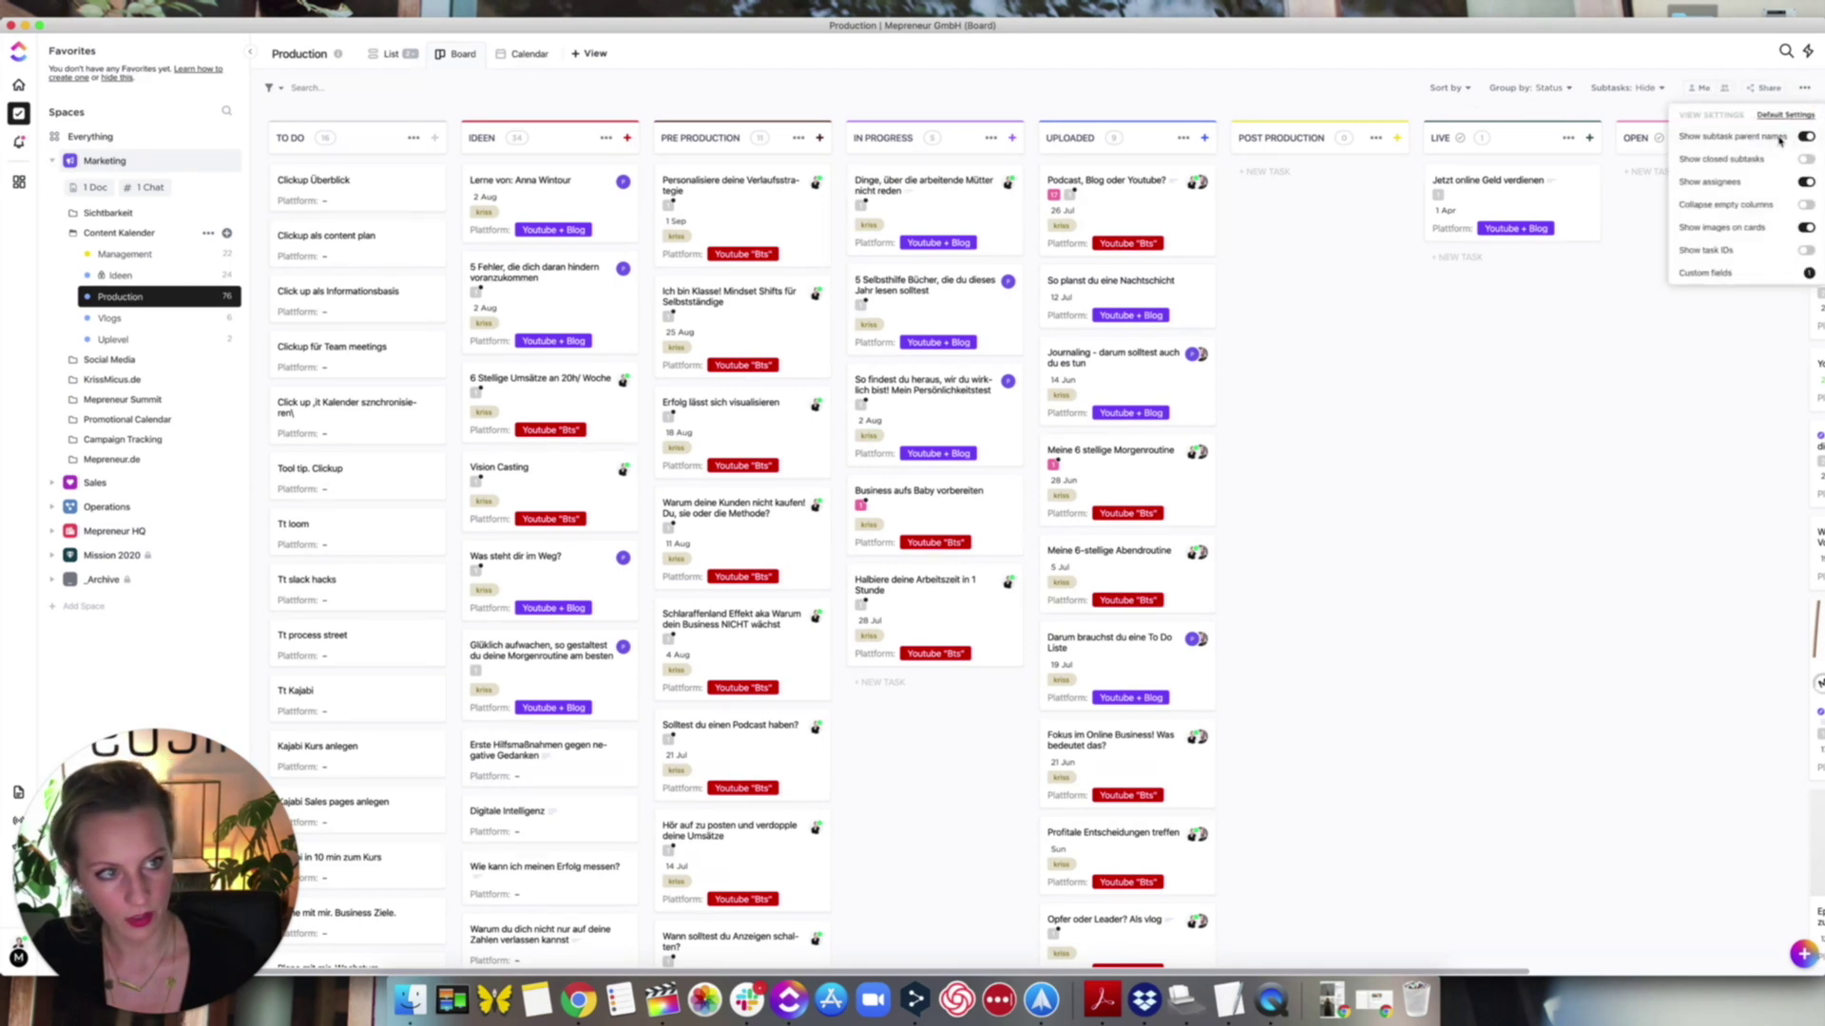
click(1807, 138)
click(1807, 138)
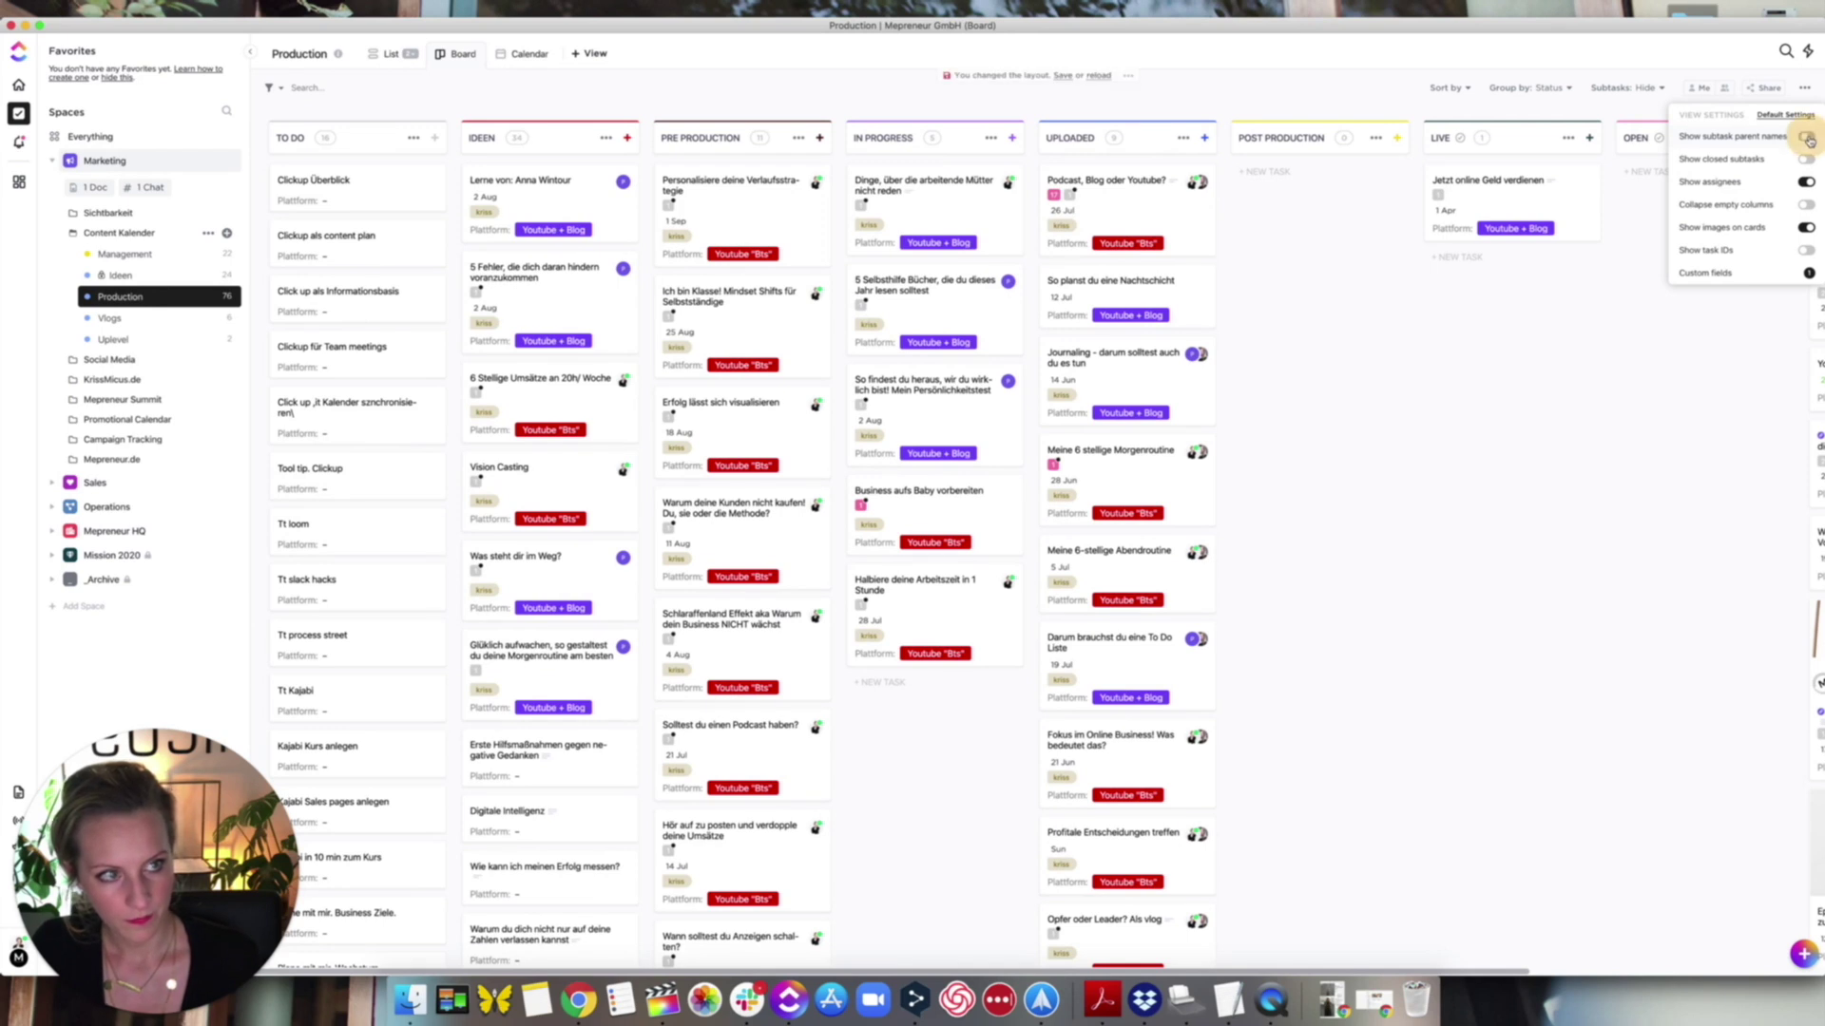
click(1806, 181)
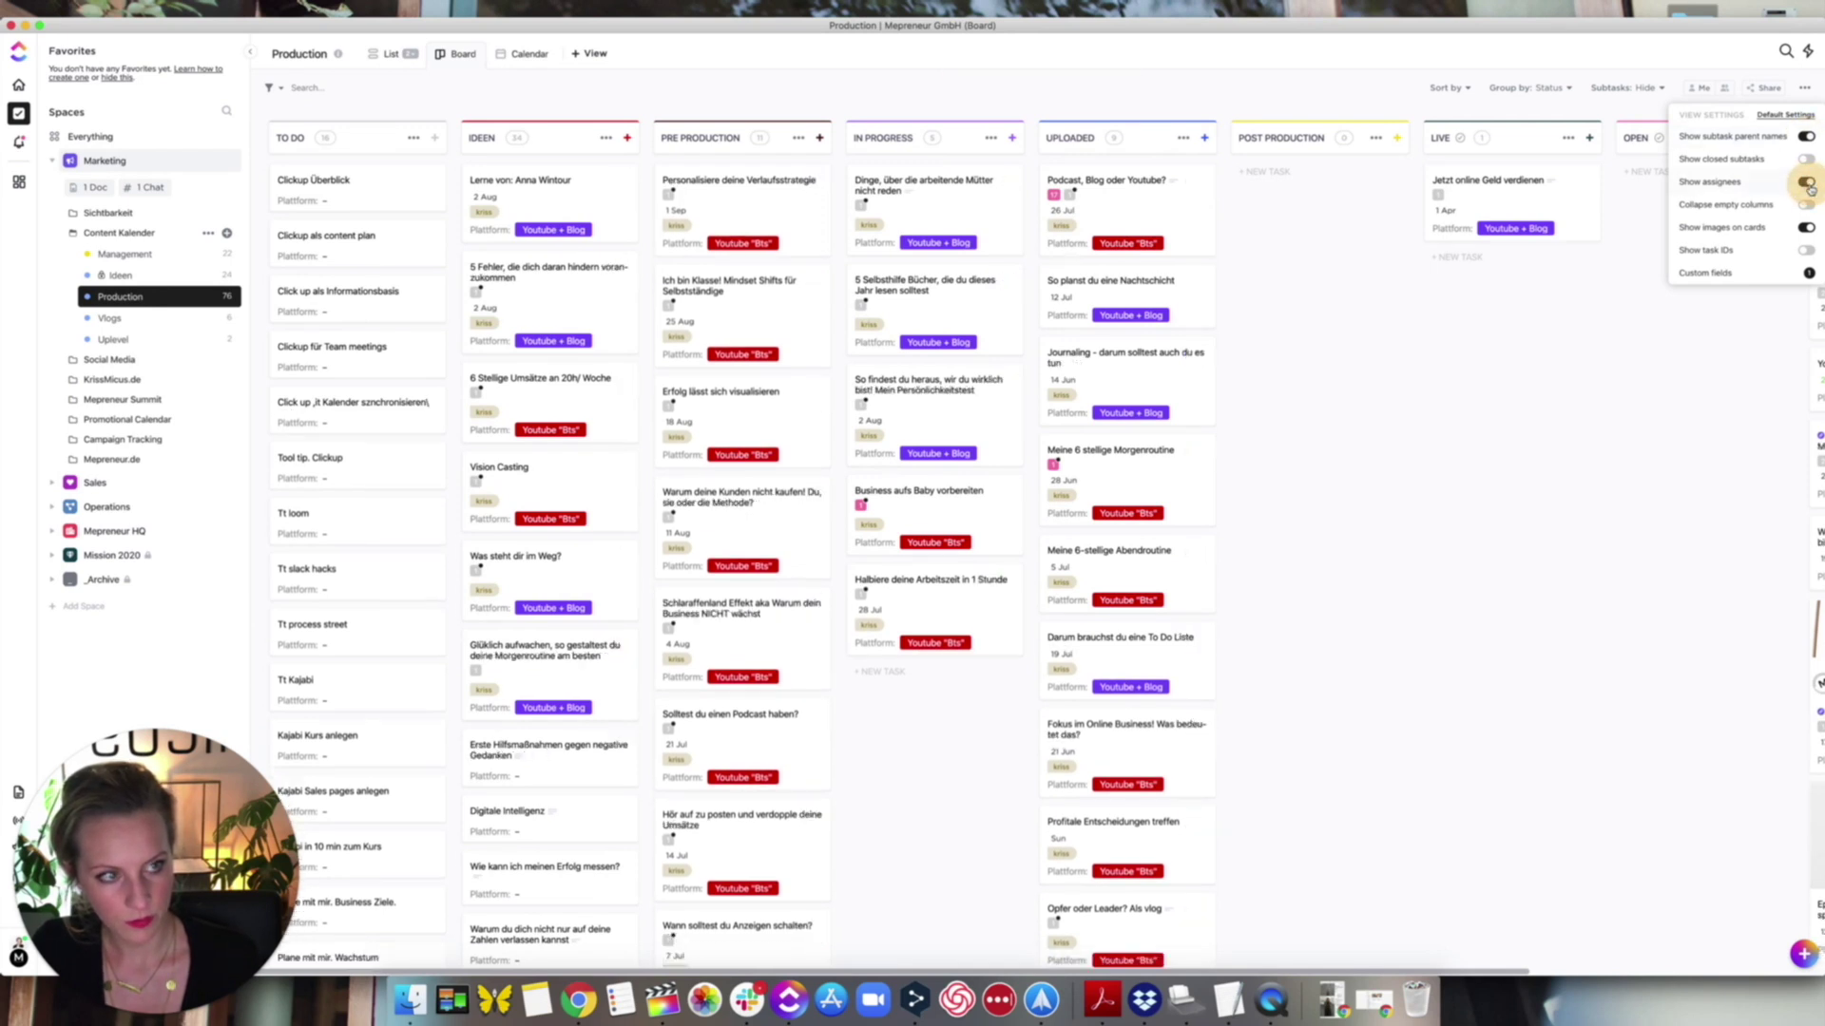
click(1806, 228)
click(1807, 228)
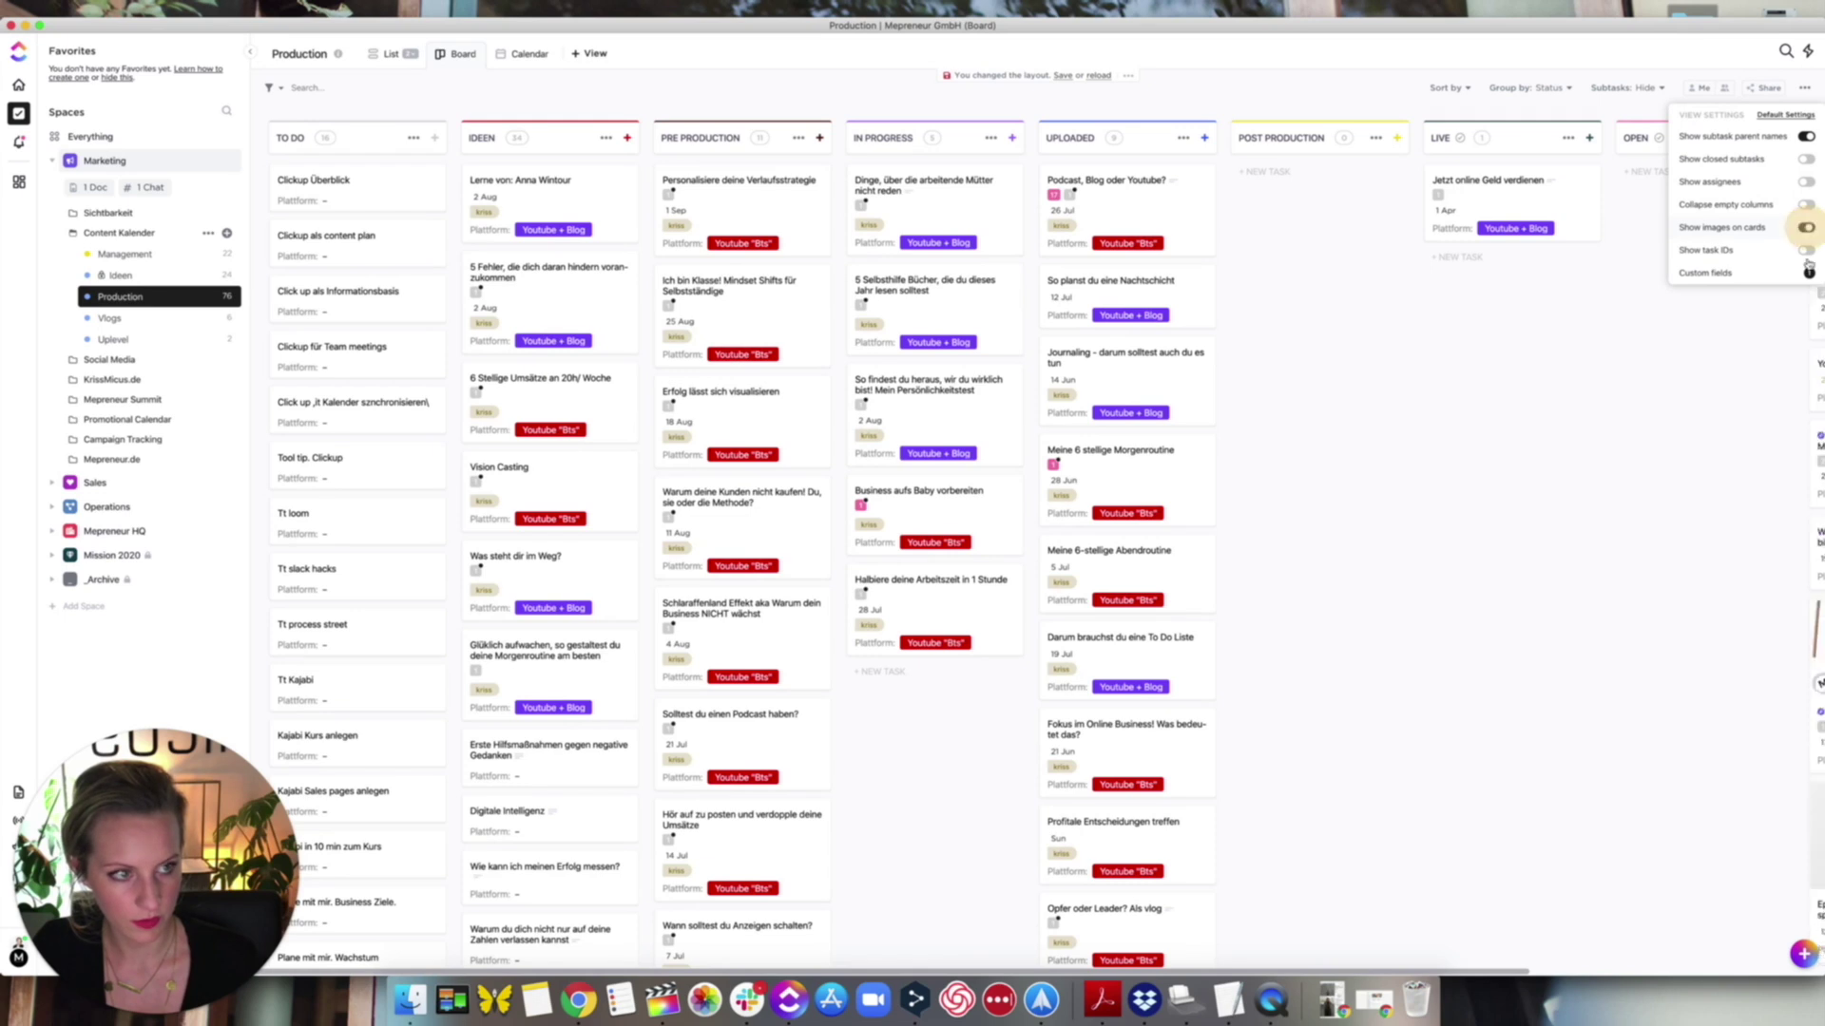
click(1559, 296)
scroll(1559, 296, right, 6)
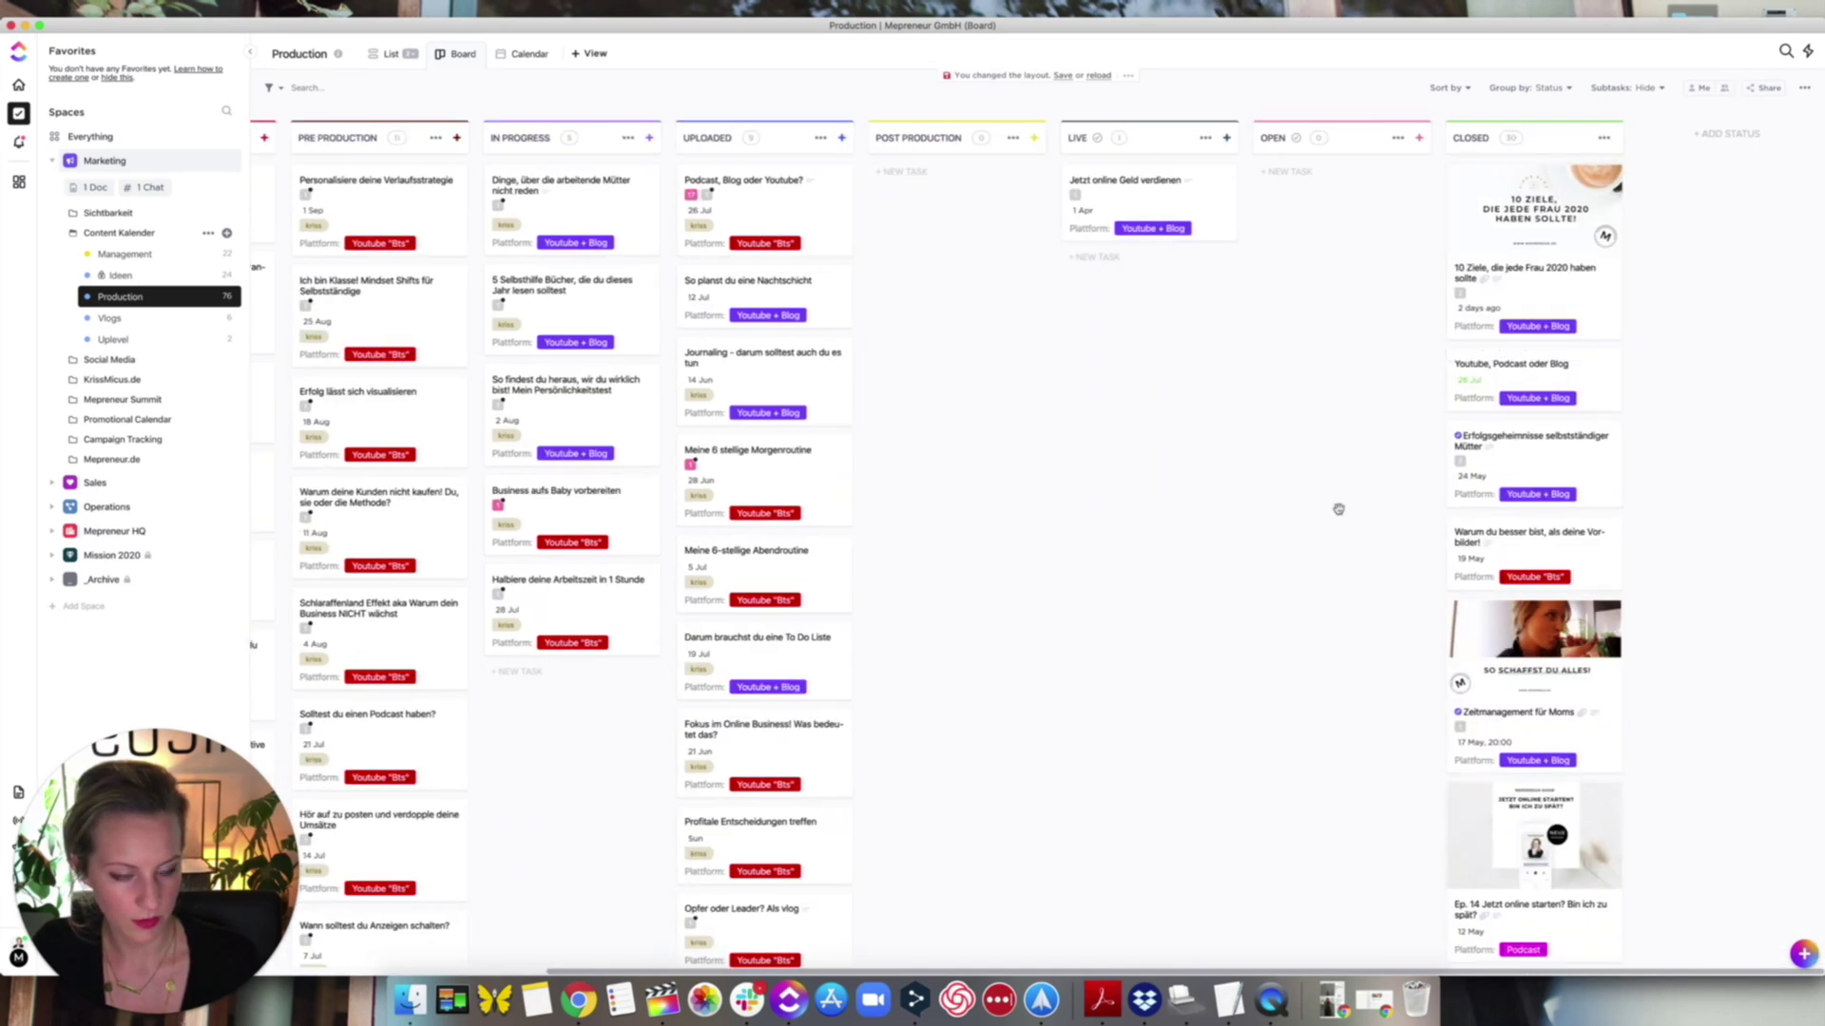
scroll(1338, 510, left, 6)
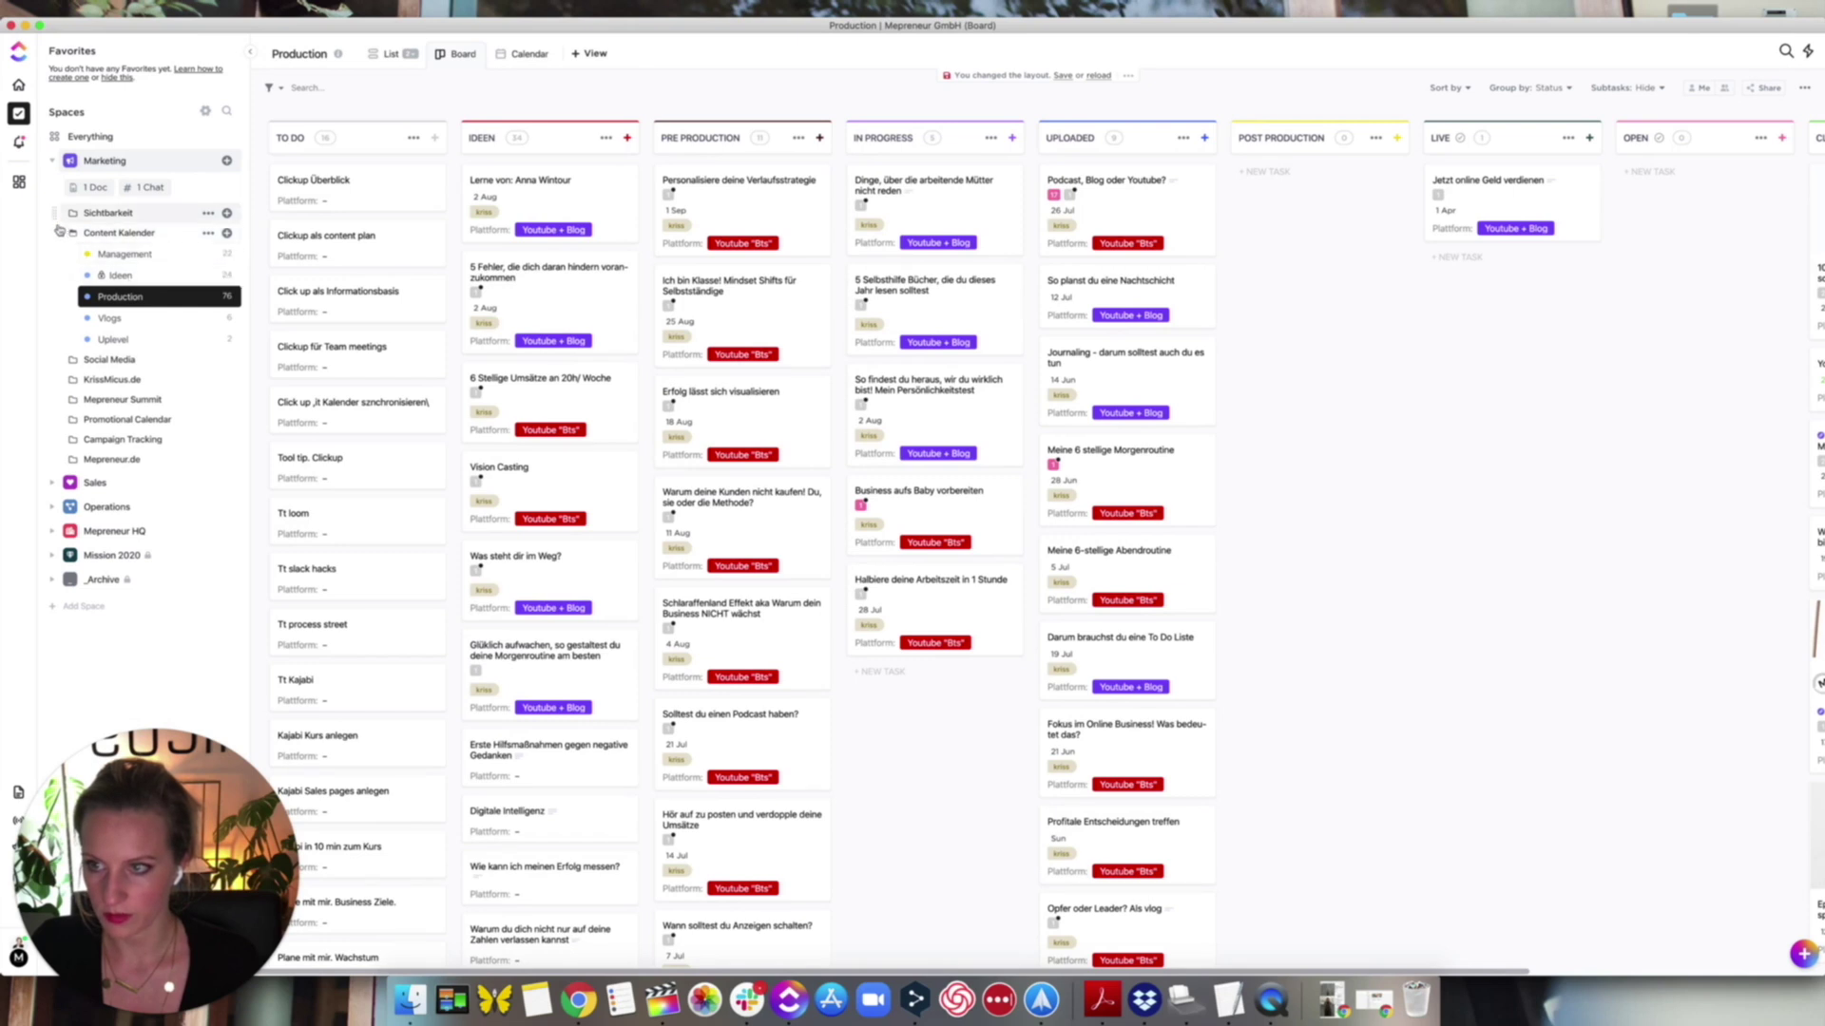
- Collapse the Content Kalender folder and expand the Social Media folder
click(57, 234)
click(61, 232)
click(72, 254)
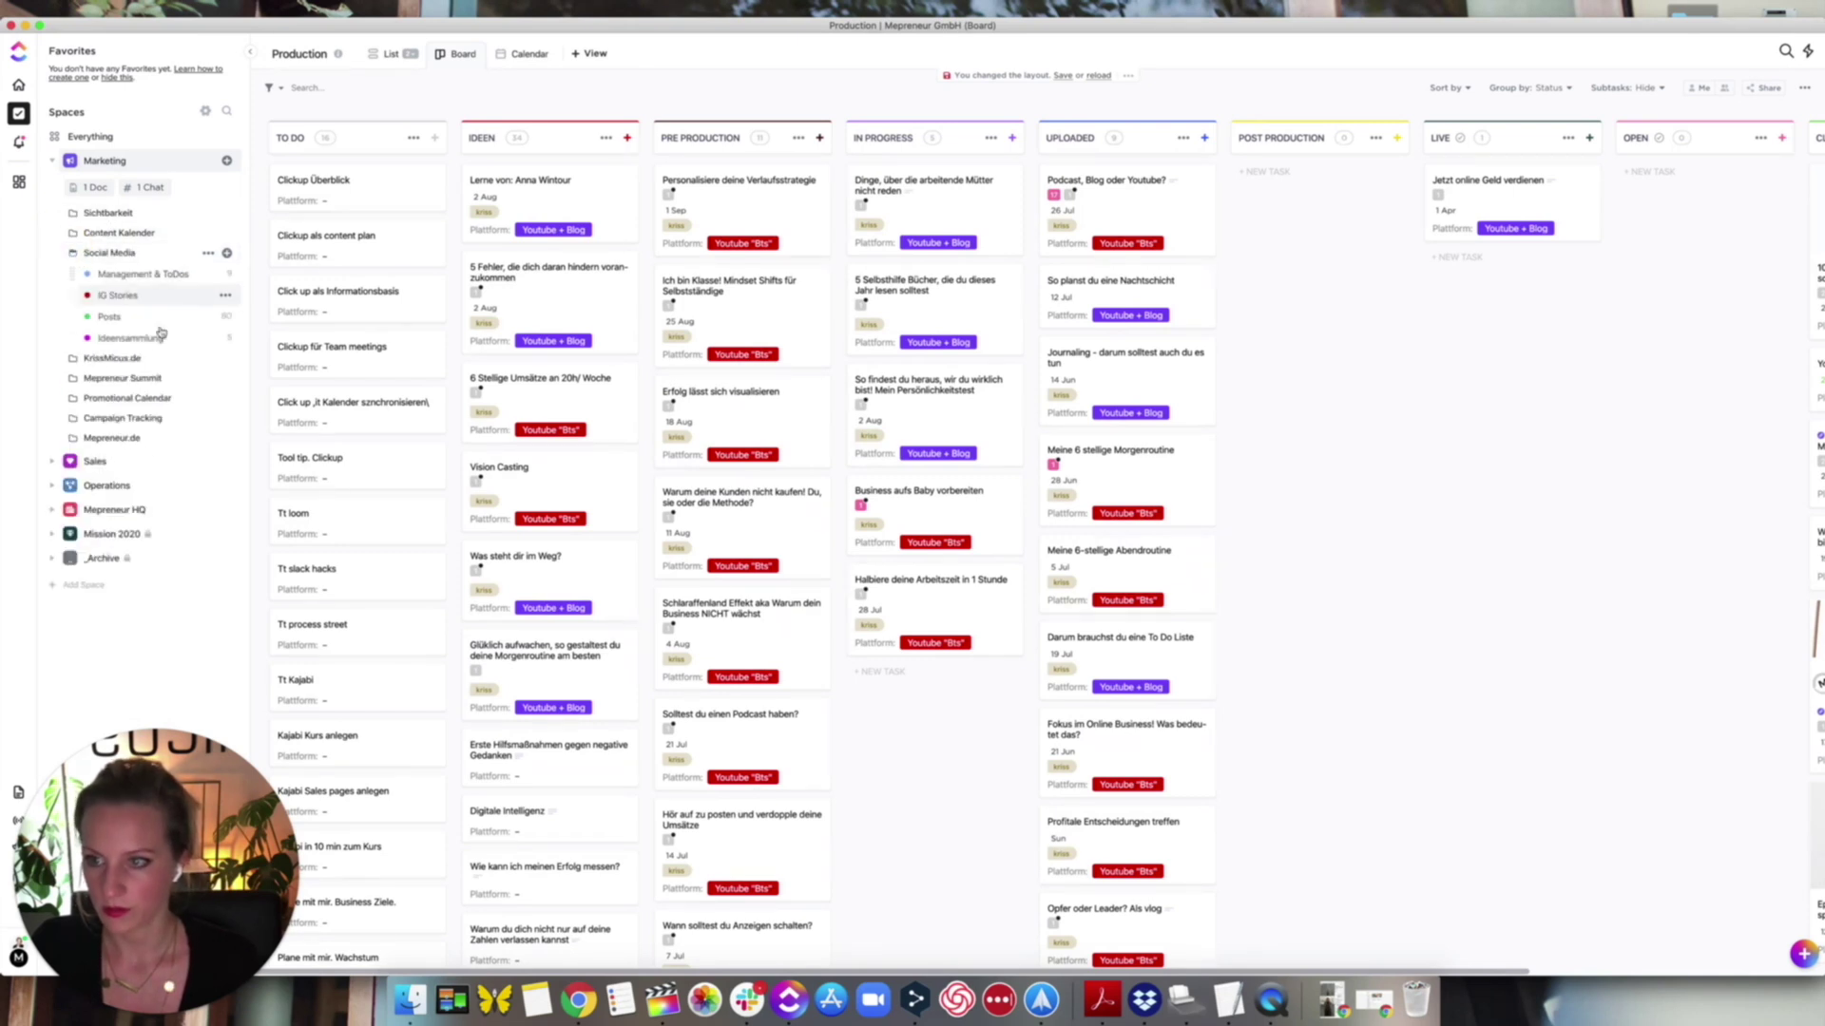
- View the Social Media folder's Management & ToDos and IG Stories lists as boards
click(136, 274)
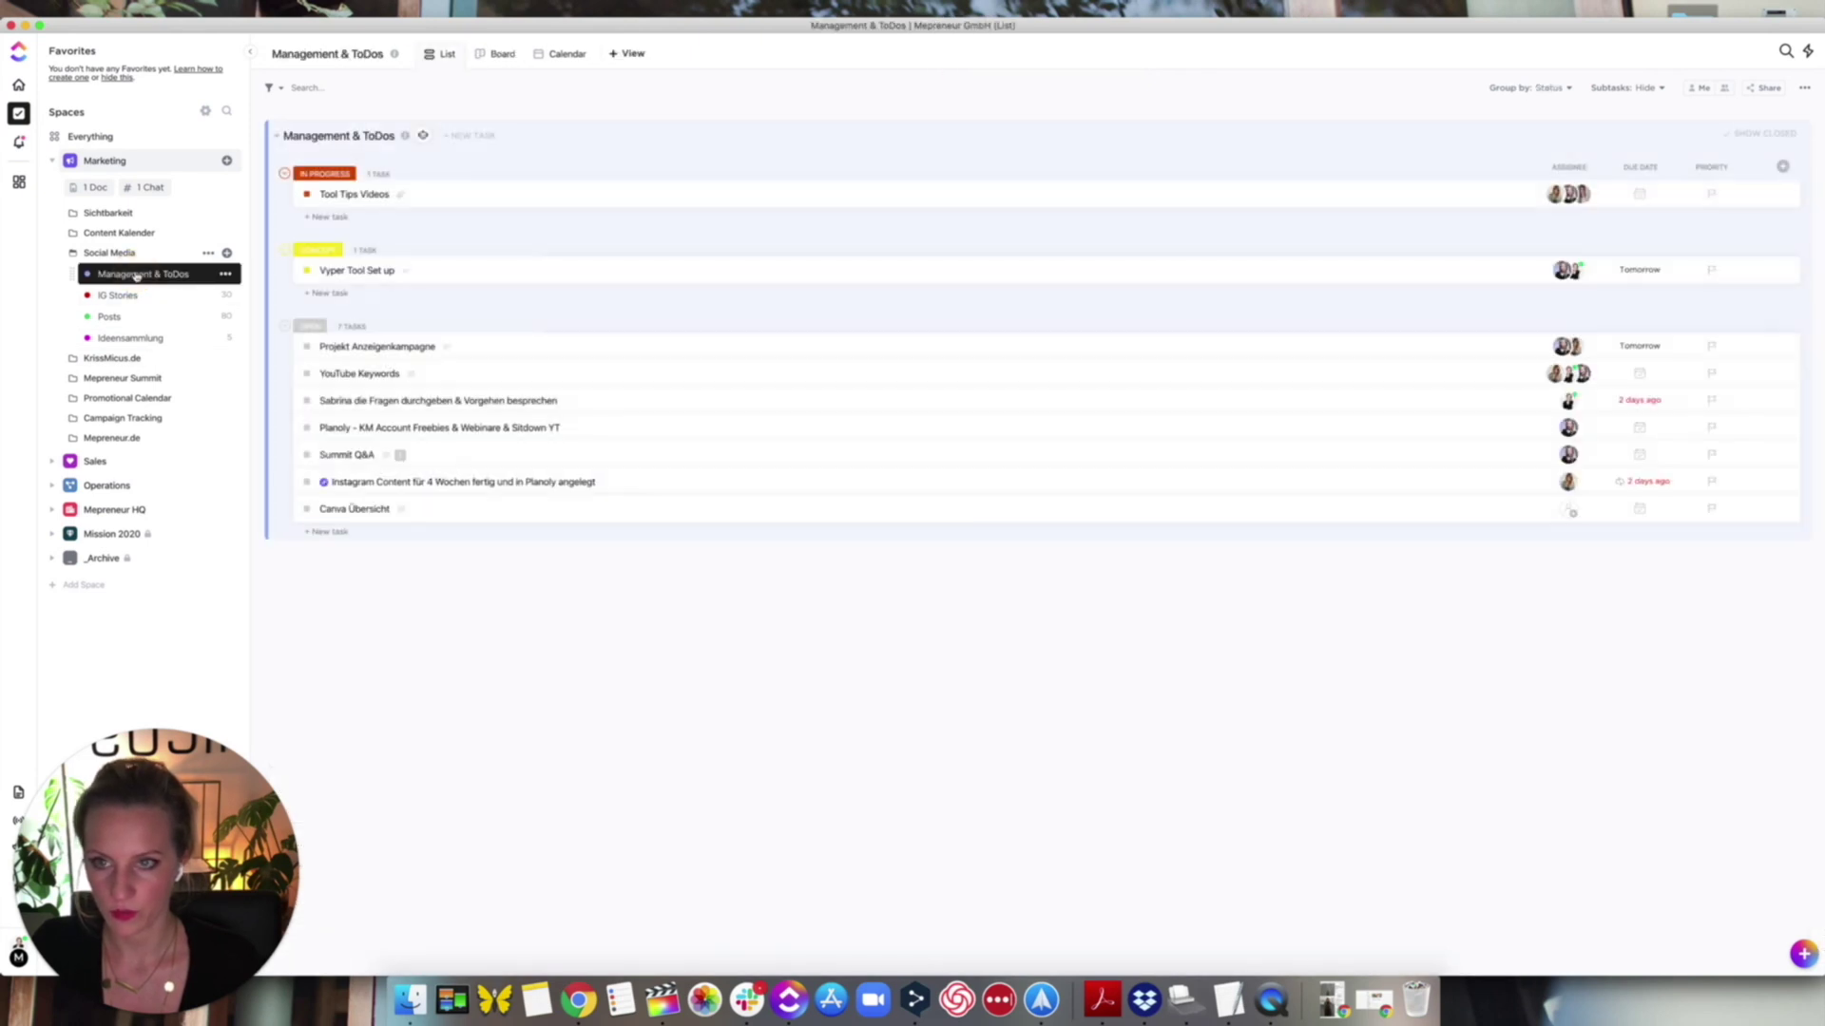
click(482, 55)
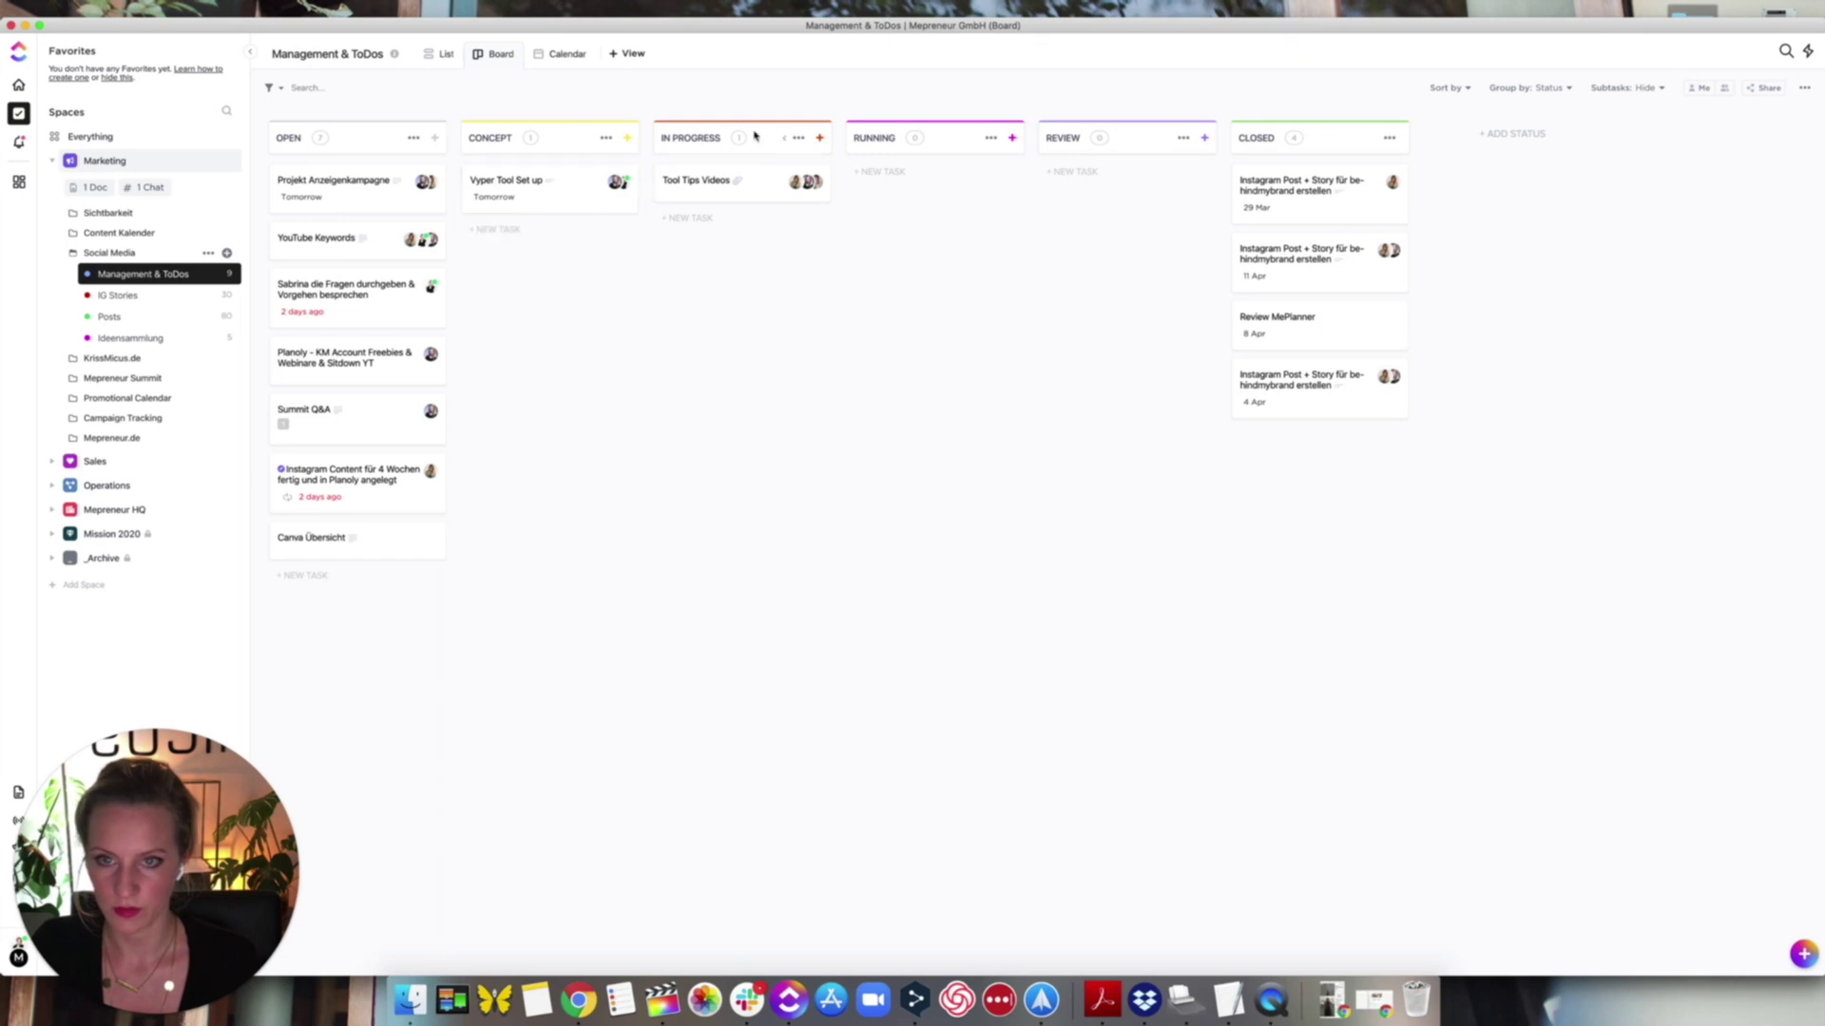
click(152, 299)
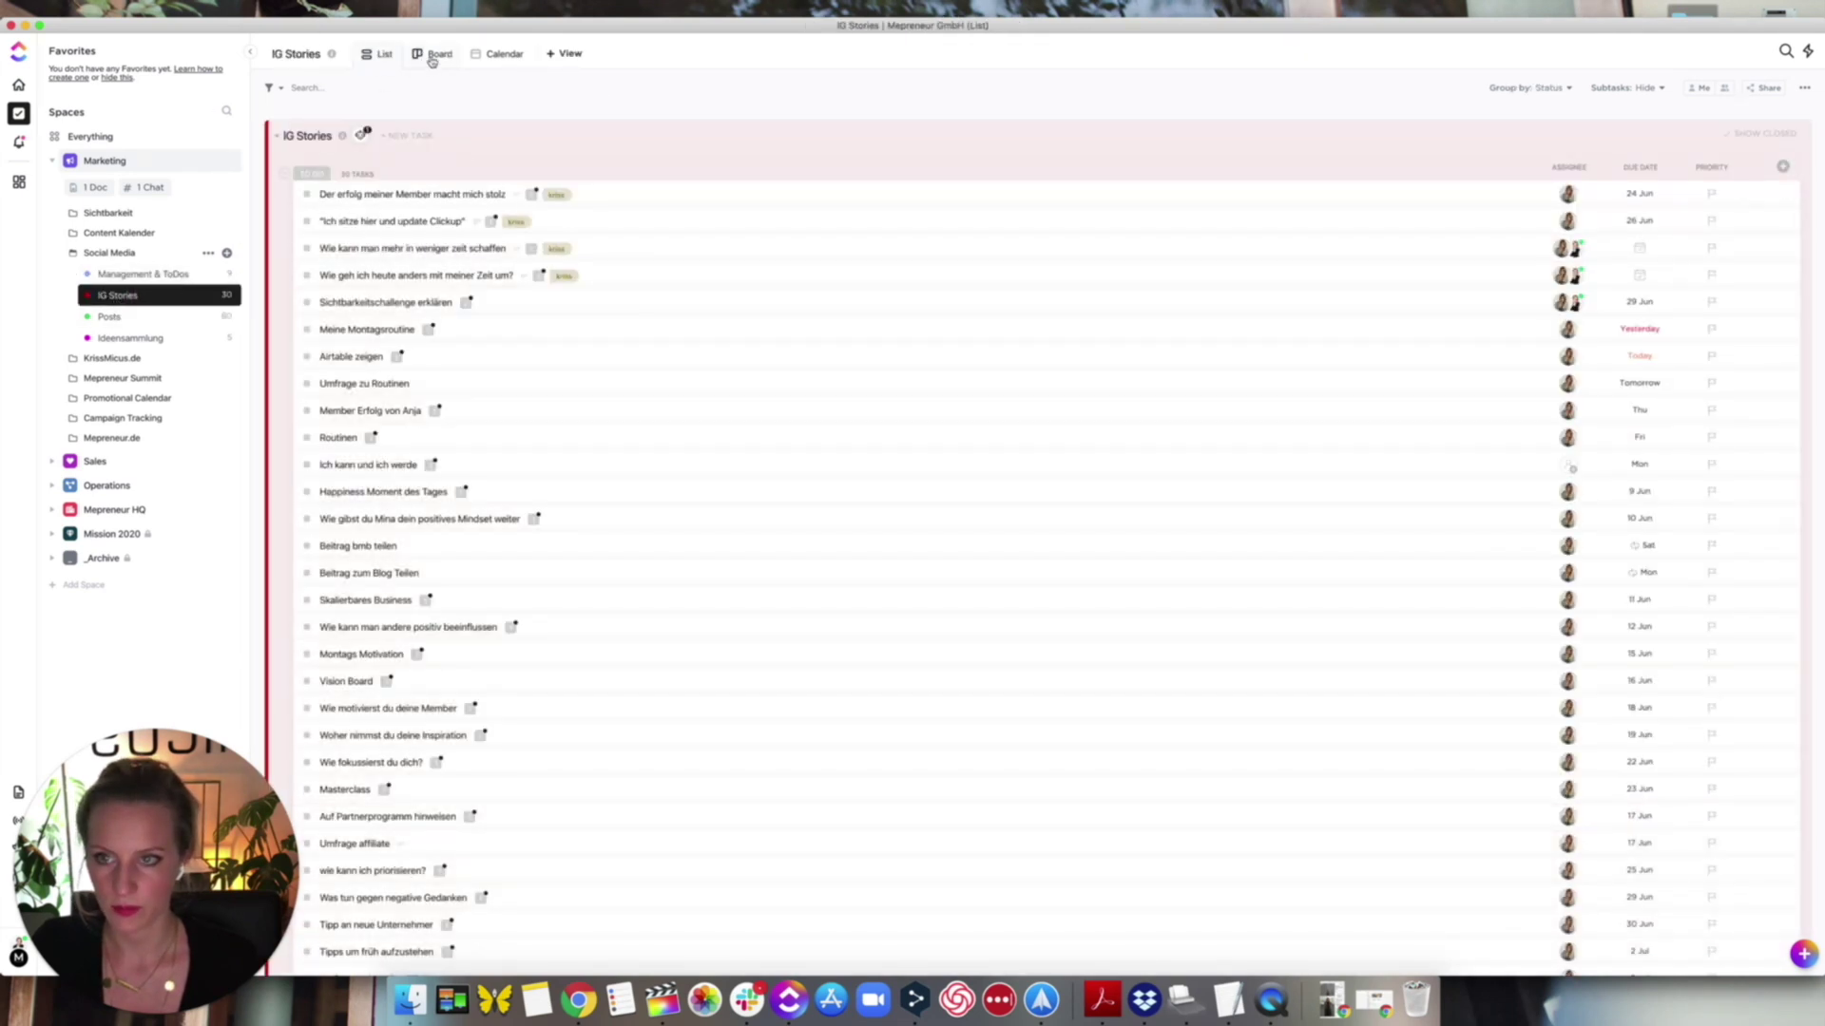
click(433, 57)
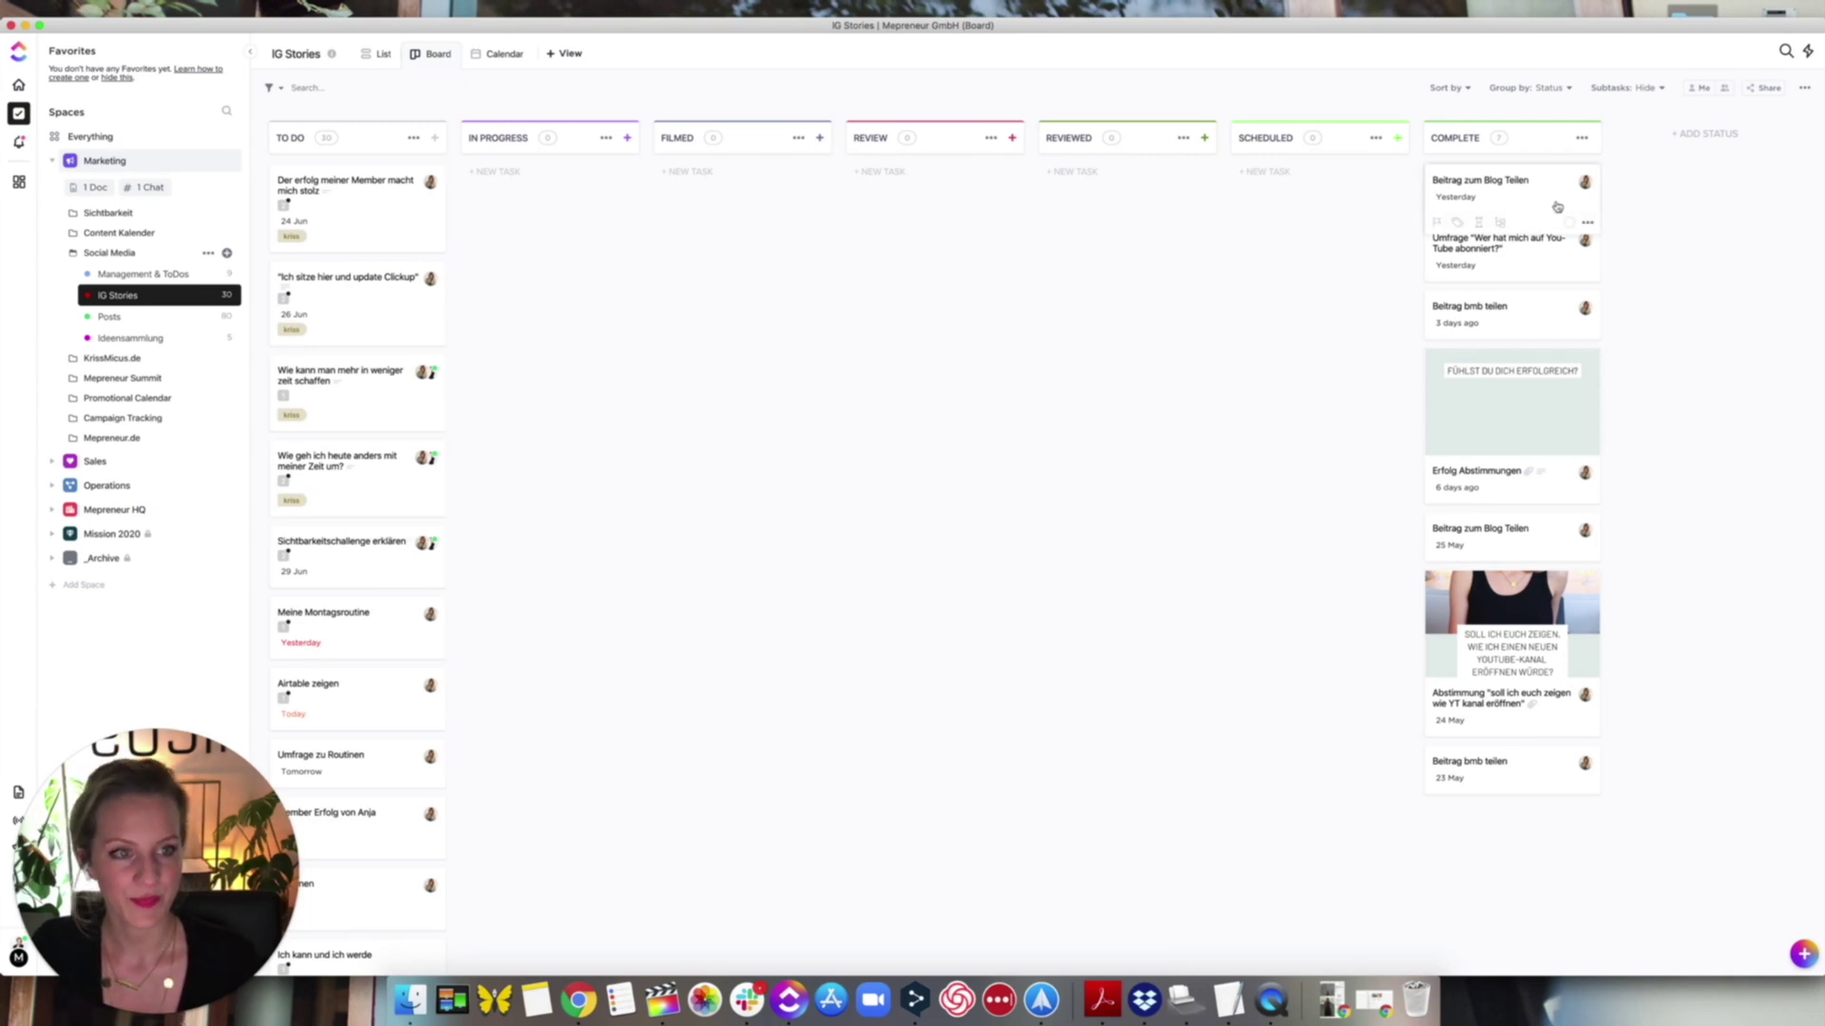
- Open the completed "soll ich euch zeigen wie YT kanal eröffnen" task, preview its attached story graphic and close the task
click(1512, 614)
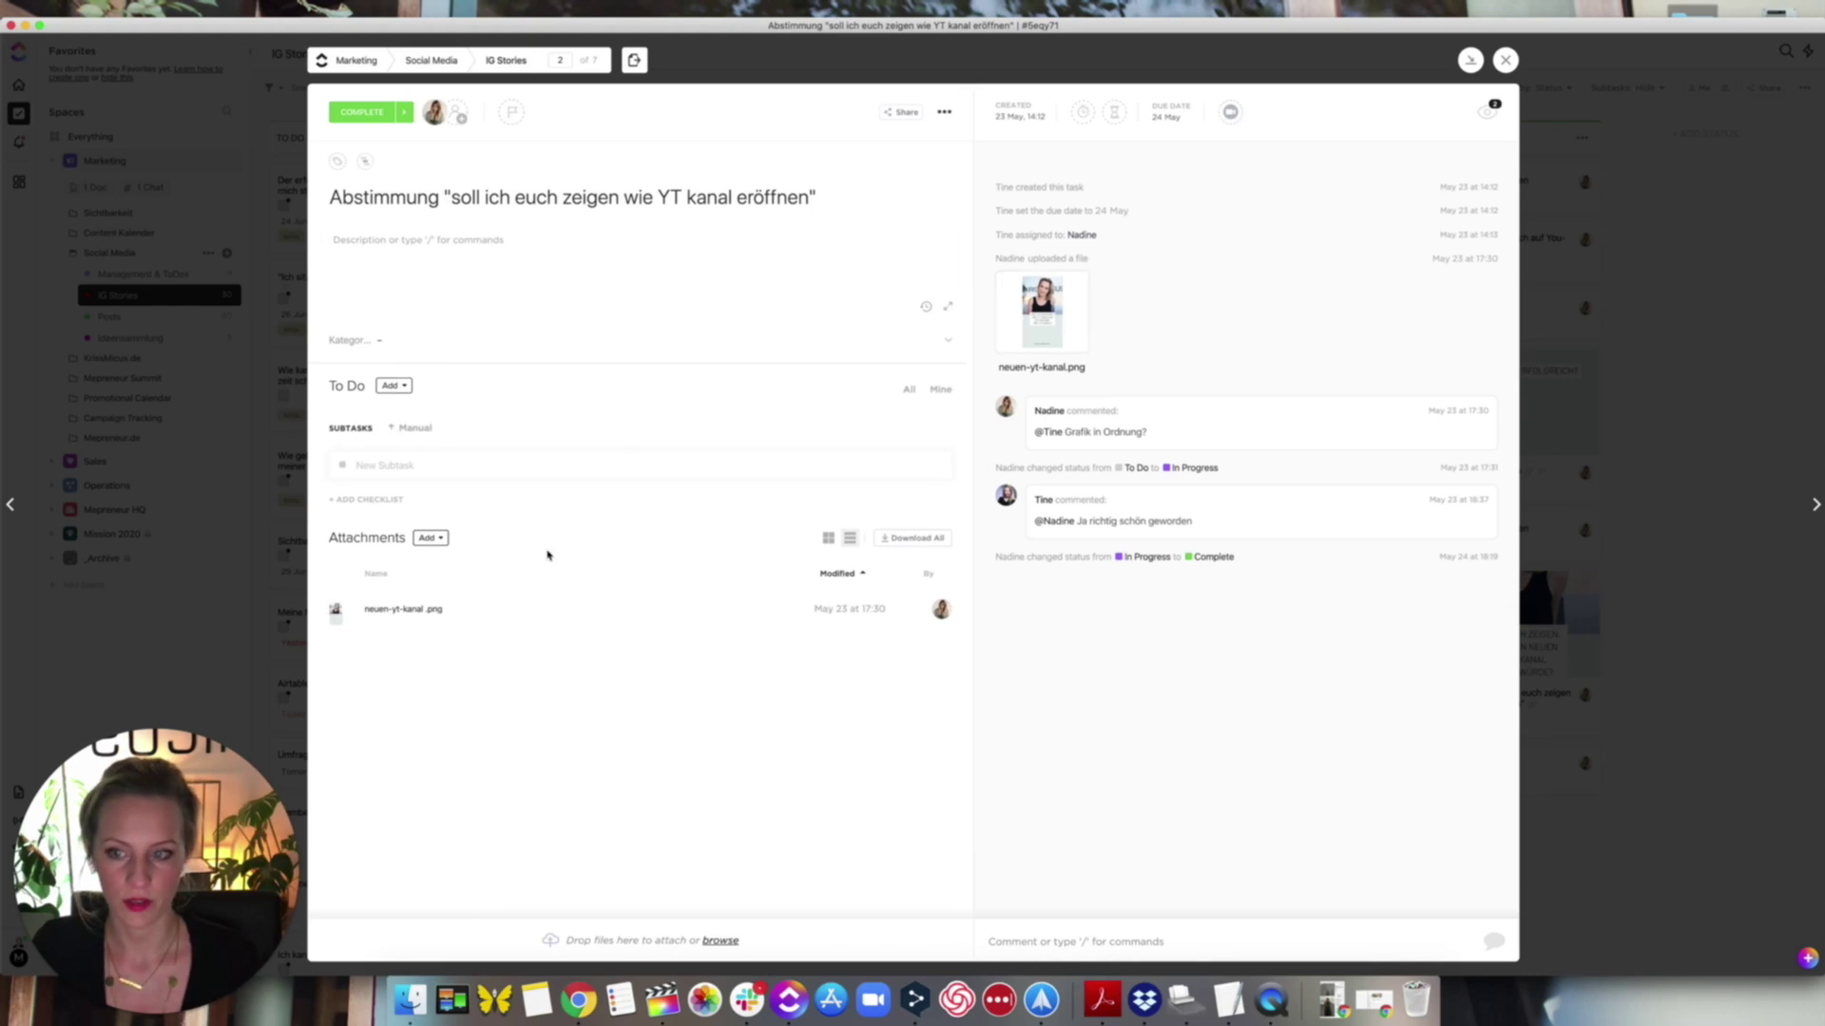
click(1043, 311)
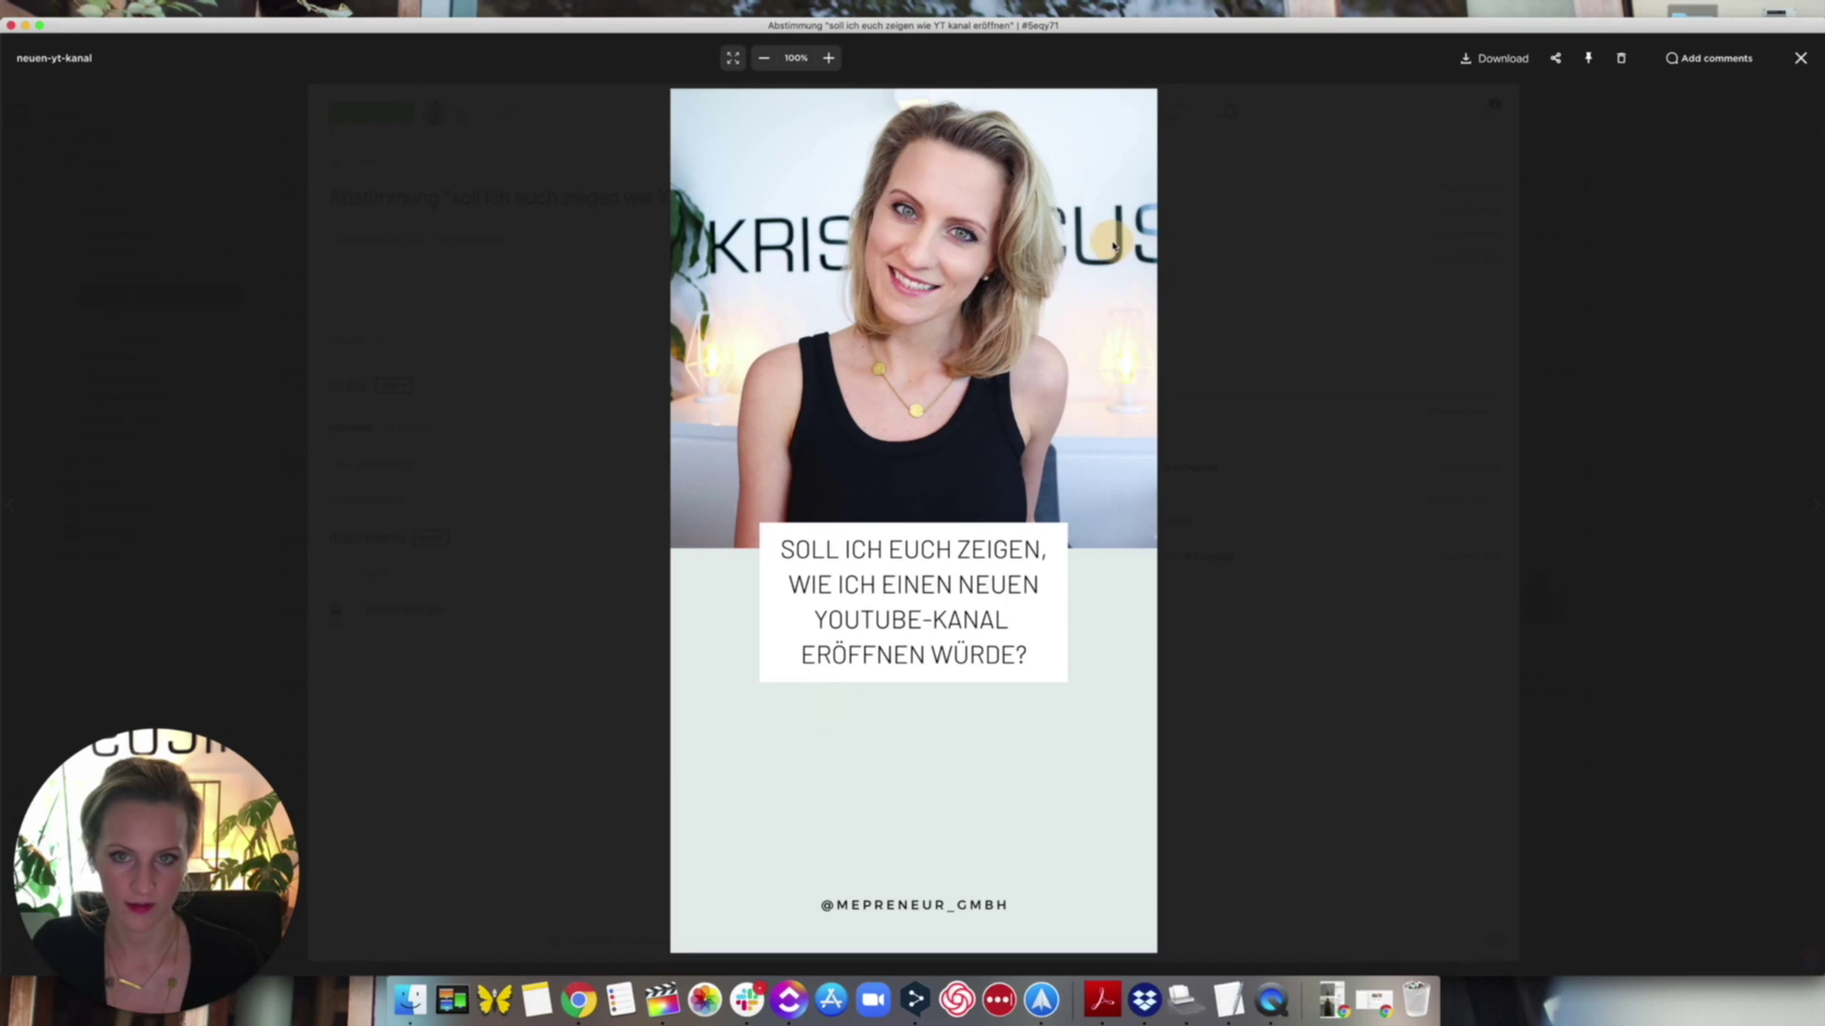
click(1800, 58)
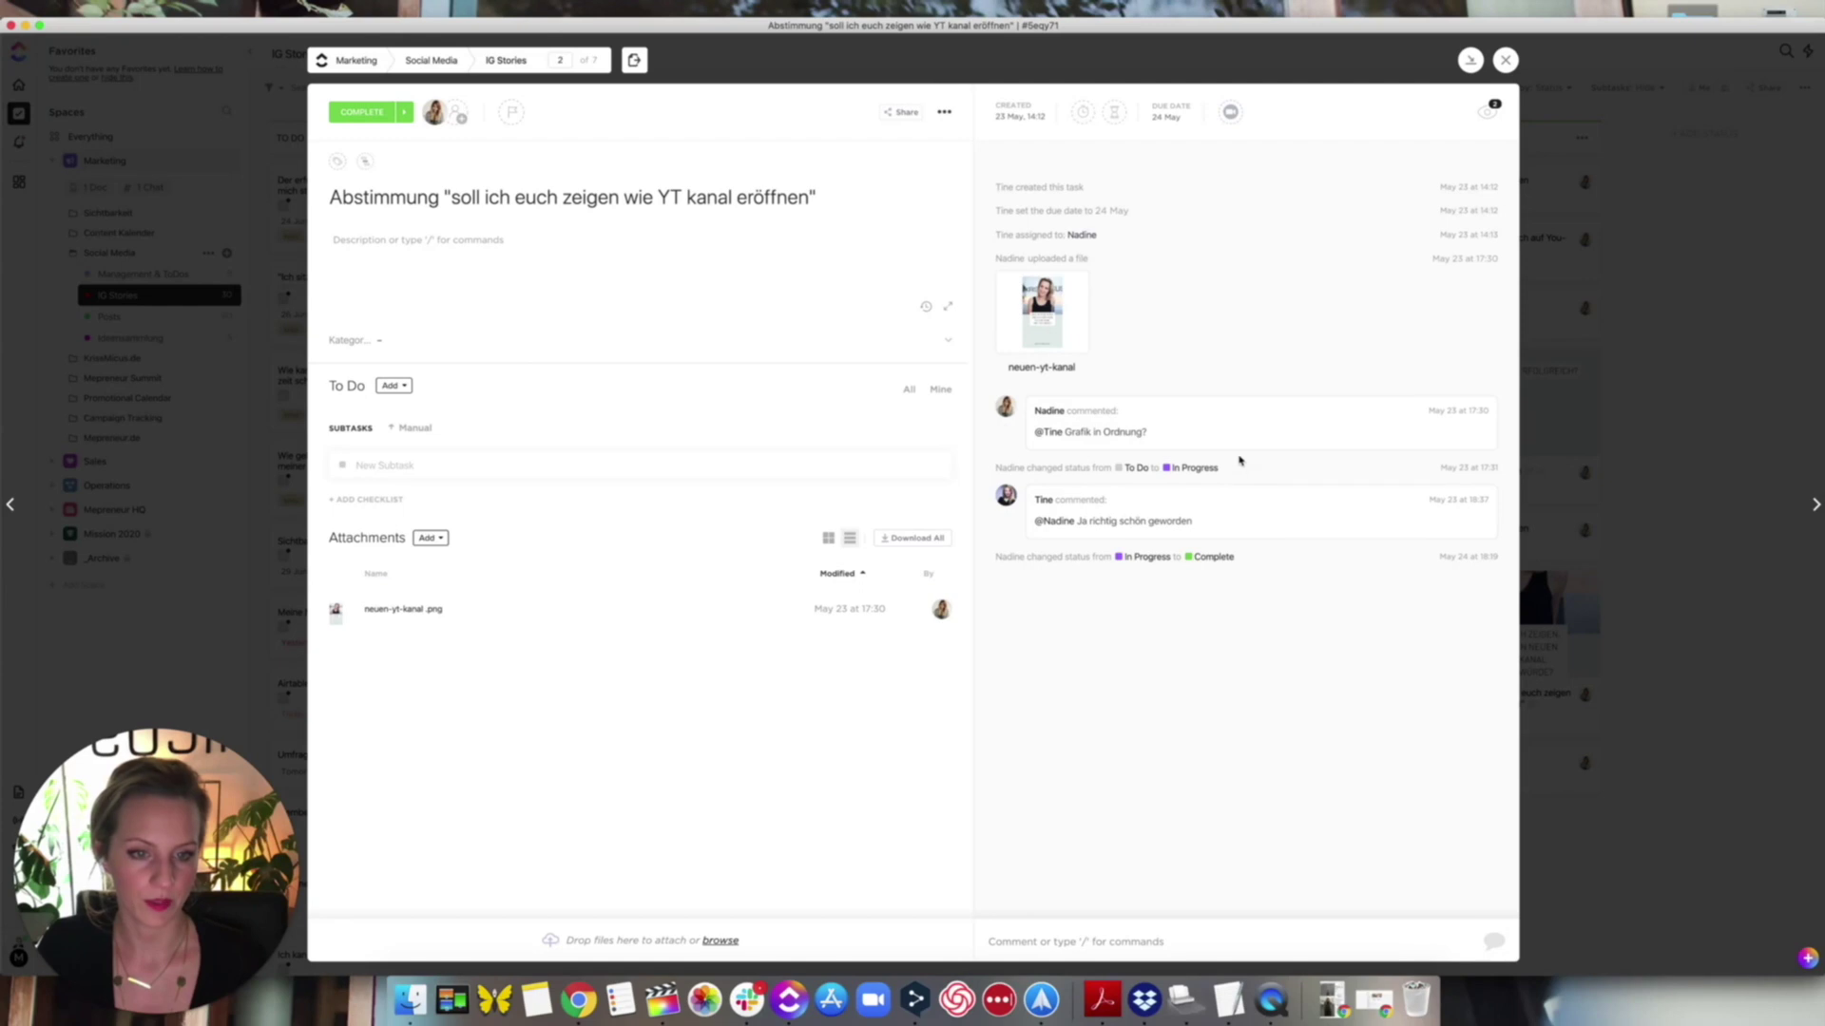
click(1505, 60)
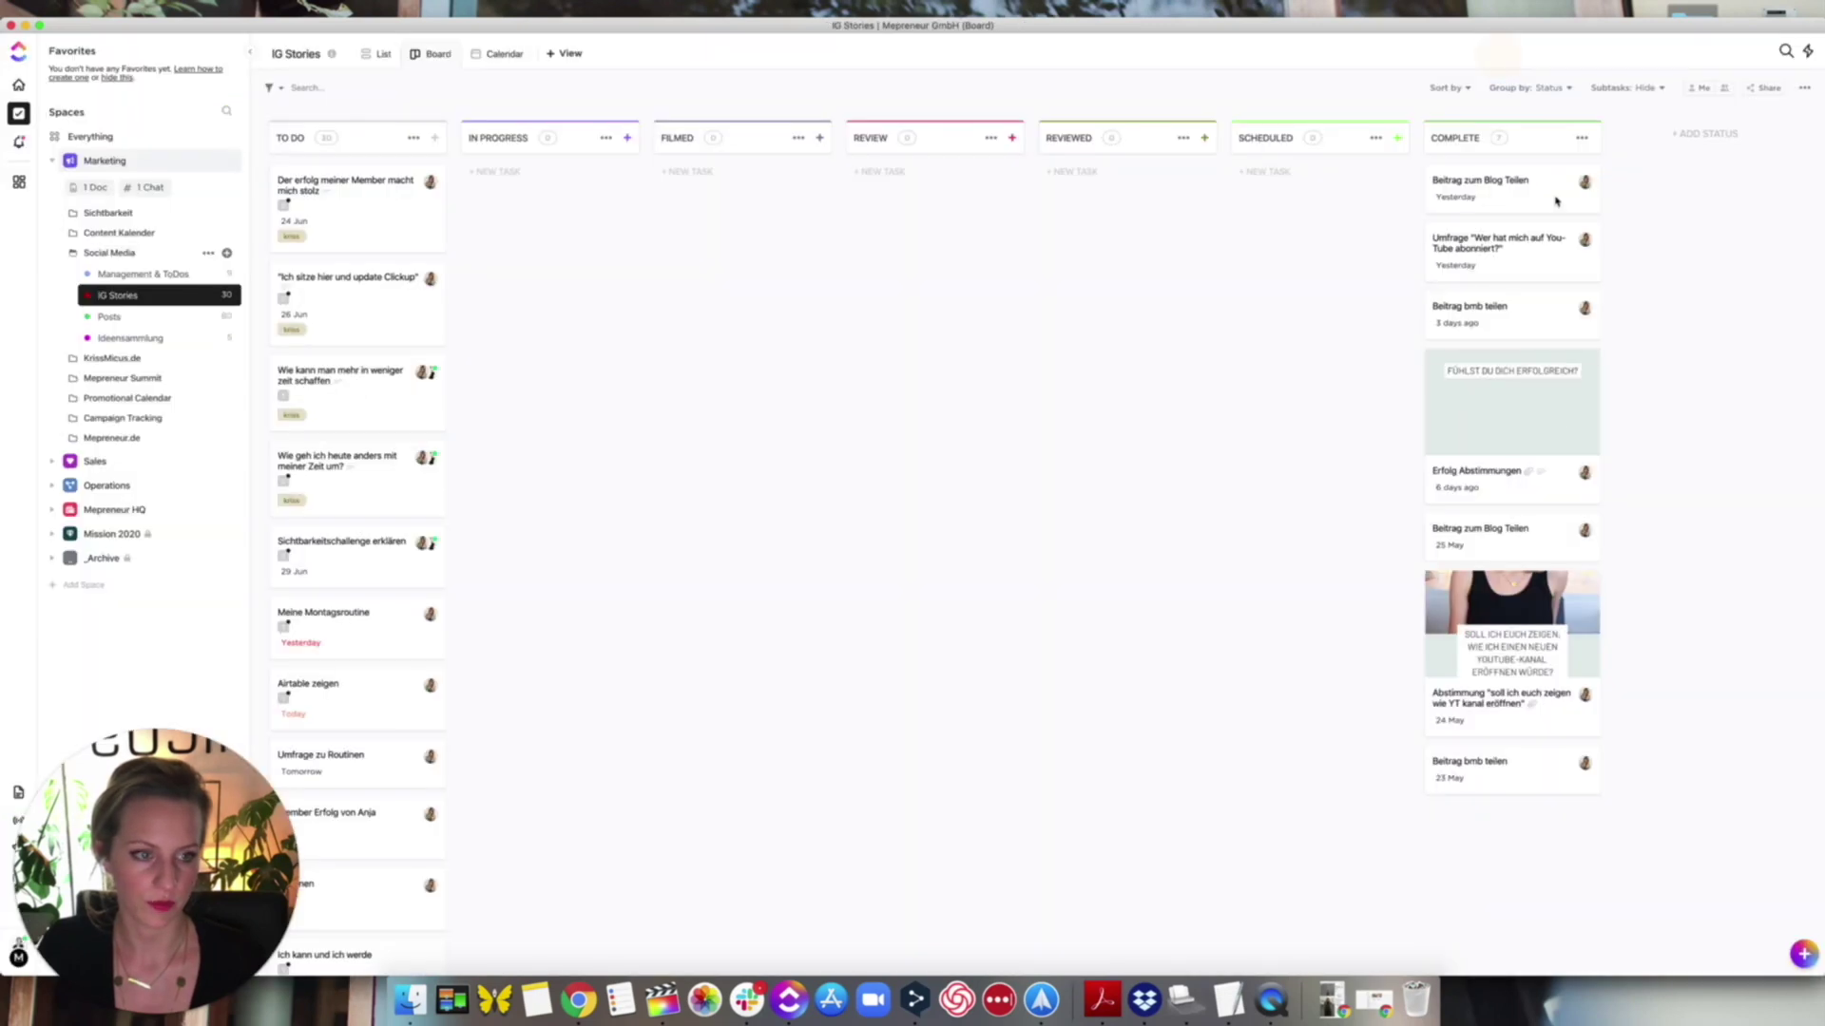
- Open the completed Erfolg Abstimmungen task, preview its attached story graphics and close the task
click(1516, 378)
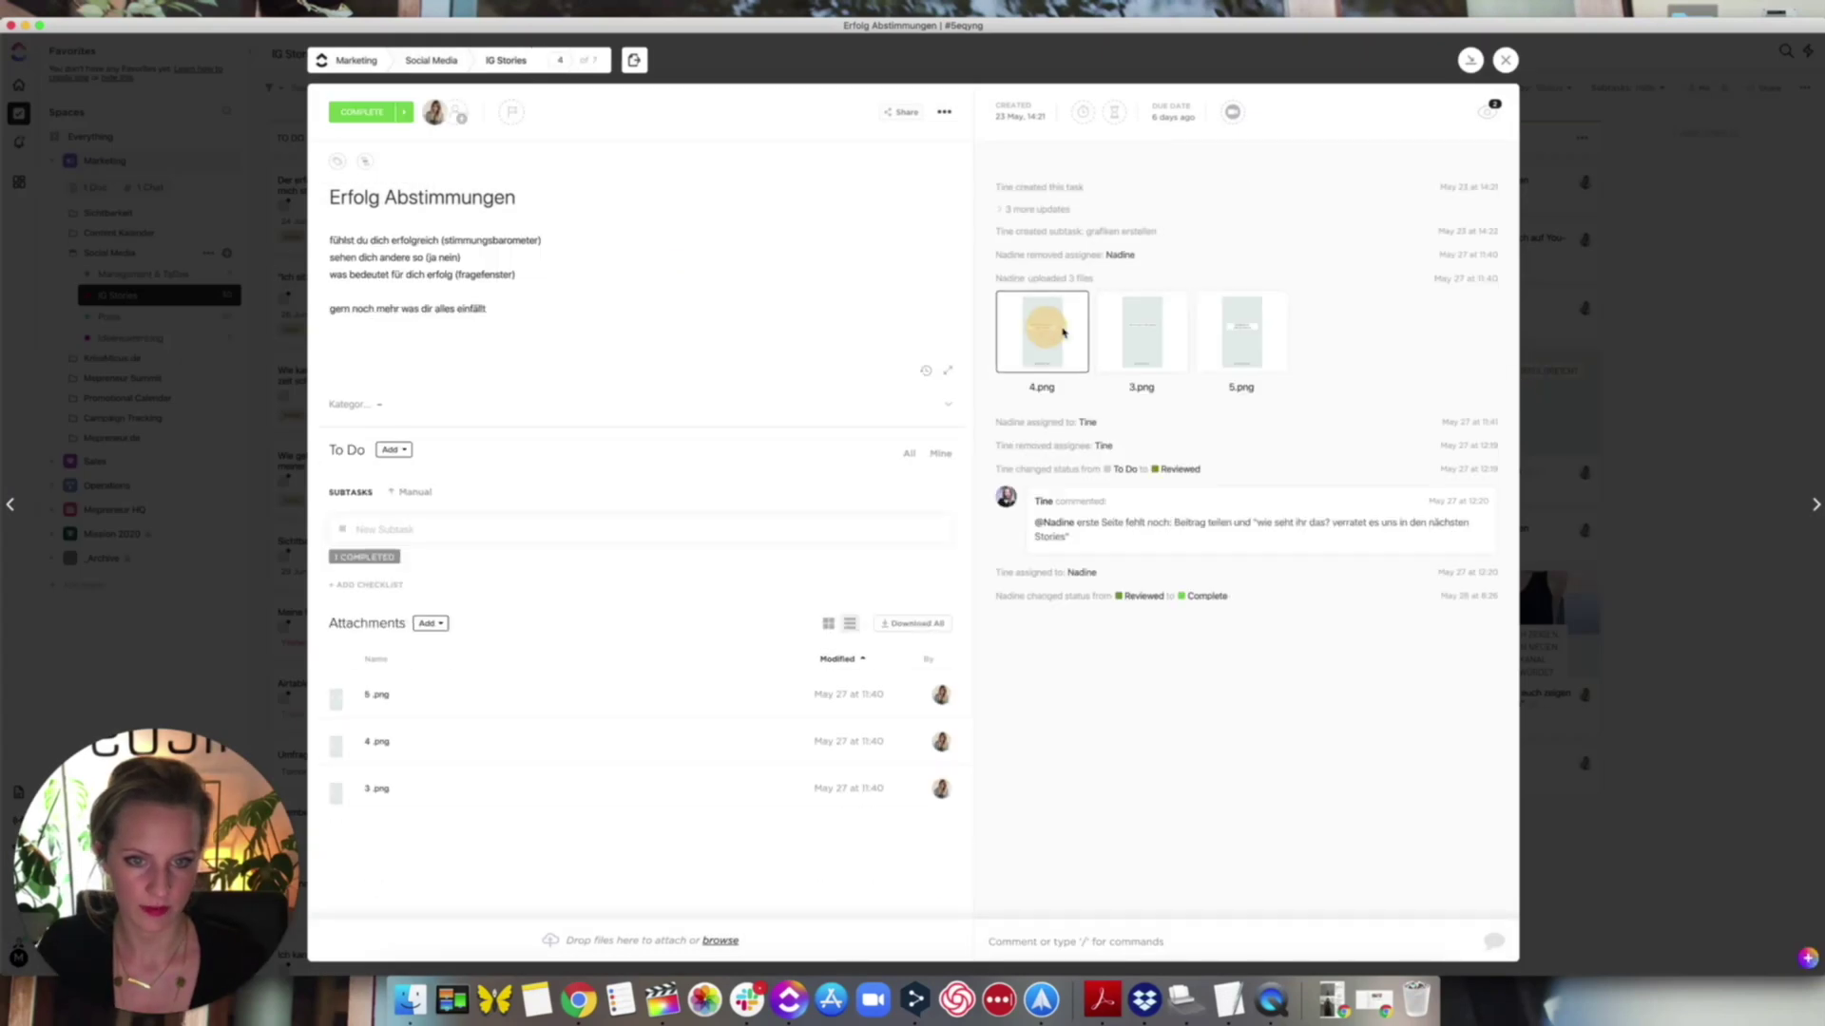
click(1043, 332)
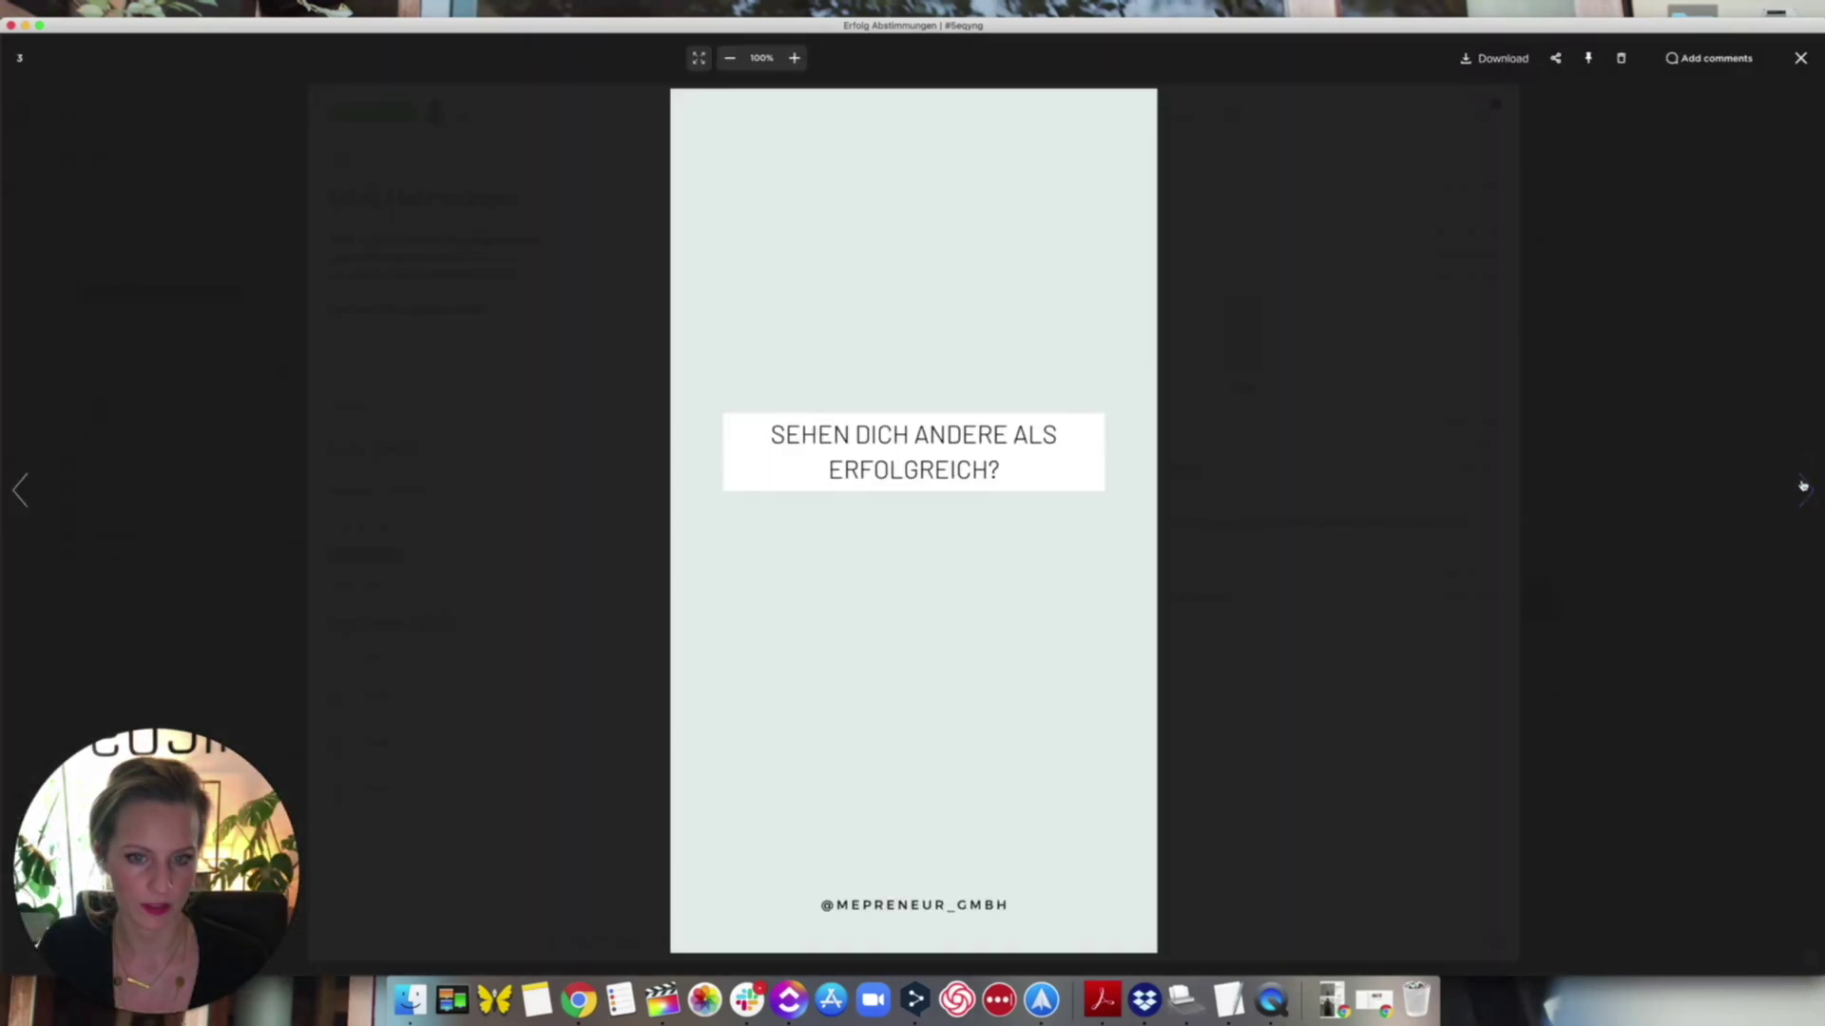
click(1806, 489)
click(1802, 66)
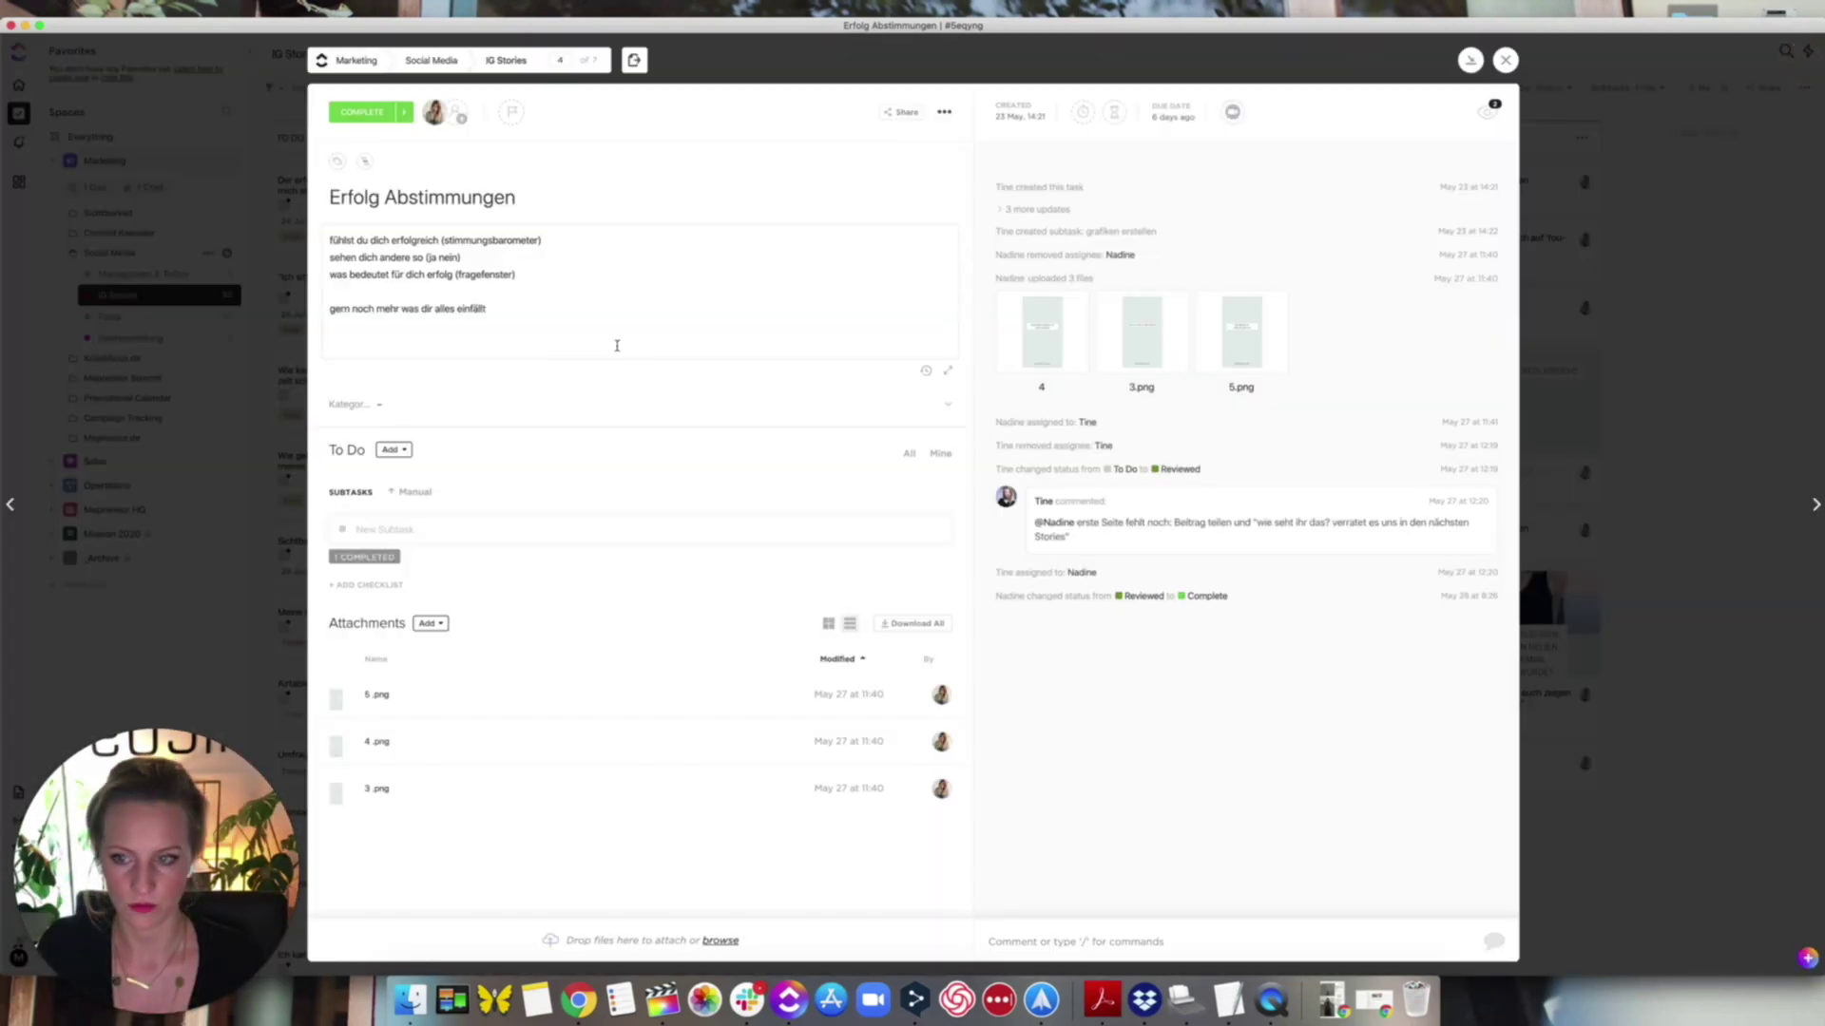
click(1616, 75)
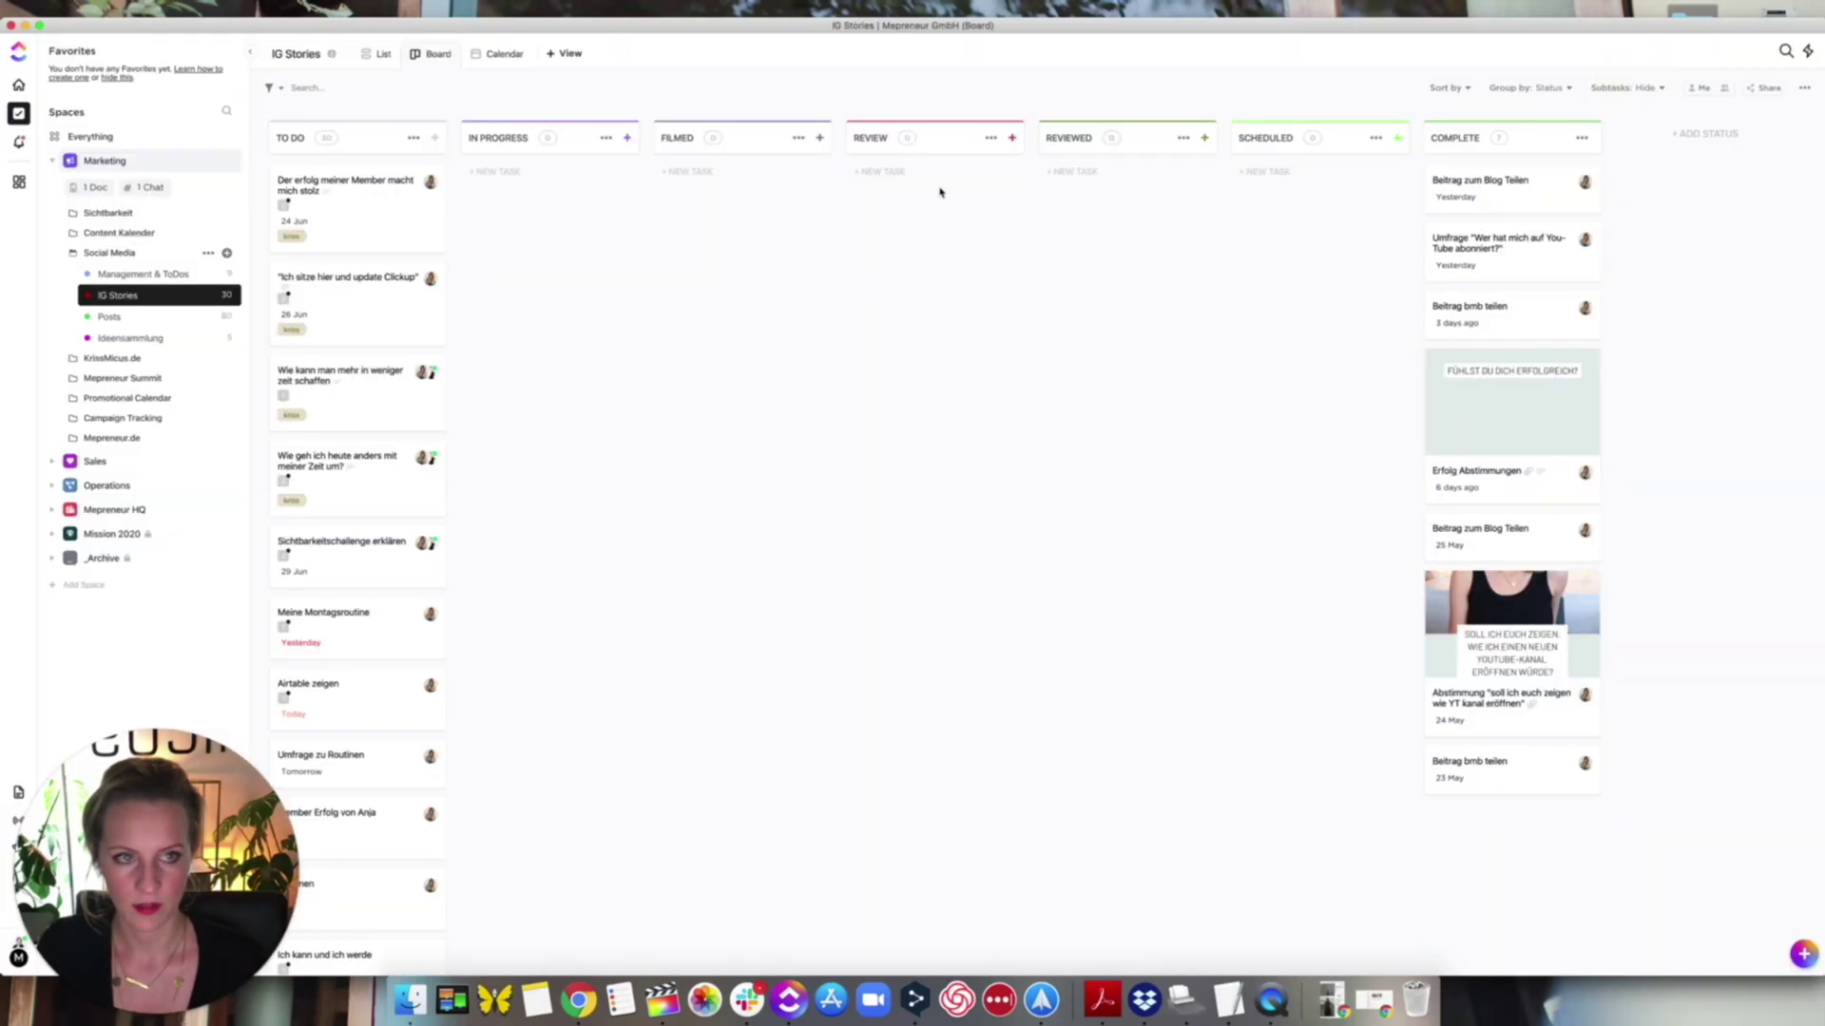
- Open the Posts list, check its Channels list view and display the posts as a board
click(108, 318)
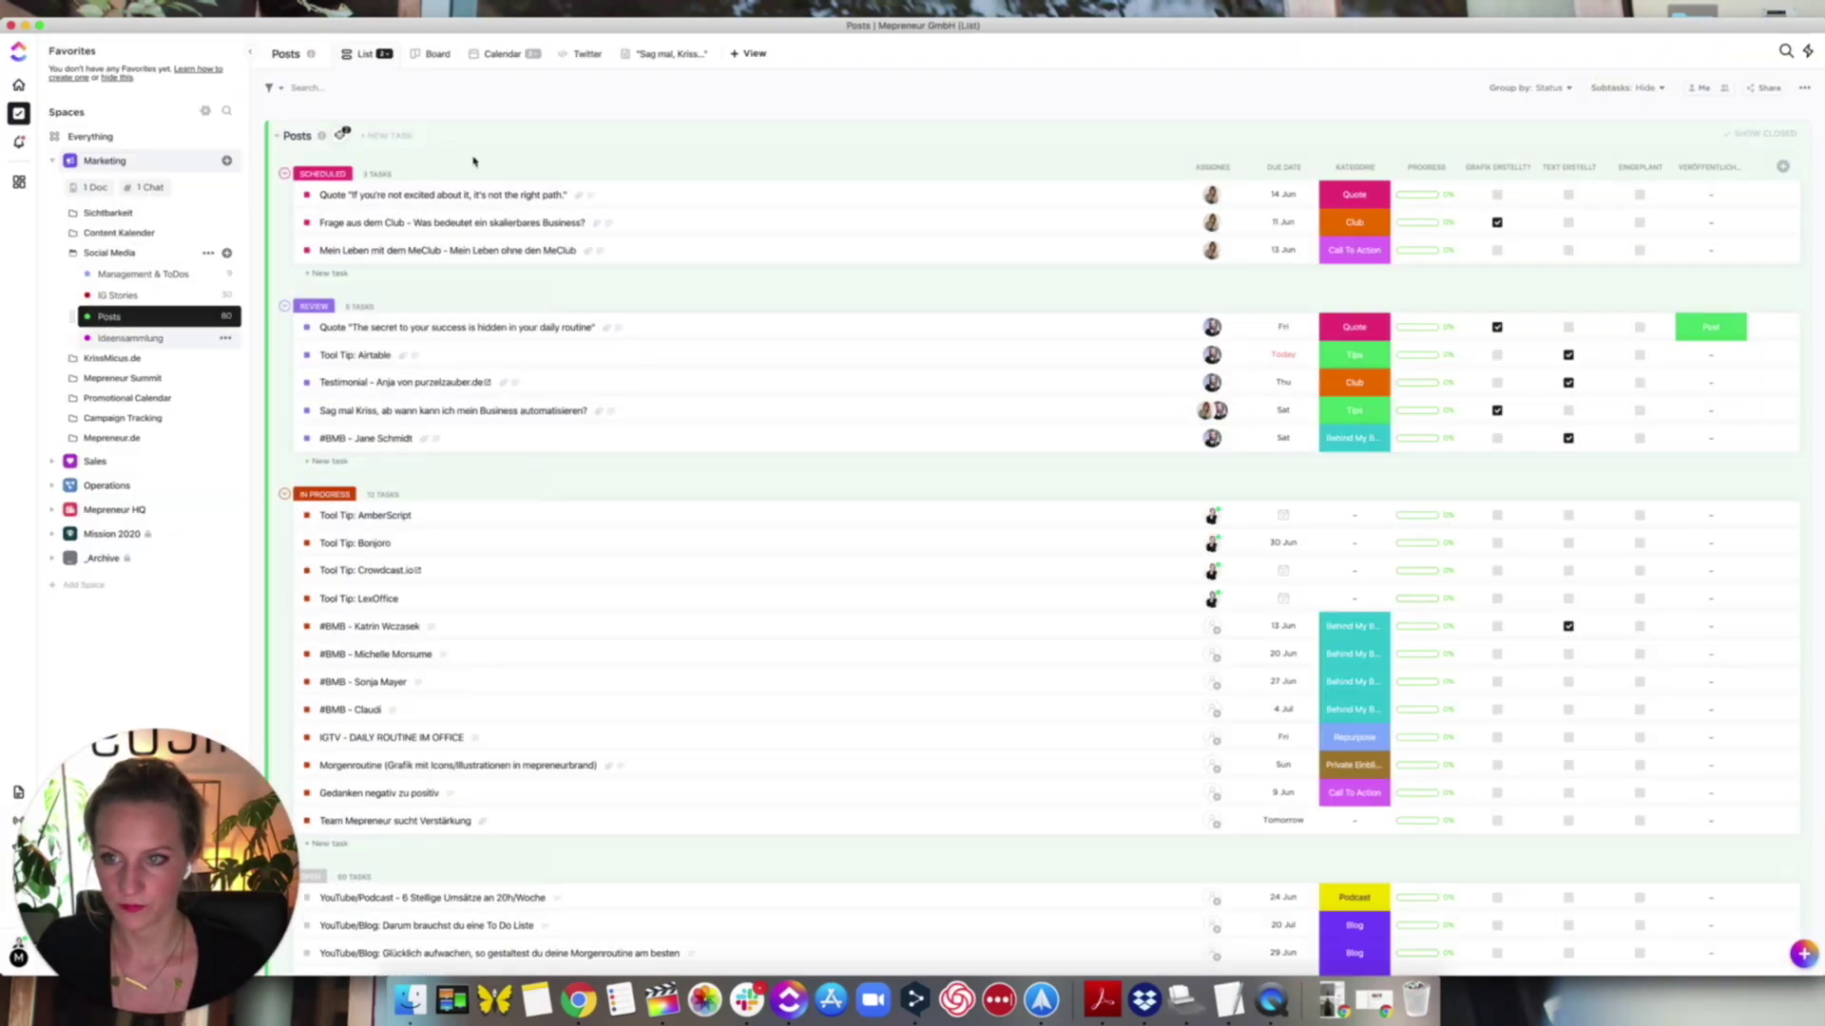
click(385, 55)
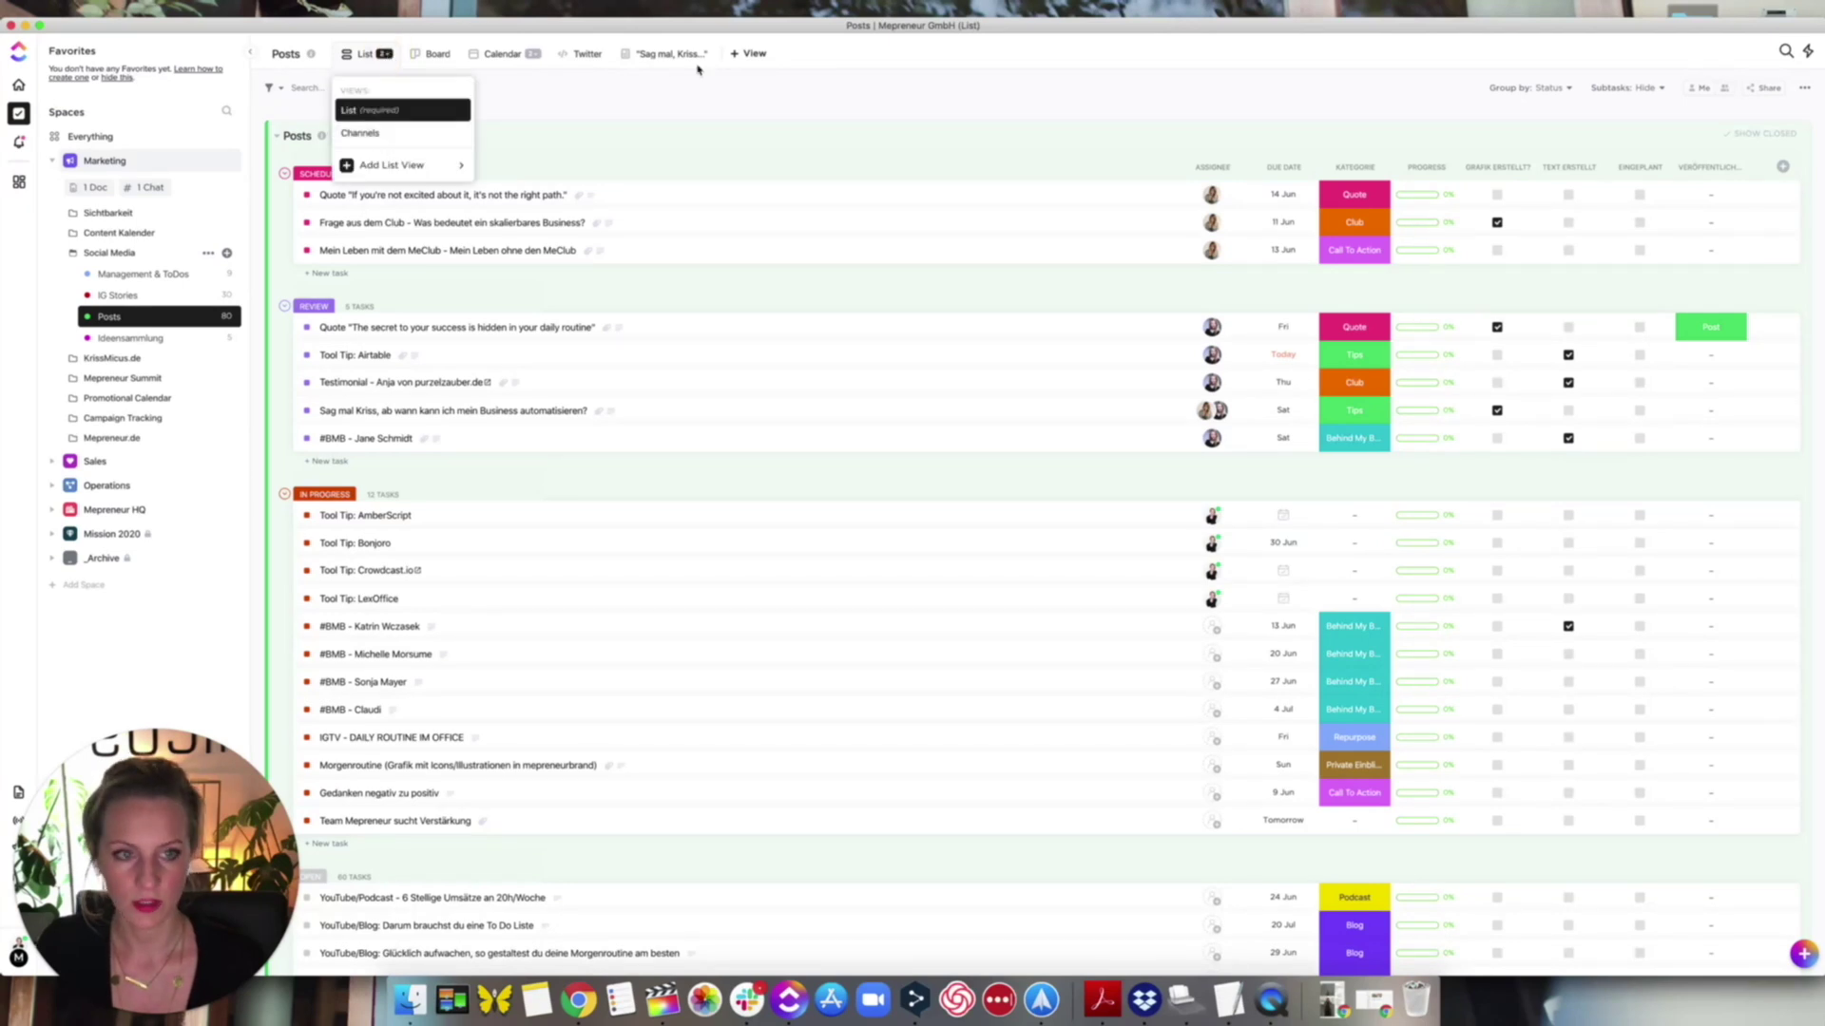
click(375, 135)
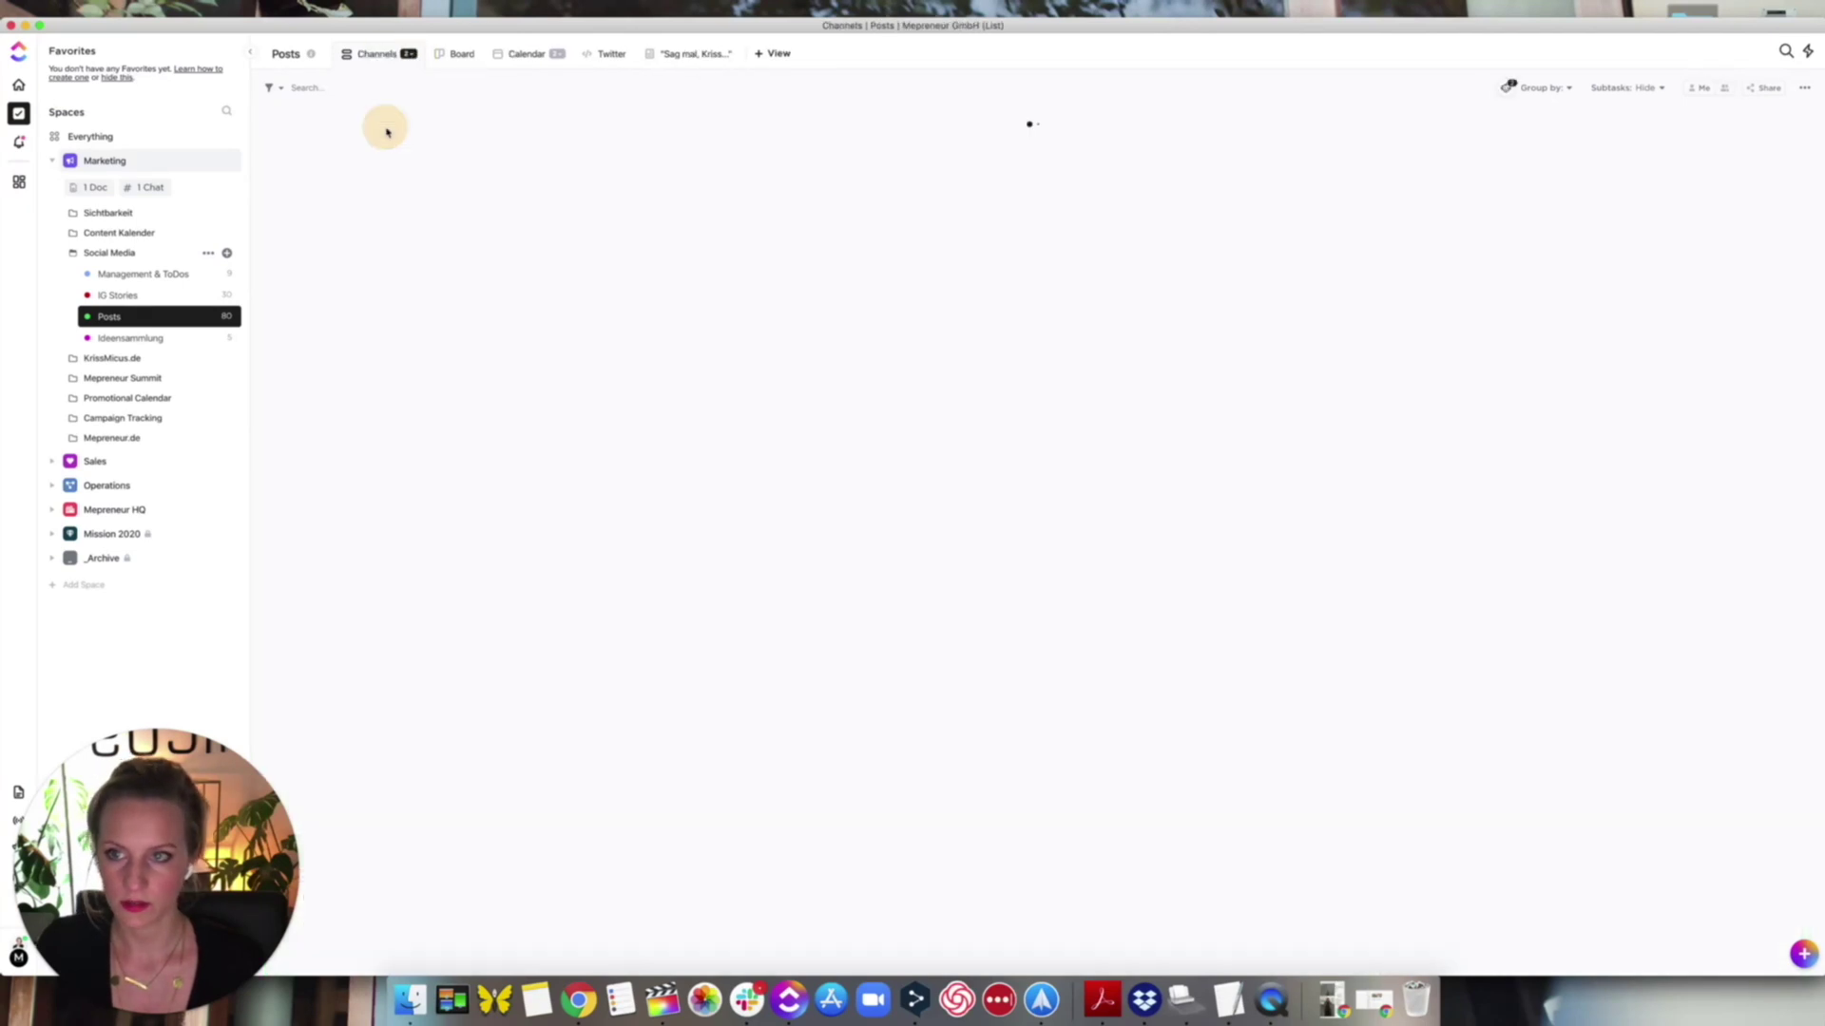
click(407, 54)
click(457, 55)
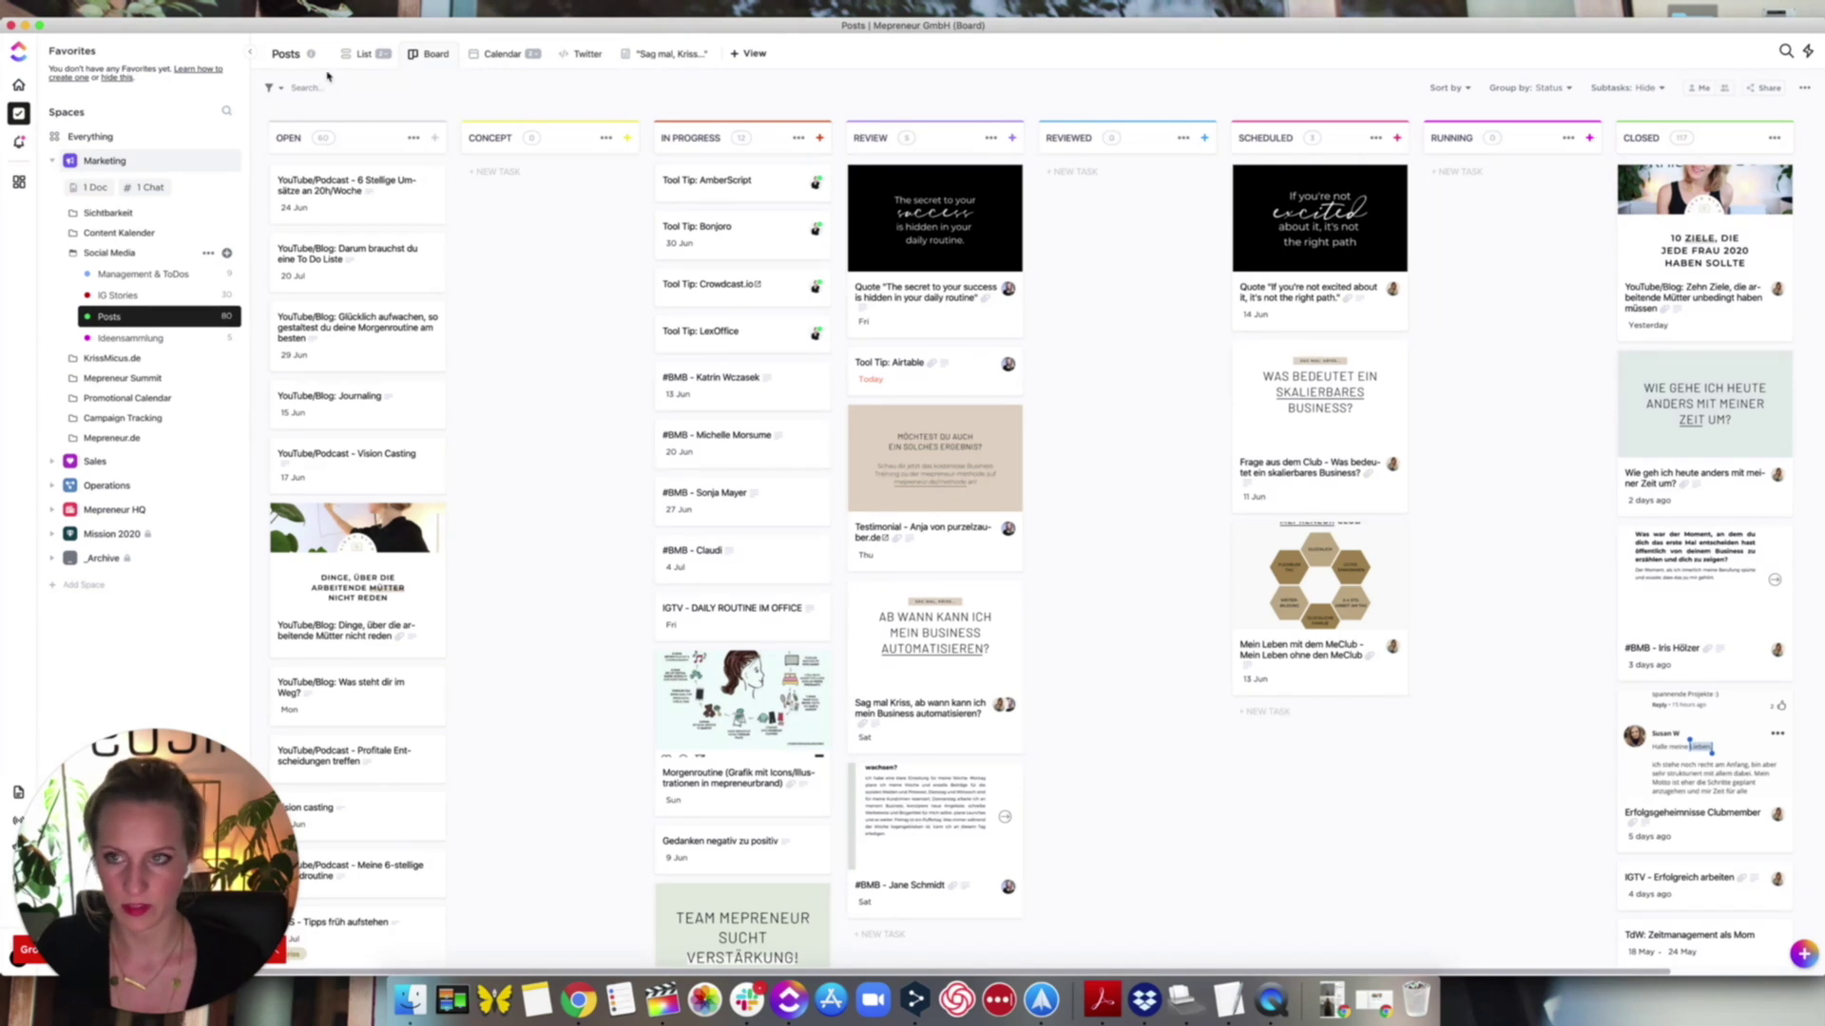
- Display the Posts list in list view and look through the Scheduled, Review, In Progress and Open status groups
click(359, 54)
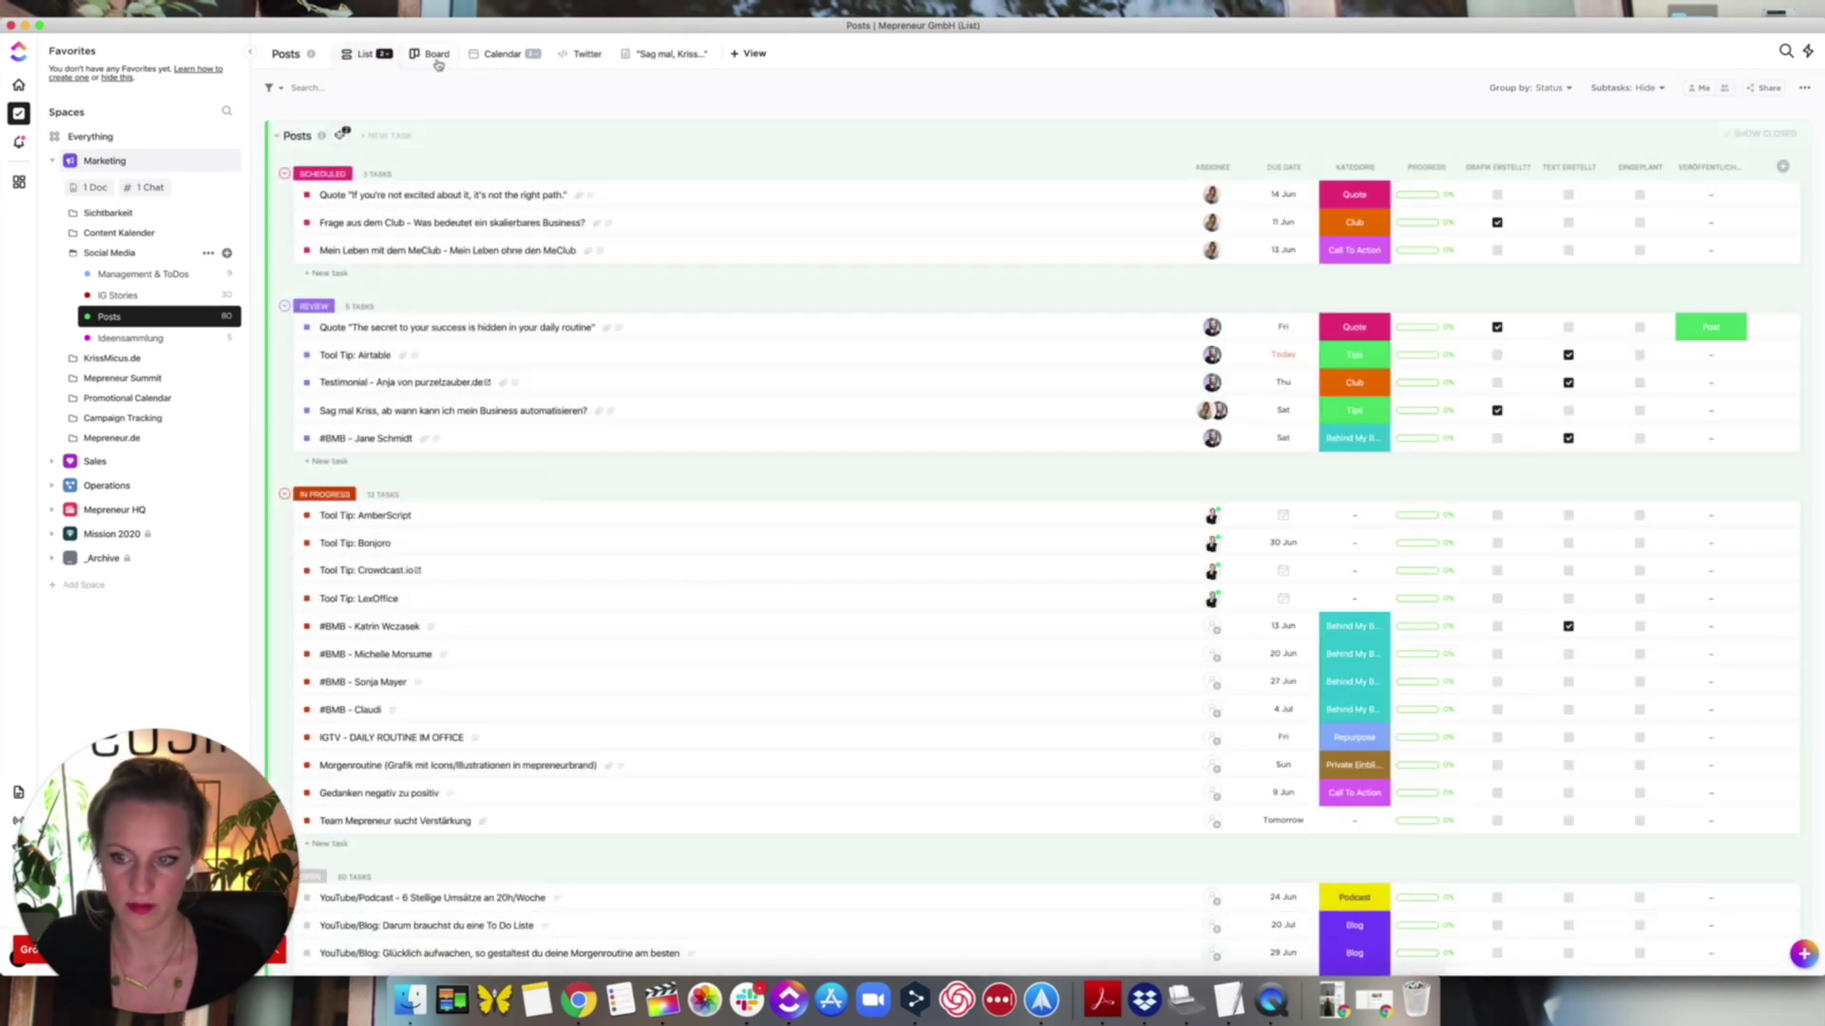
click(437, 57)
click(361, 54)
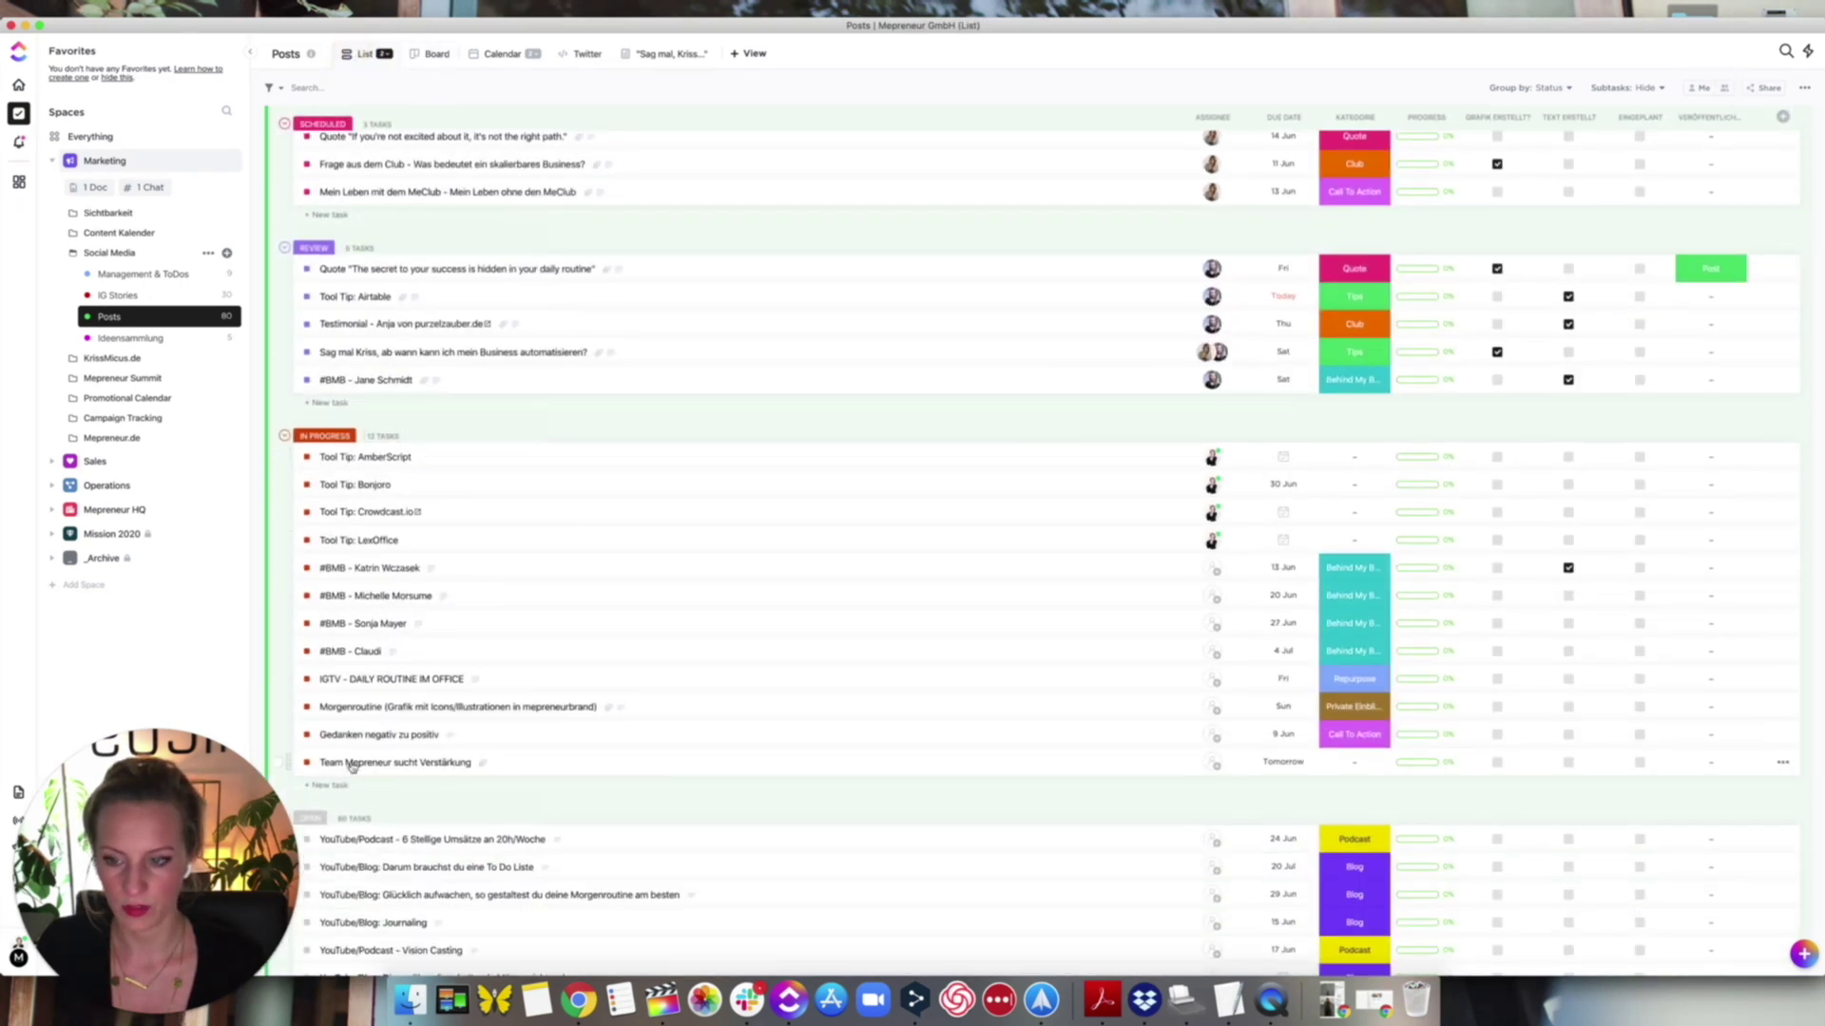
scroll(1202, 483, up, 1)
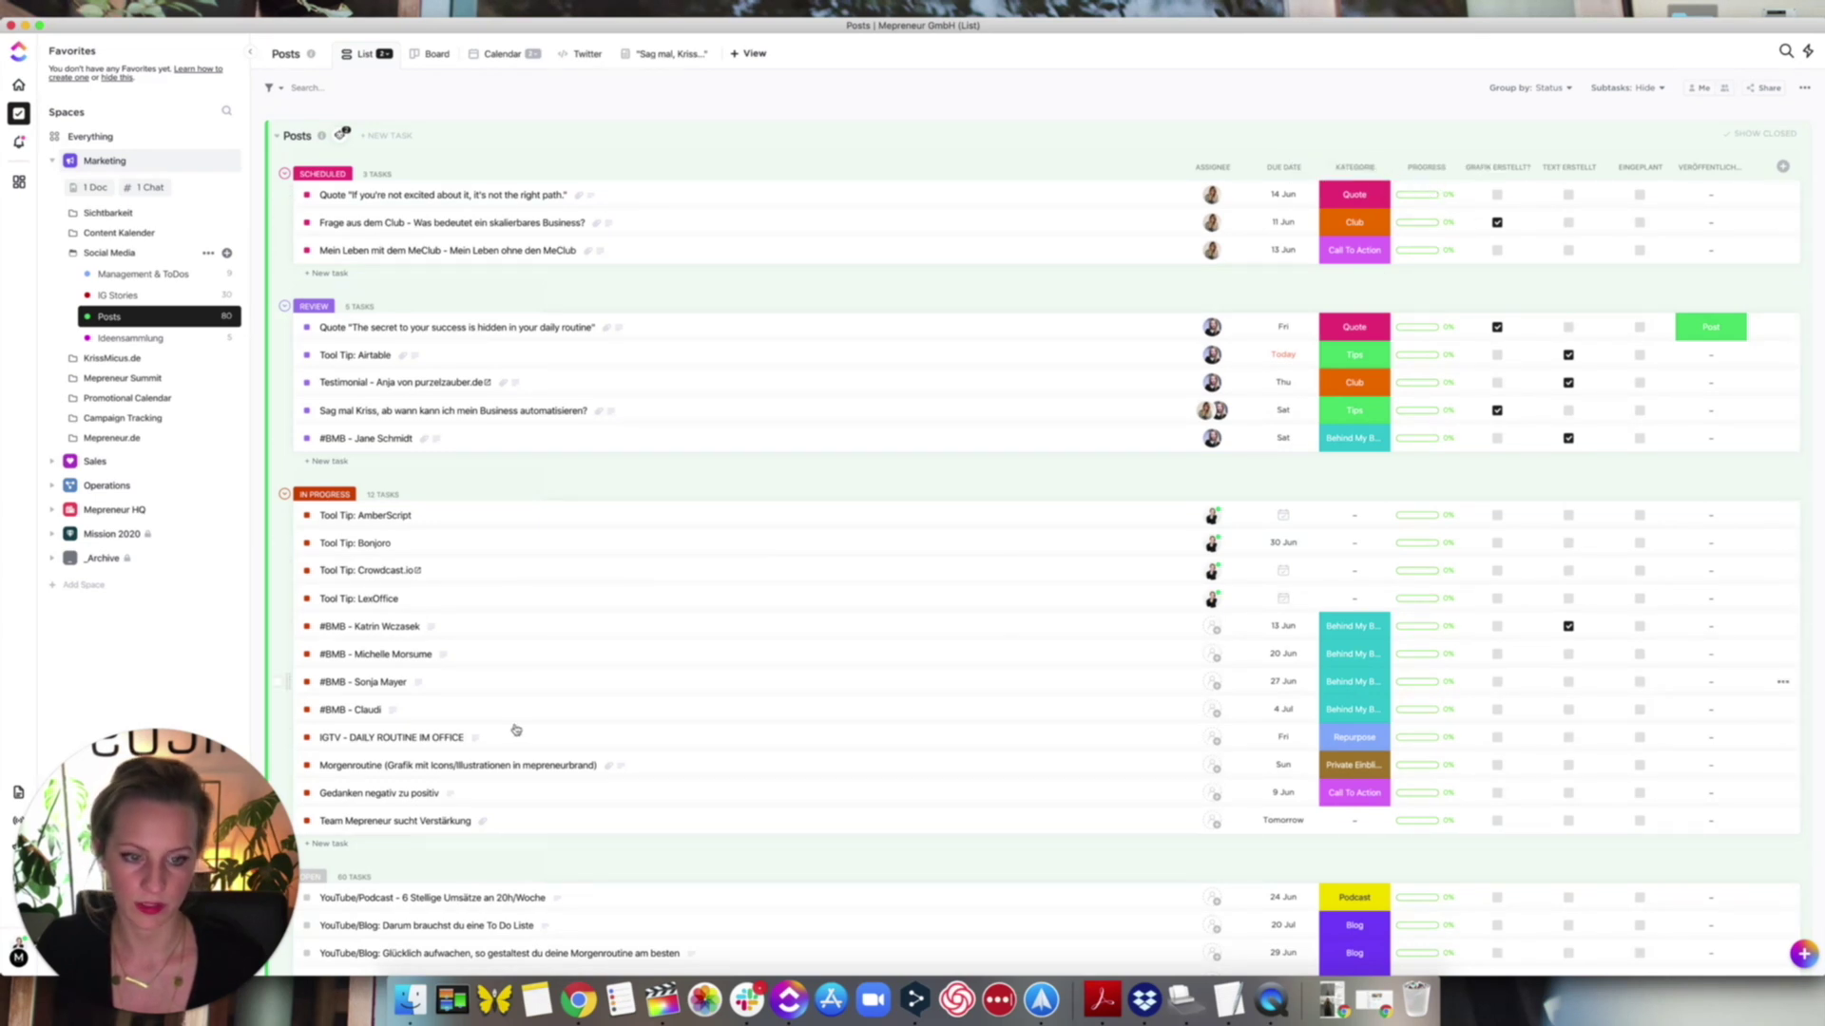
scroll(391, 890, down, 2)
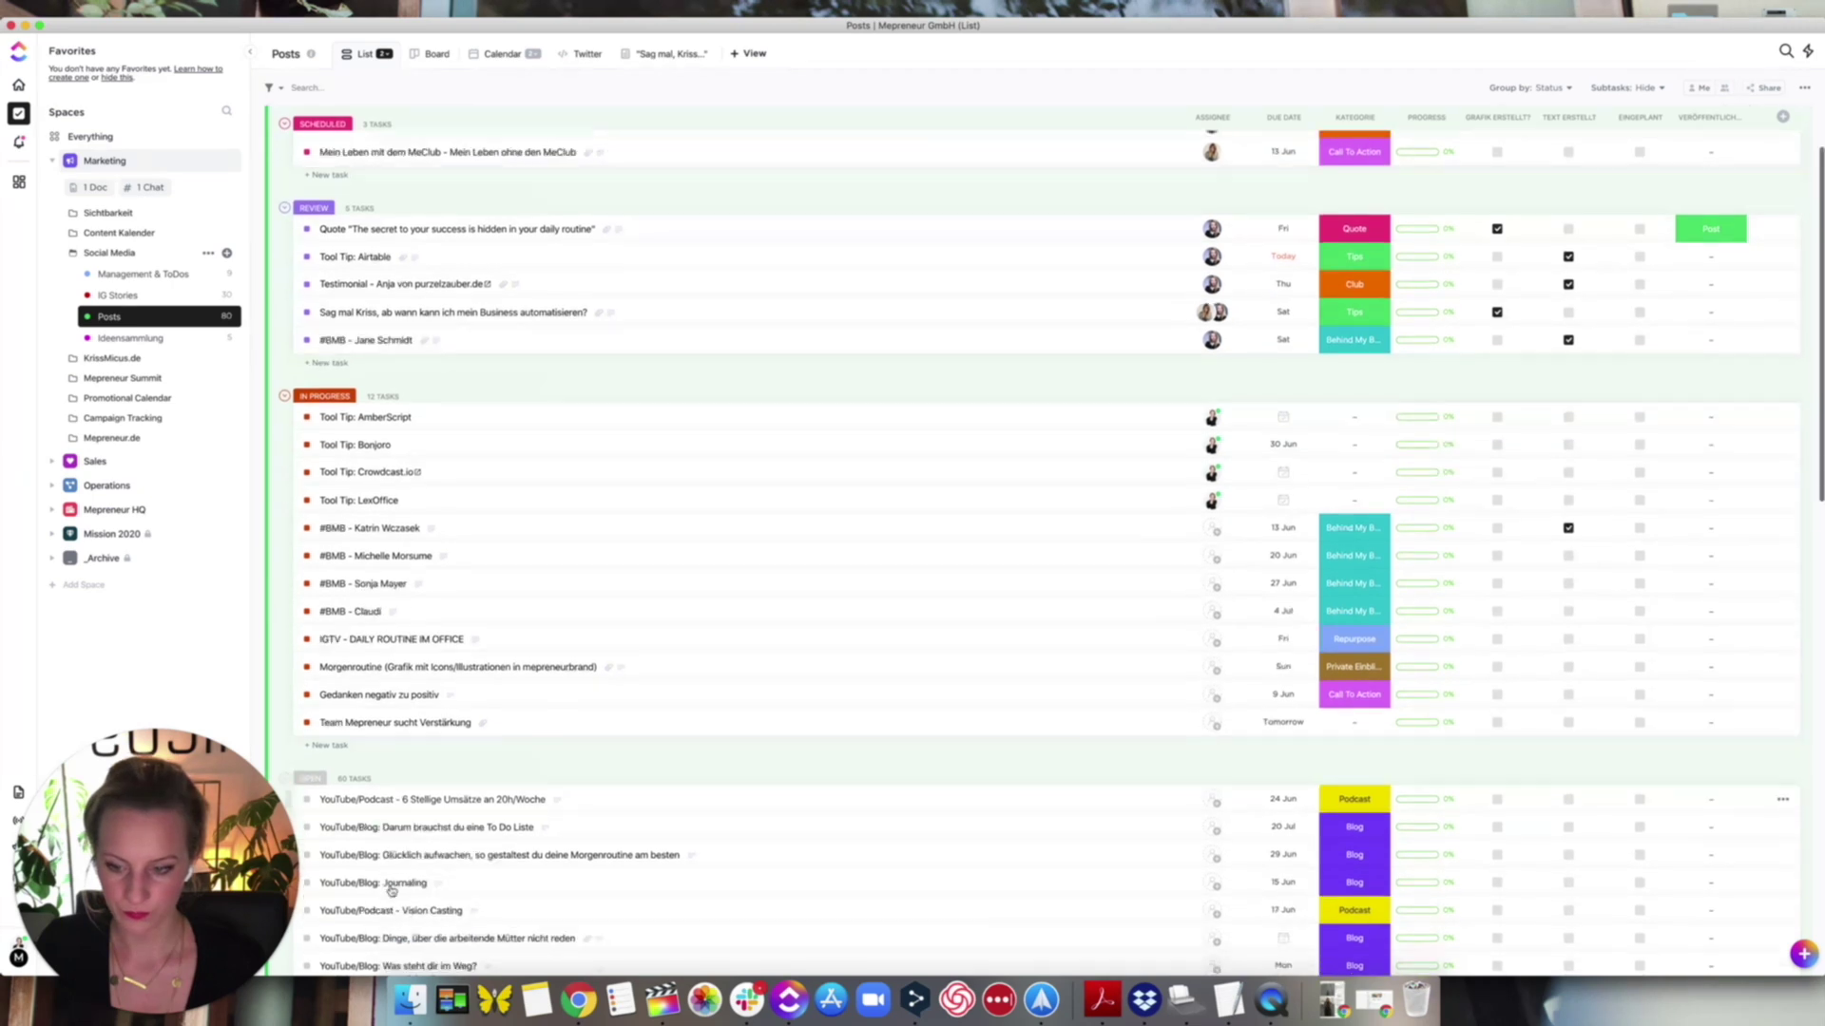
scroll(391, 890, down, 4)
scroll(570, 765, down, 4)
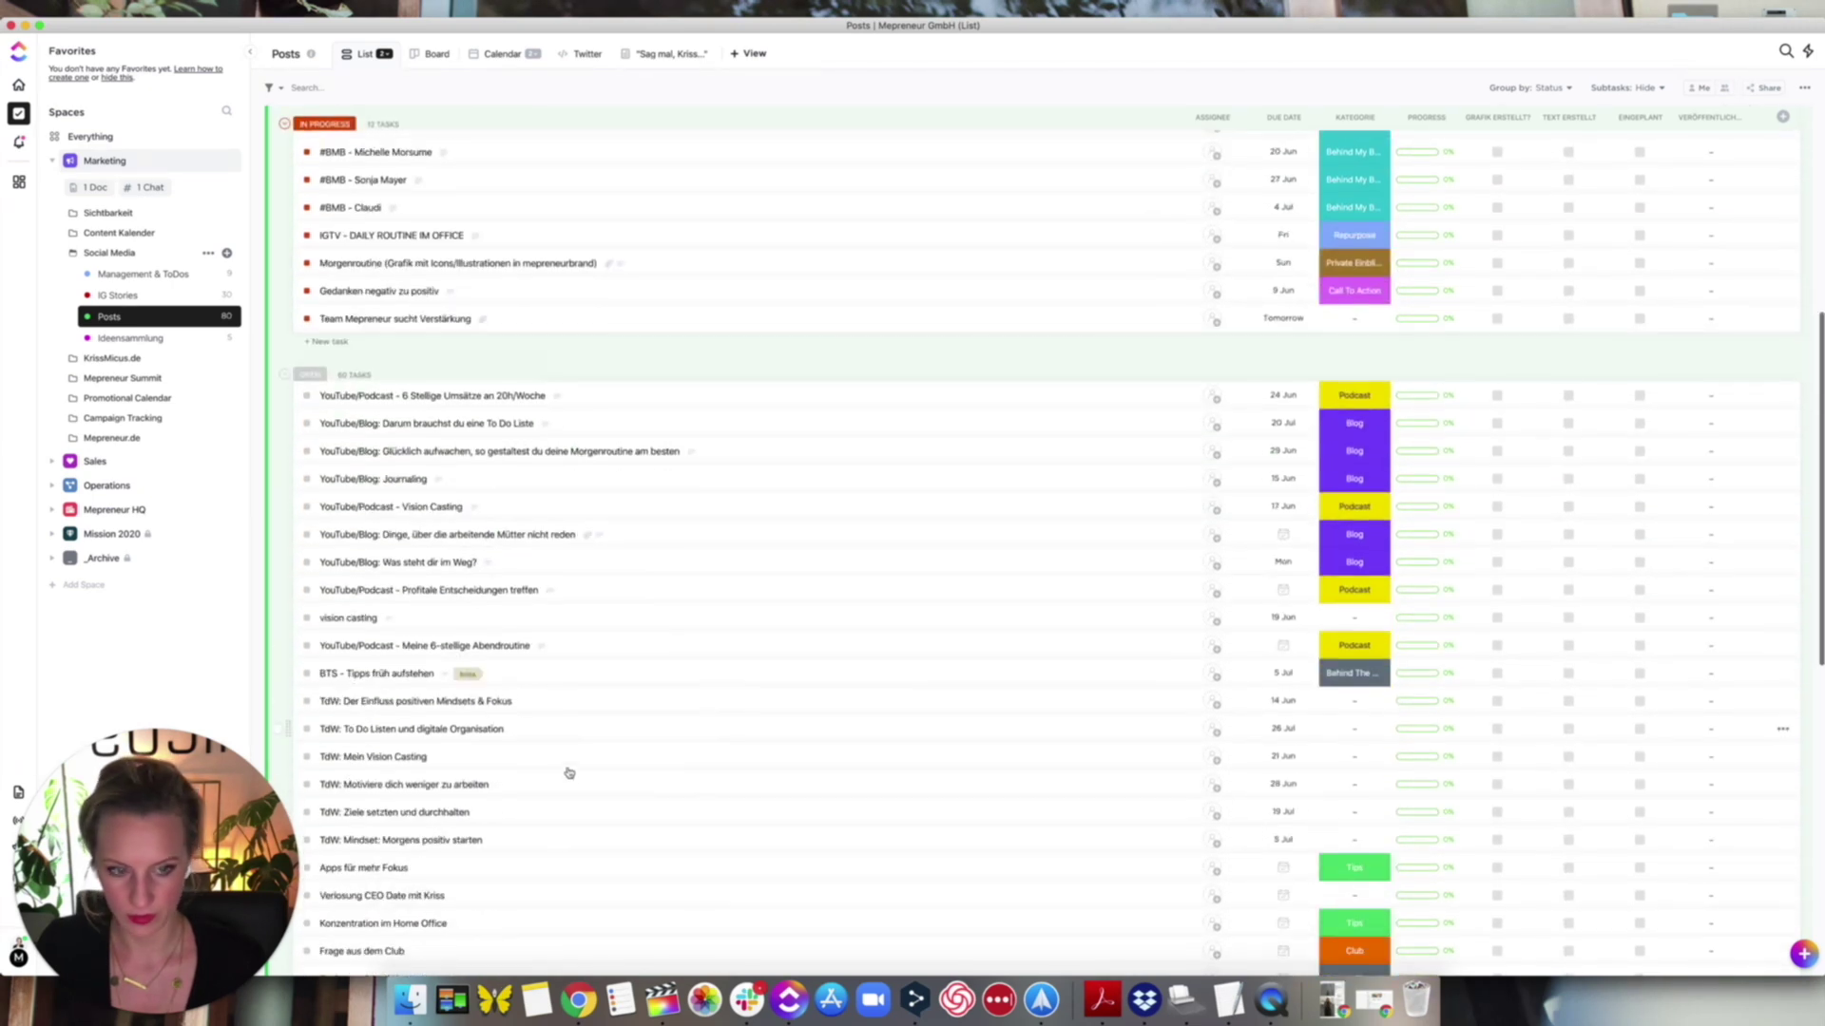
- Open the "TdW: To Do Listen und digitale Organisation" task to view its details and close it
click(386, 729)
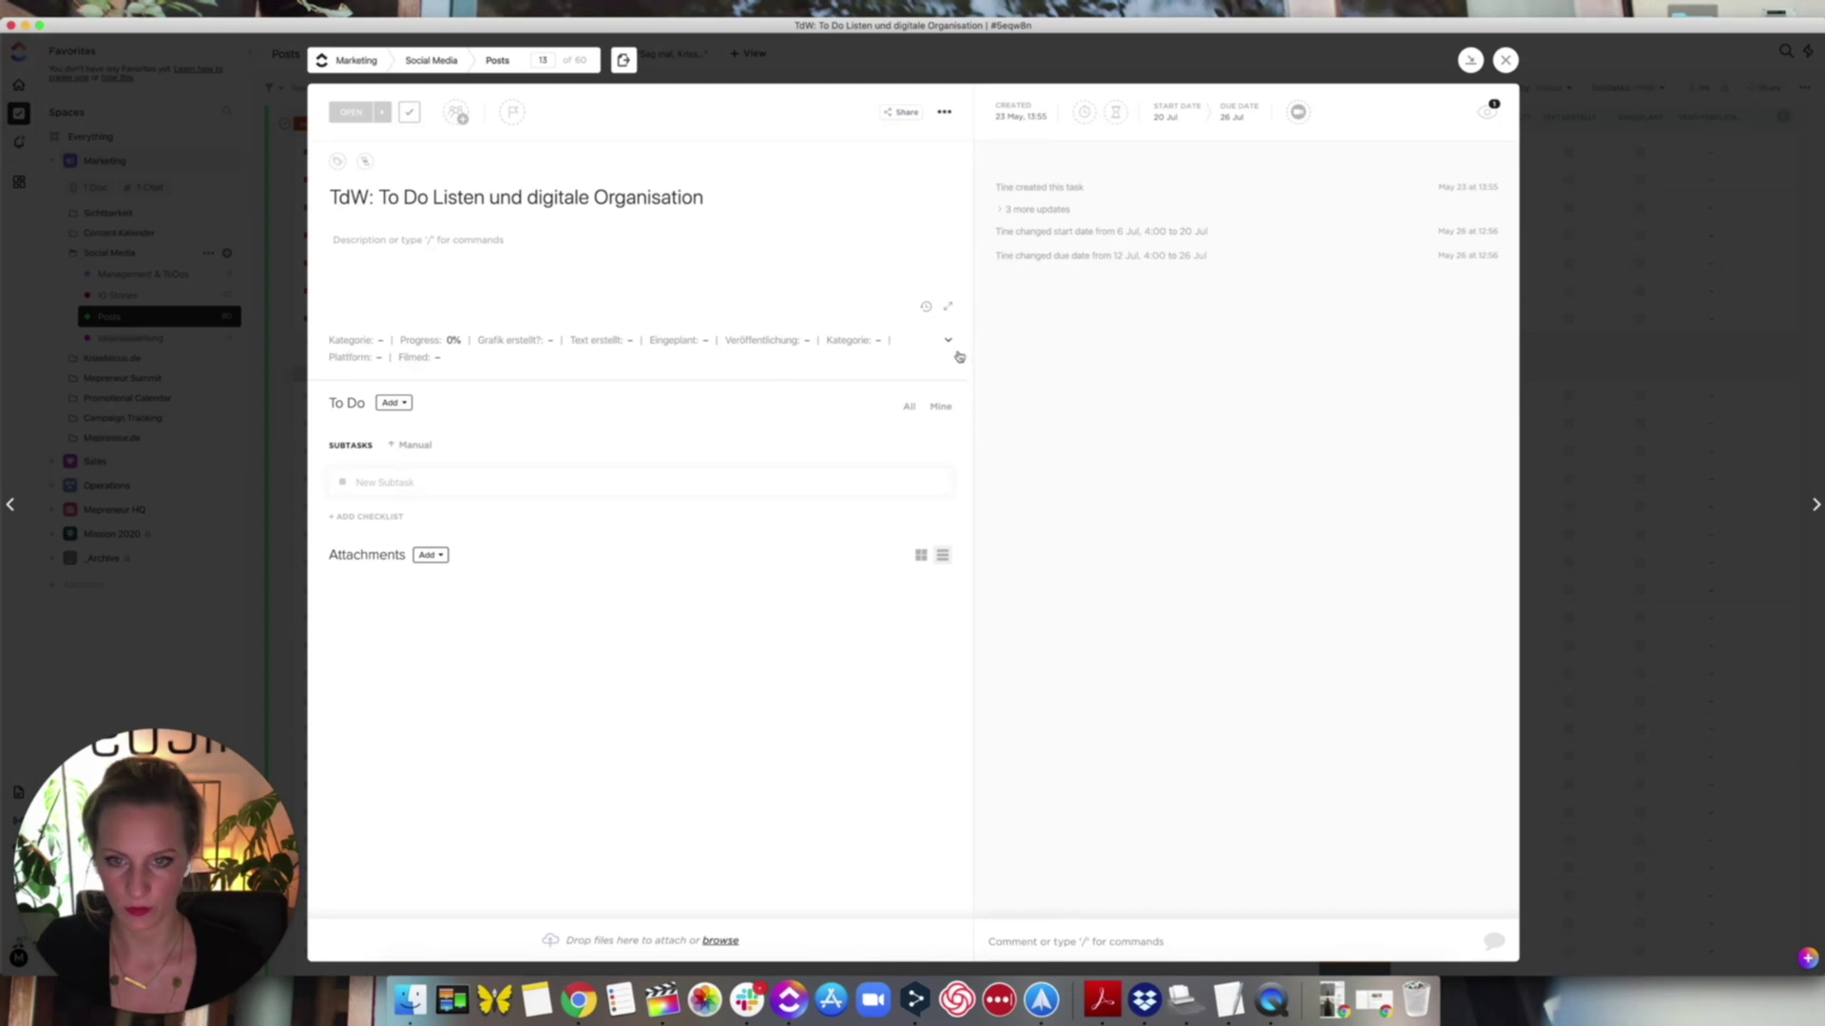
click(1506, 59)
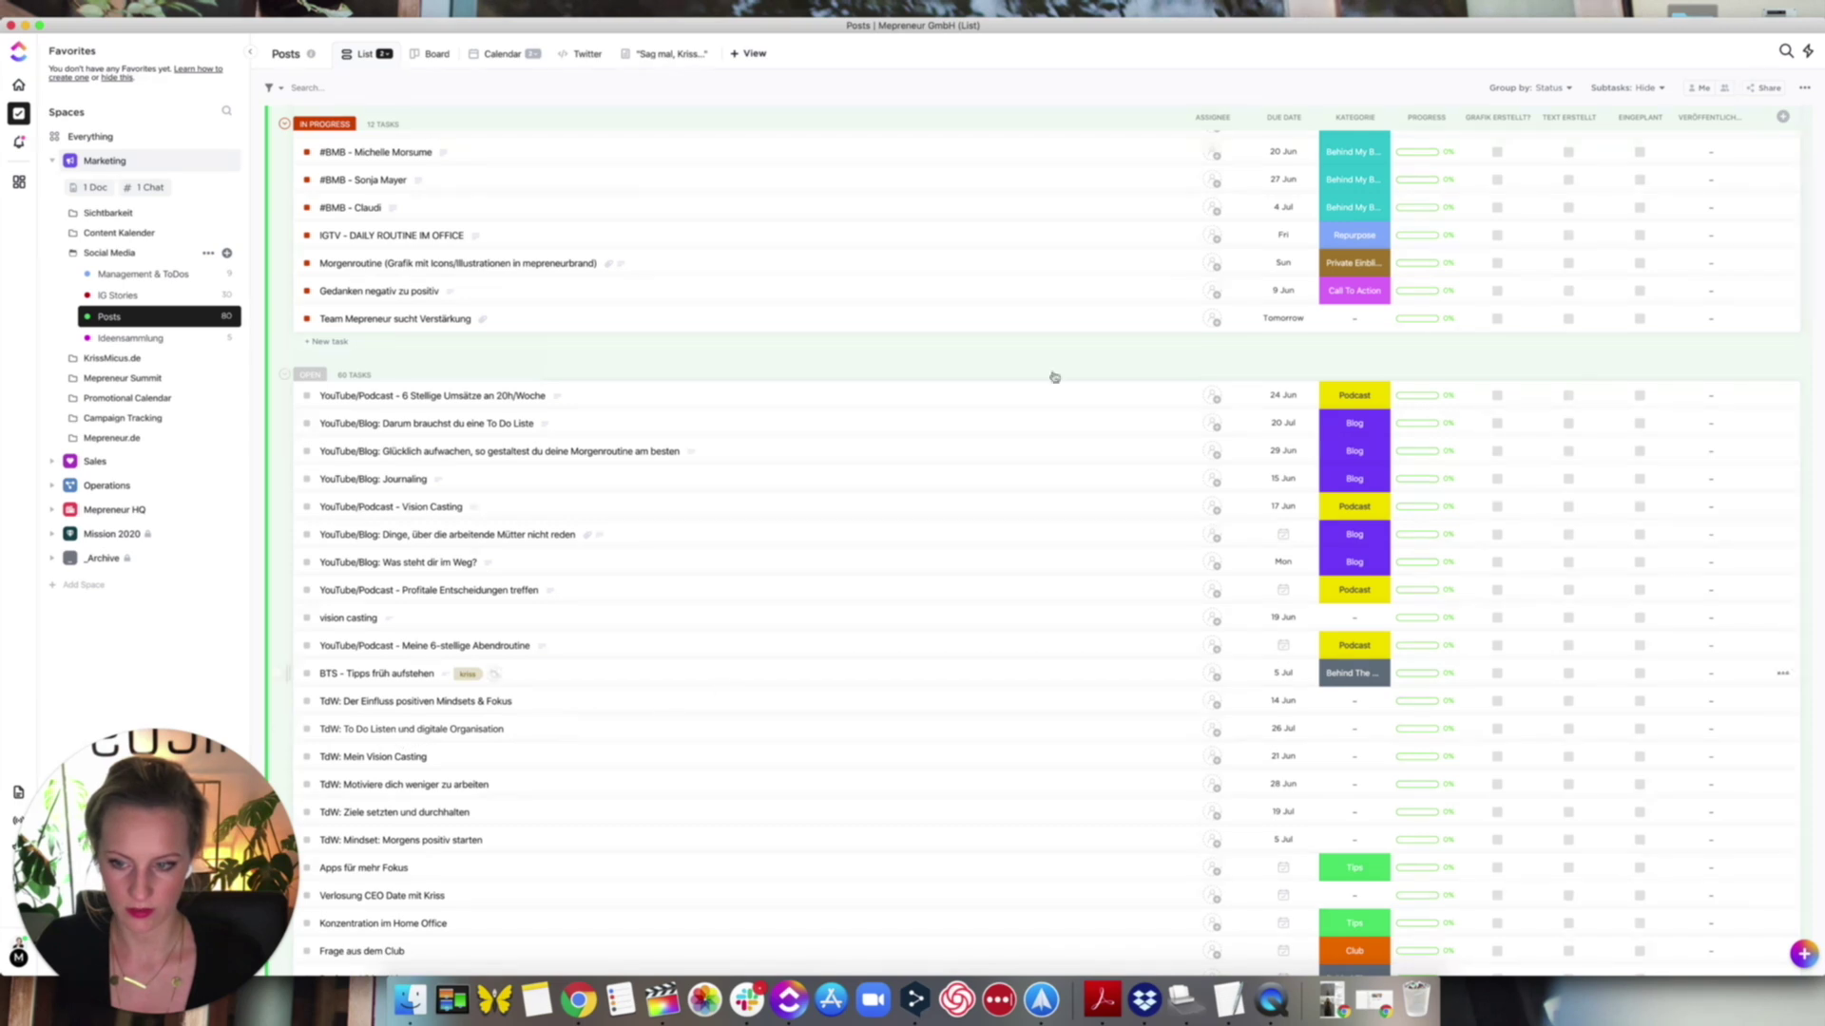
scroll(1149, 501, up, 5)
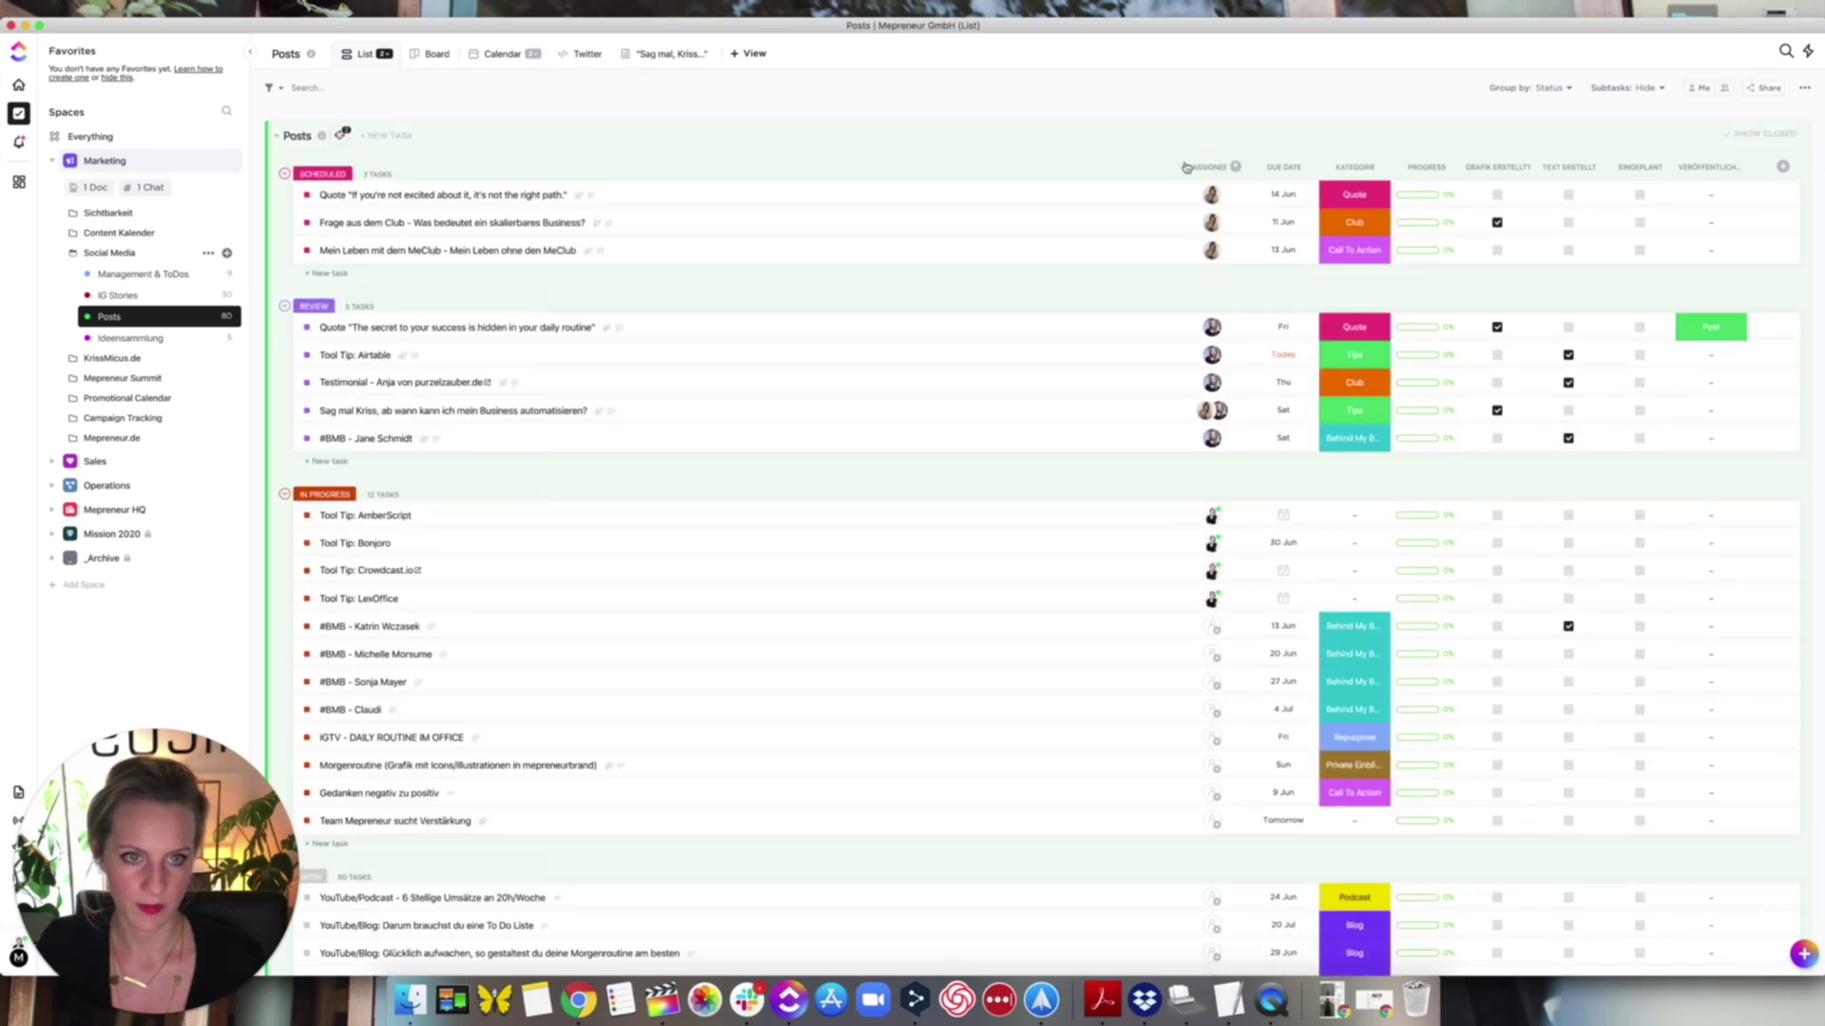
- Examine the Posts columns and the Kategorie options offered for the "YouTube/Podcast - Vision Casting" task without changing its category
drag(1184, 167, 1009, 165)
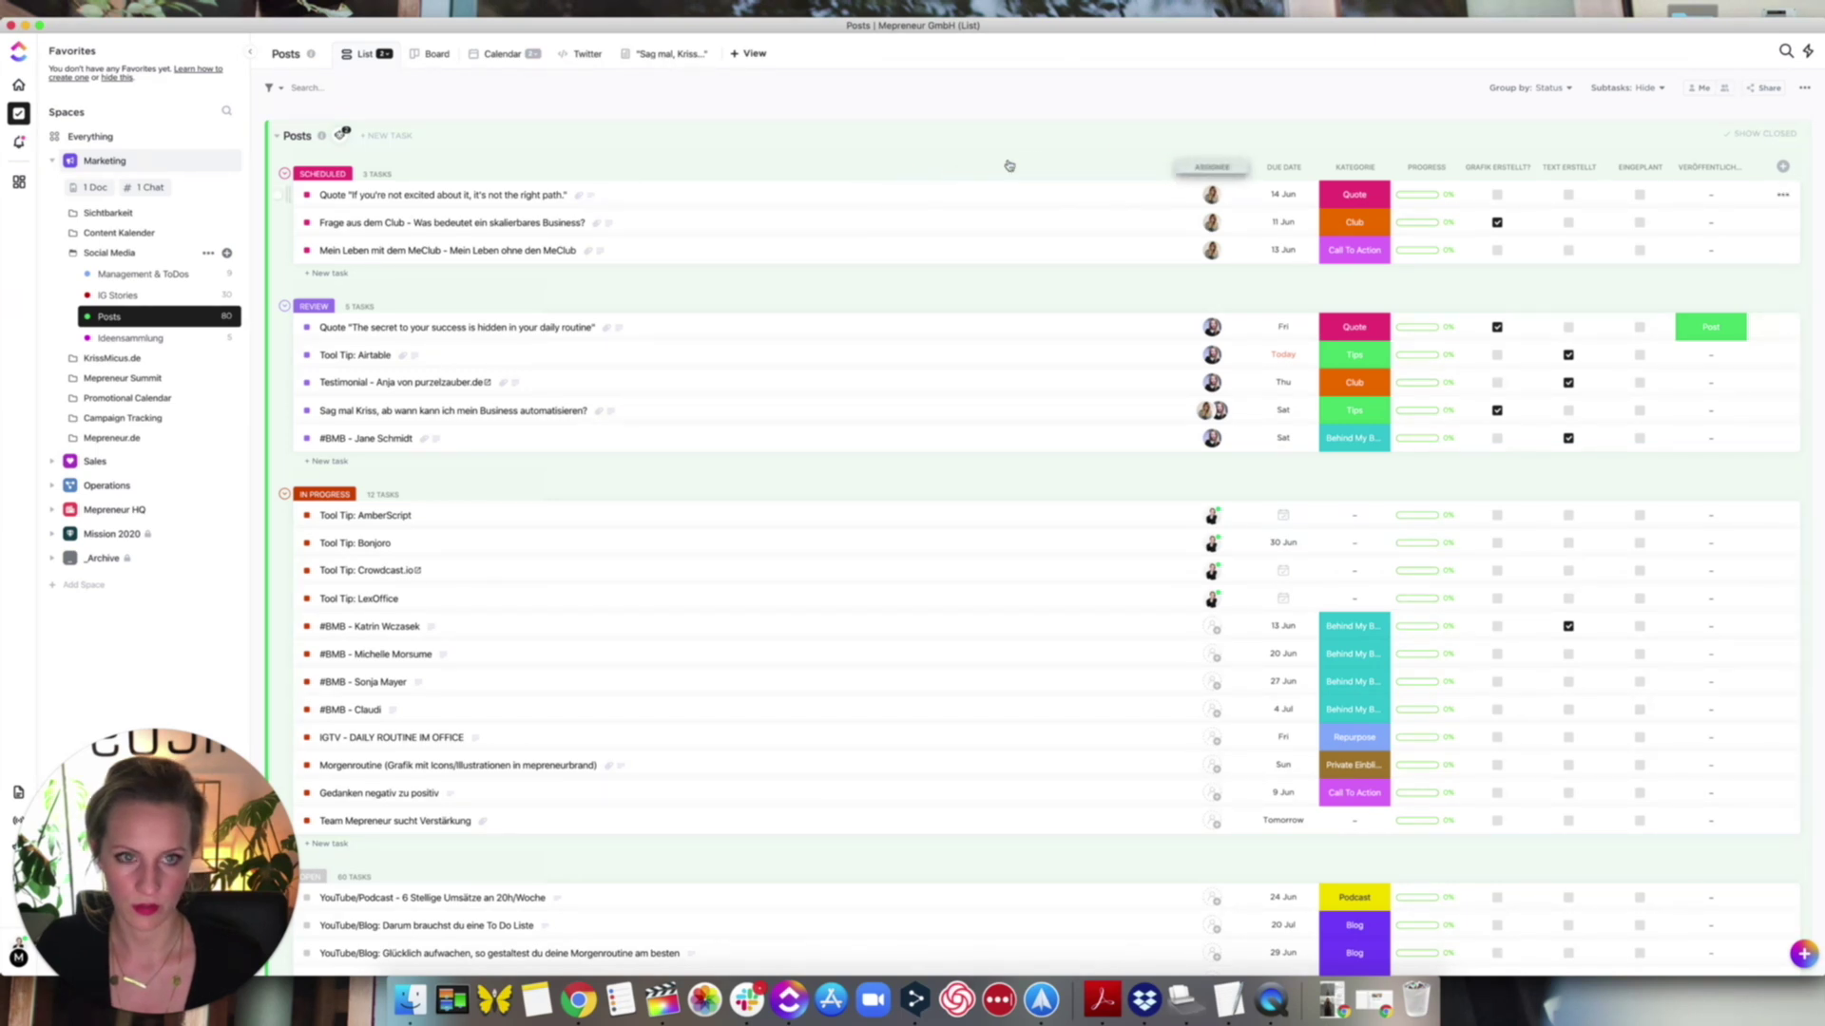
scroll(884, 326, down, 5)
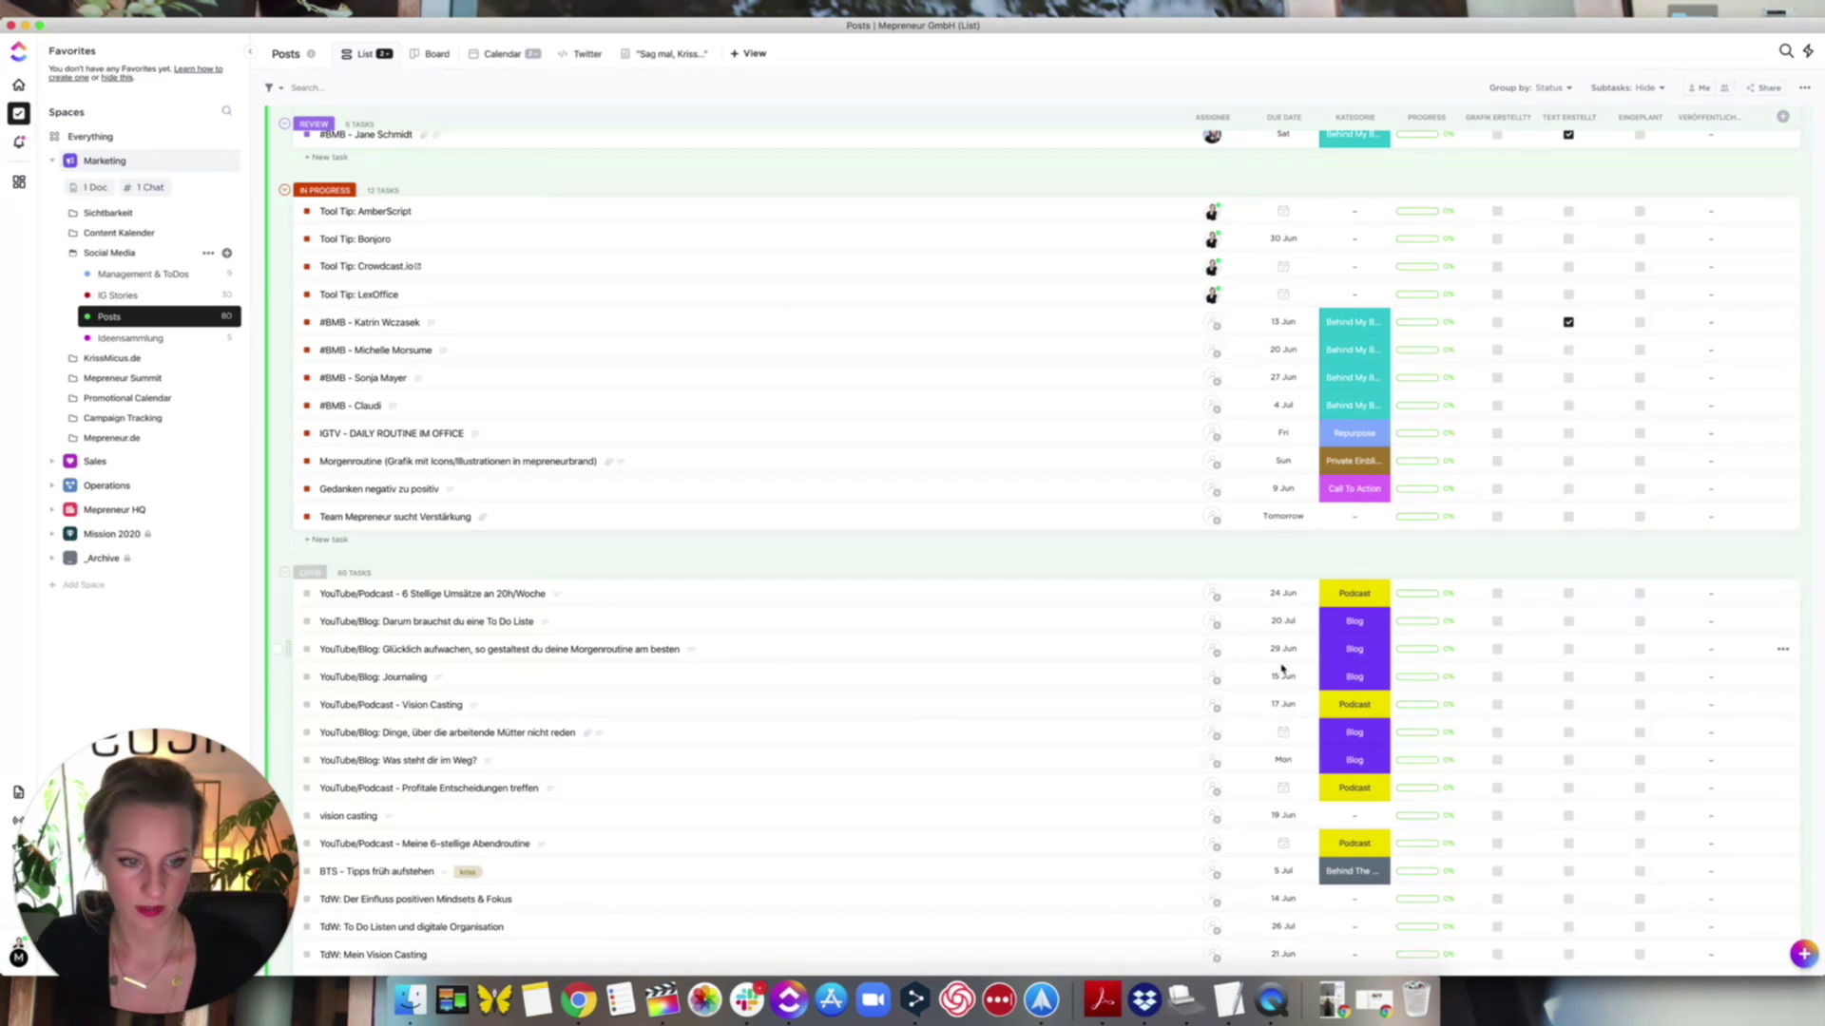
click(1354, 708)
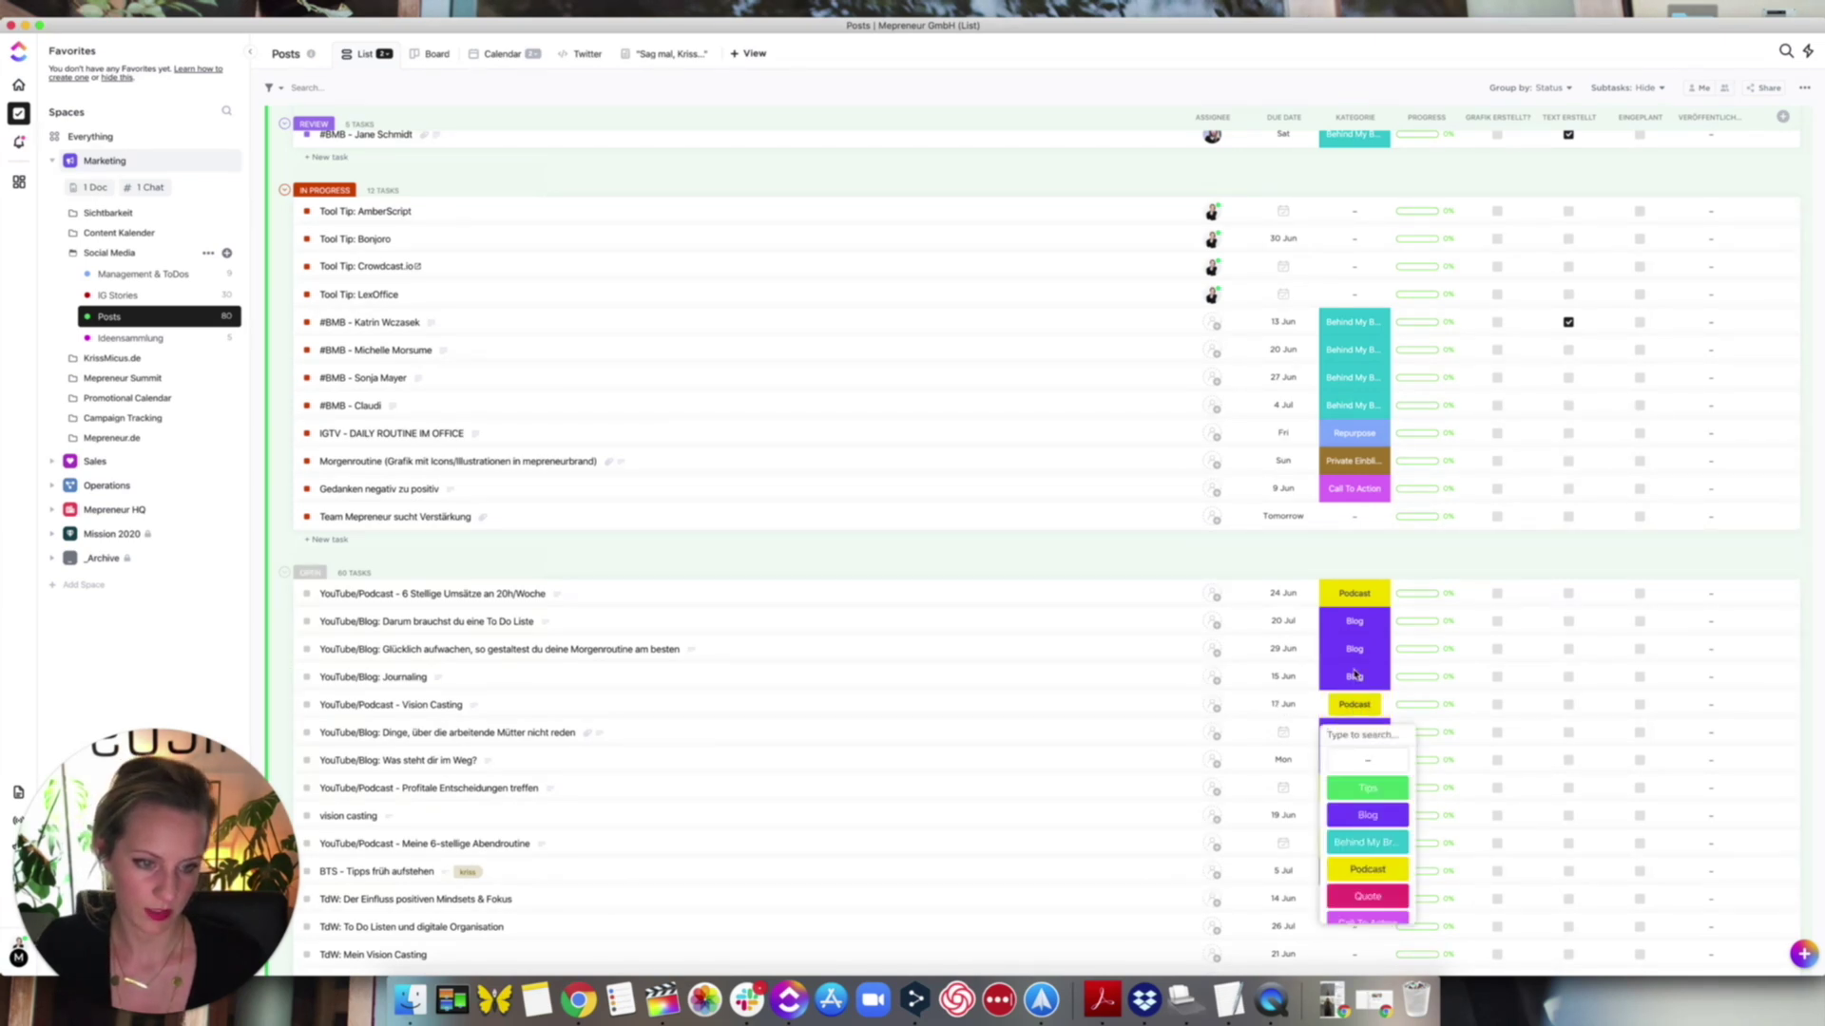
click(1354, 675)
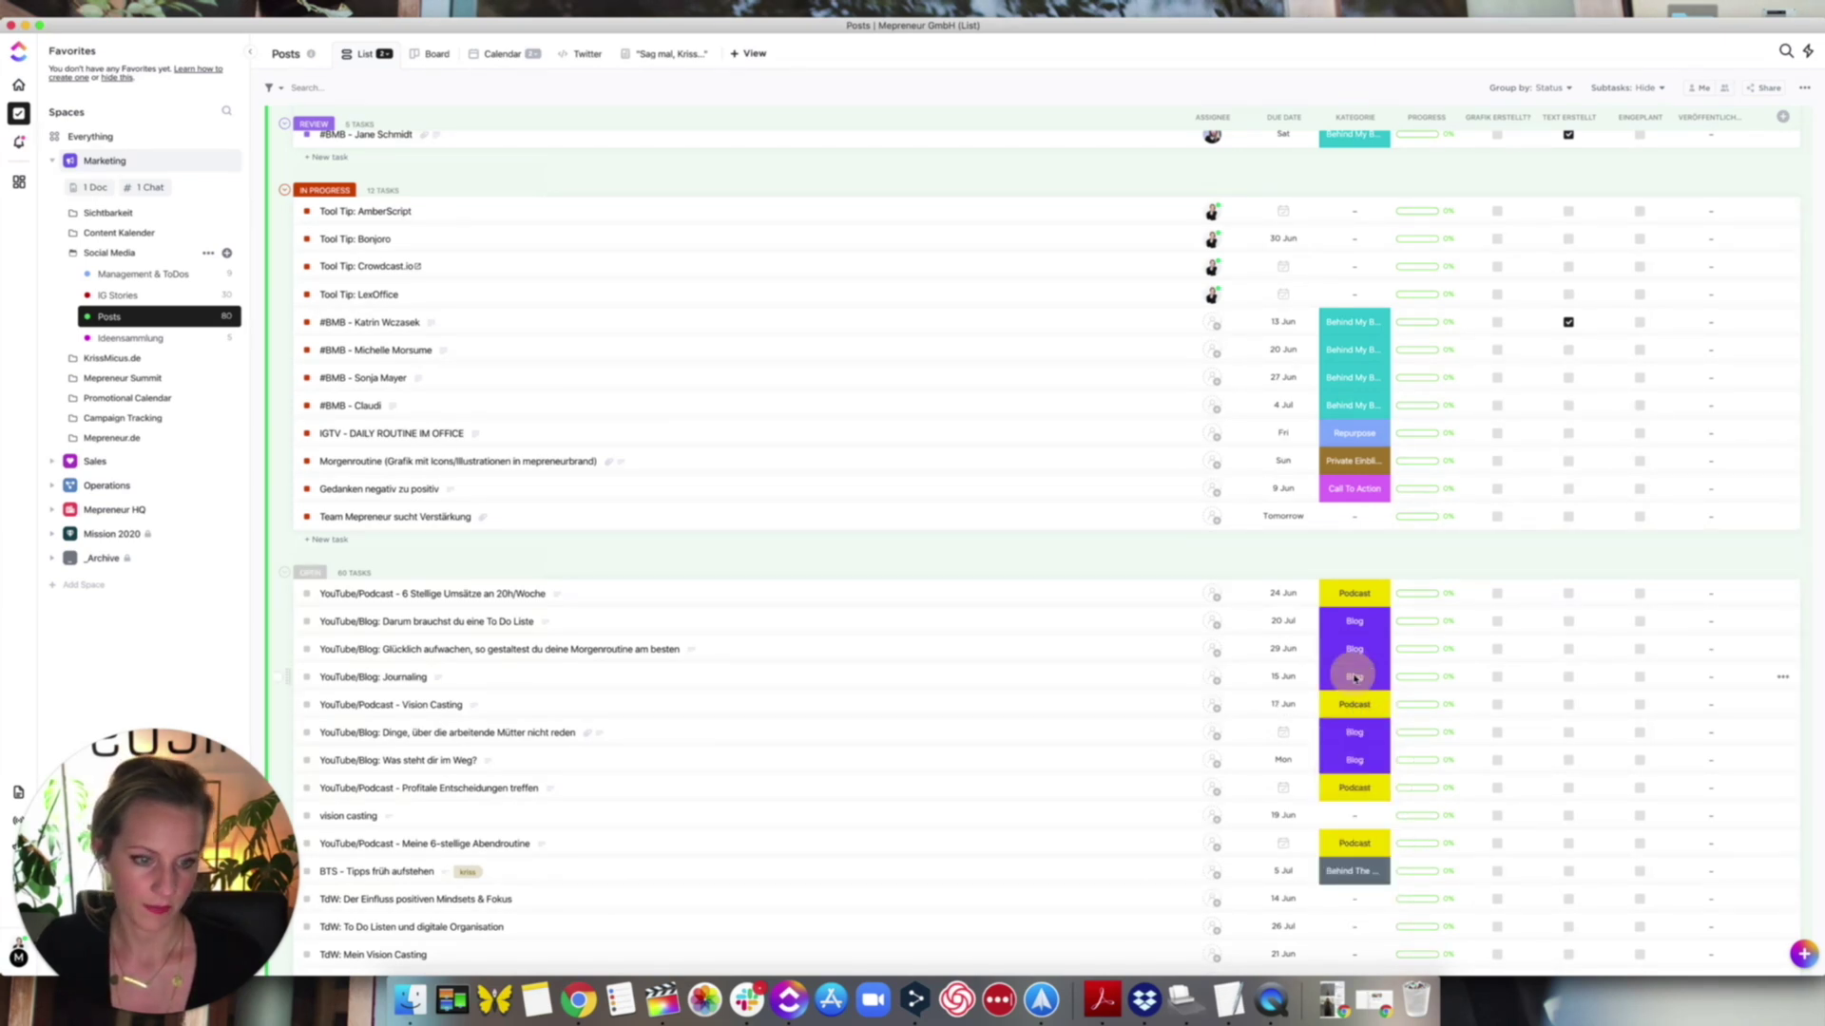
scroll(1357, 686, down, 3)
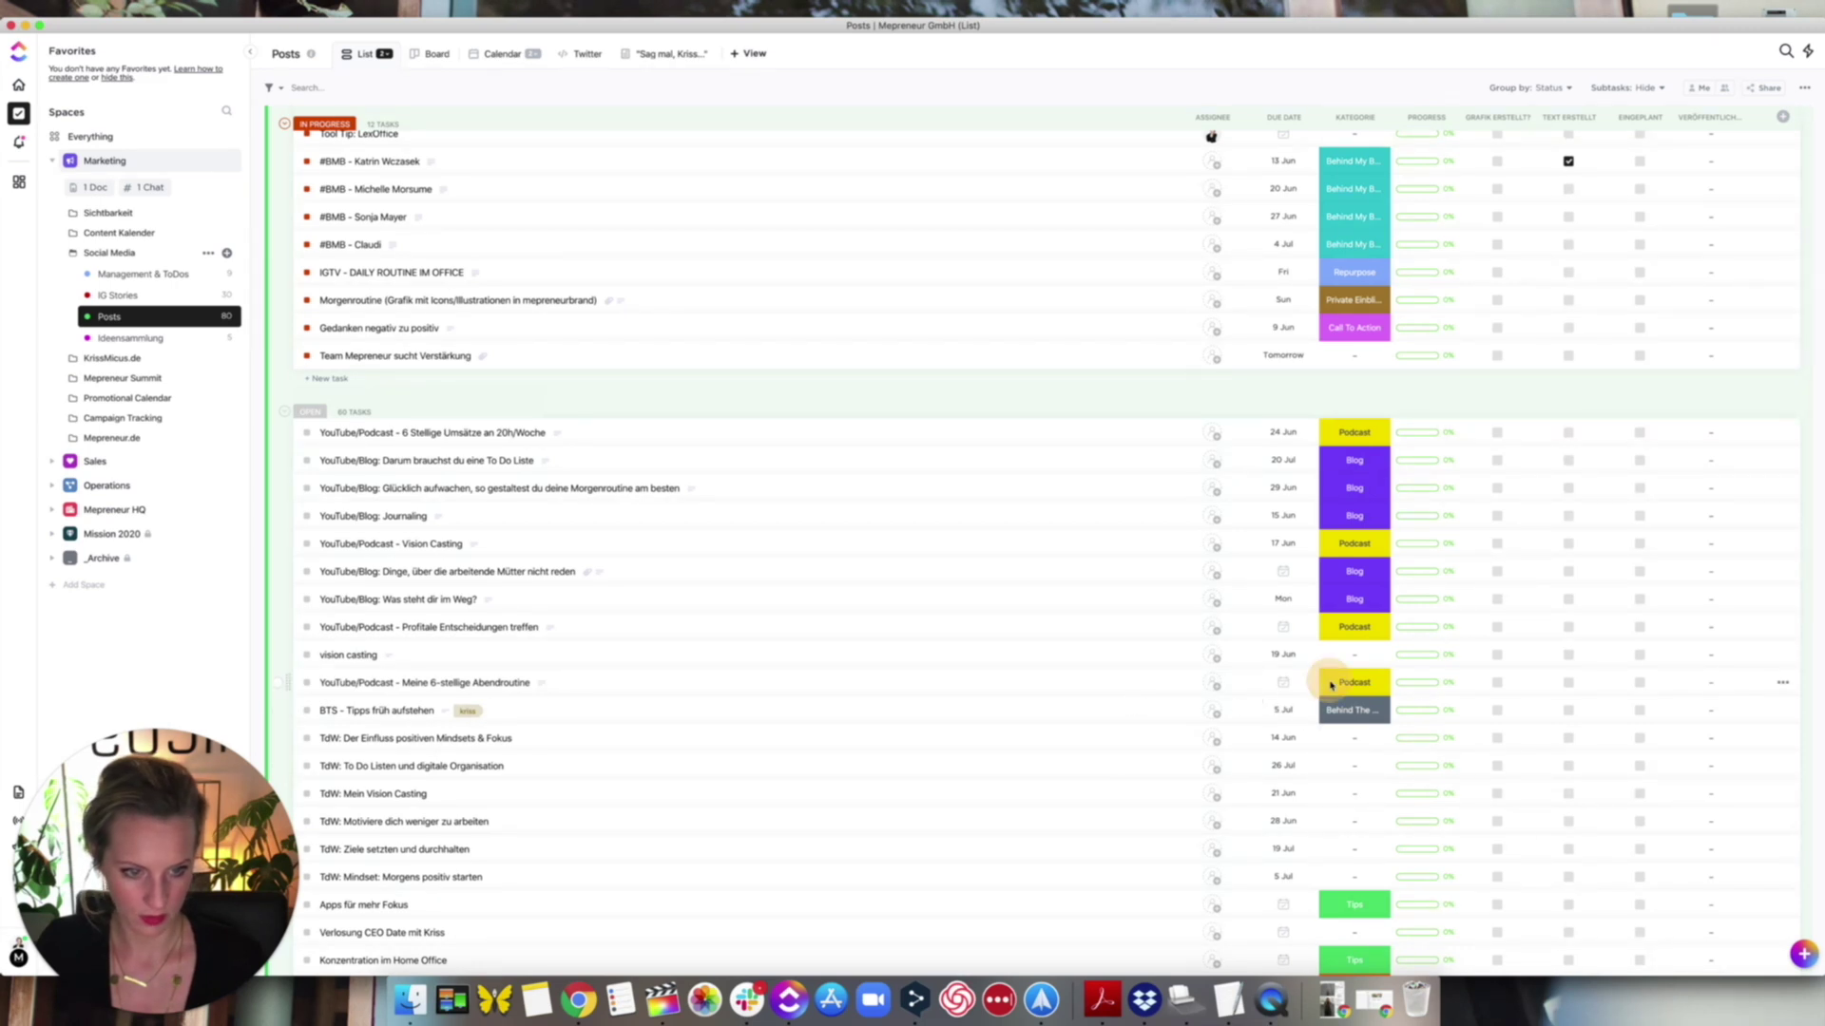
- Try to add a red Youtube option to the Kategorie field, starting from the "BTS - Tipps früh aufstehen" task, and leave the field editor
click(1355, 710)
scroll(1363, 836, up, 3)
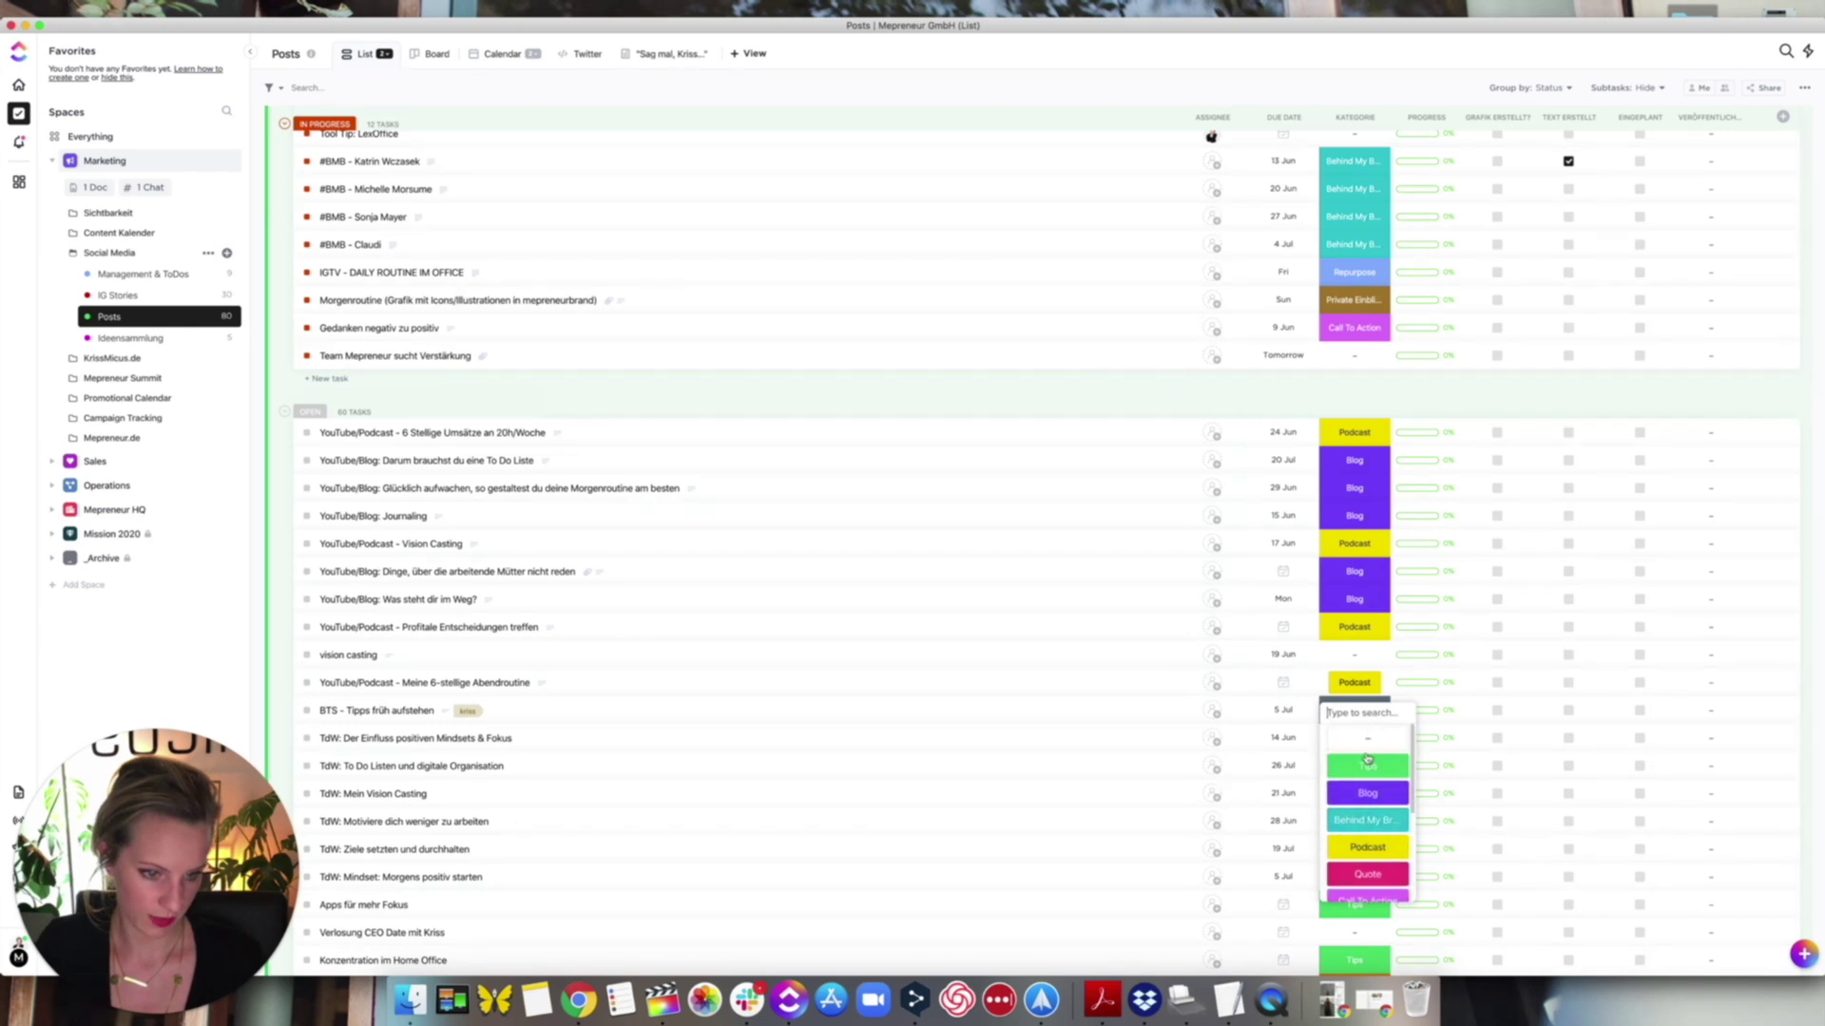
scroll(1366, 808, down, 5)
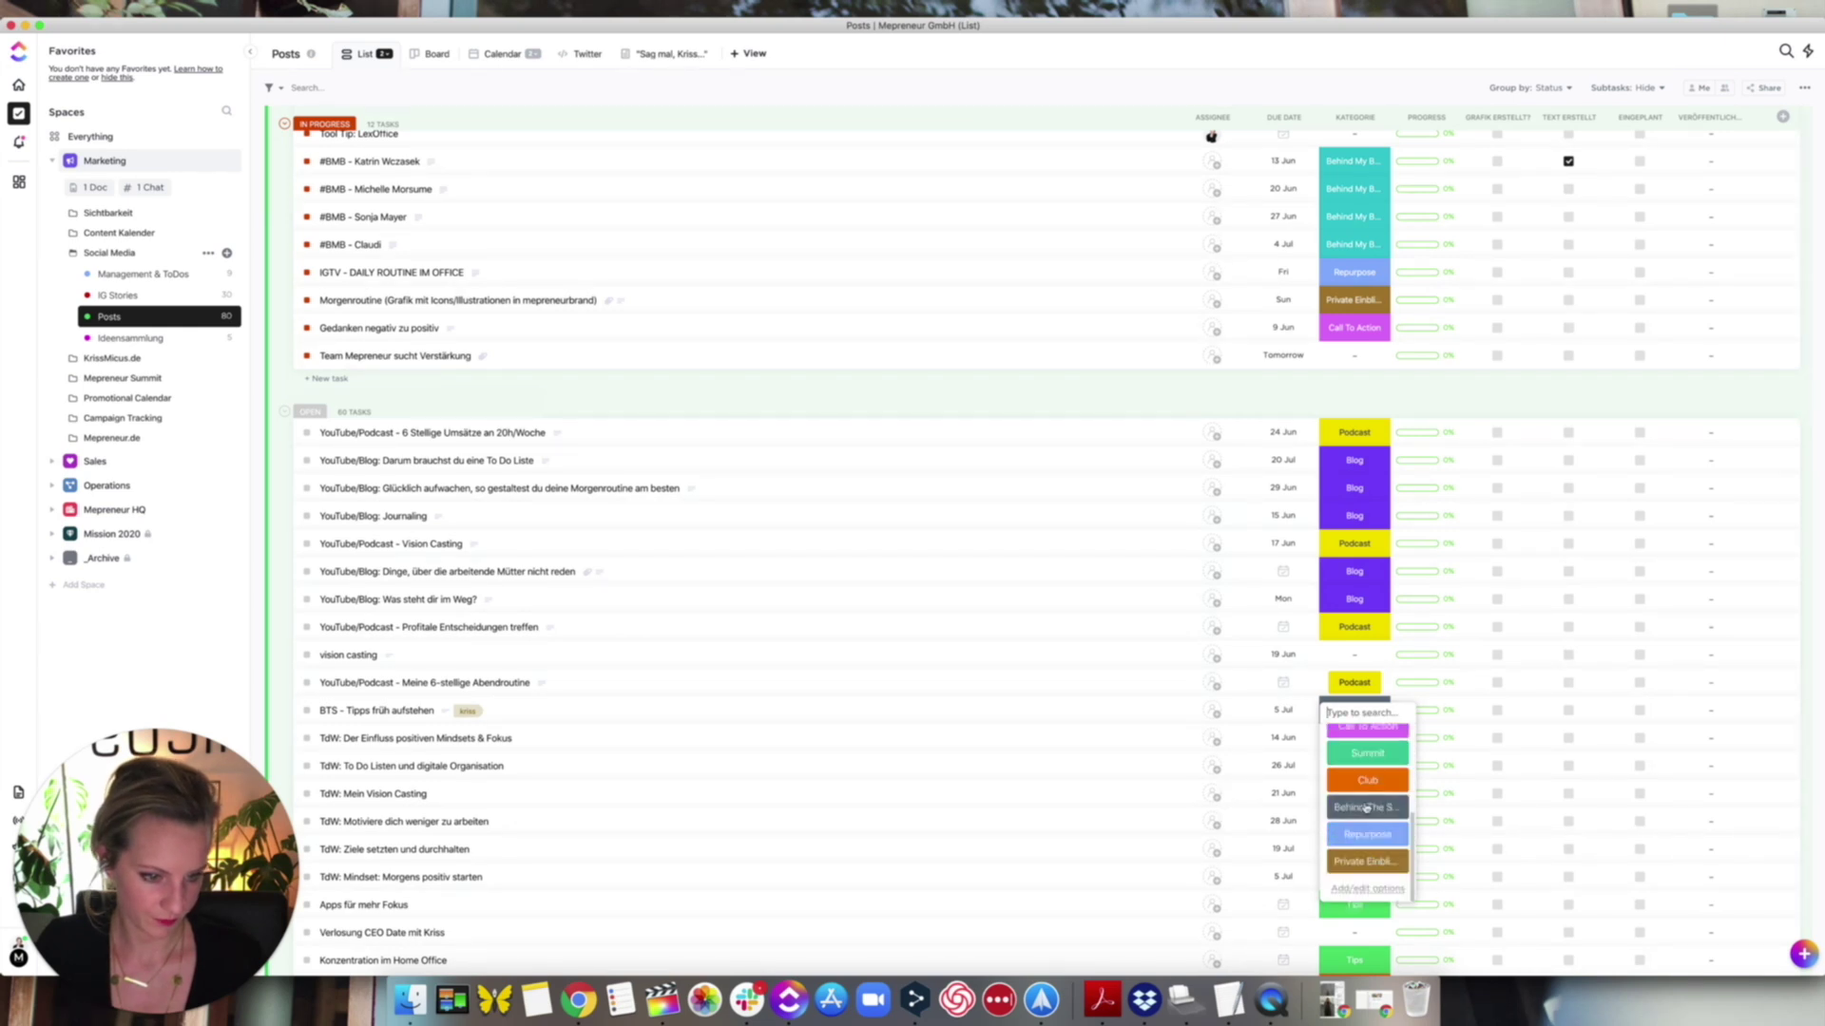
click(1365, 890)
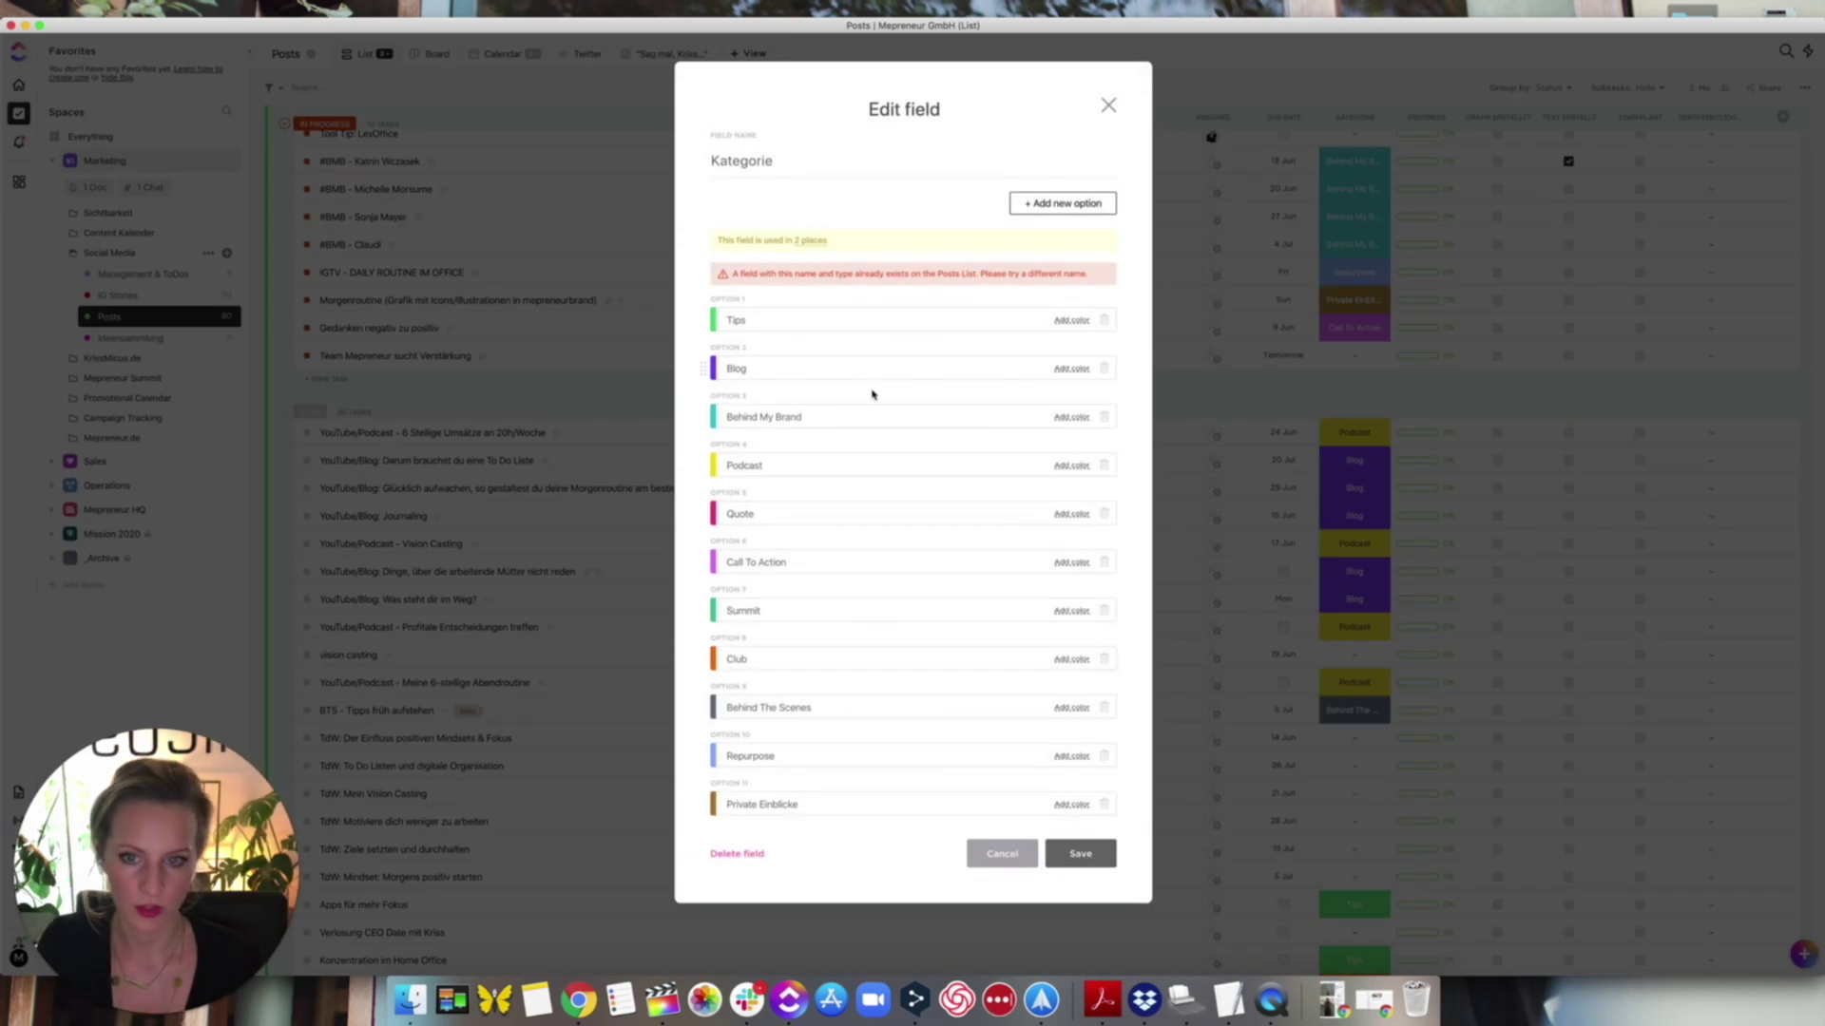
click(1062, 202)
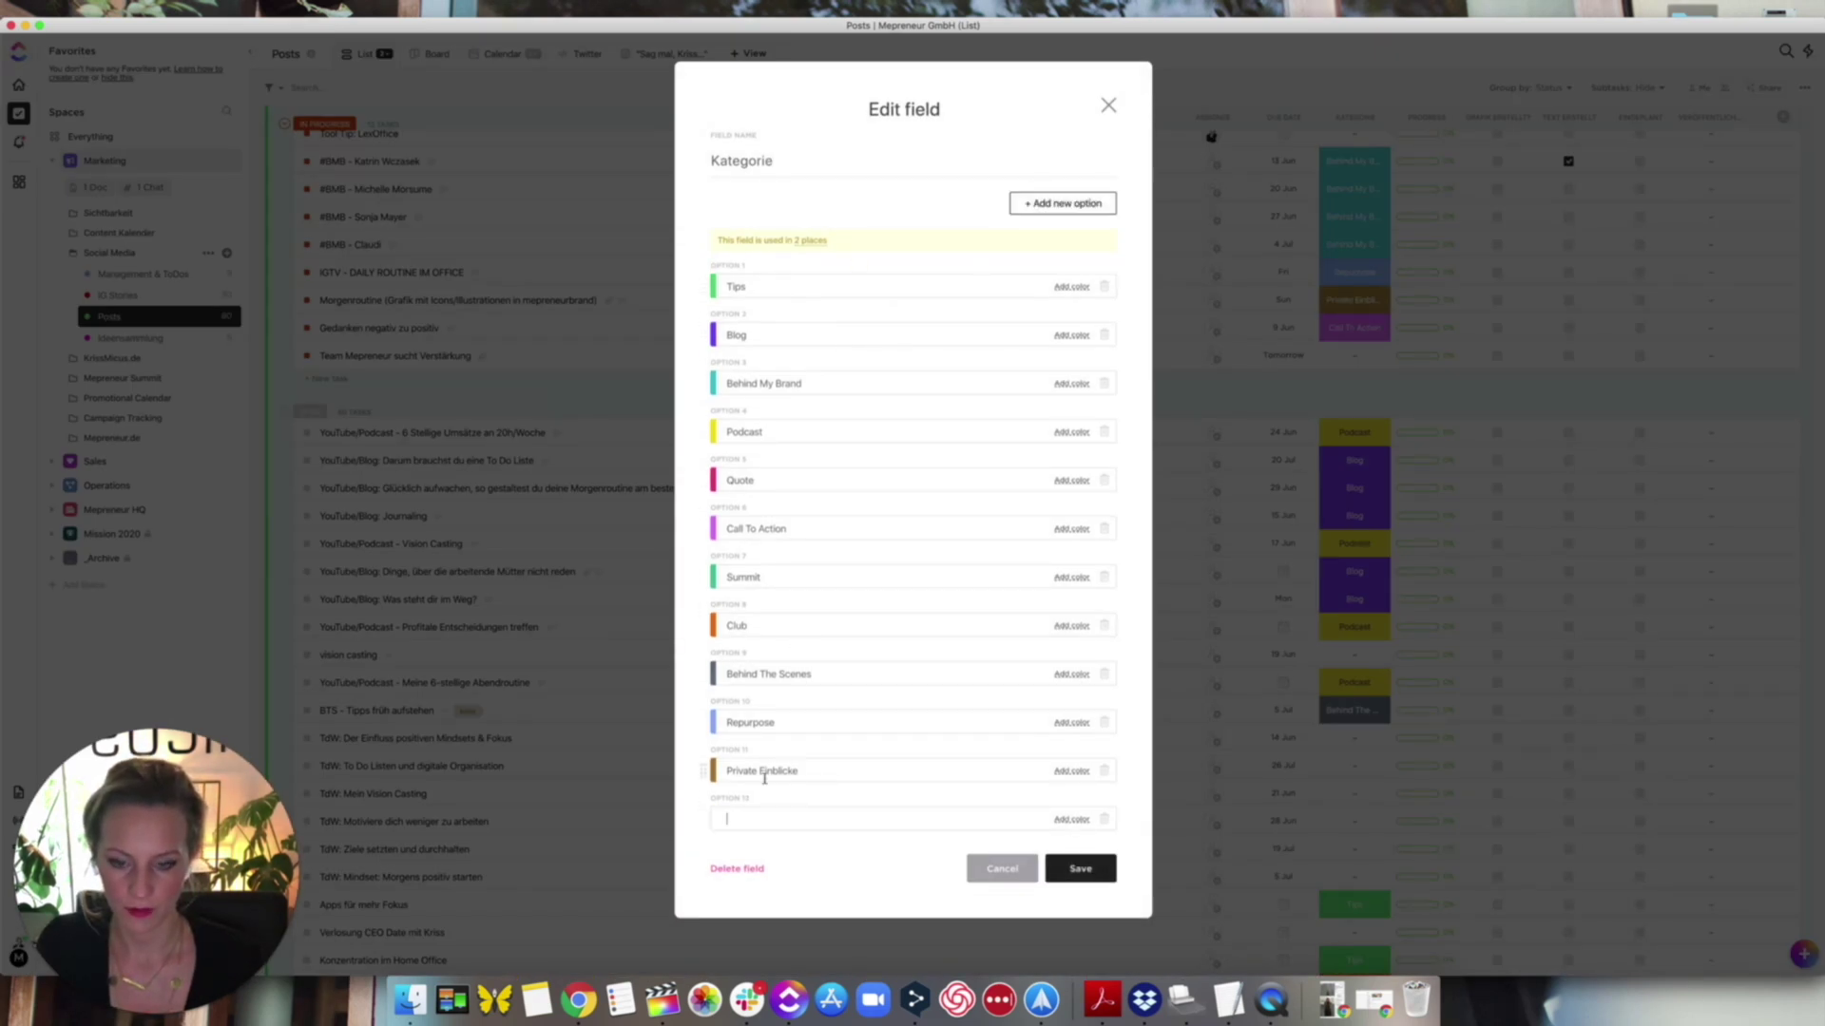
text(Youtube)
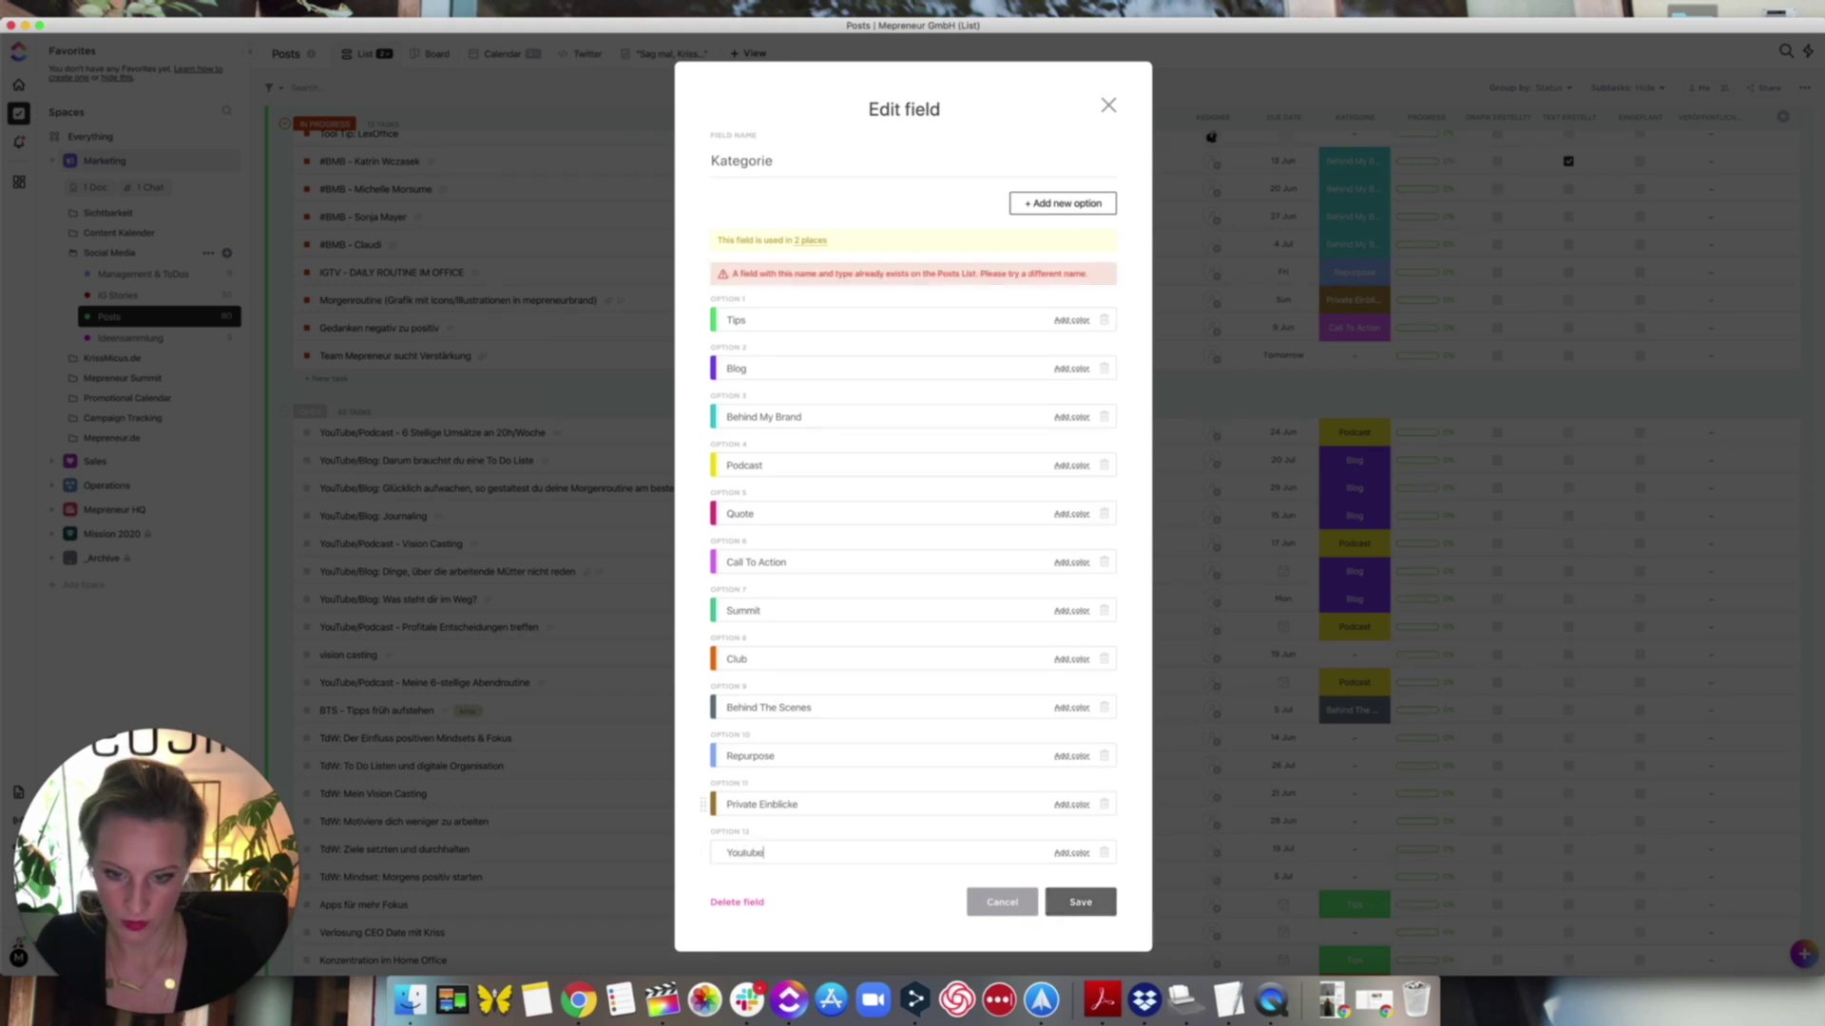
click(1088, 854)
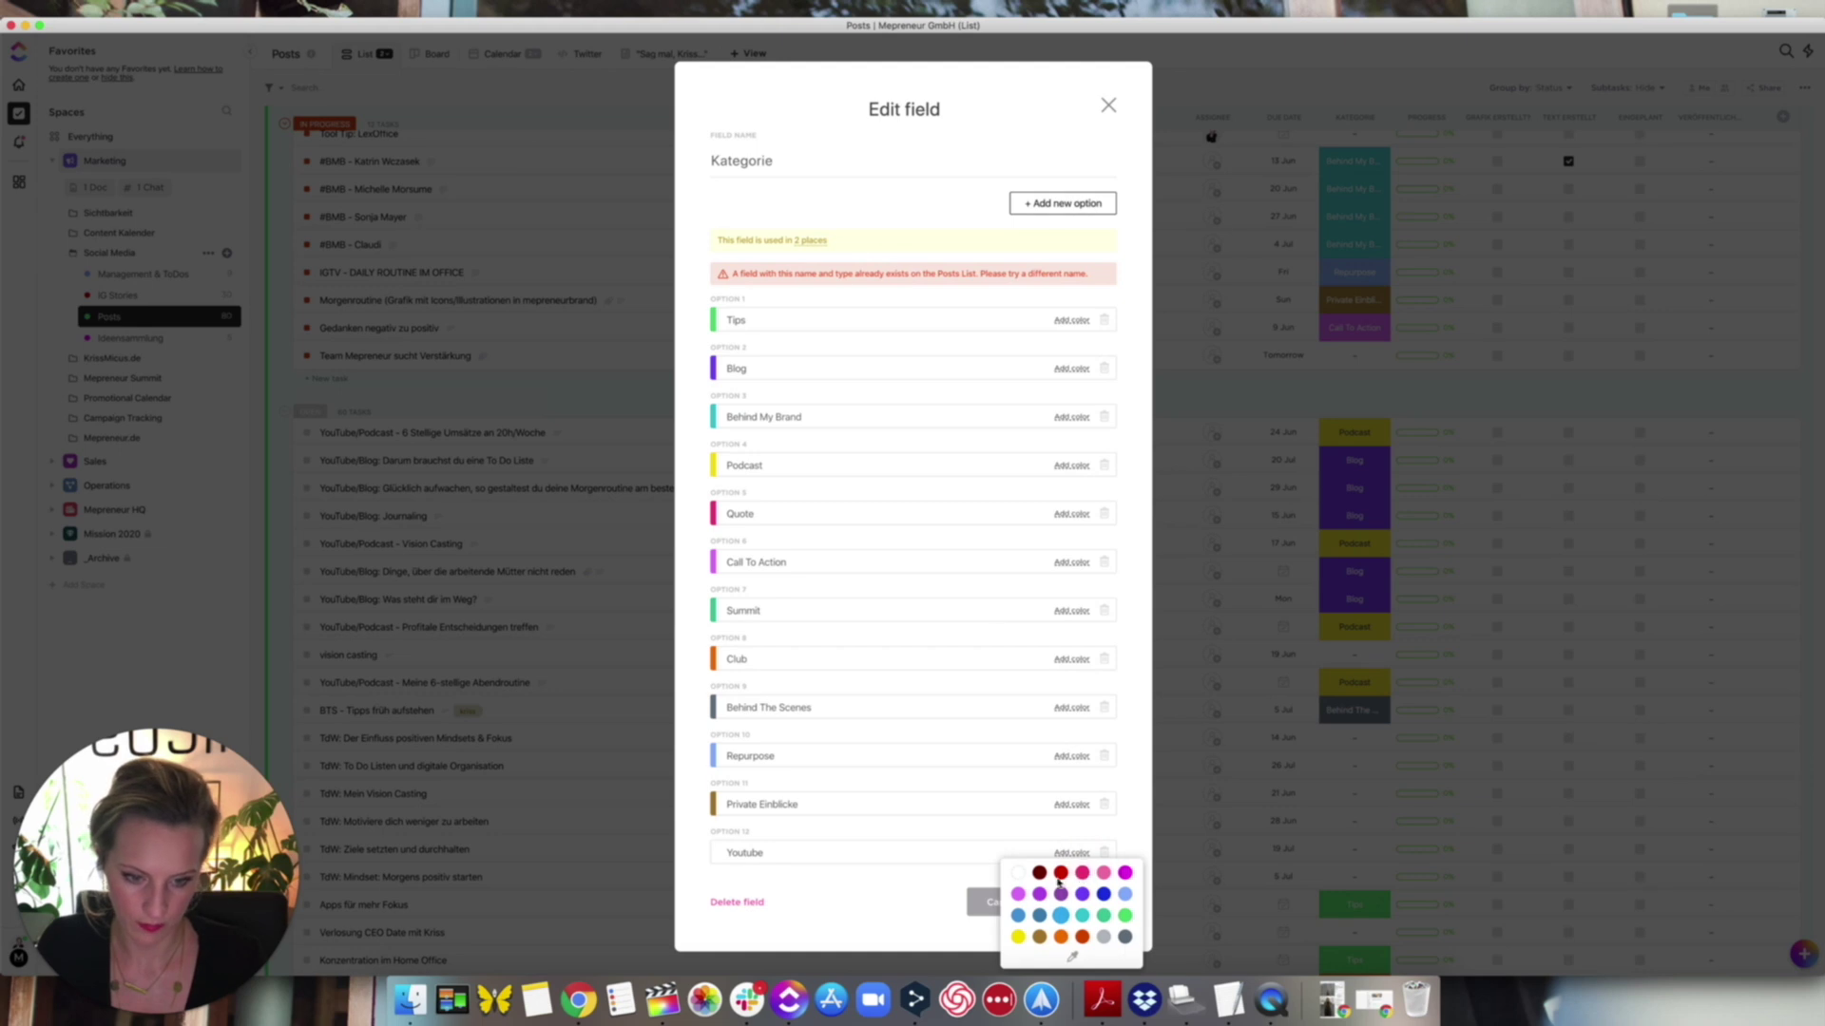
click(1060, 873)
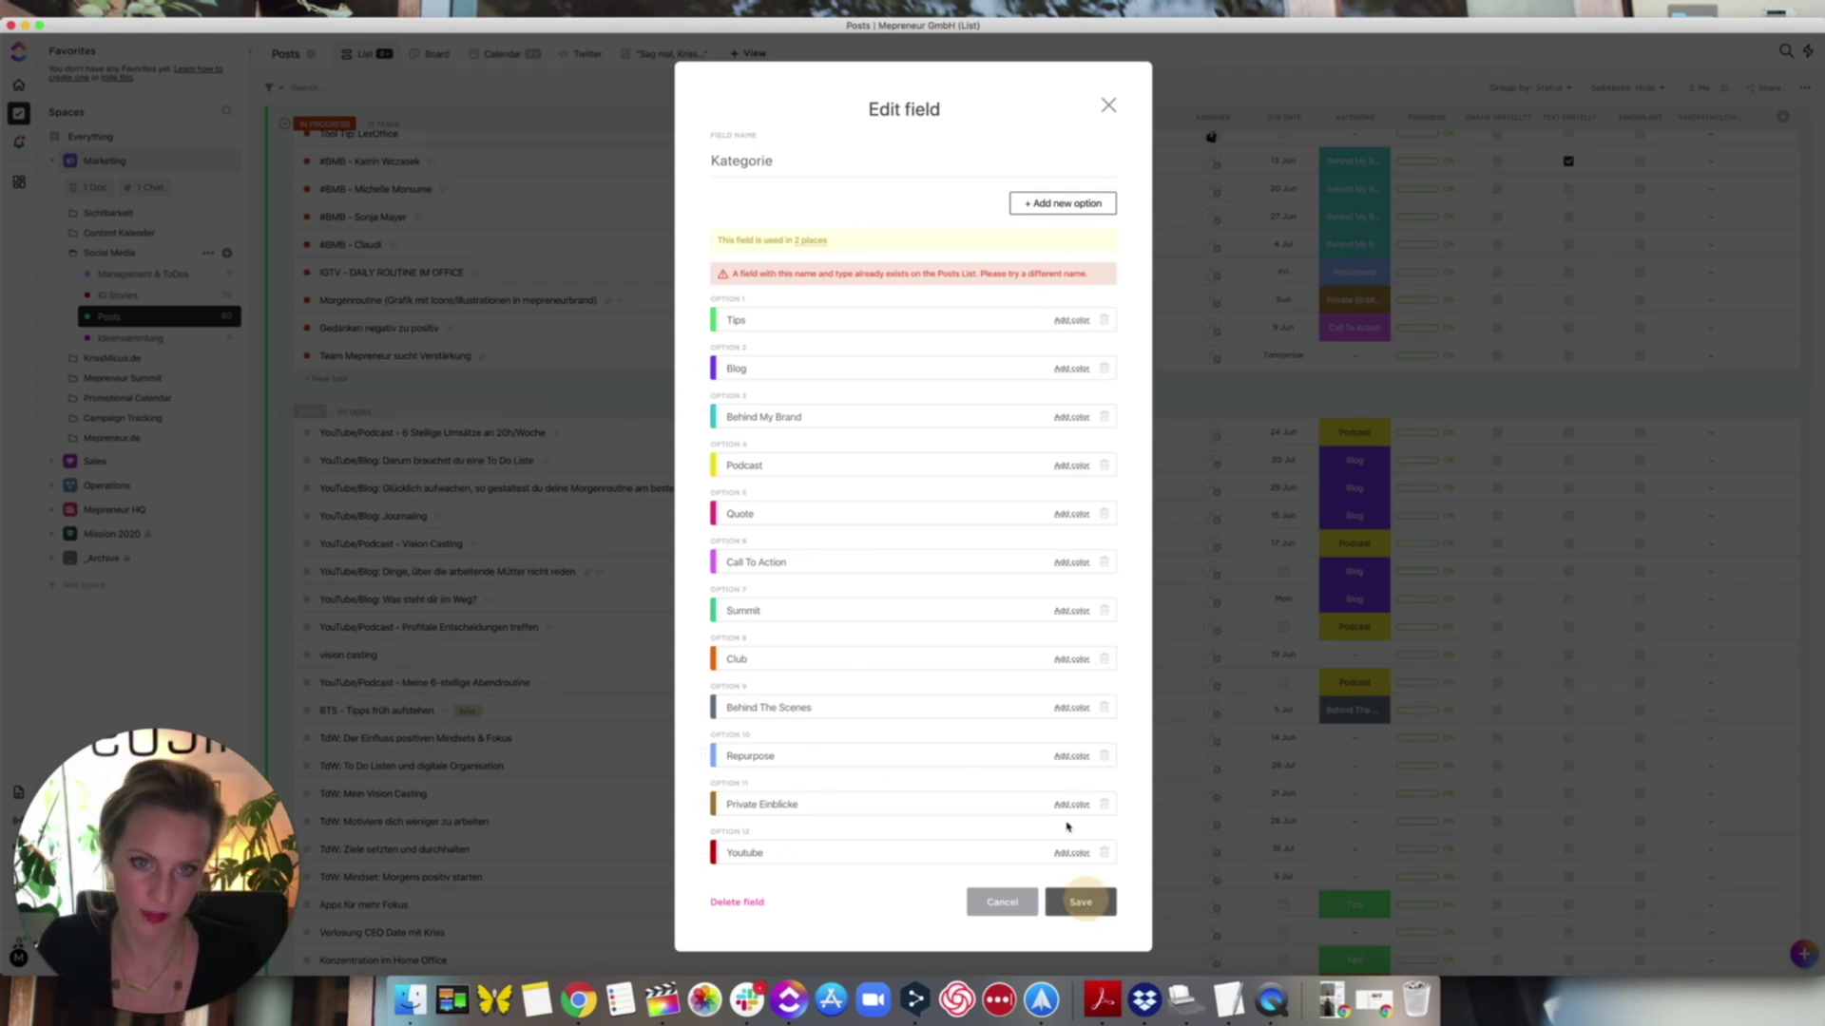
triple_click(1108, 103)
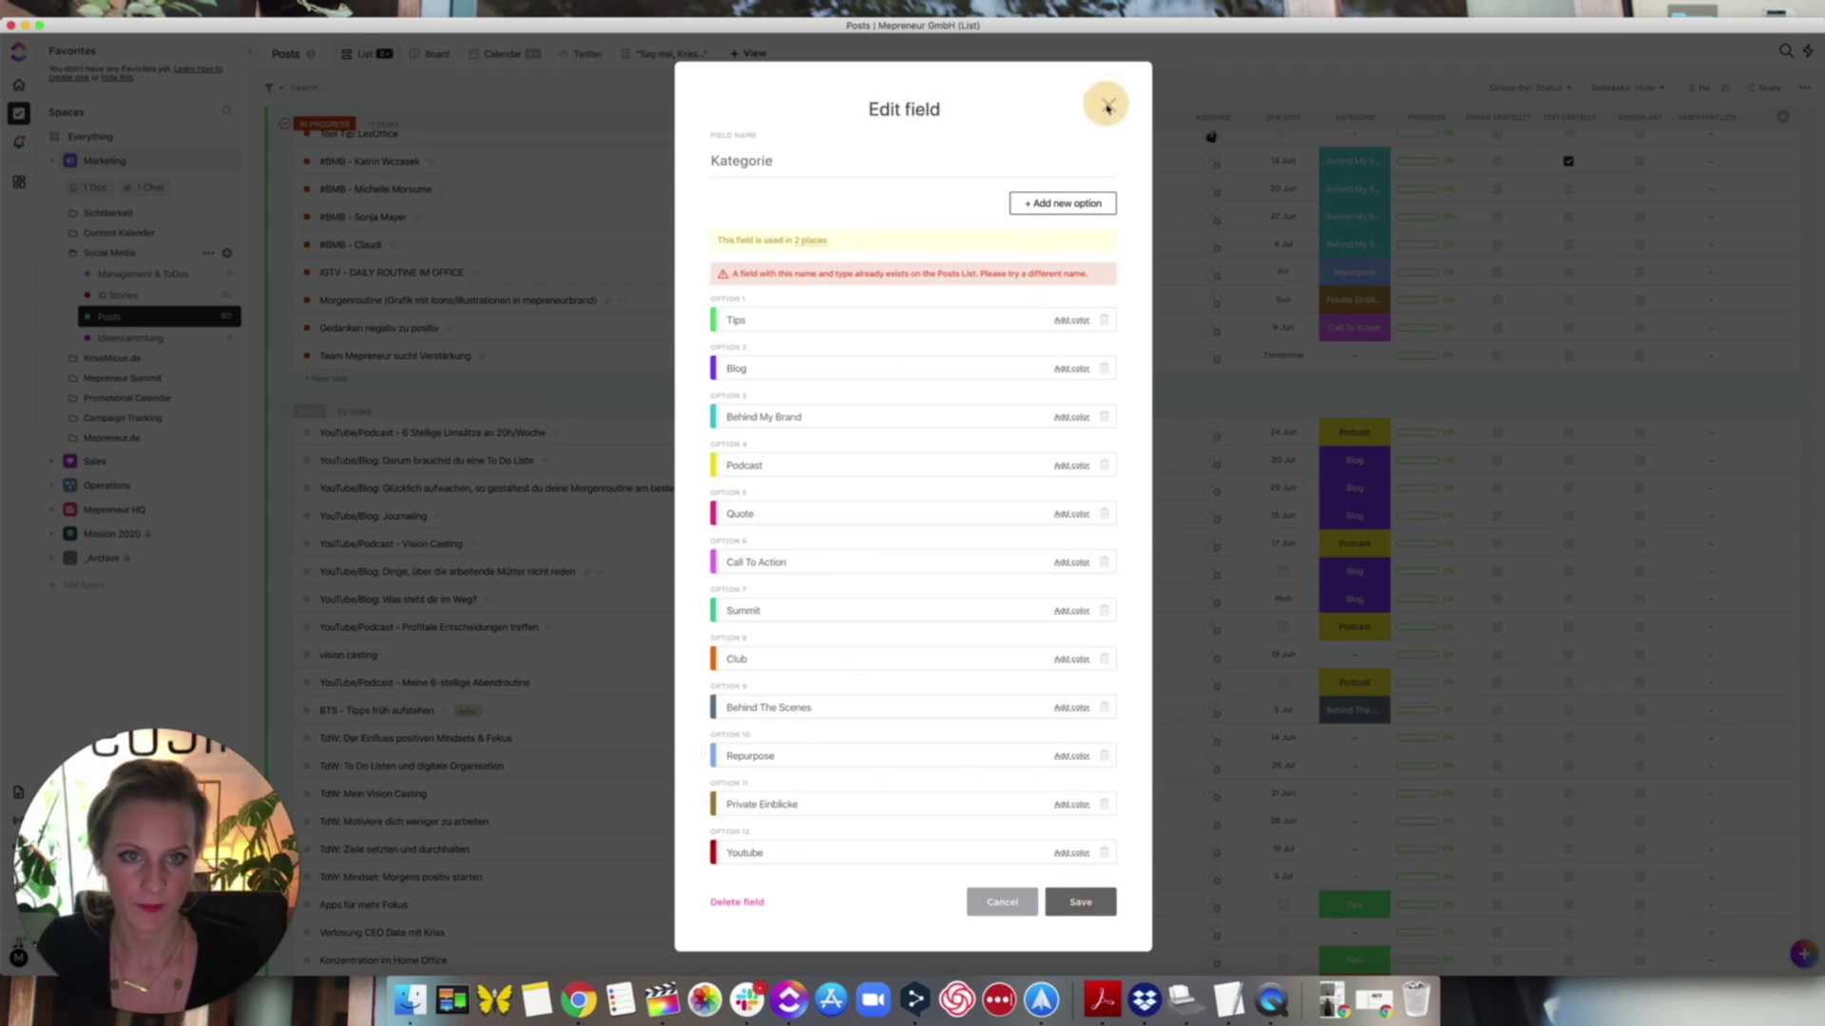
click(1108, 106)
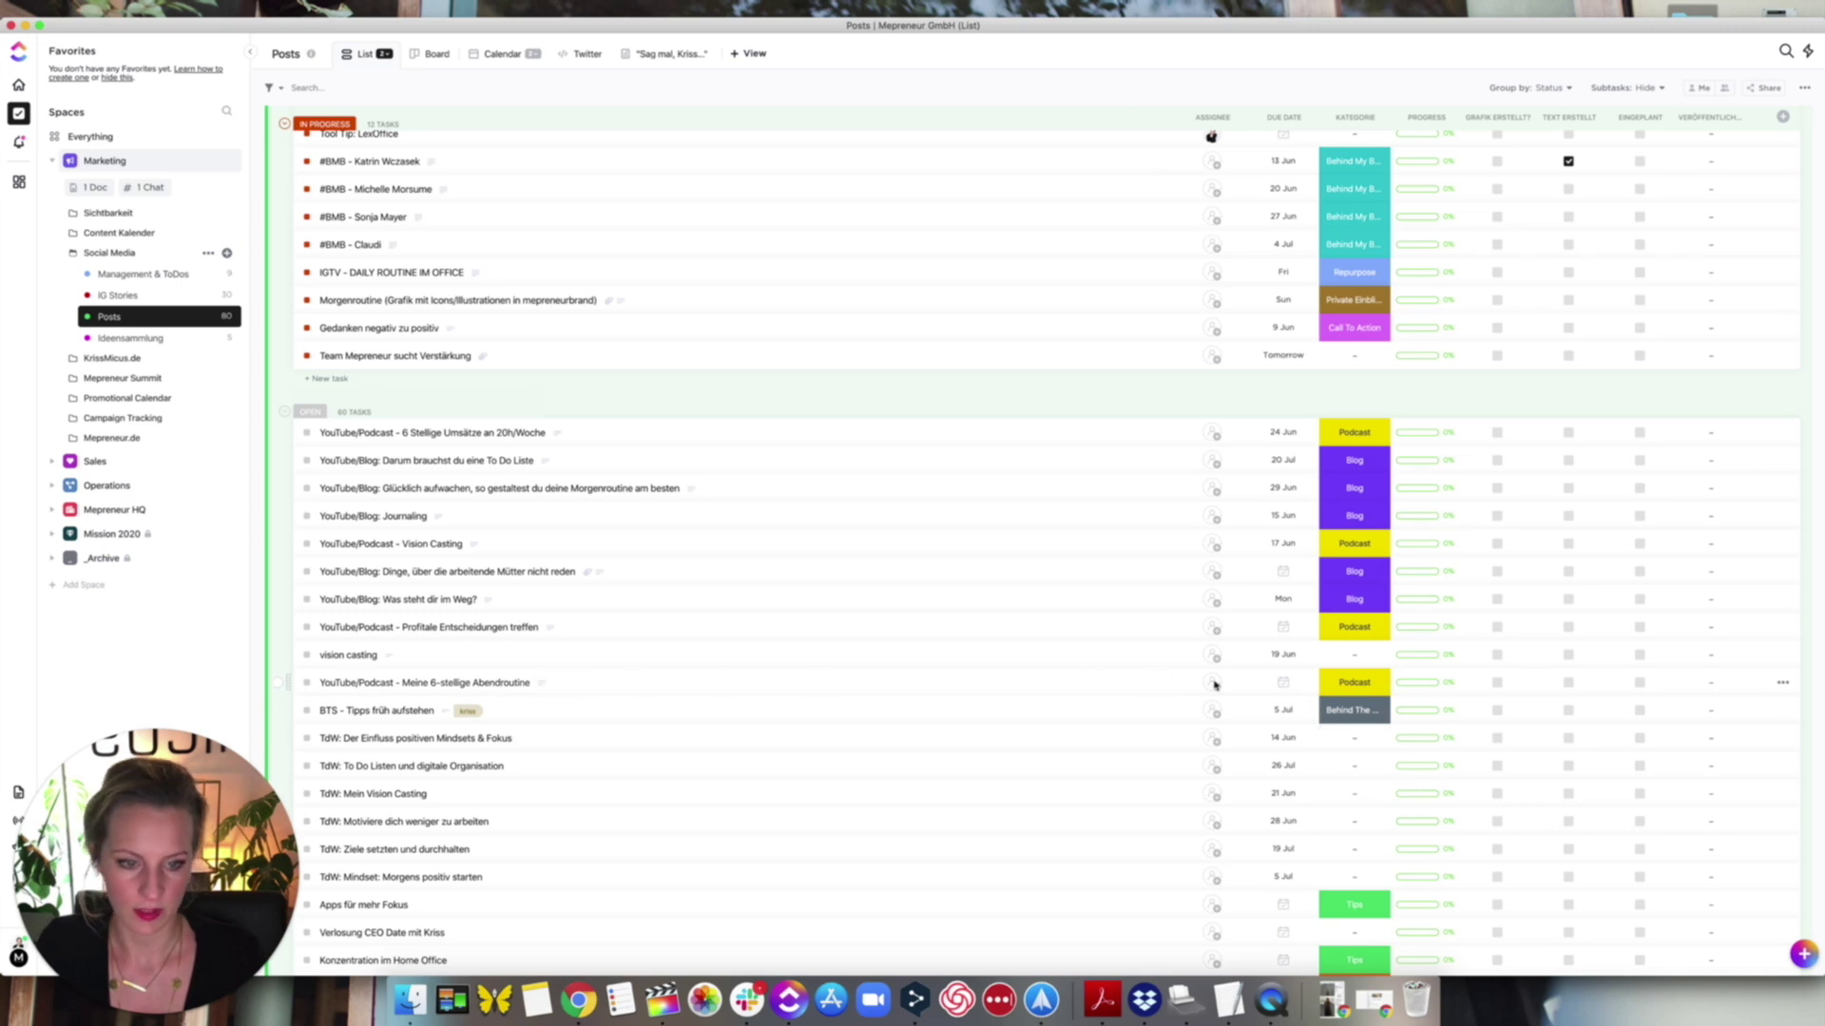
- Retry adding the red Youtube option to the Kategorie field, check which locations use the field and close the editor
click(1343, 688)
scroll(1359, 817, down, 3)
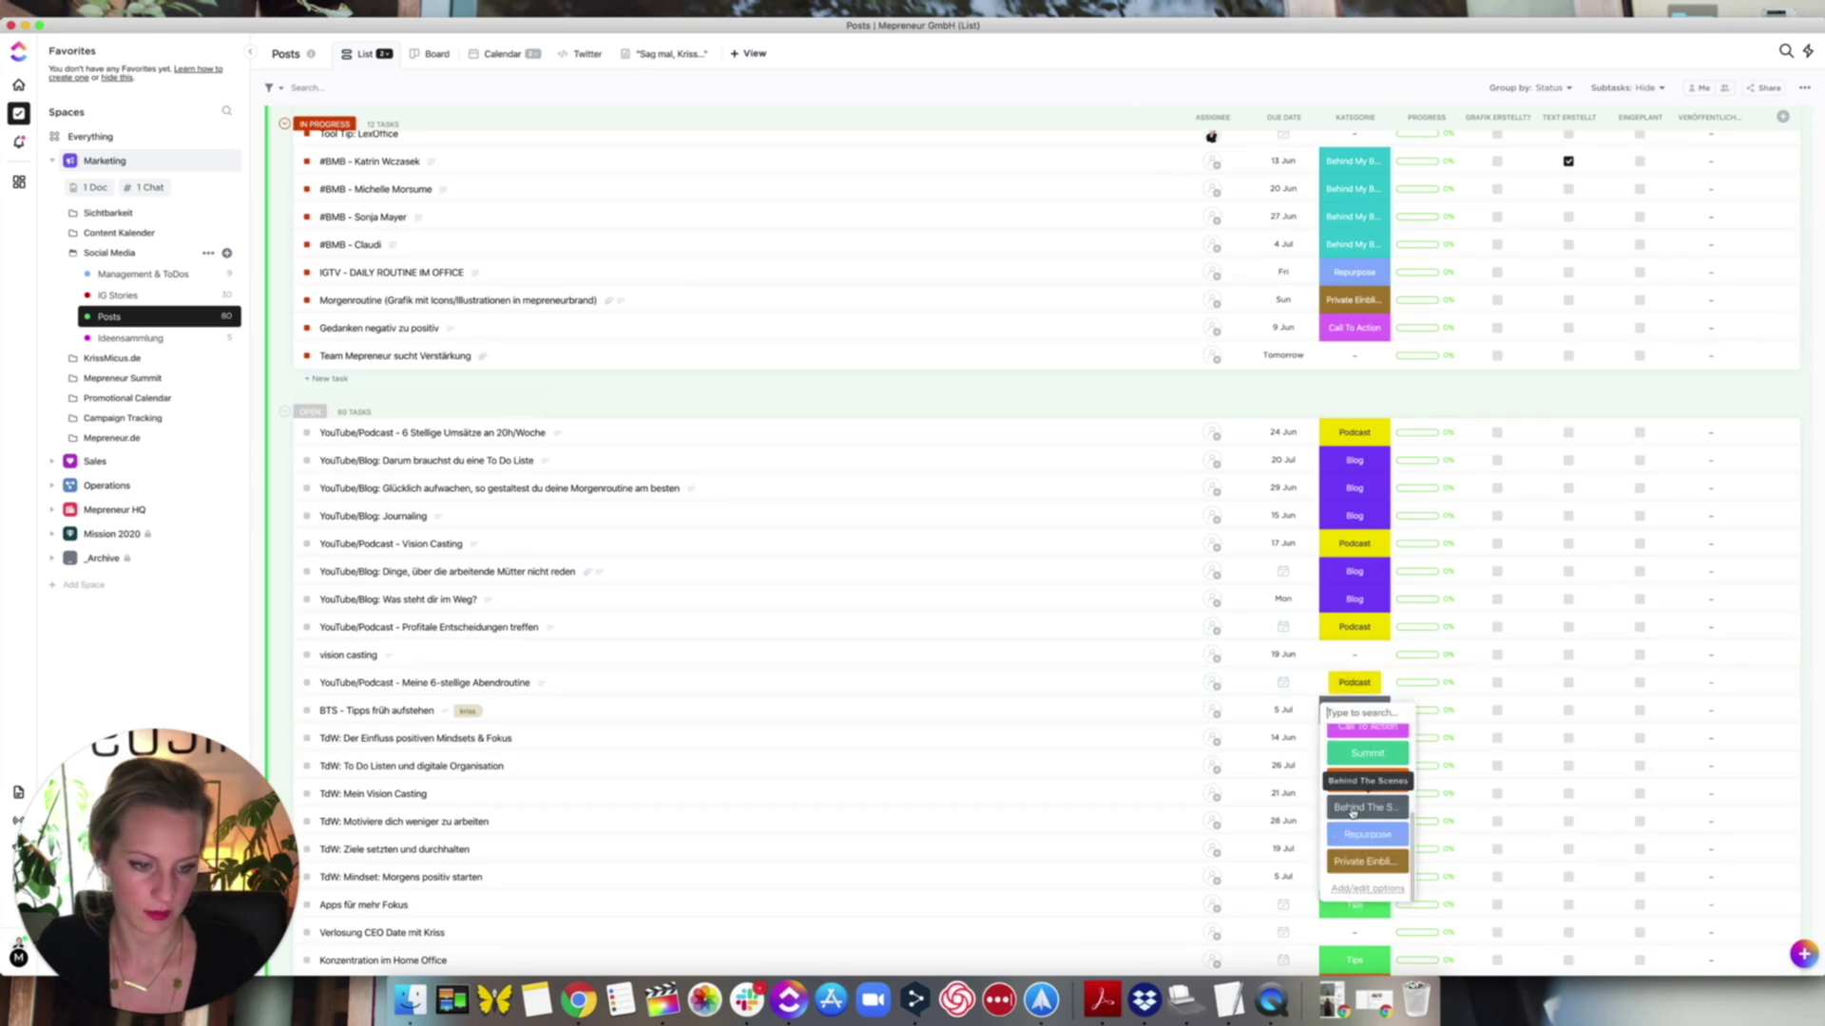
click(1361, 889)
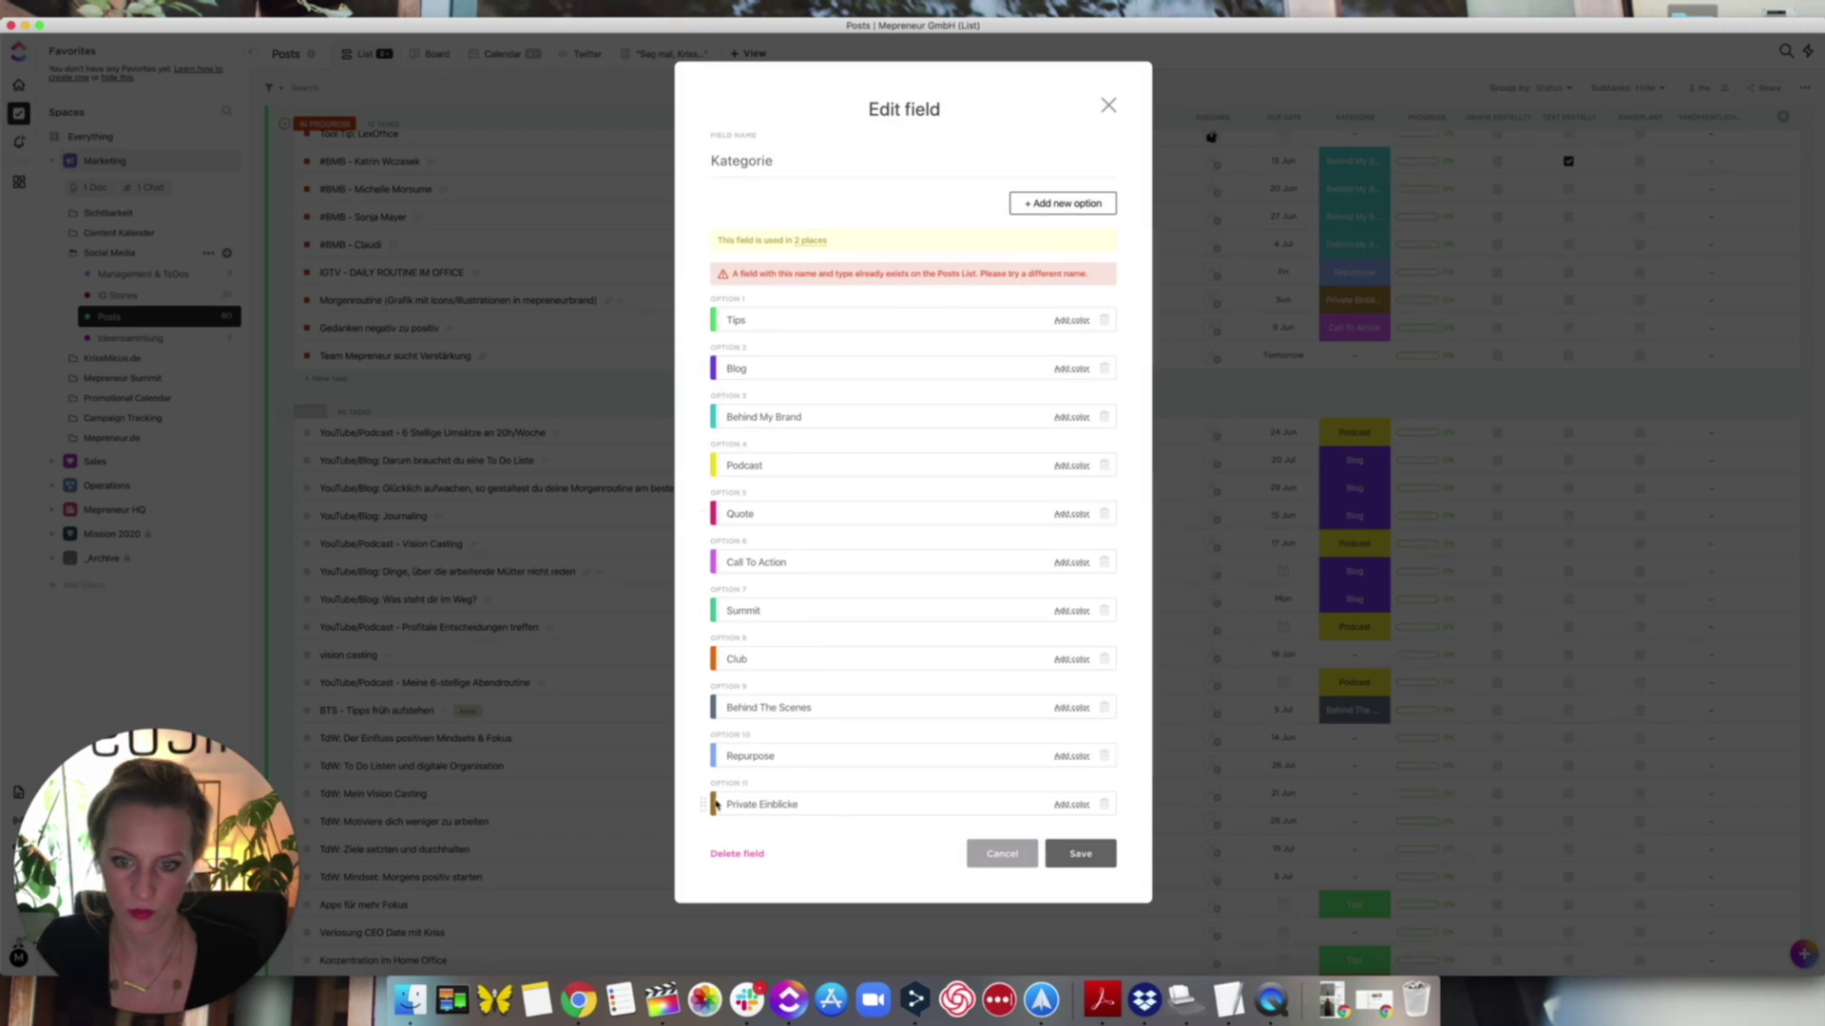
click(1056, 203)
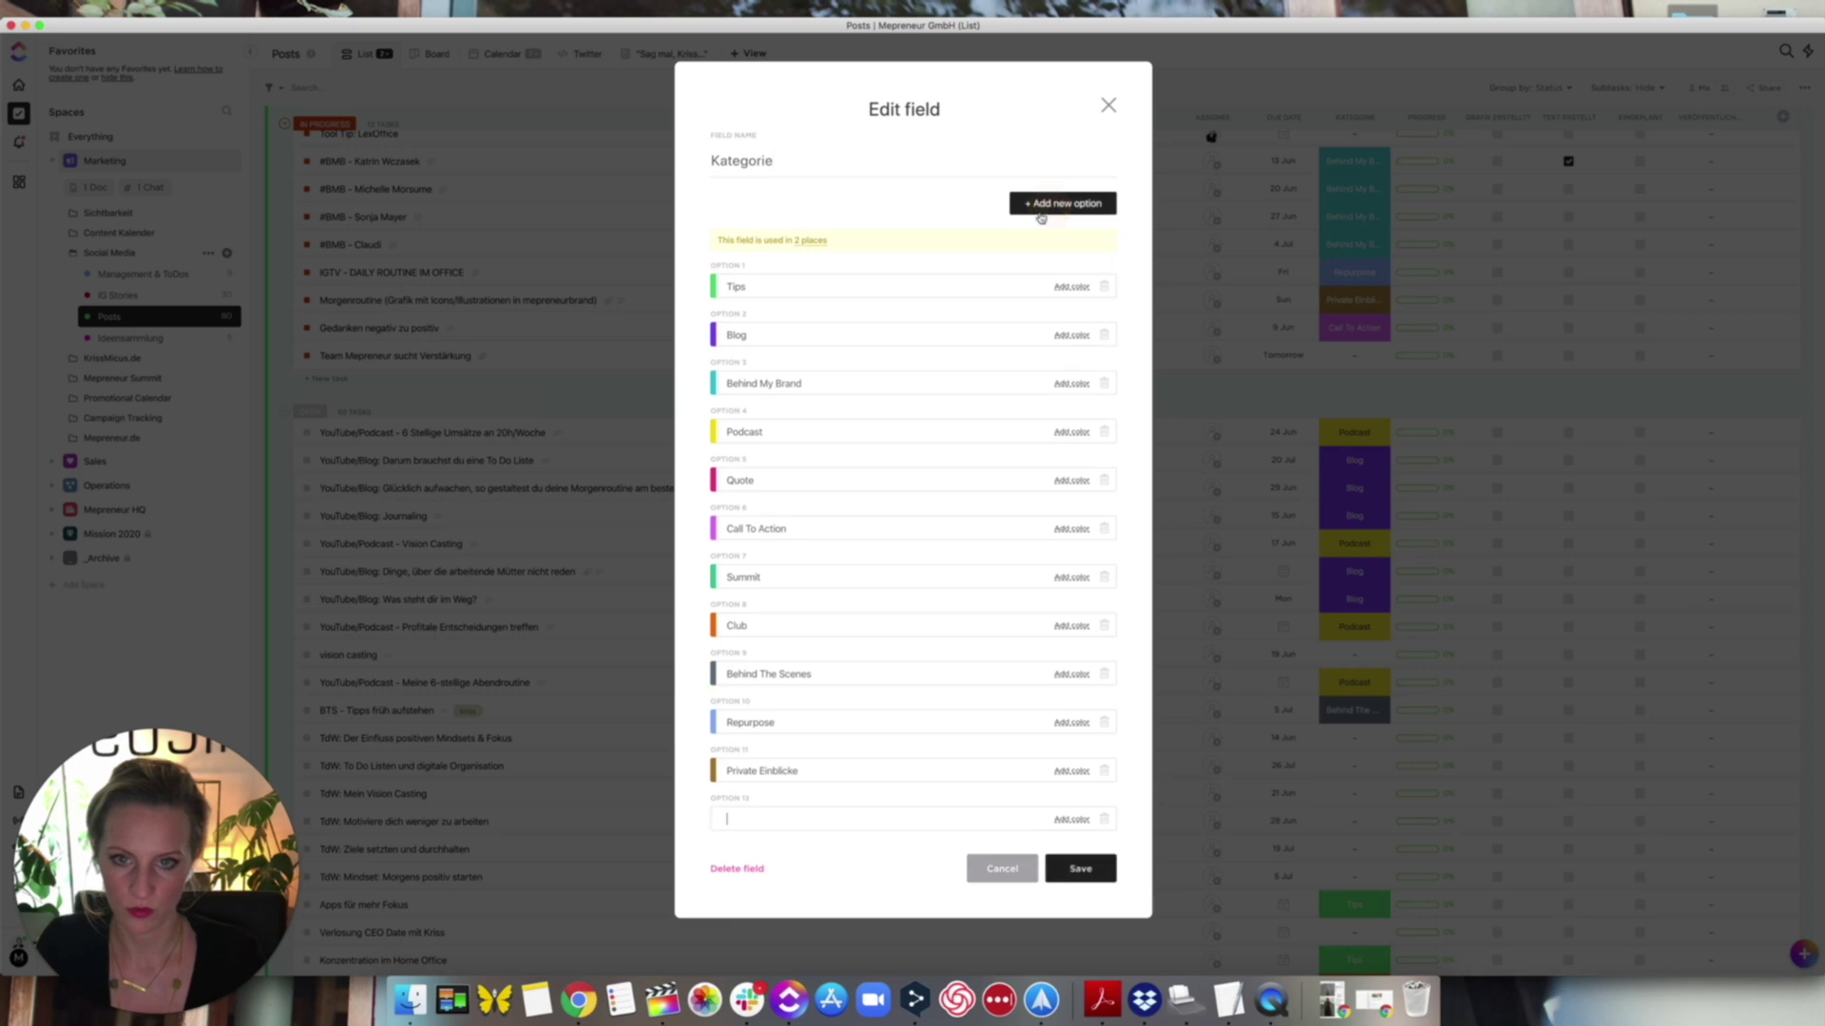
text(Youtube)
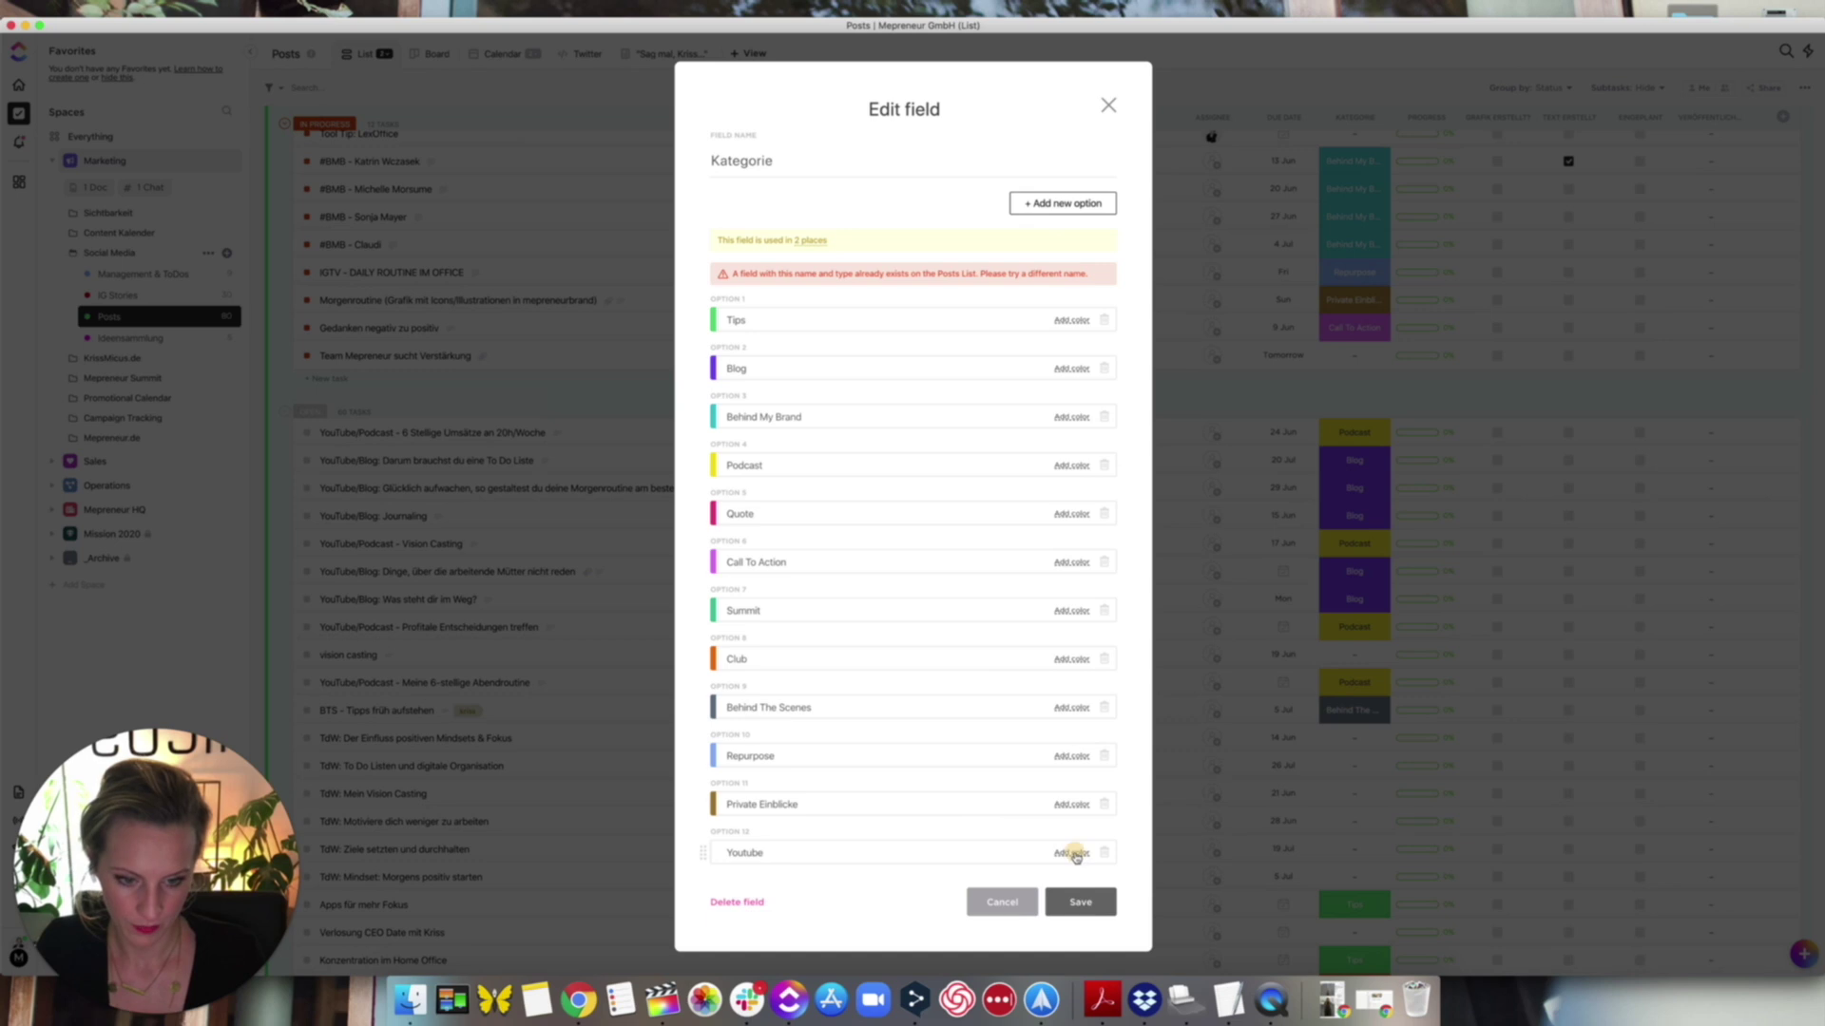
click(1073, 854)
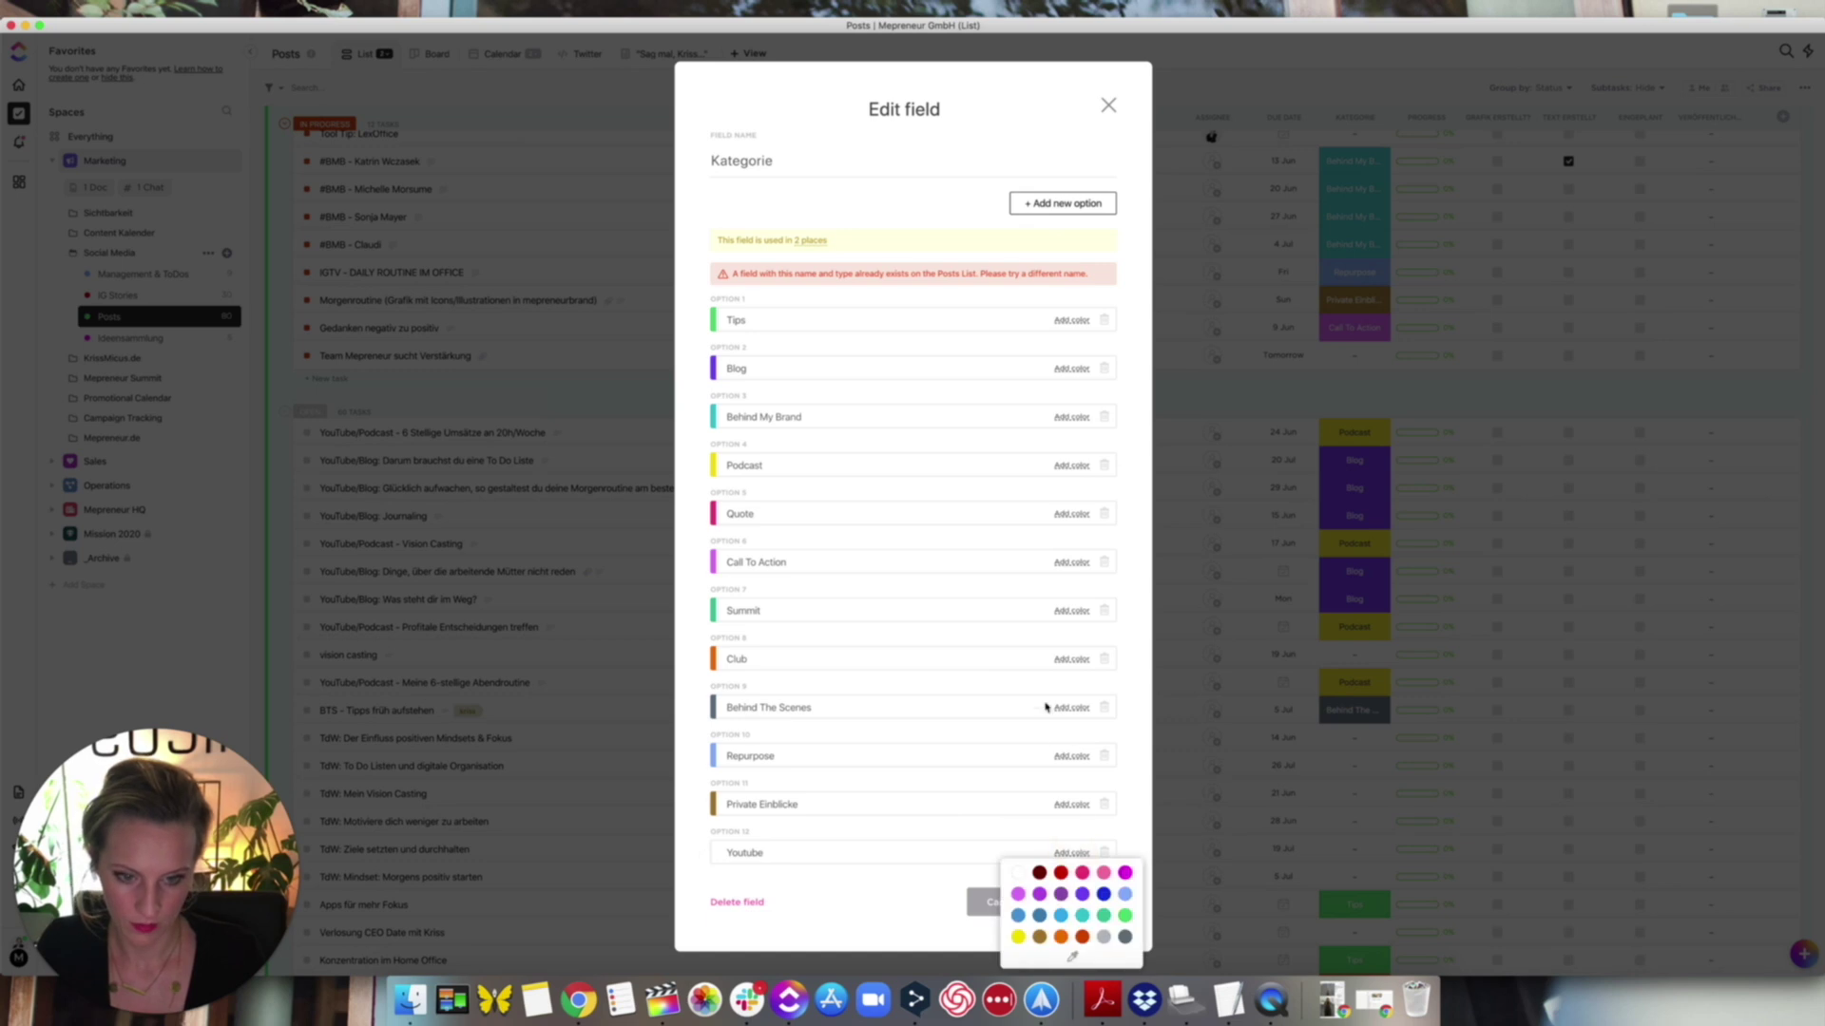
click(1061, 873)
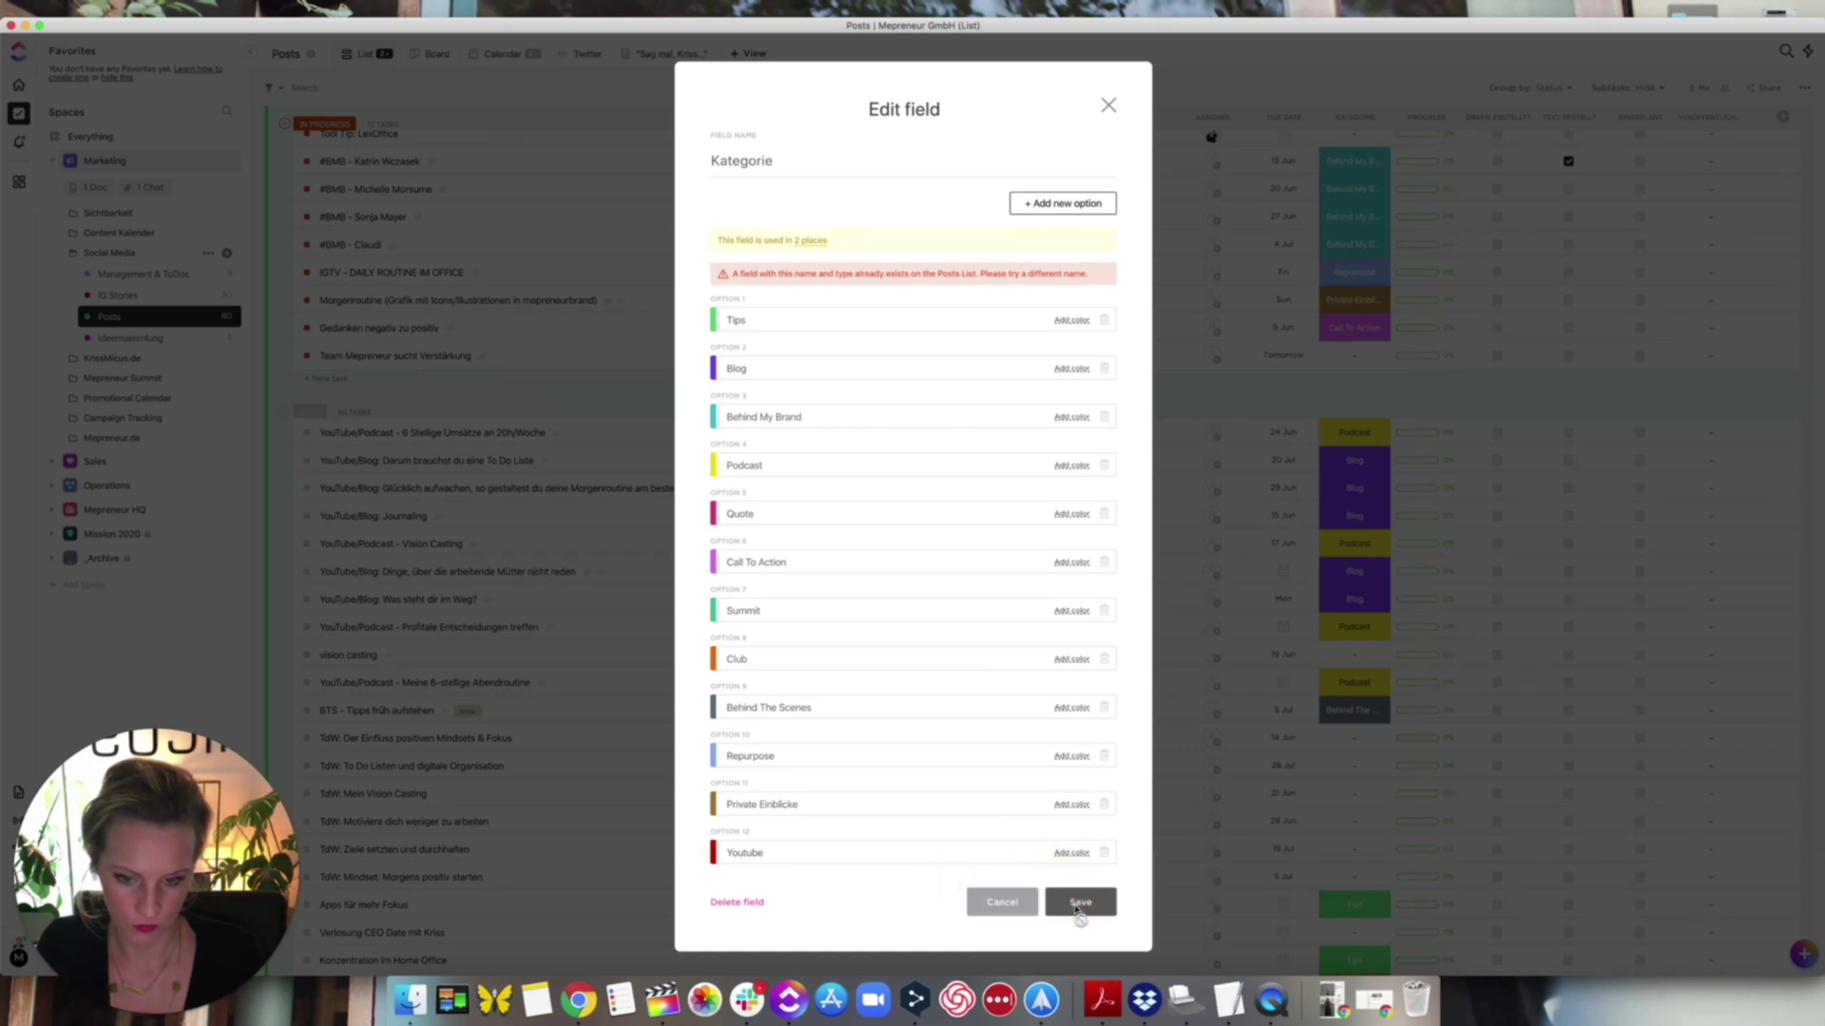
click(824, 246)
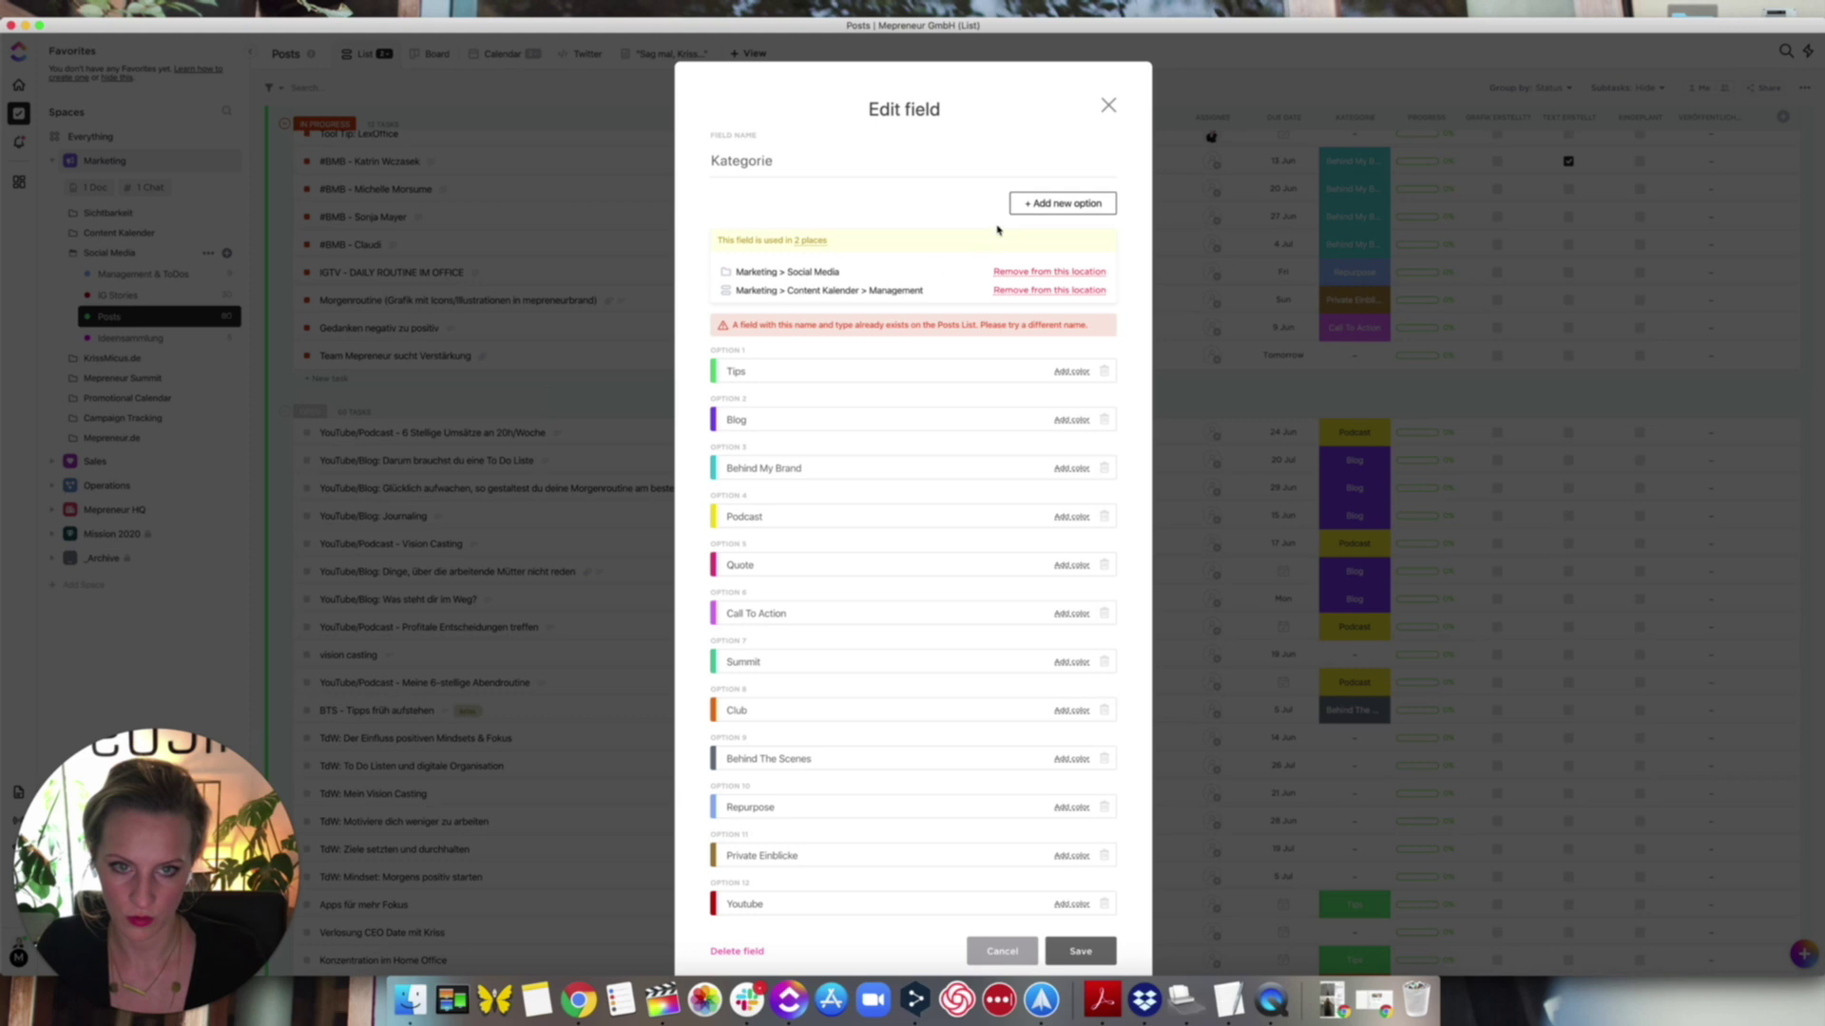
click(1106, 108)
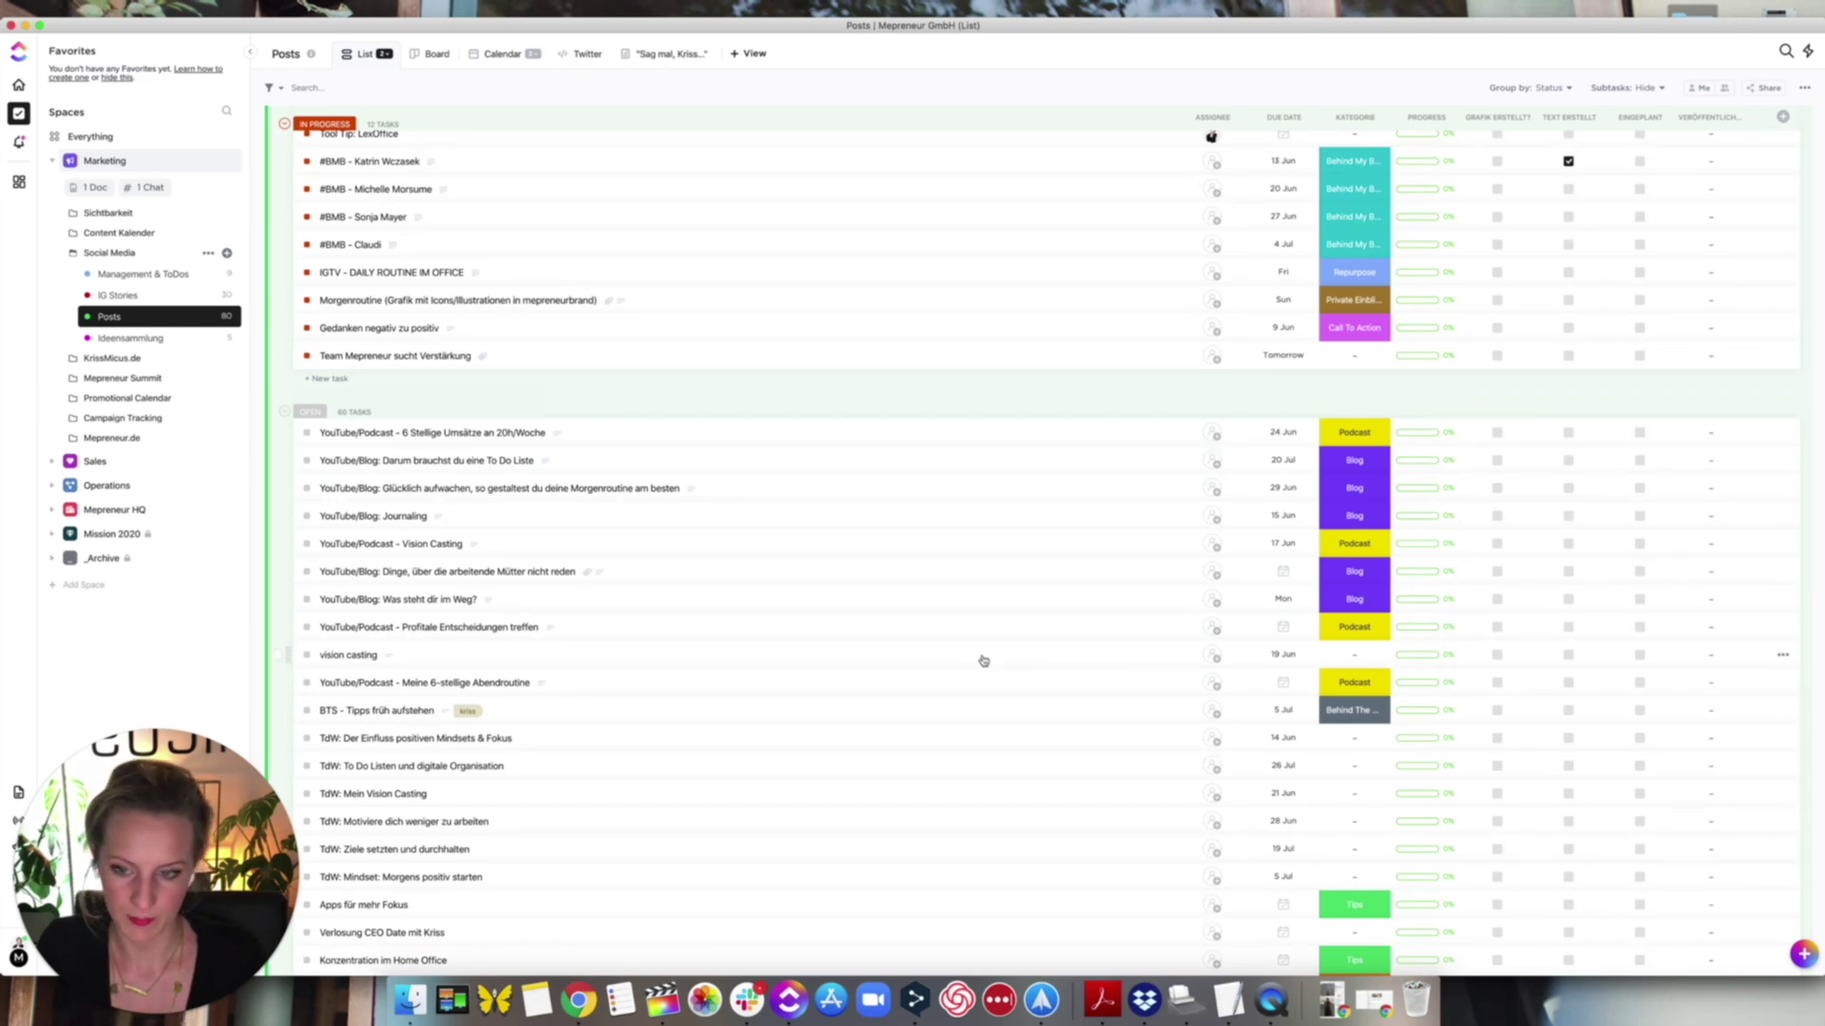
- Open the "YouTube/Podcast - Meine 6-stellige Abendroutine" task and add the subtasks filmen, hochladen, einplanen and promoten
click(1072, 694)
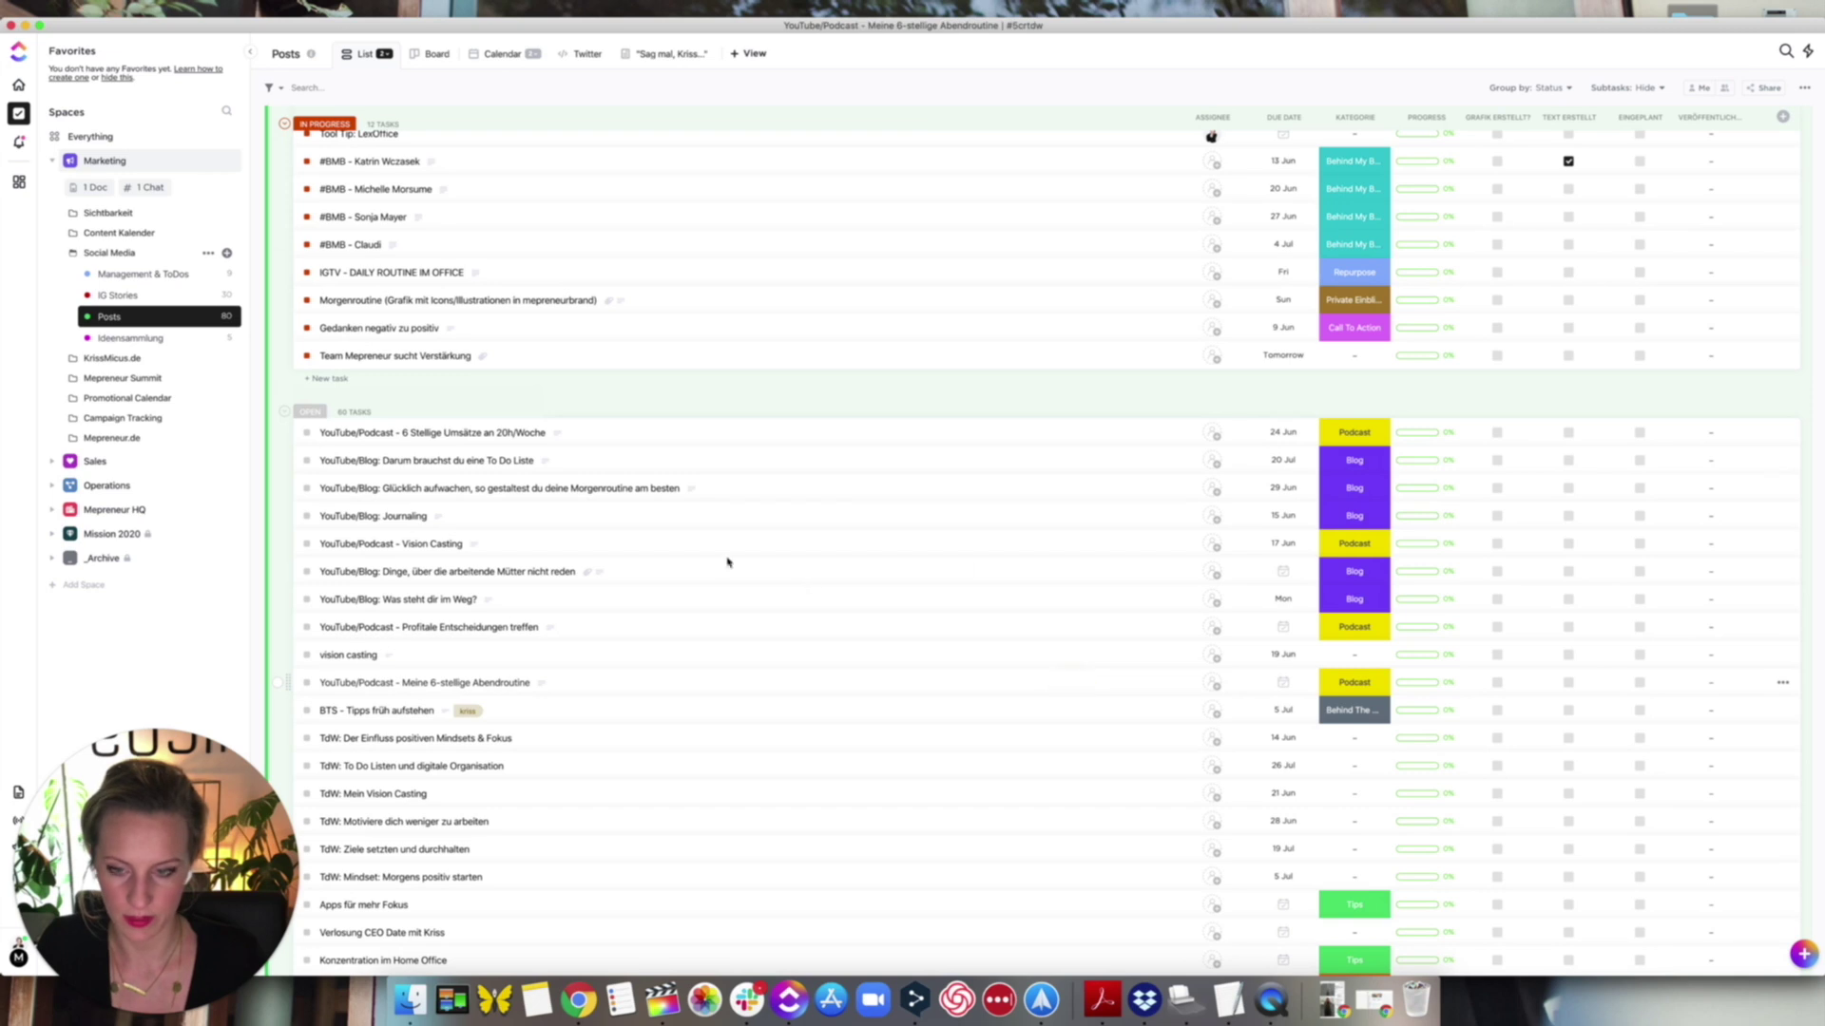
click(363, 513)
text(filmen)
key(Return)
text(hochlade)
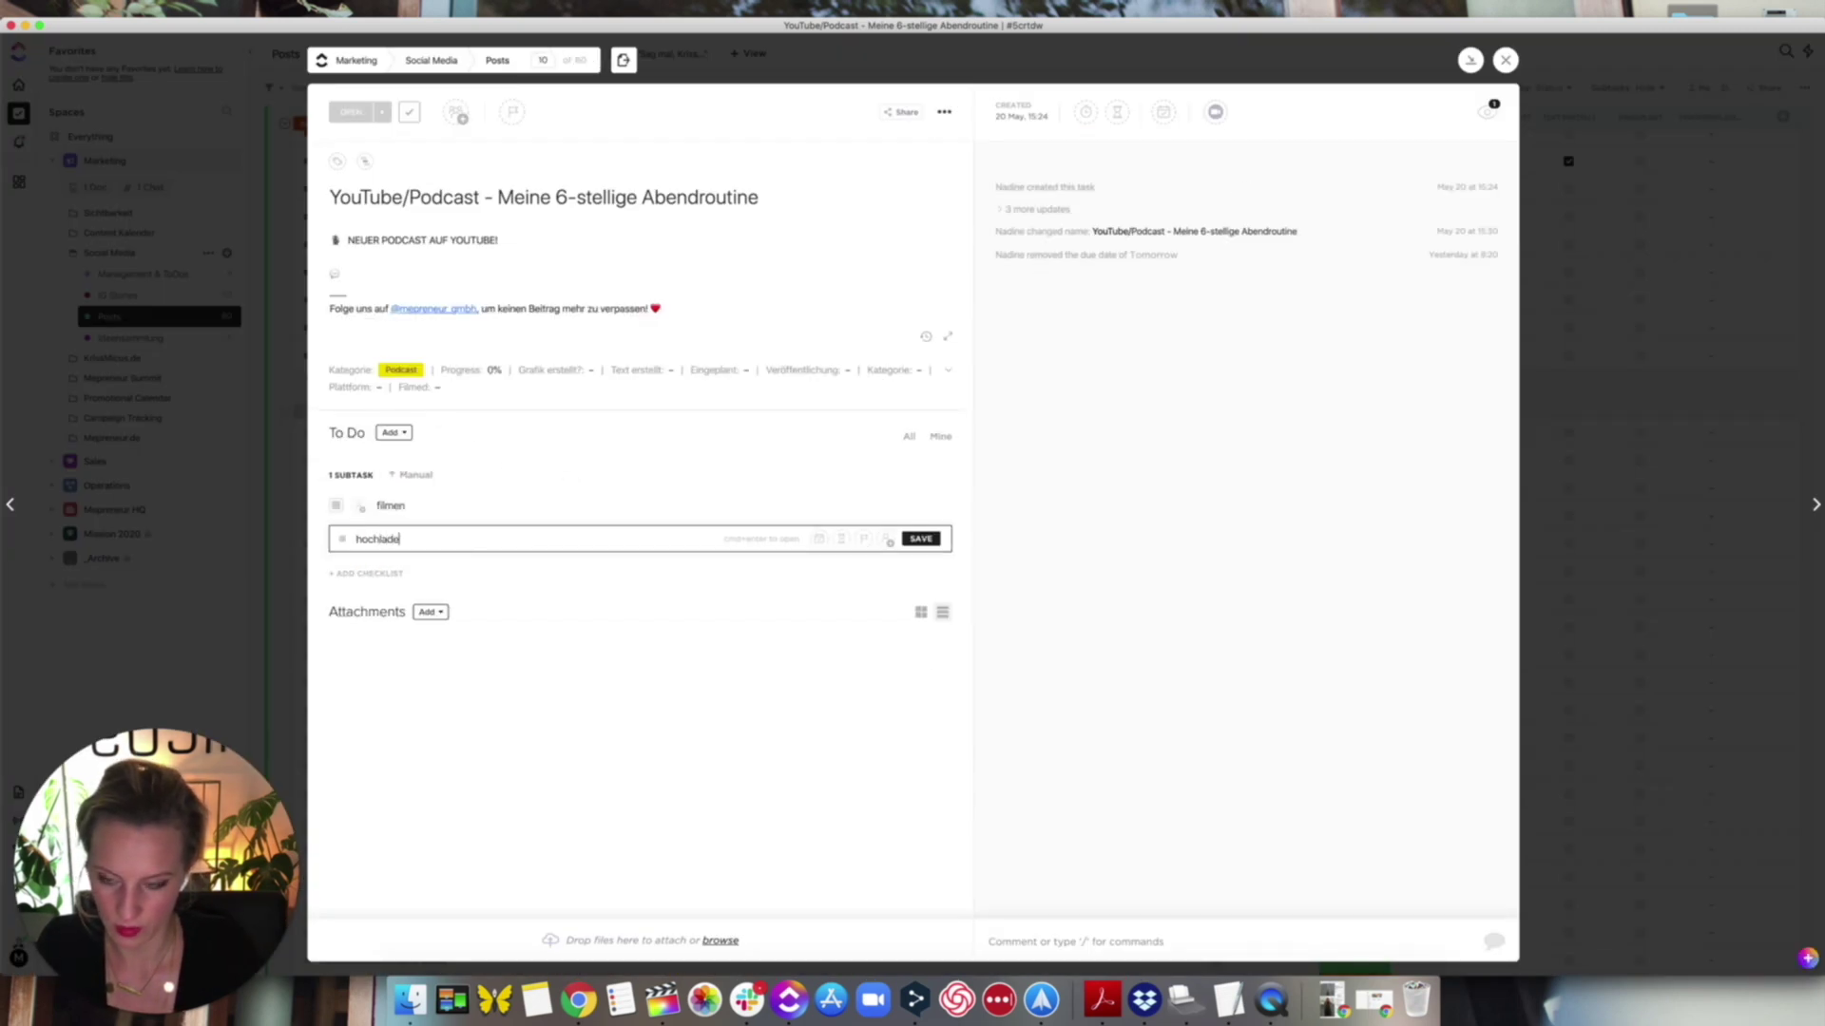
text(n)
key(Return)
text(einplanen)
key(Return)
text(p)
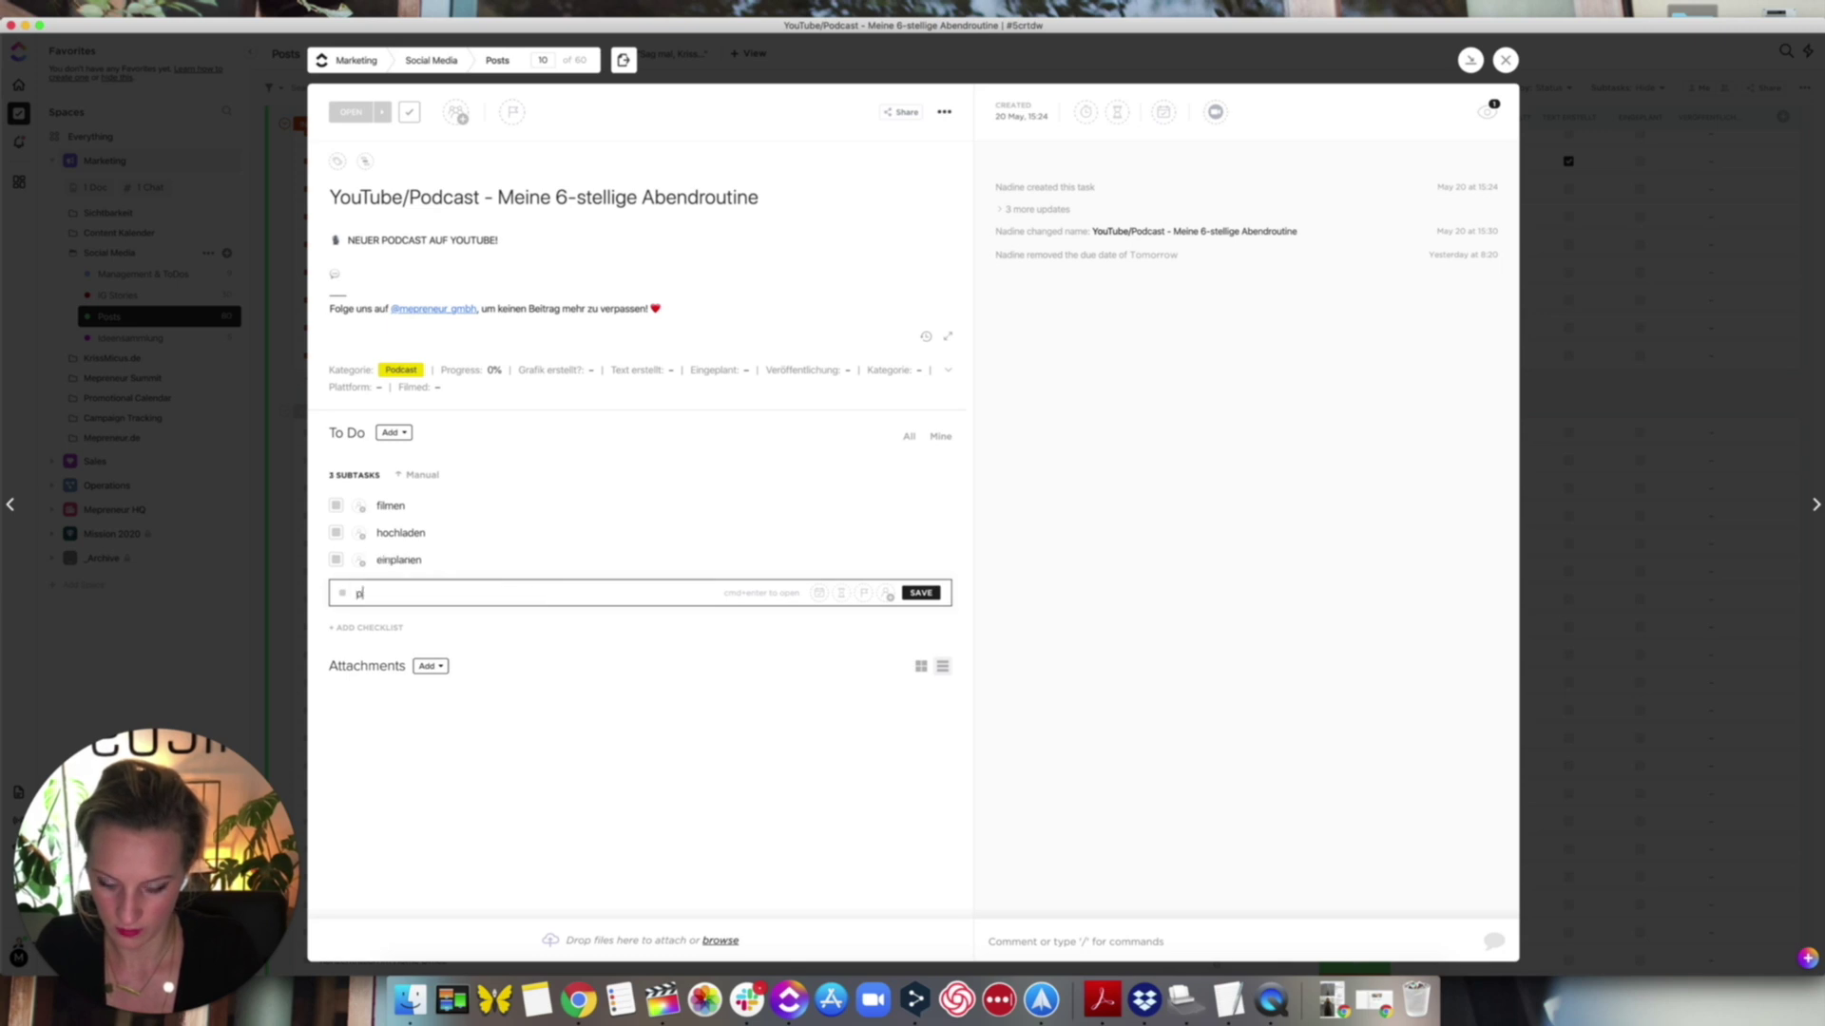
text(romoten)
key(Return)
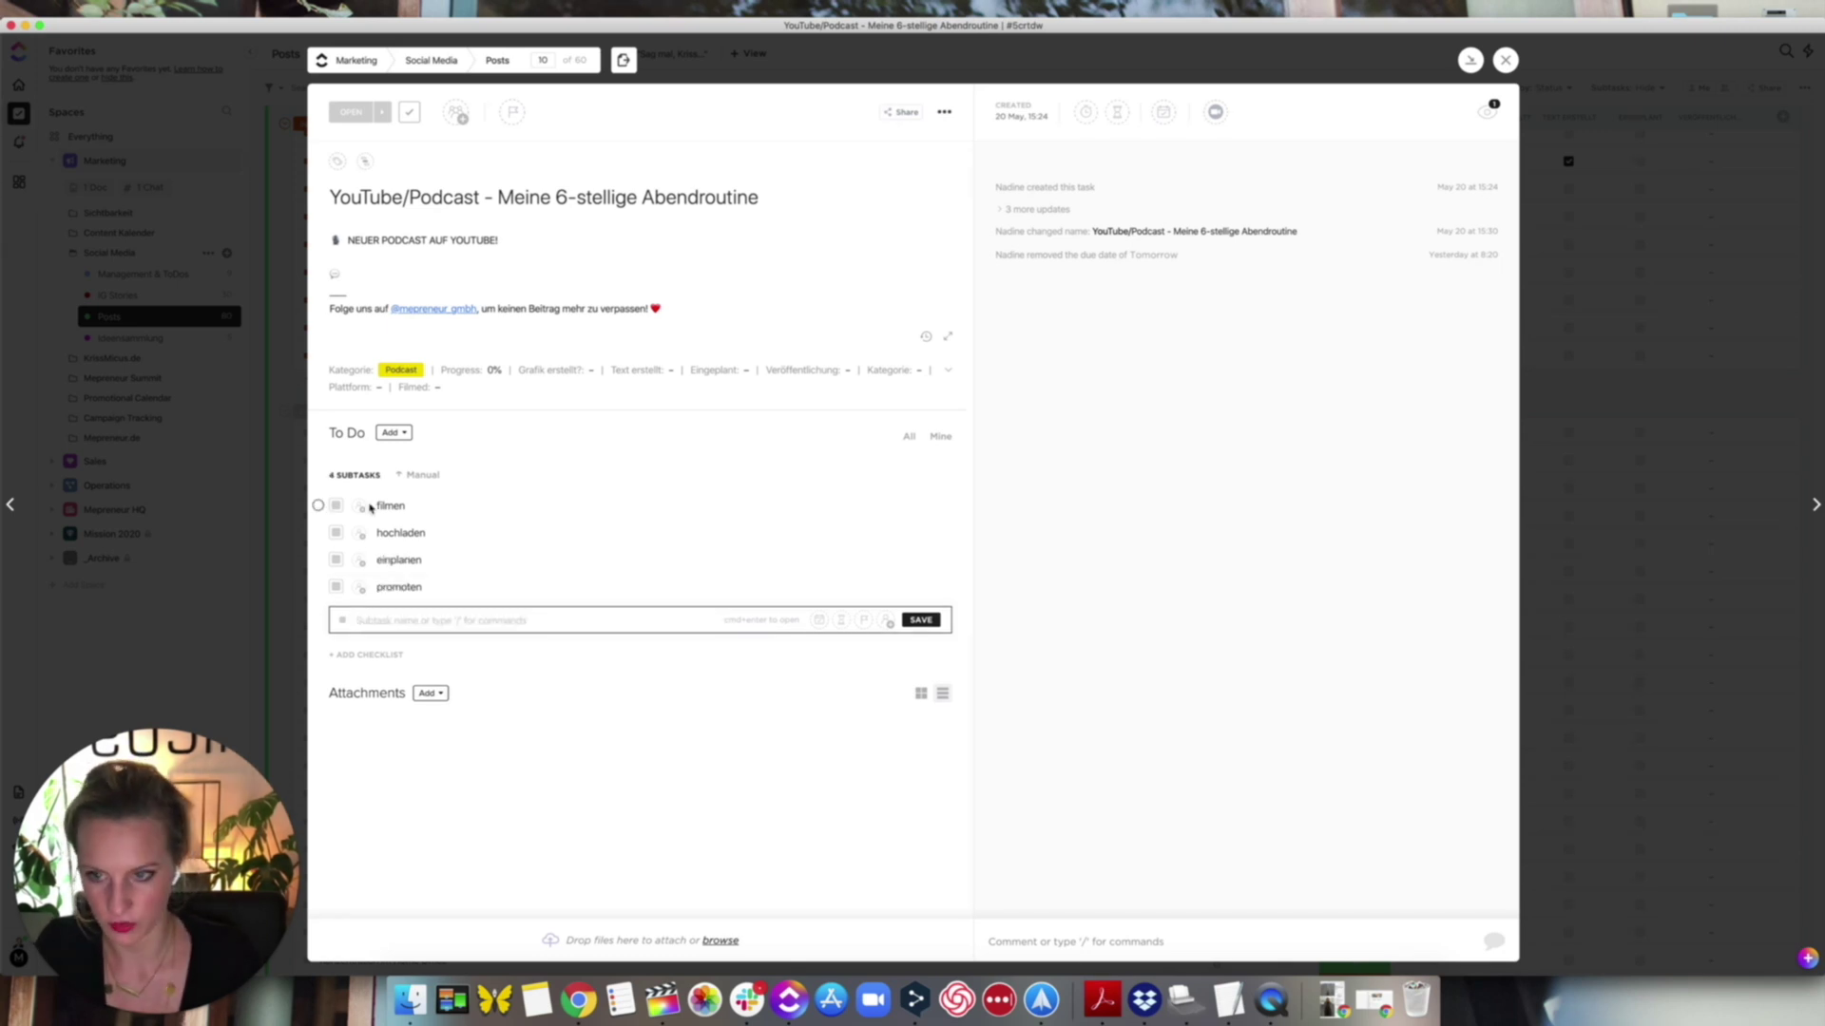
- Set the filmen and einplanen subtasks to Closed, check the status options for hochladen, and leave the task
click(337, 506)
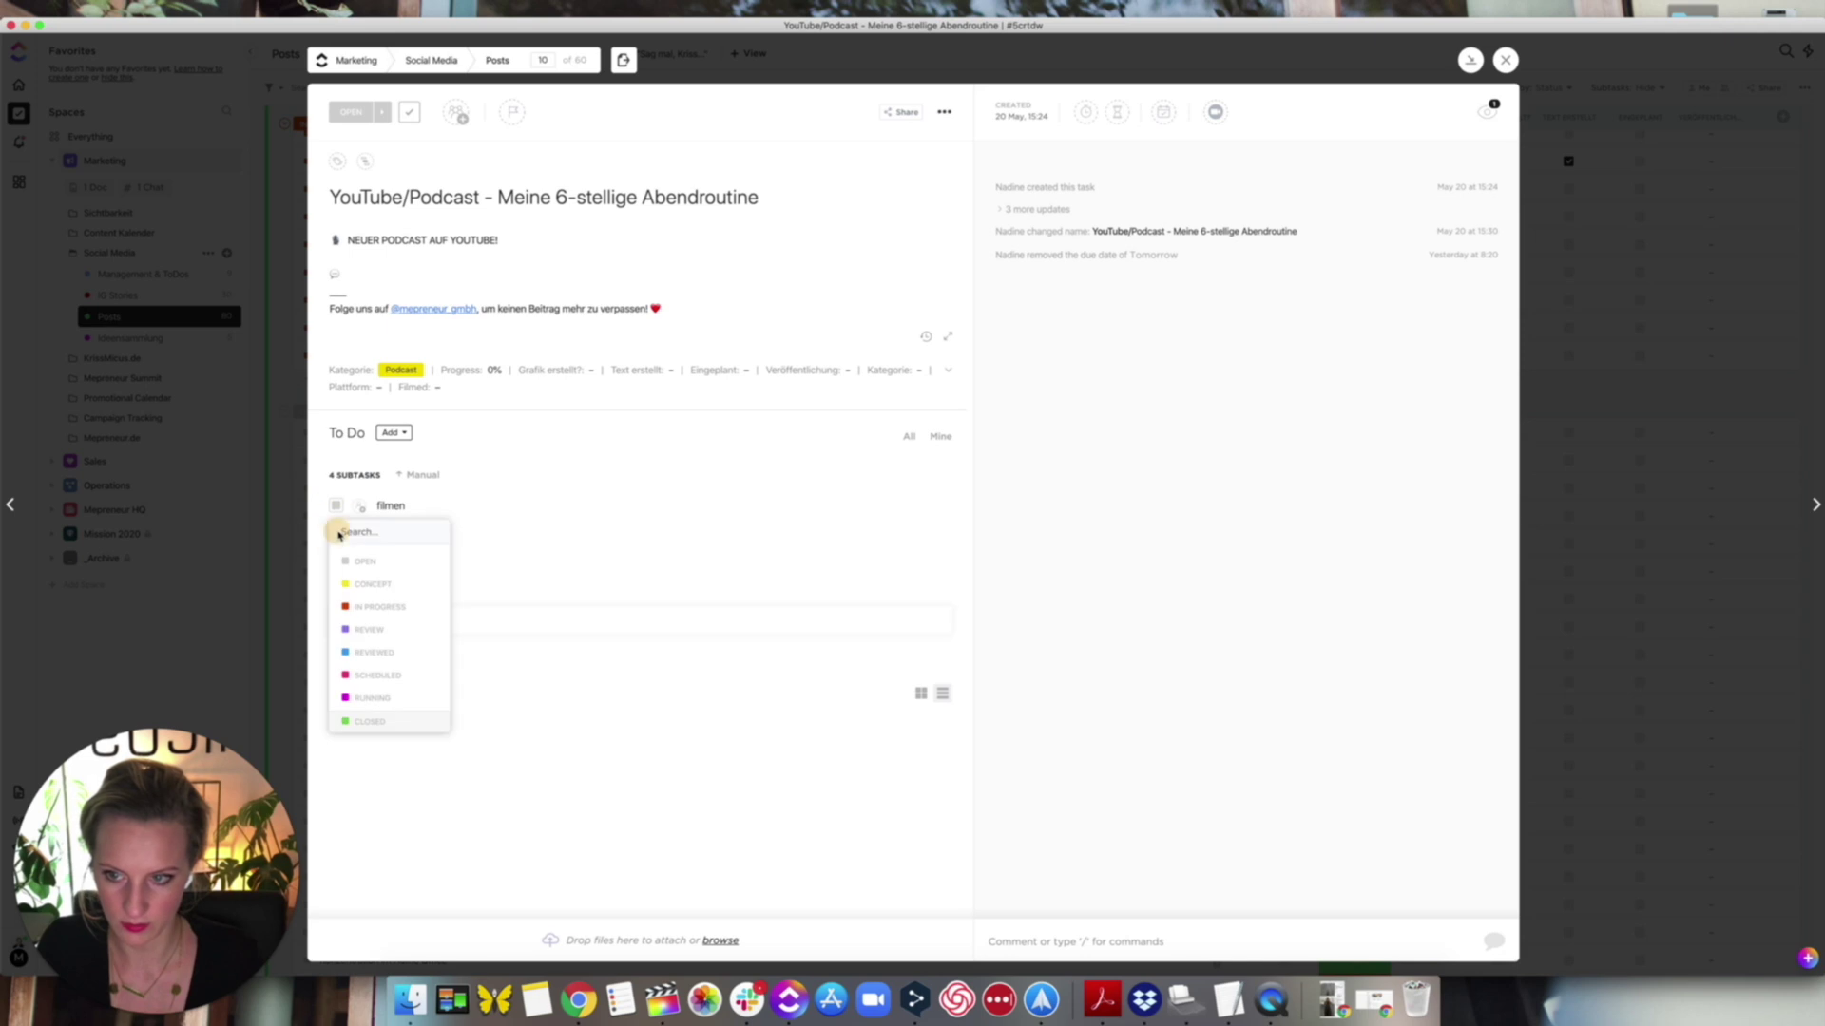
click(363, 724)
click(336, 532)
click(376, 750)
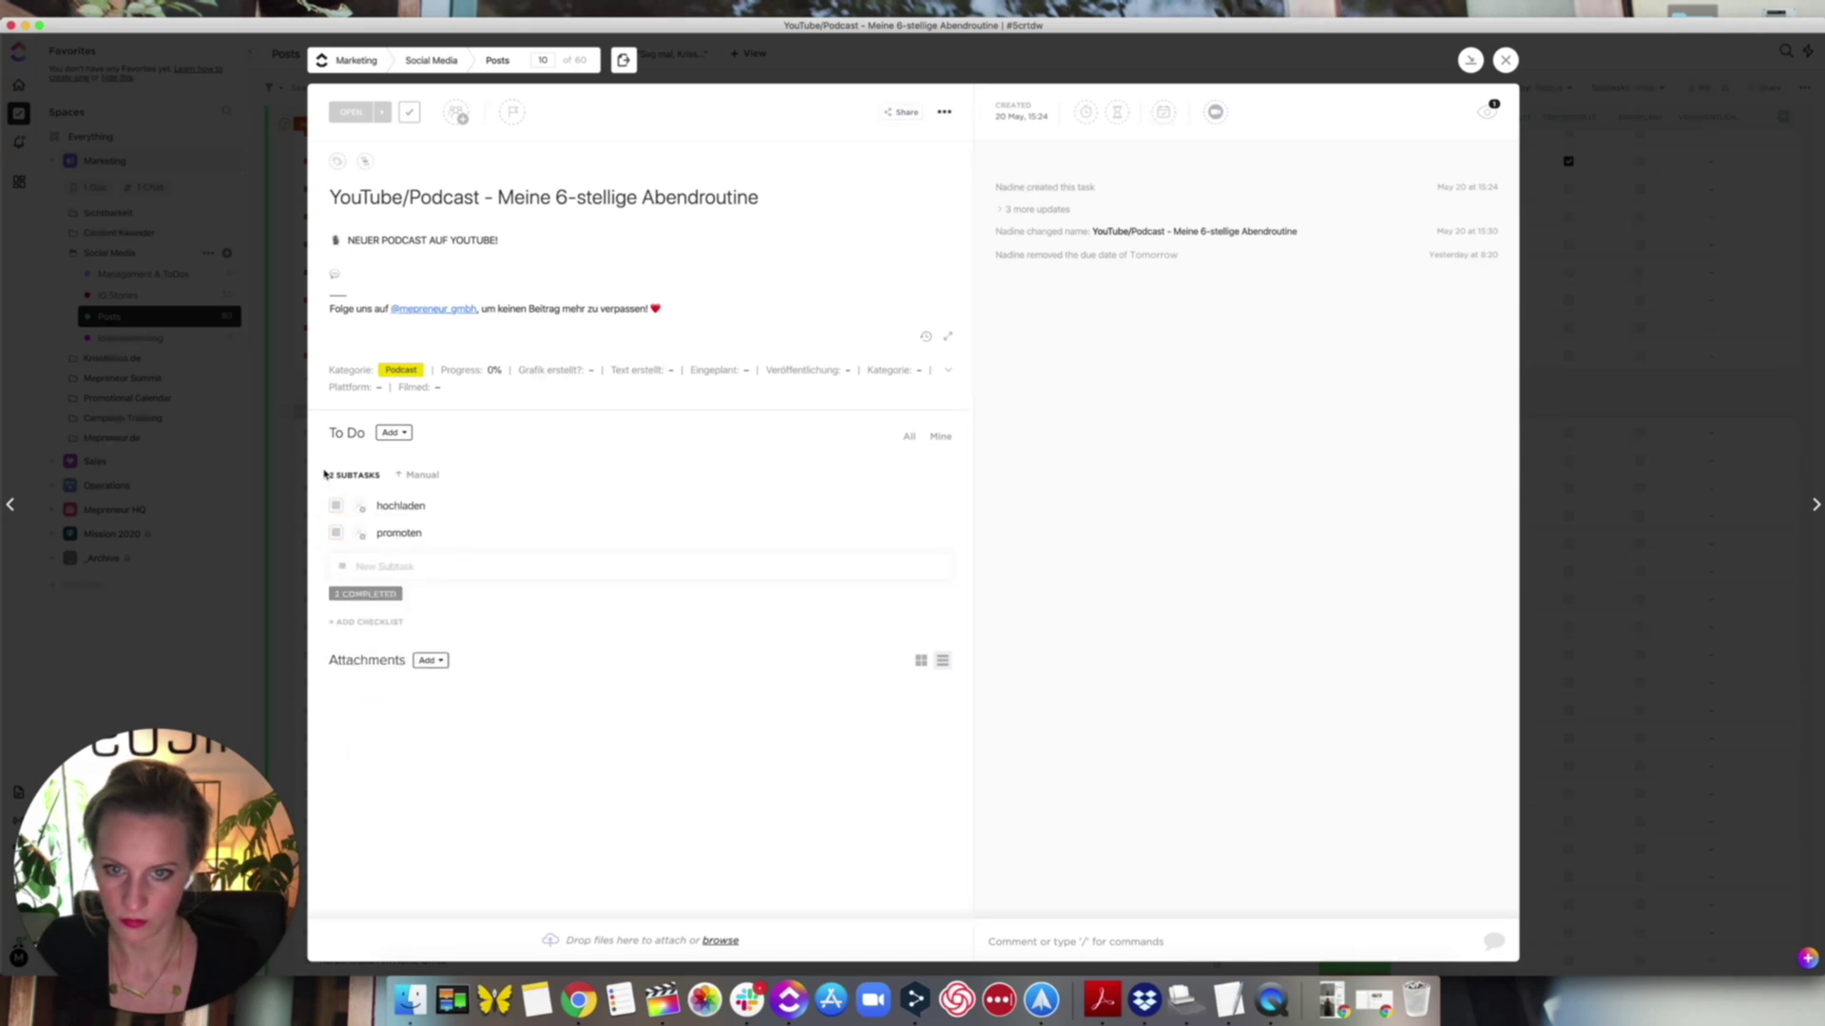
click(337, 506)
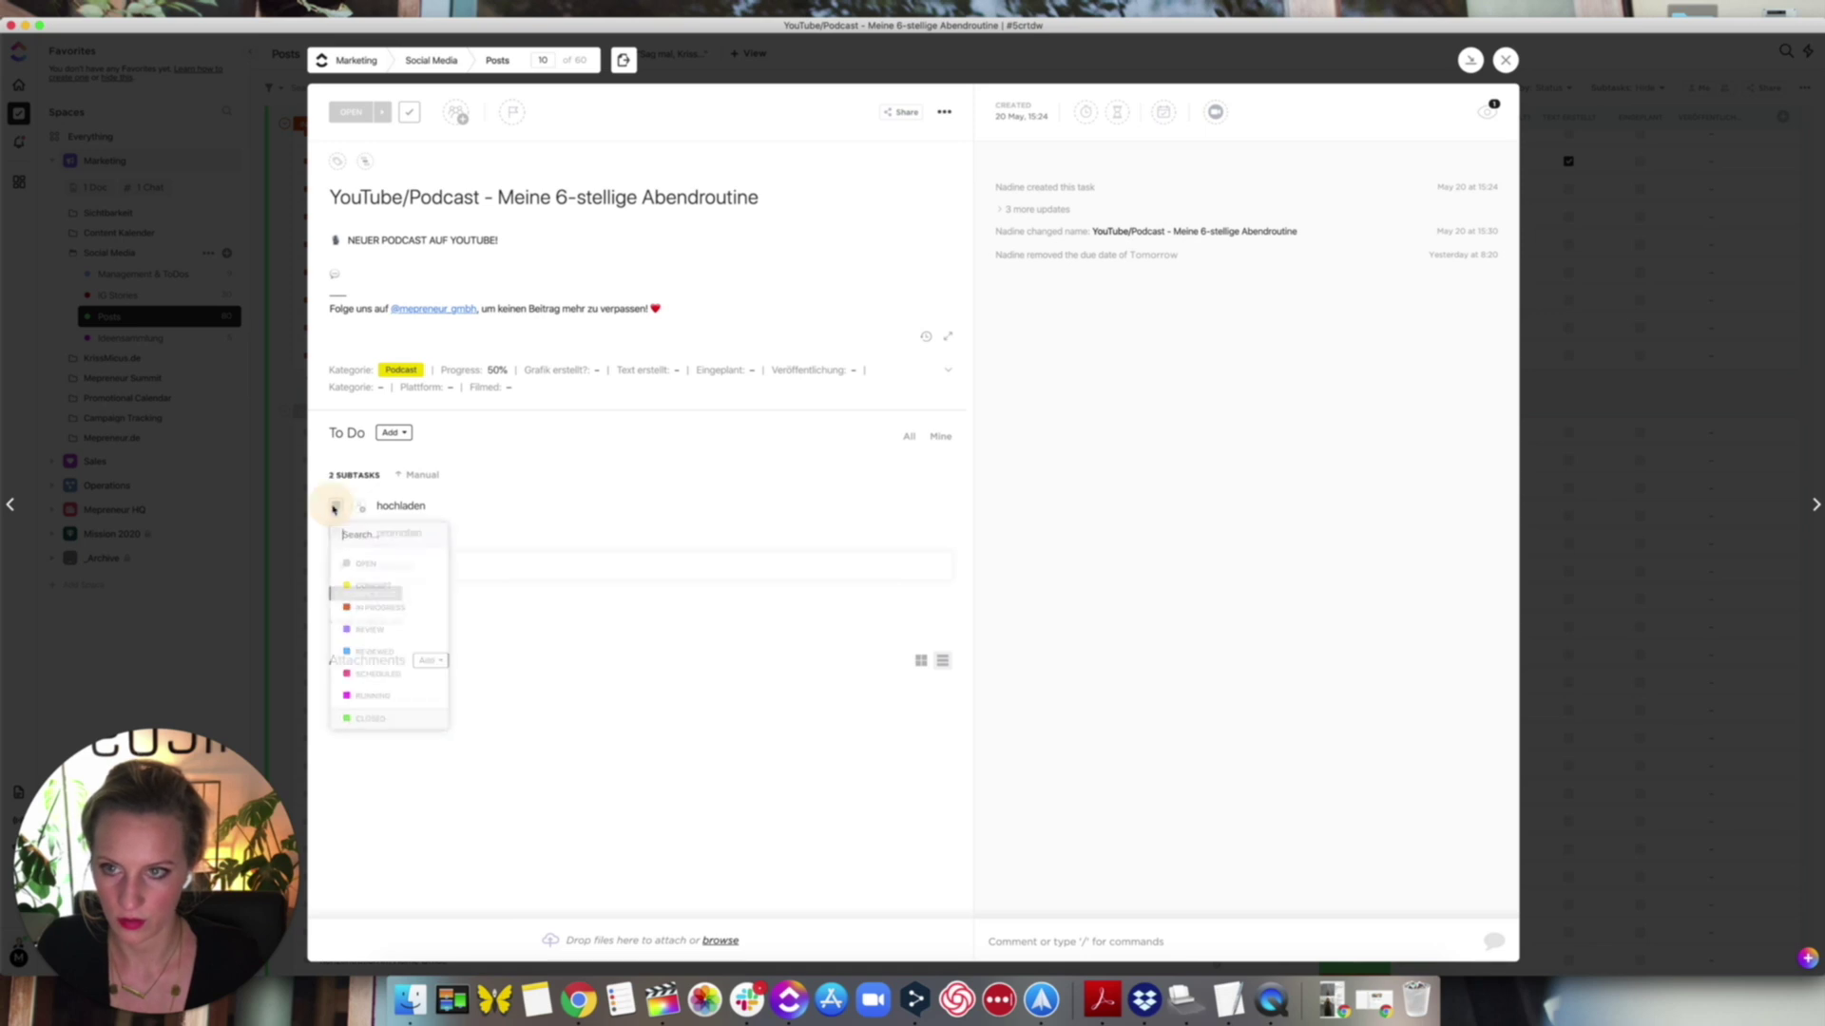
click(366, 735)
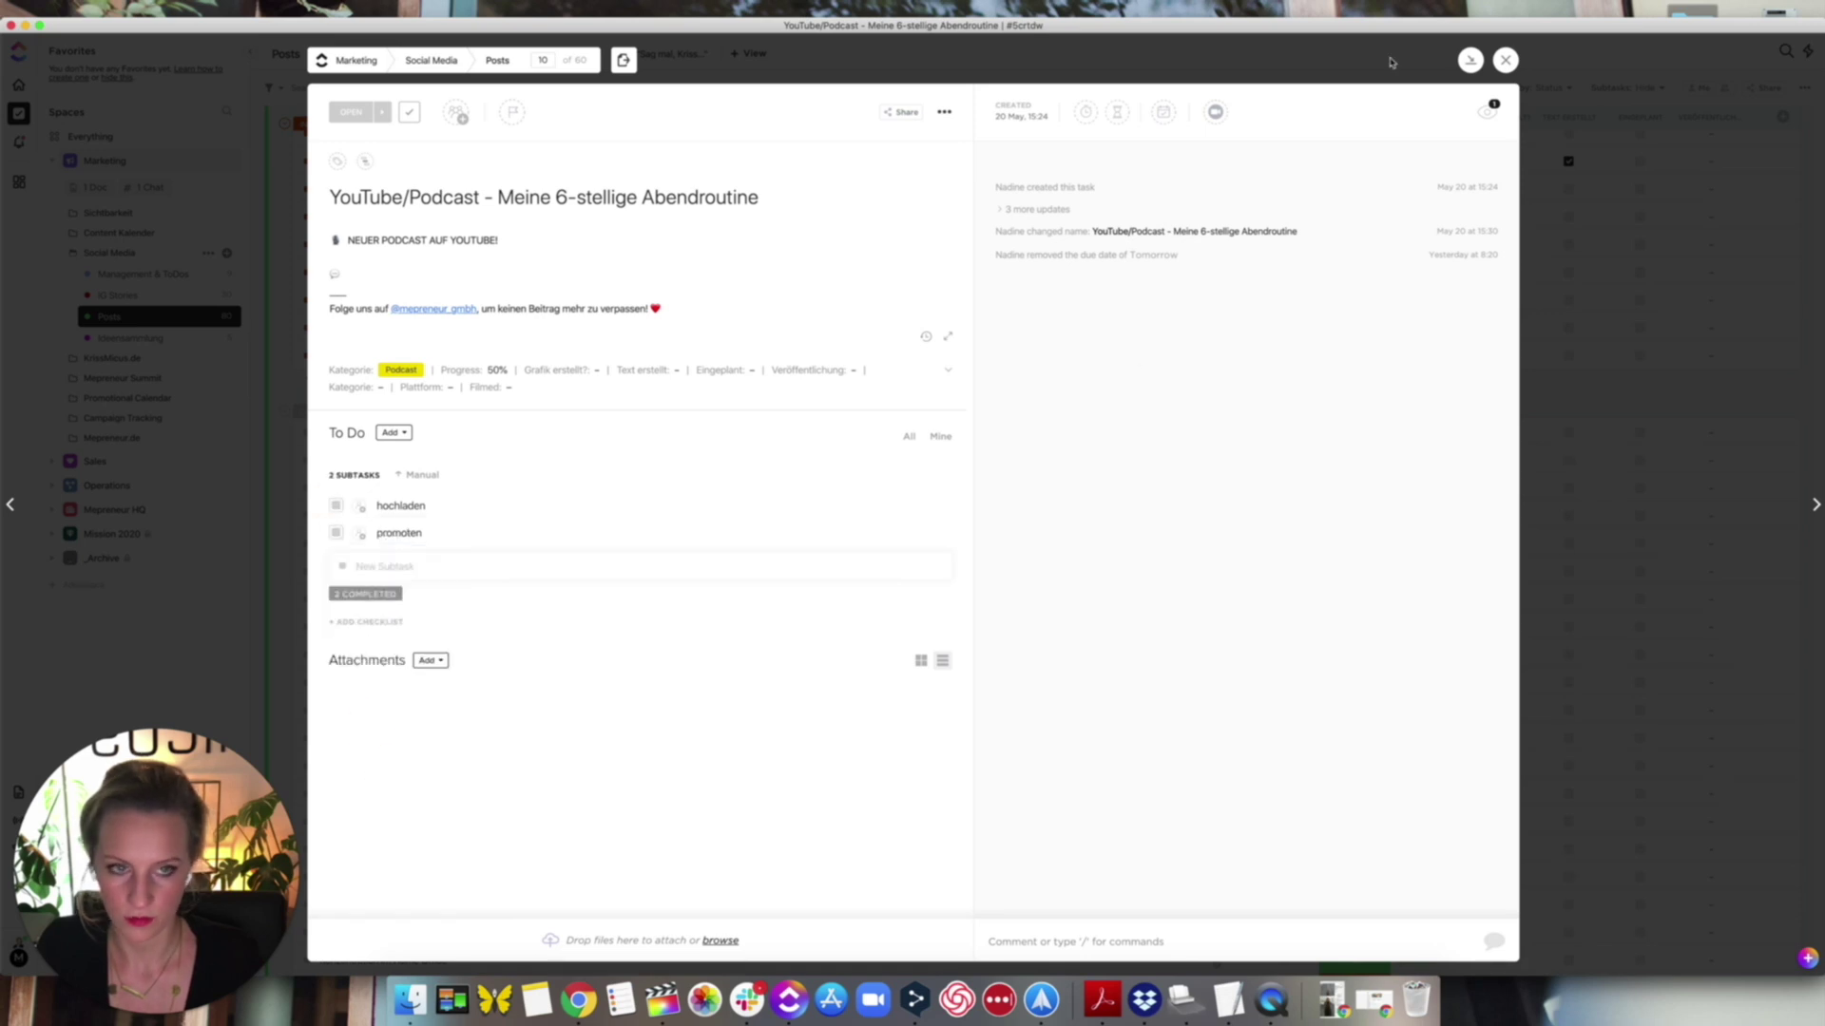
click(1506, 59)
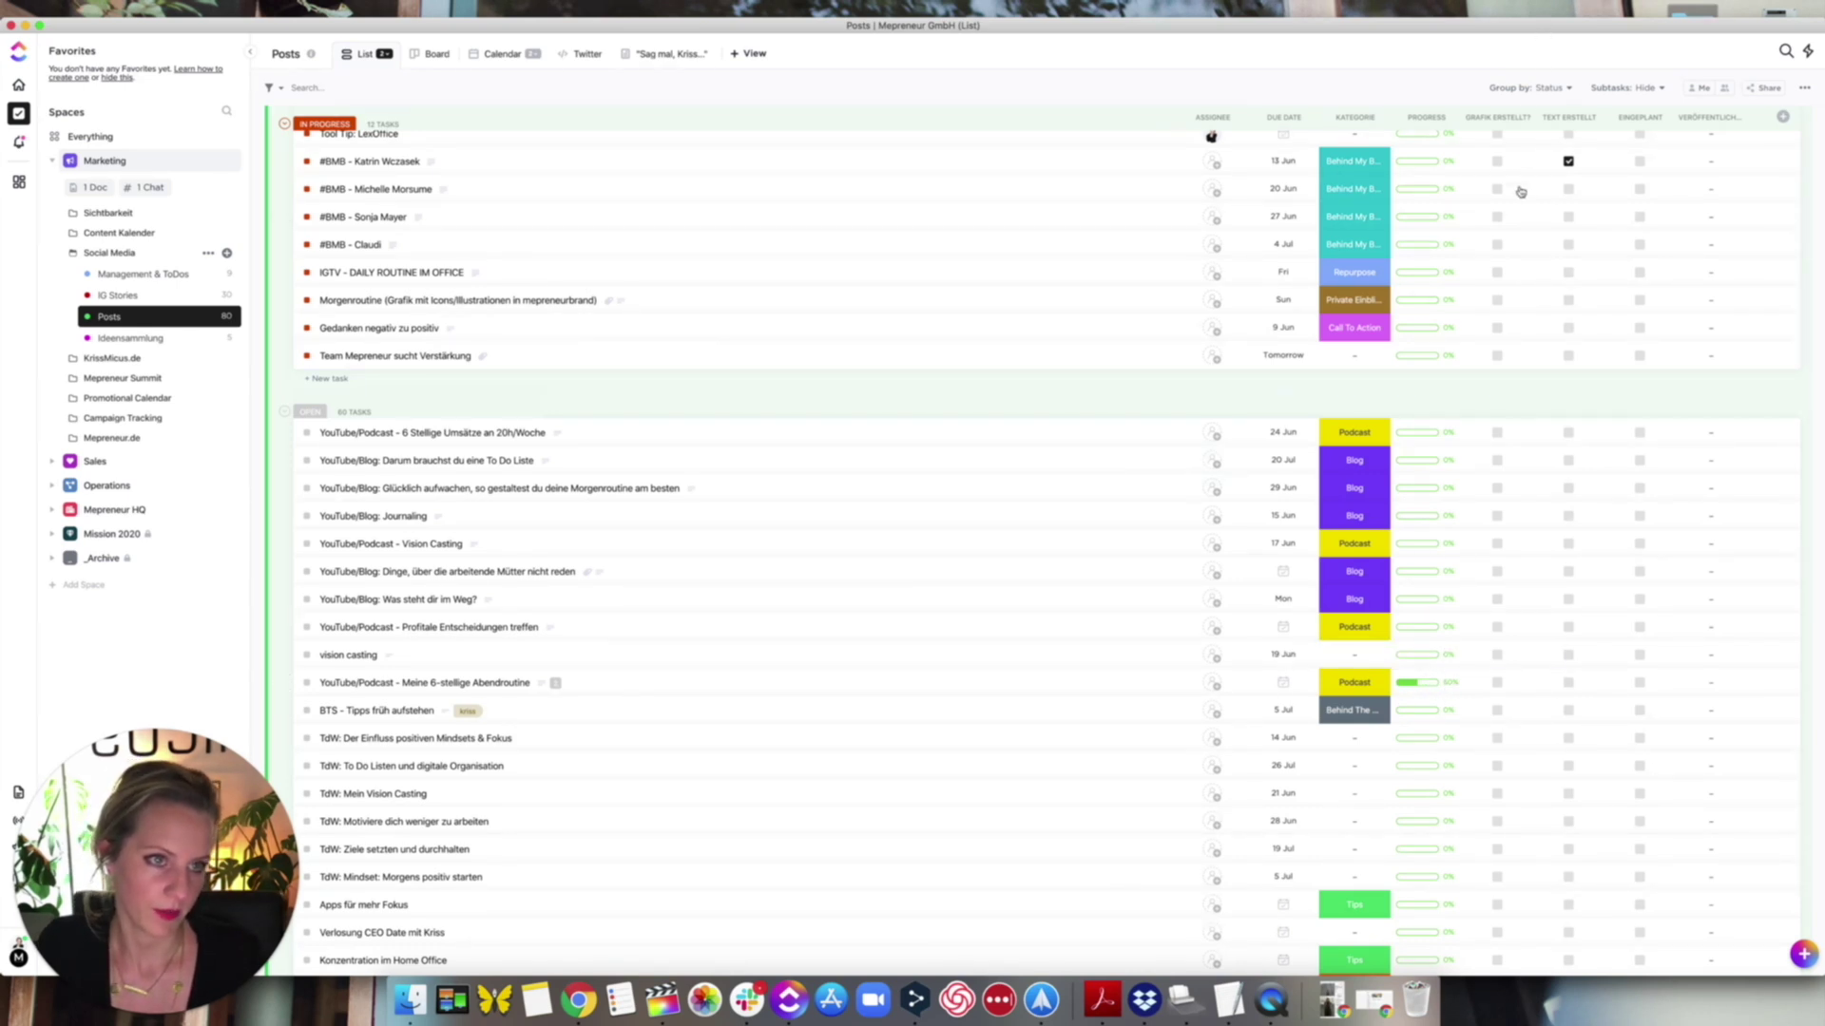
- Tick Grafik erstellt, Text erstellt and Eingeplant for the "YouTube/Podcast - Meine 6-stellige Abendroutine" task and view its Veröffentlichung options without choosing one
click(1499, 687)
click(1567, 684)
click(1643, 685)
click(1711, 682)
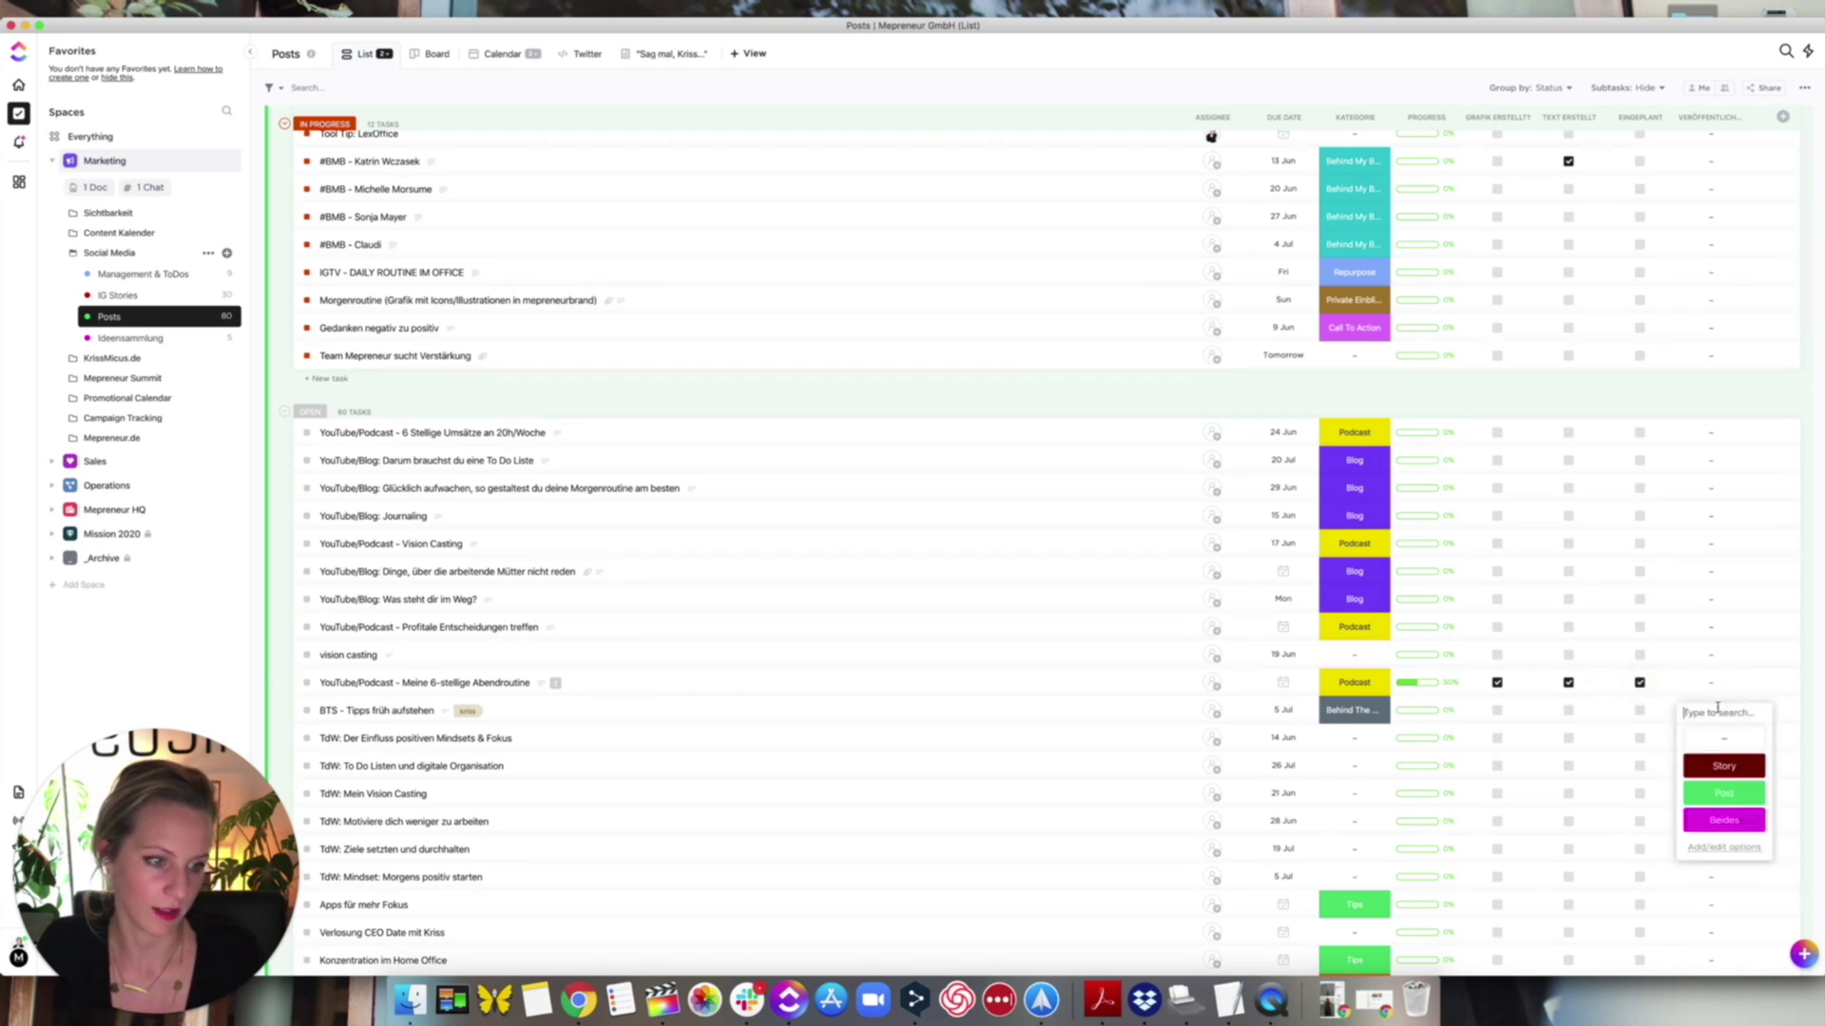
click(1770, 687)
click(1782, 683)
- Clear the Eingeplant, Text erstellt and Grafik erstellt checkboxes of the "YouTube/Podcast - Meine 6-stellige Abendroutine" task
click(1643, 685)
click(1568, 682)
click(1497, 682)
click(1642, 684)
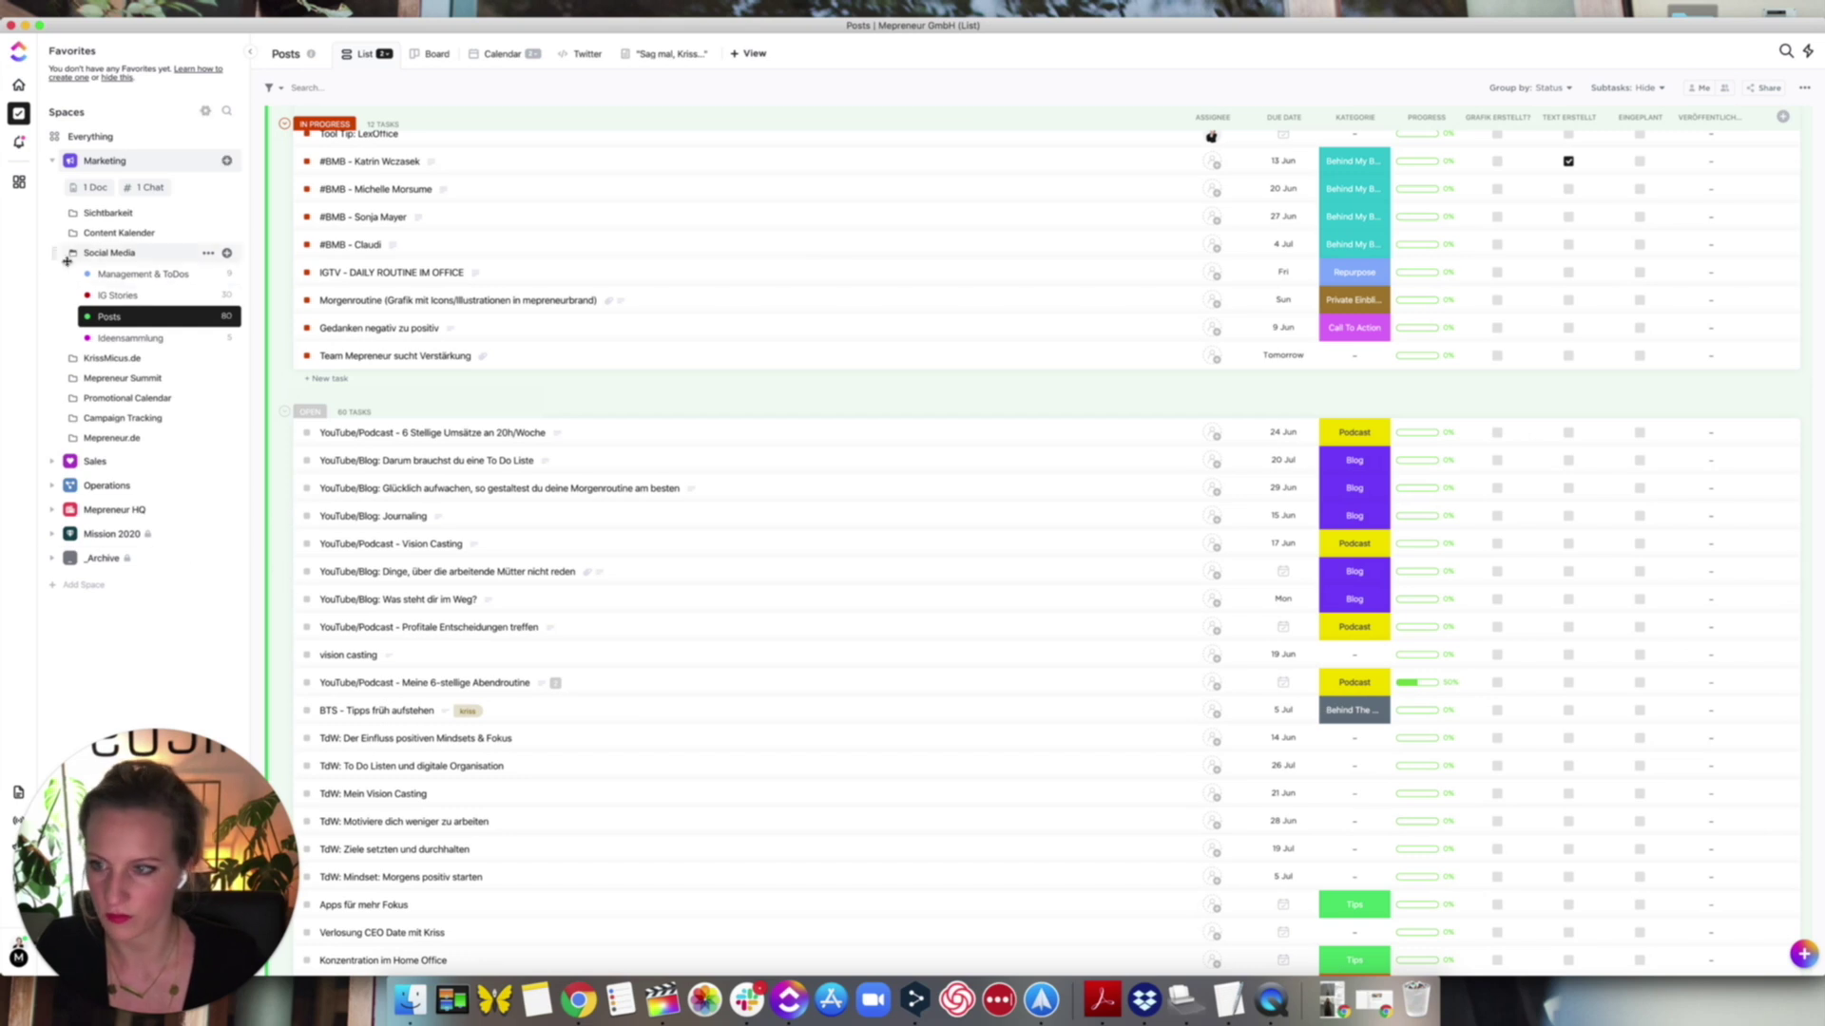
- View the Ideensammlung list, then examine the page lists of the KrissMicus.de folder in board and list views
click(130, 338)
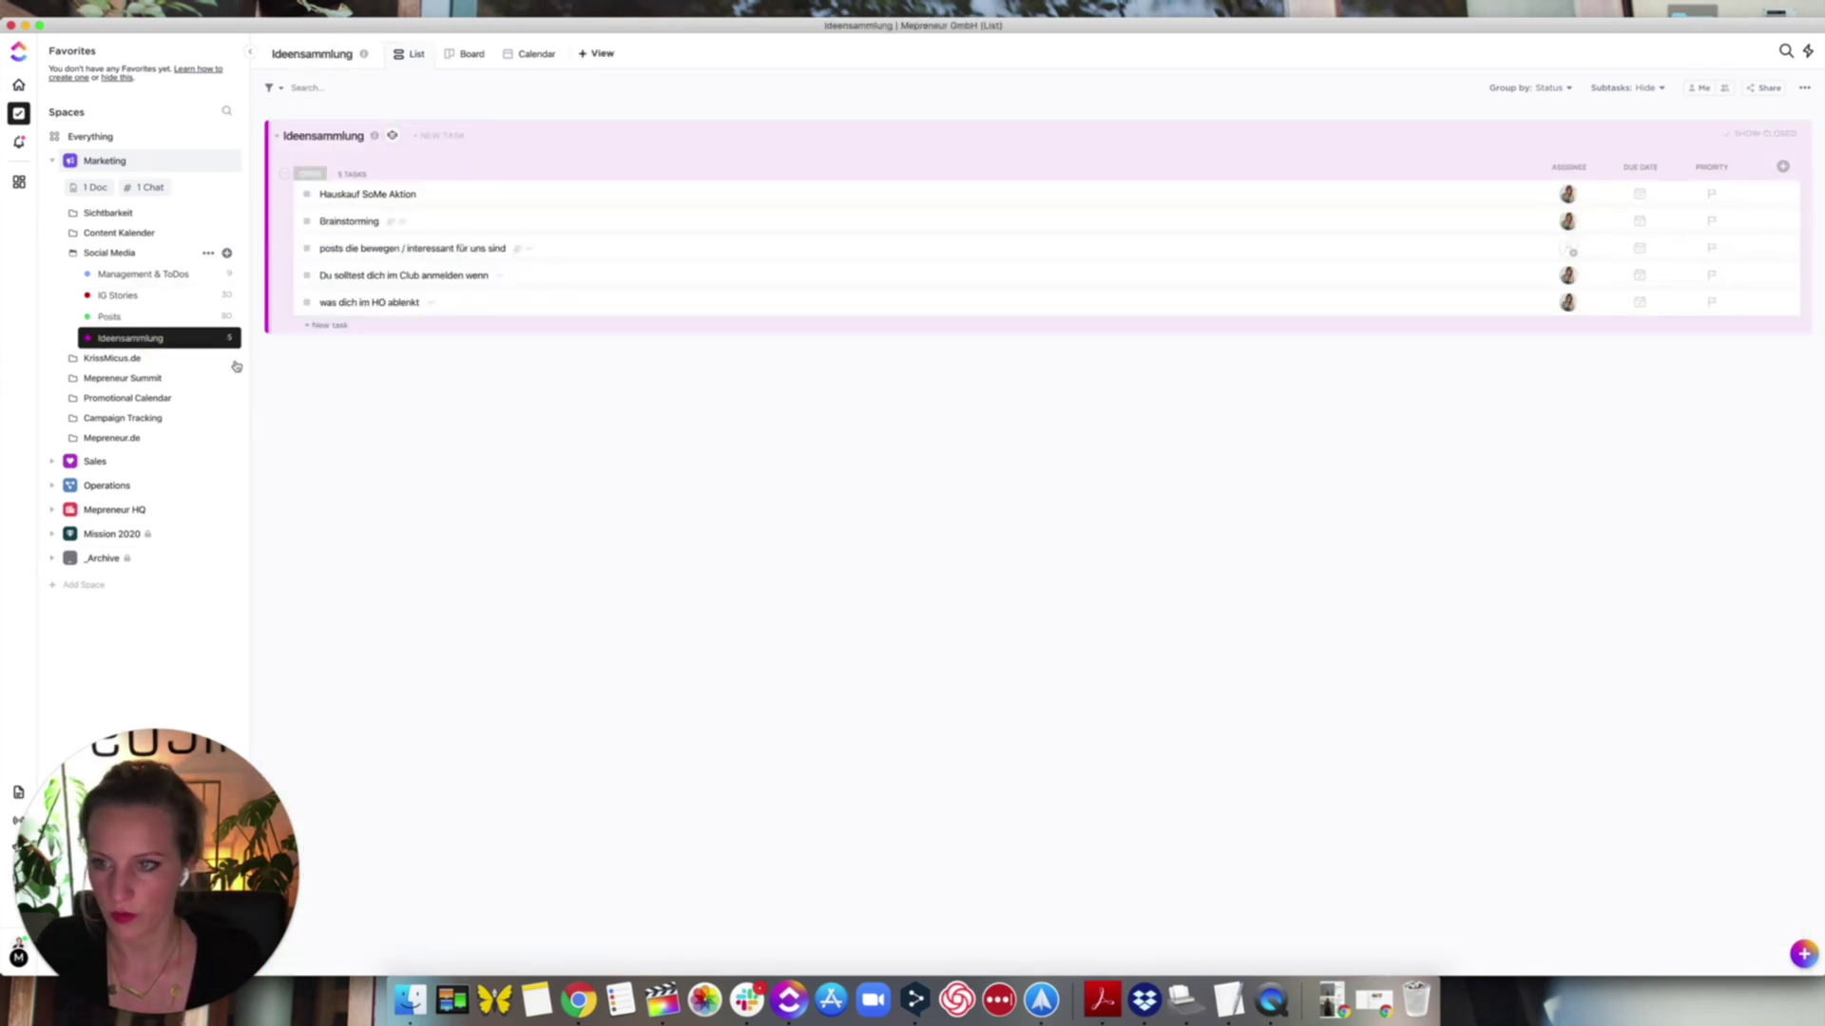
click(112, 358)
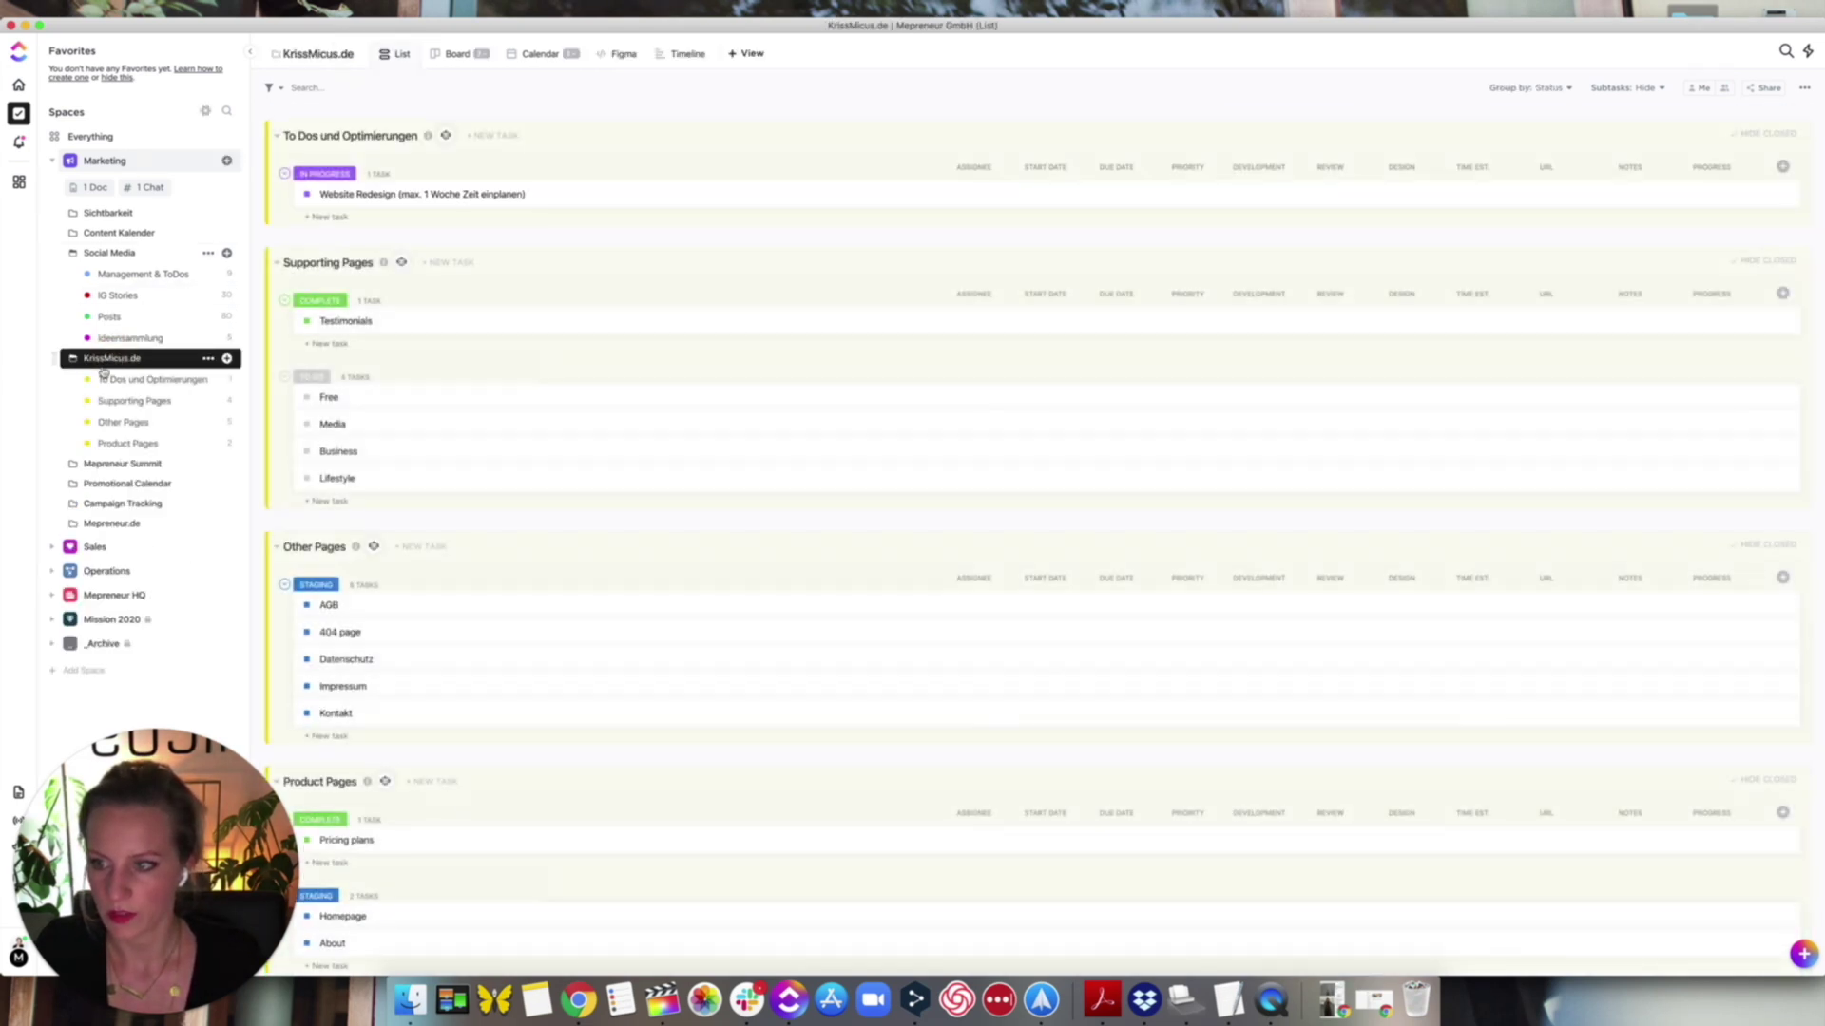
click(470, 63)
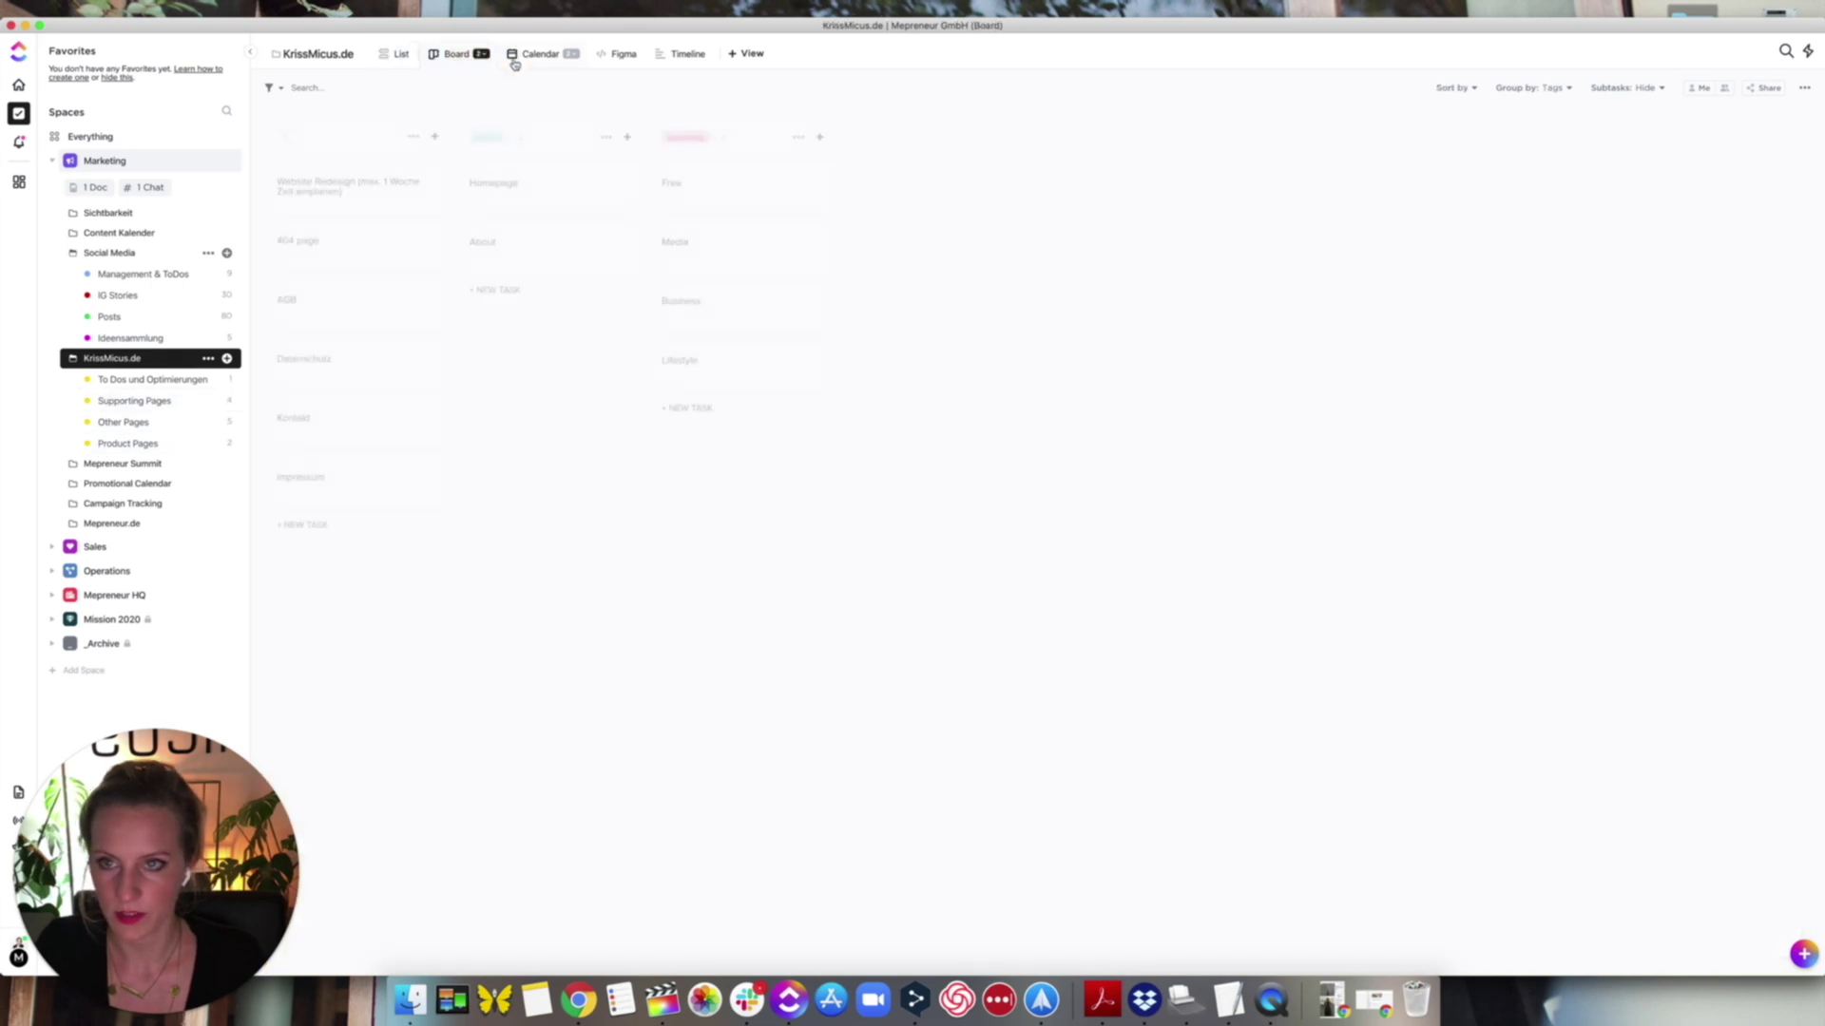
click(400, 59)
scroll(951, 635, down, 1)
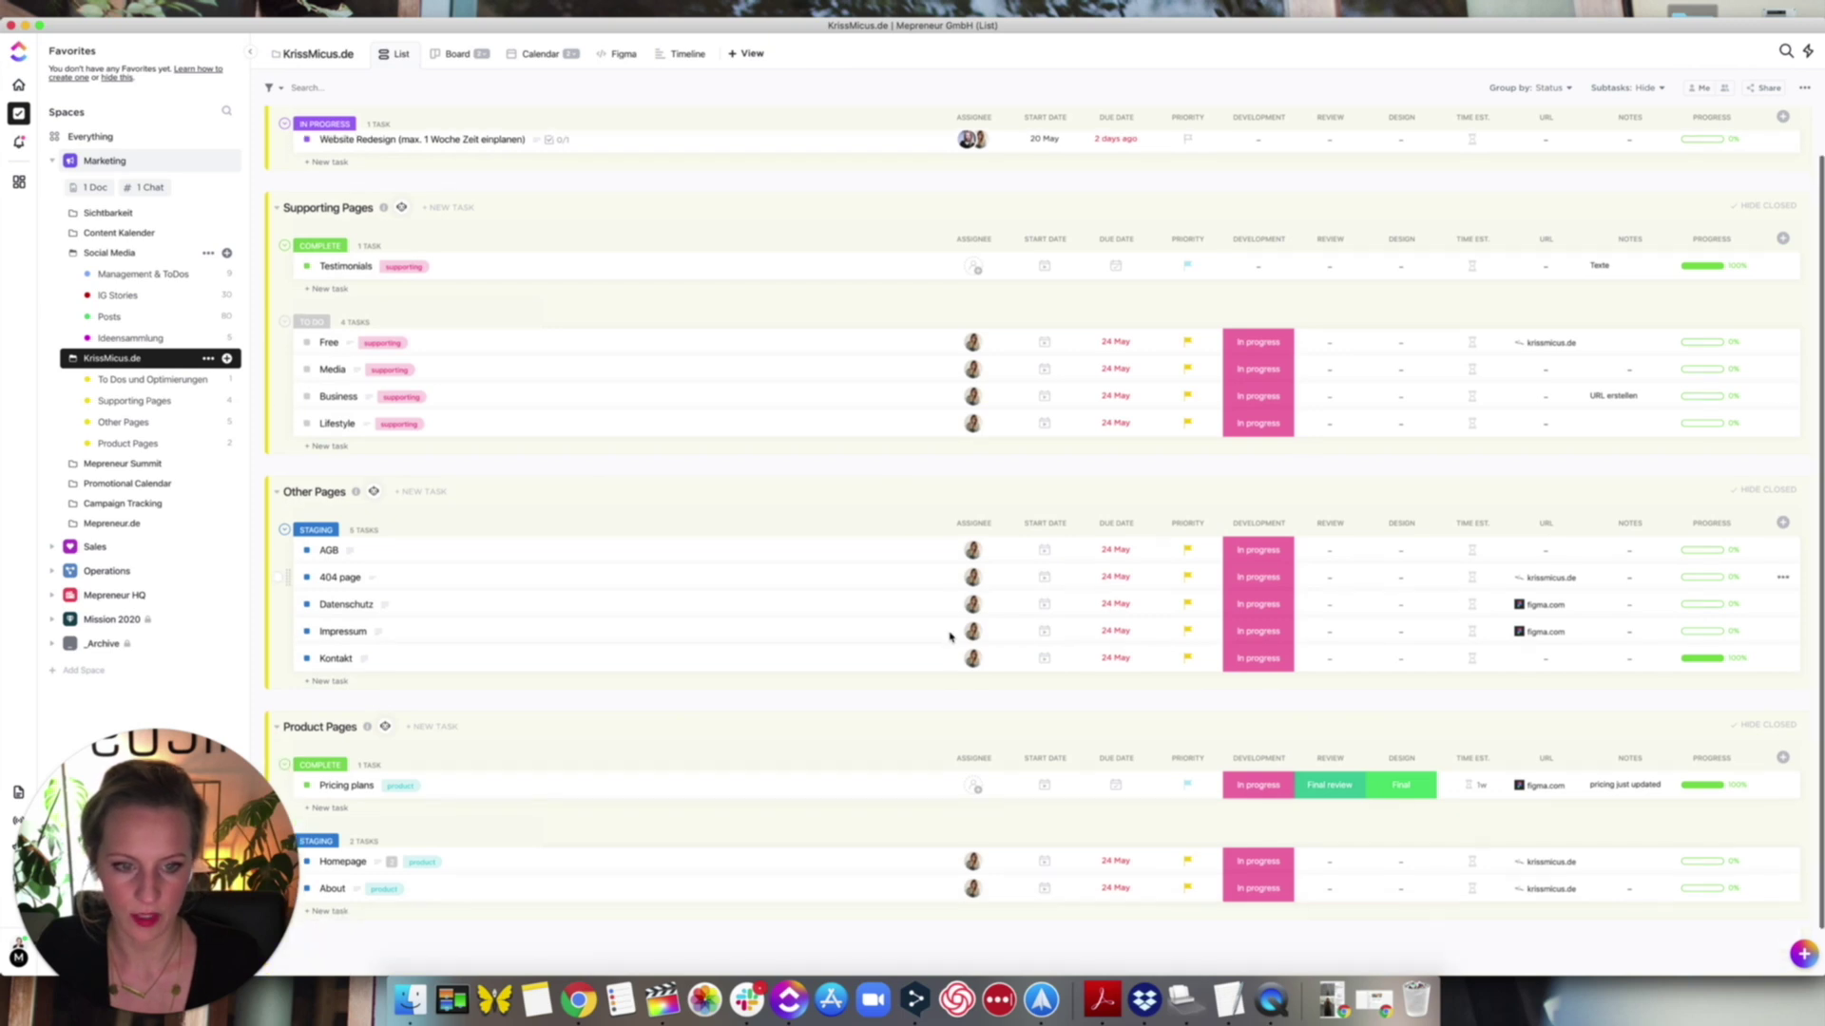
scroll(1074, 722, down, 1)
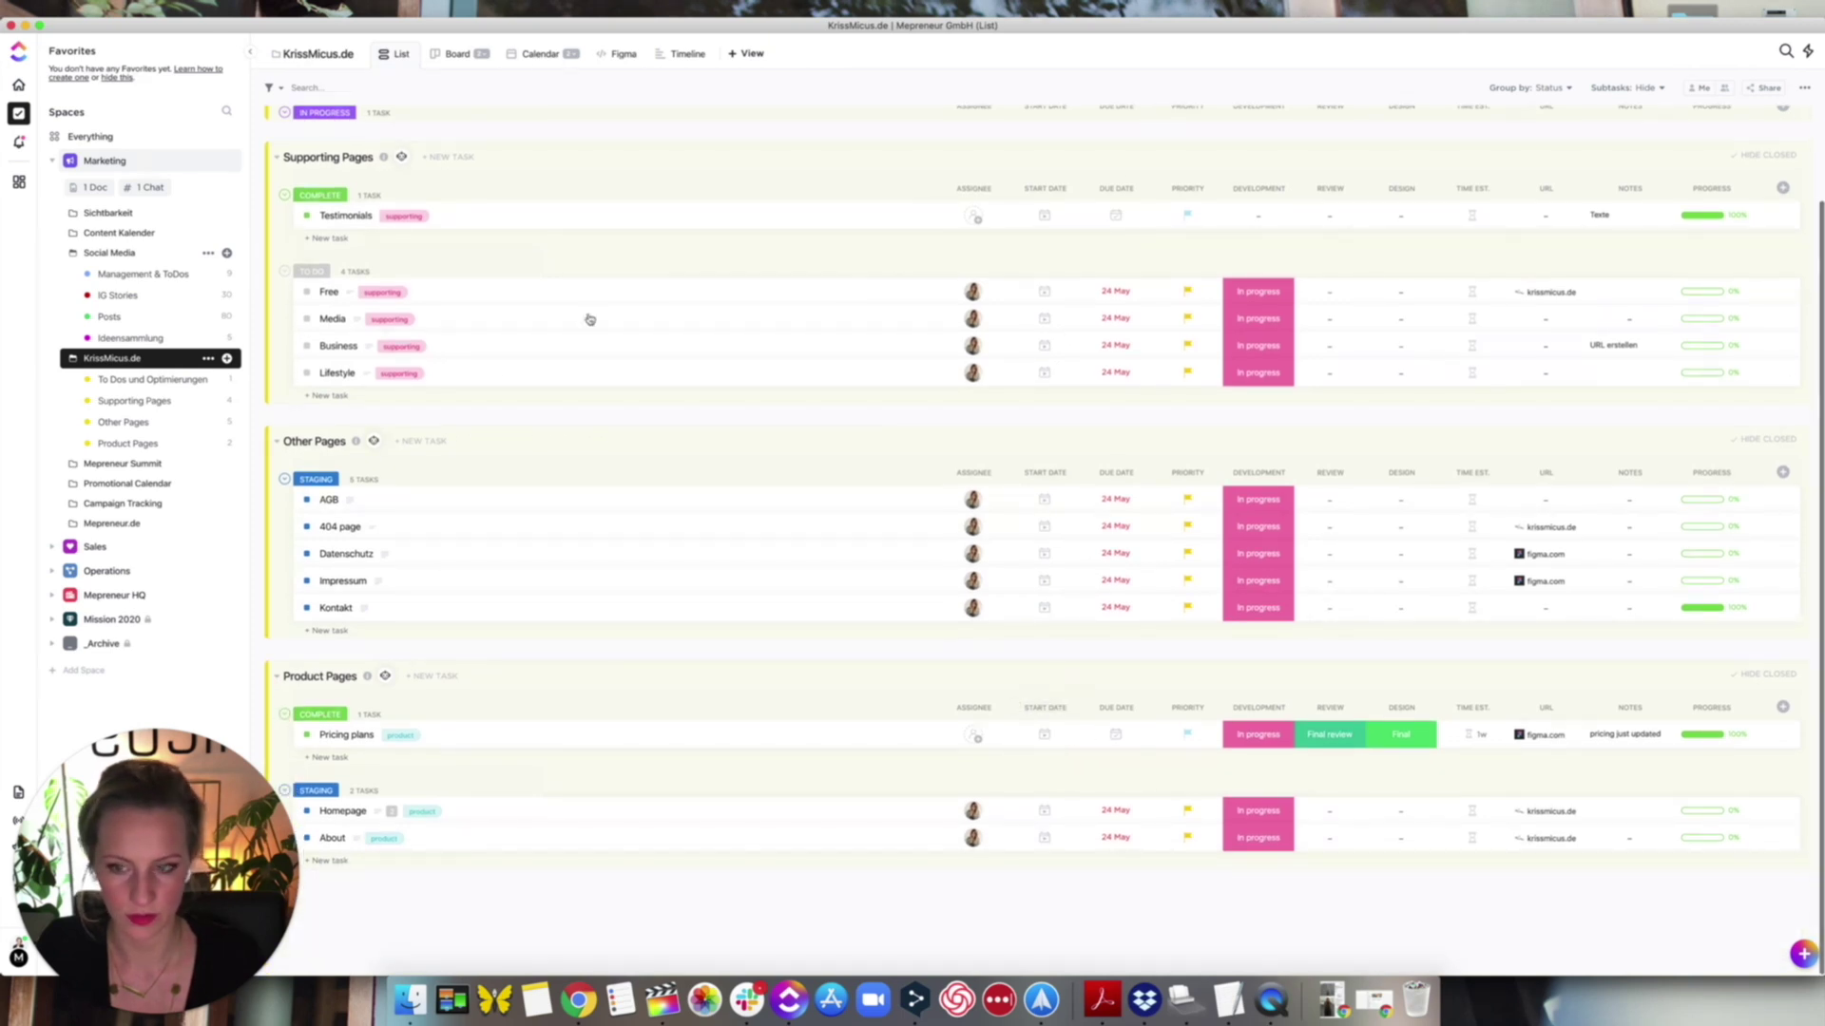
- Open the Datenschutz task under Other Pages, read through its description and close it
click(334, 553)
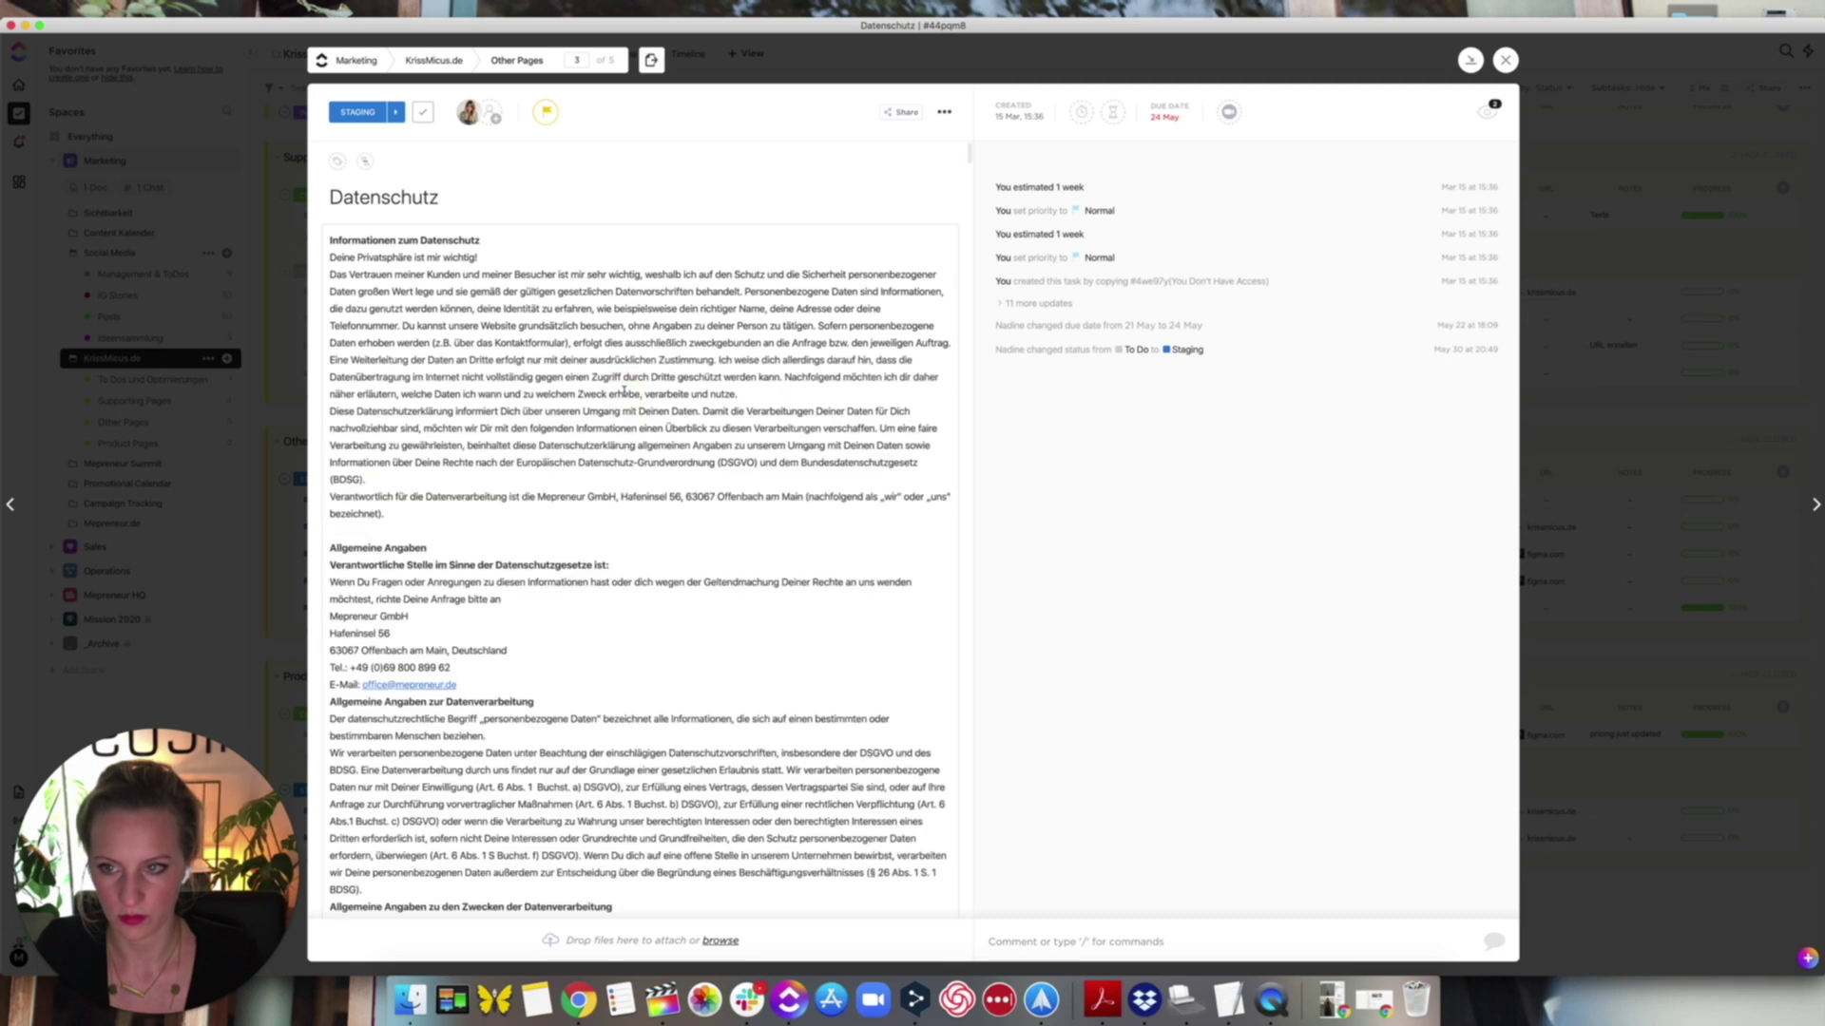
scroll(623, 391, down, 20)
scroll(659, 576, down, 15)
click(1503, 61)
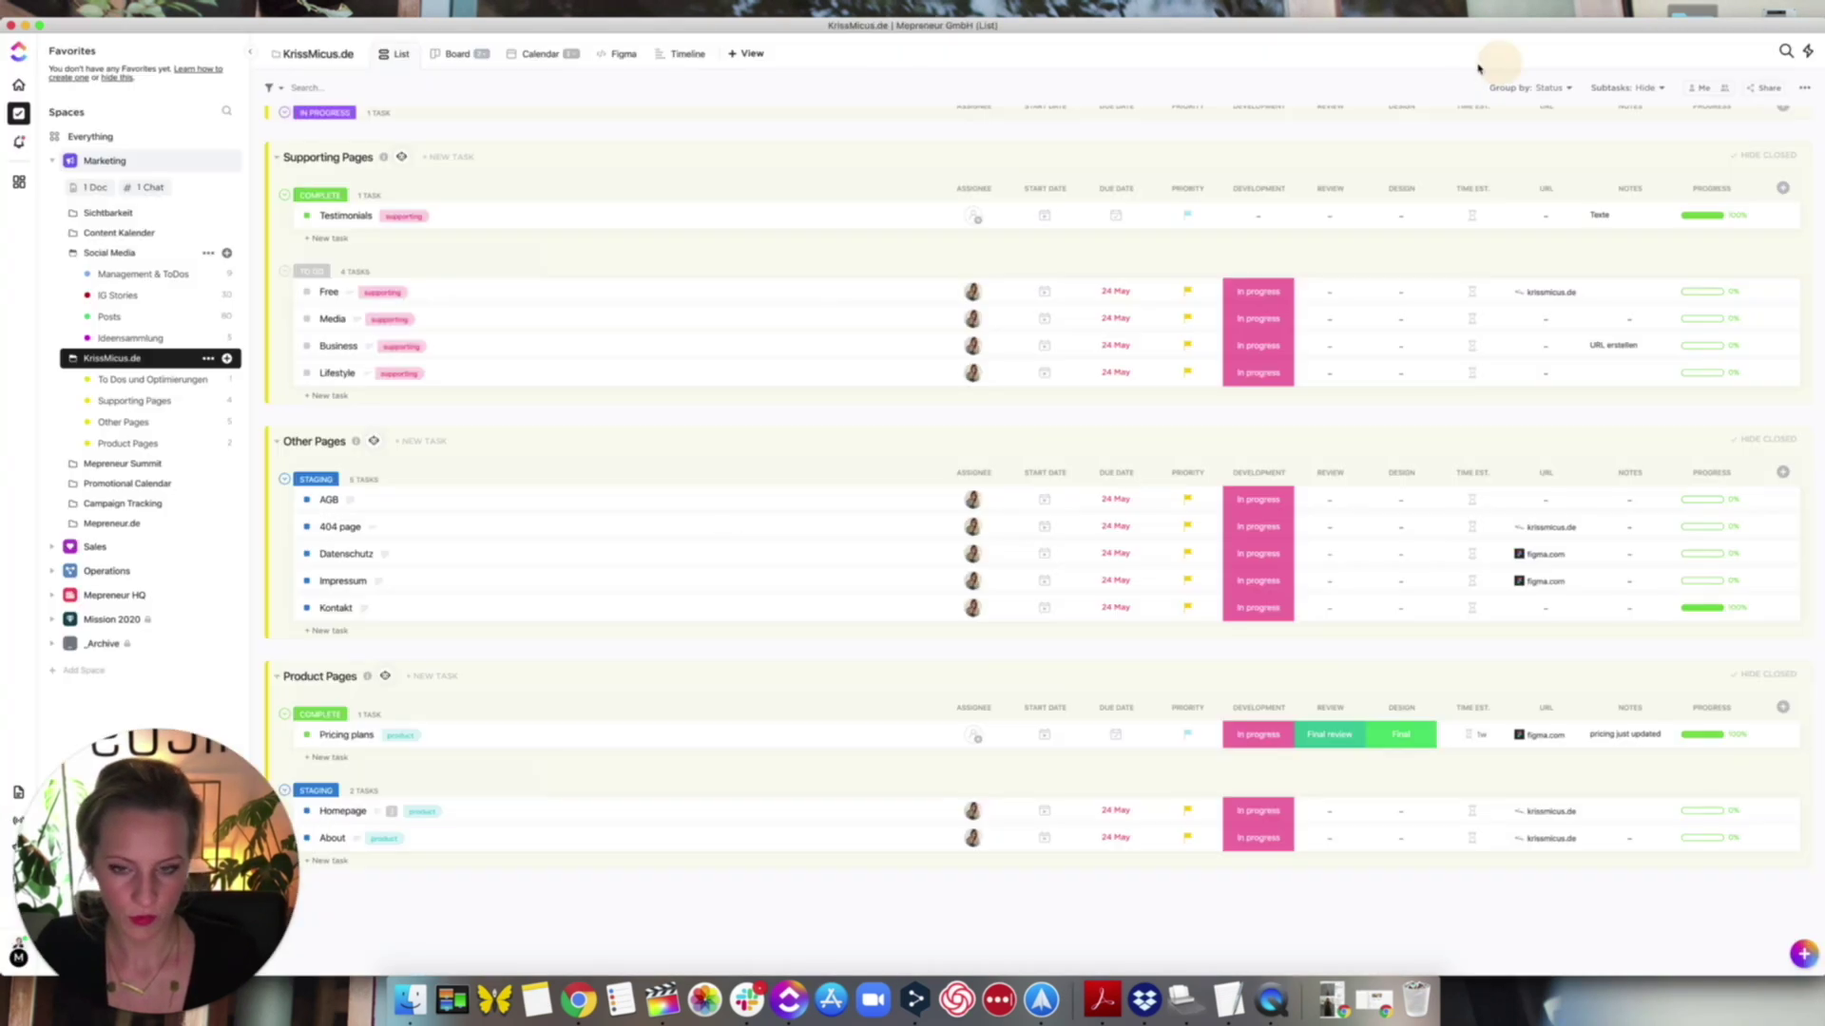
- Check the Review and Design options offered for the AGB page and leave its fields unset
click(1342, 507)
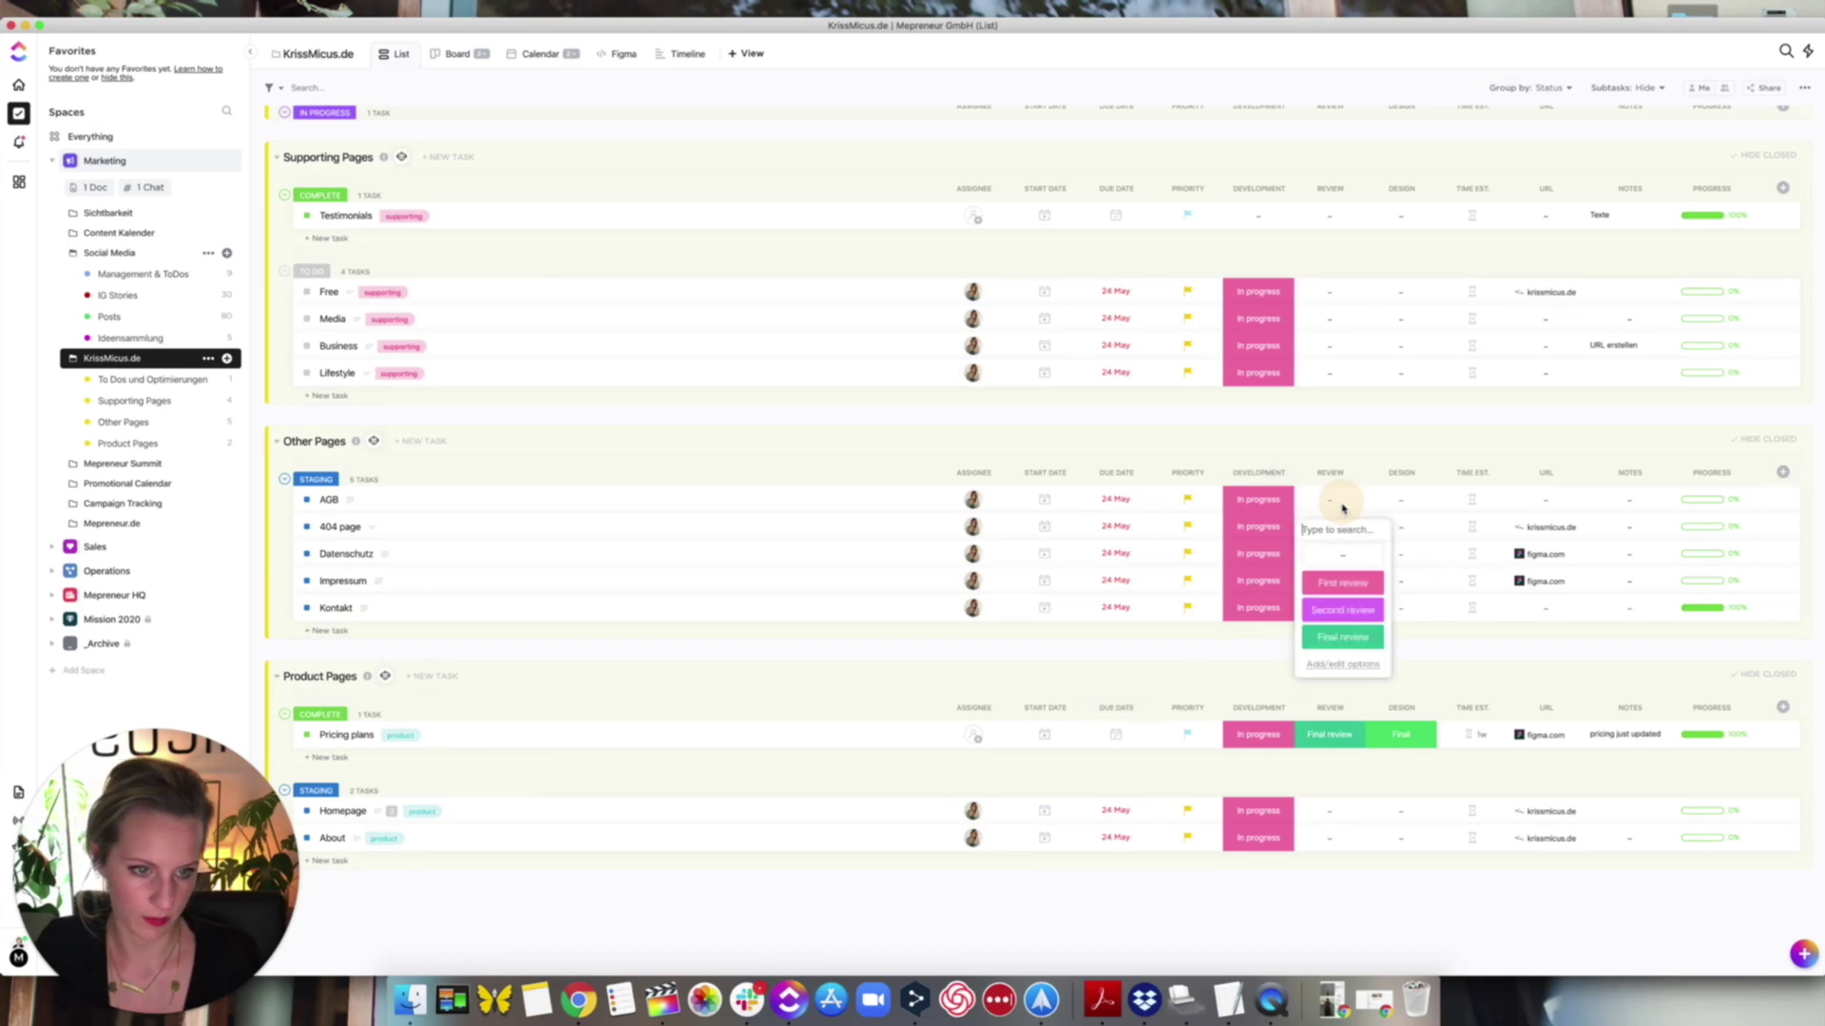
click(1397, 506)
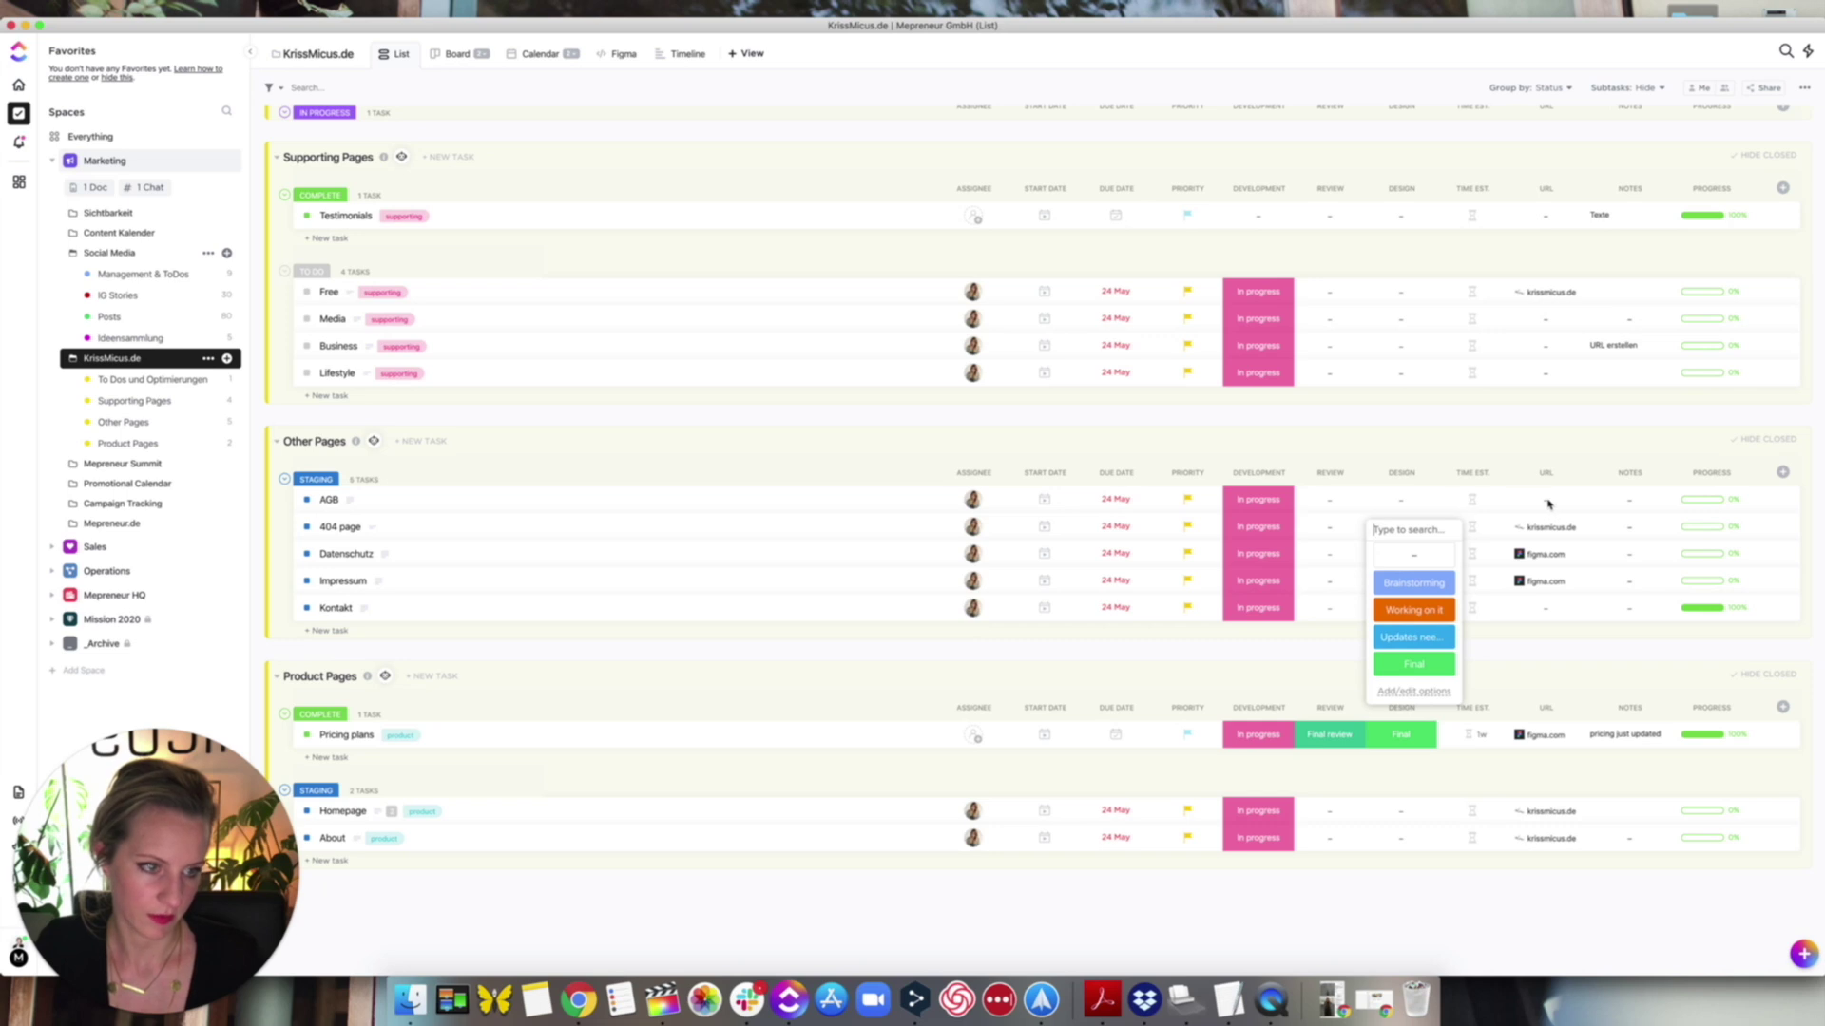
click(1644, 504)
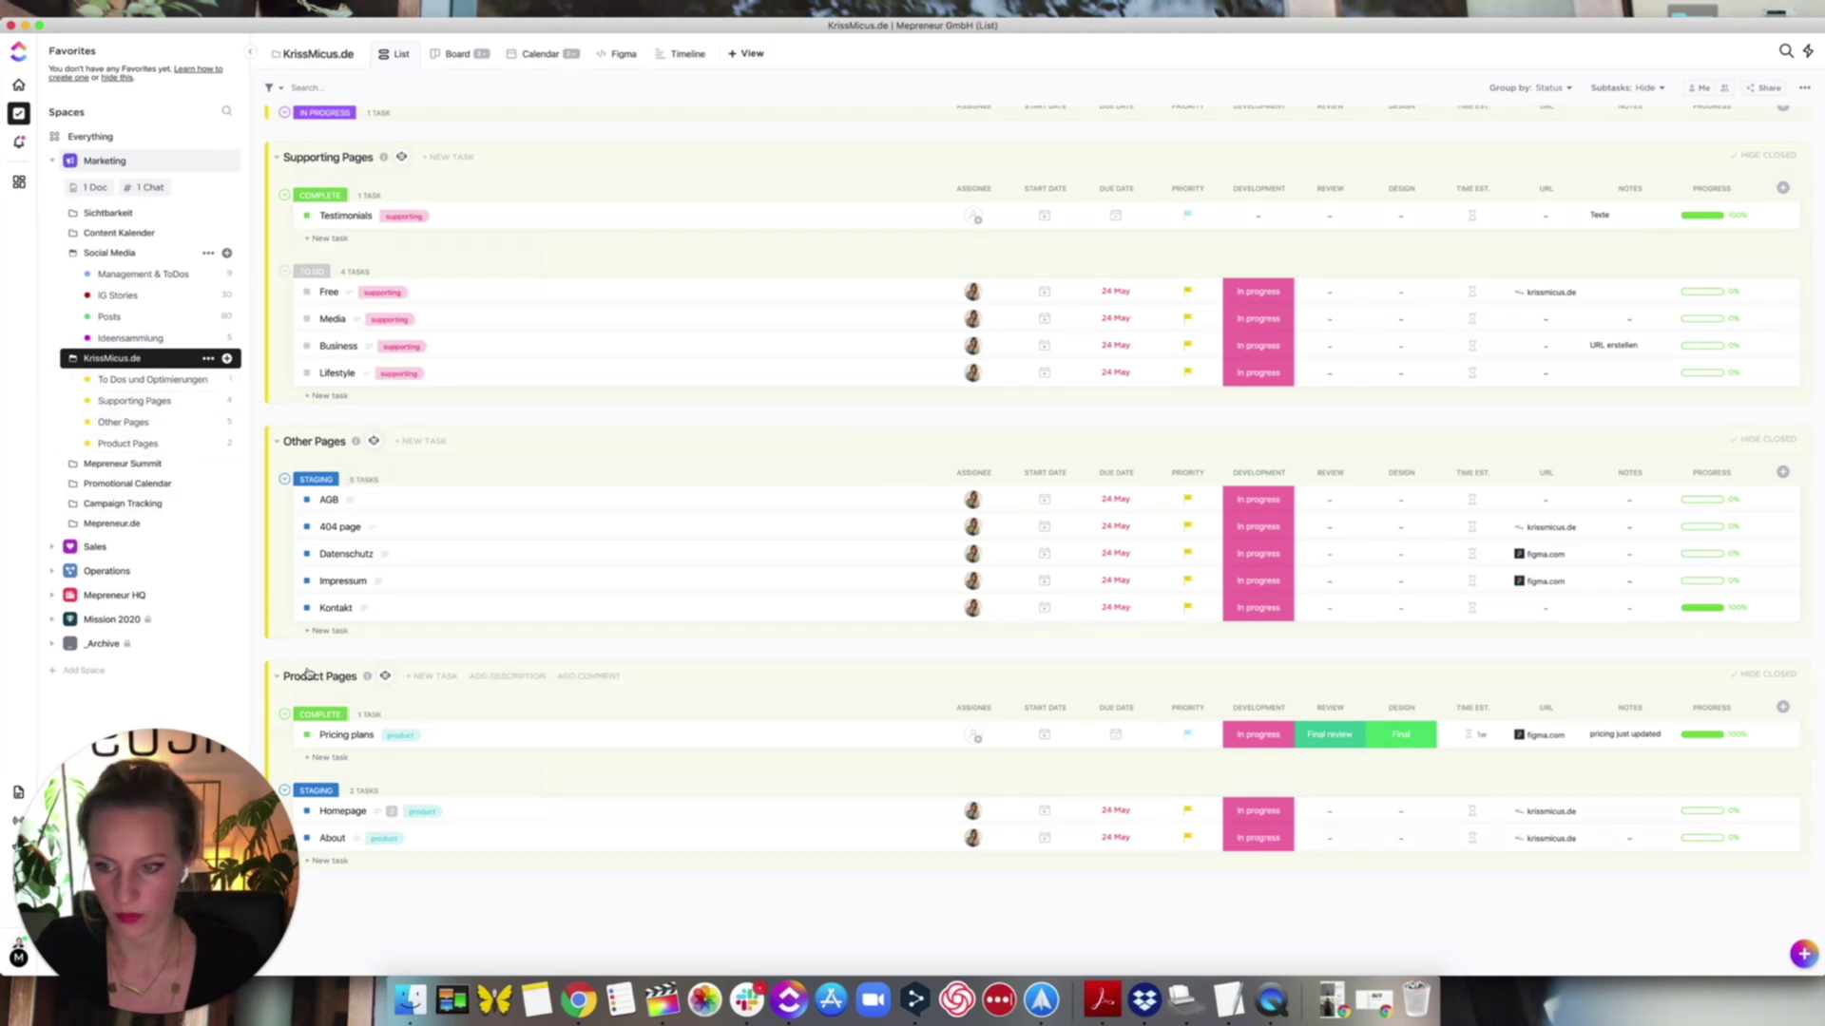
- Collapse the KrissMicus.de and Social Media folders and show the Mepreneur Summit folder's board
click(122, 465)
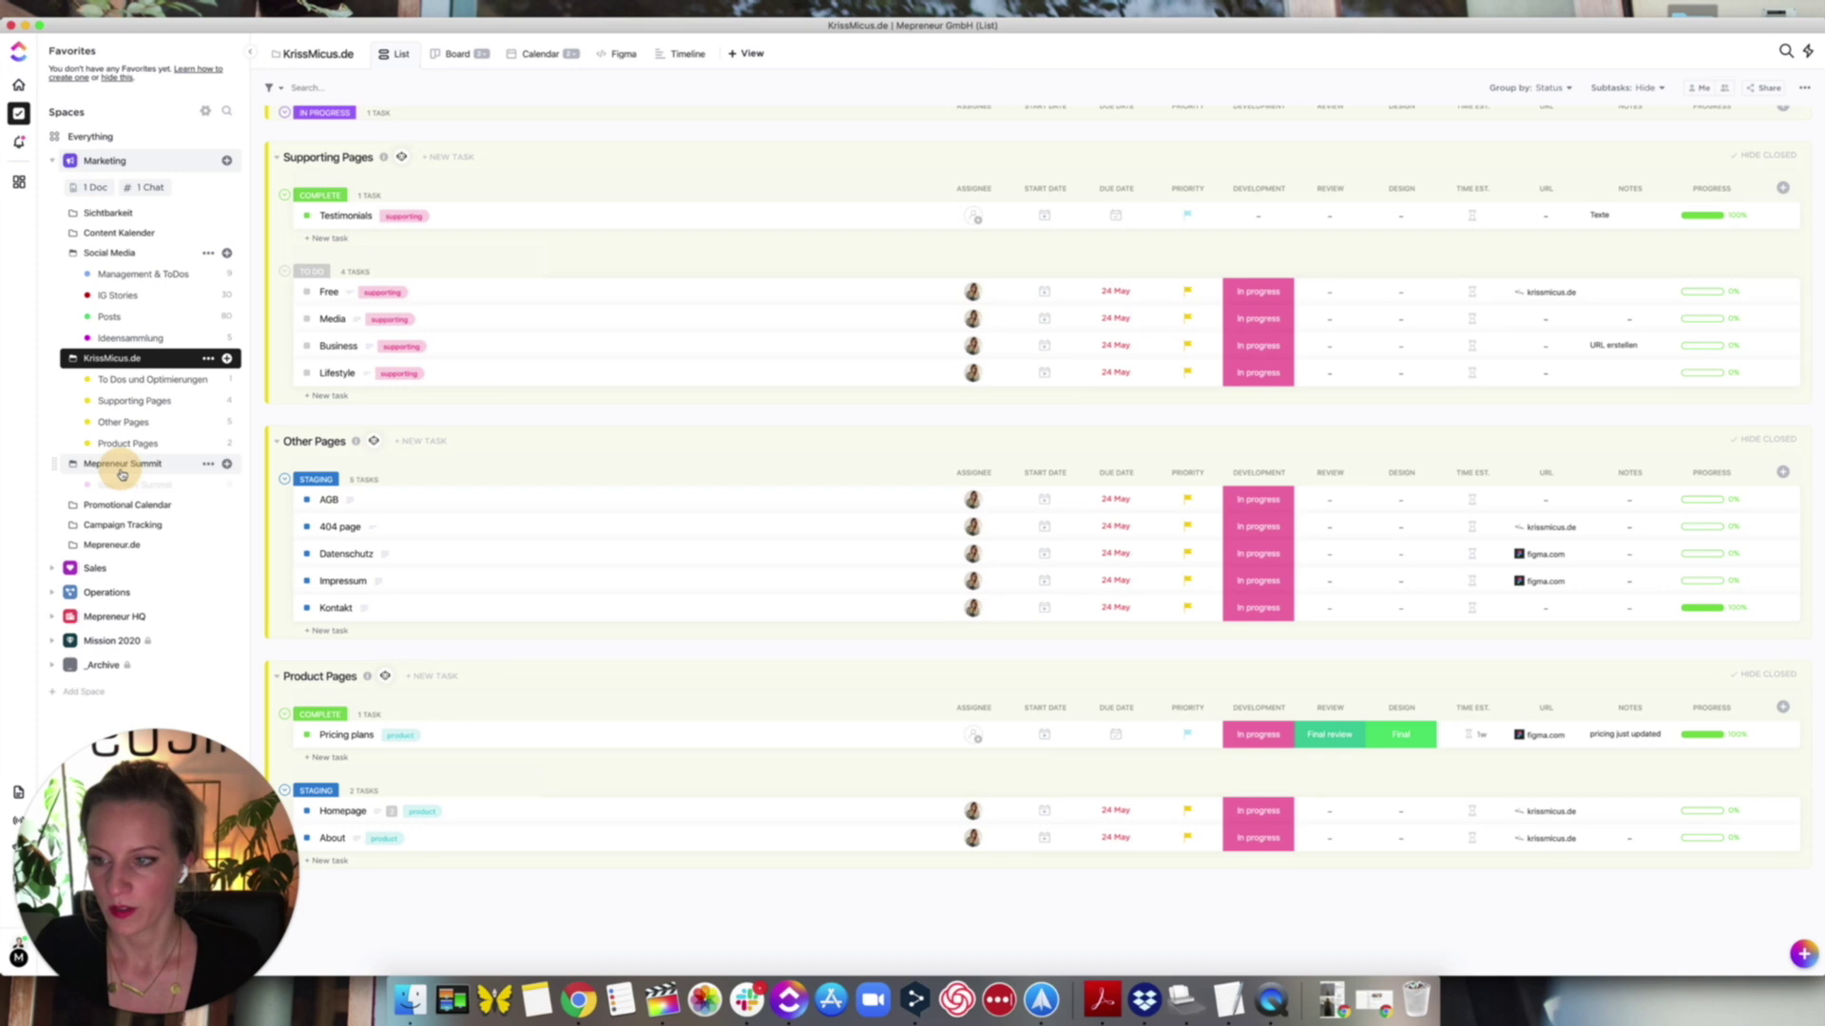
click(66, 360)
click(73, 253)
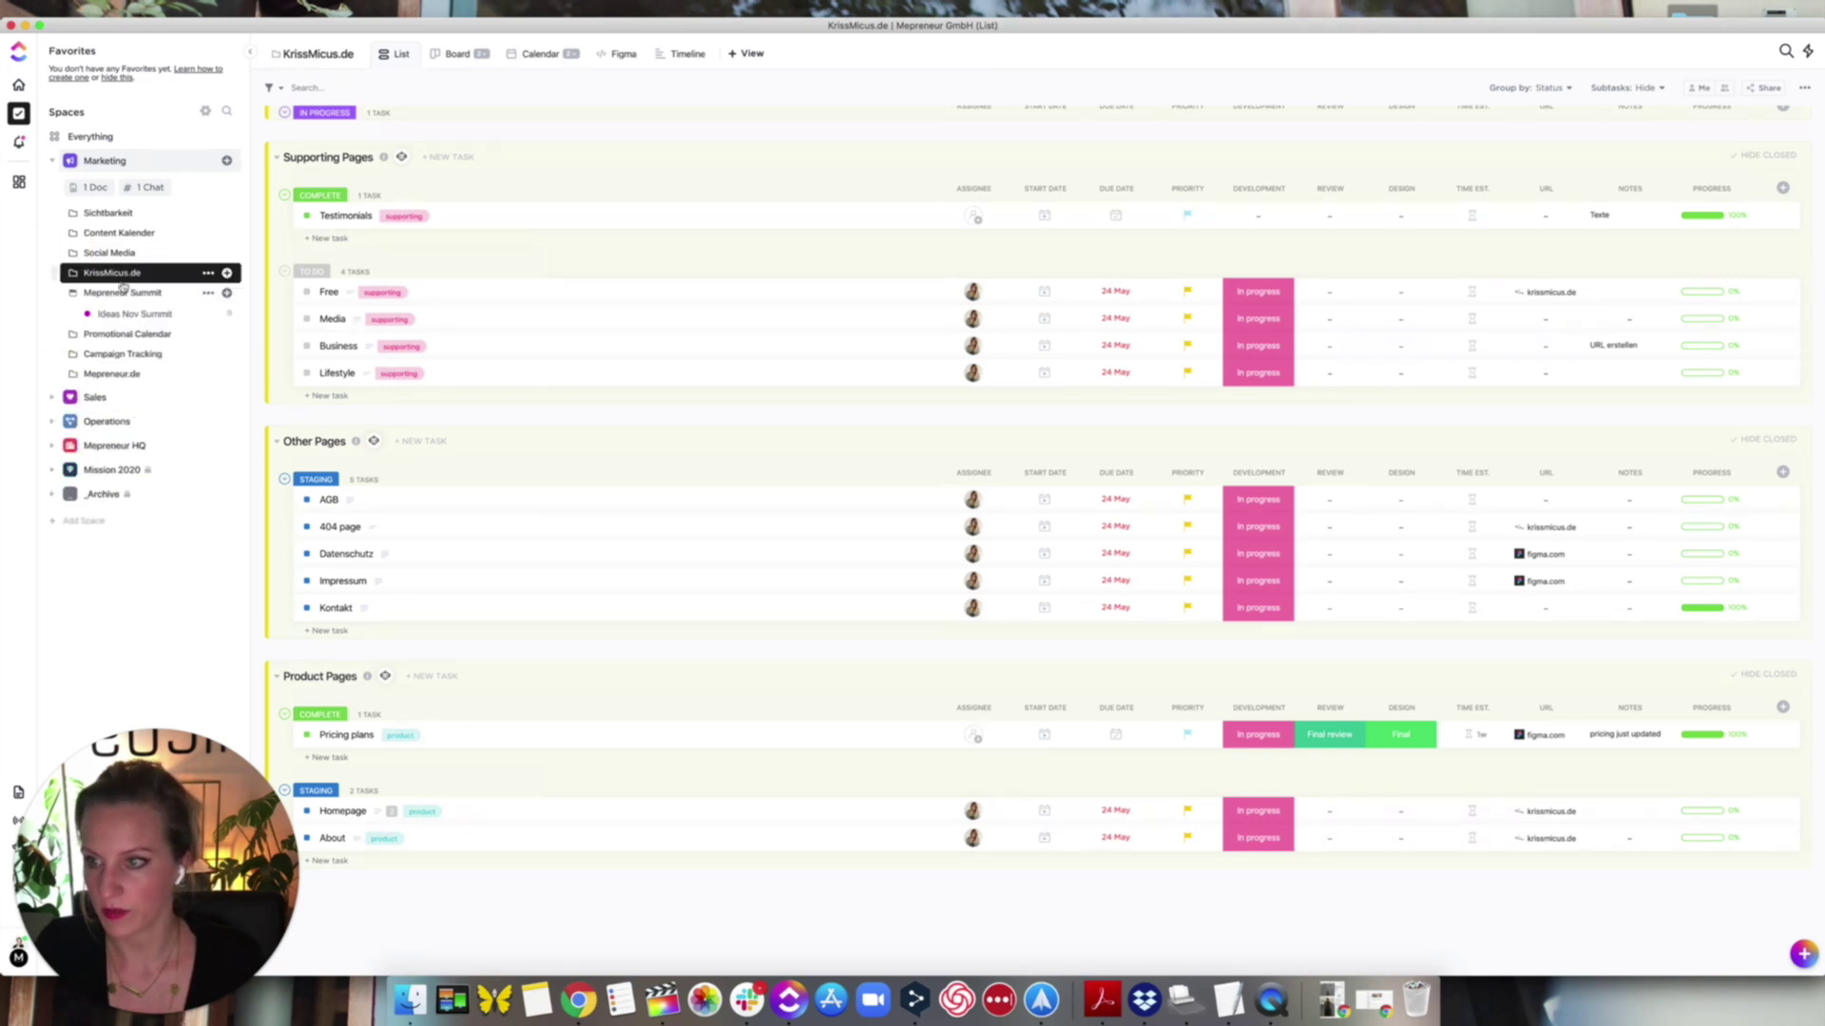
click(121, 293)
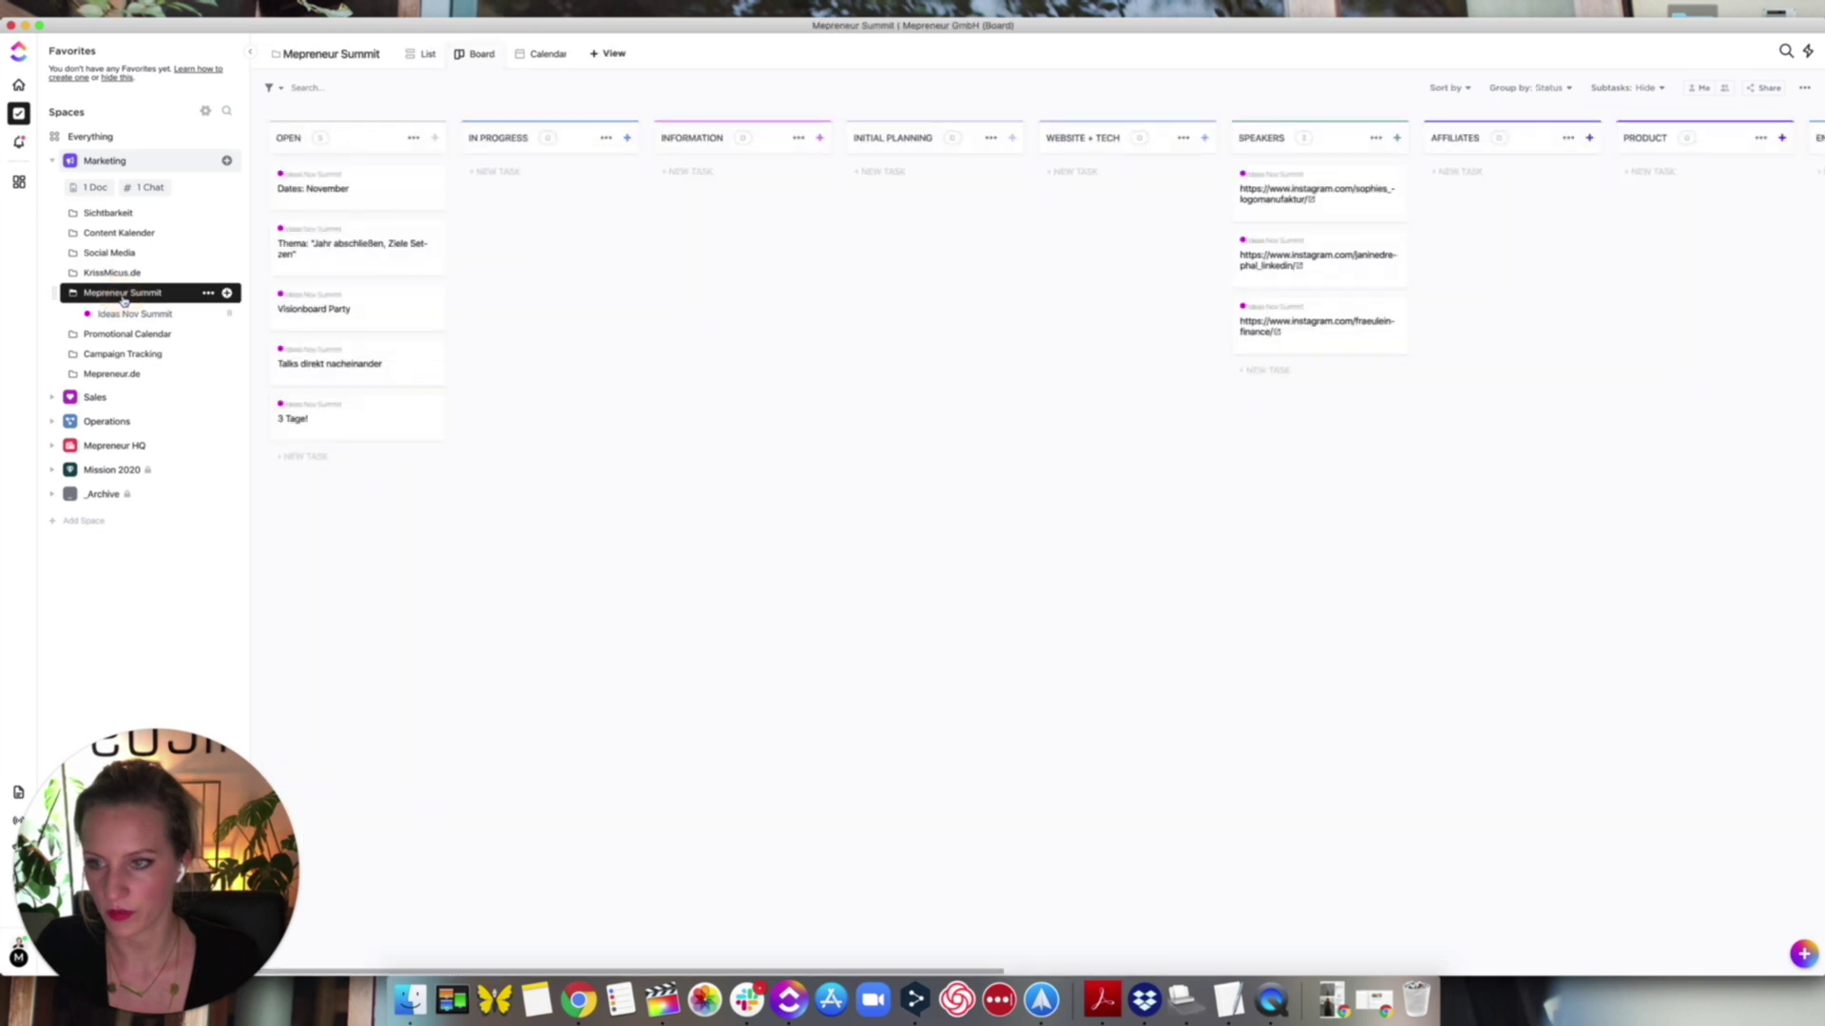
- Open the Promotional Calendar board, examine the expanded custom fields of the Tag der Arbeit task and close it
click(100, 338)
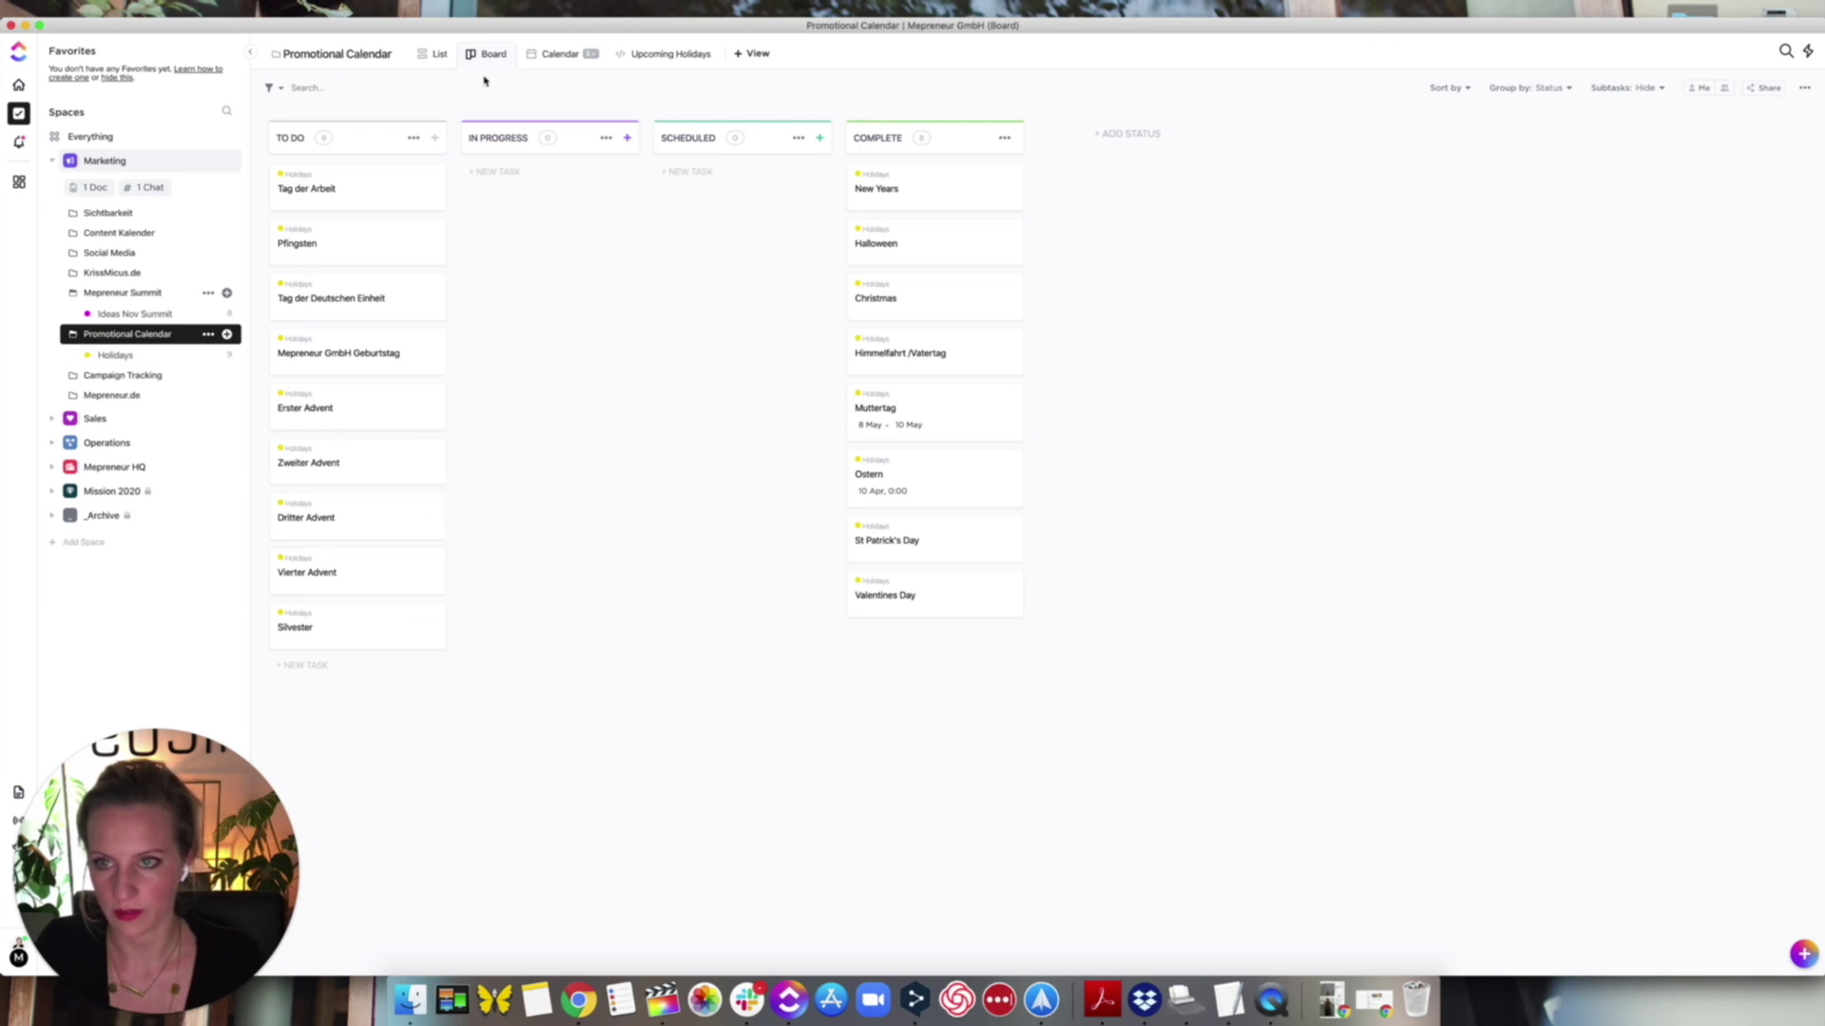
click(320, 188)
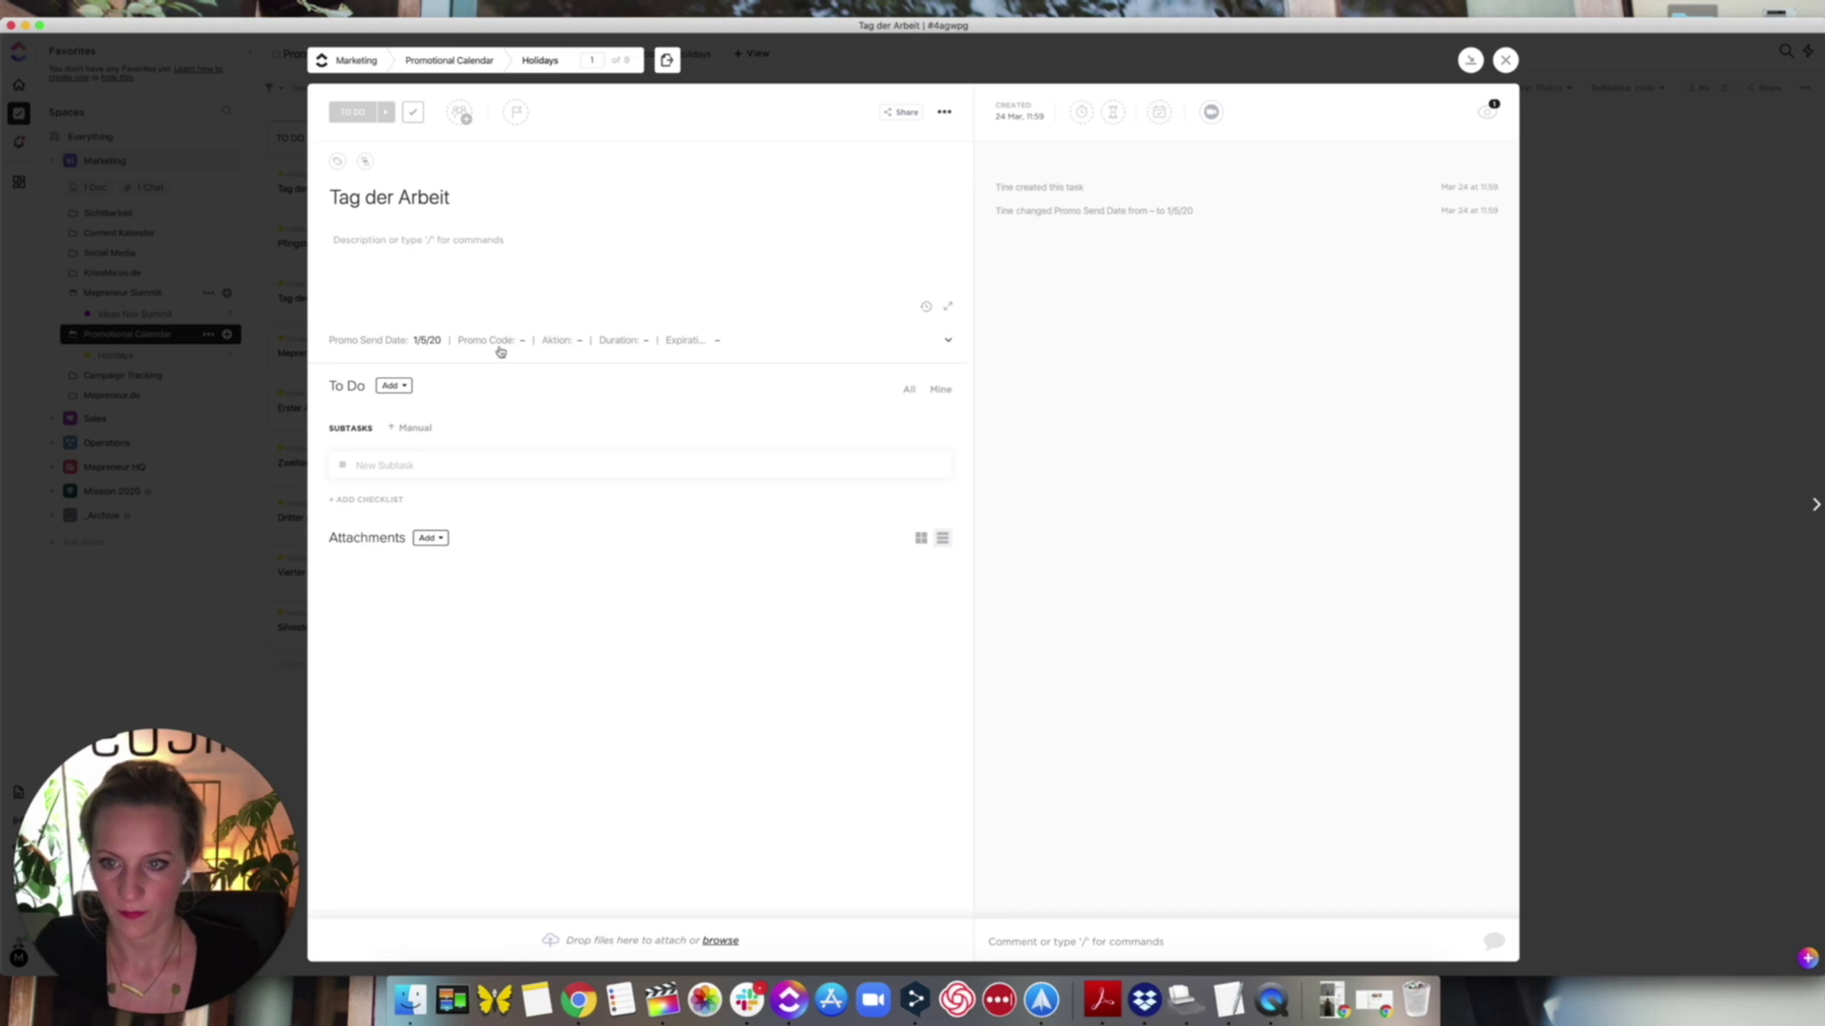
click(500, 352)
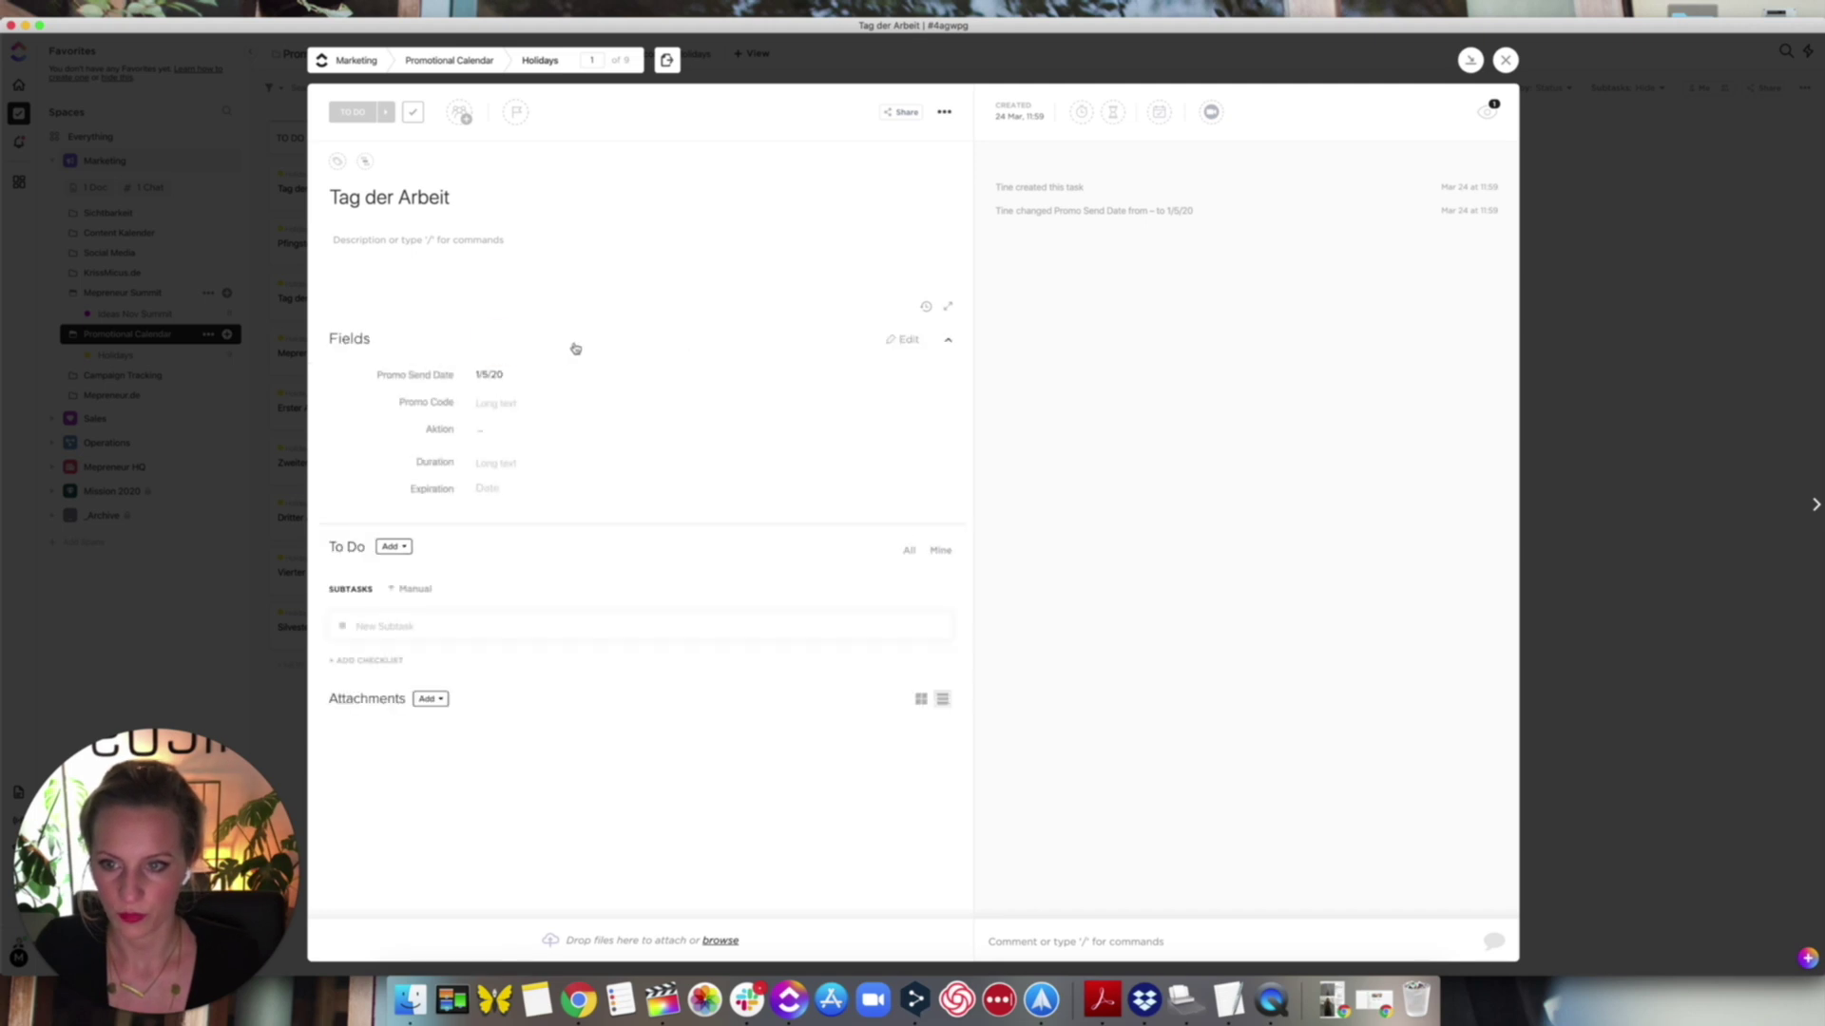
click(1505, 57)
- Open the Campaign Tracking board, examine the fields of the Campaign 9 task and close it
click(107, 379)
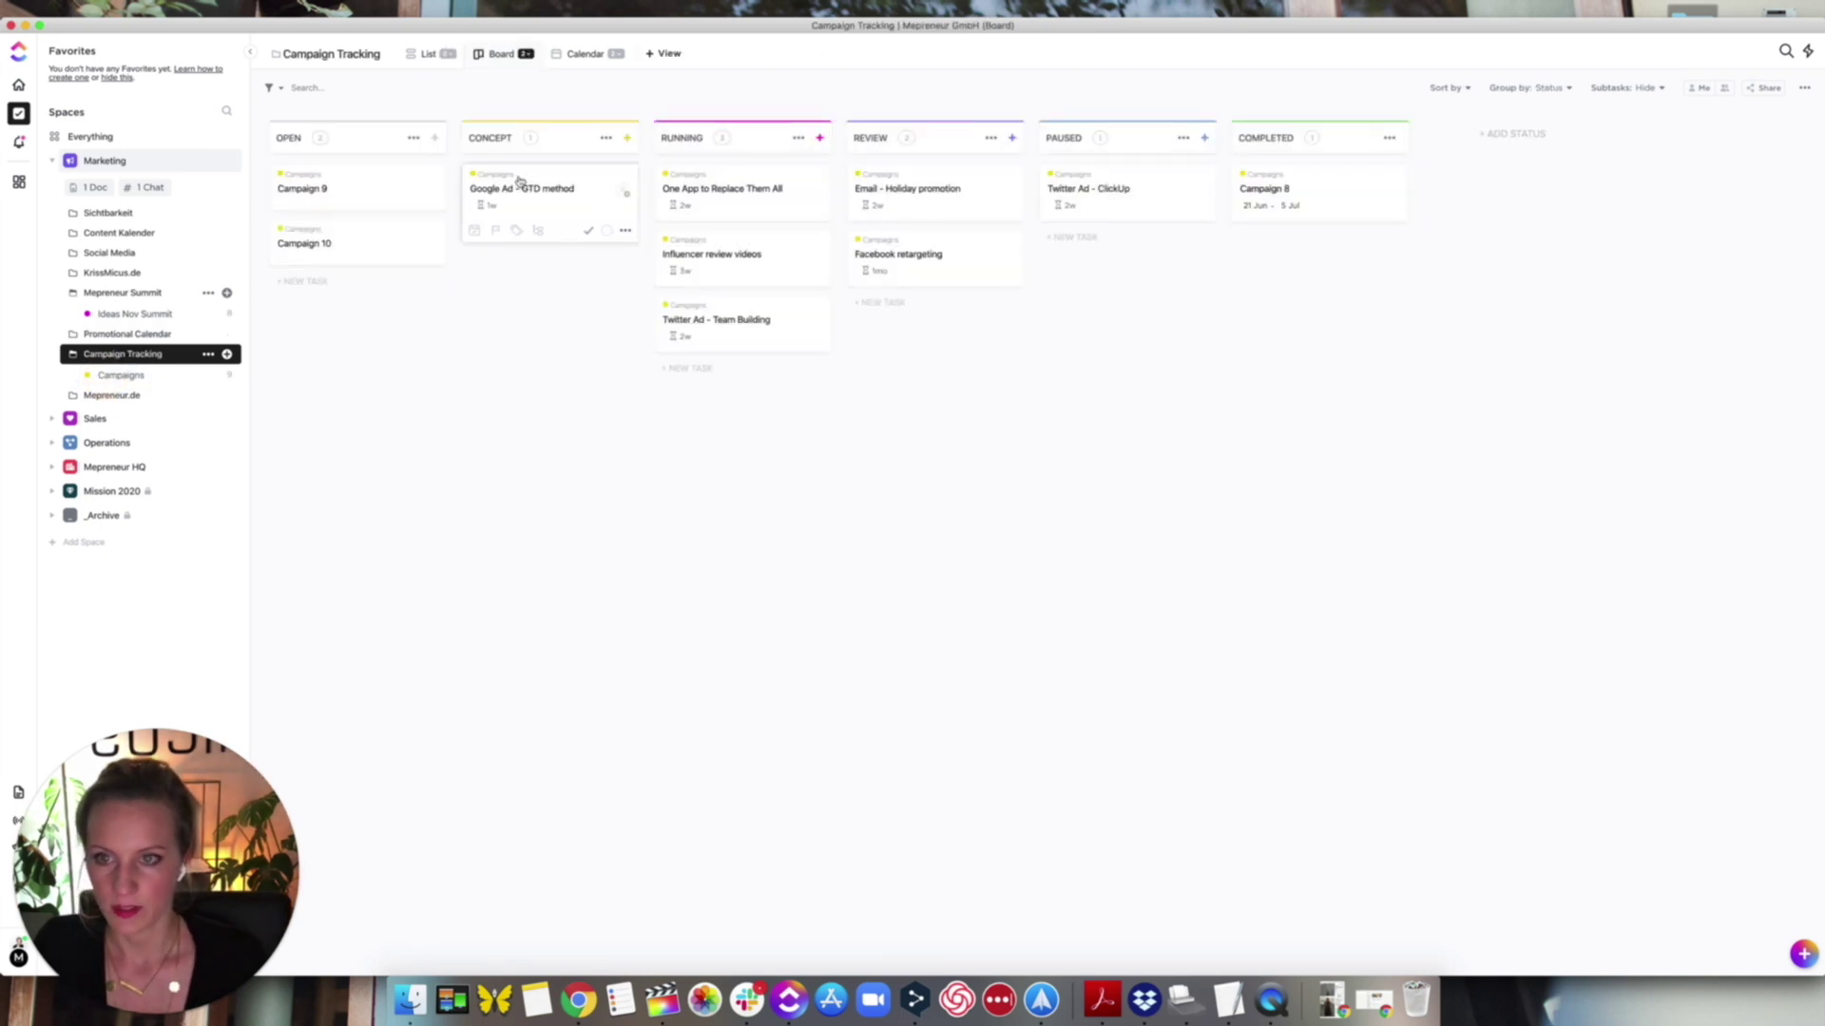
click(308, 188)
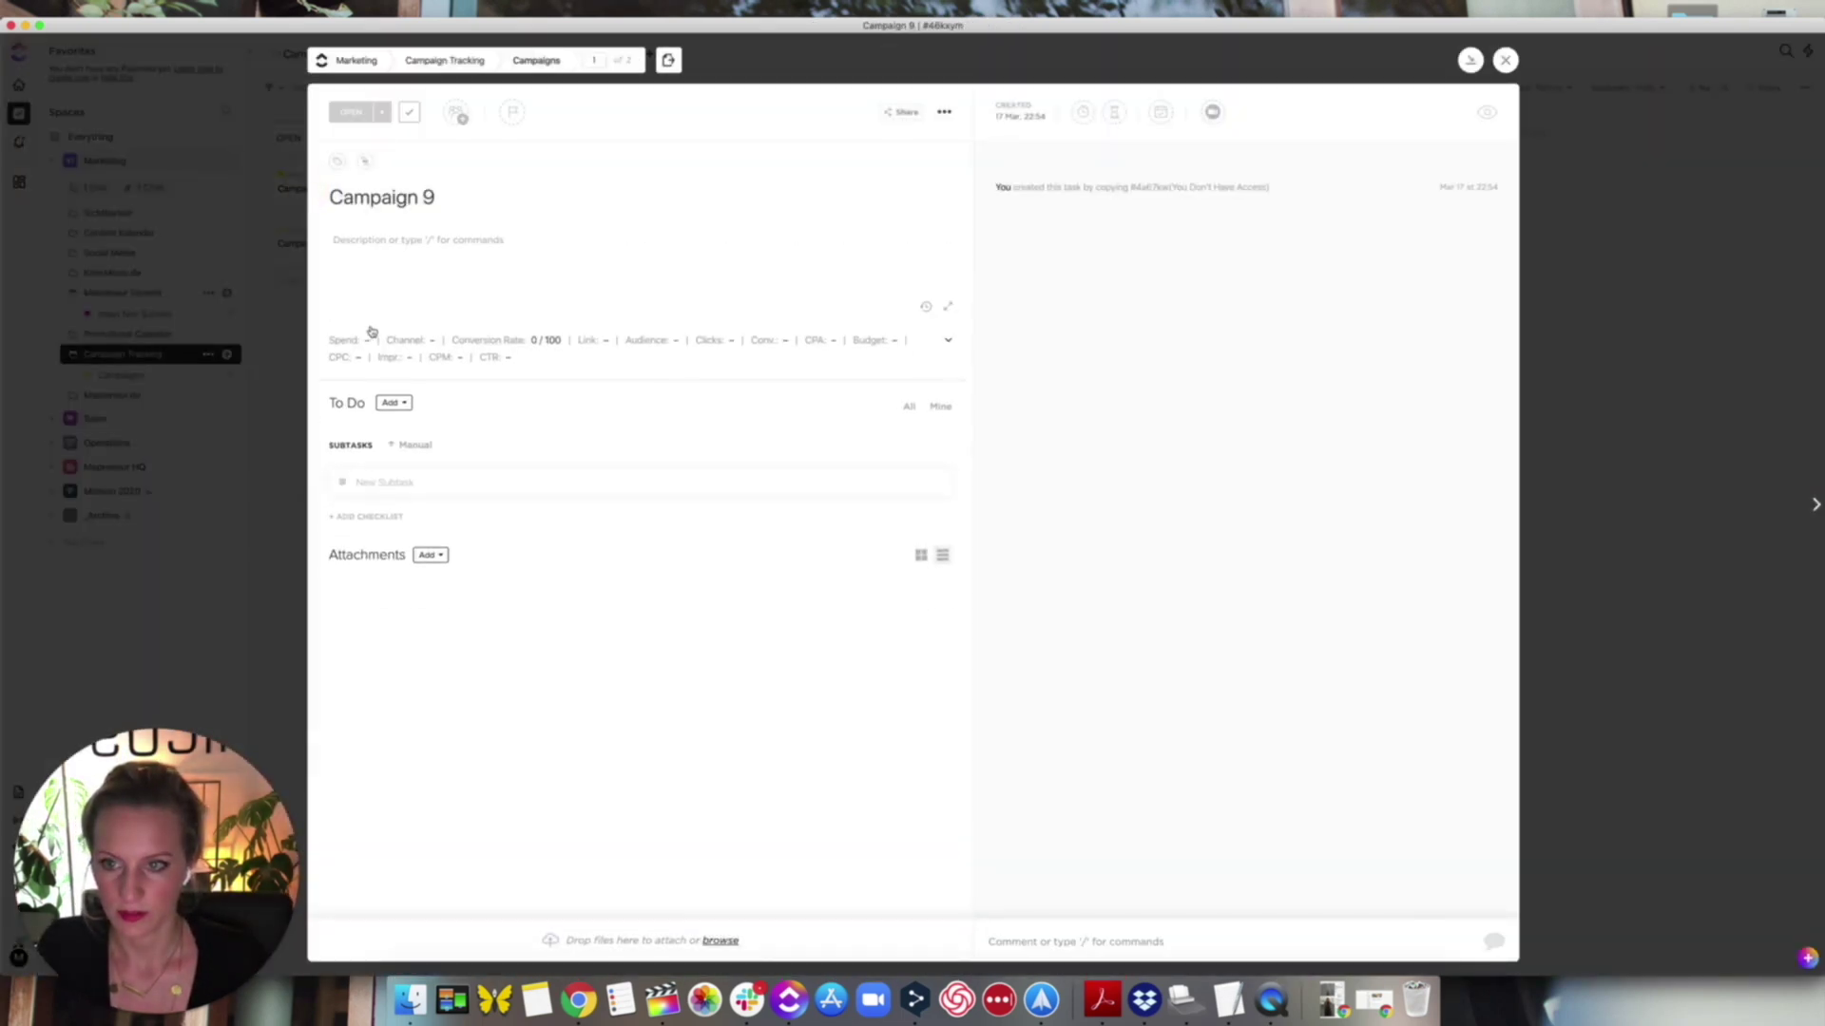
click(1505, 60)
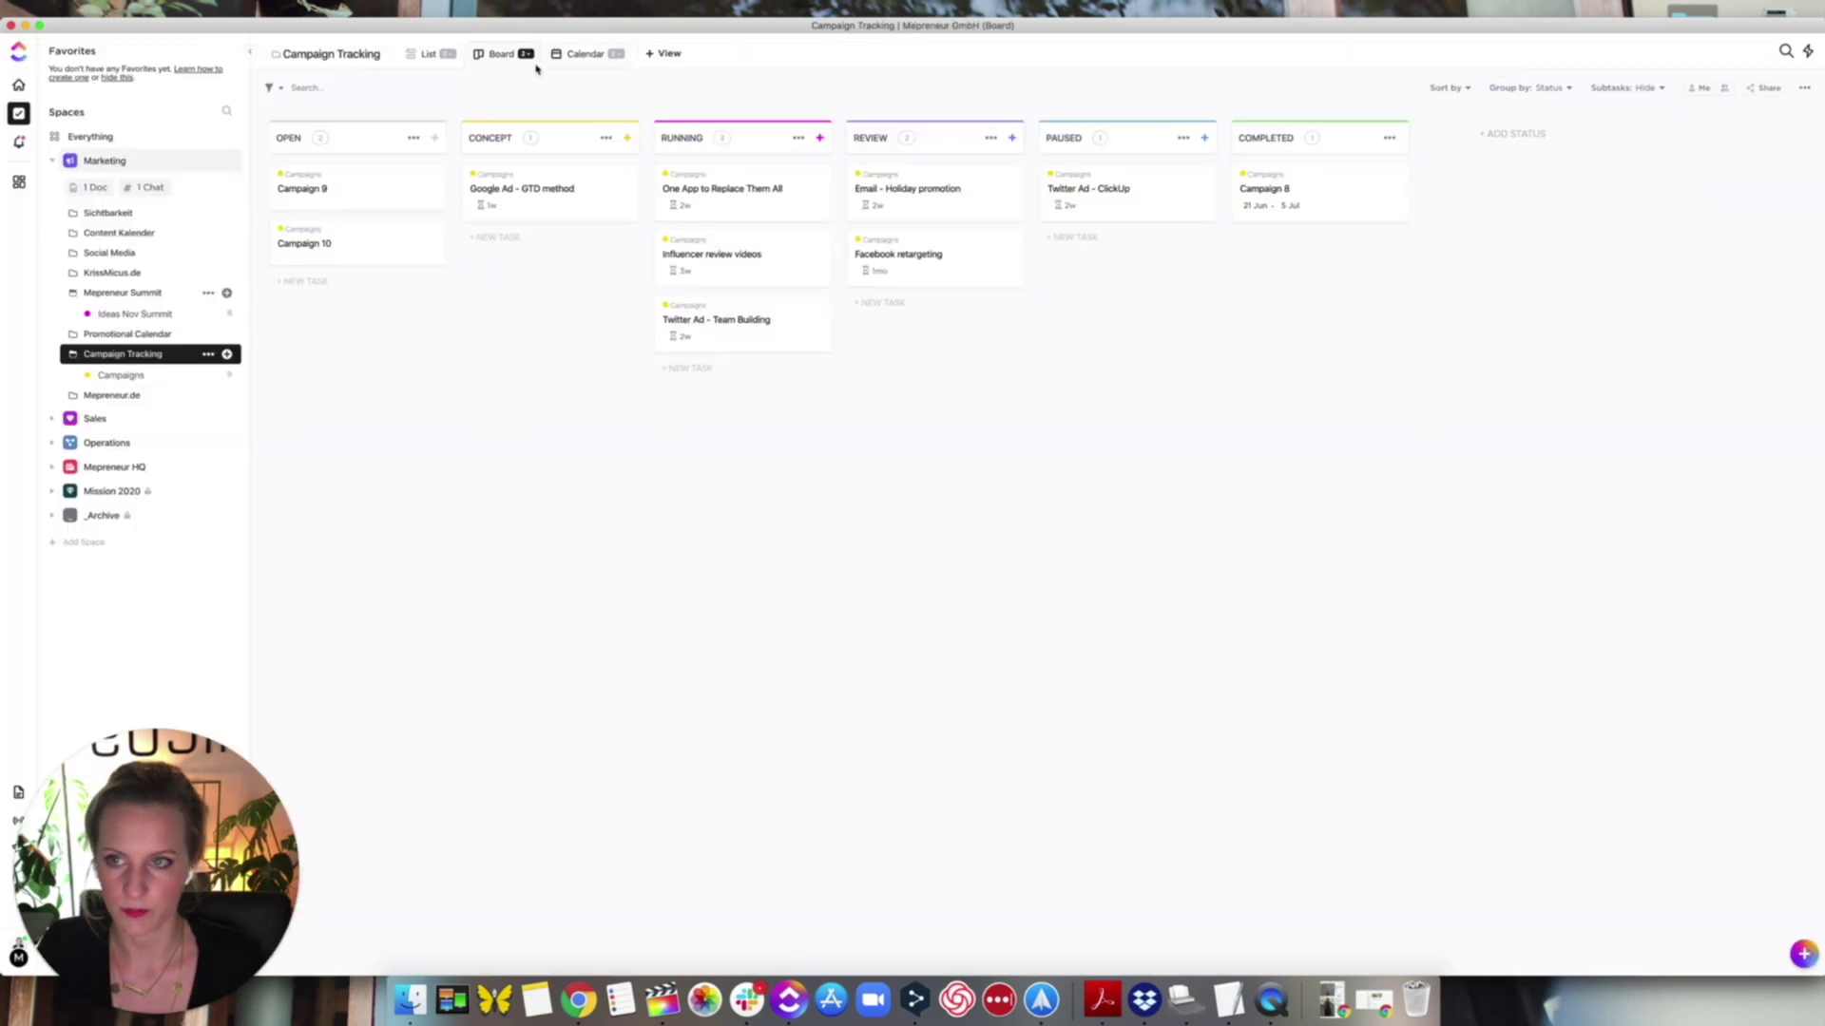
- Show Campaign Tracking as a list and inspect the Channel and Conversion Rate fields of the "Twitter Ad - ClickUp" campaign
click(425, 57)
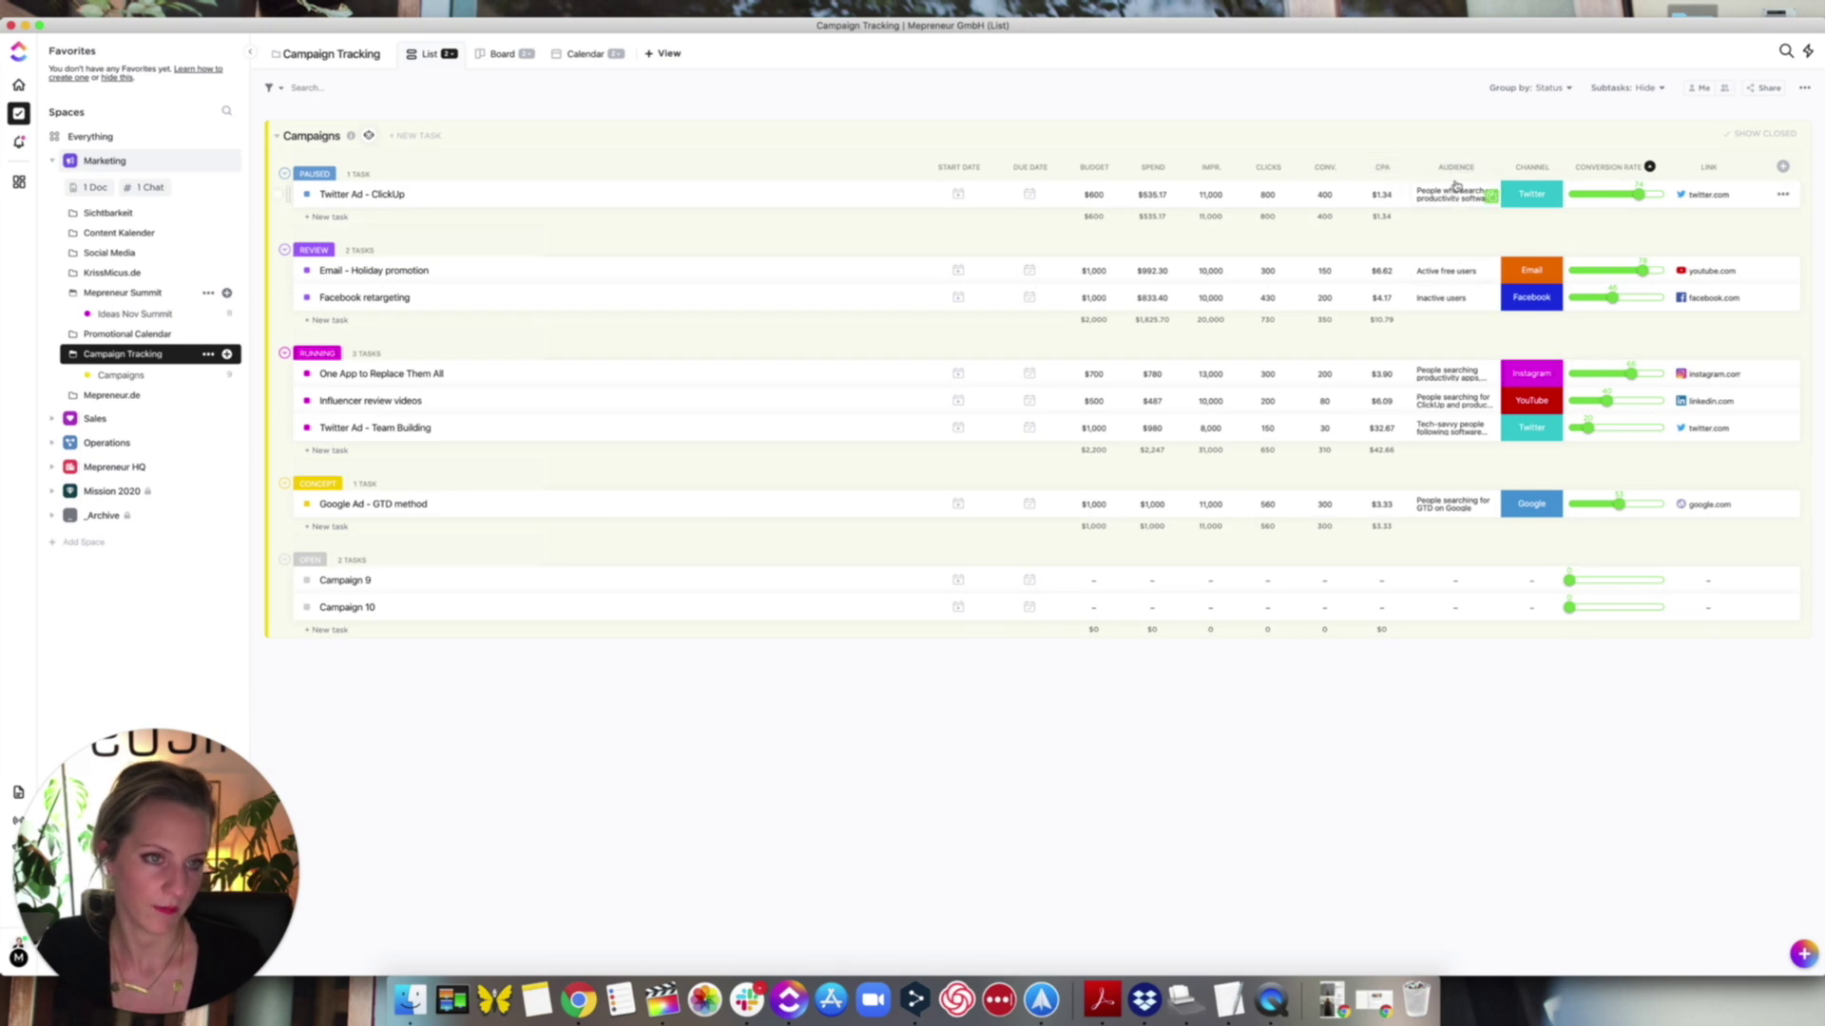
click(1530, 194)
click(1642, 194)
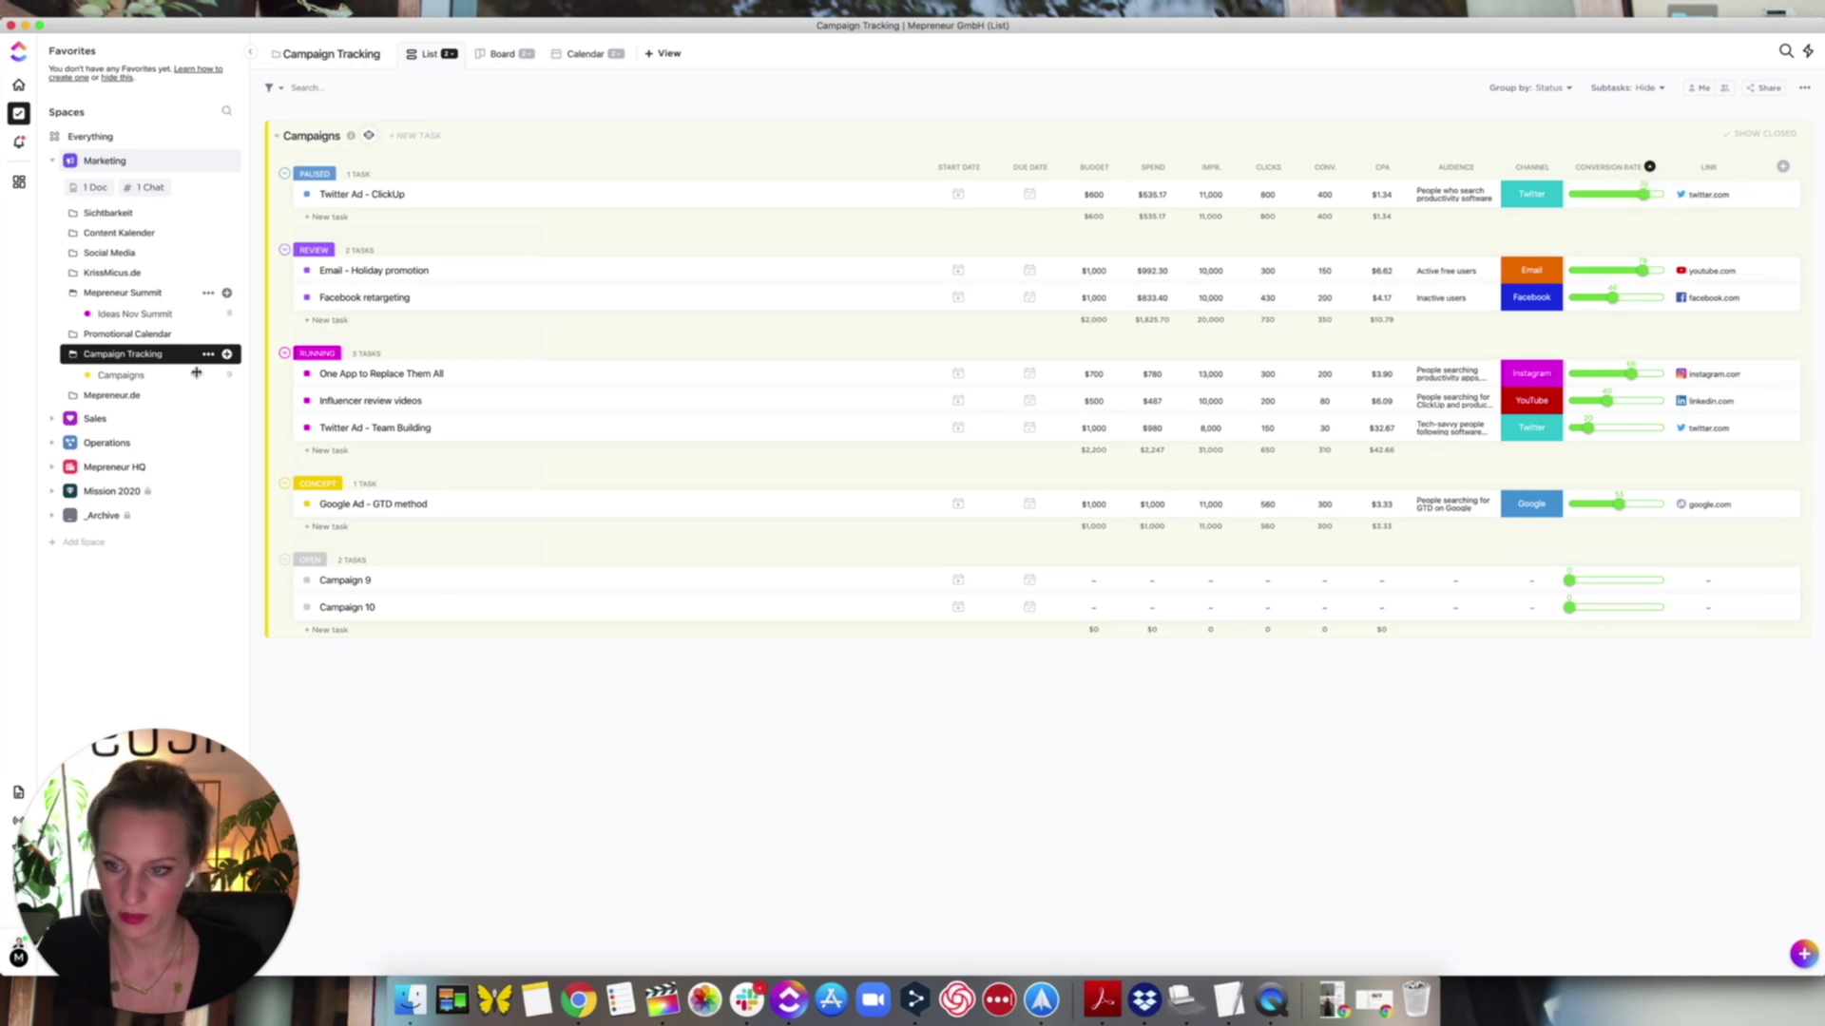
- View the To Dos und Optimierungen list in the Mepreneur.de folder and collapse the Mepreneur Summit and Mepreneur.de folders
click(109, 395)
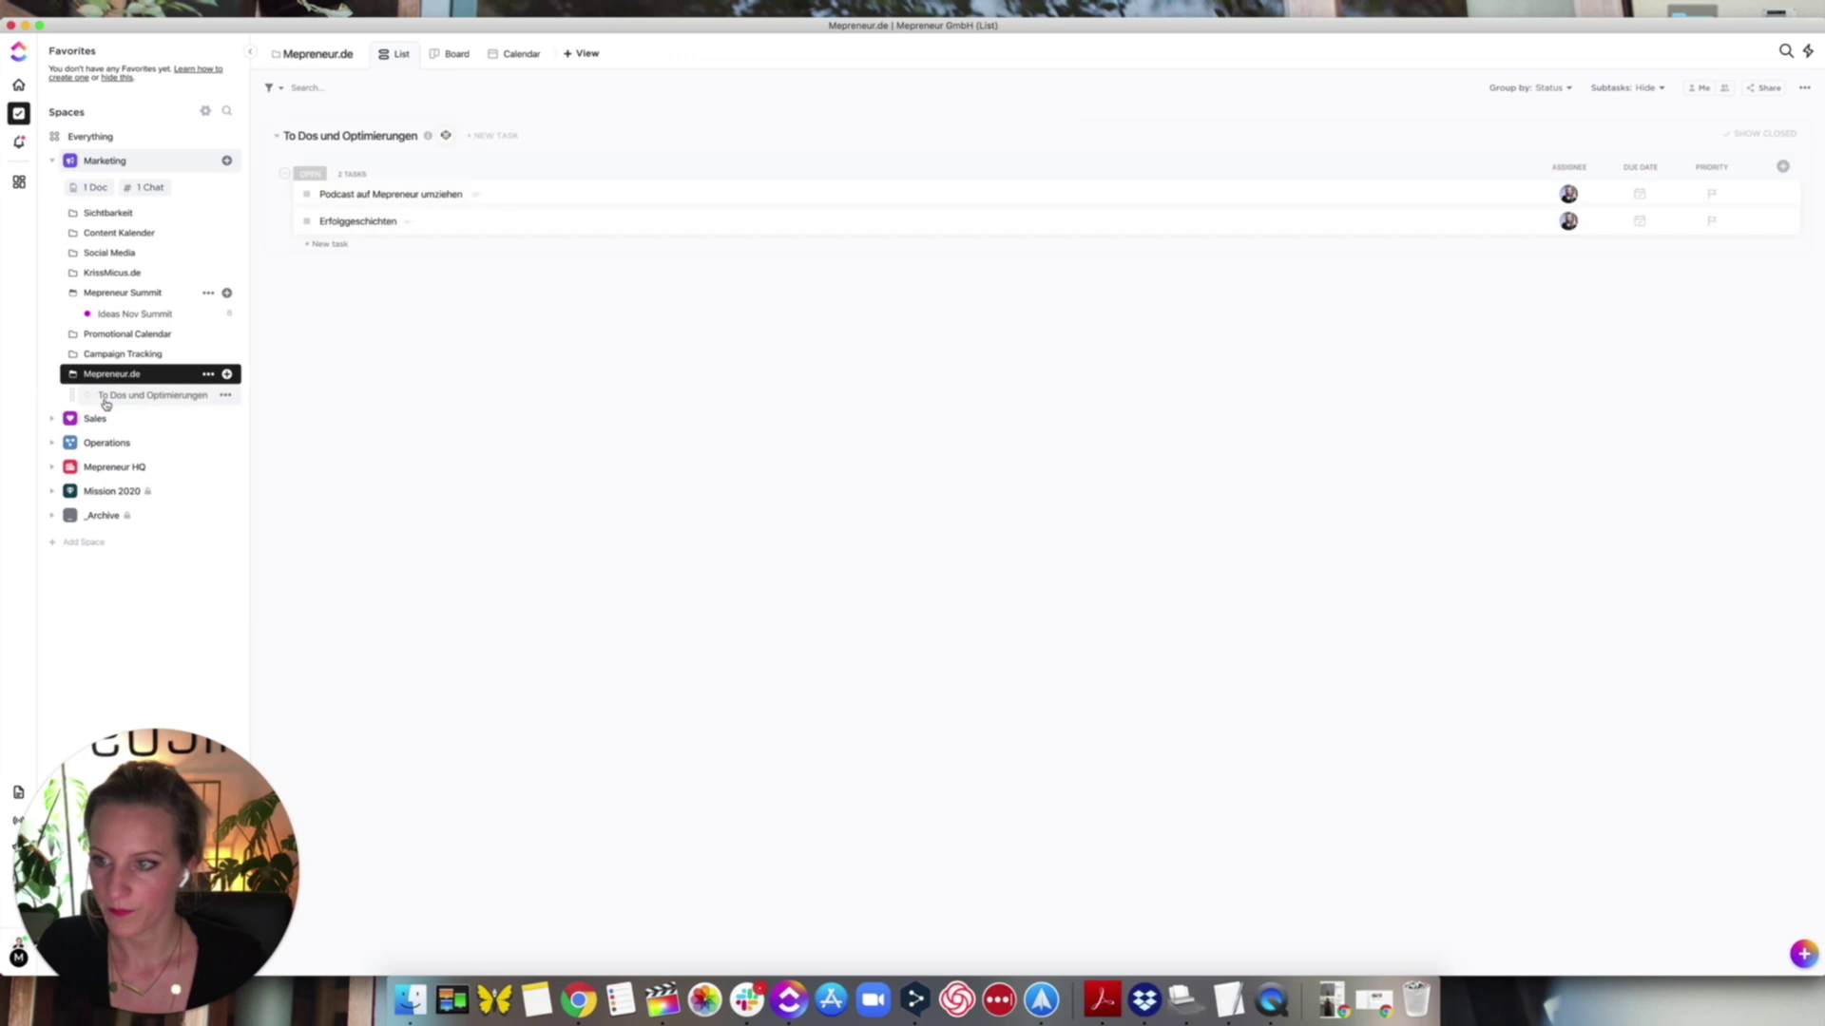
click(74, 297)
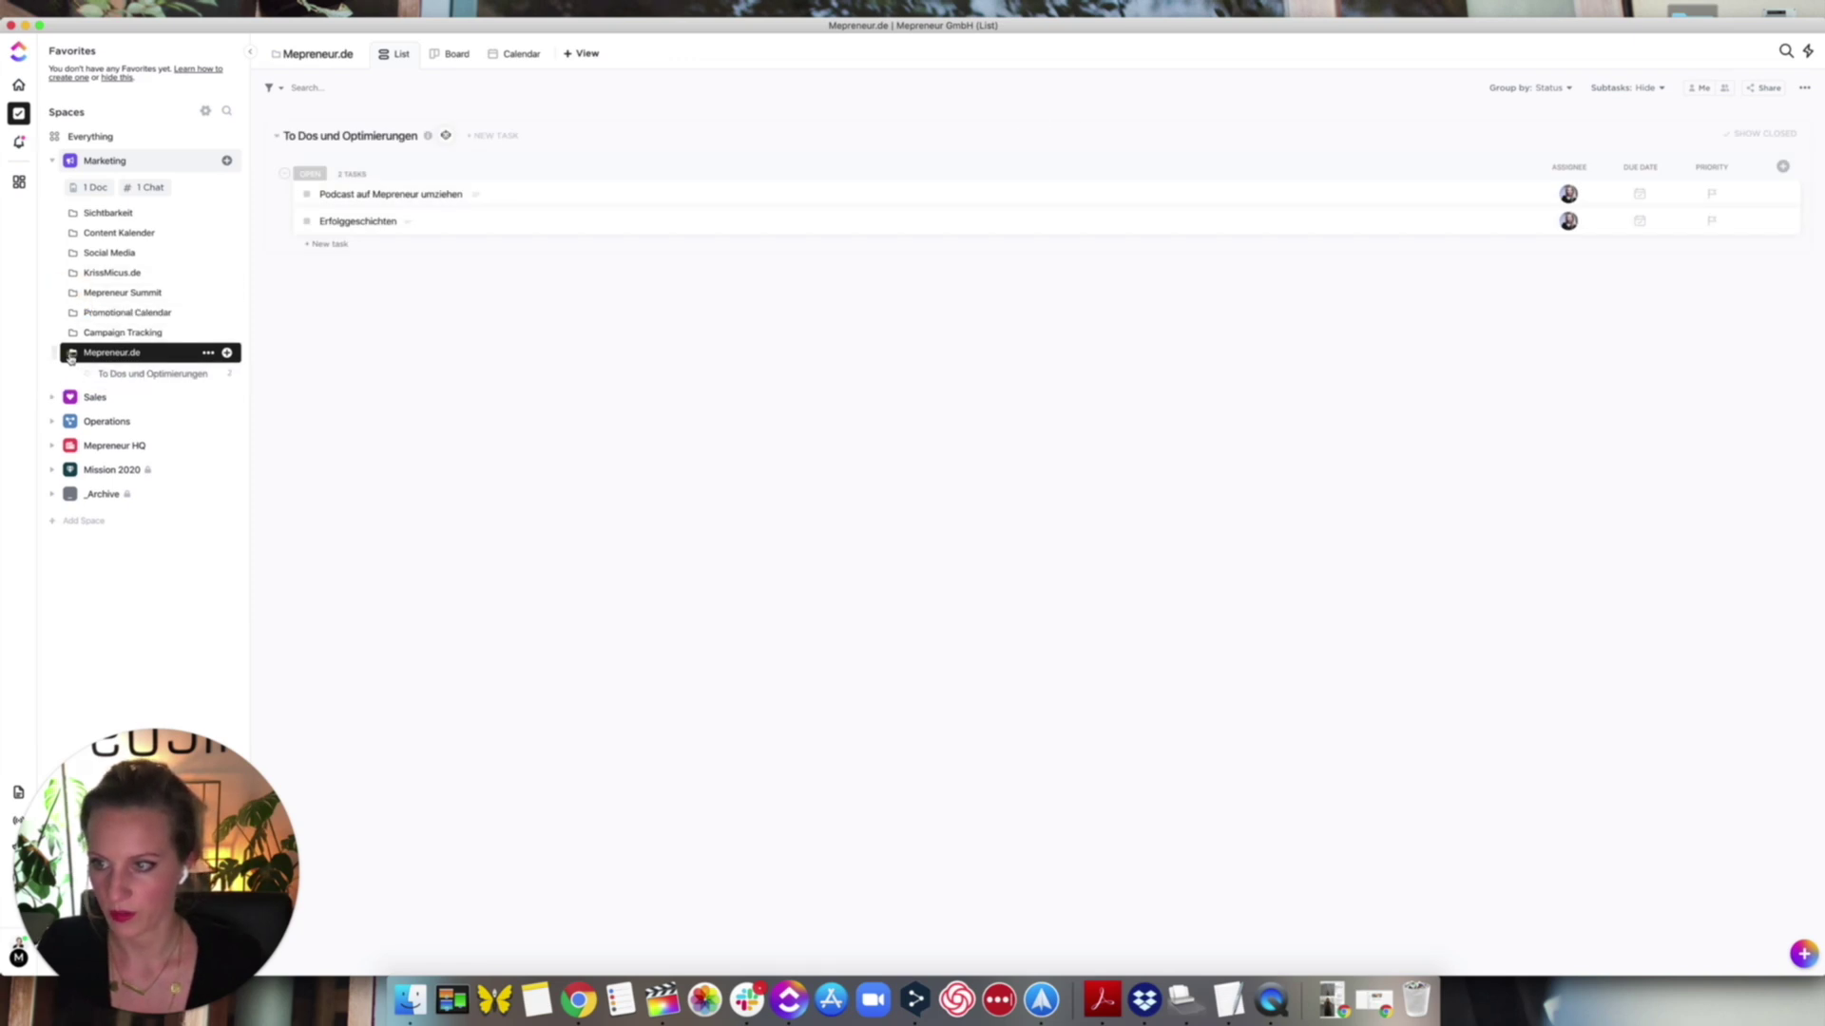
click(72, 357)
- Expand the Sales space, view the Quizzes folder's list and collapse the folder
click(73, 381)
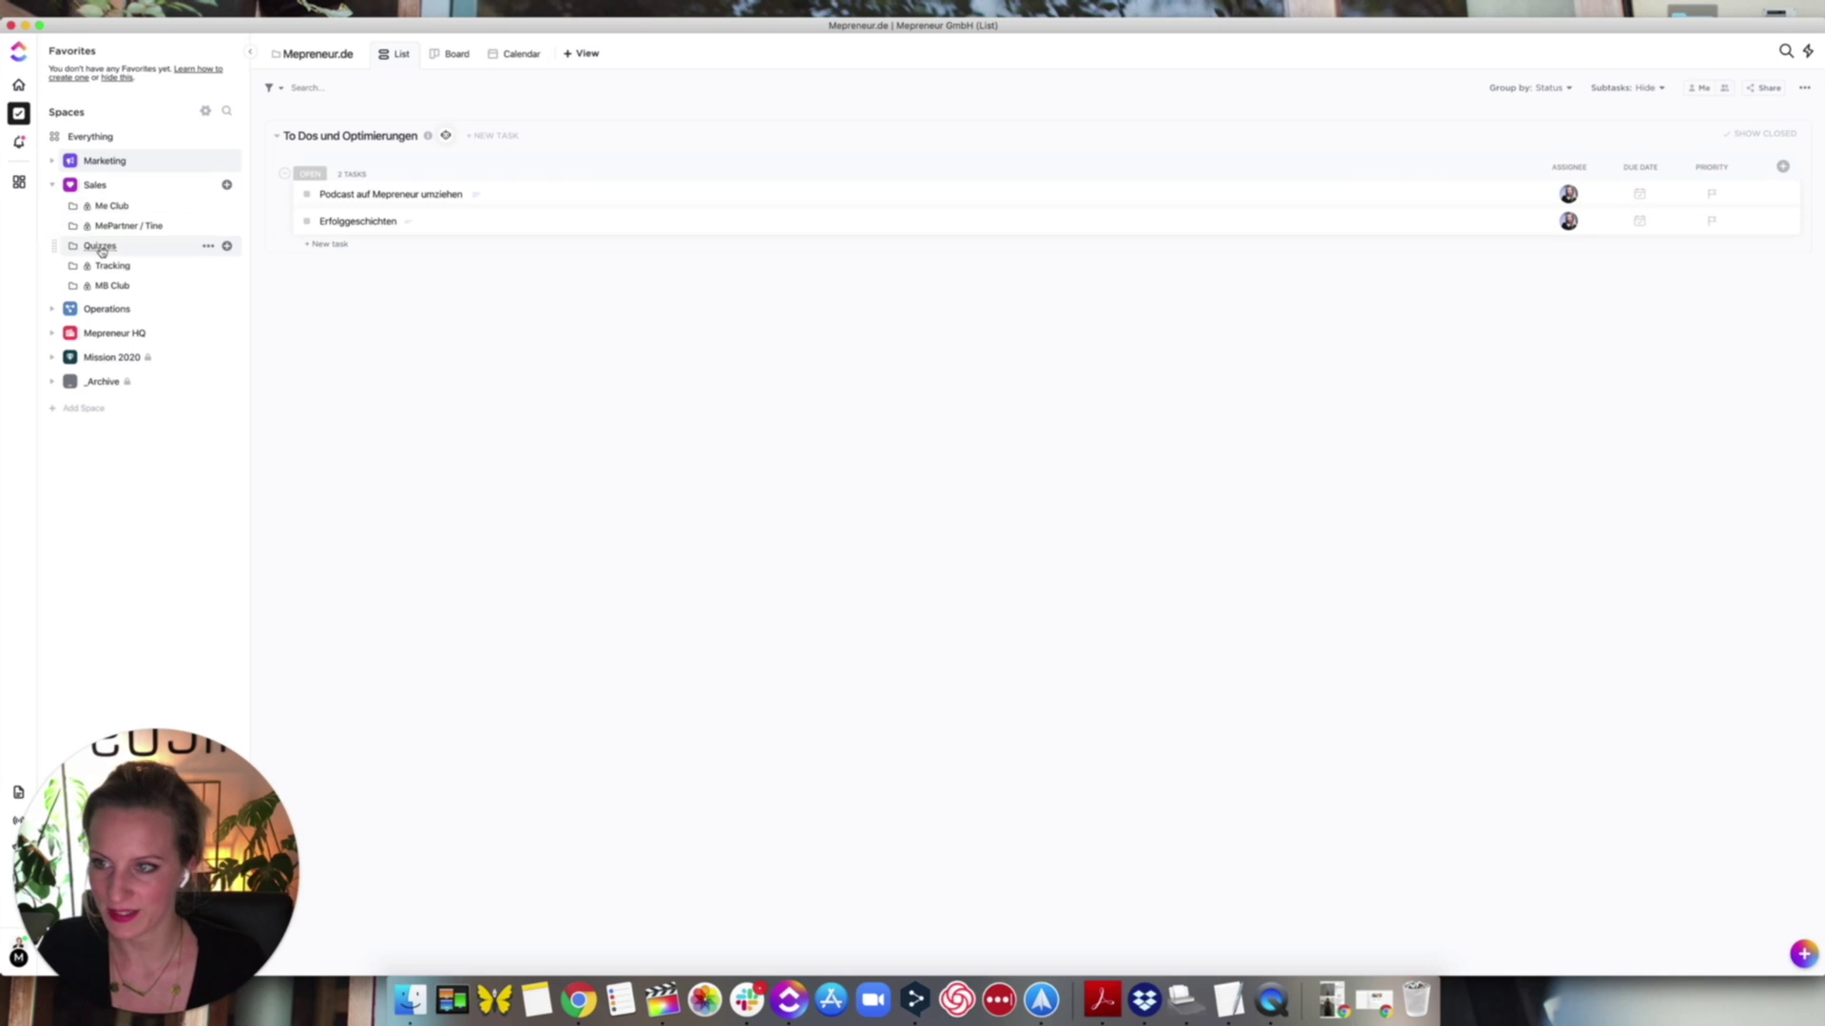
click(100, 247)
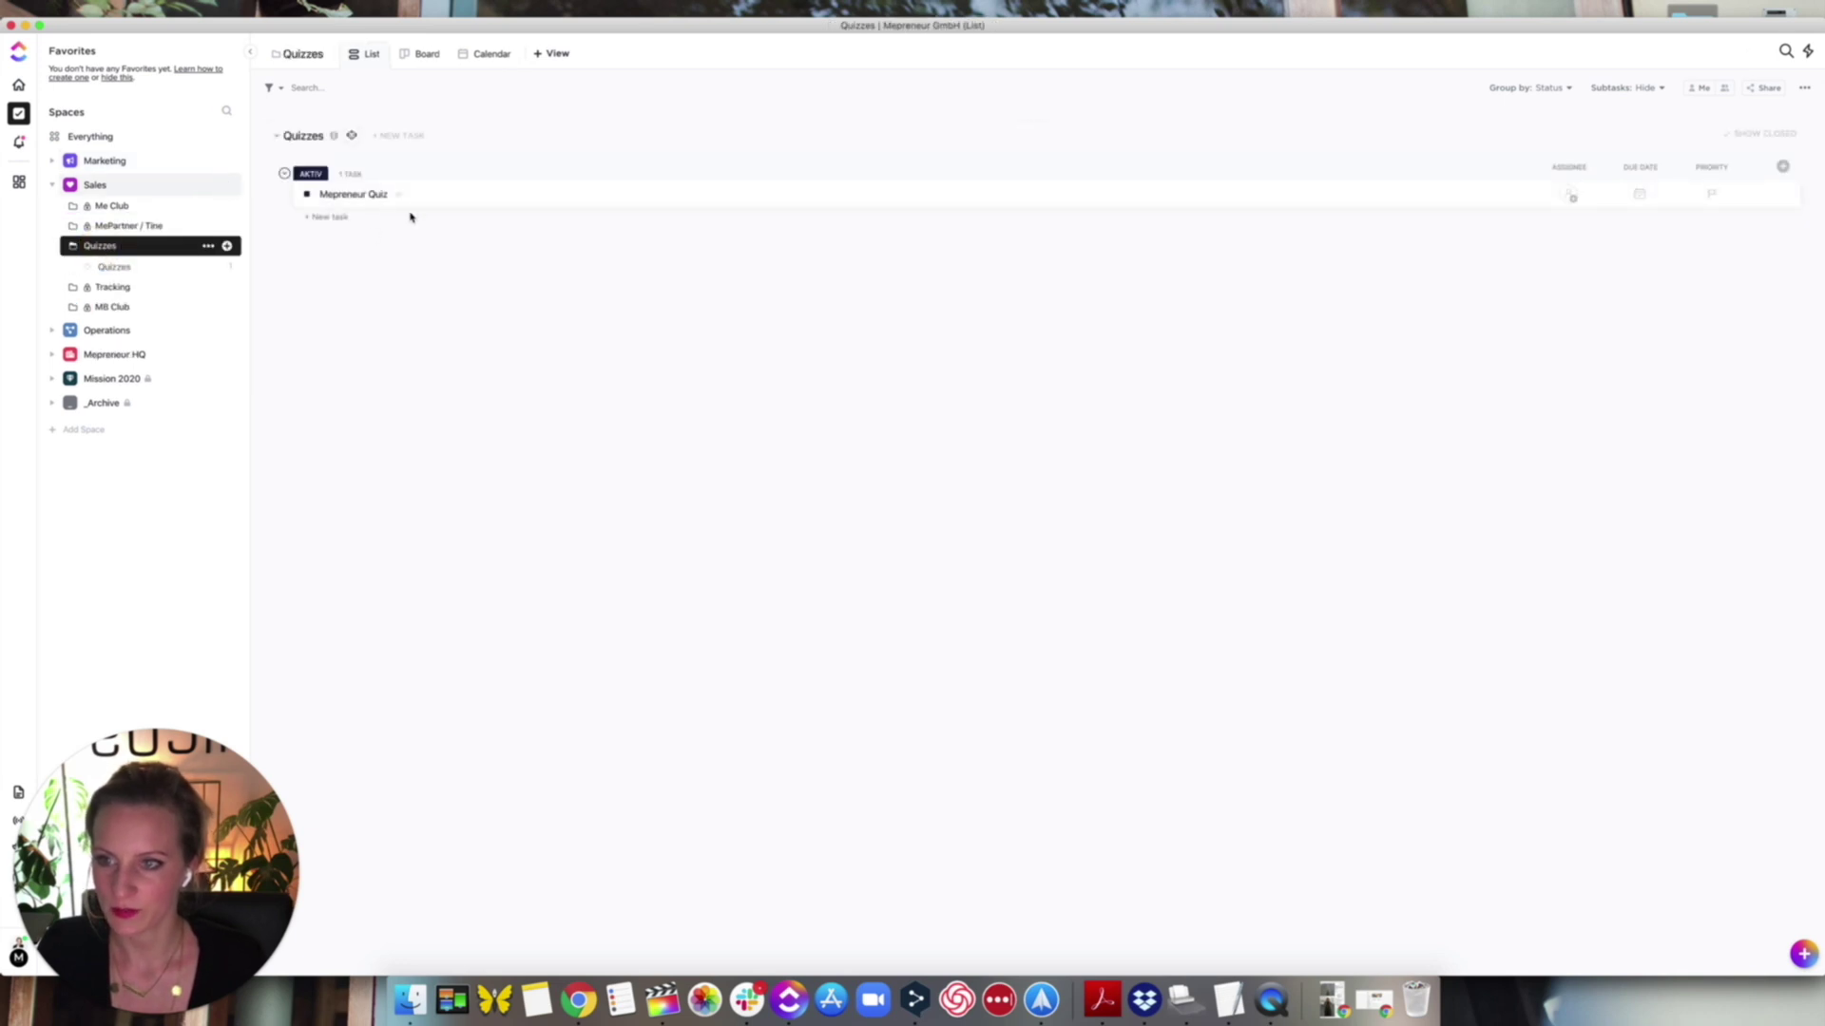
click(105, 245)
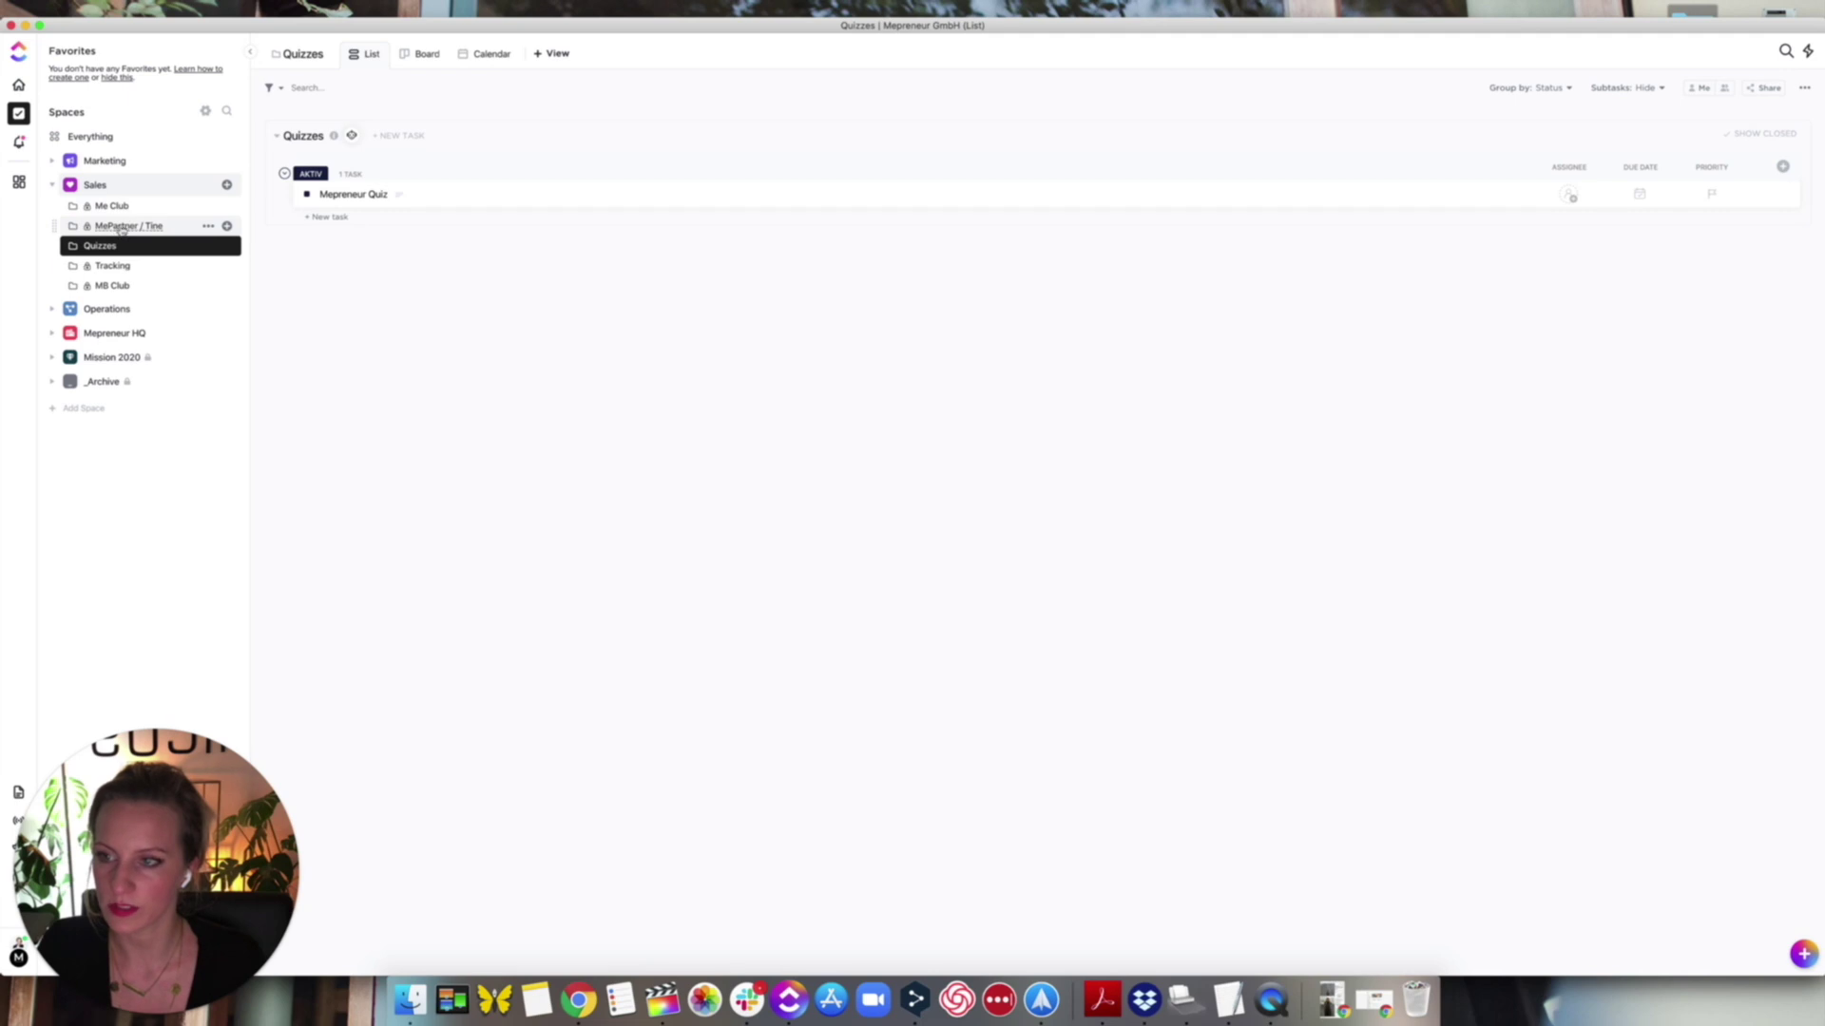
- Expand the Operations space and view the MePlanner / MePlan lists and the Mepreneur Club folder's contents
click(56, 310)
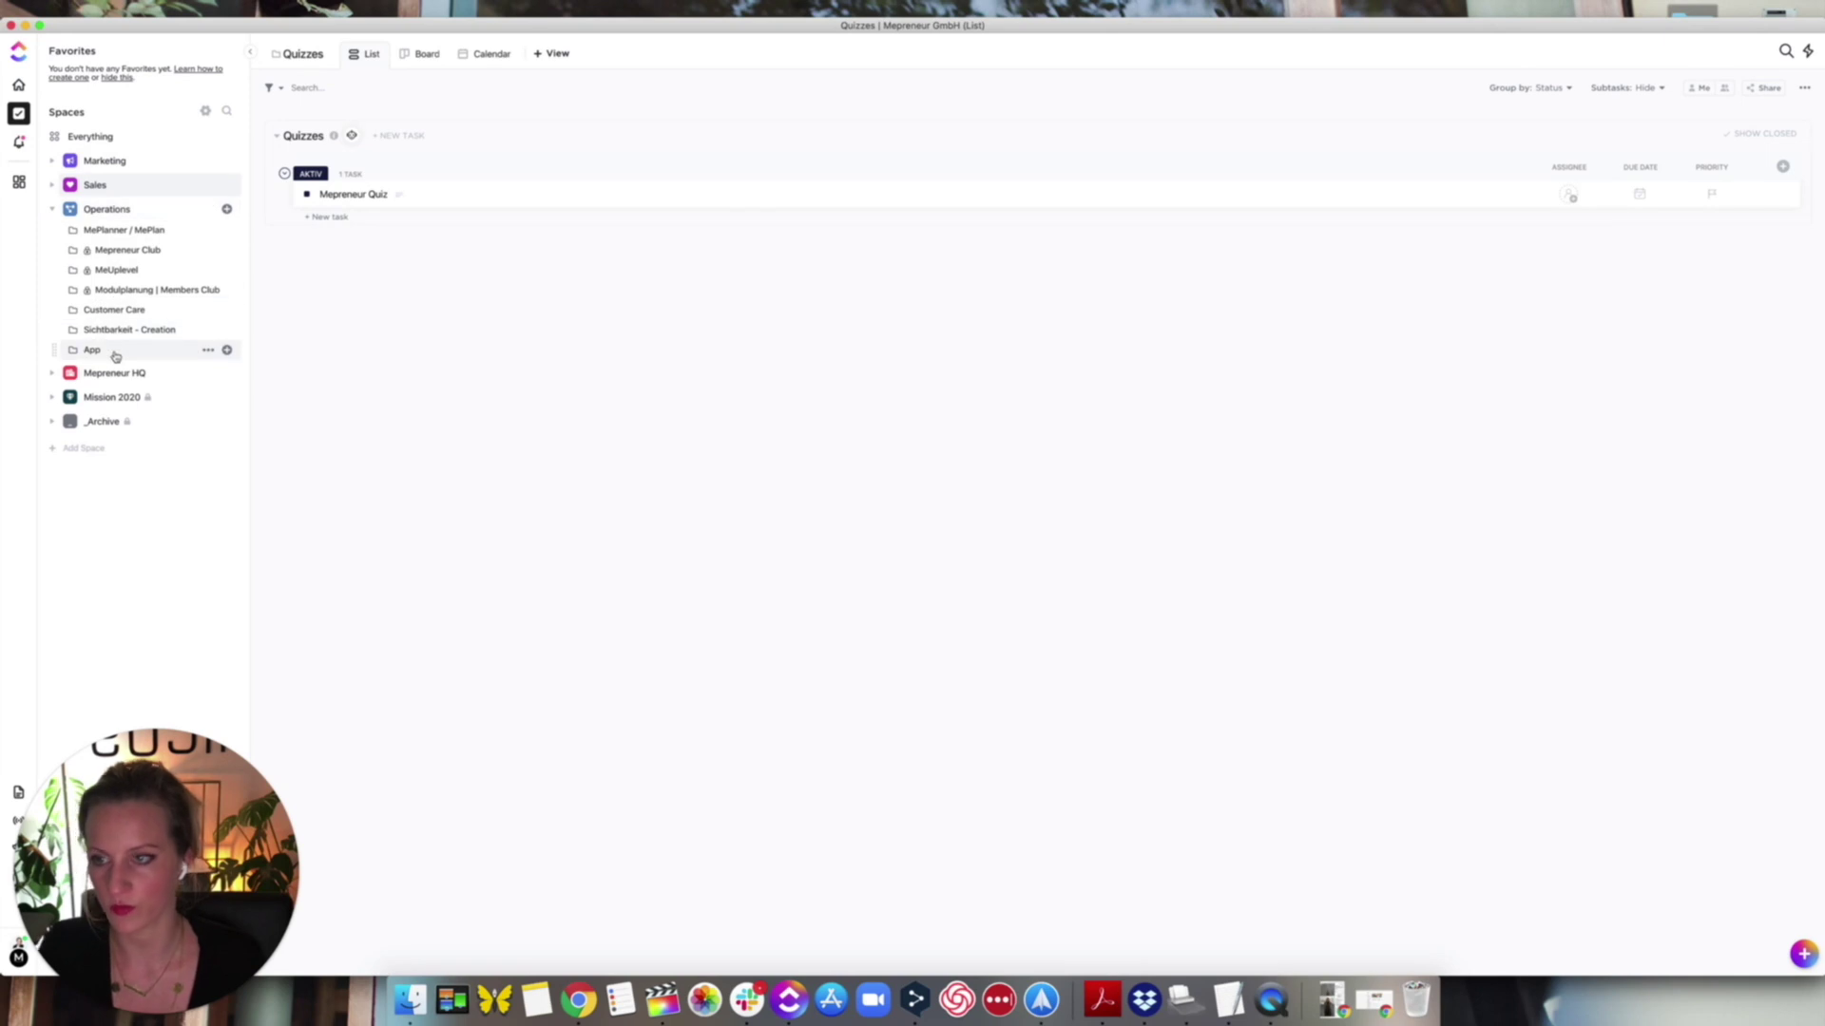
click(119, 229)
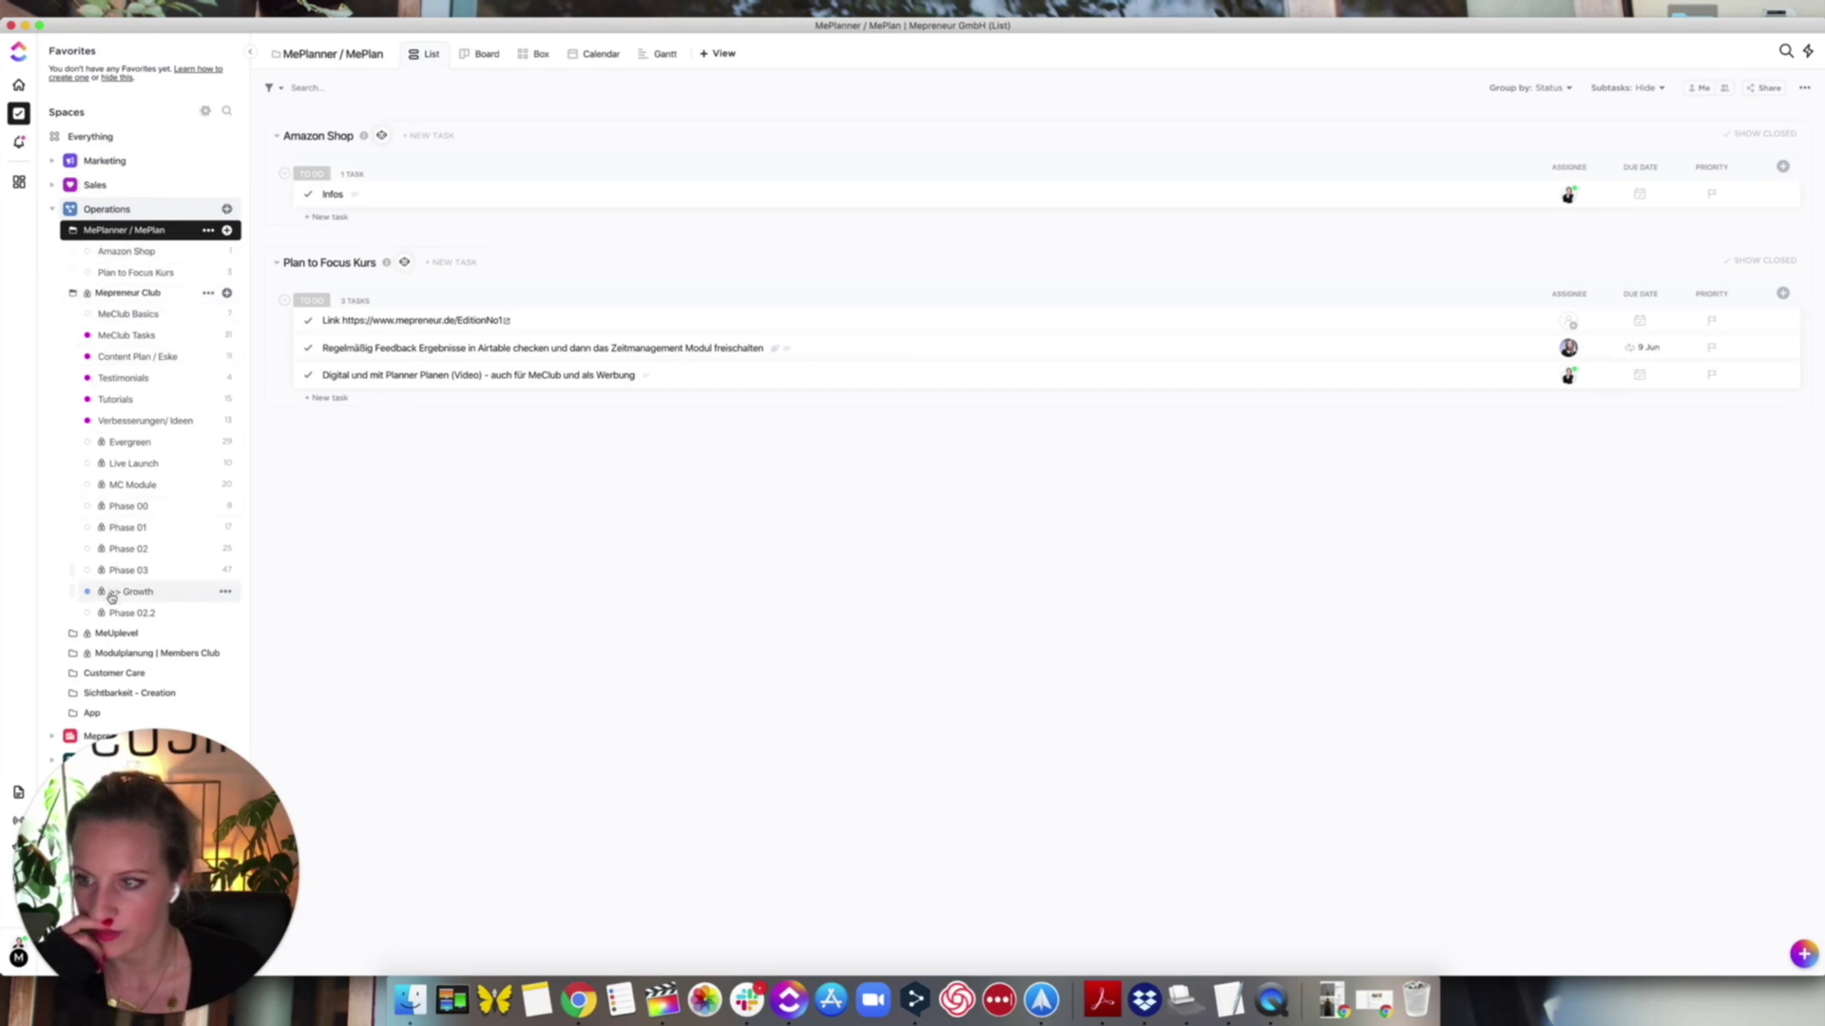
- Collapse the Mepreneur Club folder and add a list named Shopify to the MePlanner / MePlan folder
click(73, 294)
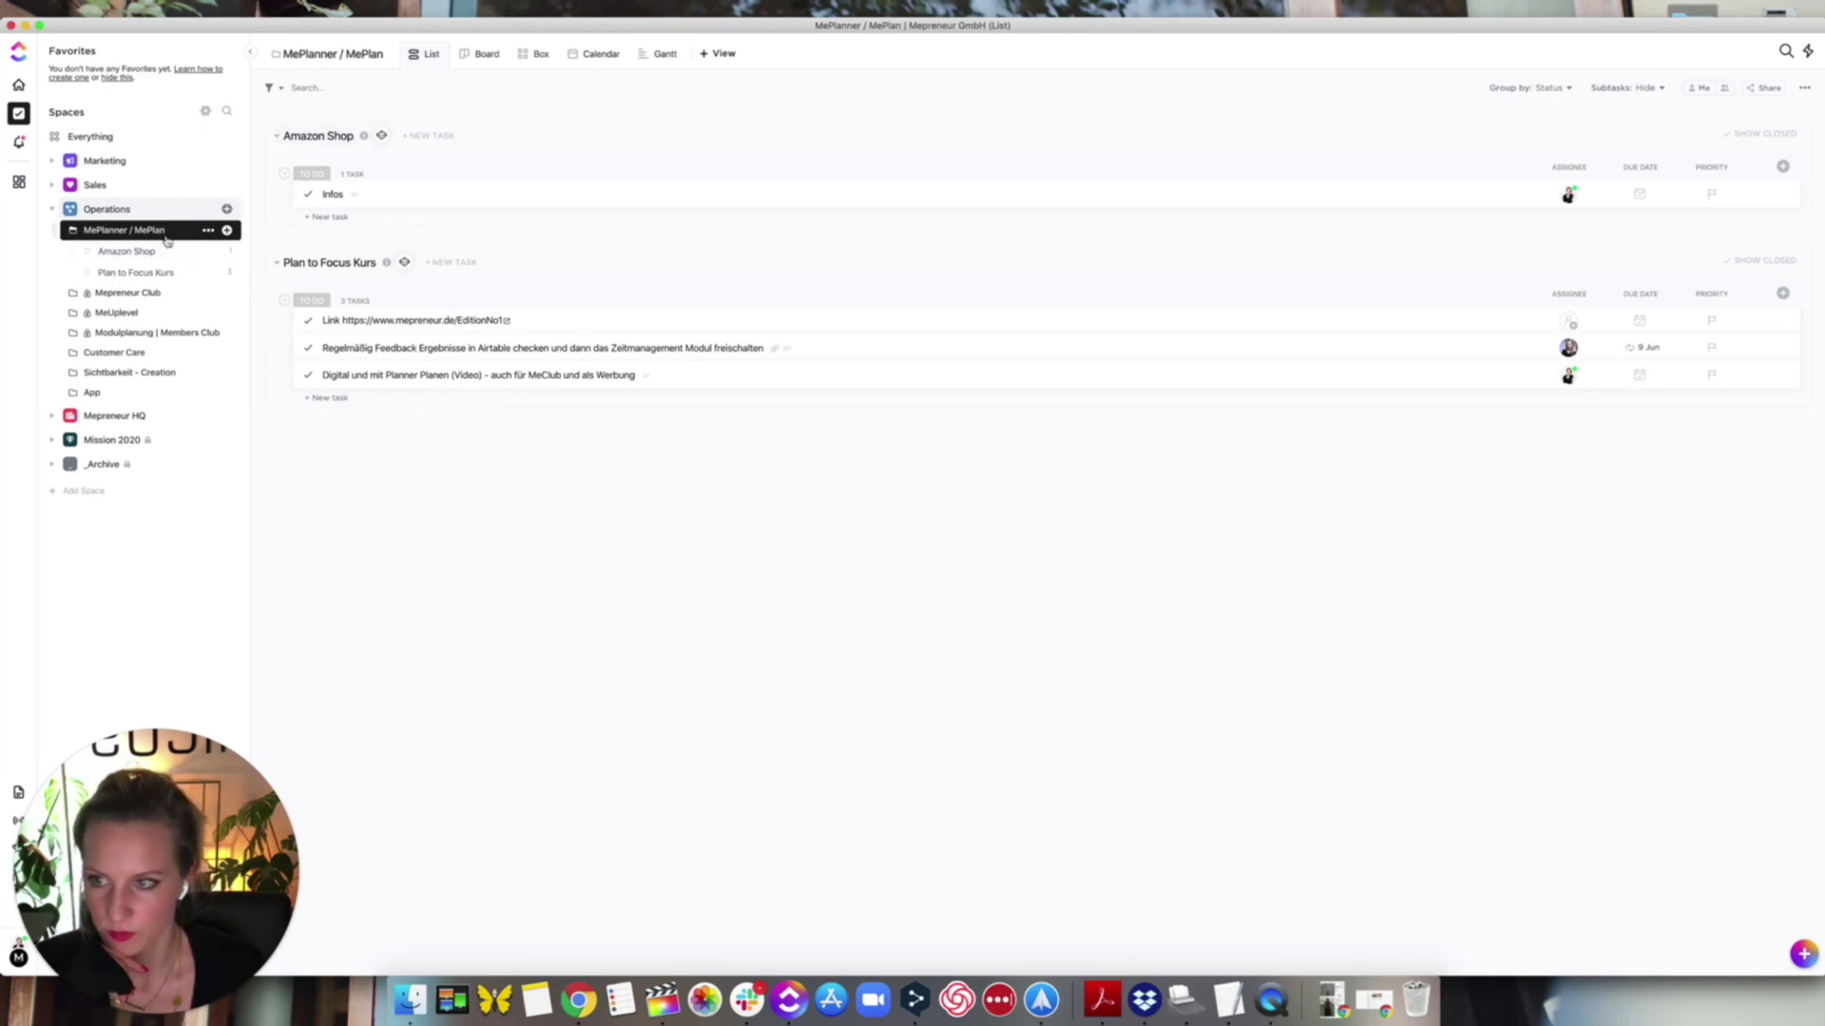
click(227, 230)
click(259, 275)
text(Shopif)
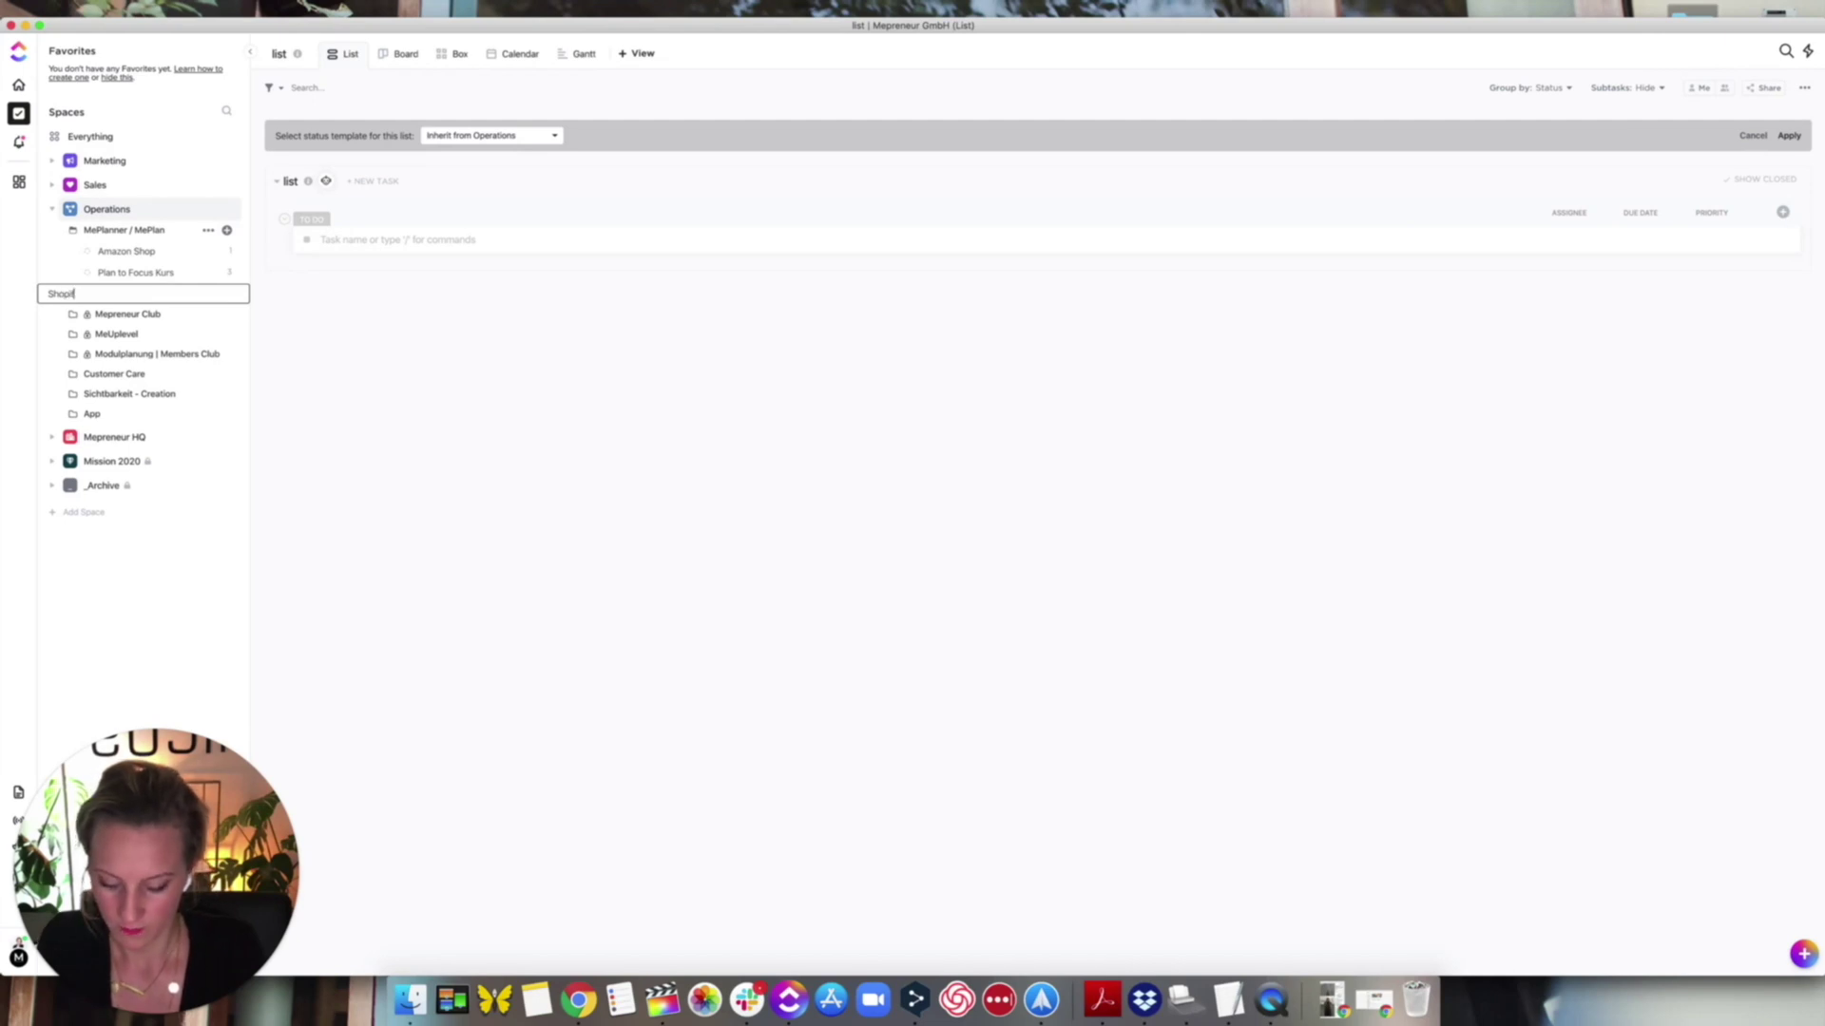
text(y)
key(Return)
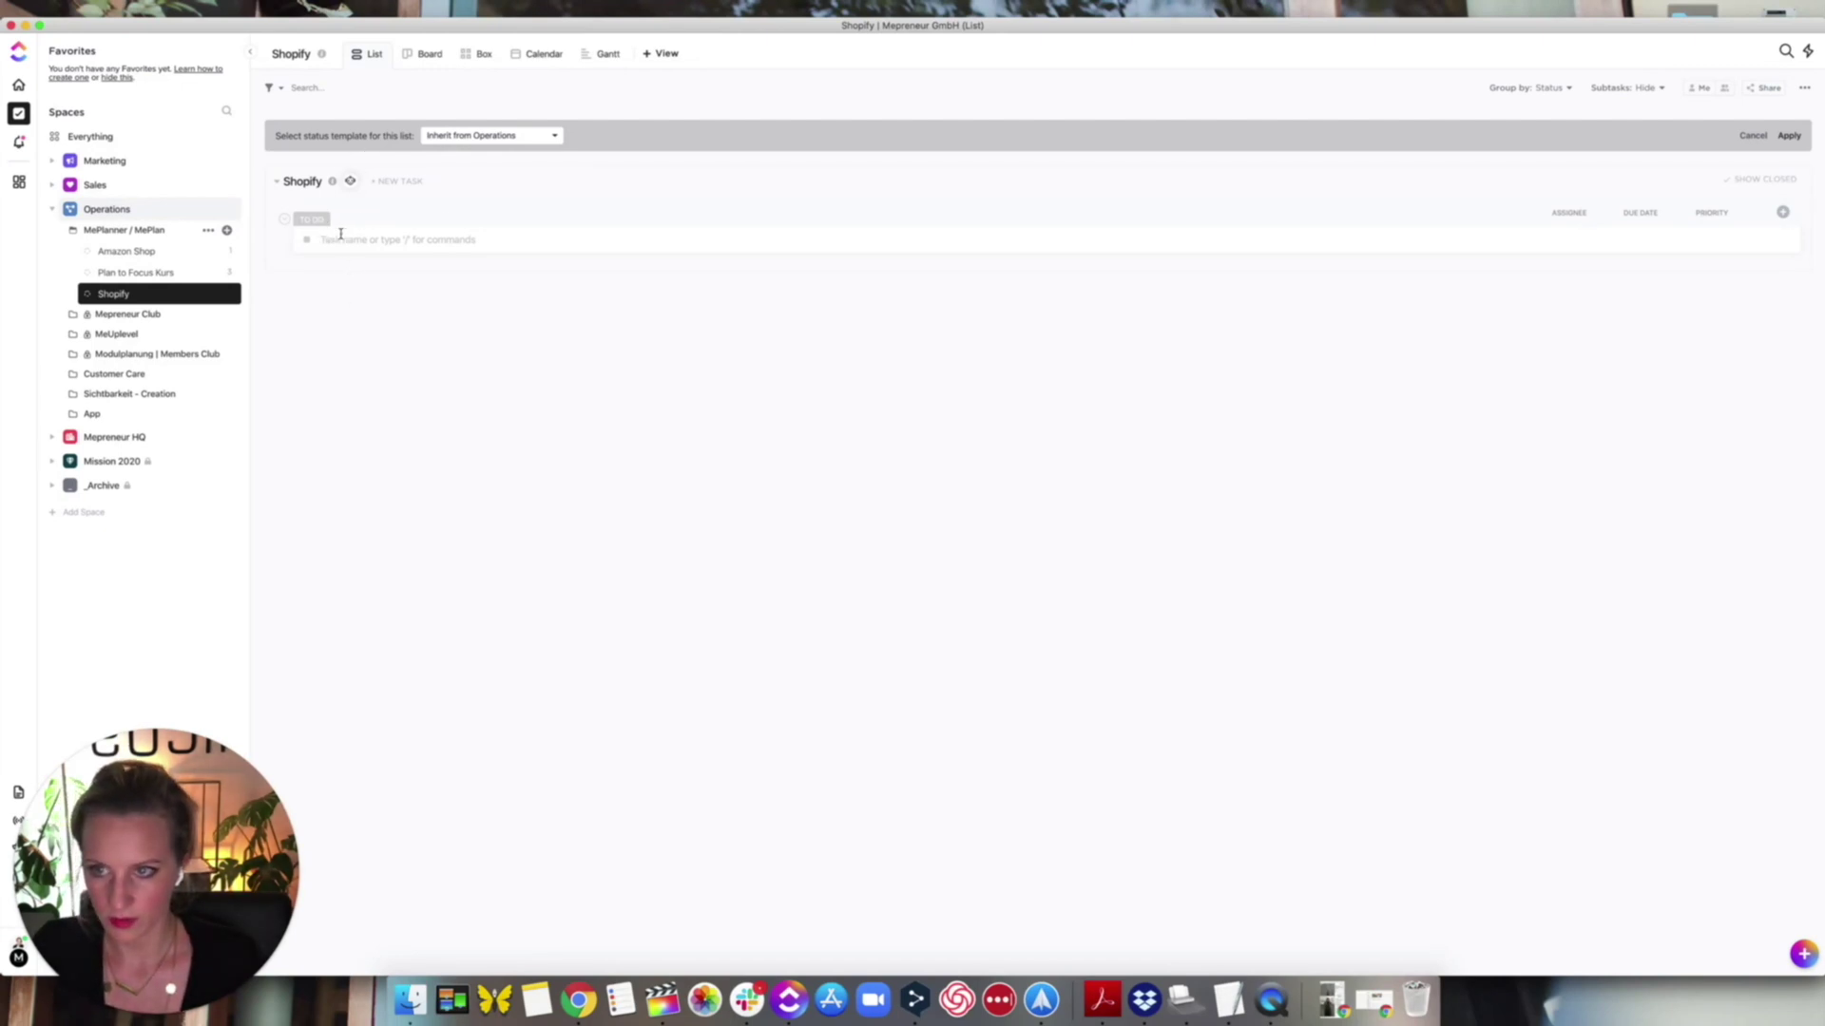
click(344, 362)
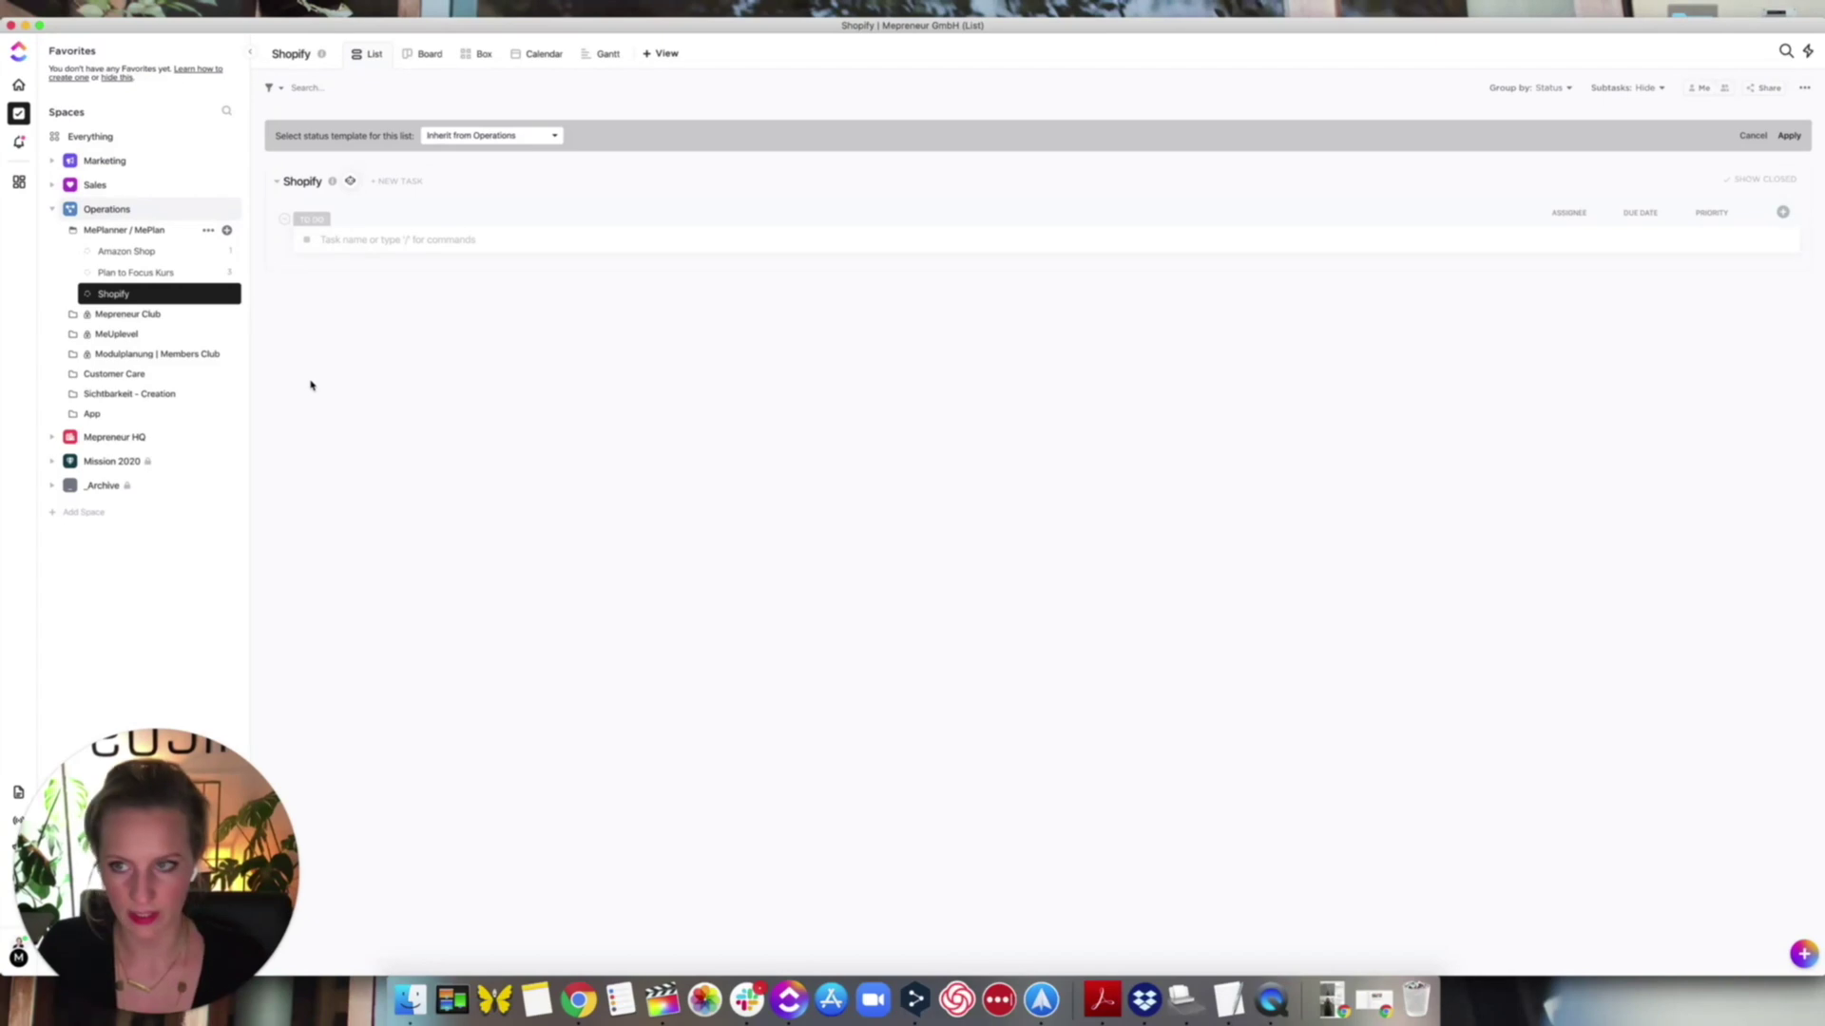
- Colour the Amazon Shop list blue and the Plan to Focus Kurs list yellow
click(89, 297)
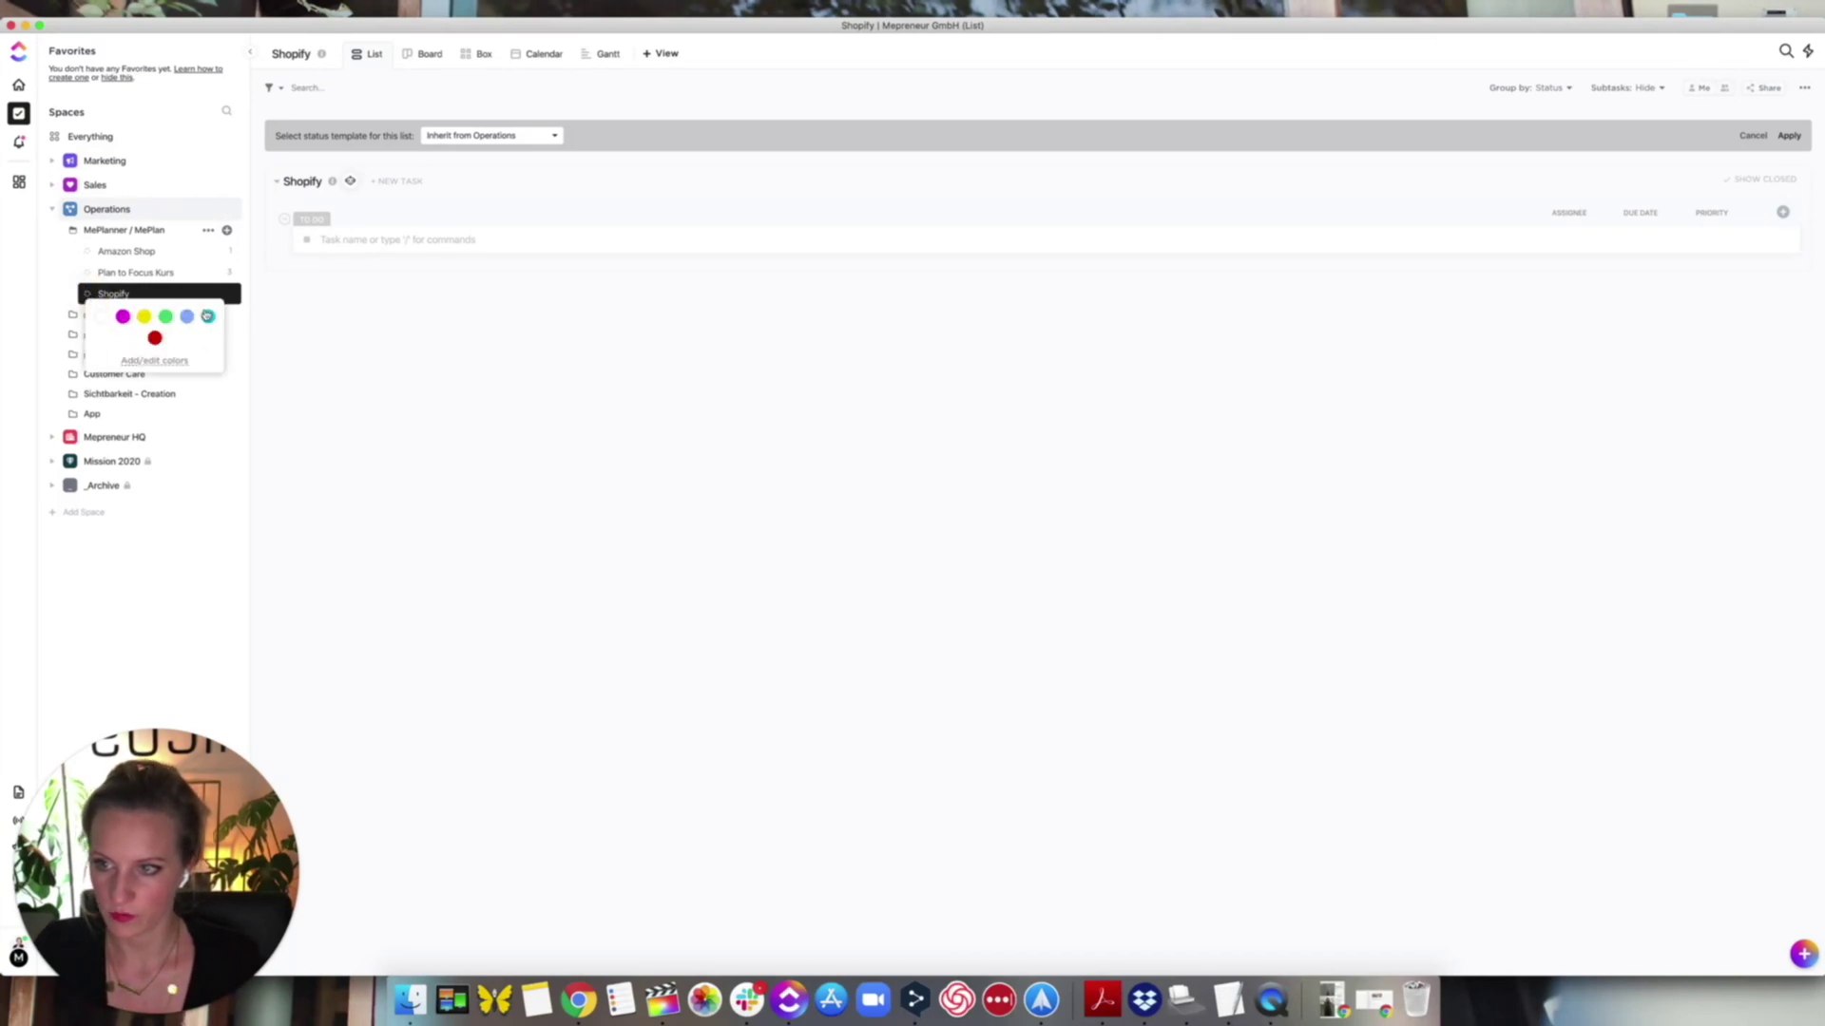
click(88, 253)
click(87, 252)
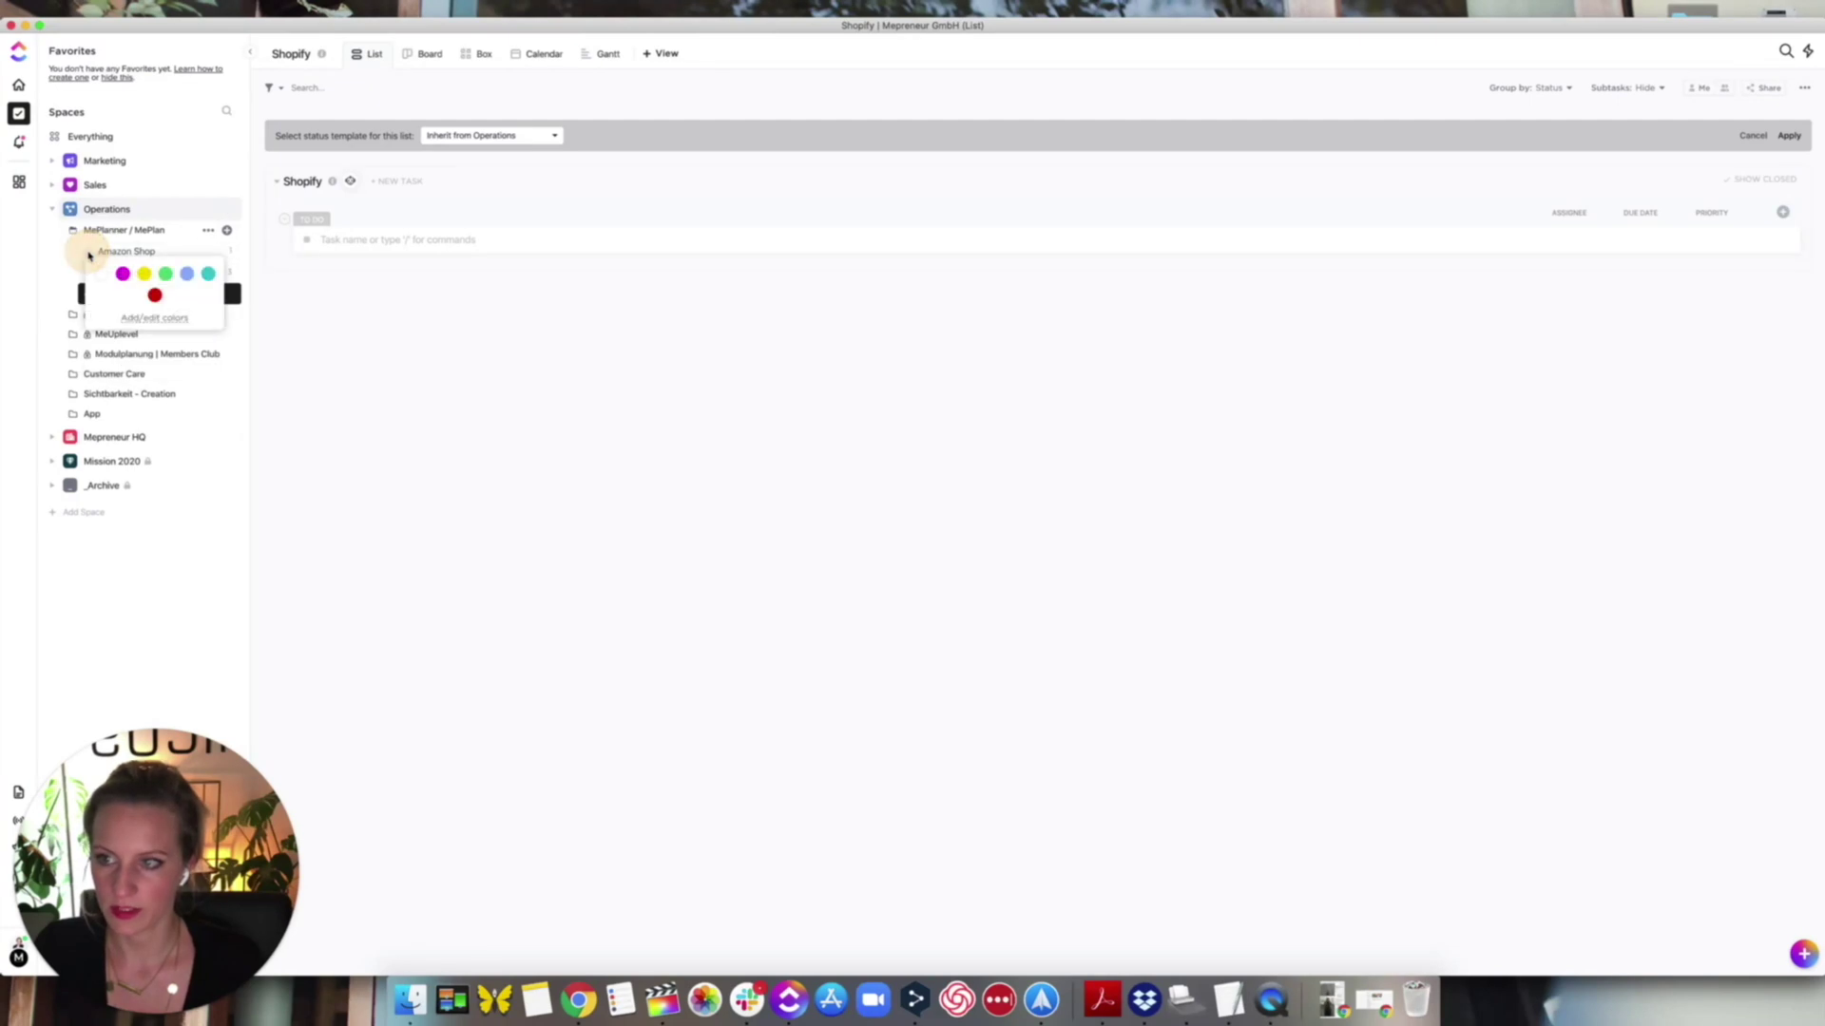
click(187, 275)
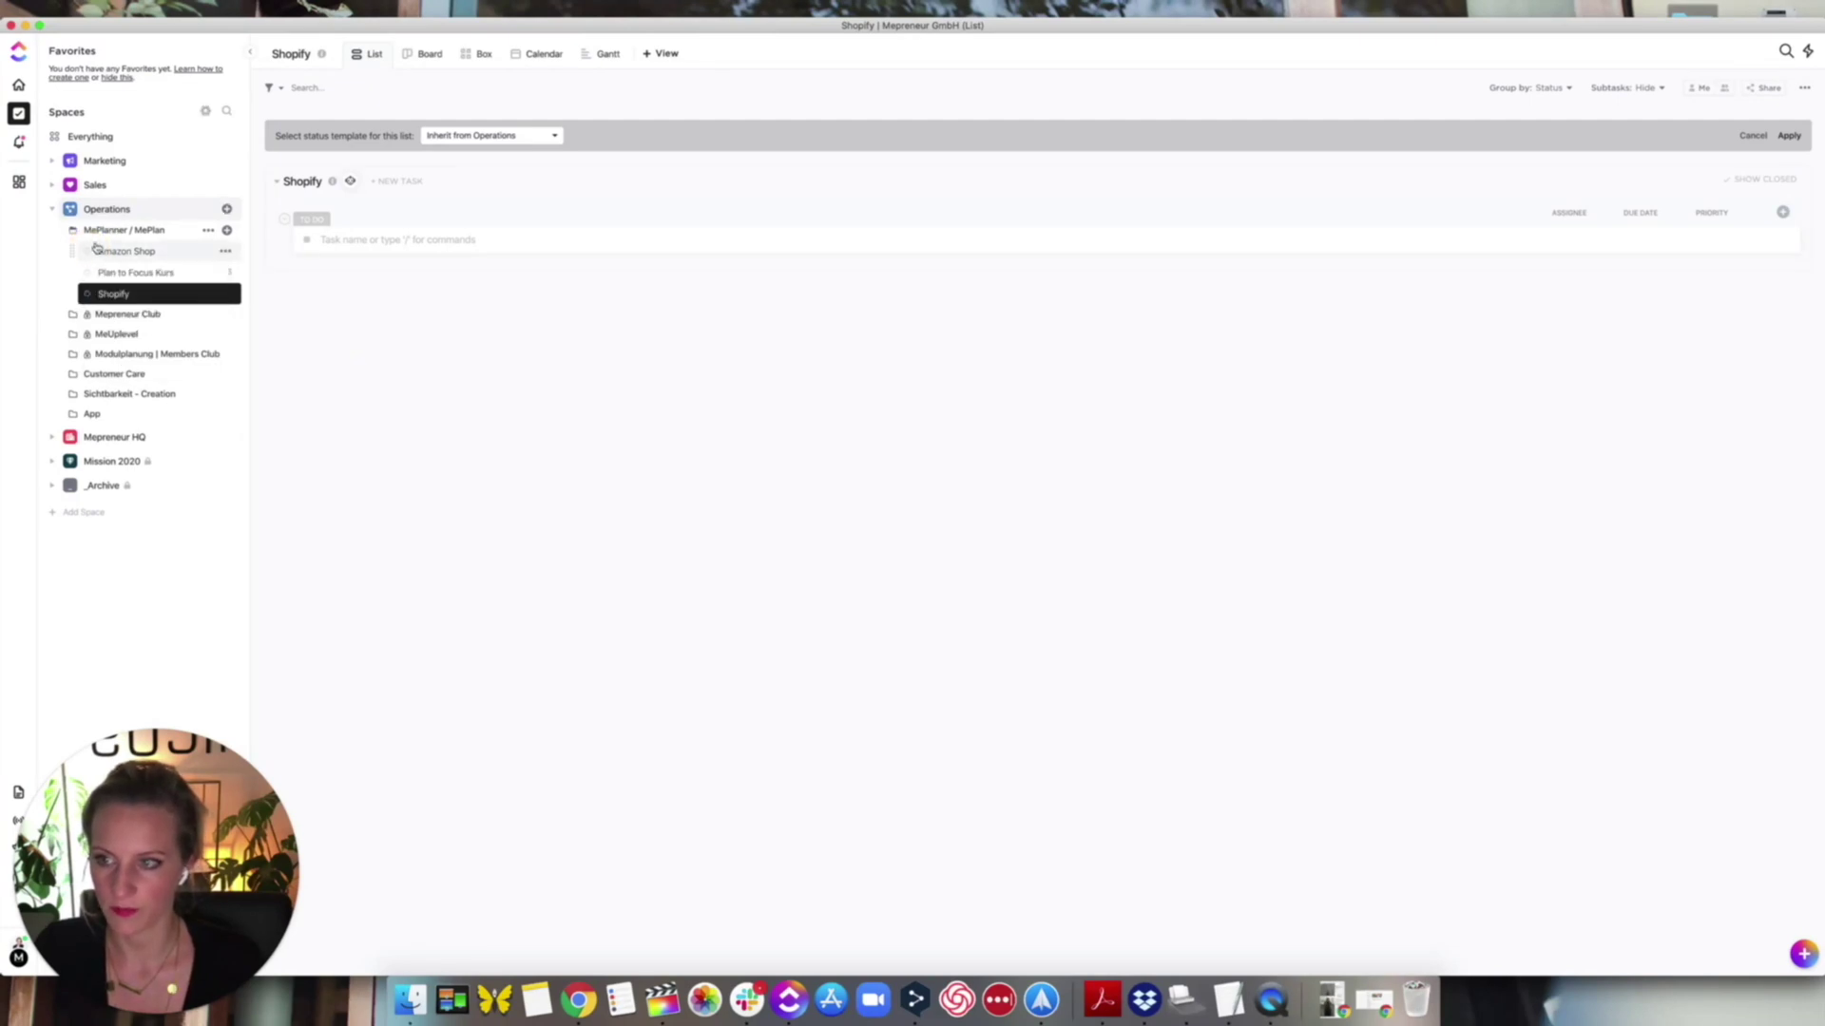
click(88, 251)
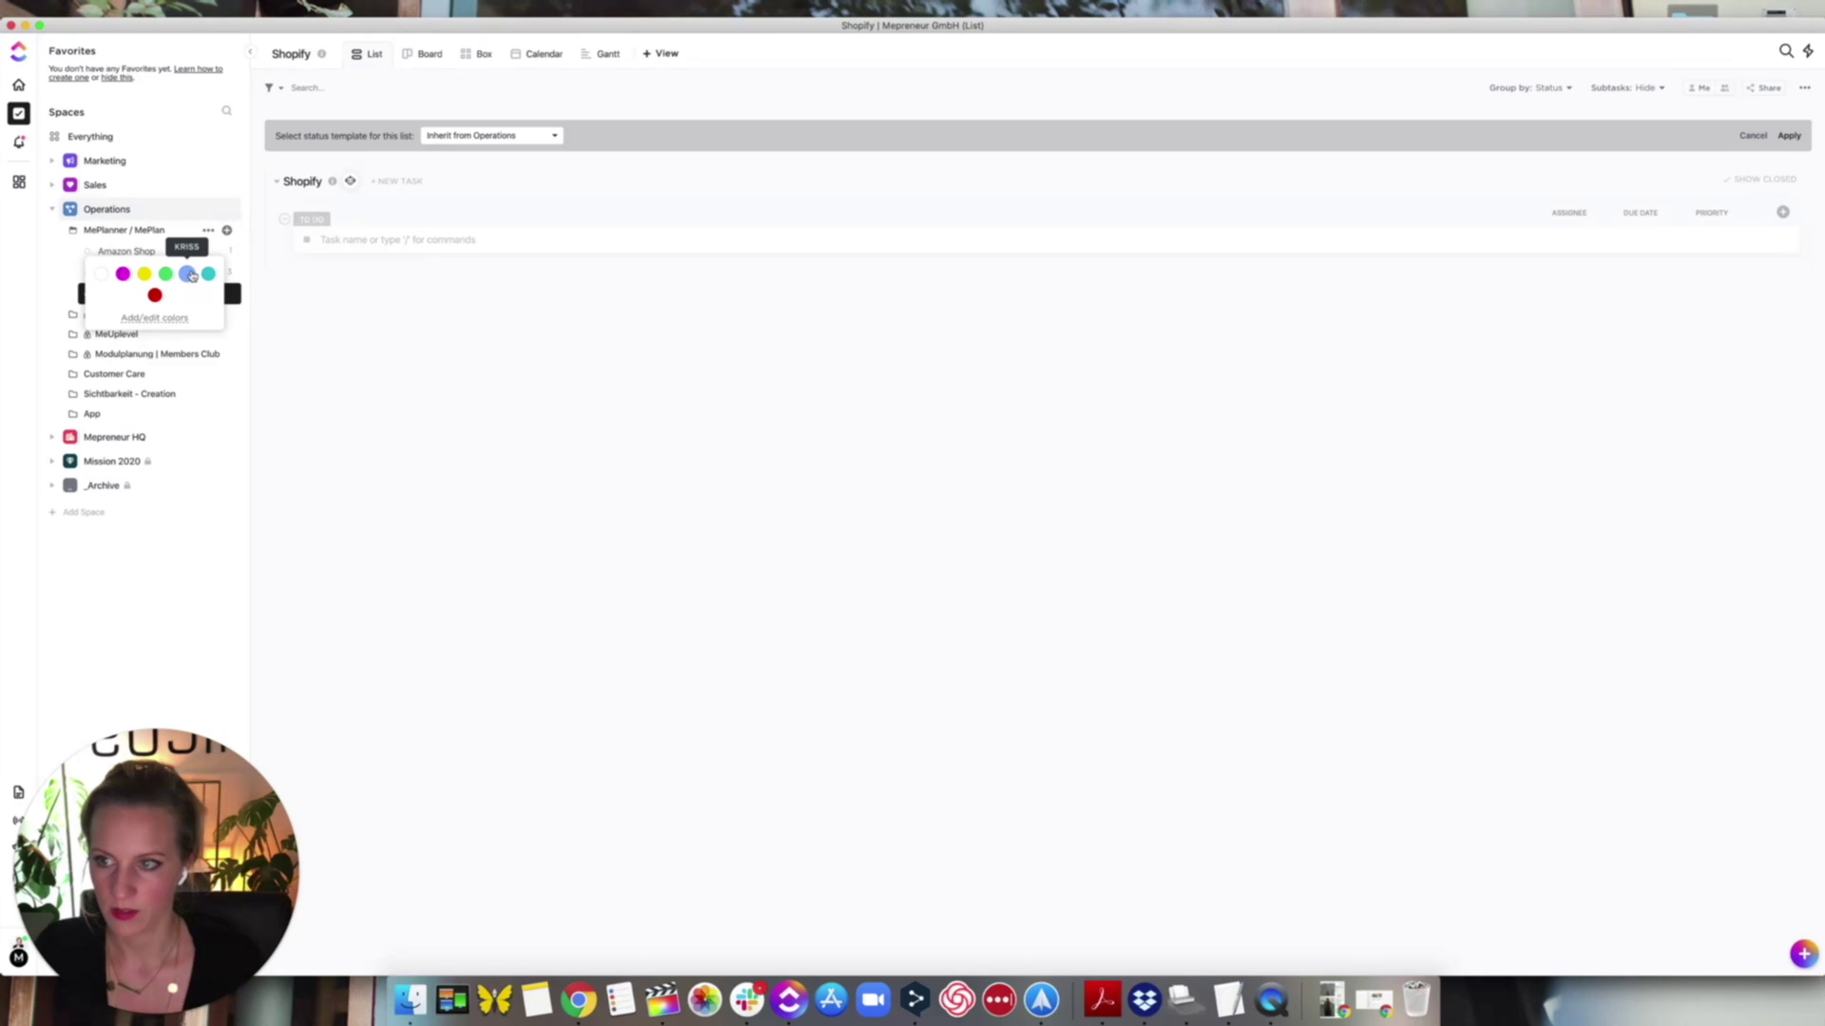
click(188, 275)
click(88, 252)
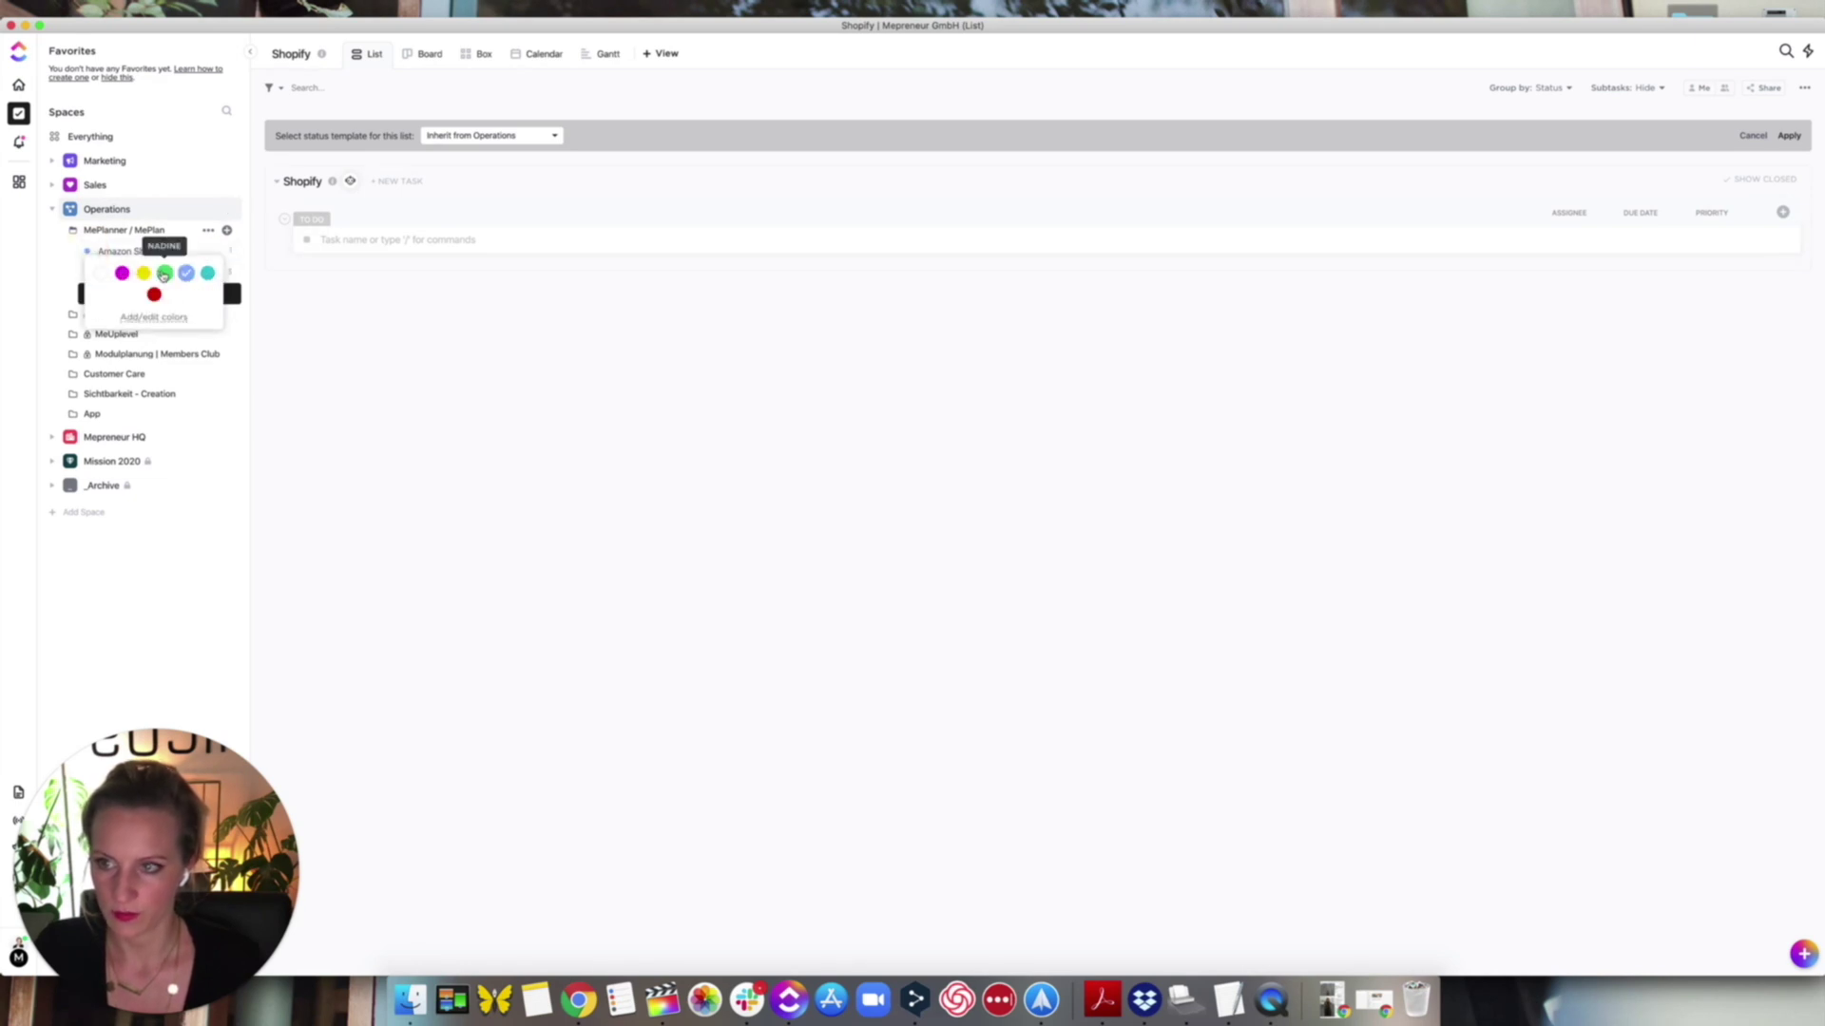
click(370, 374)
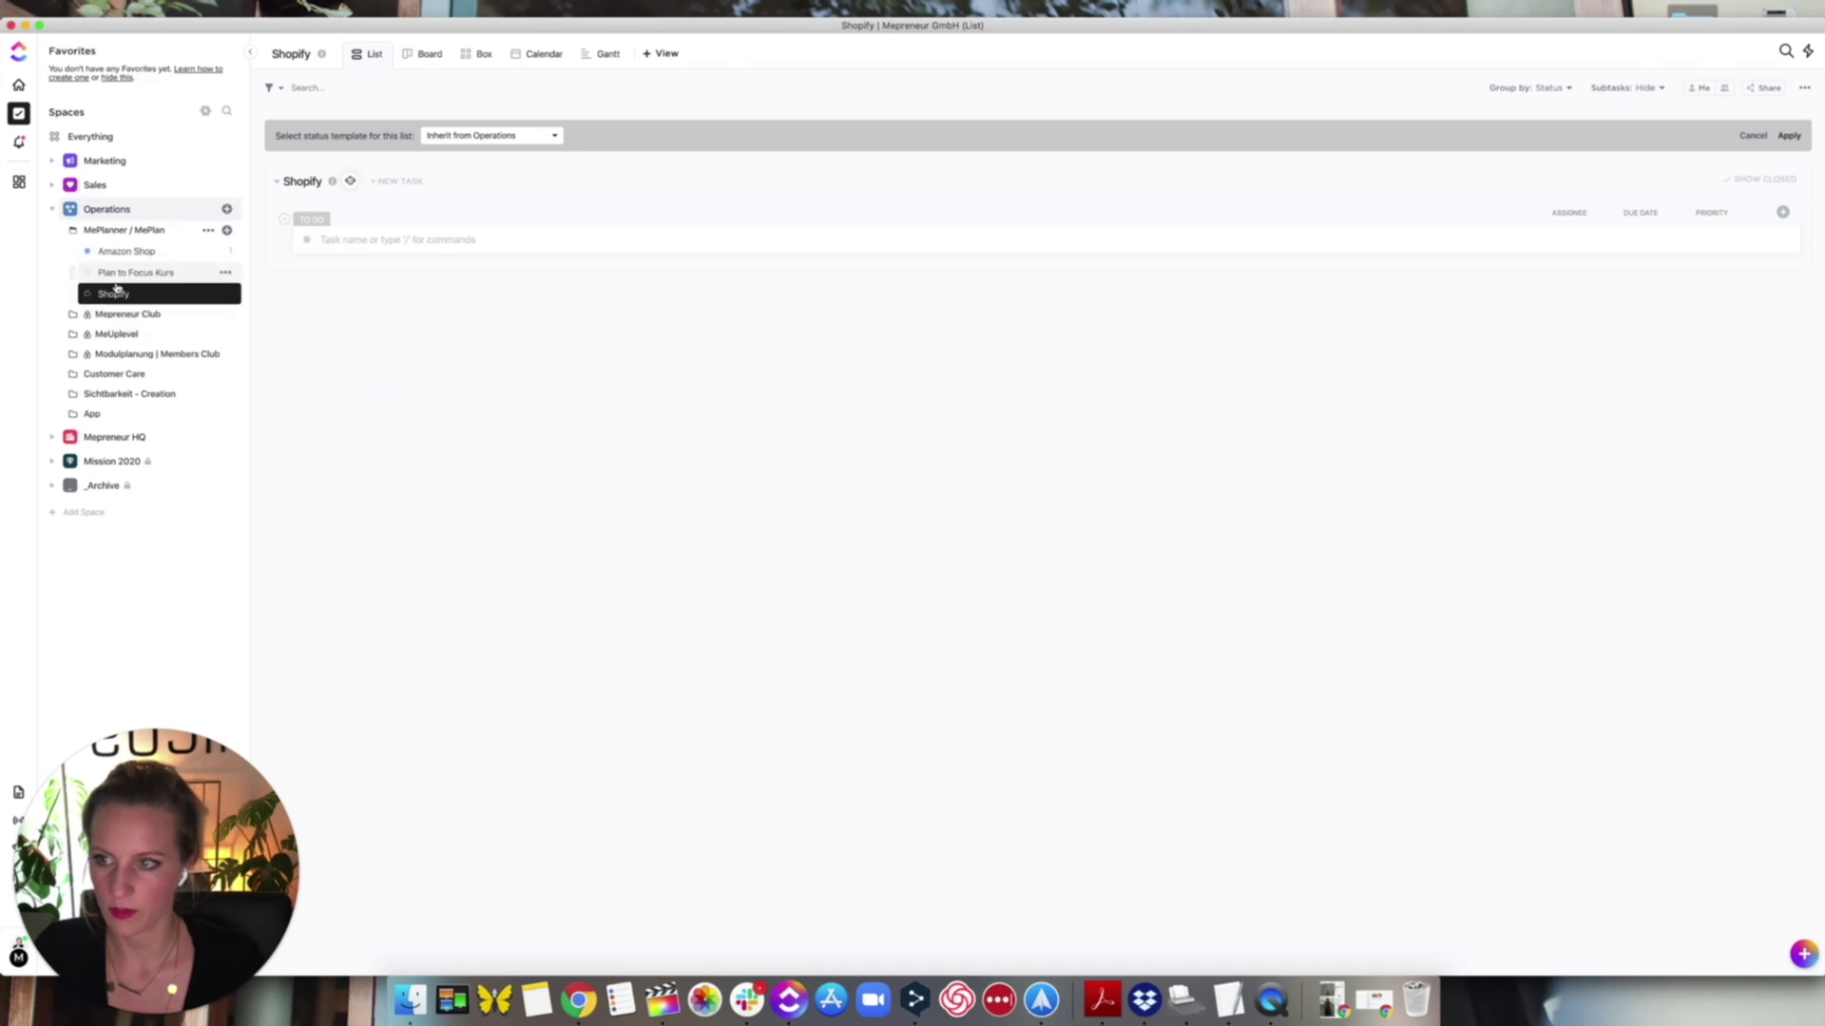
click(88, 273)
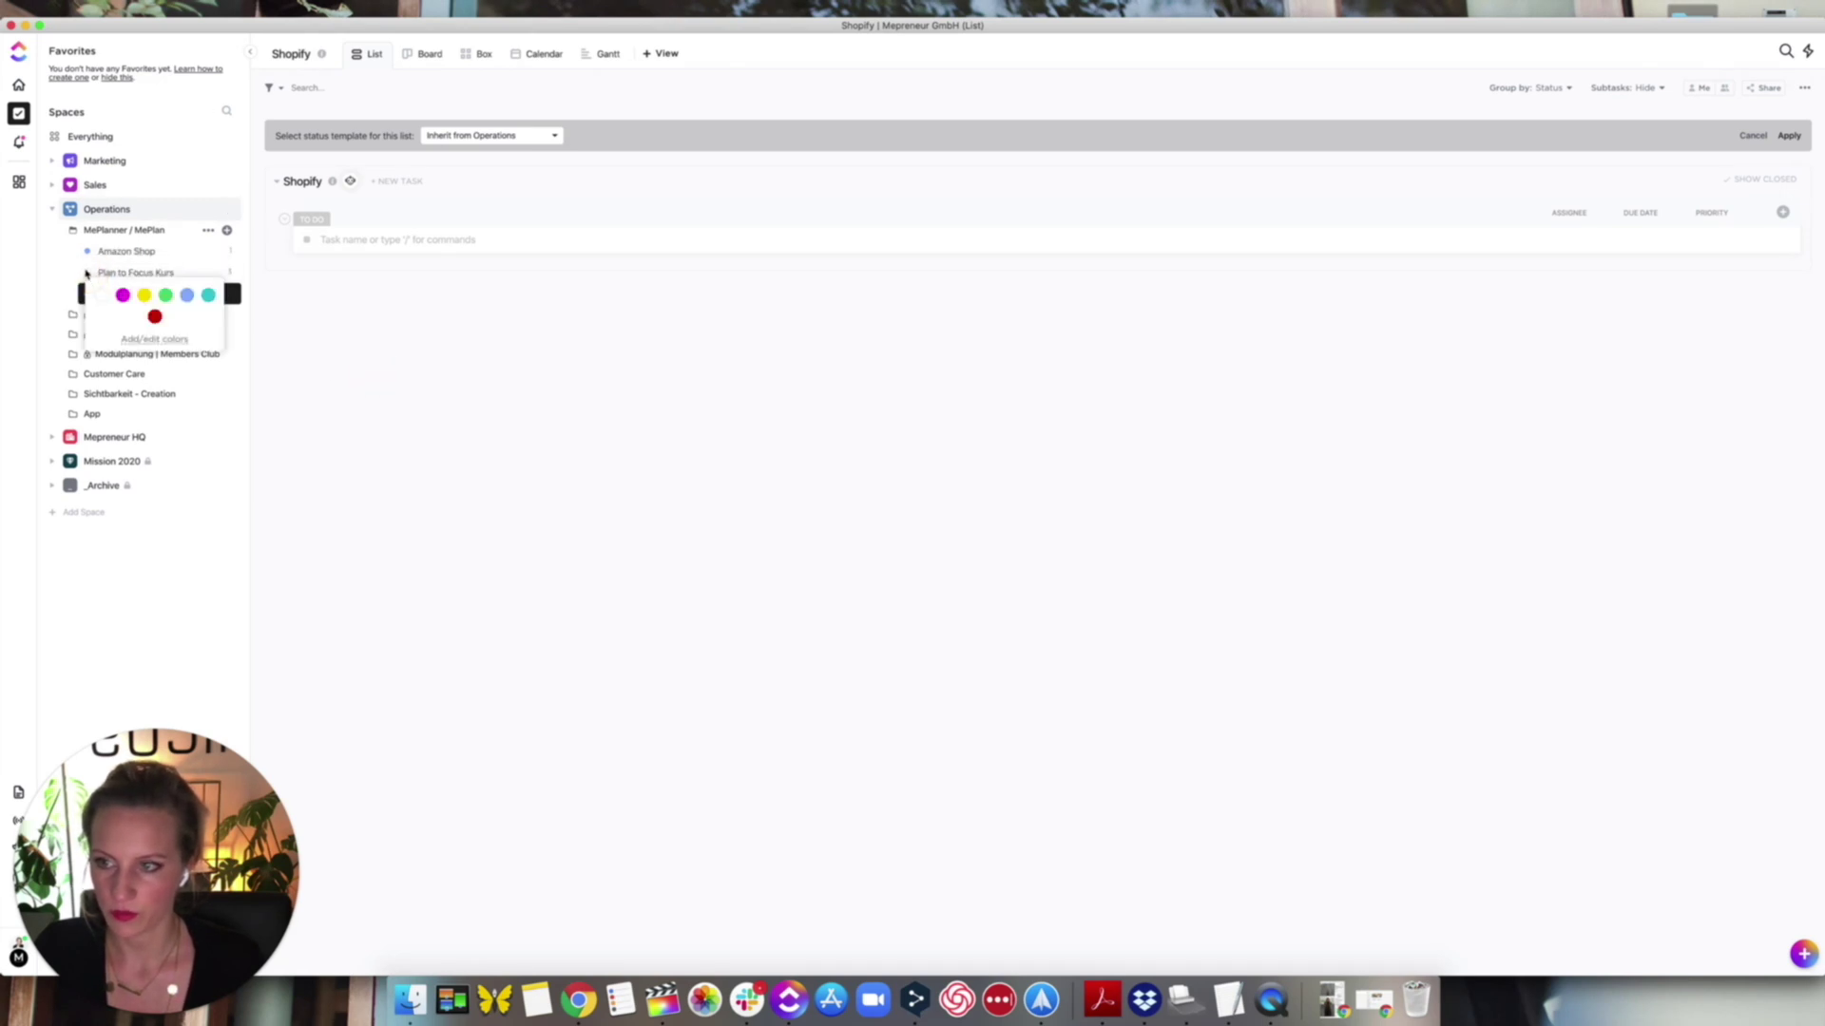
click(144, 295)
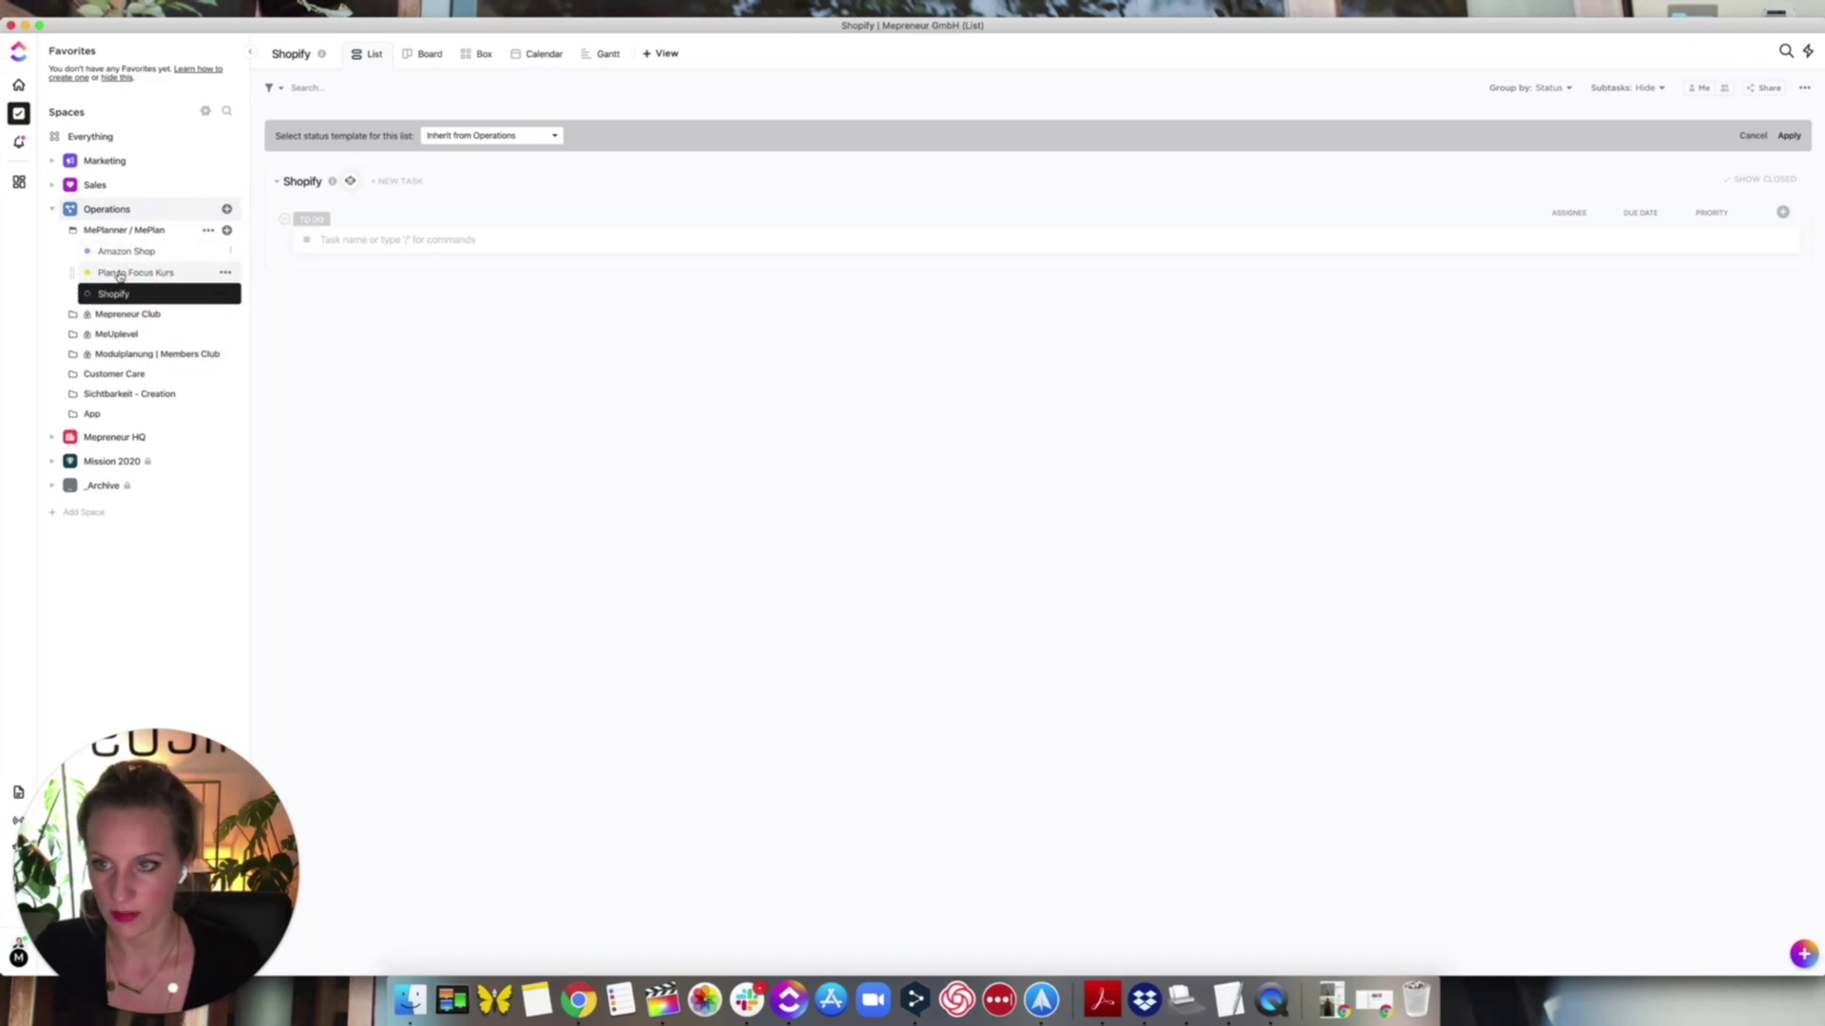
- Open the Plan to Focus Kurs list and assign a team member to it in its list details
click(121, 273)
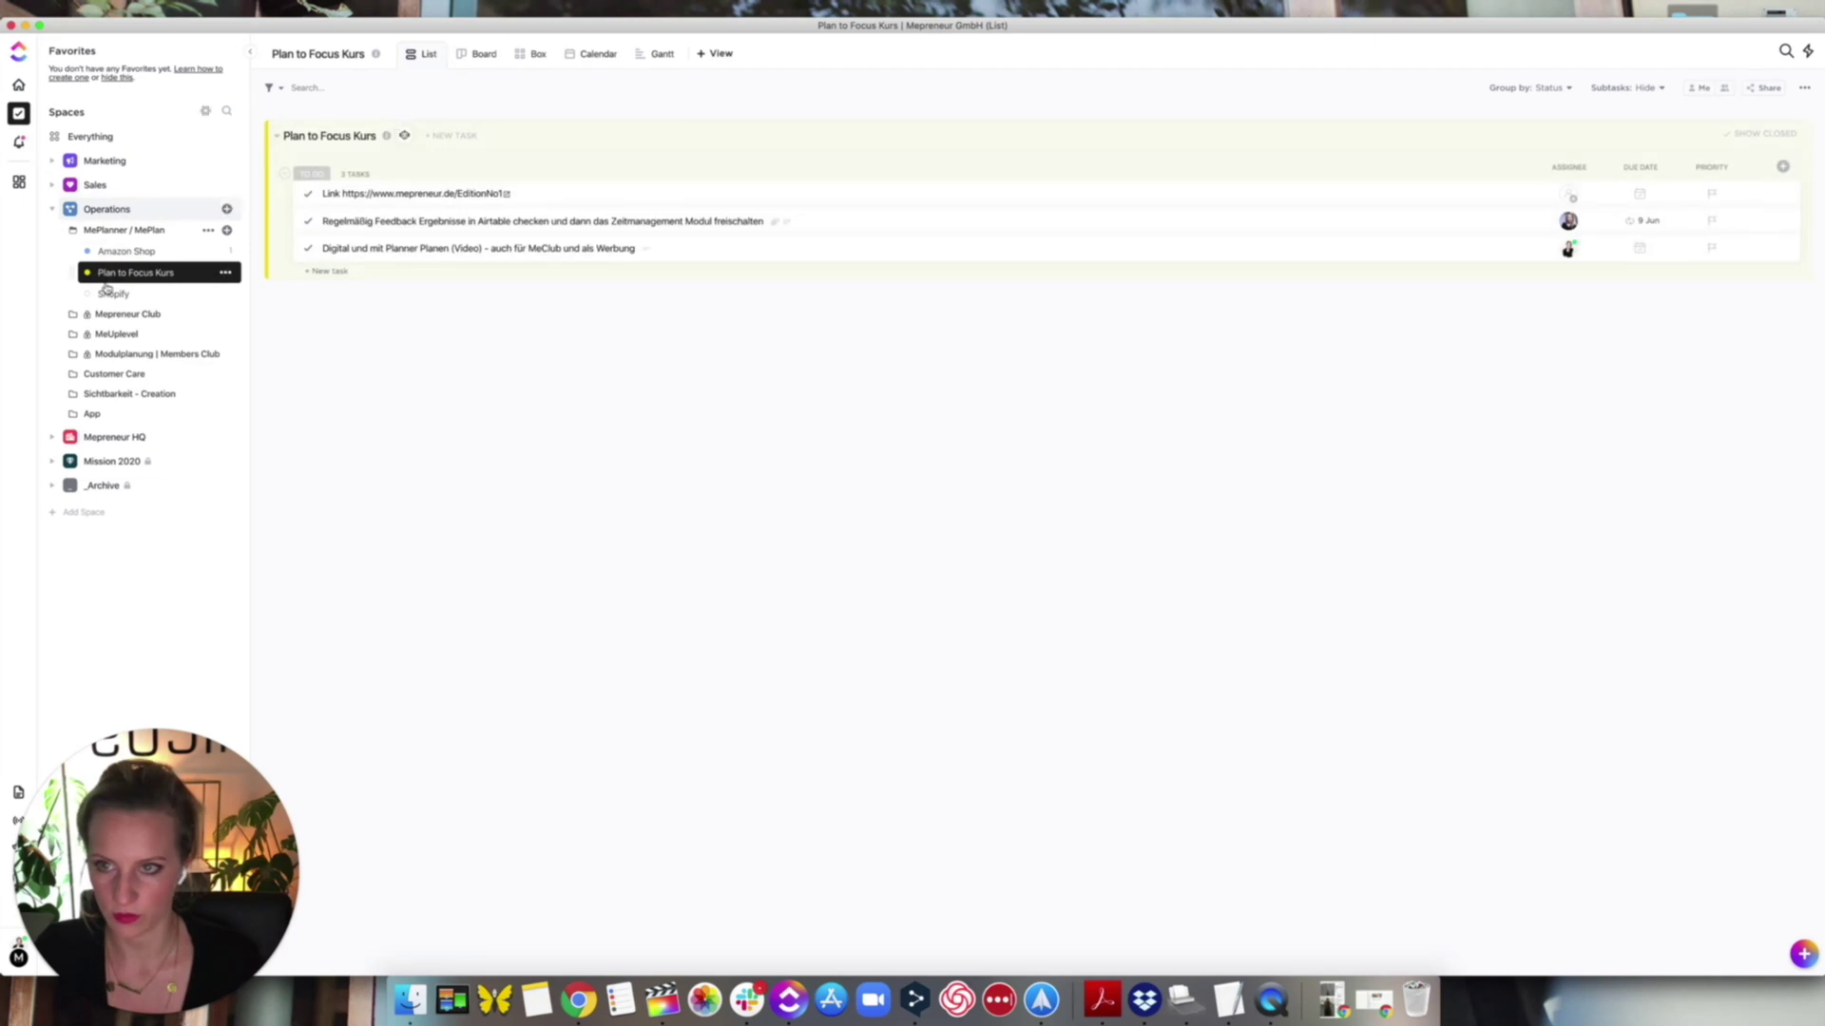
click(386, 137)
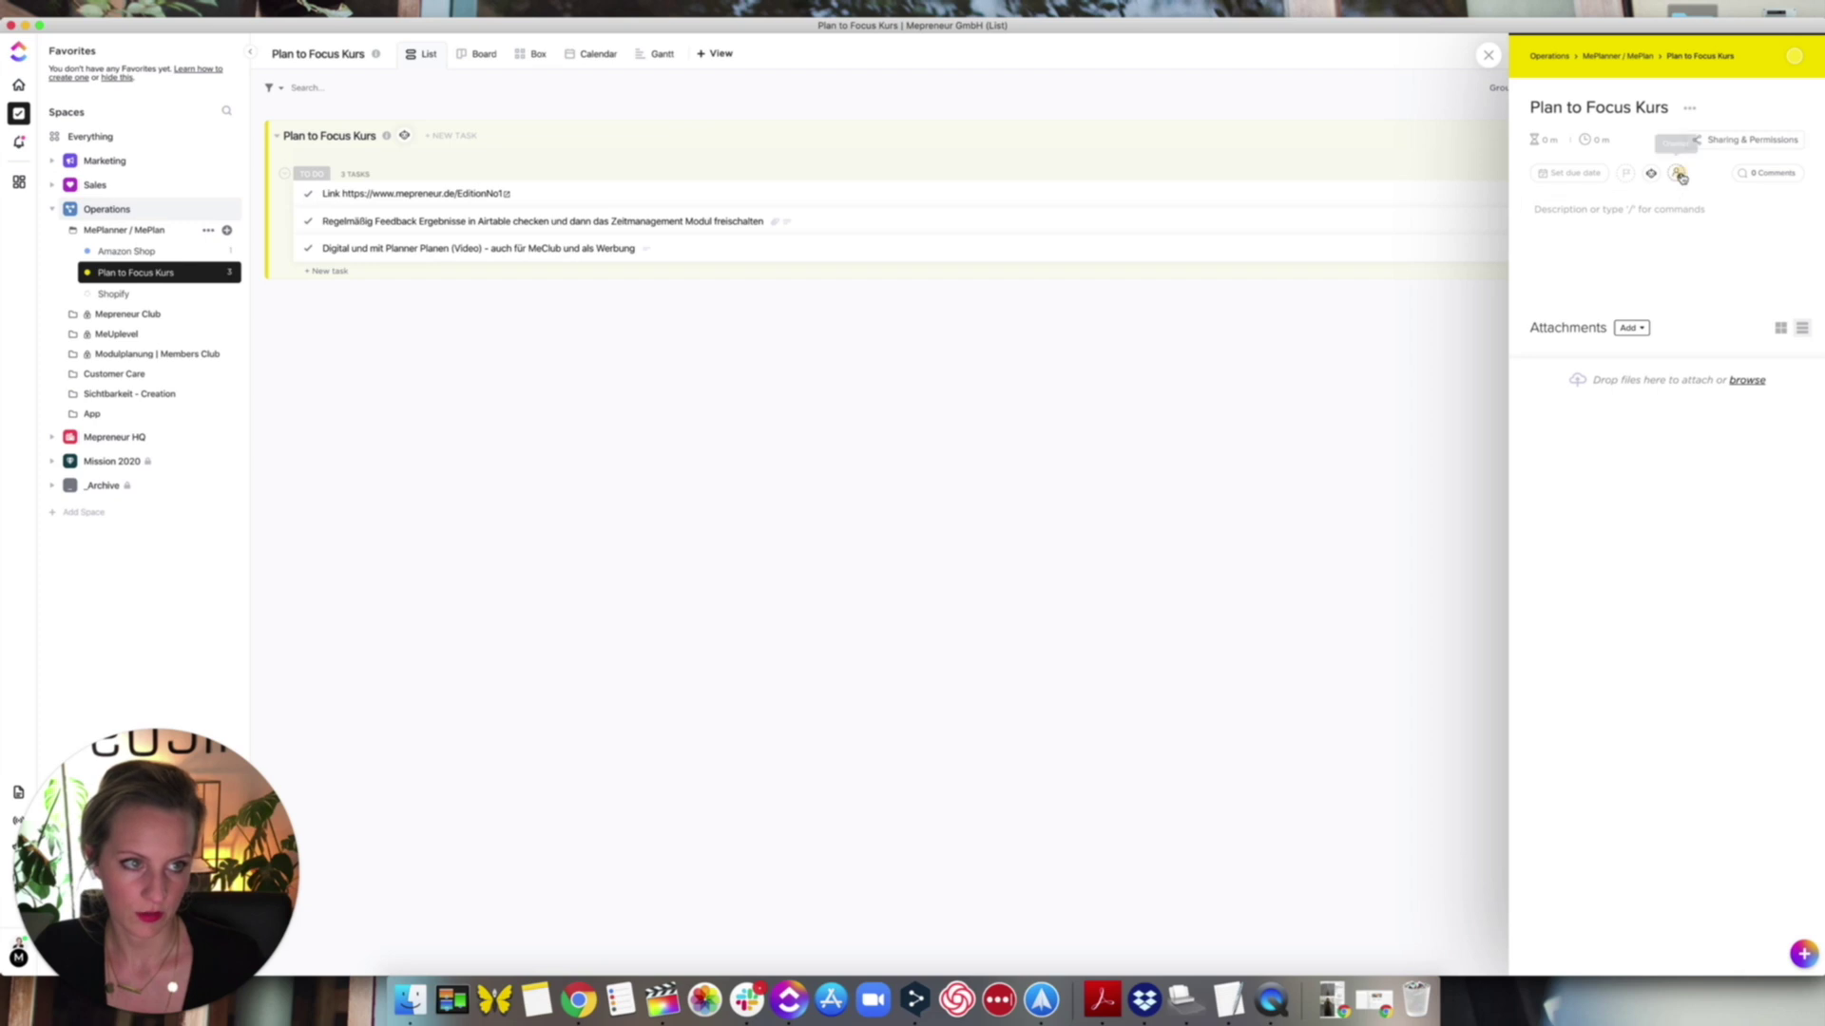
click(1680, 177)
click(1690, 324)
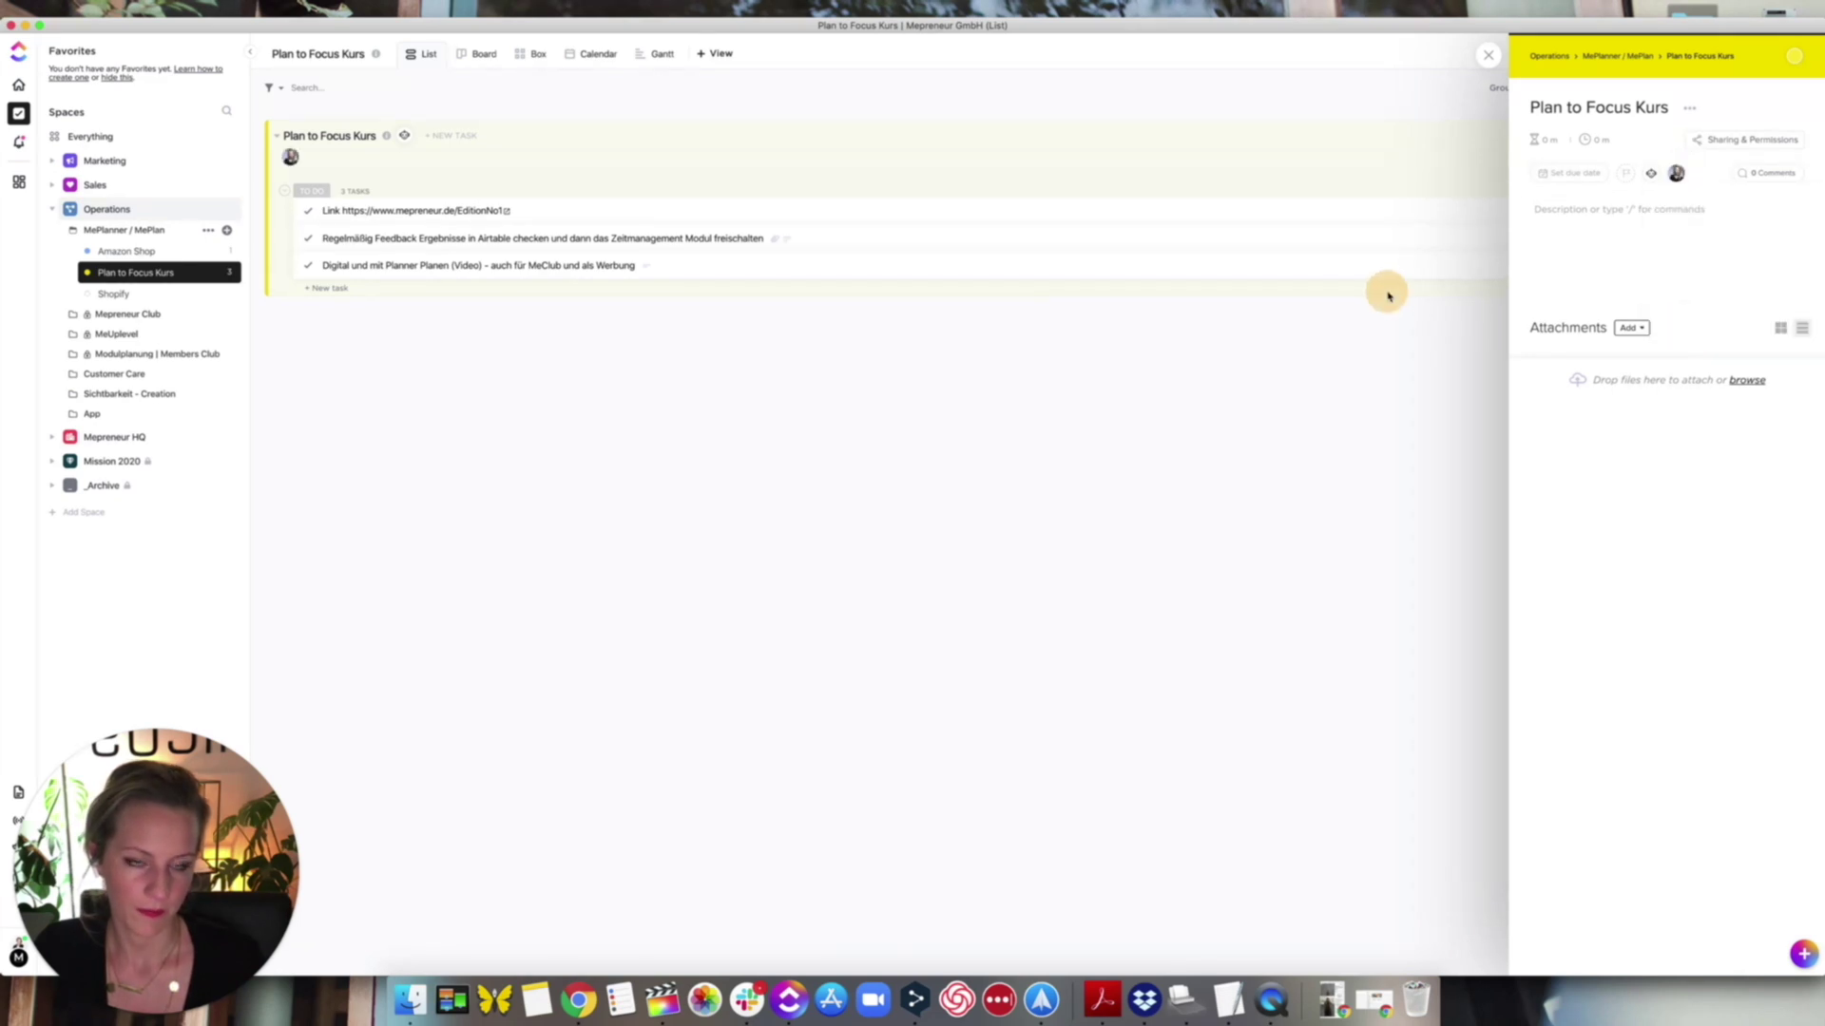
click(1488, 54)
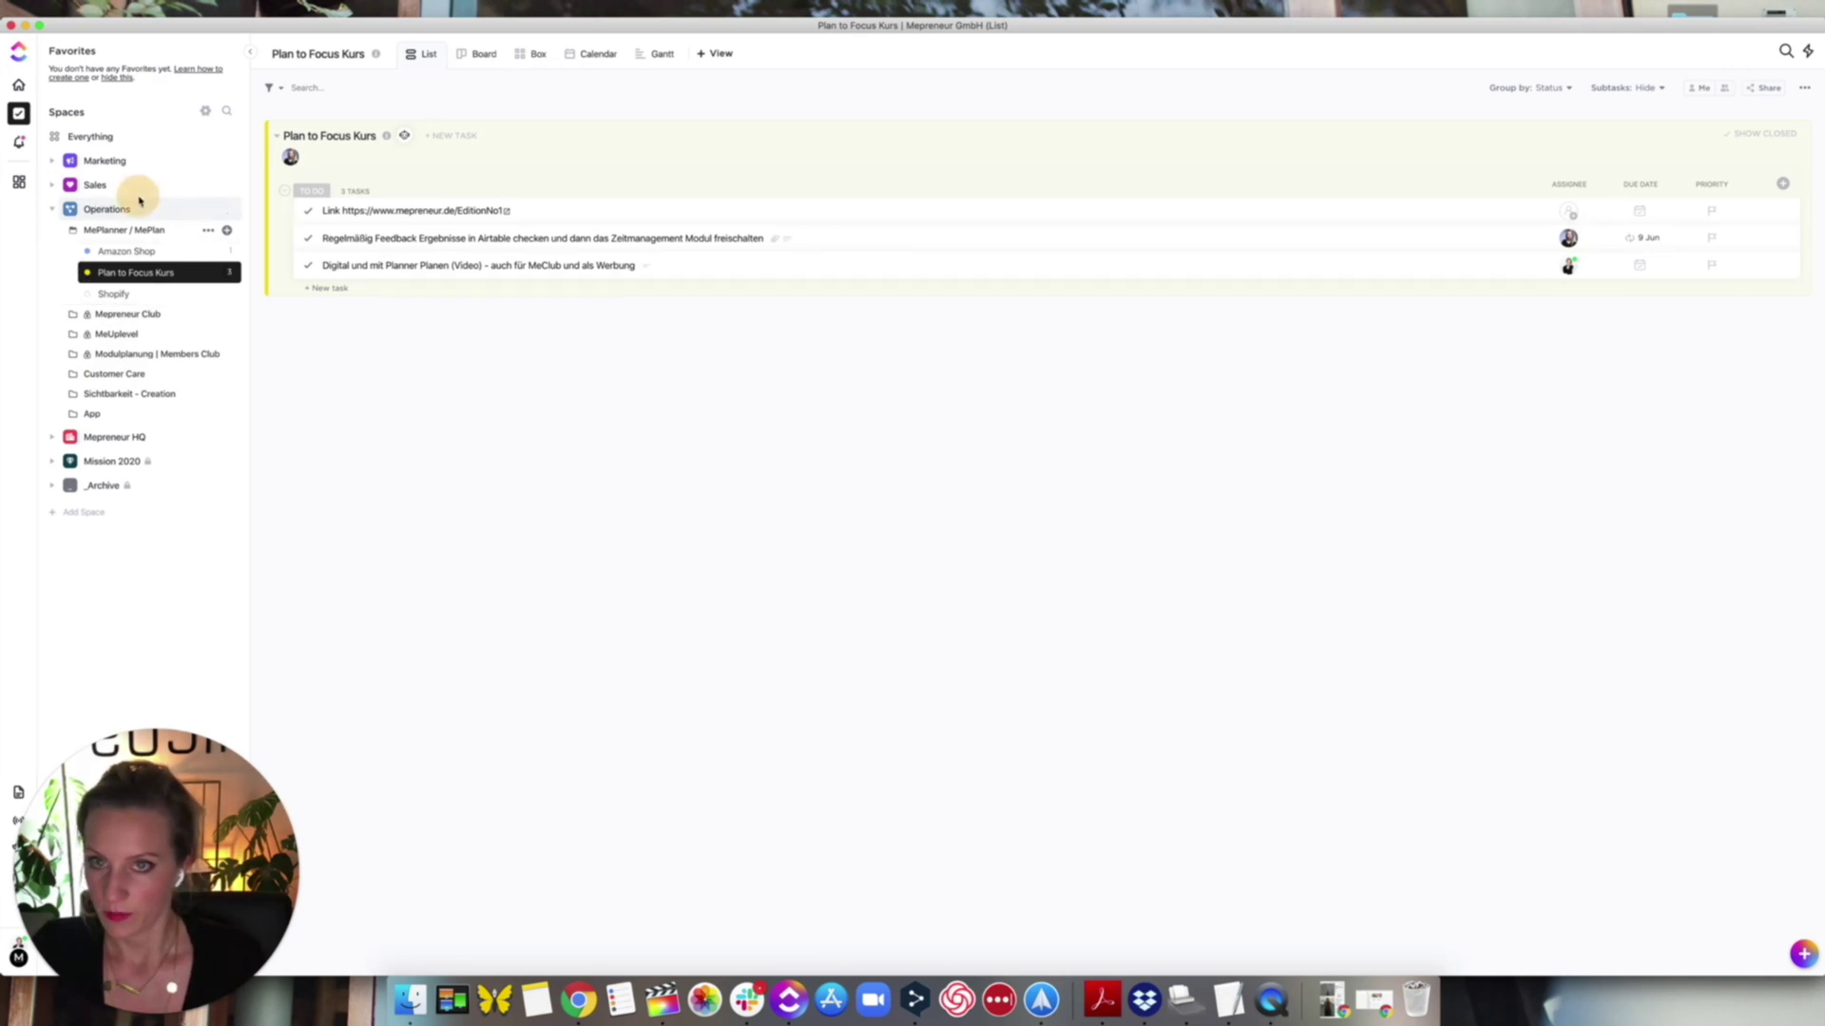
- View the Operations space's list, the Customer Care folder and the To Dos list in Sichtbarkeit - Creation
click(101, 211)
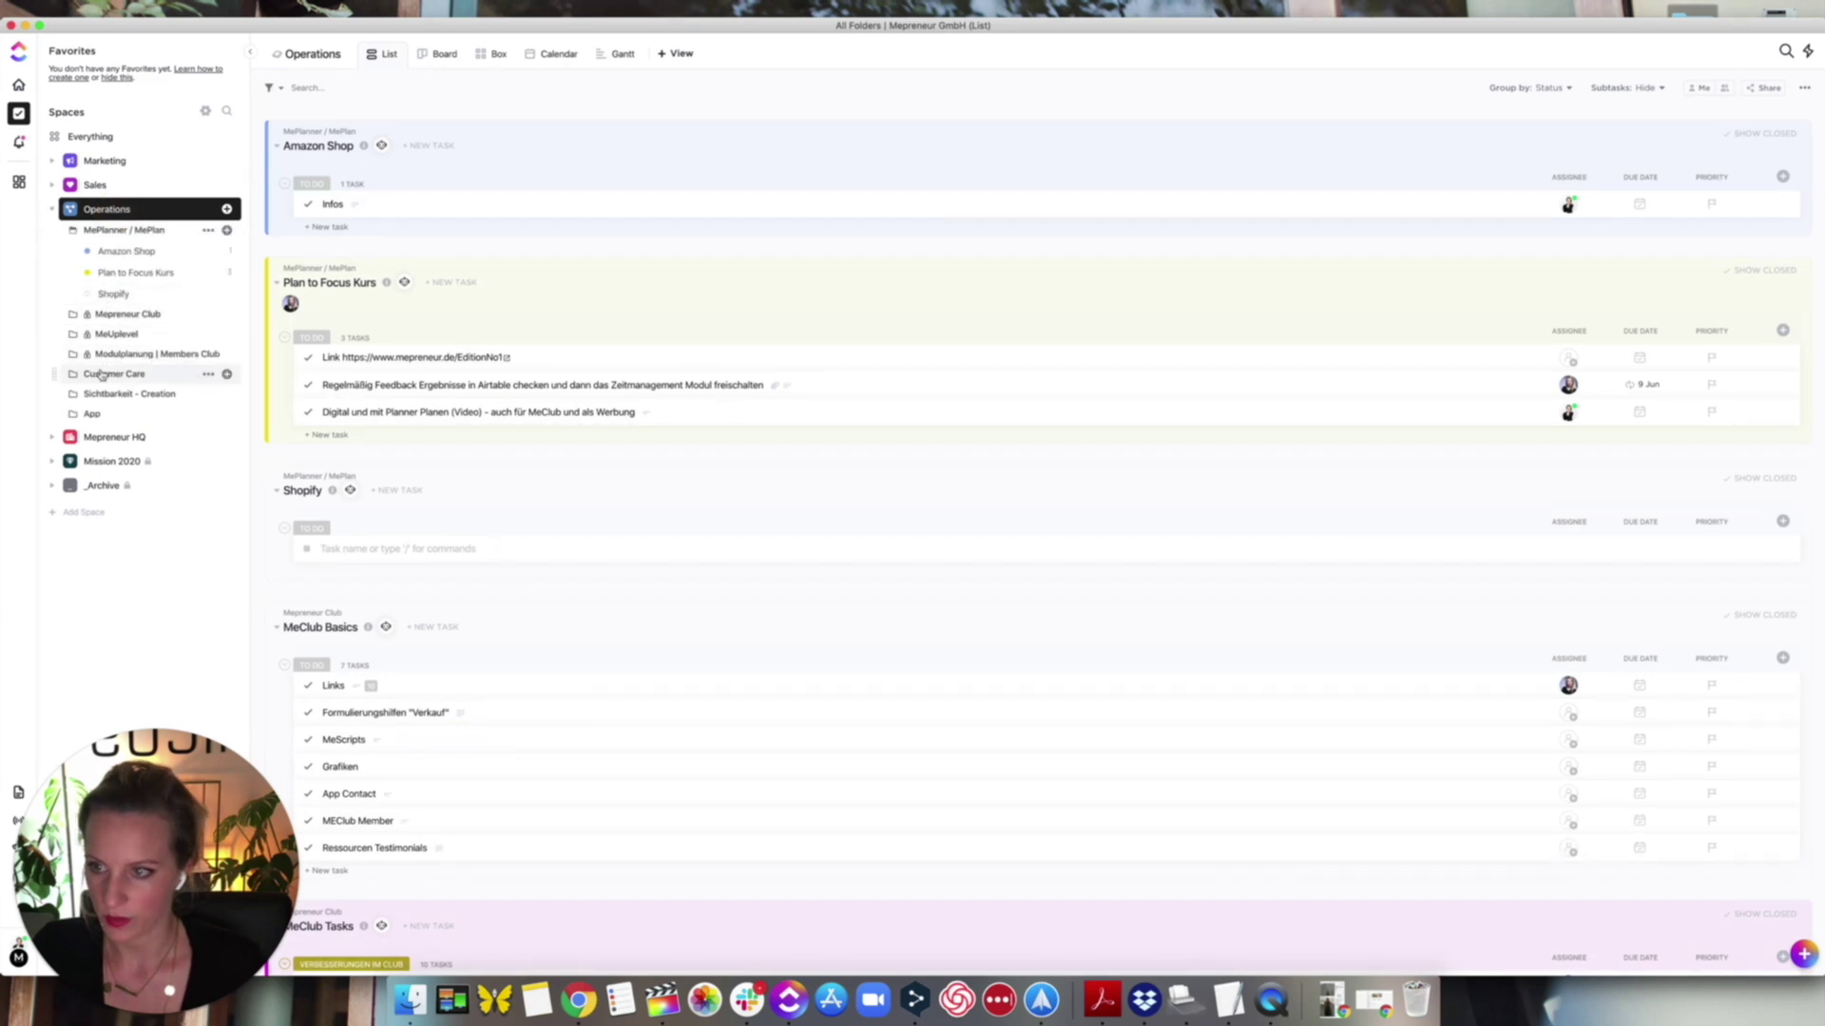
click(90, 378)
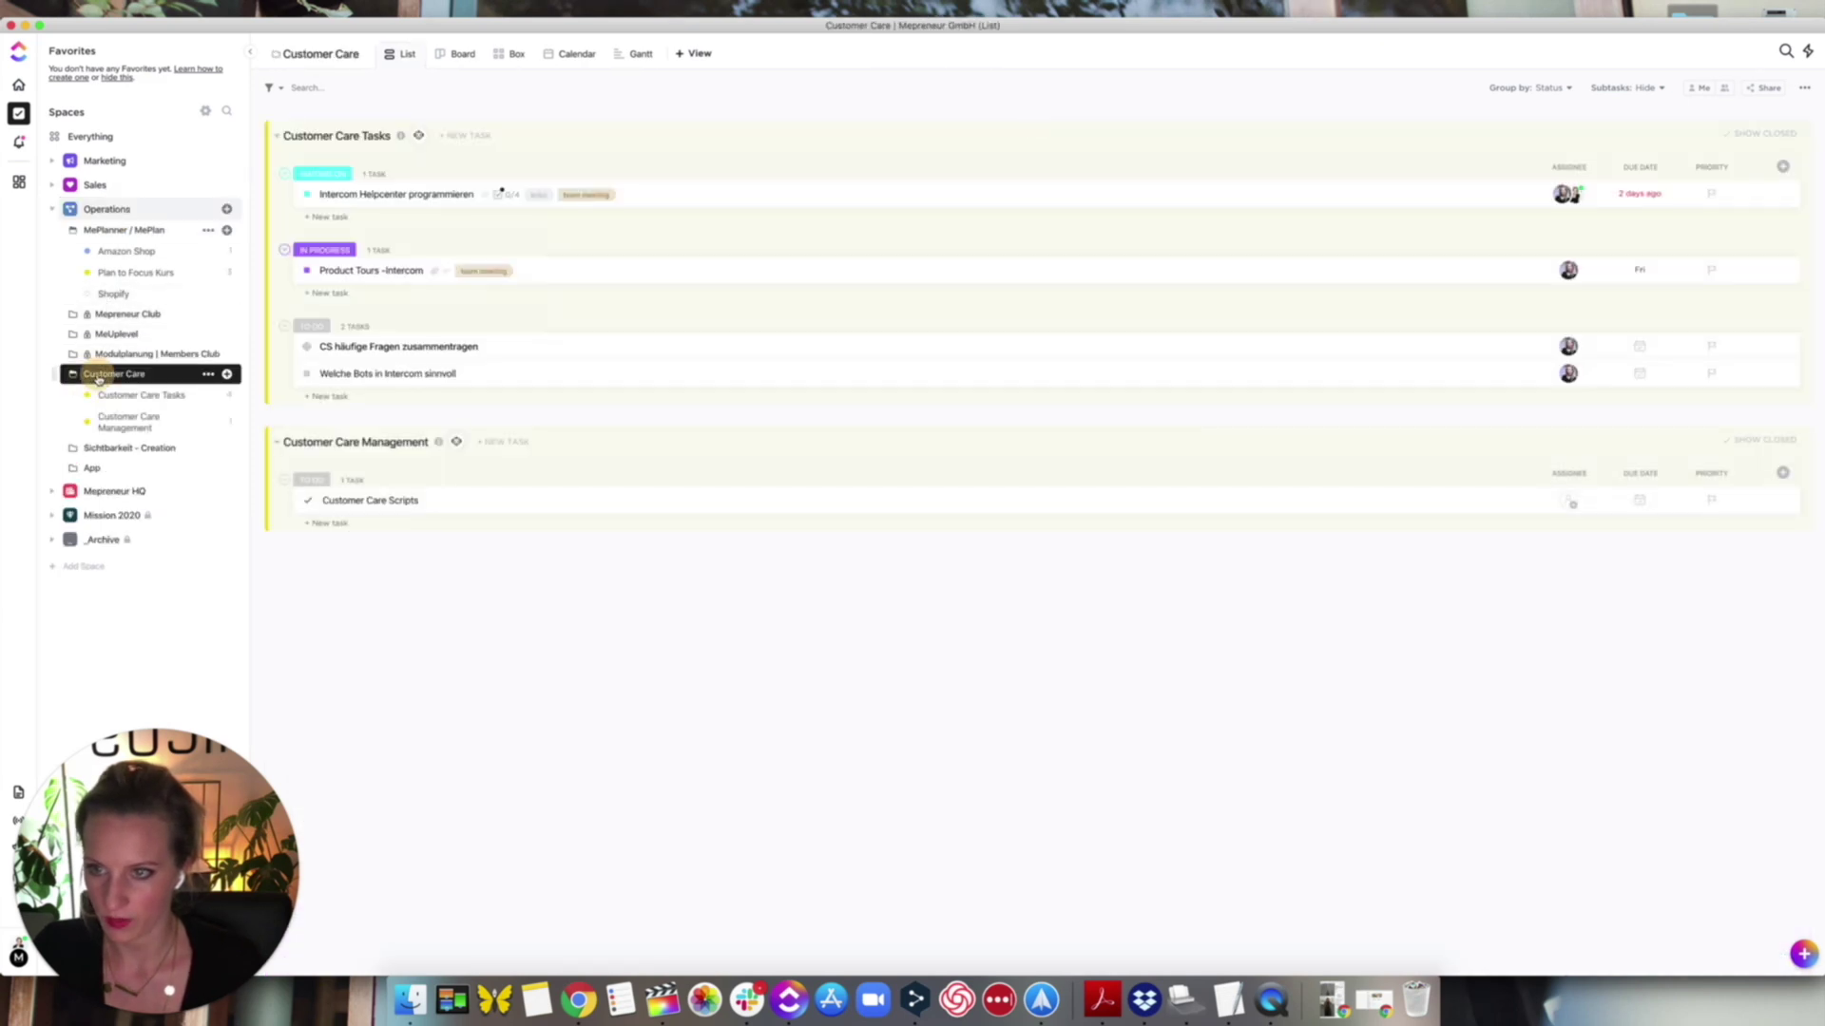
click(112, 395)
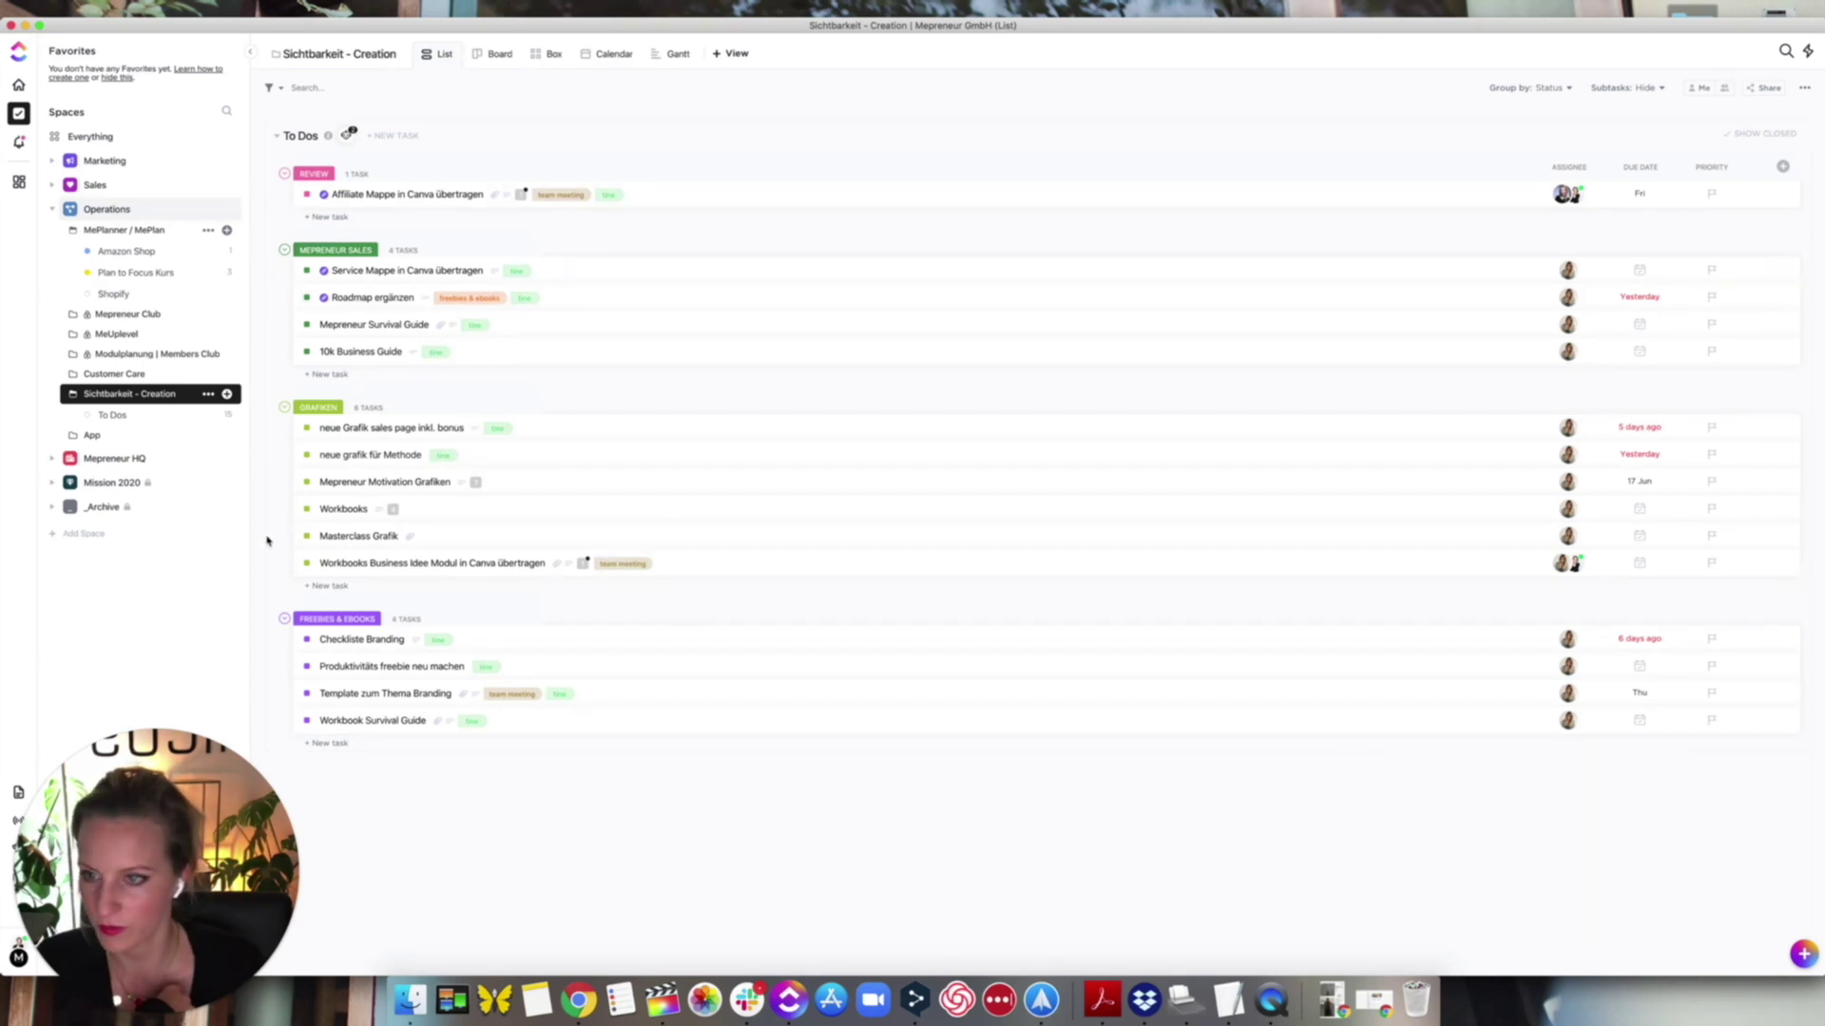
click(113, 418)
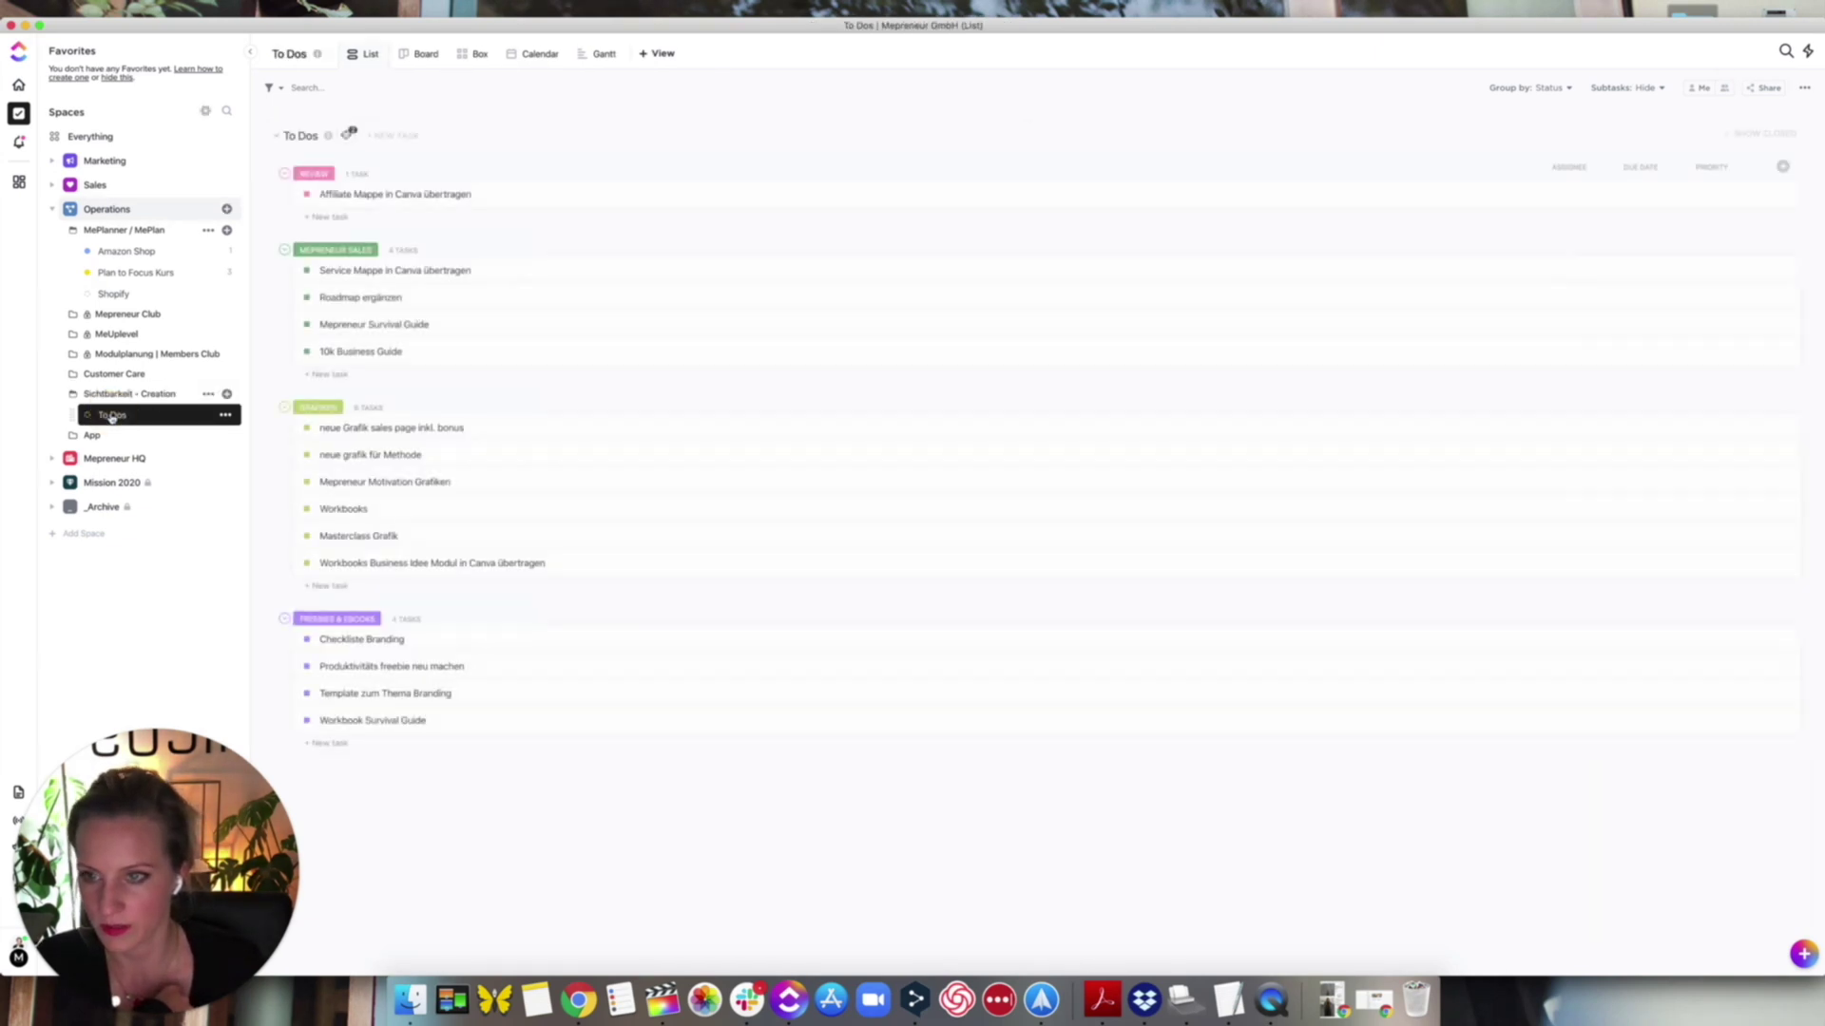
- Open the App folder and examine its tasks and statuses in the calendar, list and board views
click(92, 439)
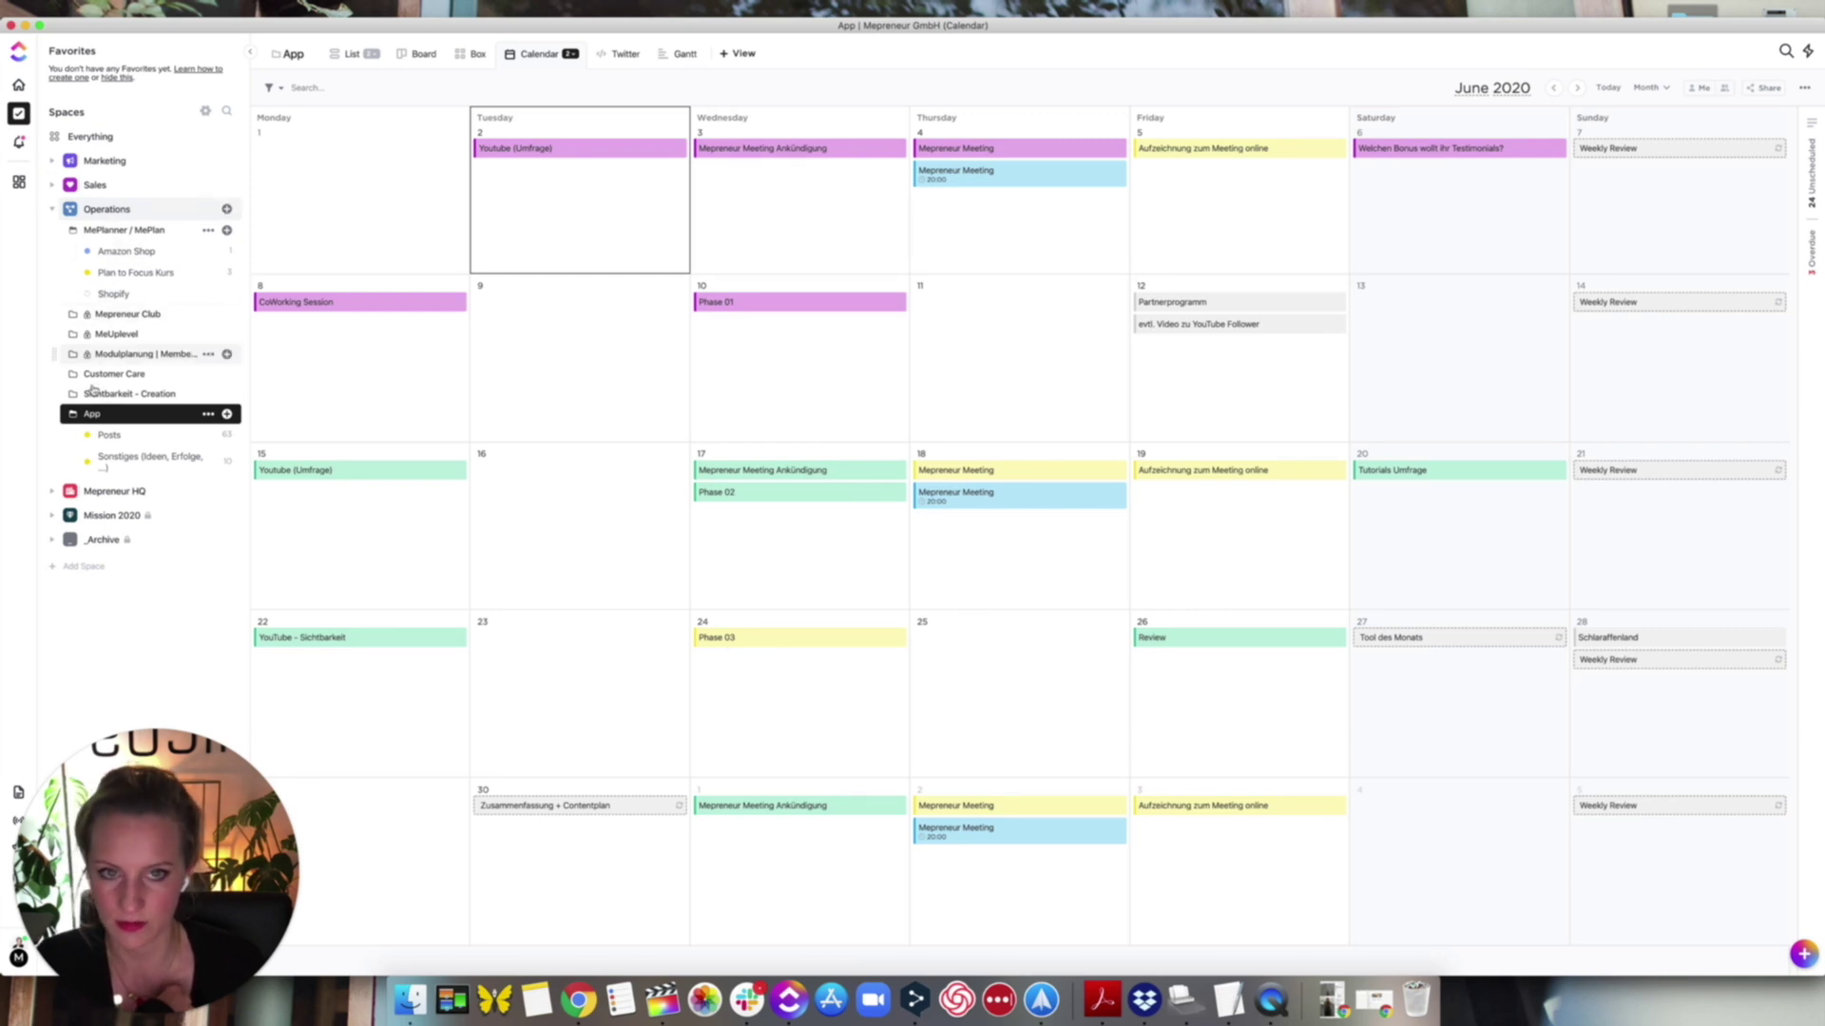
click(408, 54)
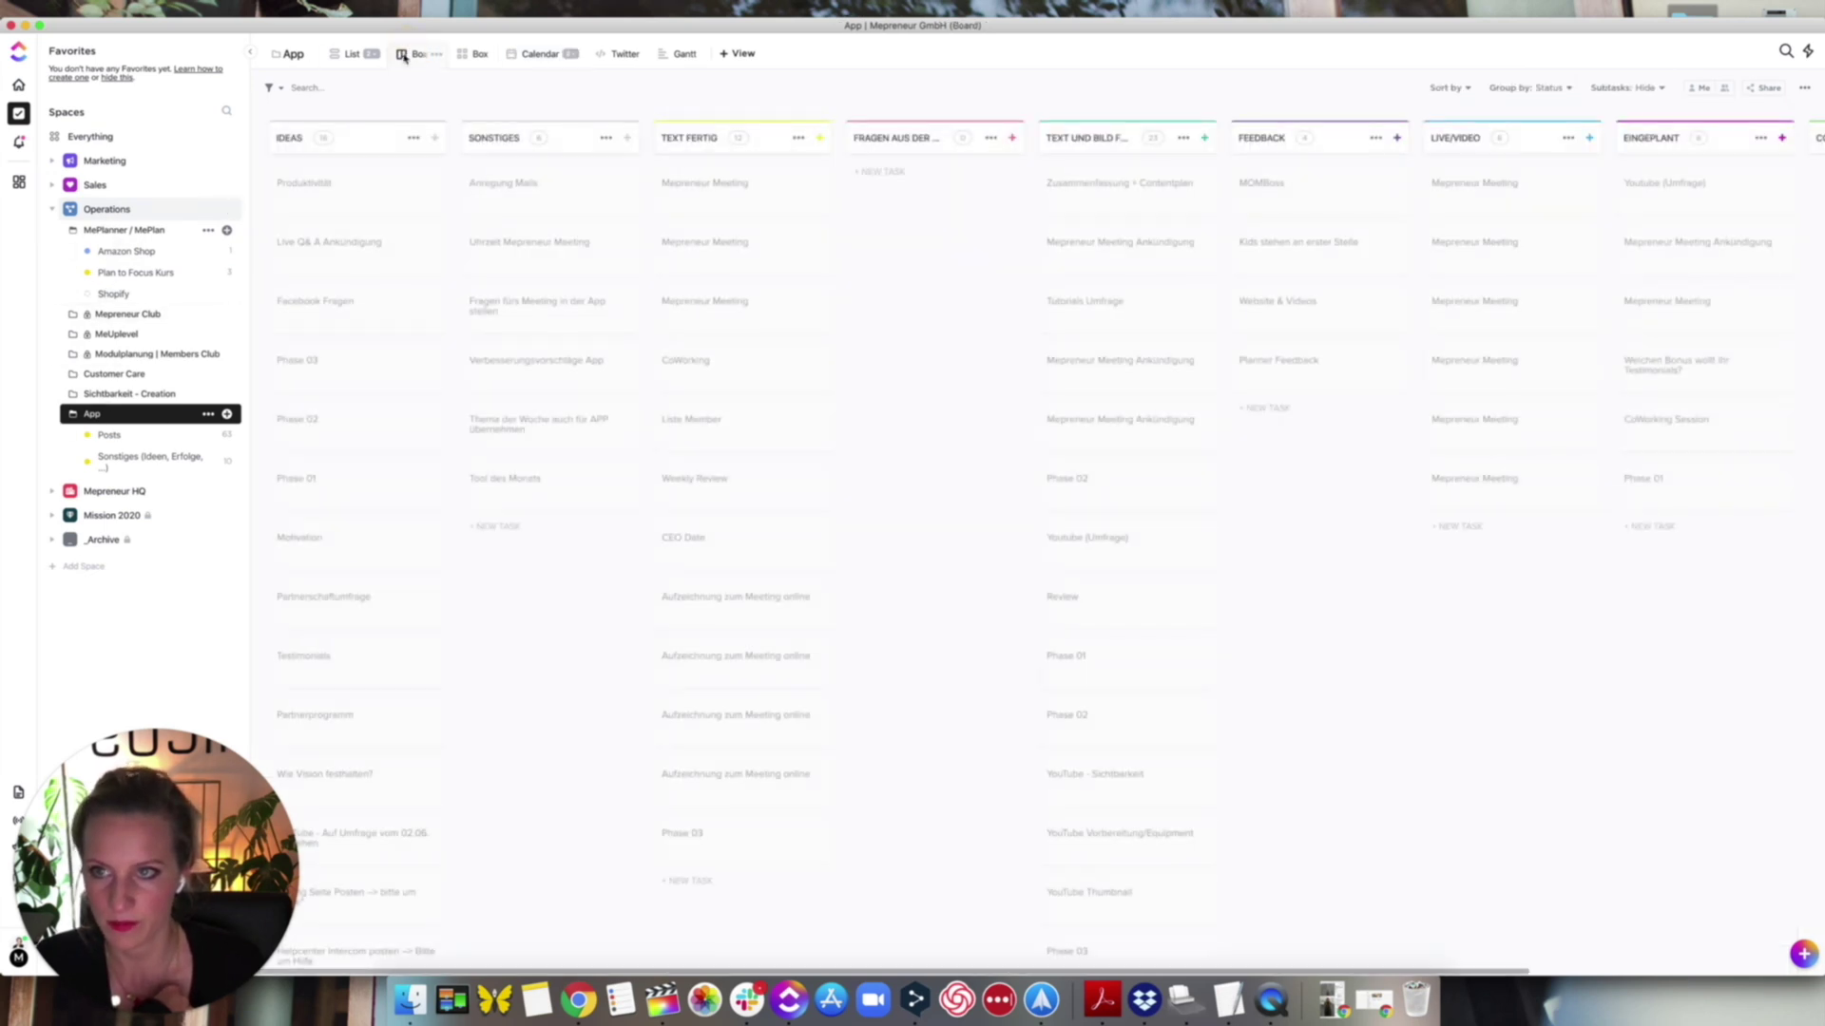
click(357, 55)
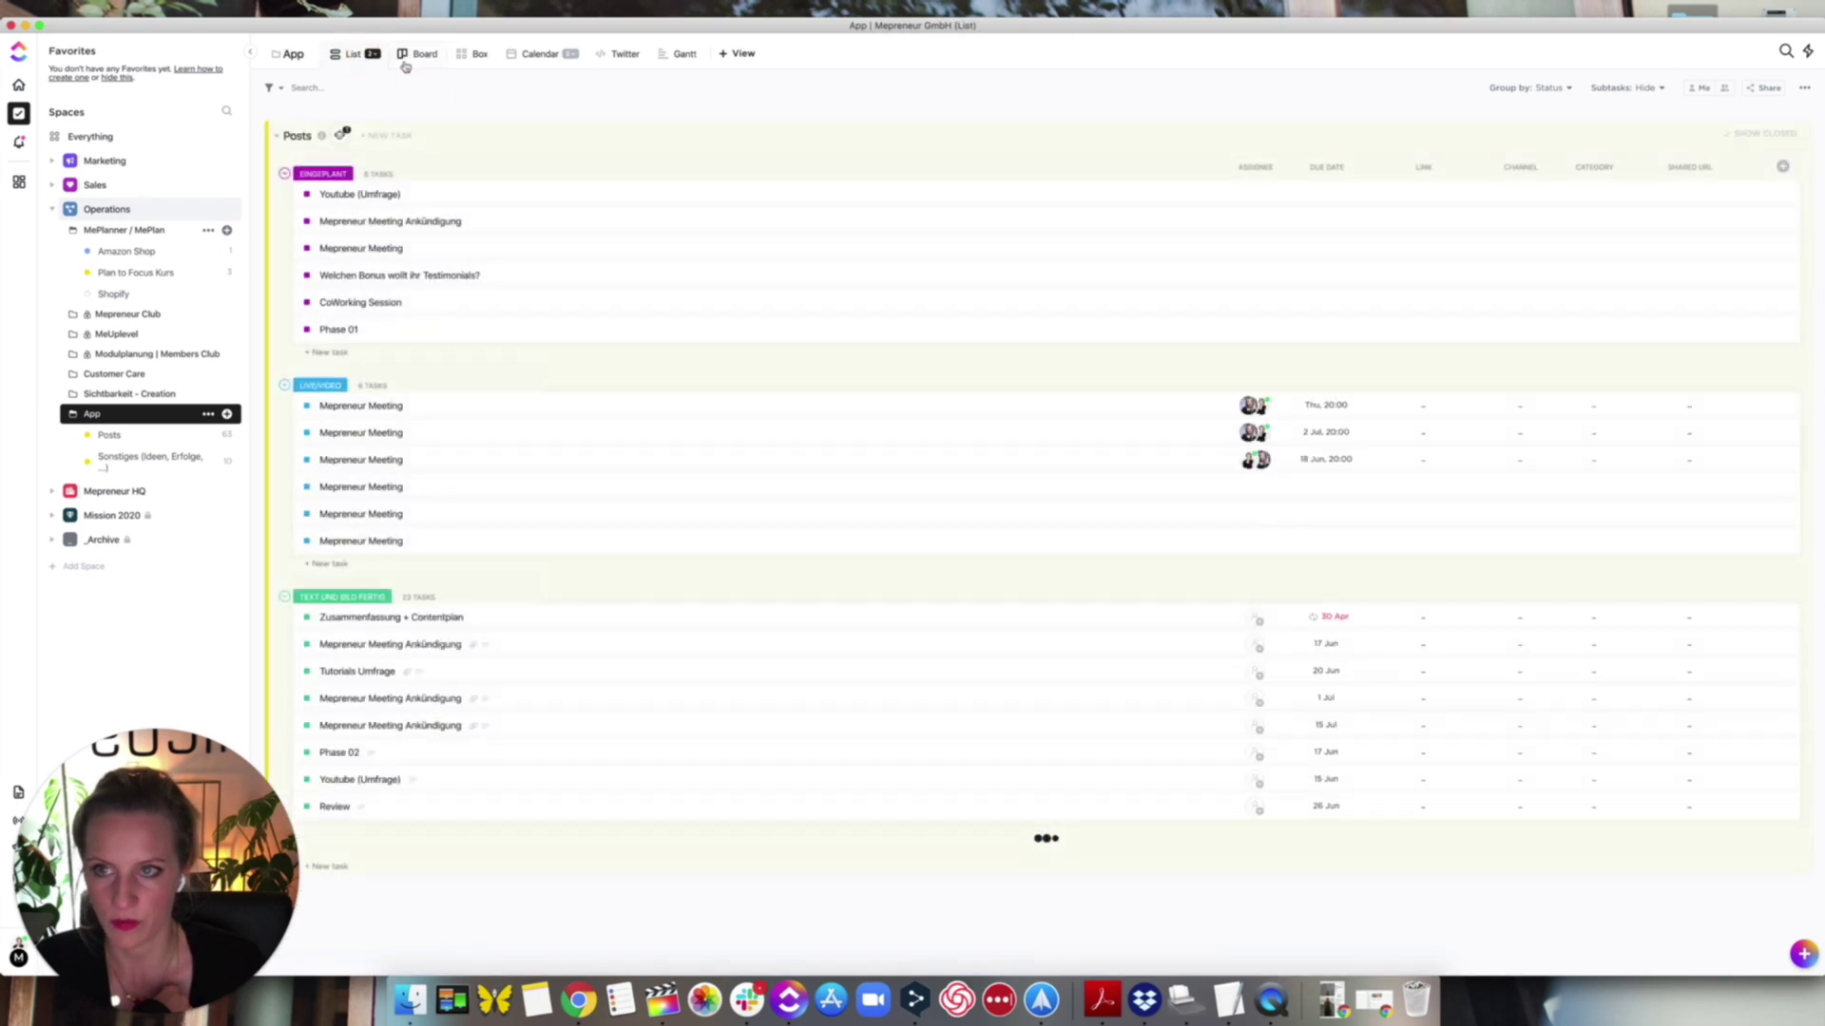
scroll(404, 233, down, 2)
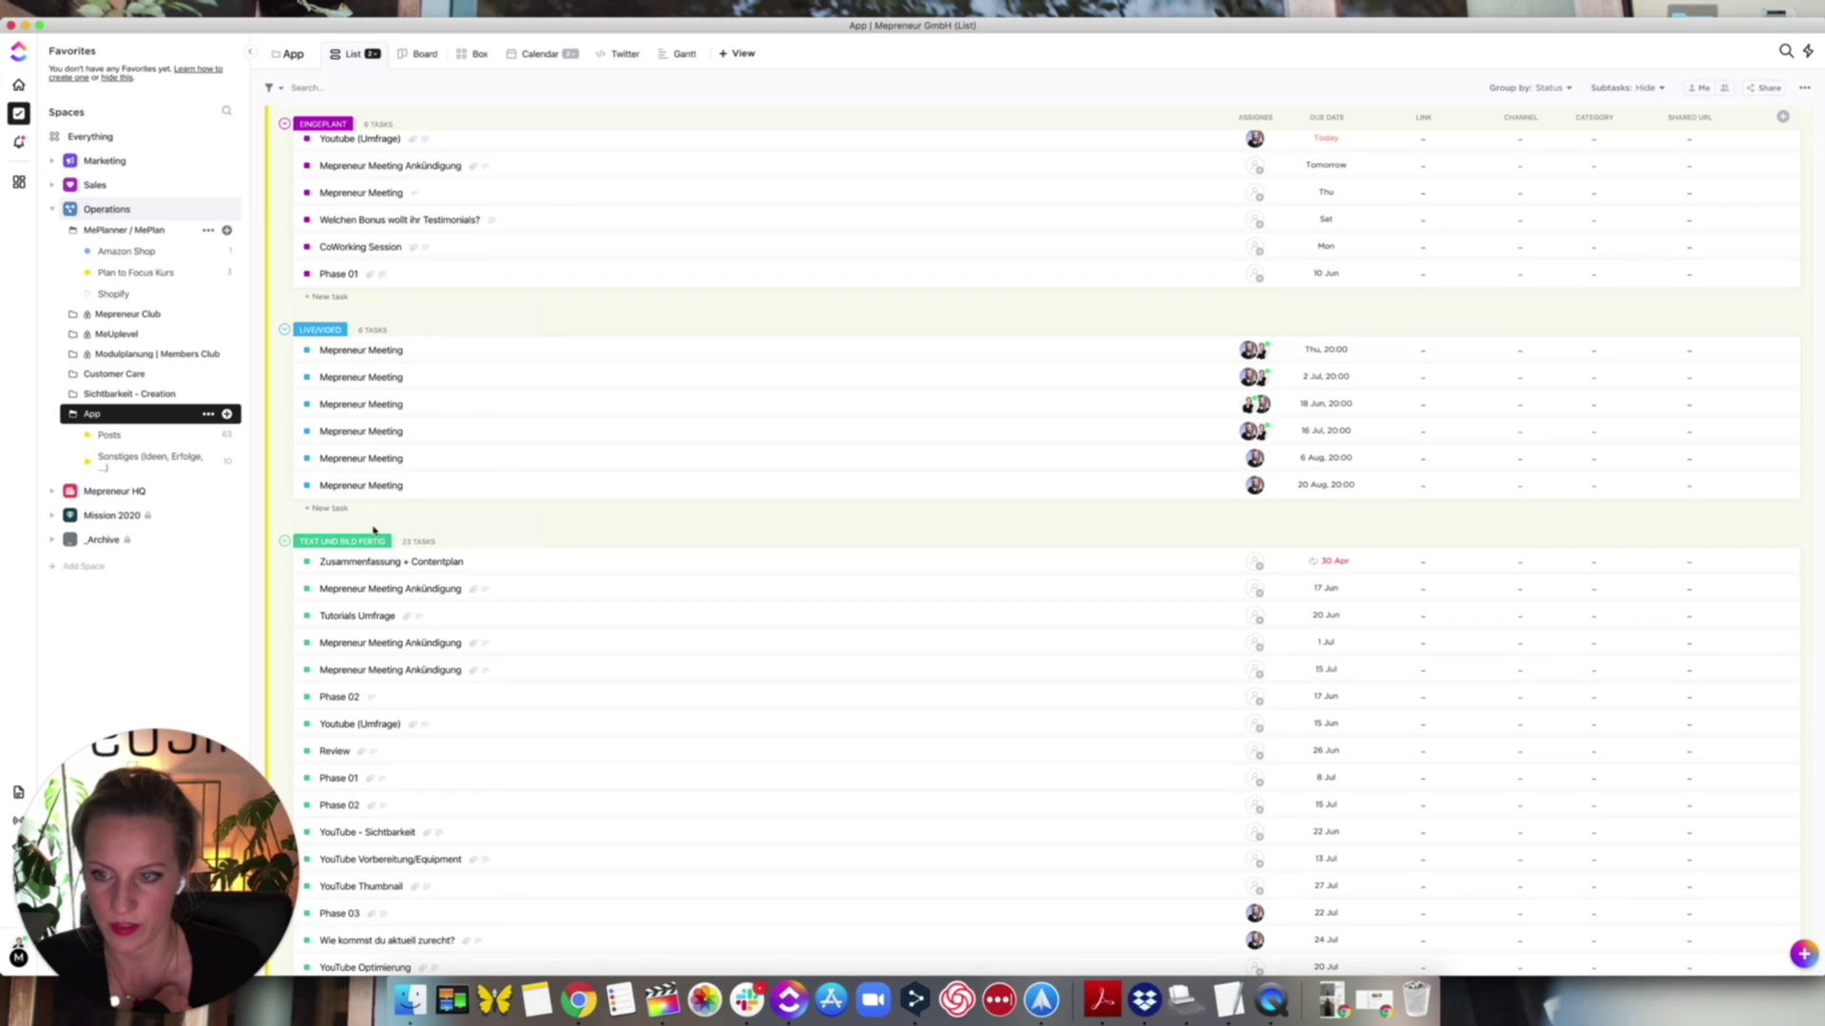
scroll(354, 416, down, 5)
scroll(374, 532, down, 20)
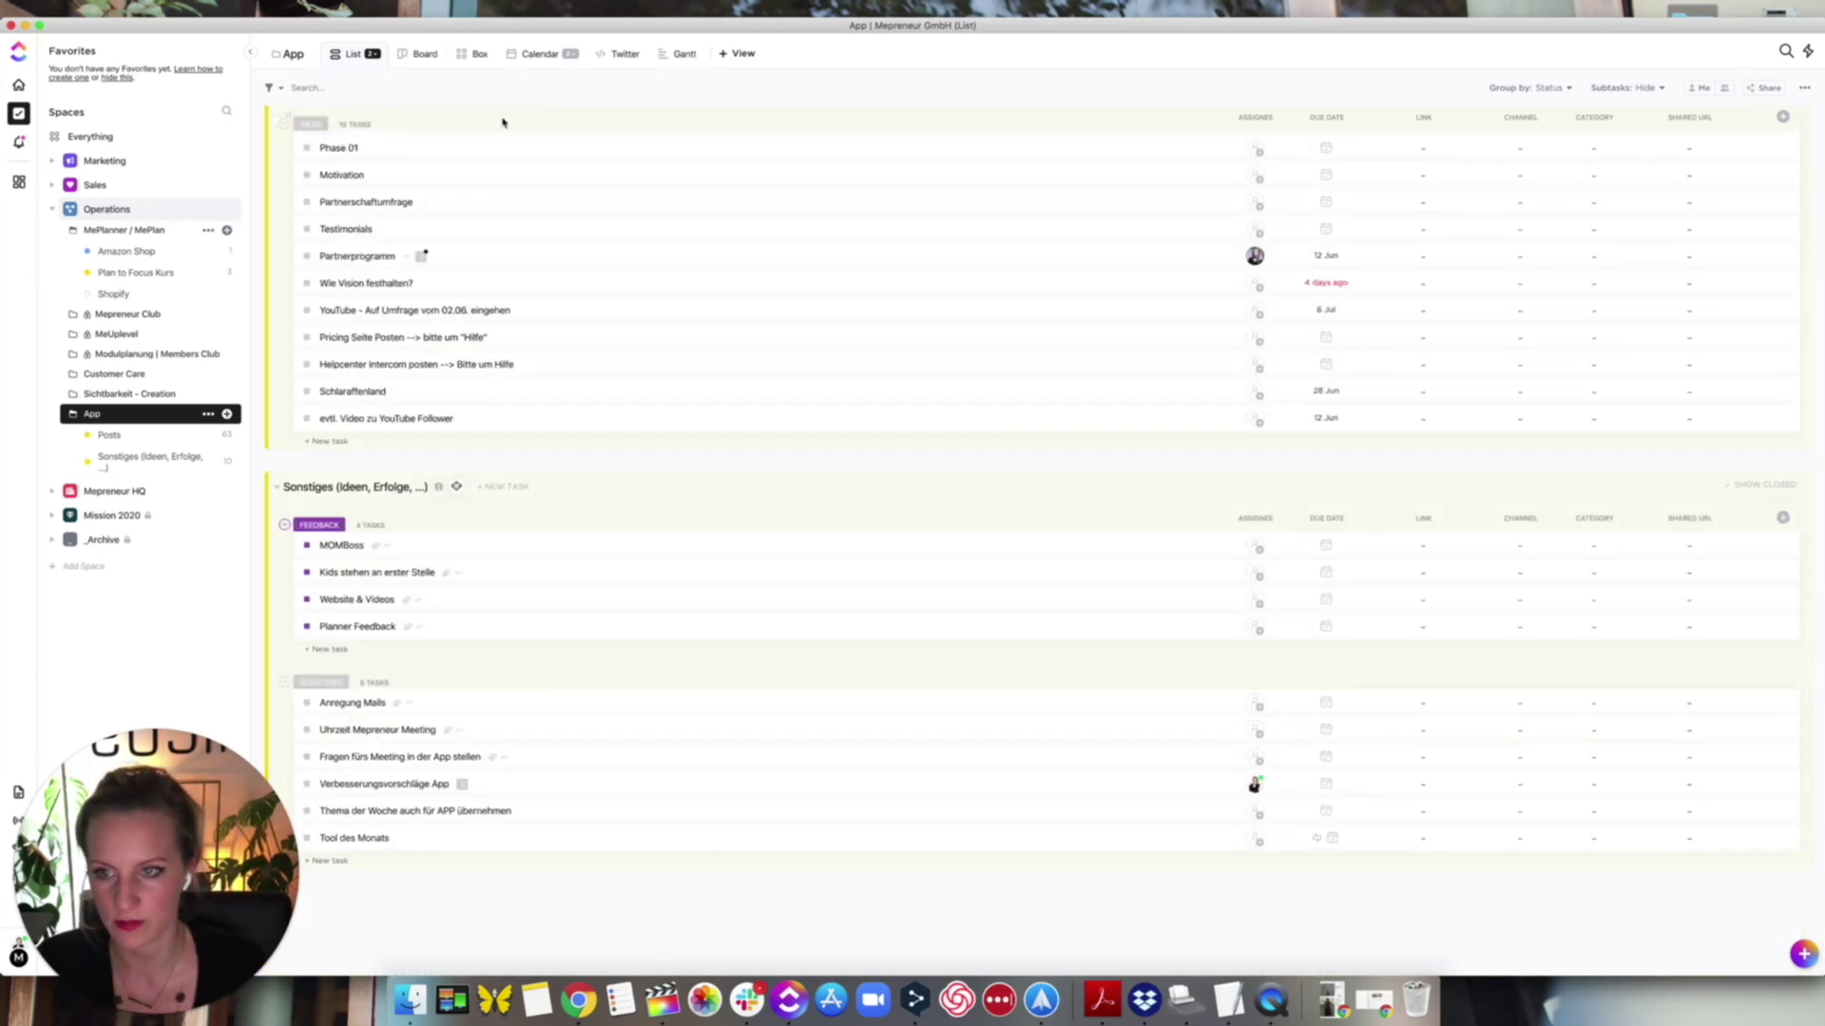
click(424, 56)
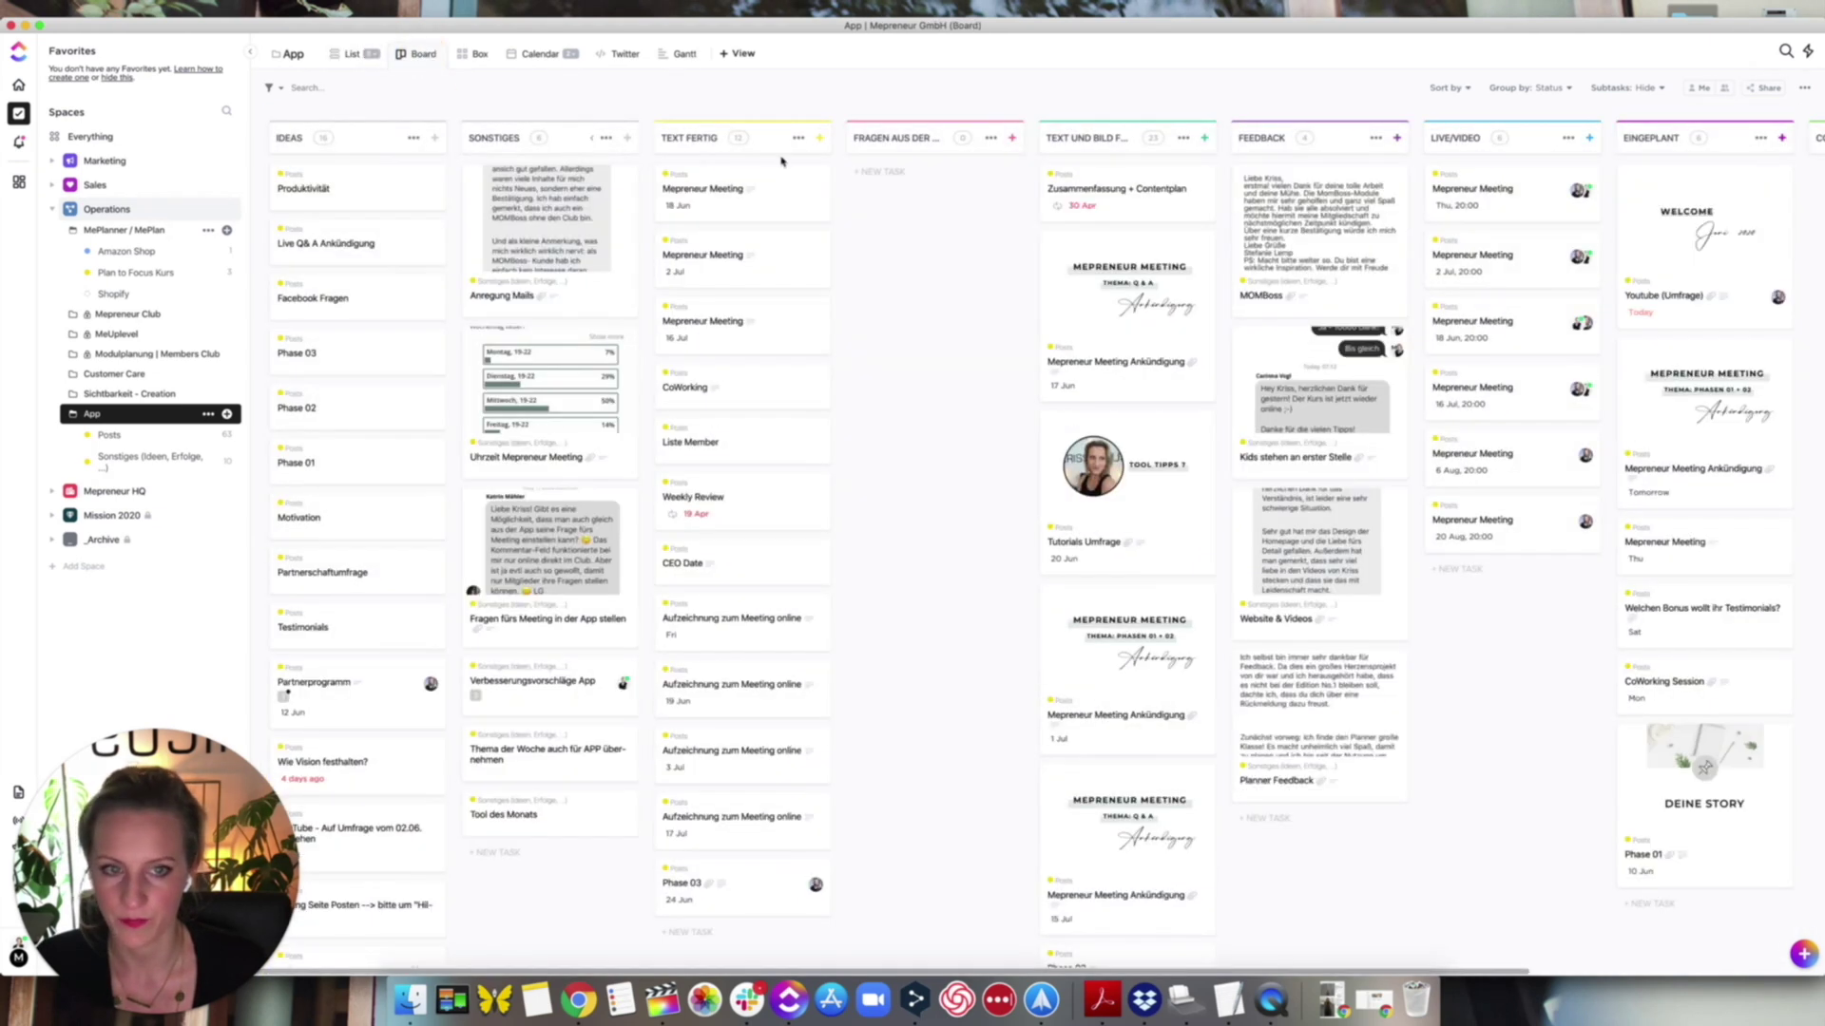
scroll(1235, 380, right, 5)
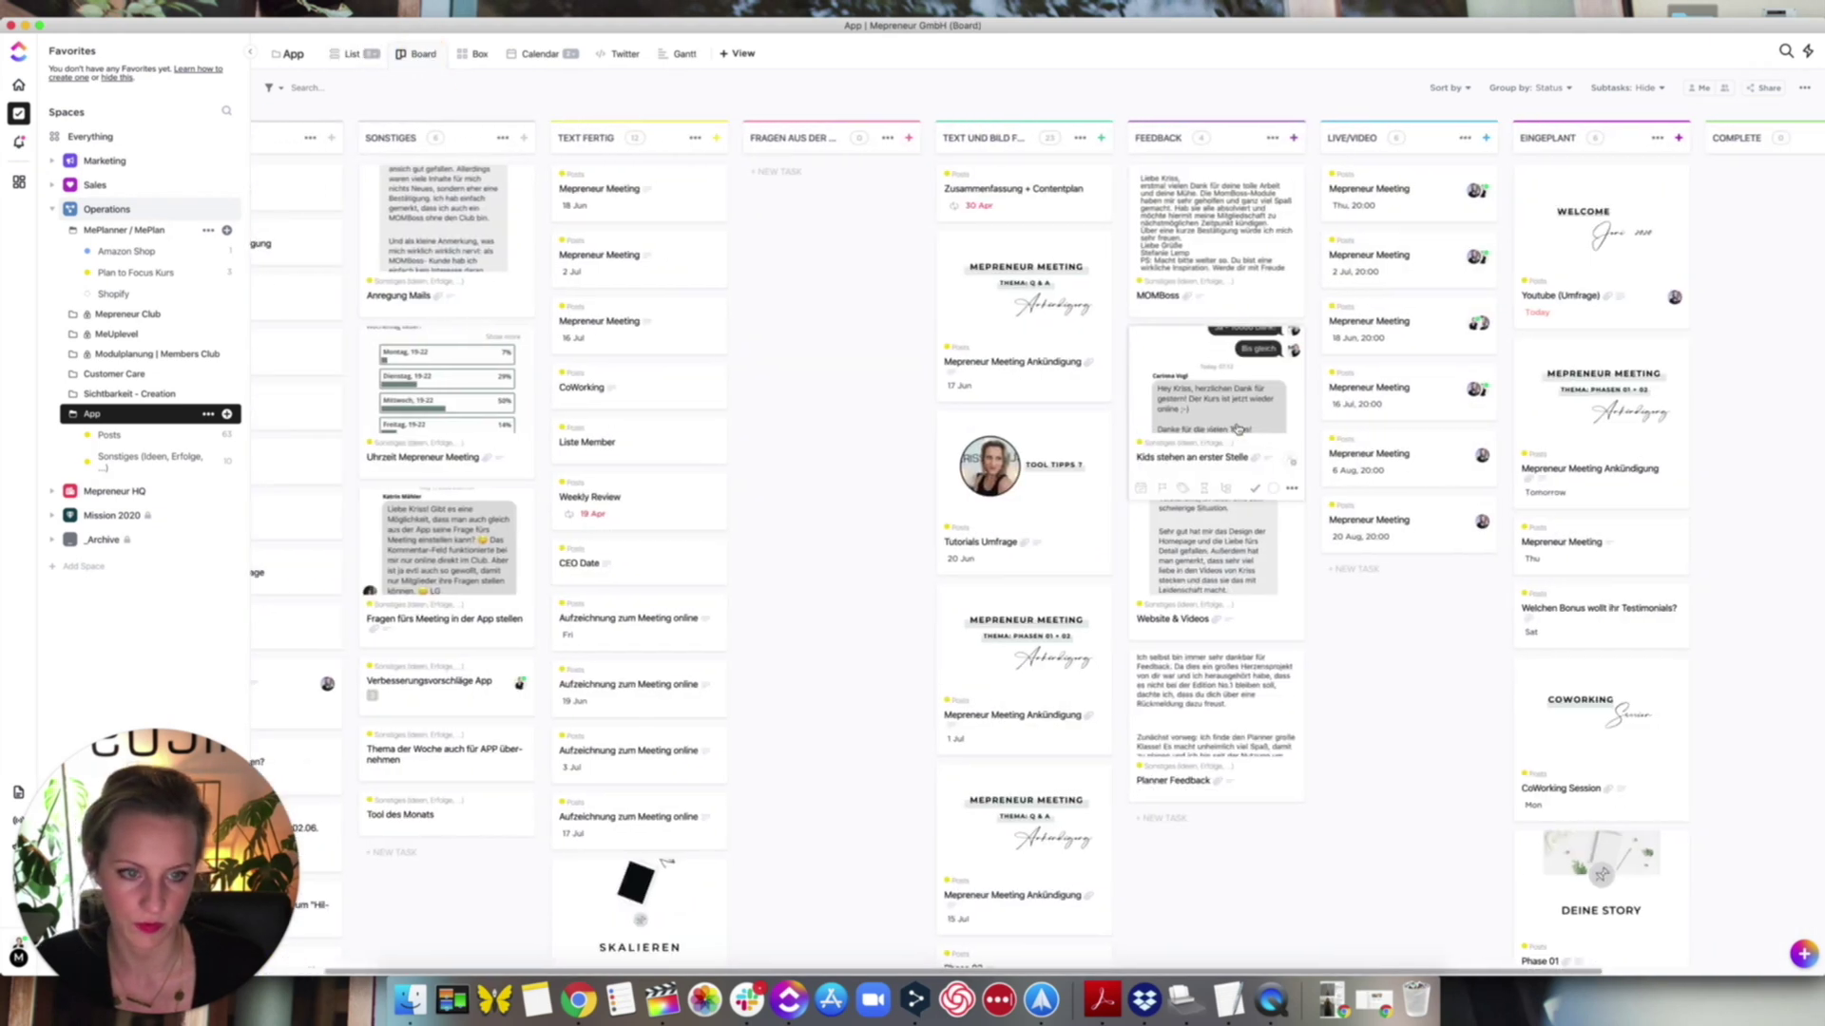
drag(1261, 199, 616, 455)
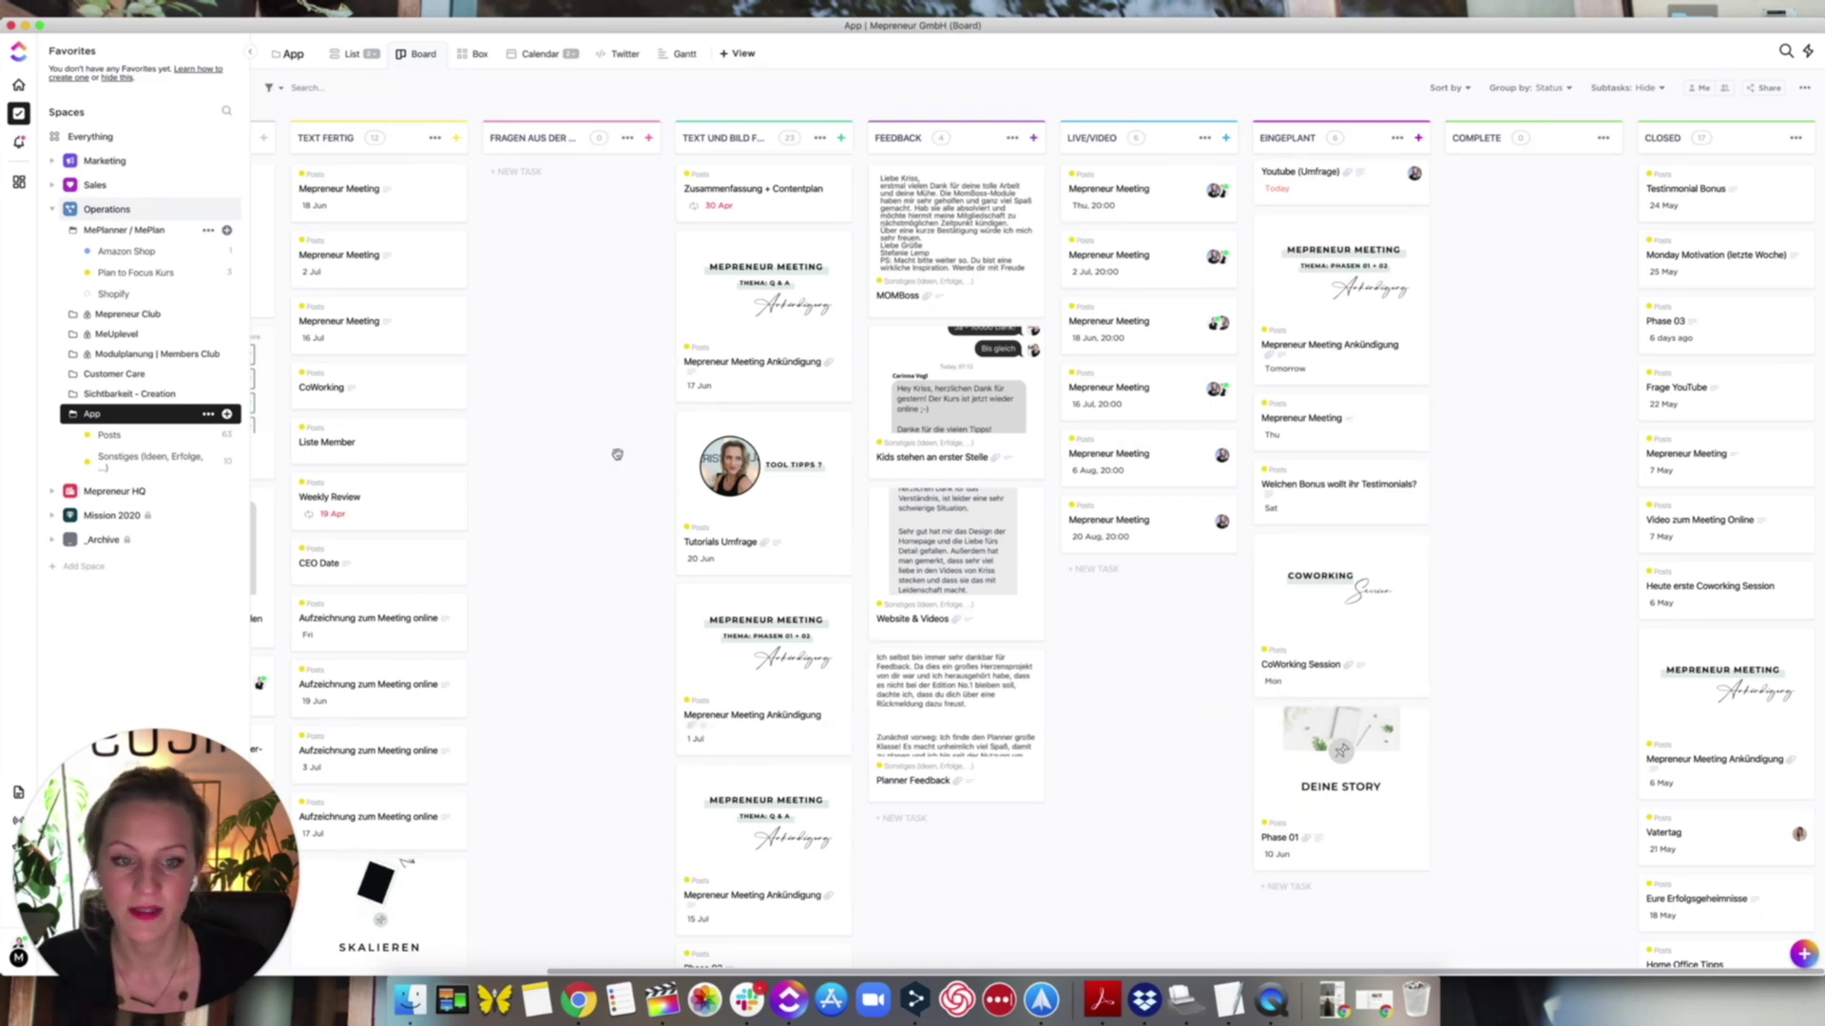
- Collapse the MePlanner / MePlan and App folders and view the Mepreneur HQ space and its HQ Project folder
click(69, 233)
click(73, 349)
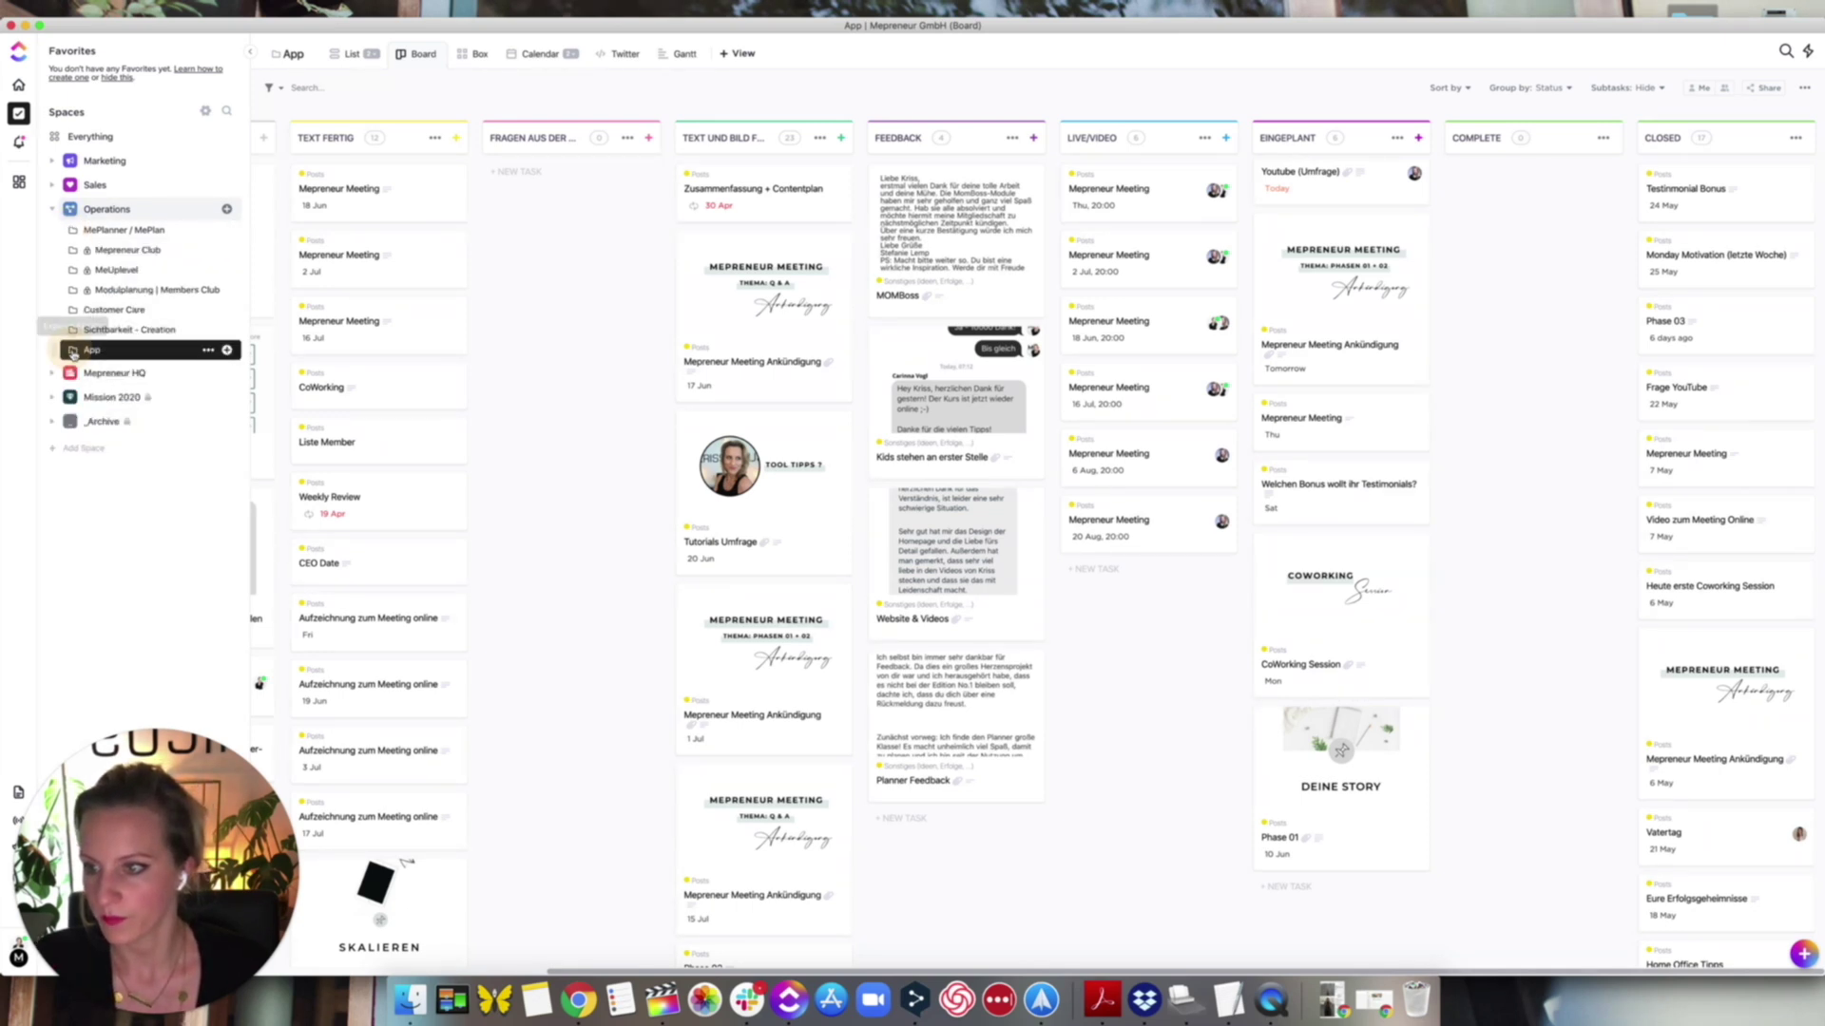
click(106, 379)
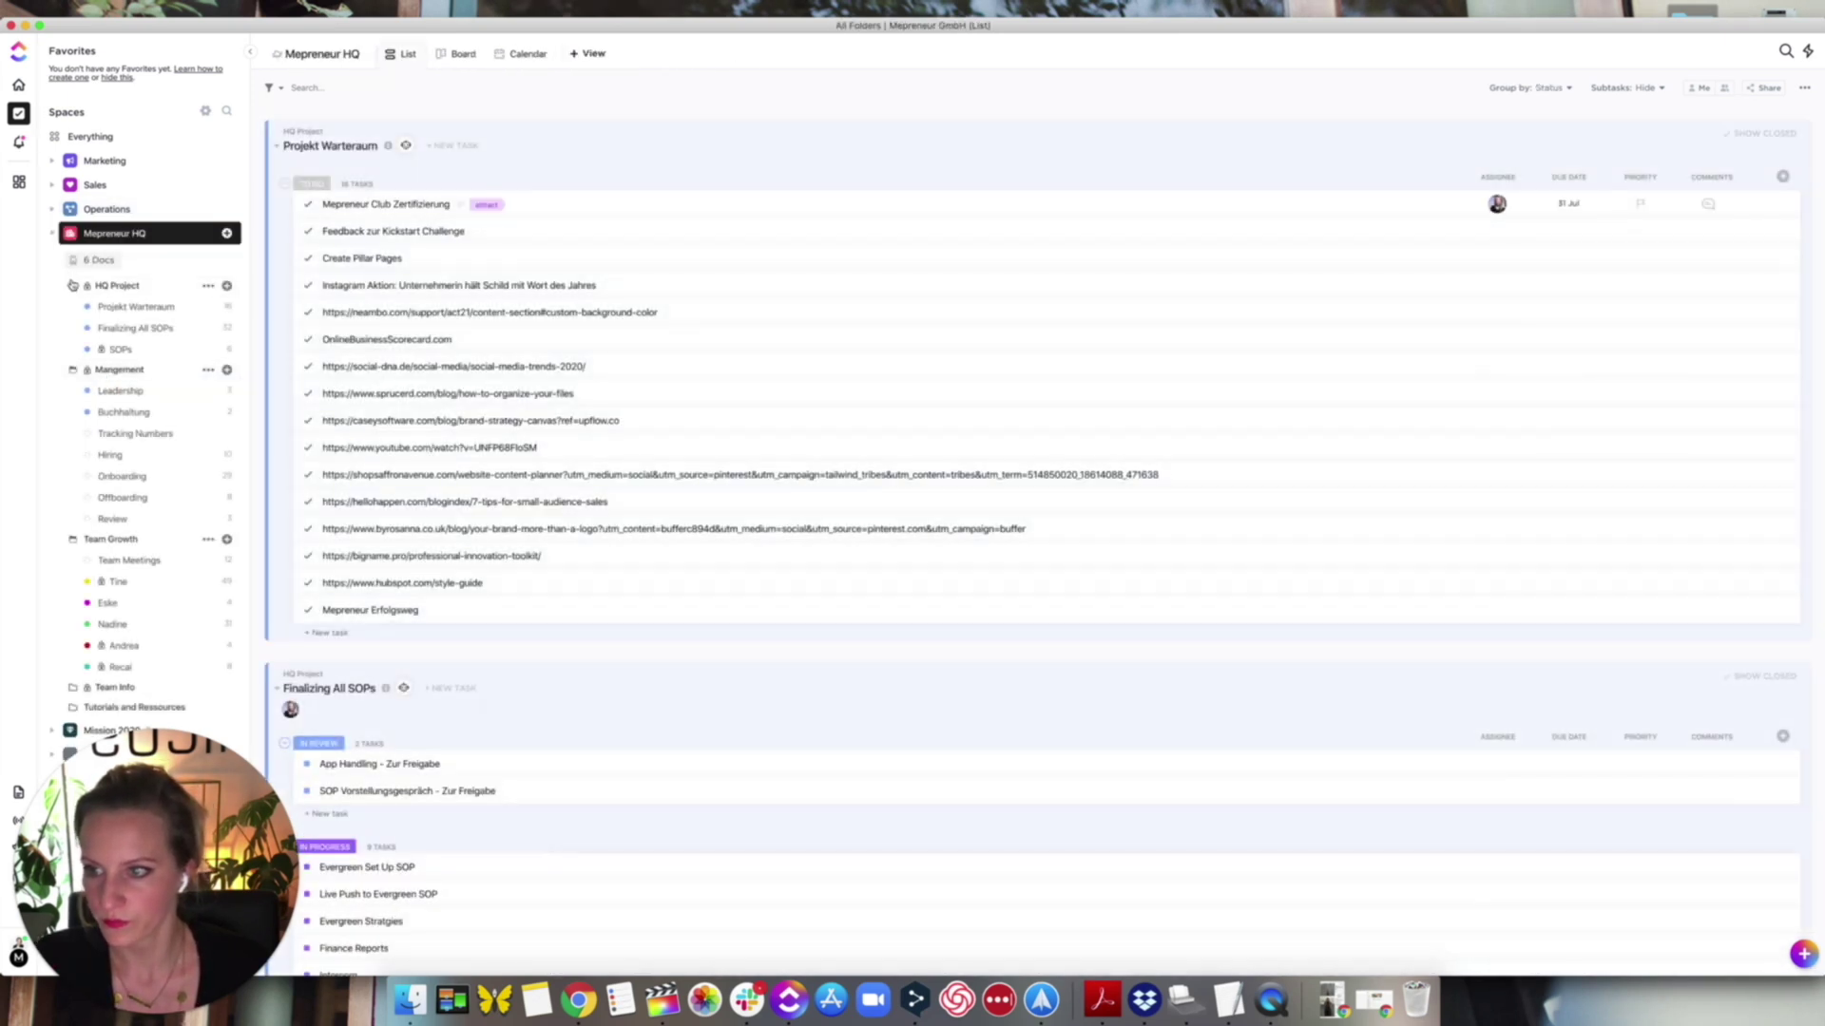
click(71, 287)
click(111, 287)
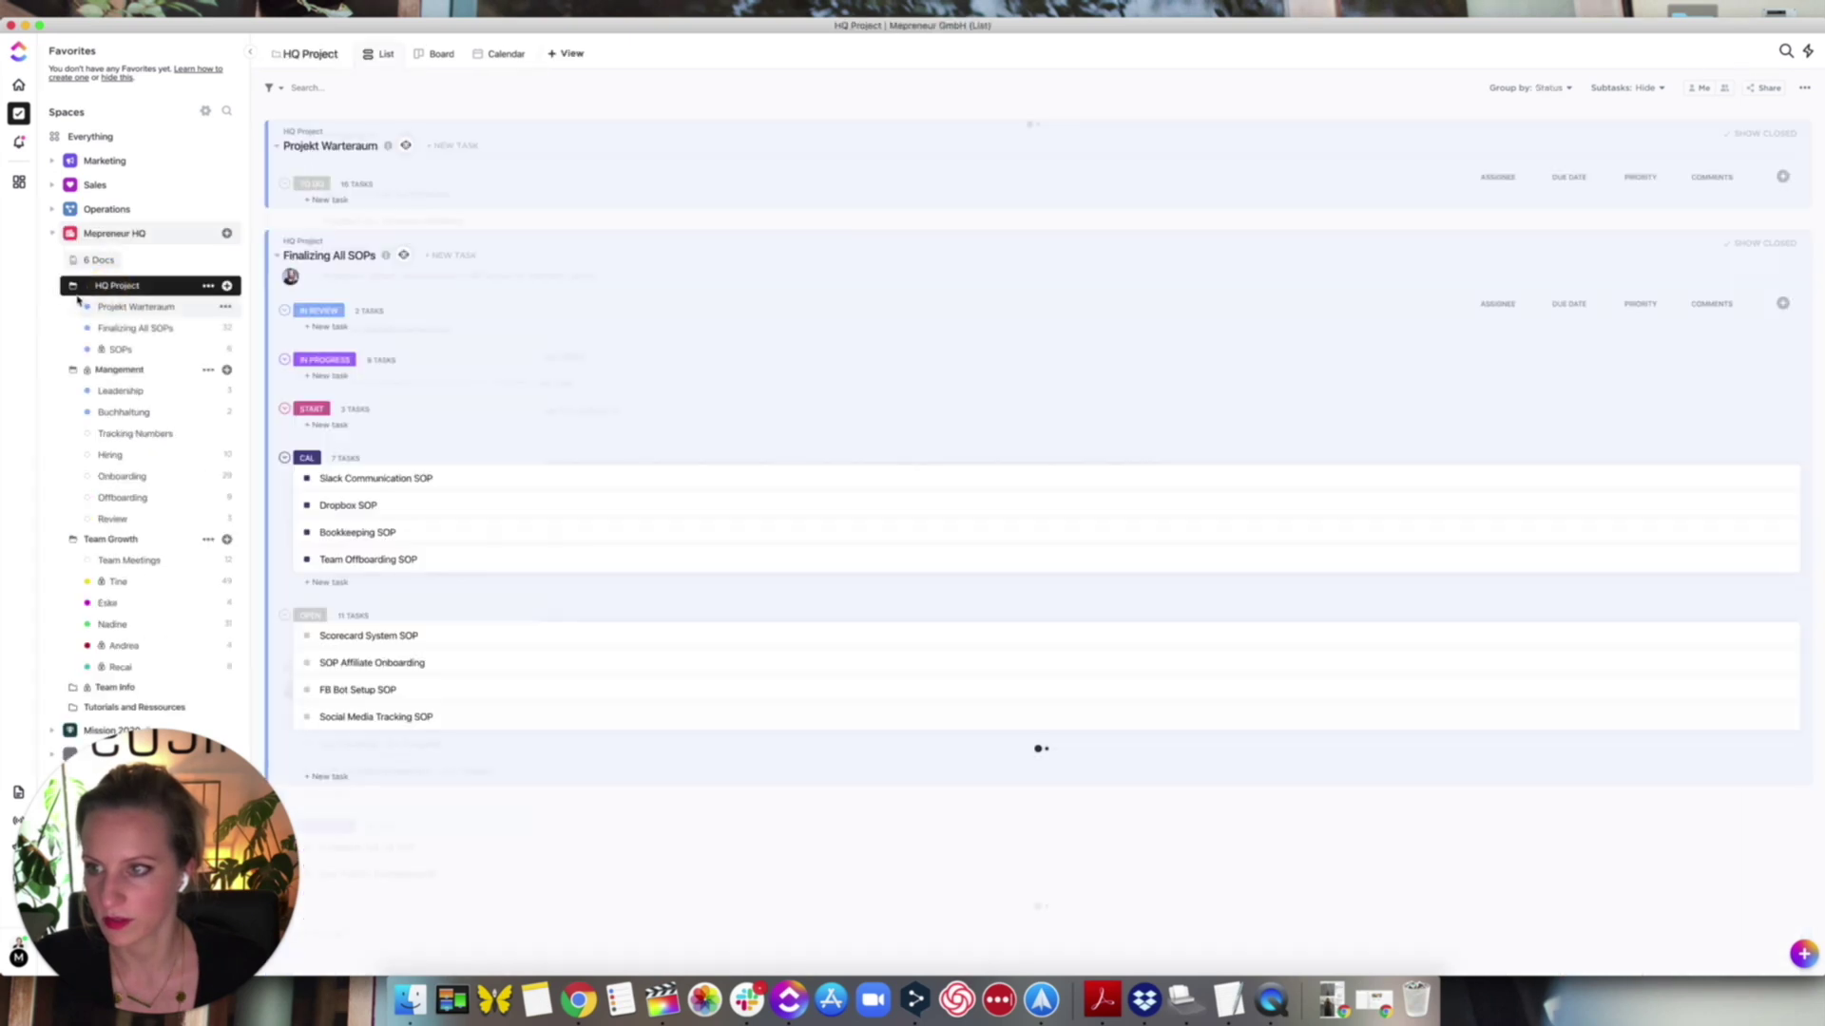
click(95, 238)
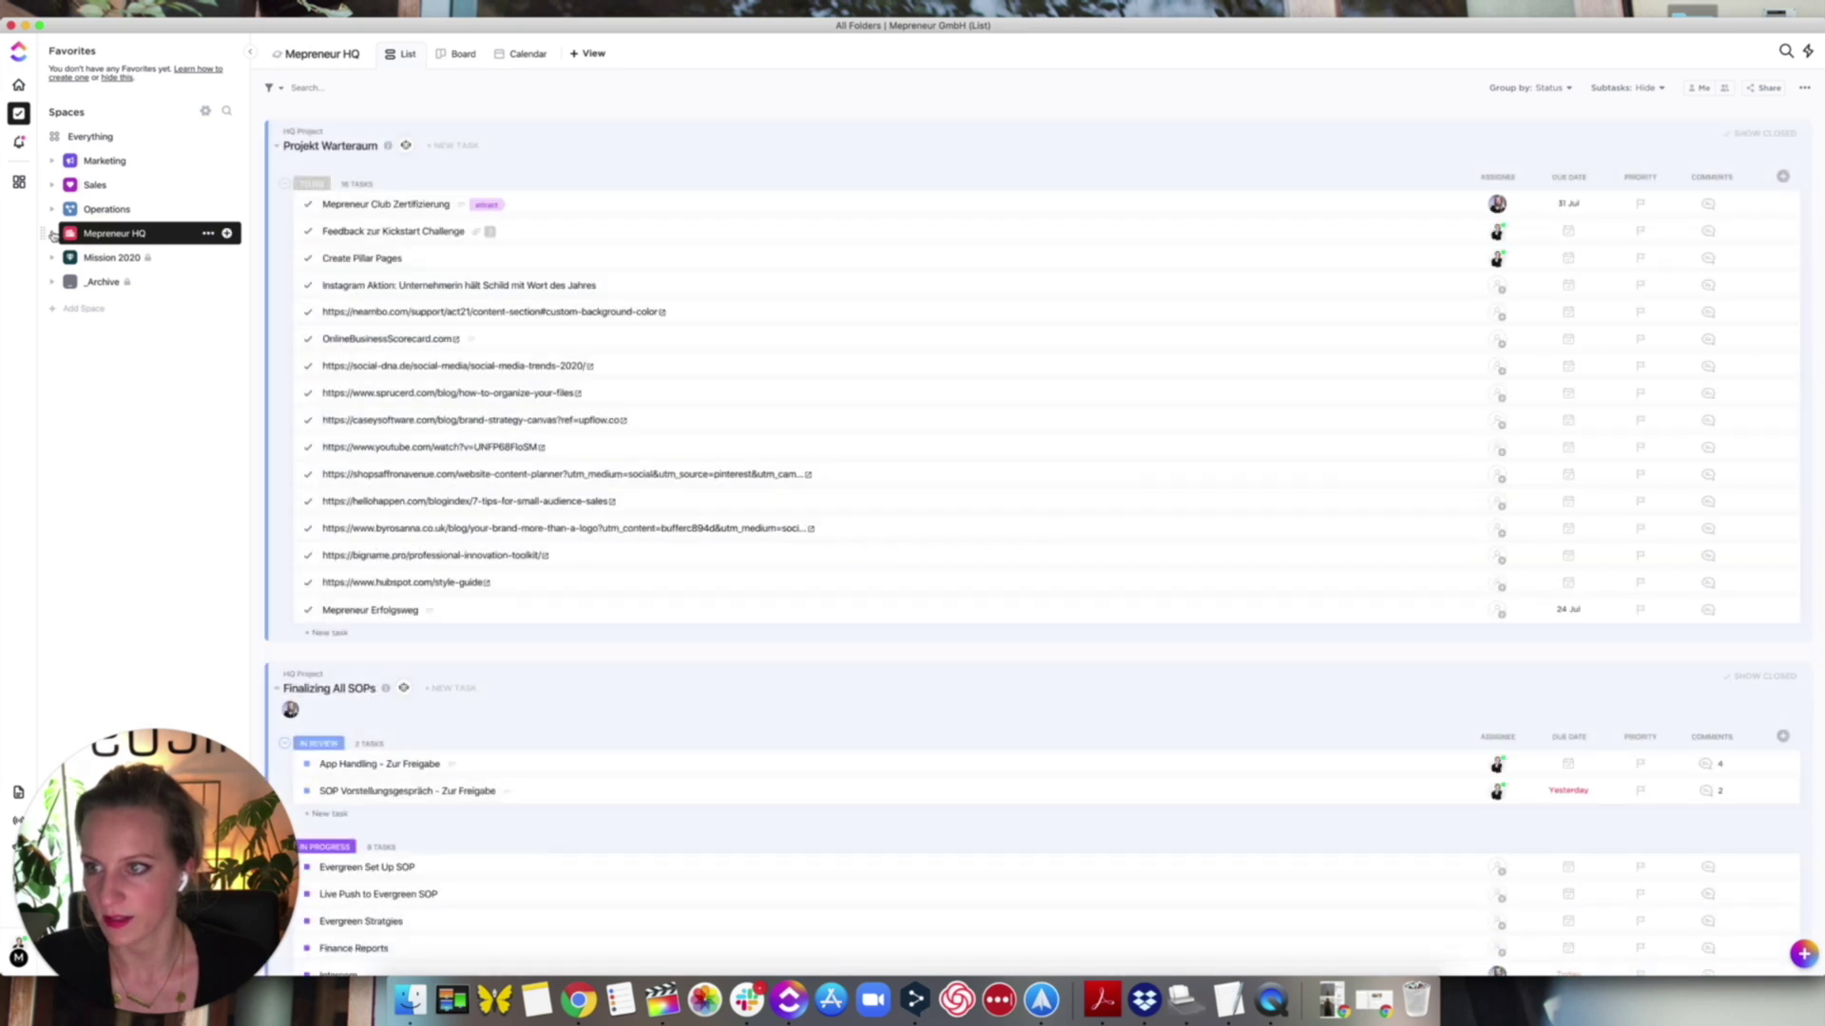
- View the Sales space's list and expand the Mepreneur HQ space to show its folders
click(52, 234)
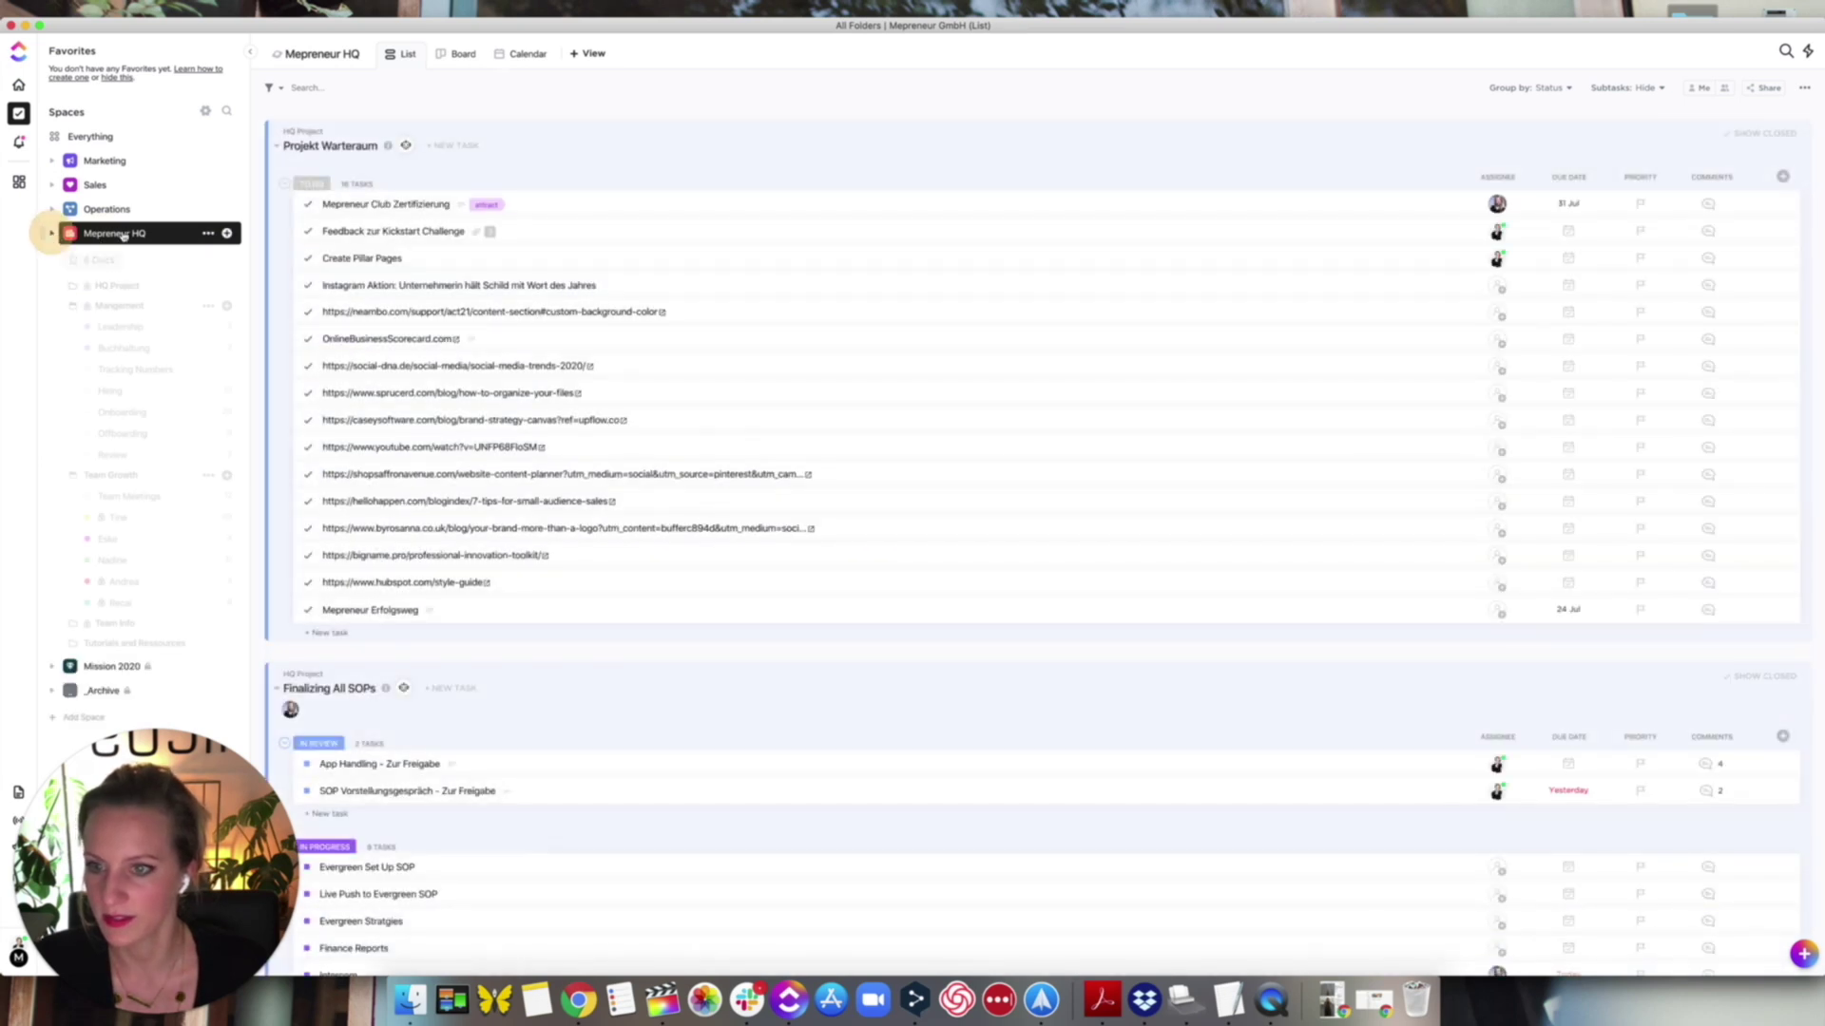
click(95, 184)
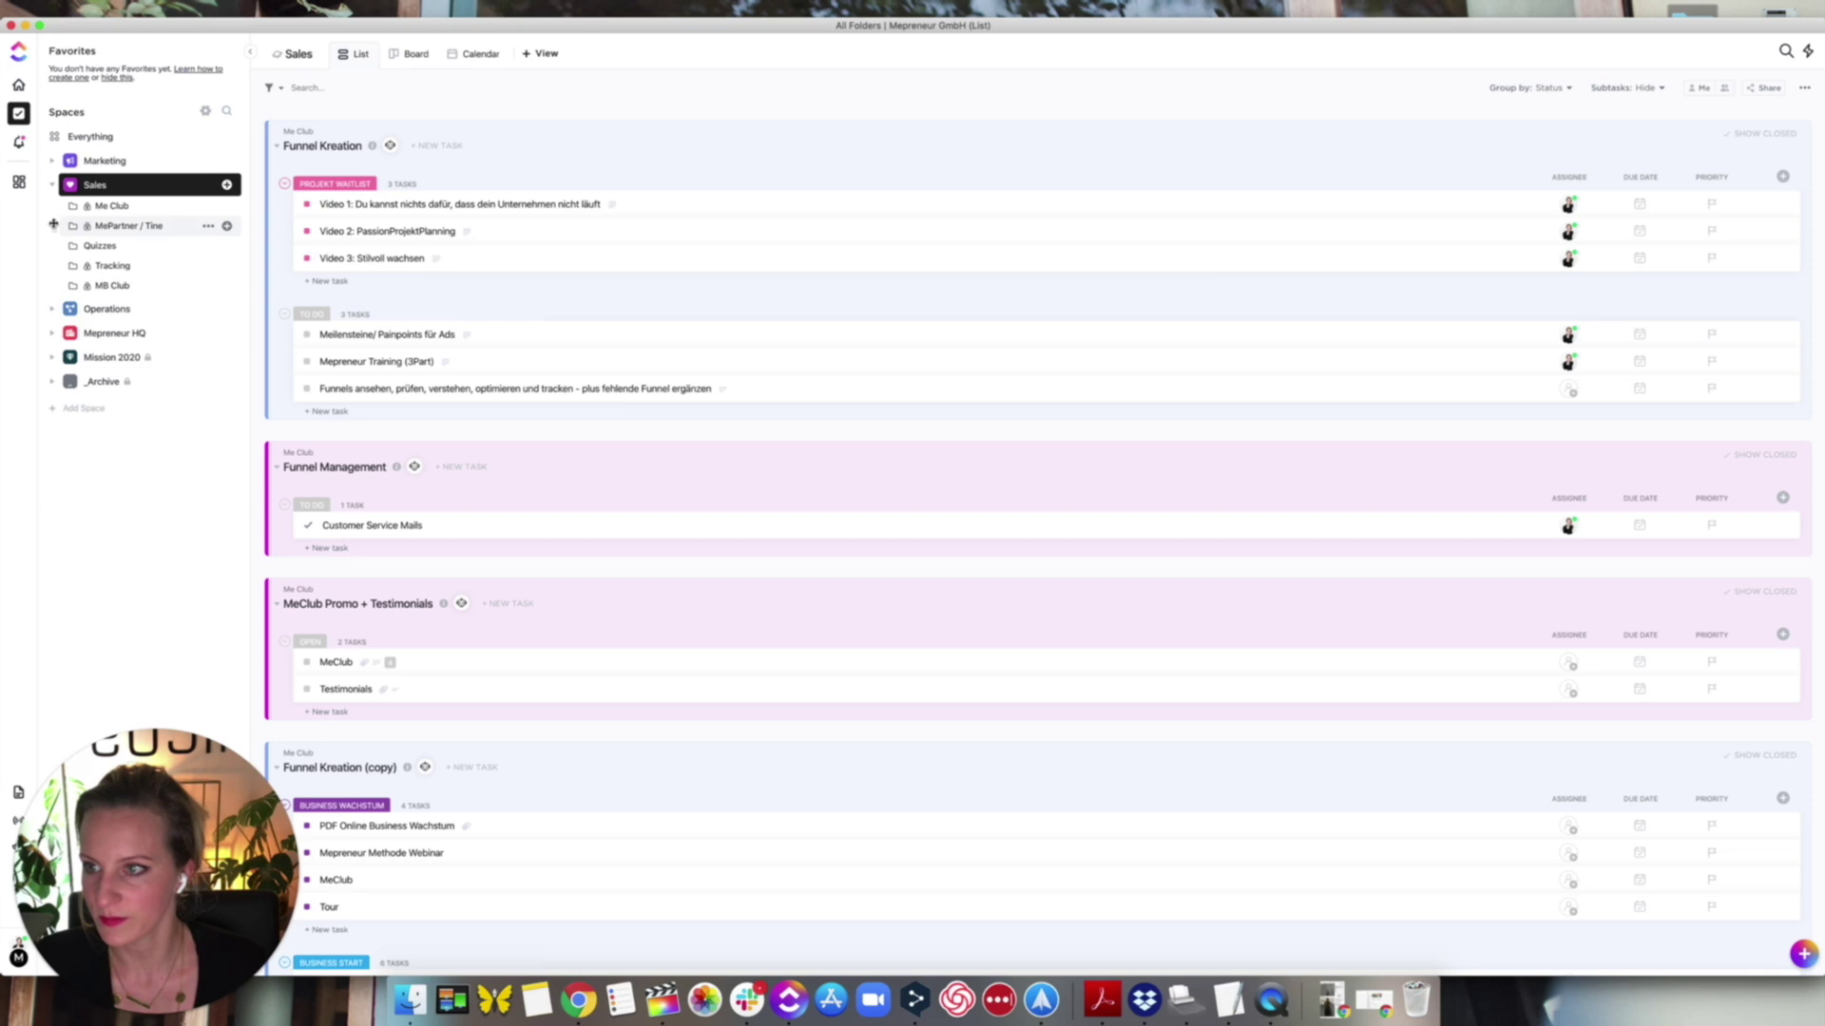
click(51, 334)
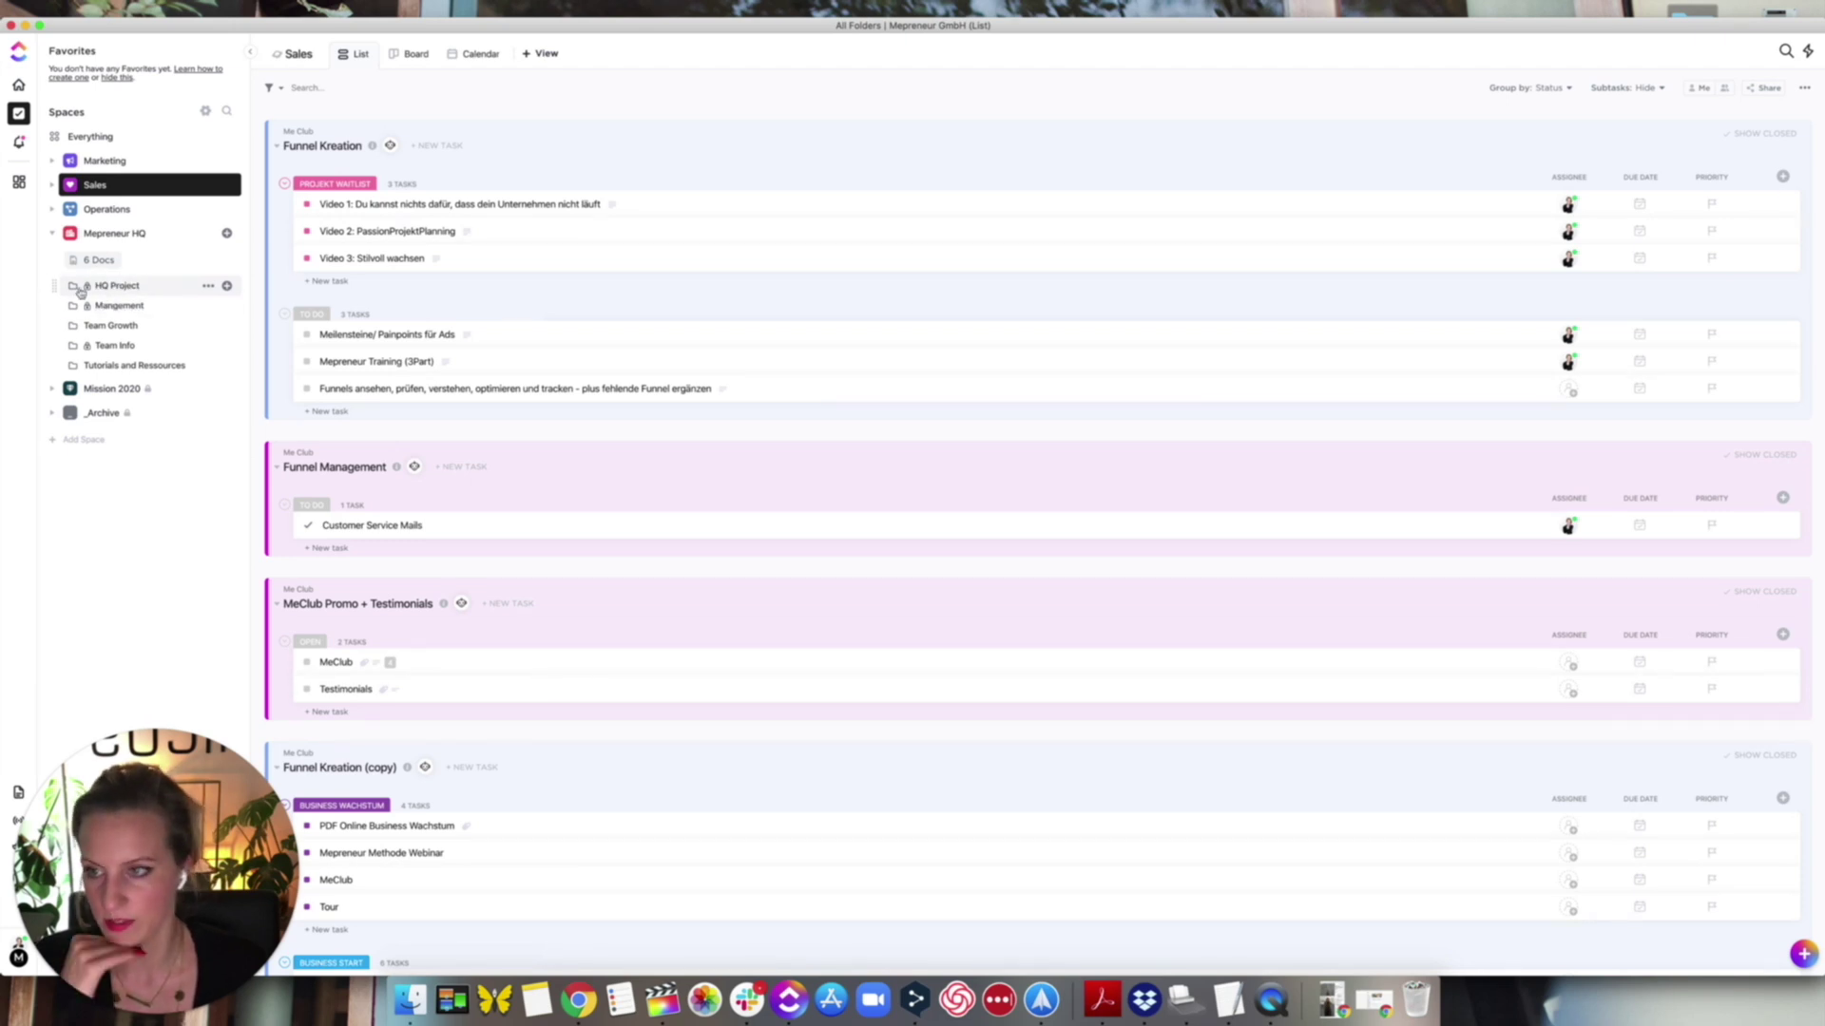
- Collapse the Mepreneur HQ space, open the Operations space and add a Chat view to it
click(51, 233)
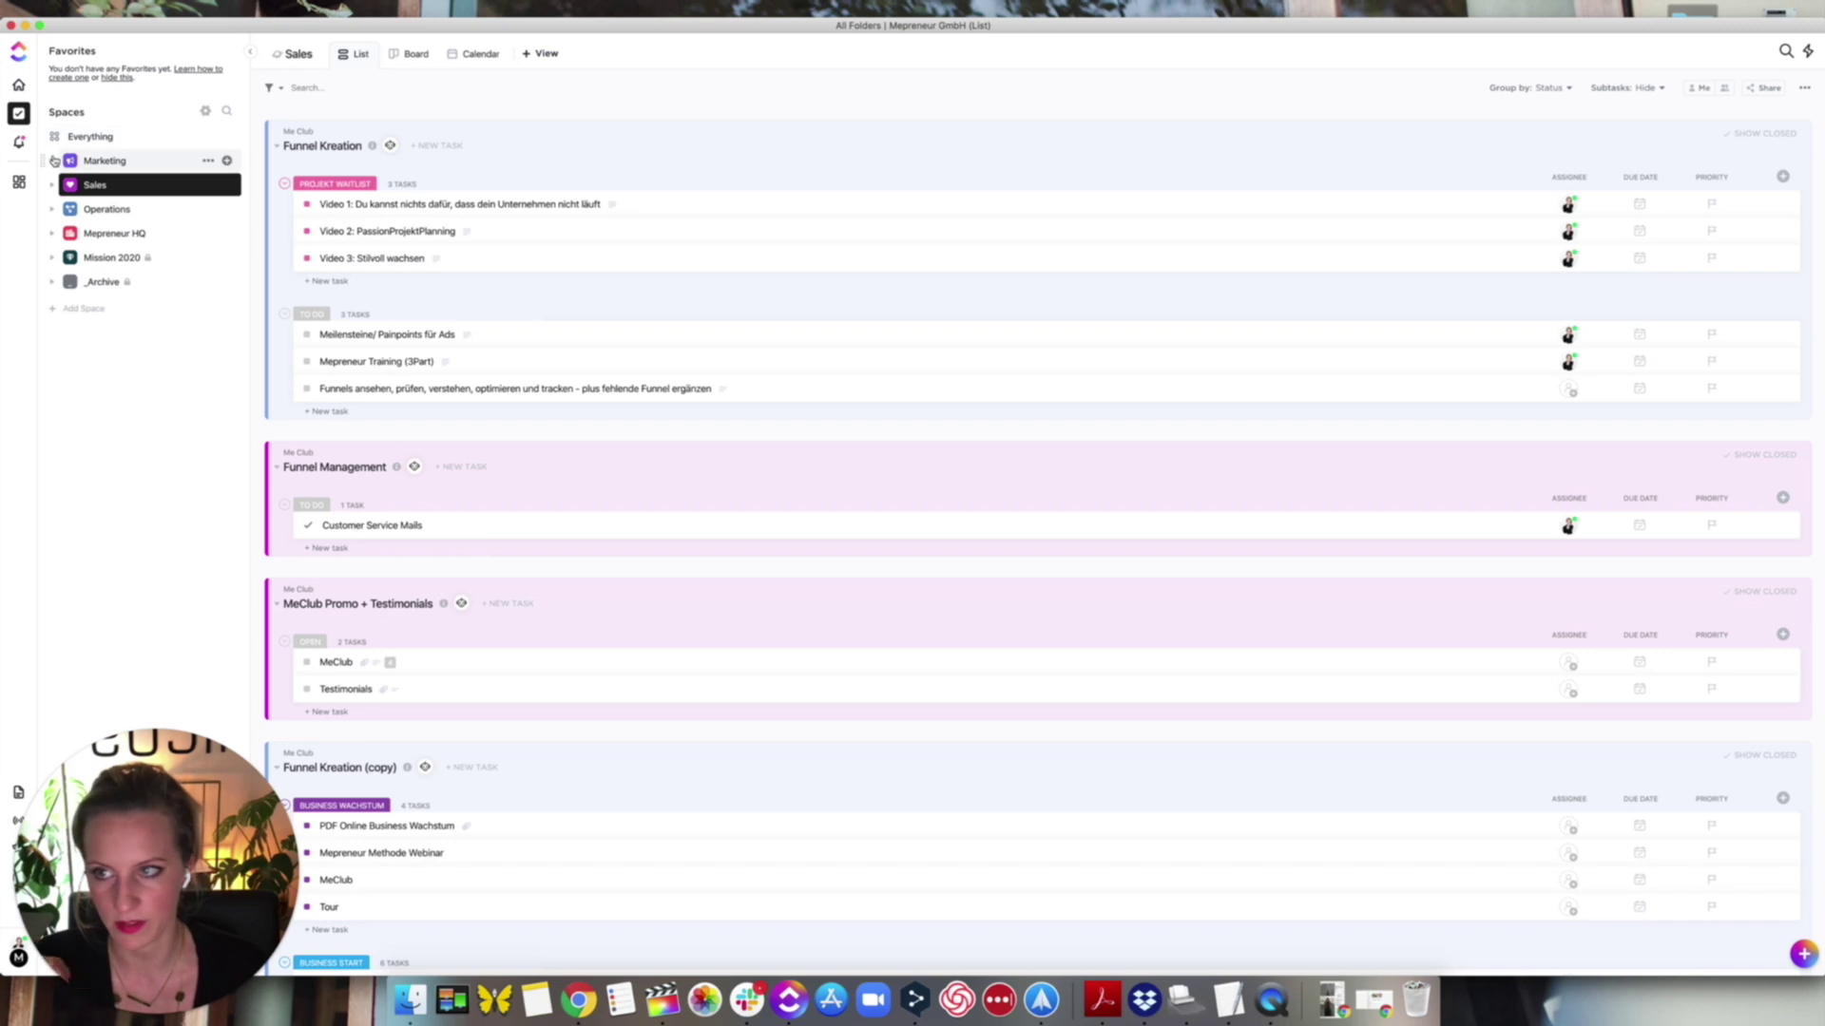
click(52, 209)
click(104, 211)
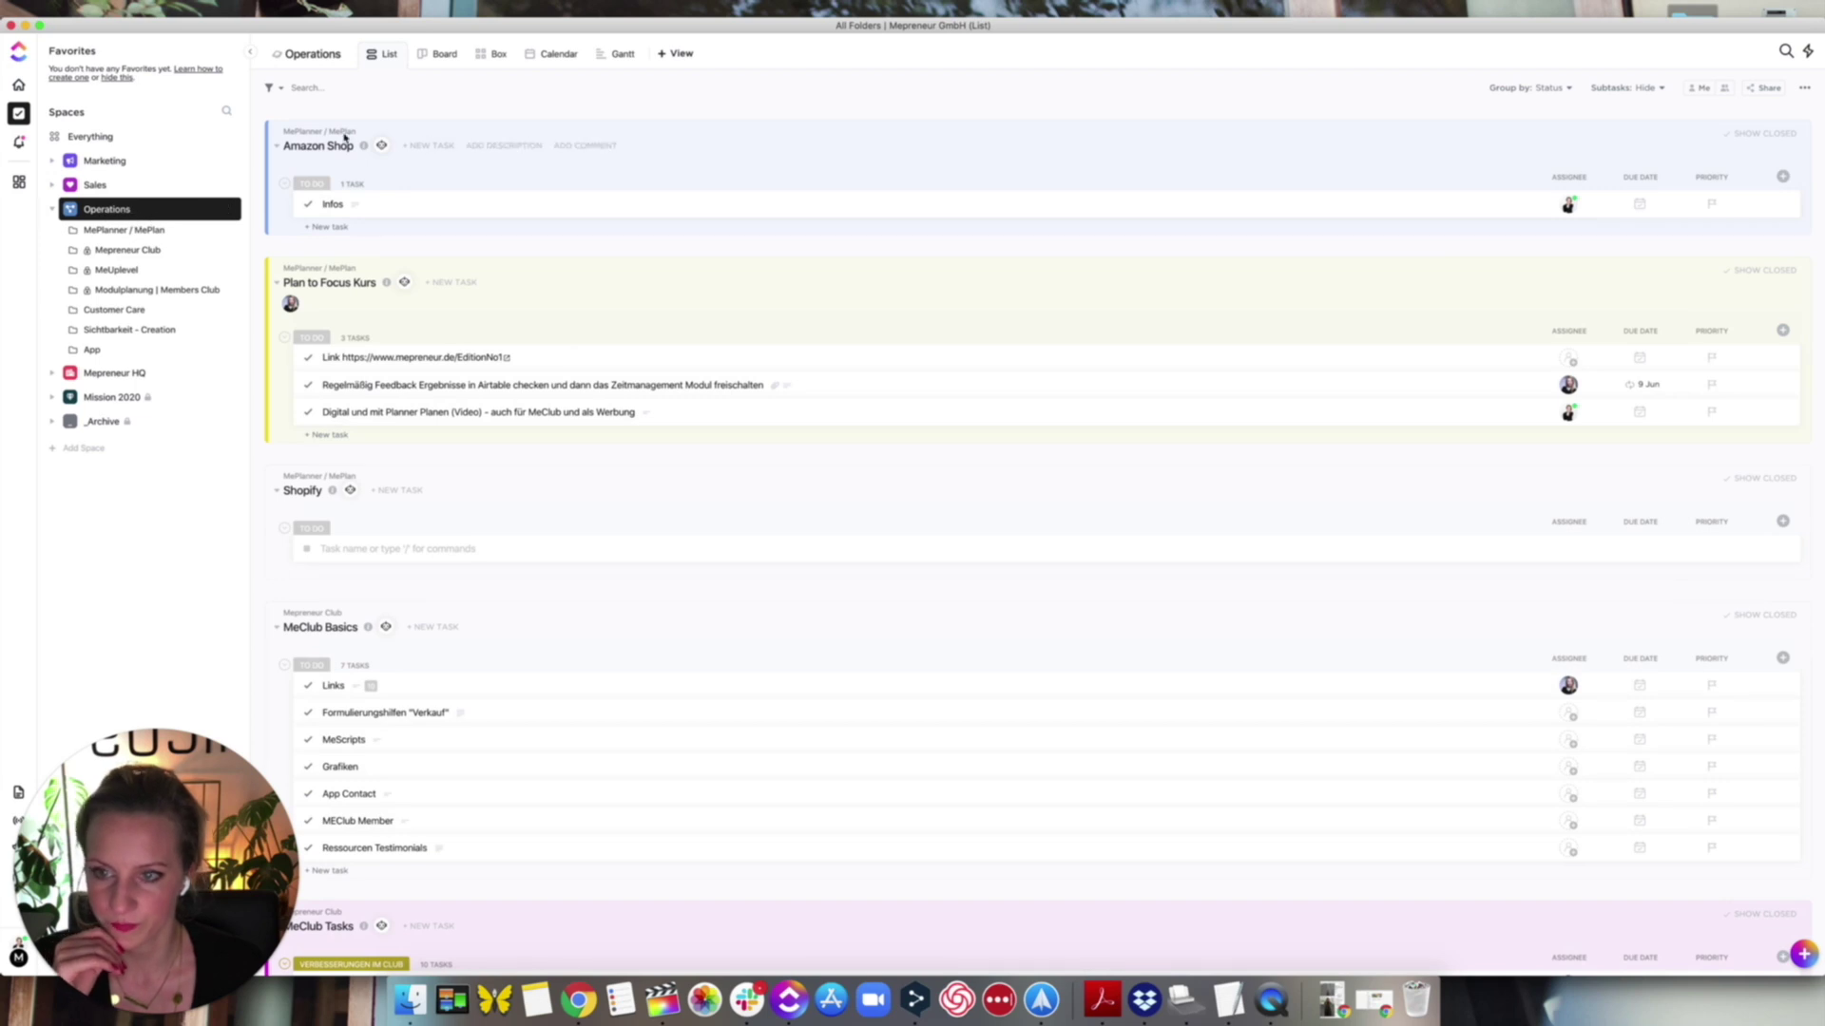
click(669, 55)
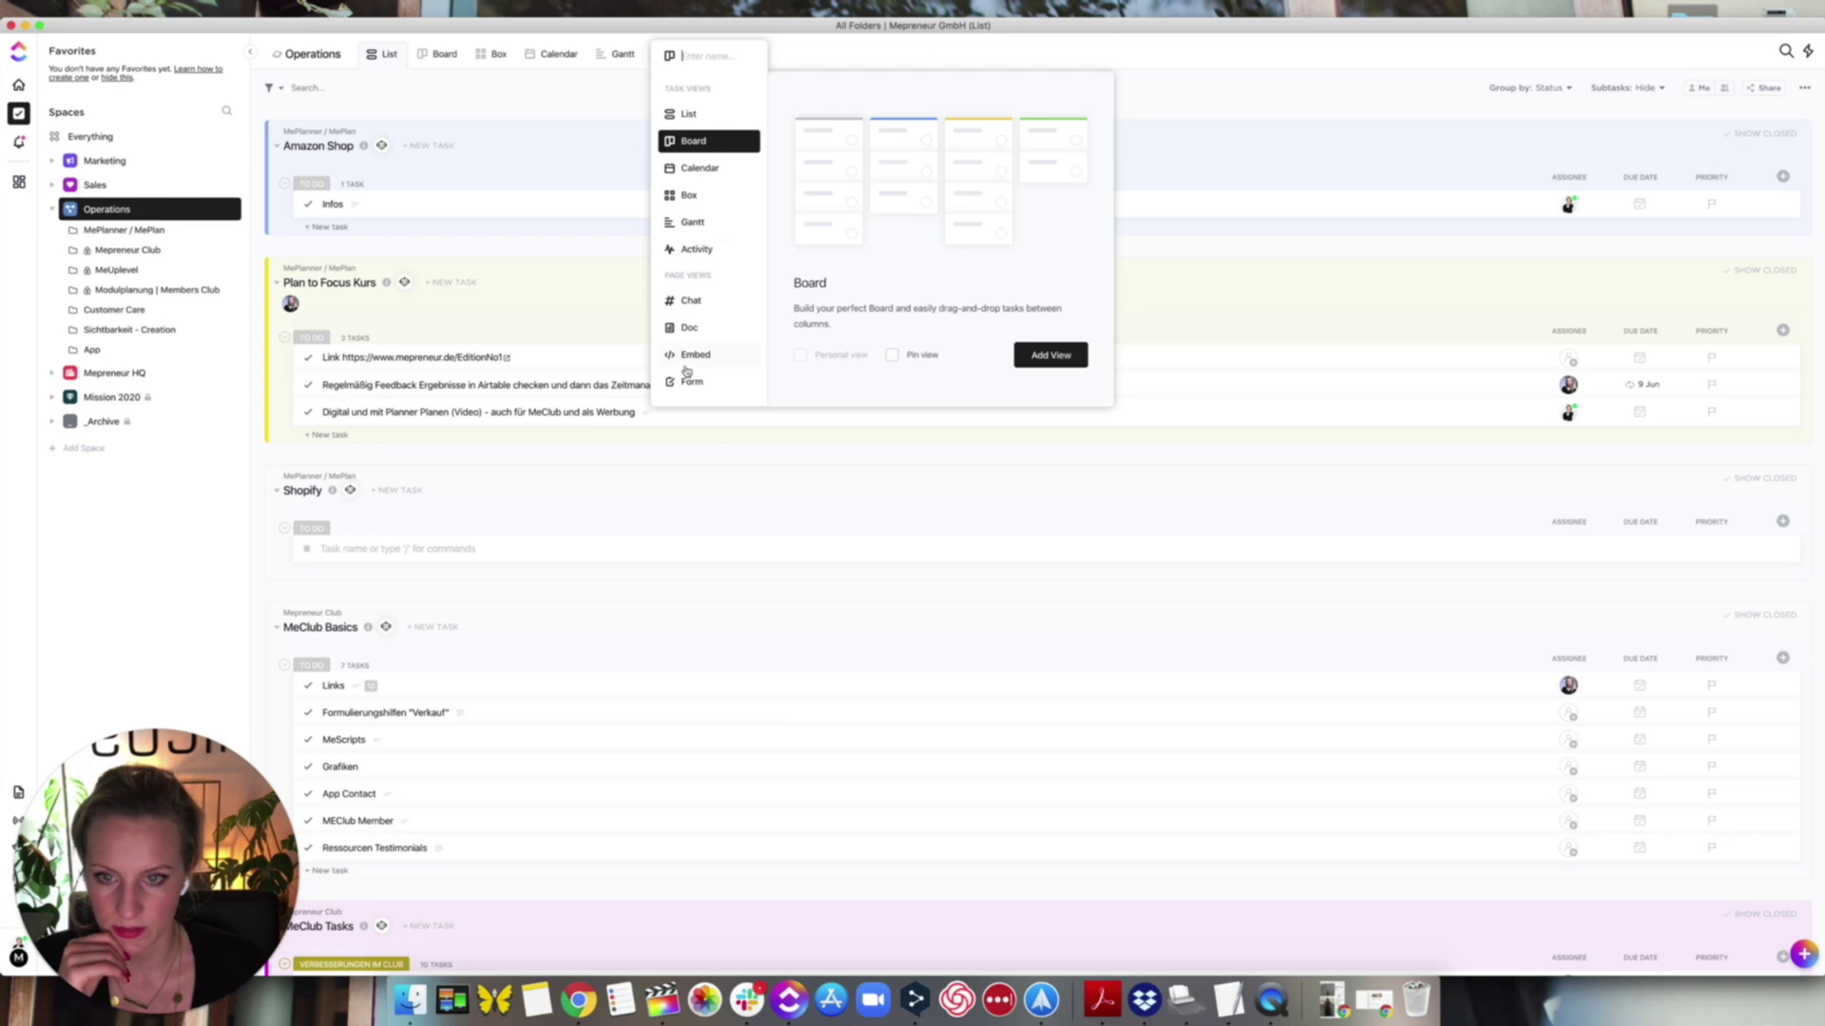
click(717, 302)
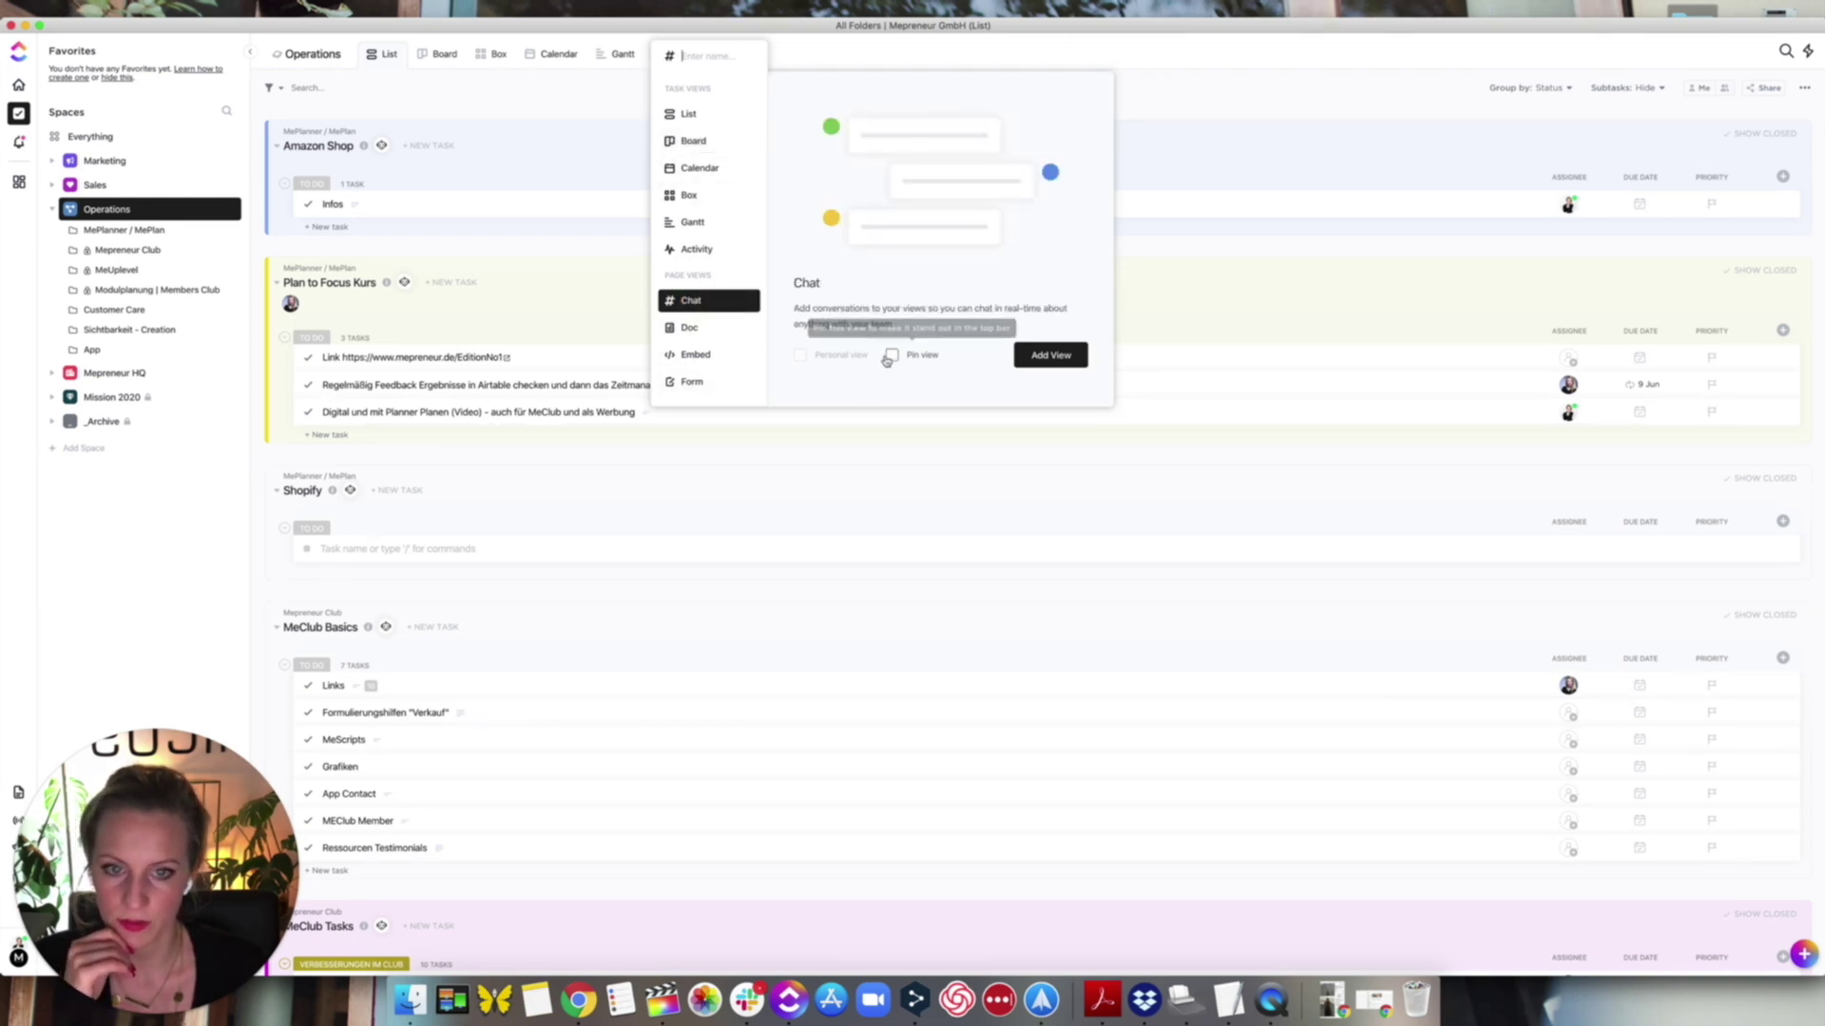
click(1050, 355)
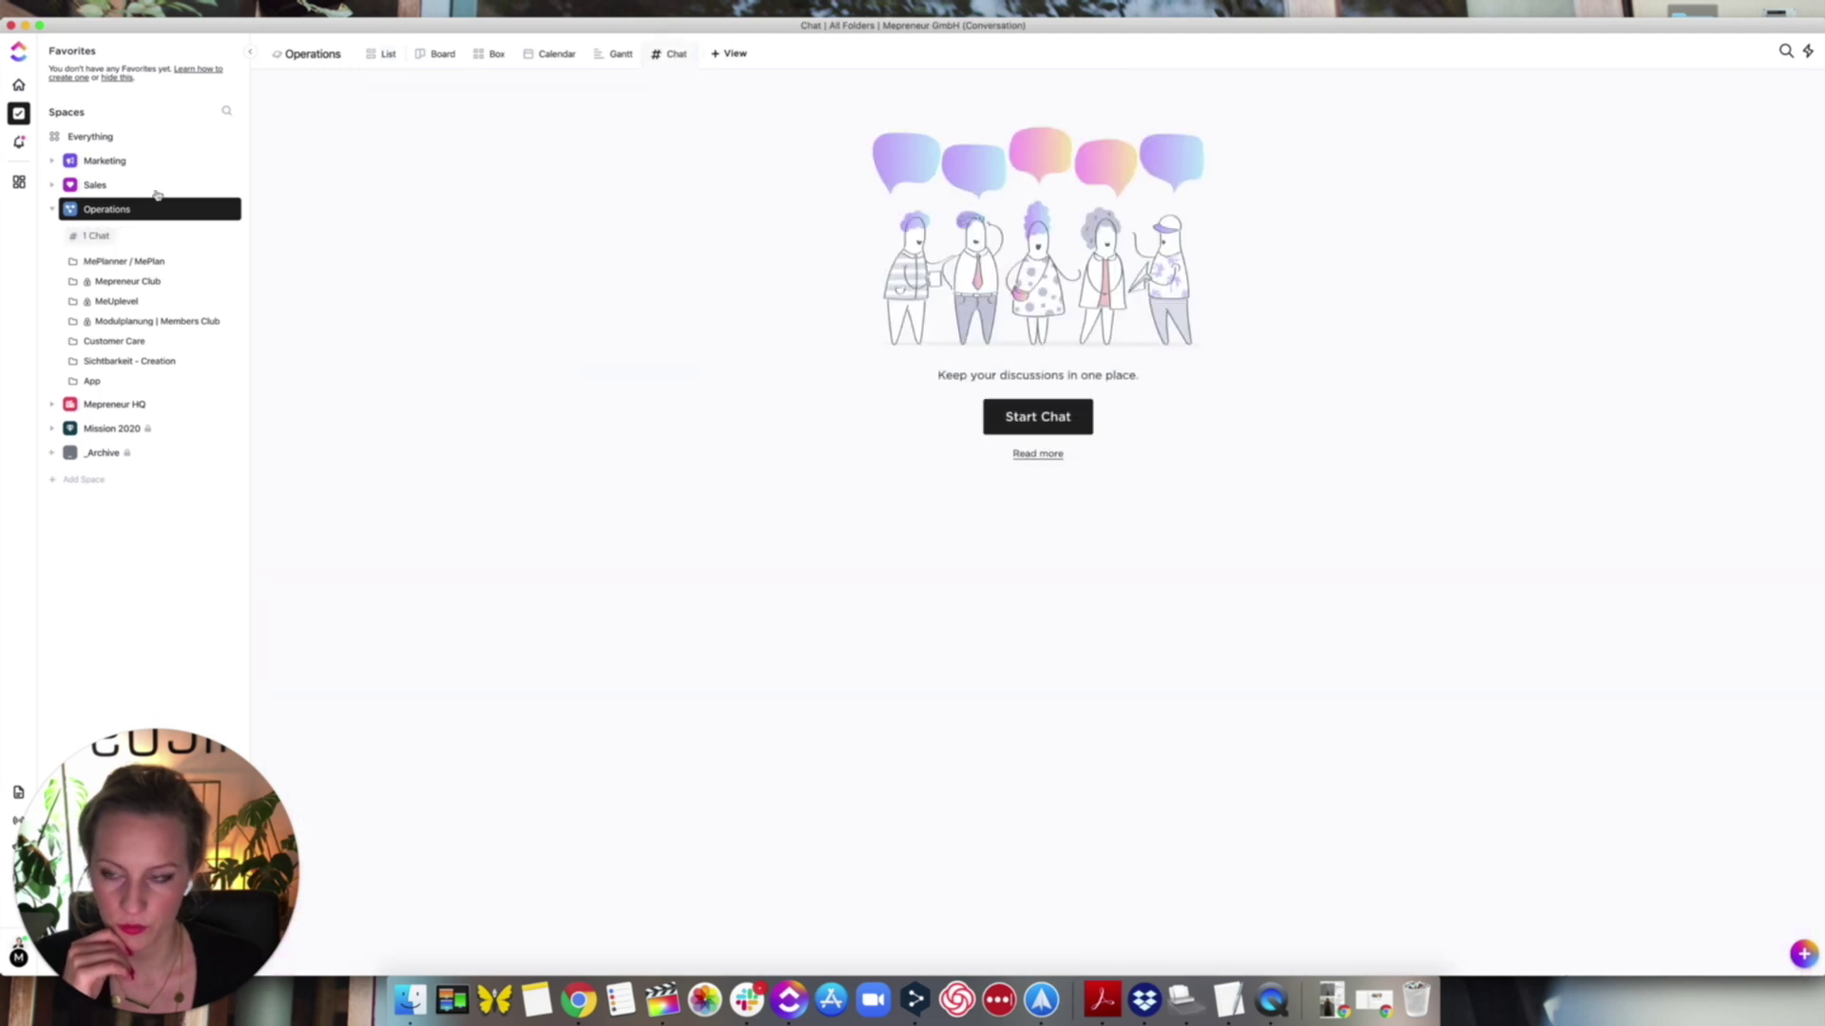
- Start the chat in the Operations space and post the comment "Hi Team"
click(1025, 427)
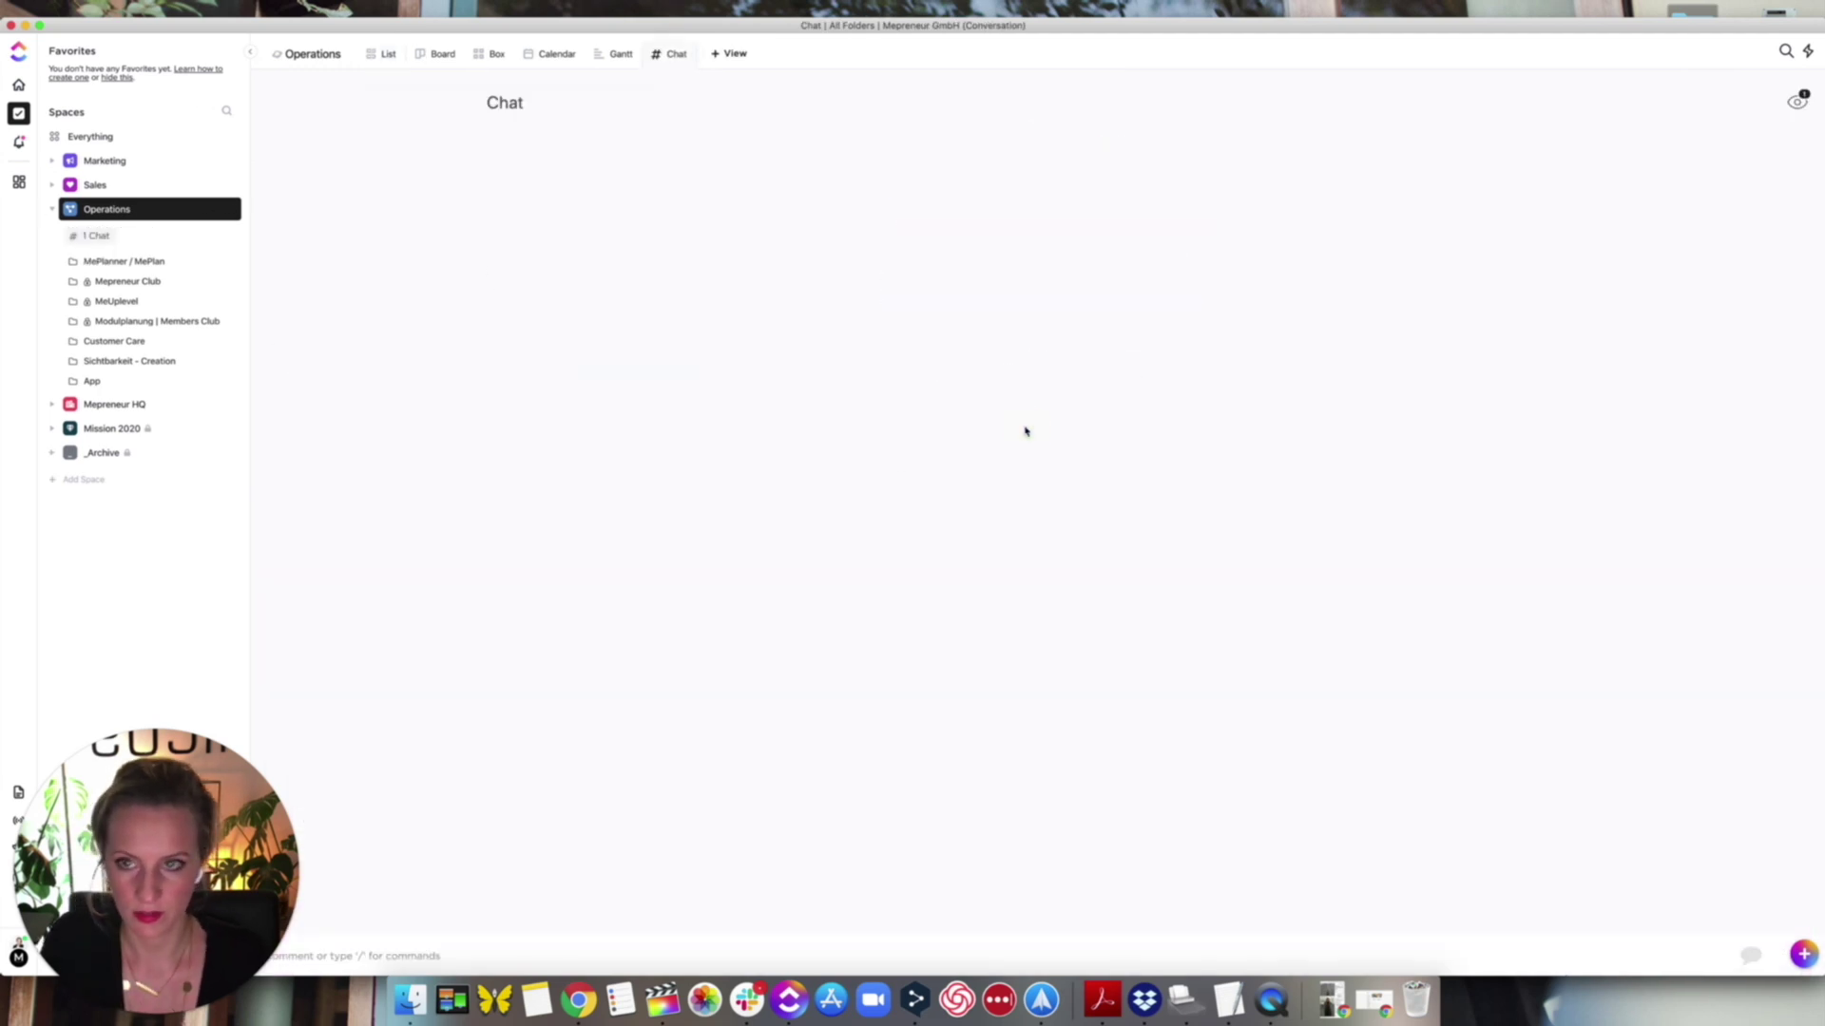
click(529, 951)
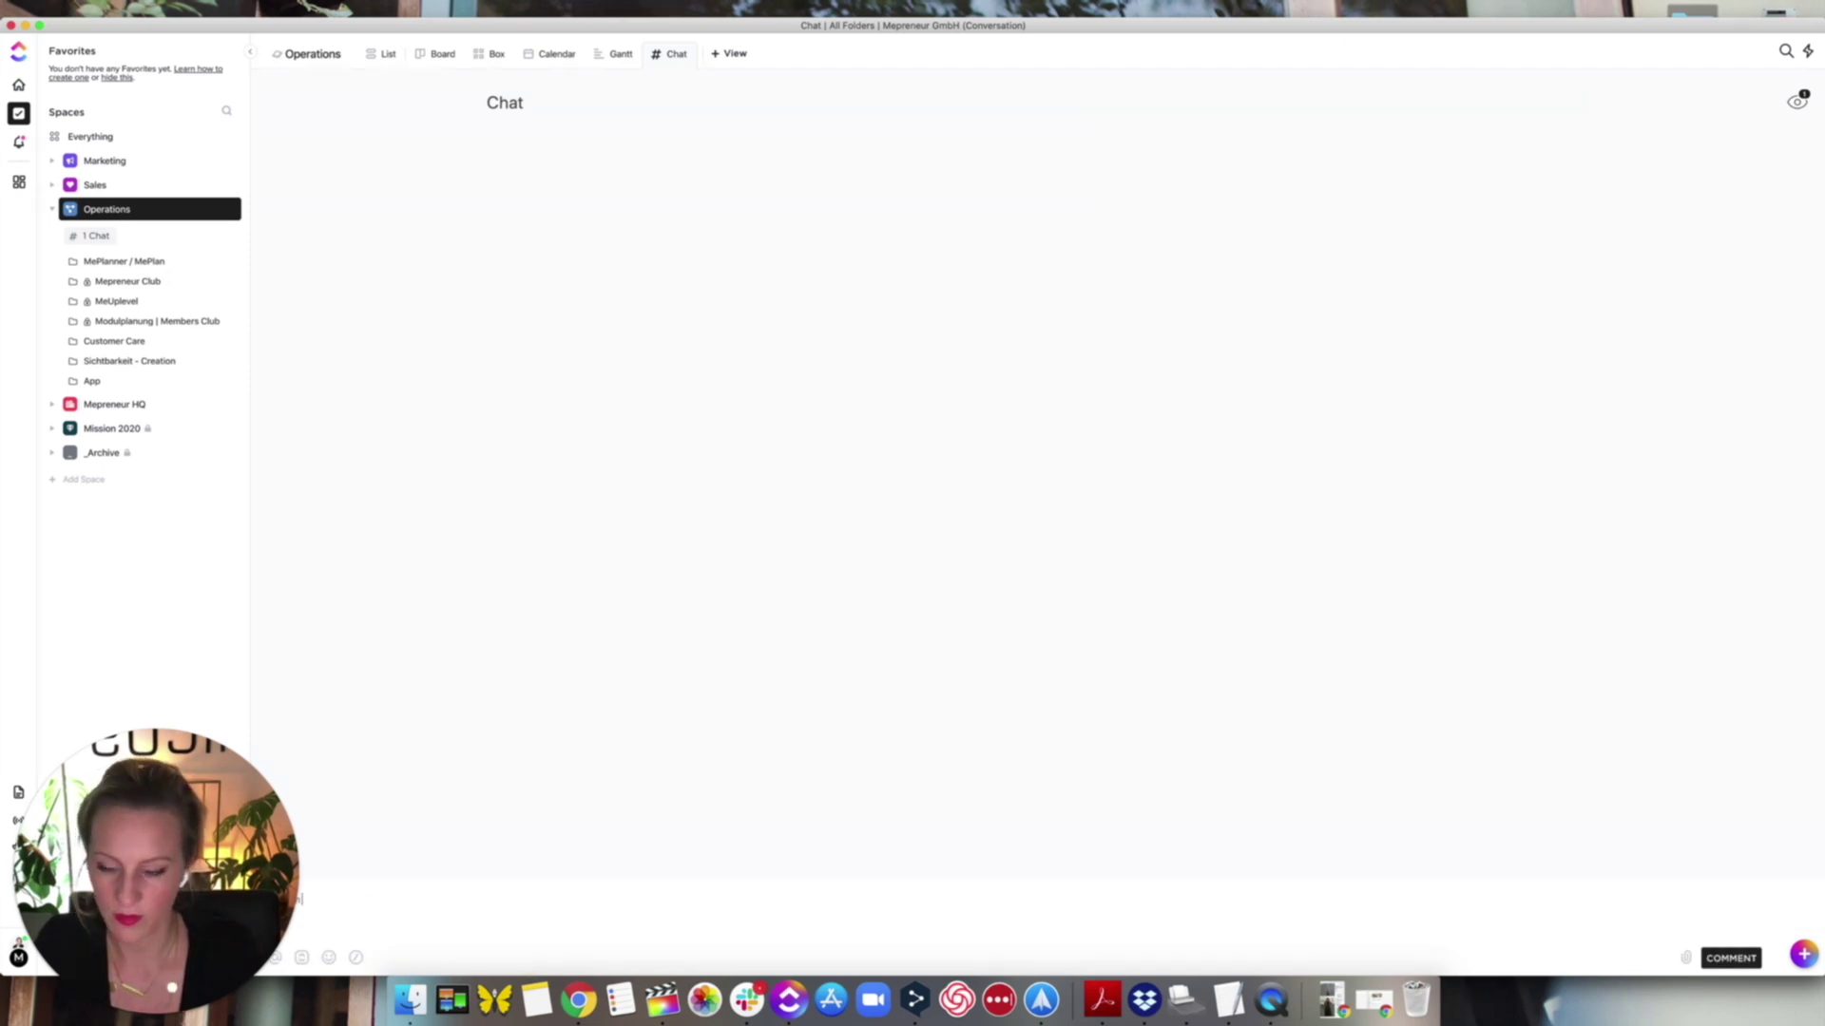
text(Hi Team)
key(Return)
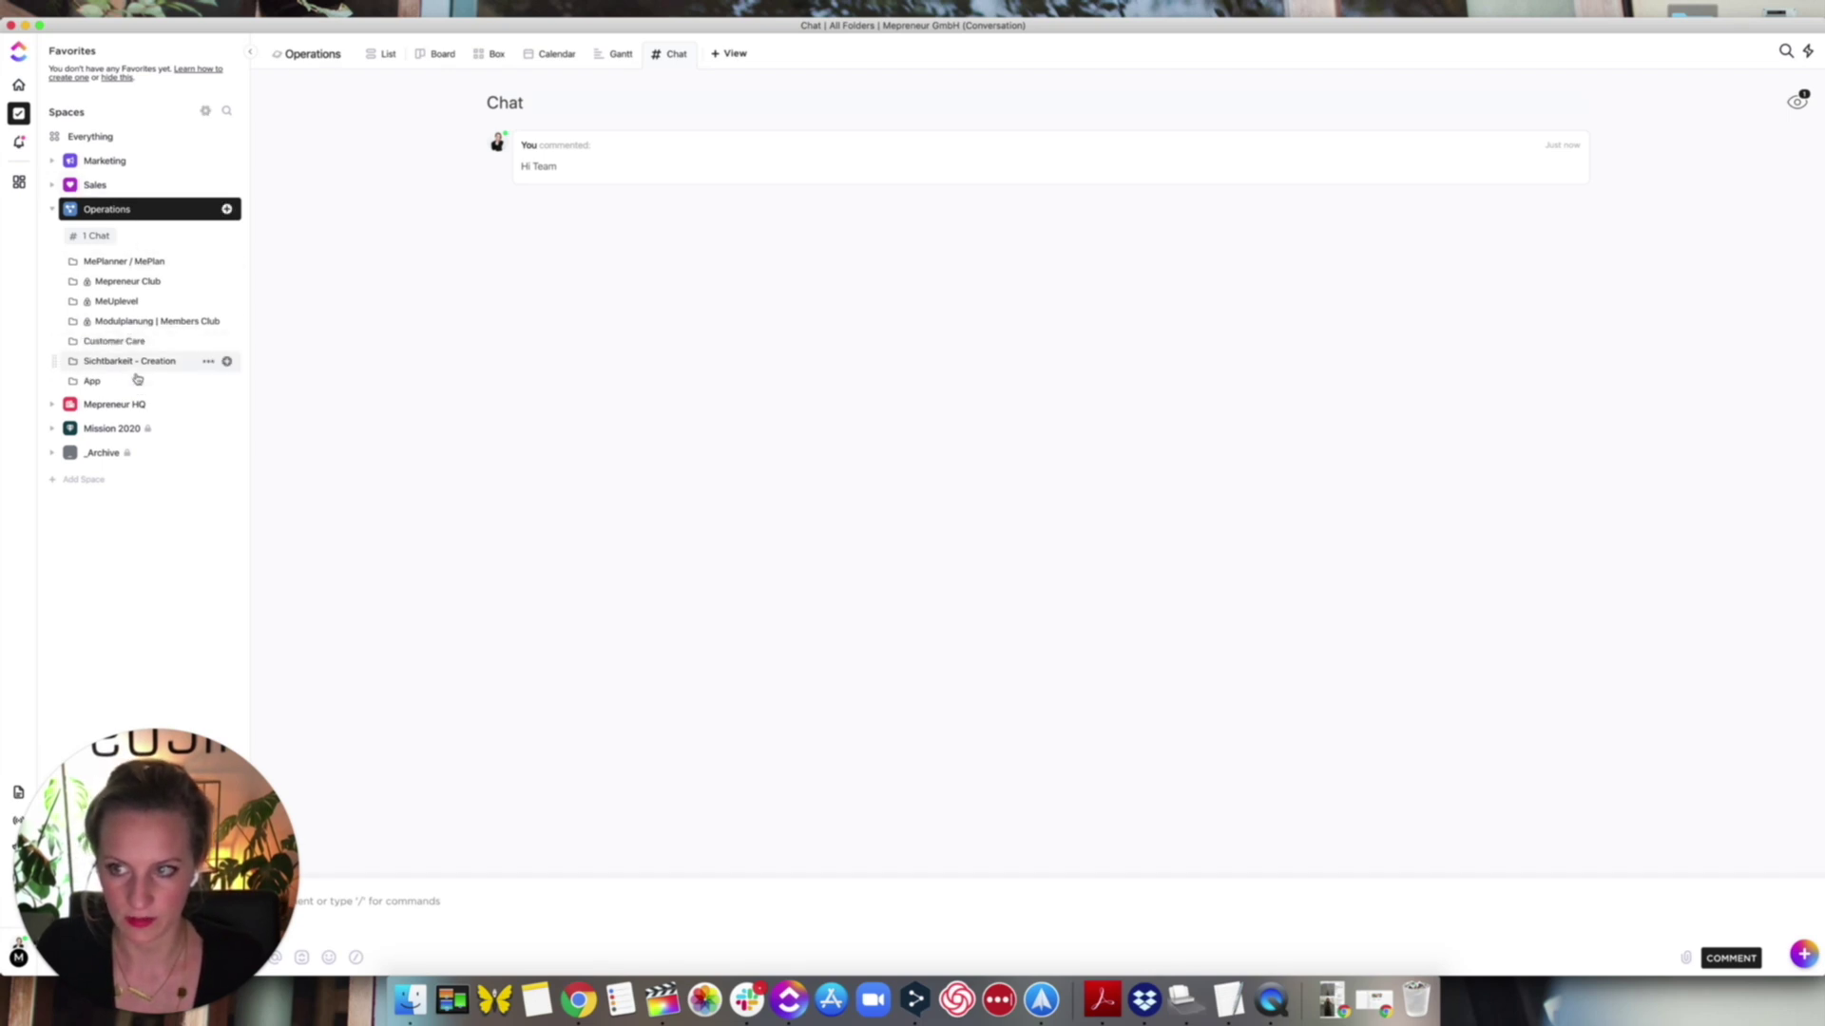
- View the available view types for Operations and display the space's Gantt view
click(723, 59)
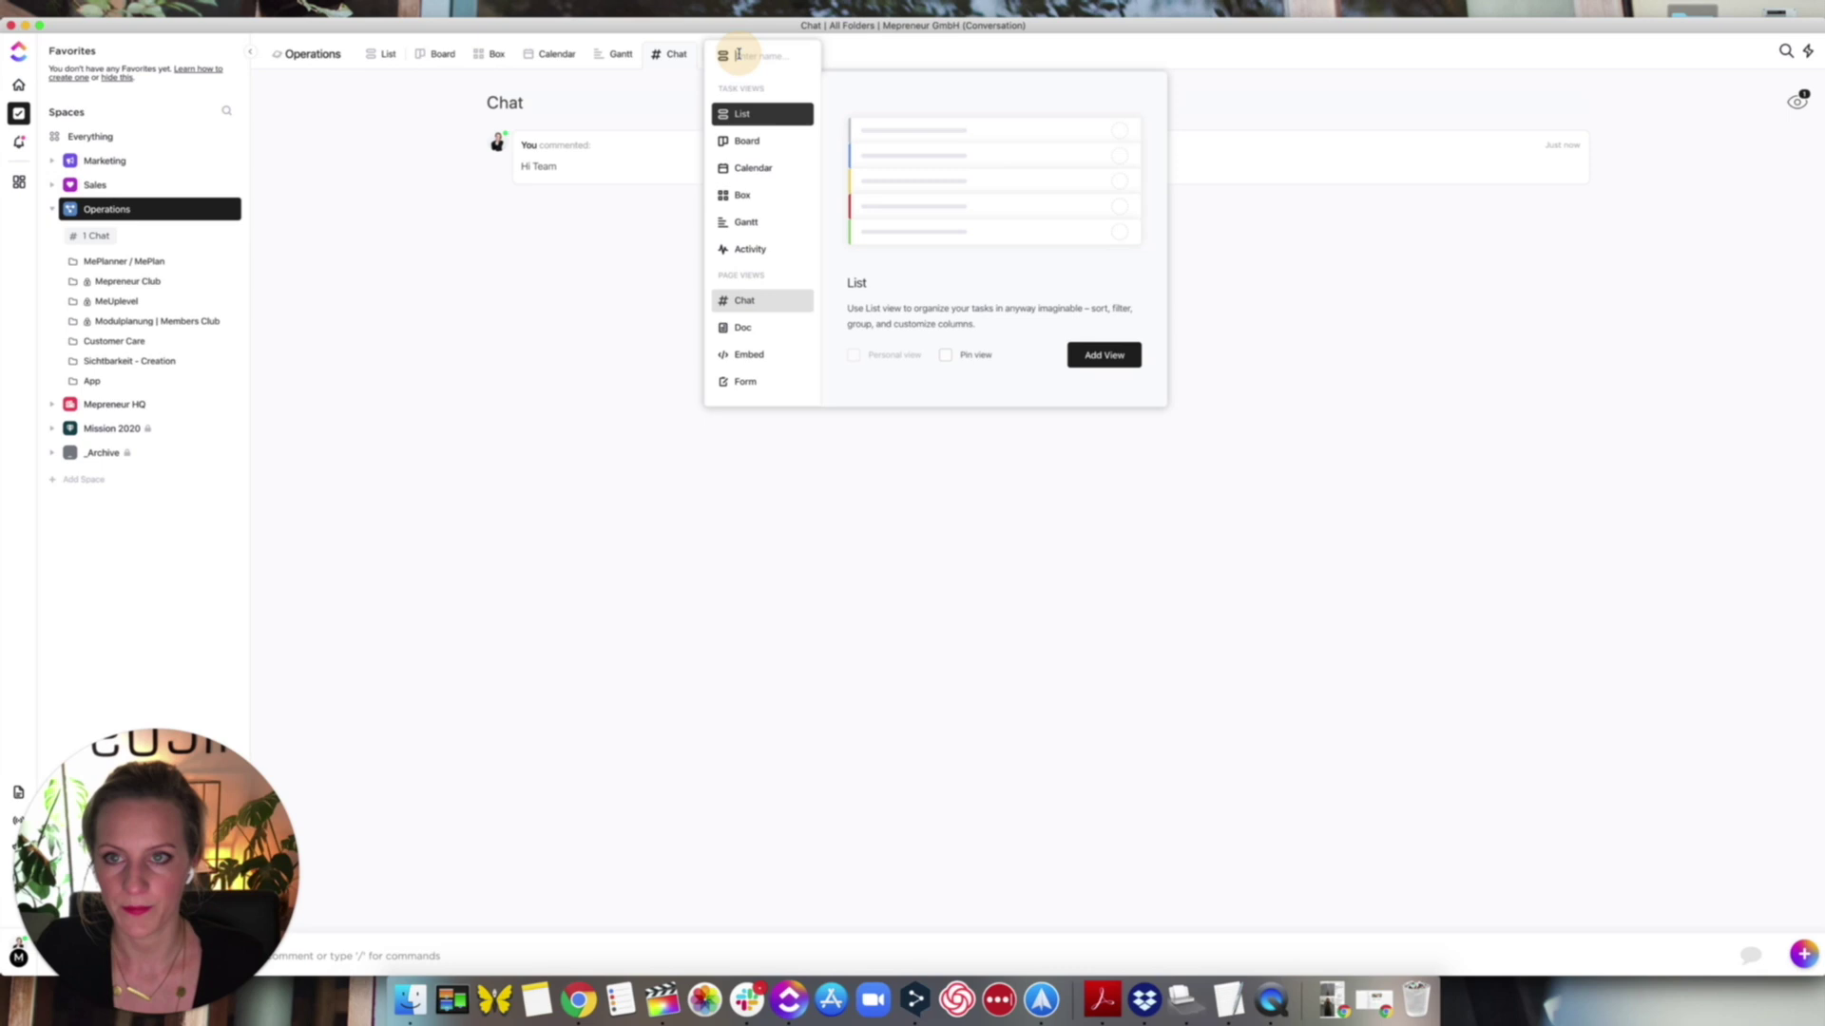
click(493, 43)
click(636, 56)
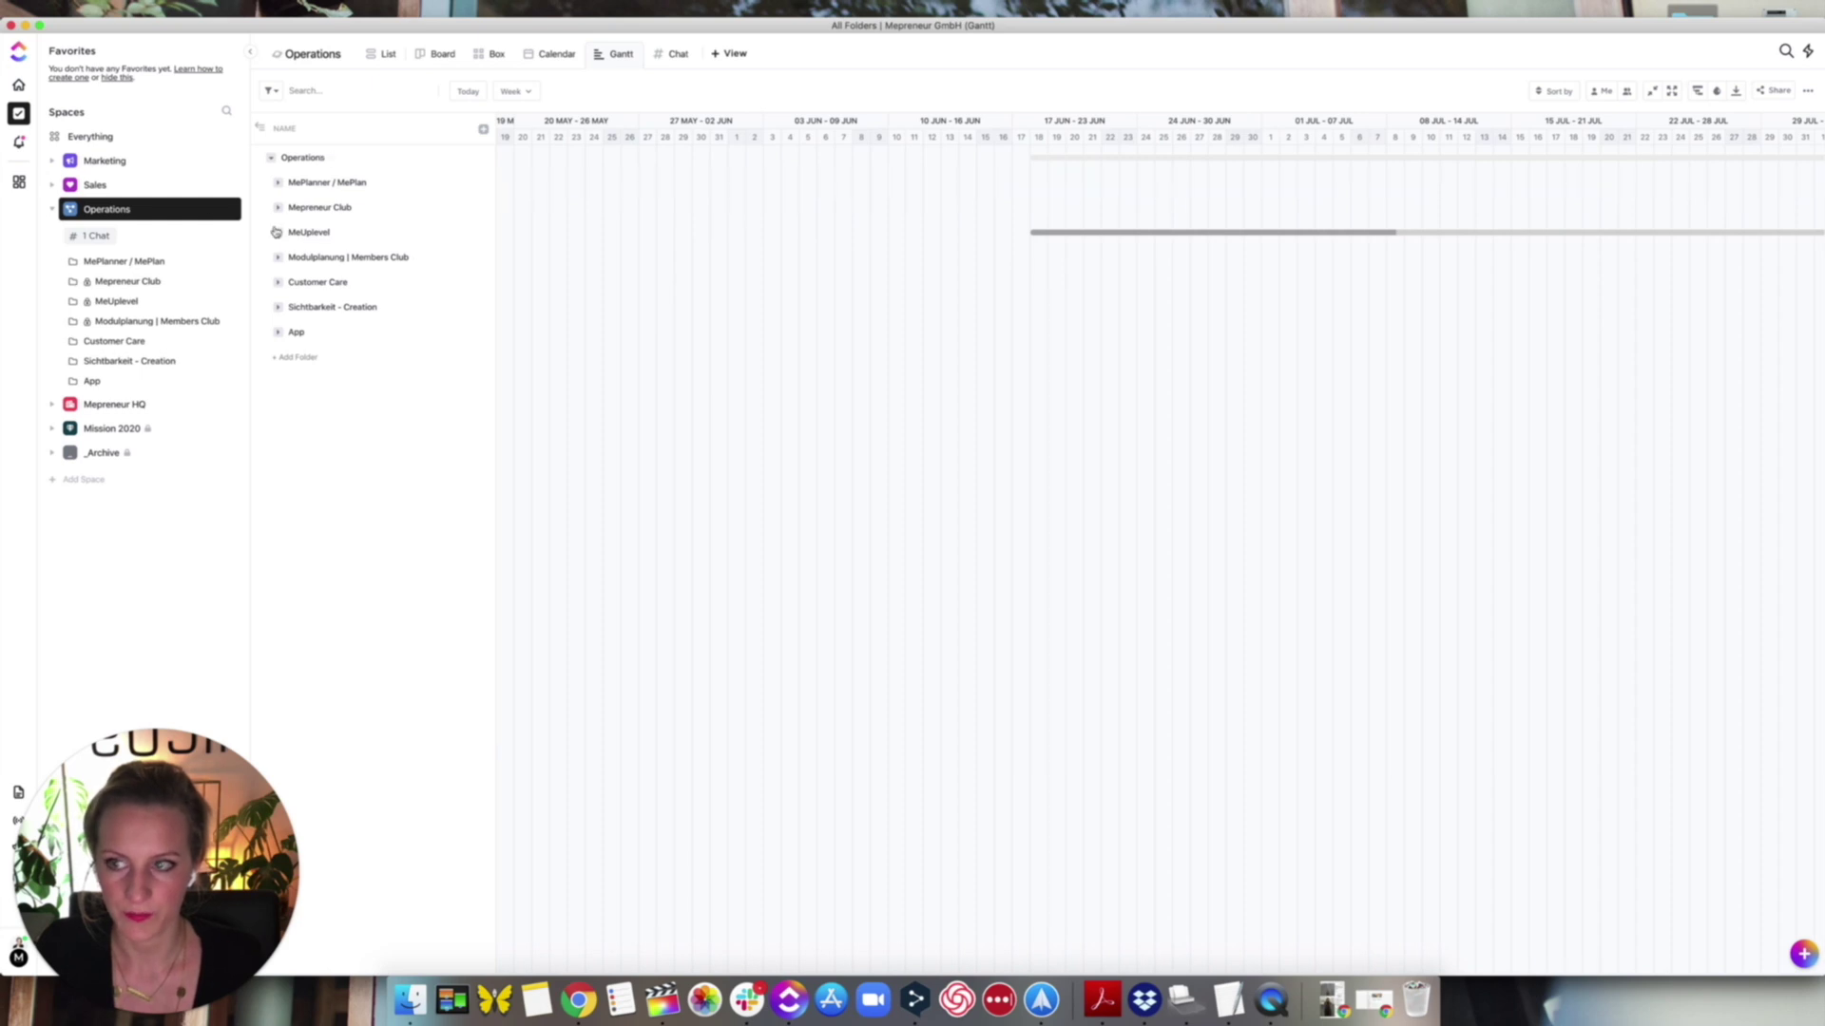
- Open the Marketing space, display its calendar and add a Gantt view to the space
click(109, 161)
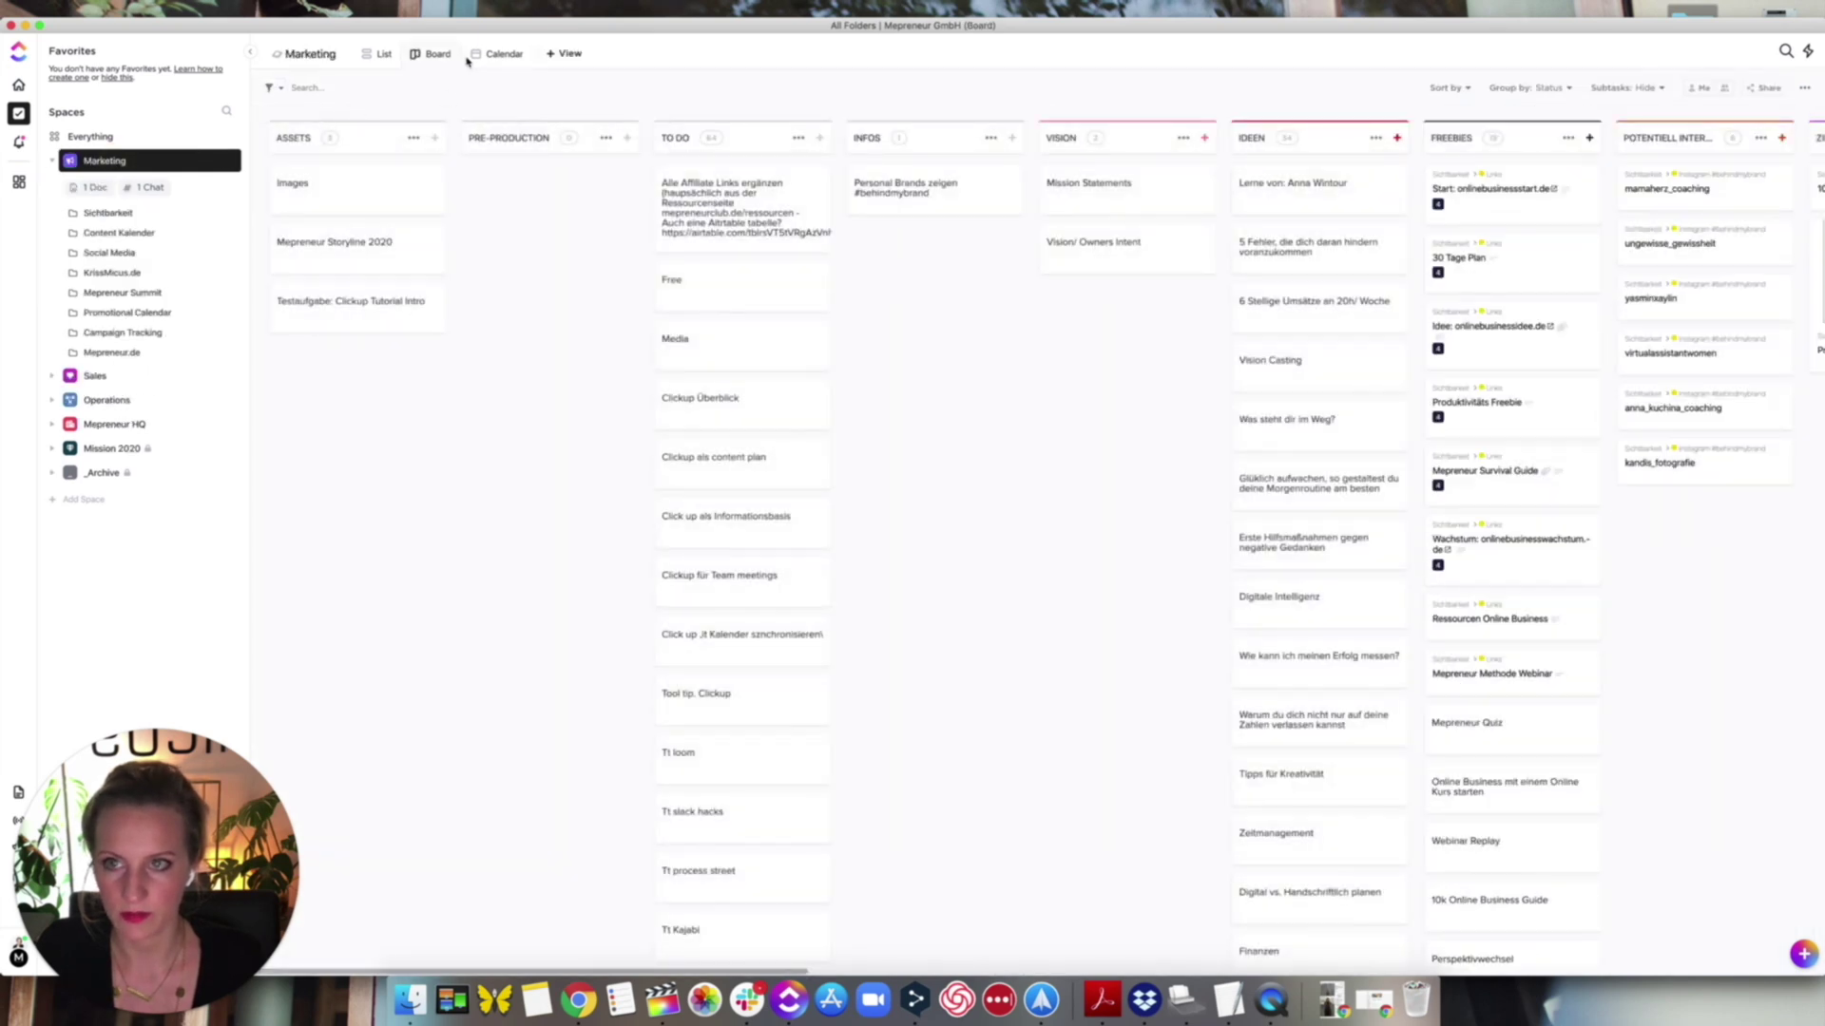
click(497, 54)
click(570, 55)
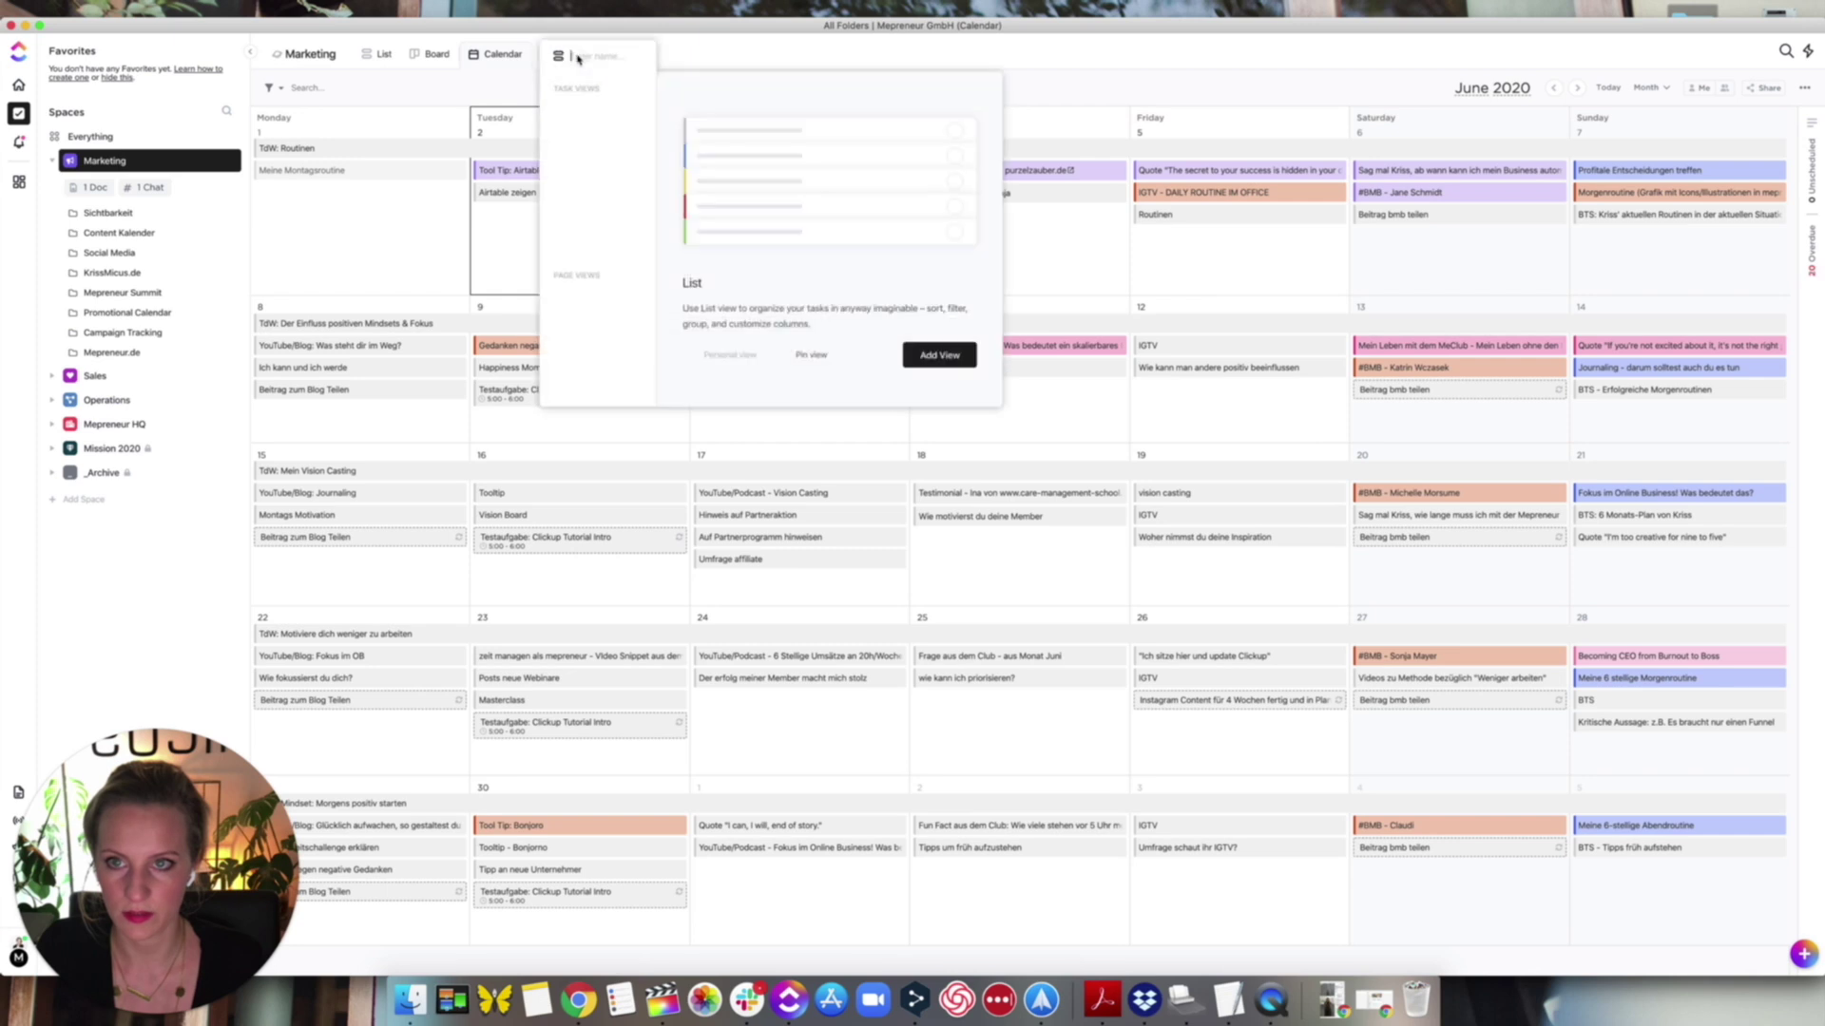
click(580, 222)
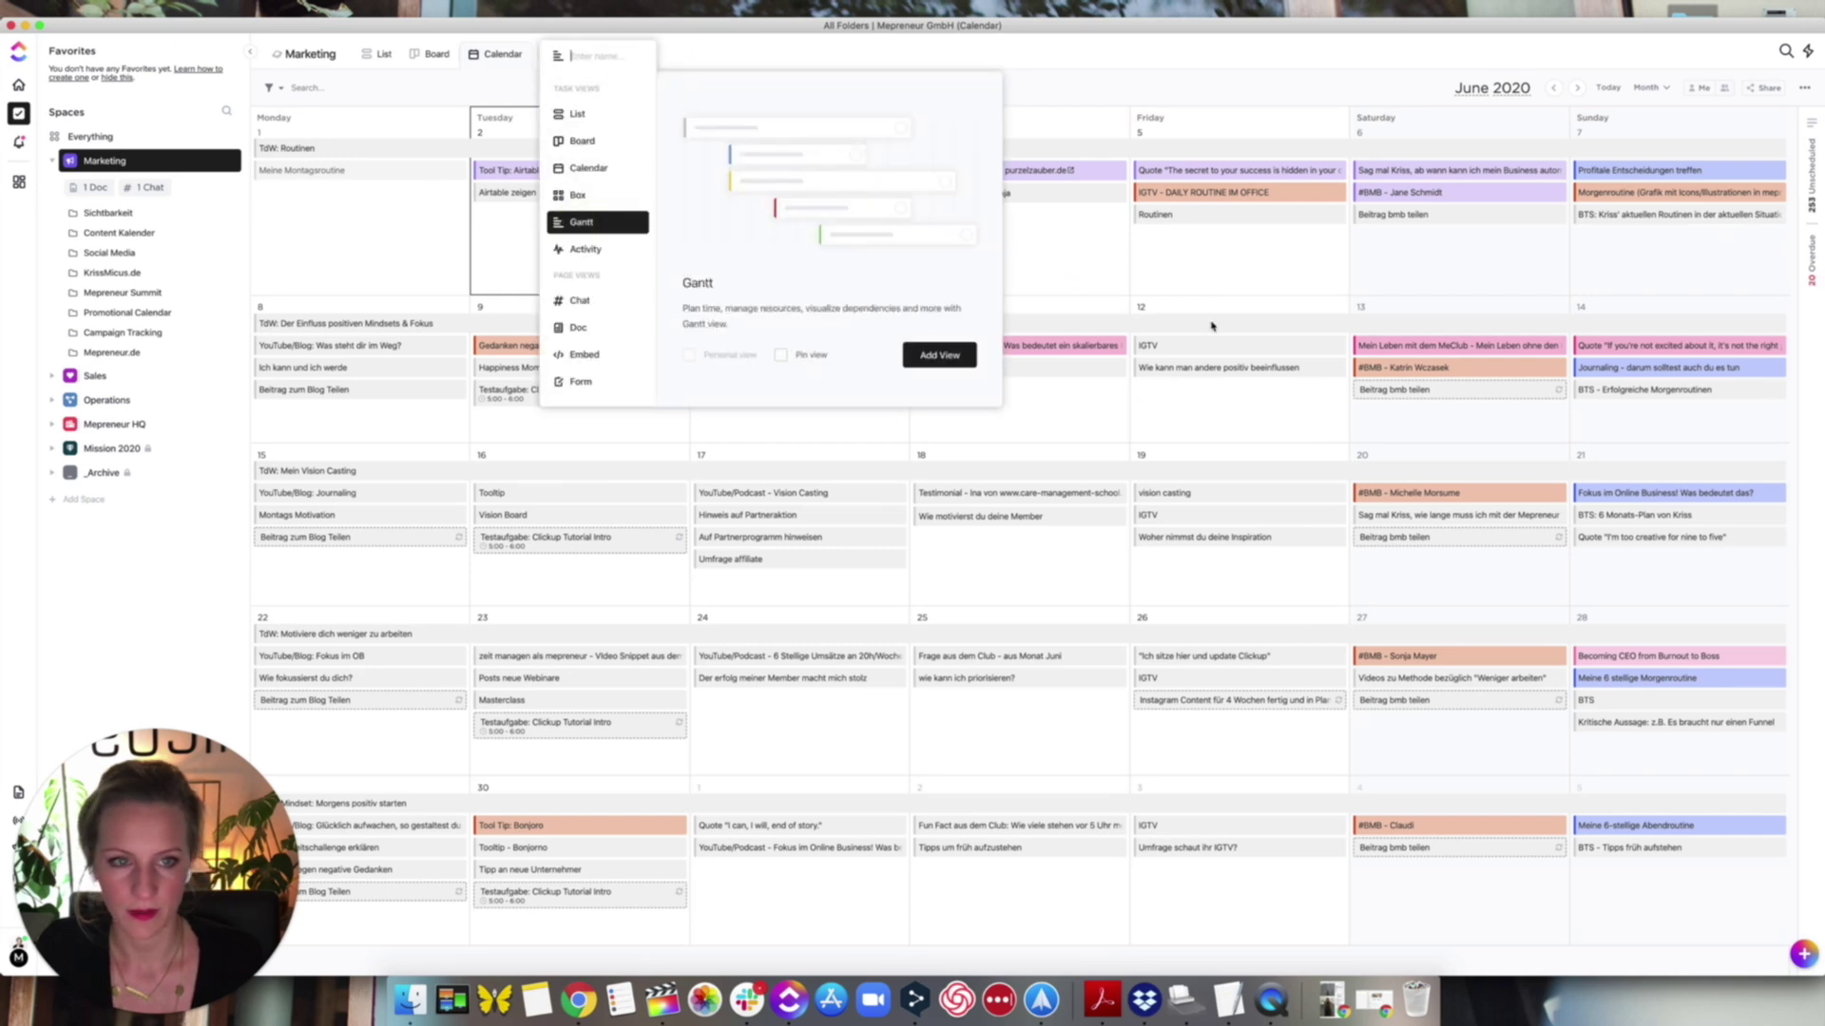
click(942, 363)
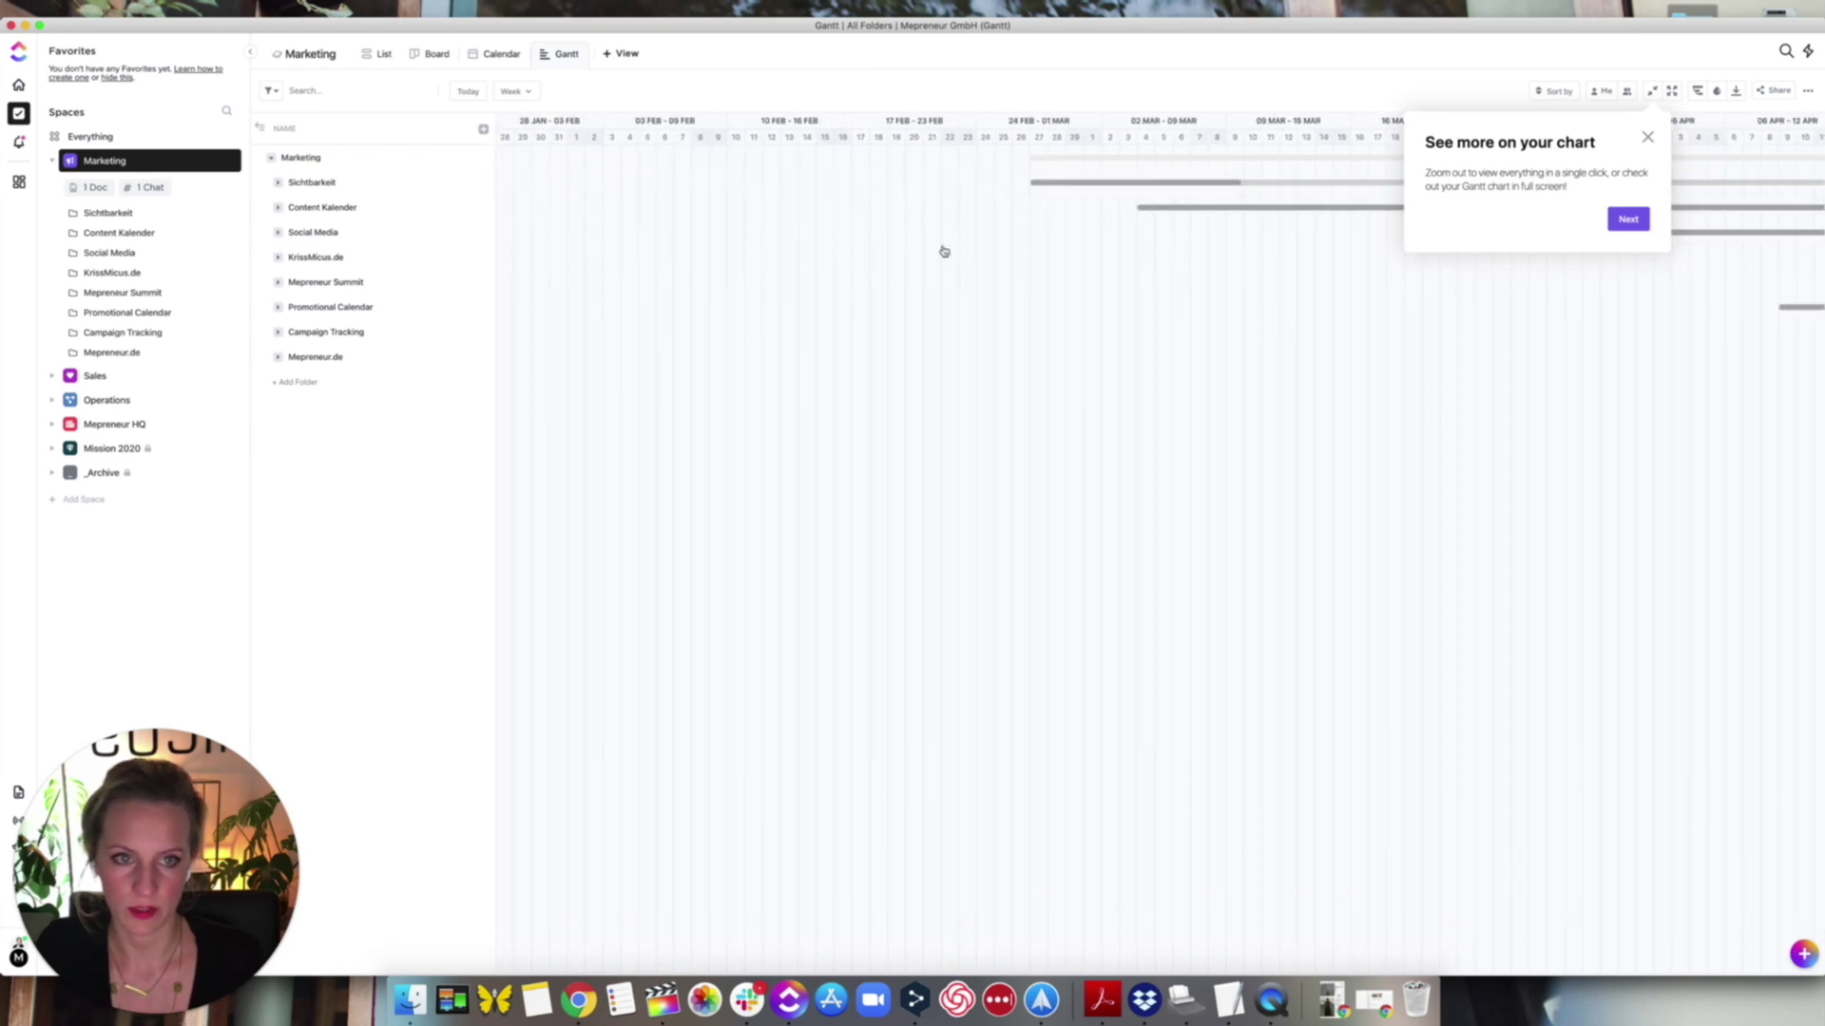
- Add an Activity view to the Marketing space and look through its recent task activity
click(608, 54)
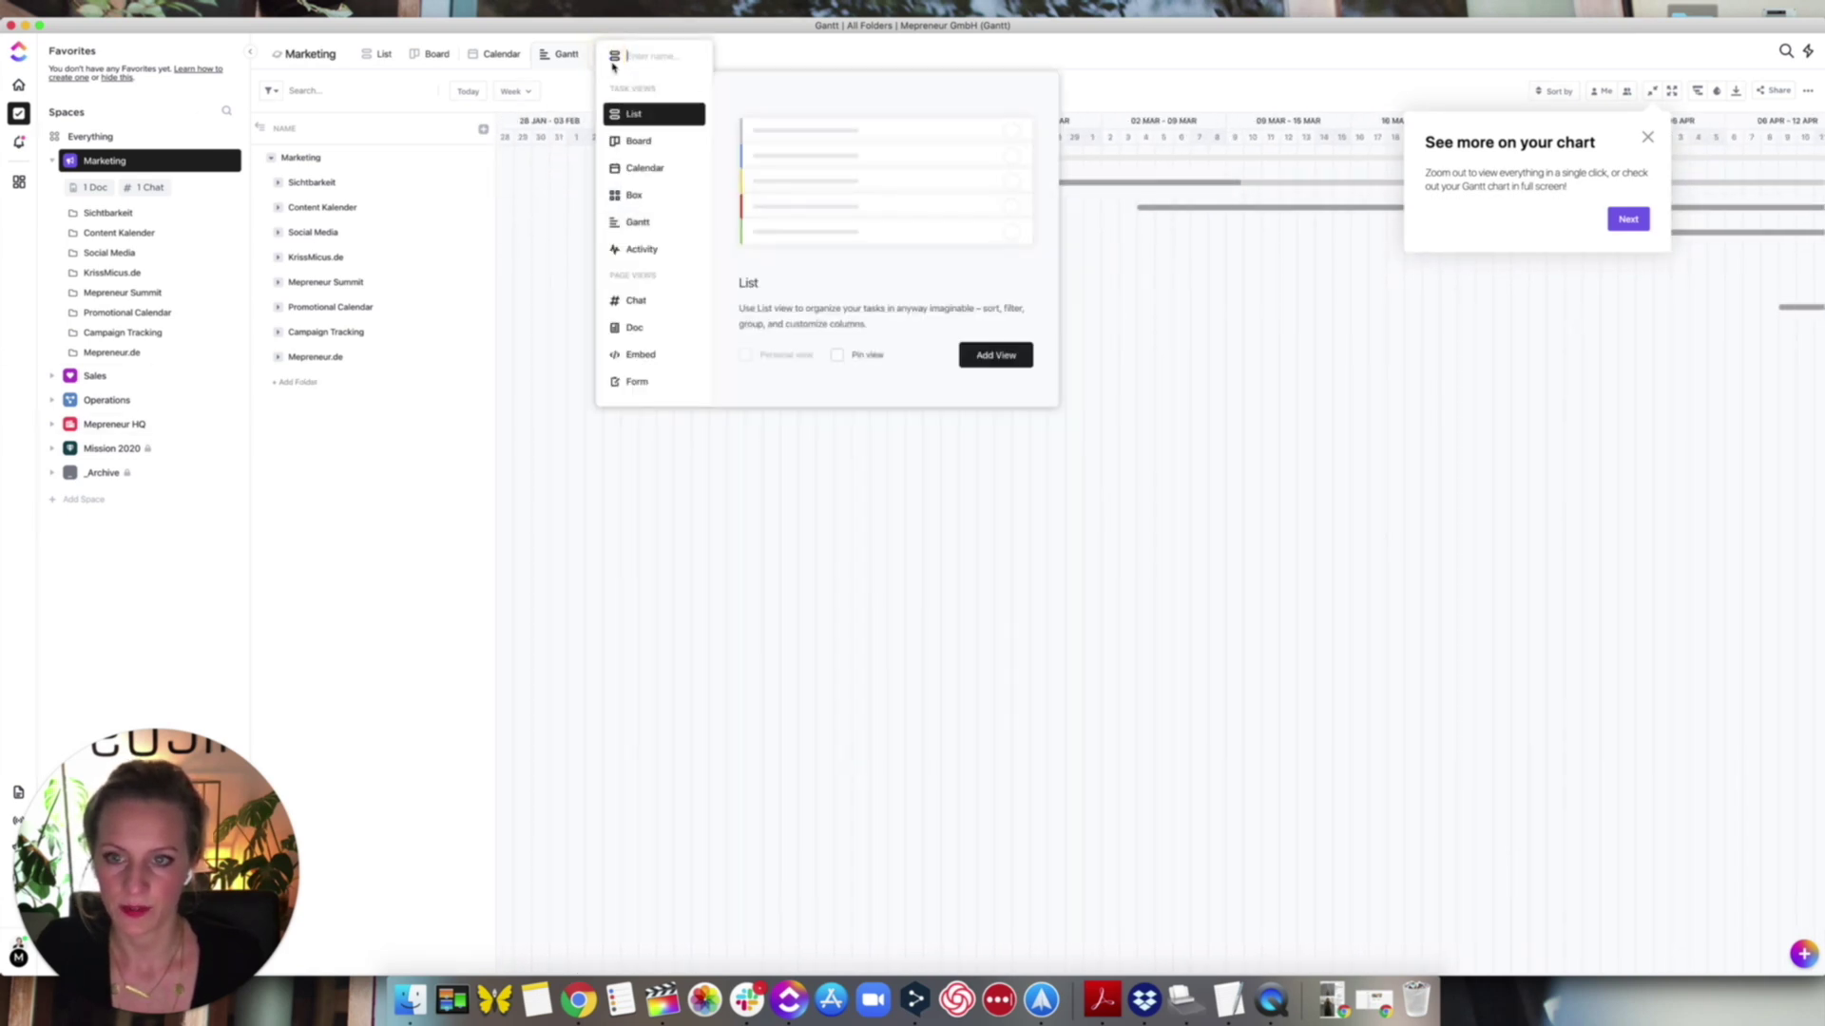
click(656, 251)
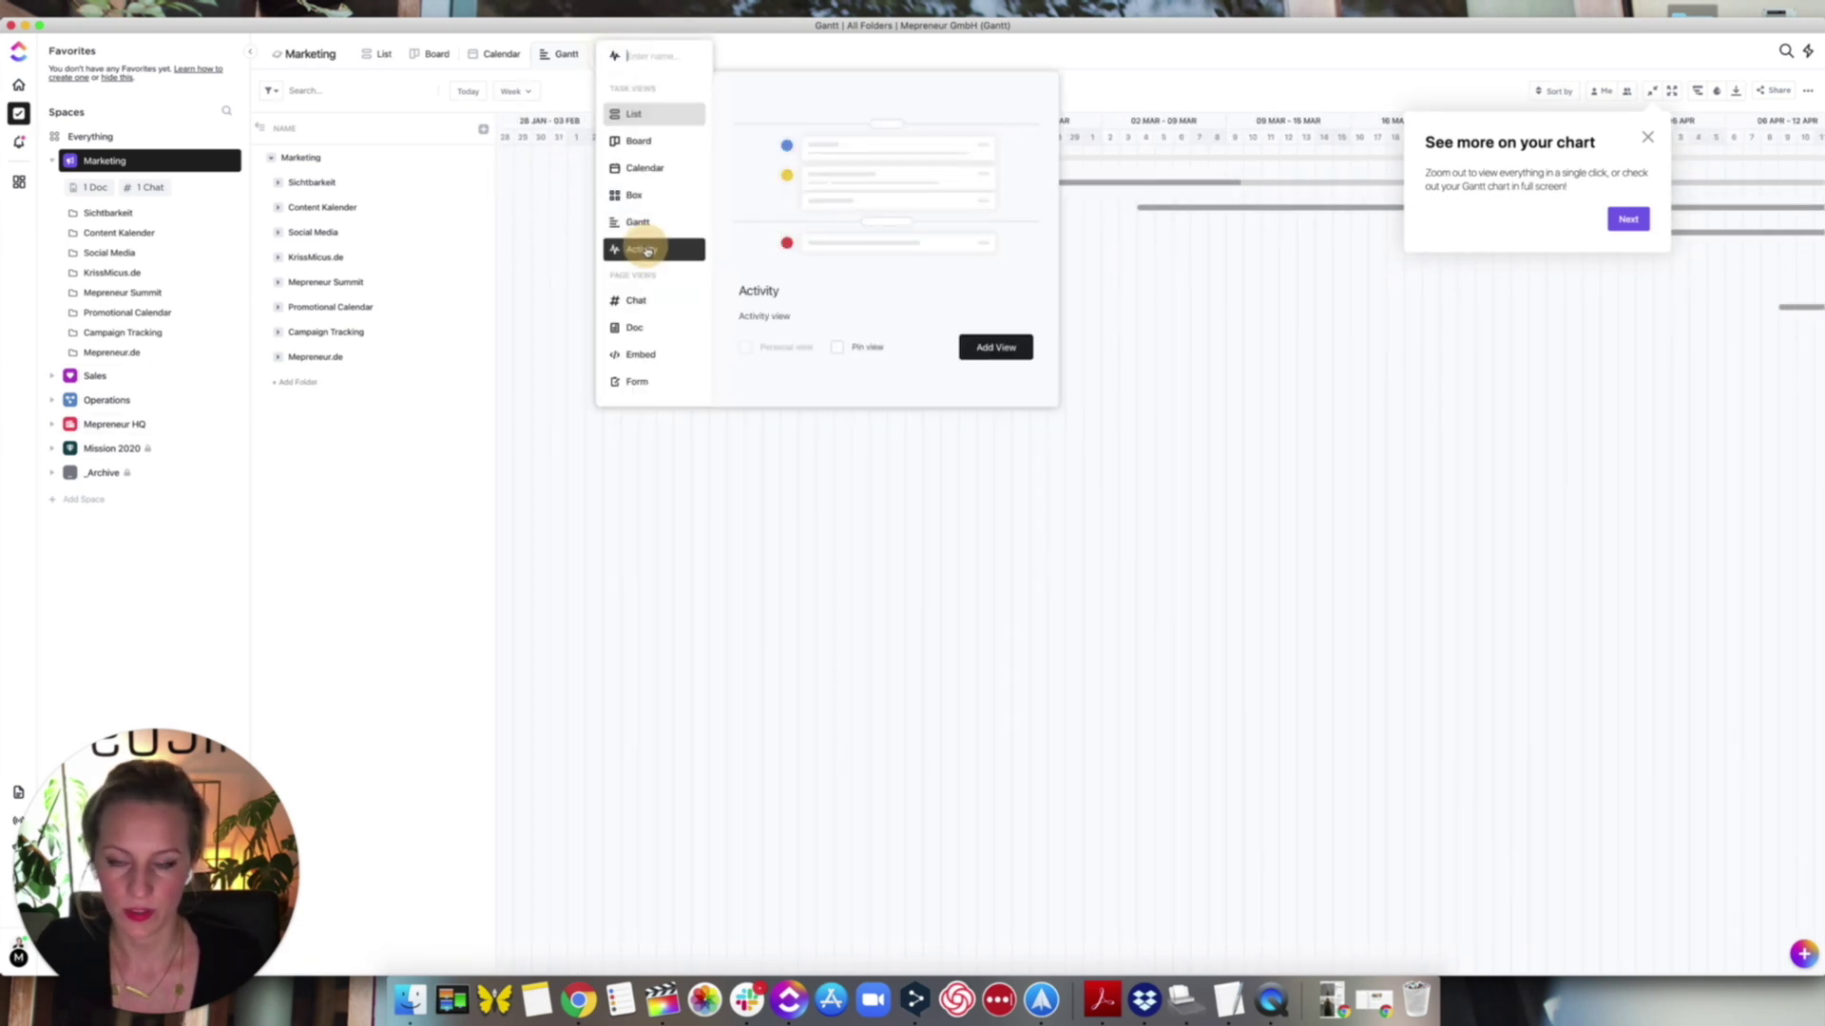
click(979, 356)
scroll(924, 202, down, 15)
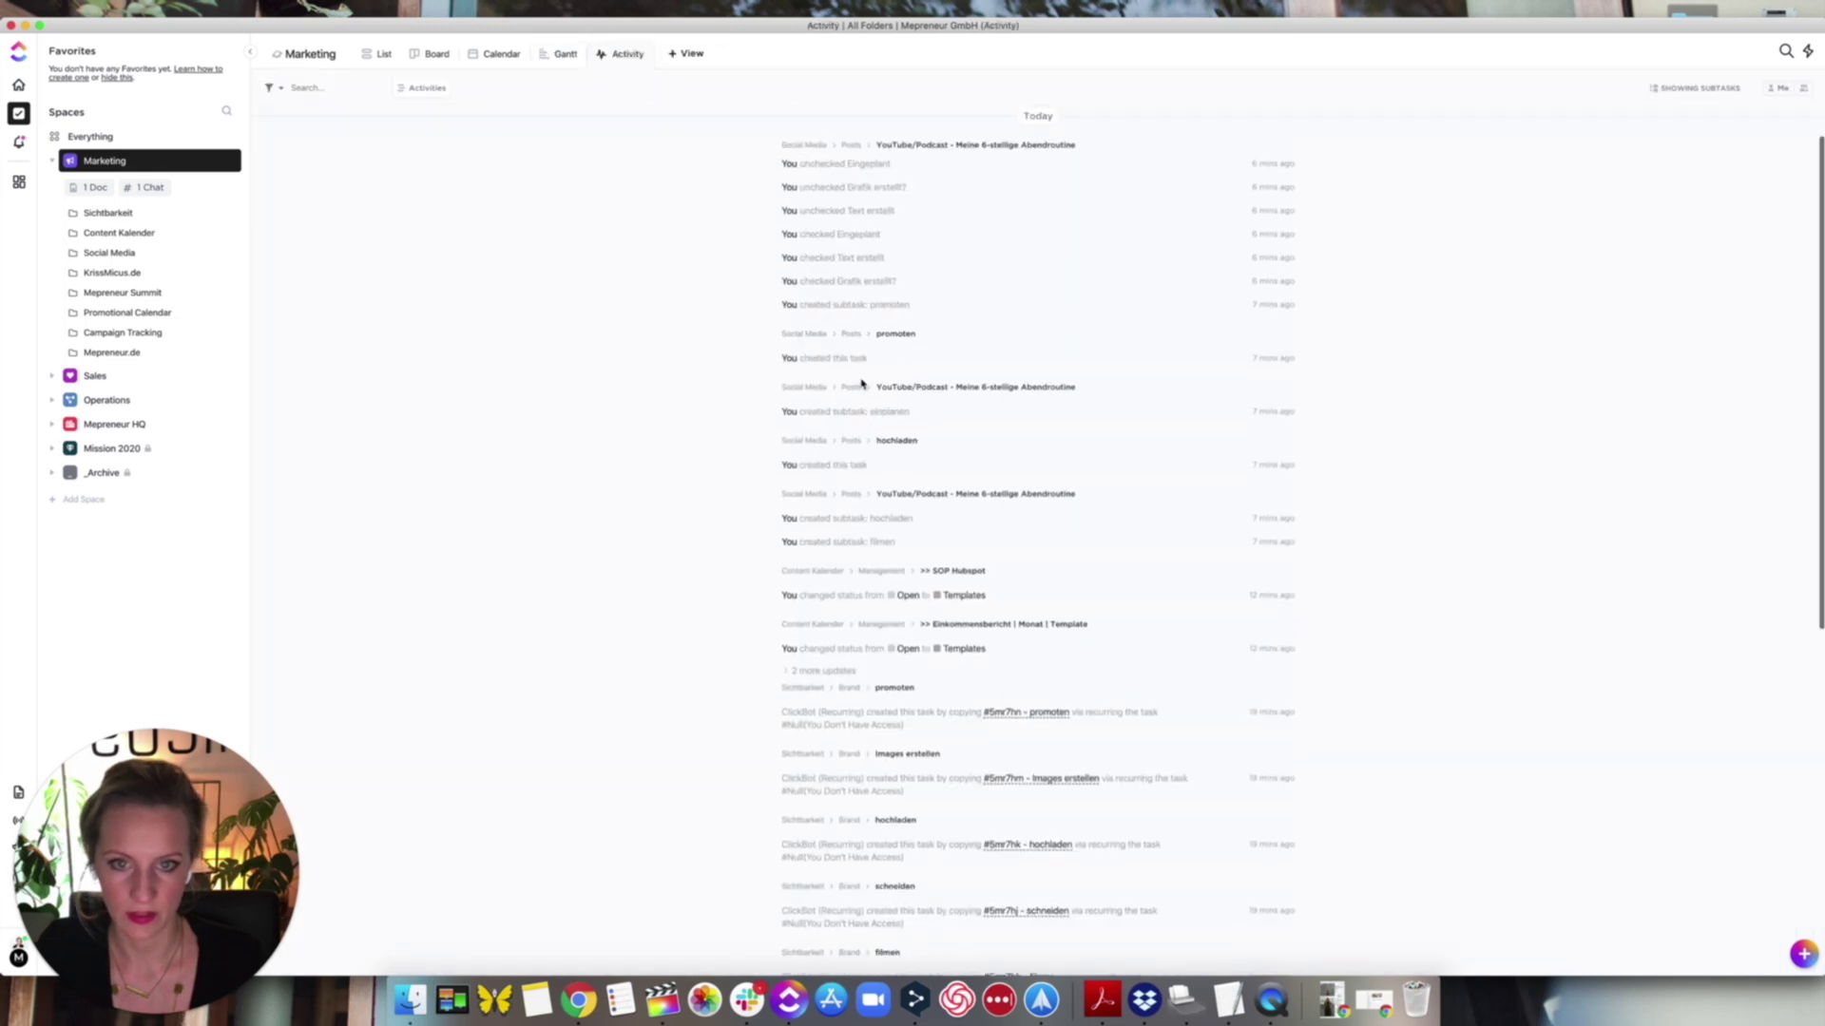
scroll(833, 526, down, 15)
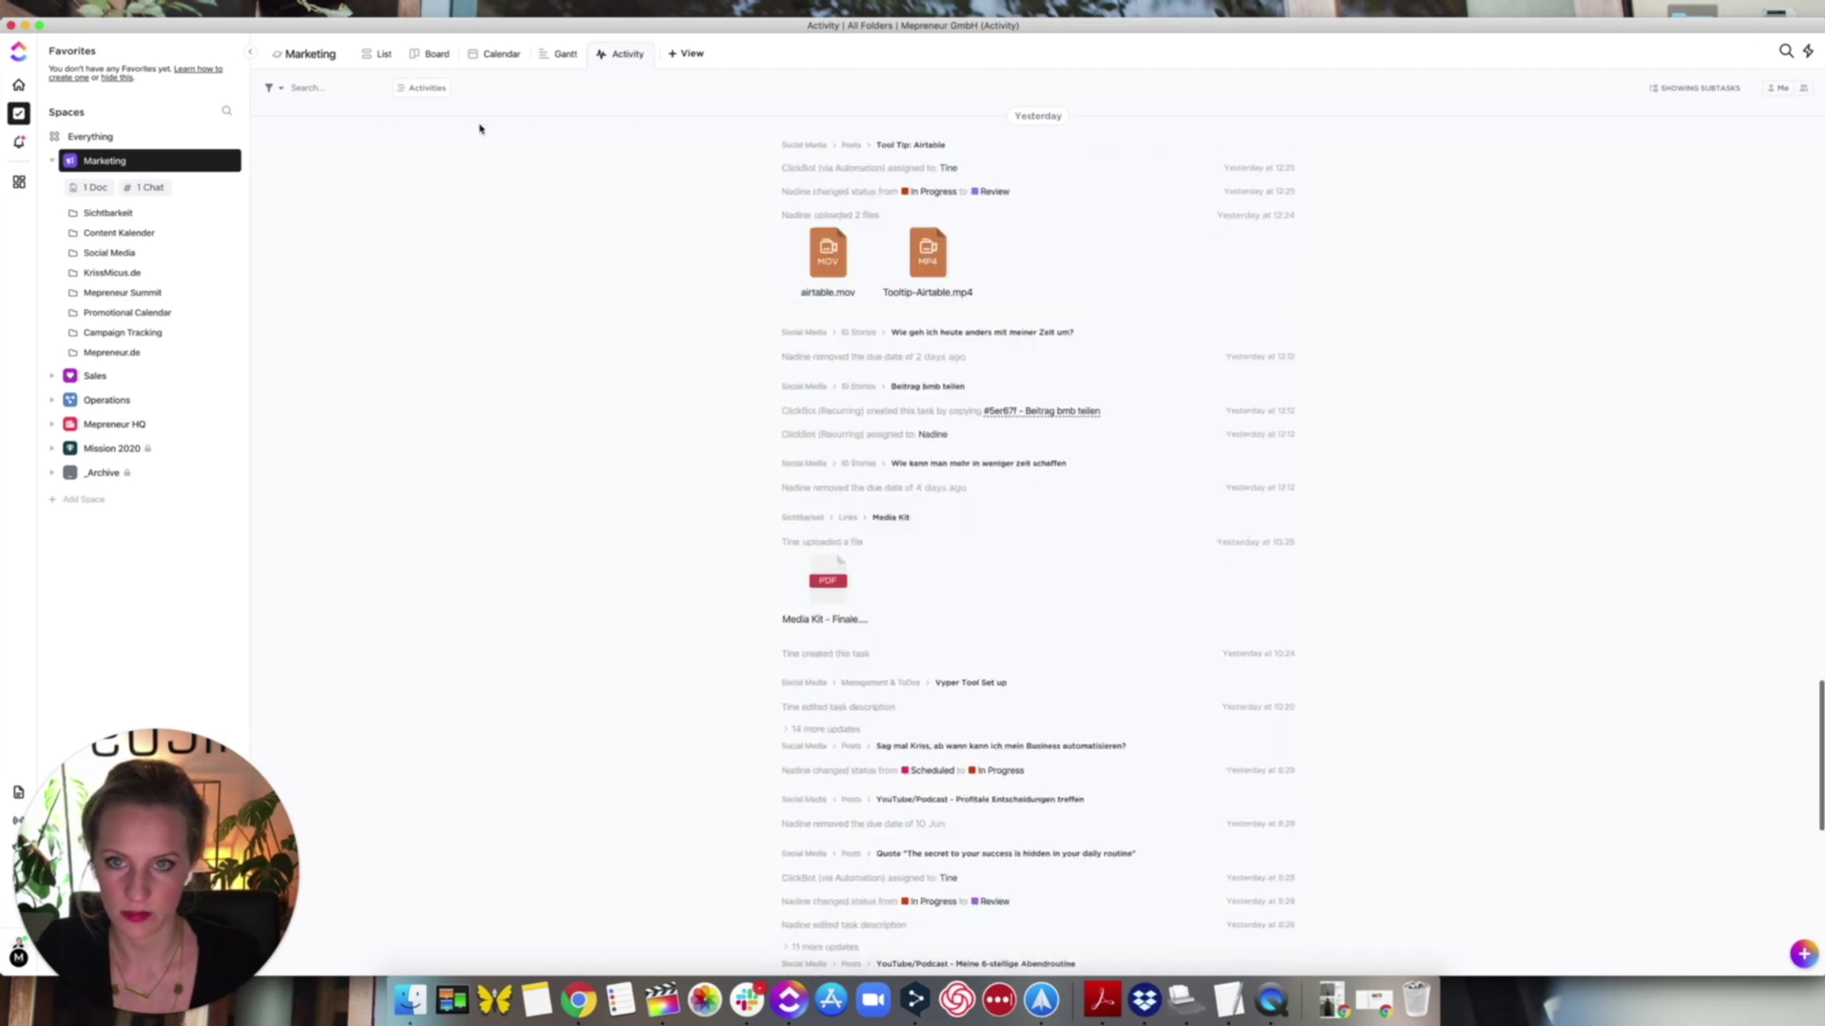
- Examine the Embed URL and Embed HTML options for a new Embed view in Marketing, and close without creating it
click(674, 54)
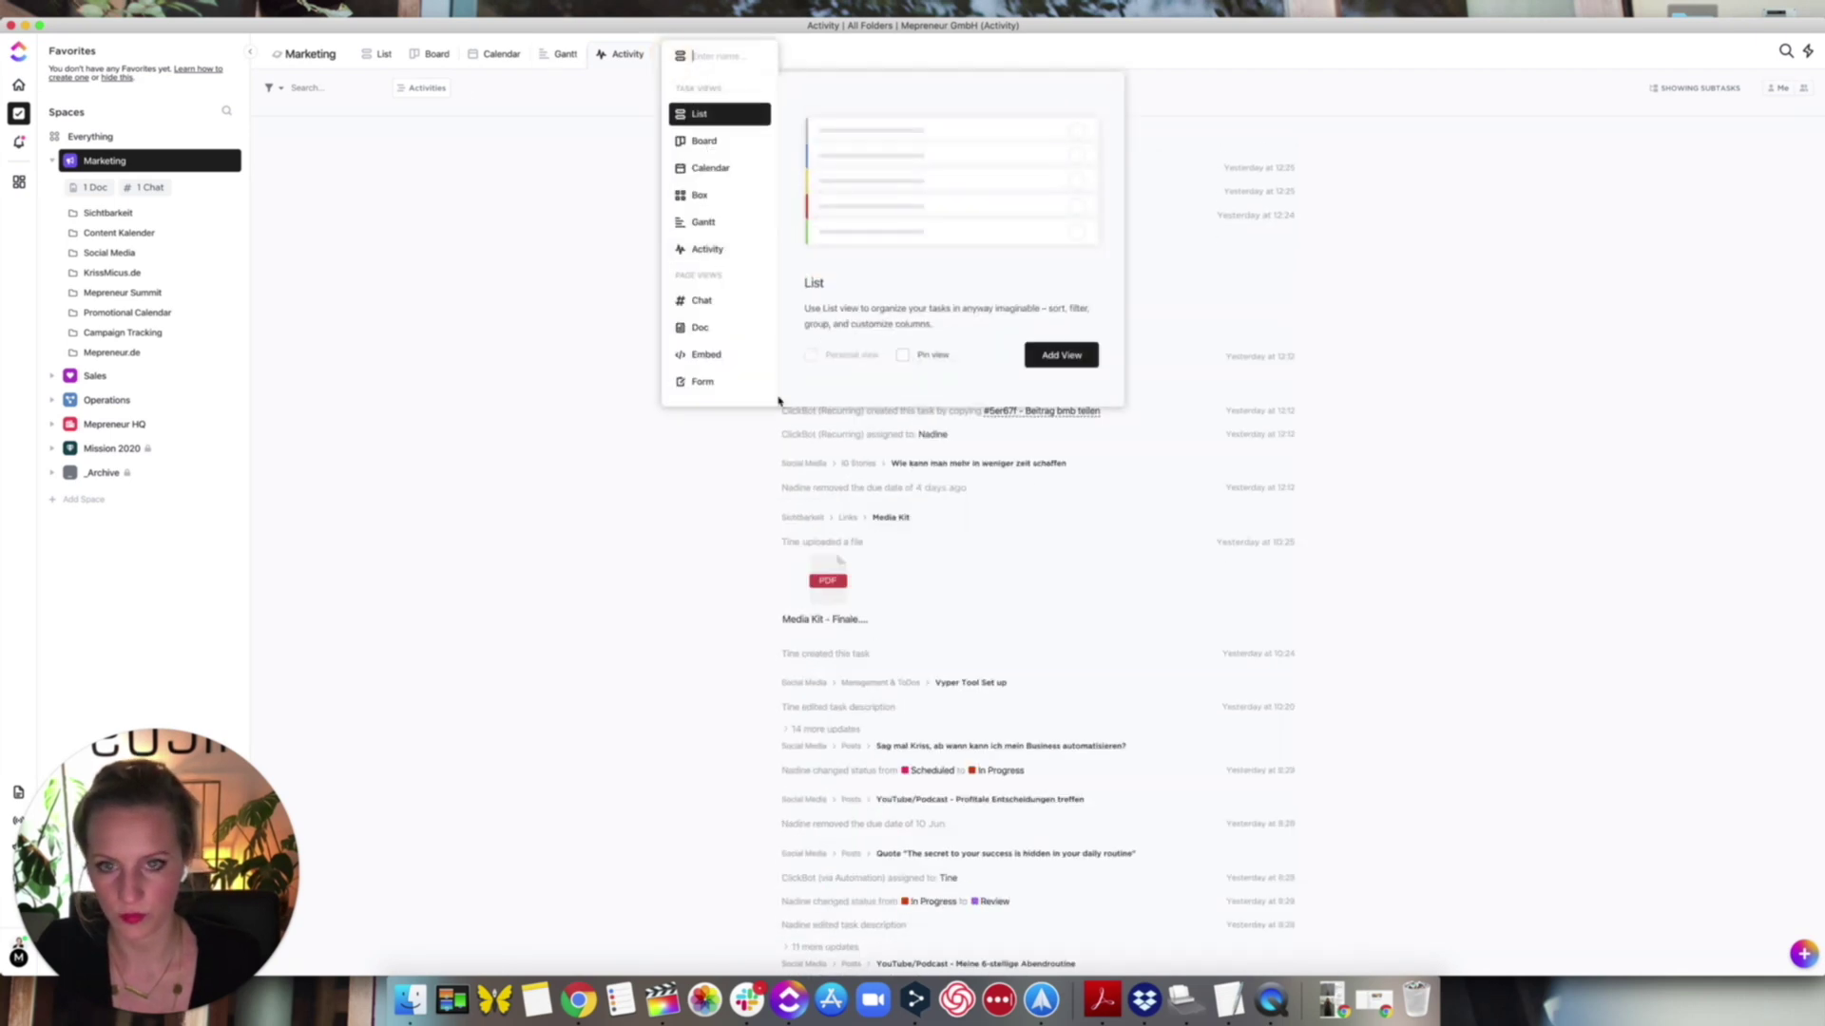
click(706, 356)
click(1064, 354)
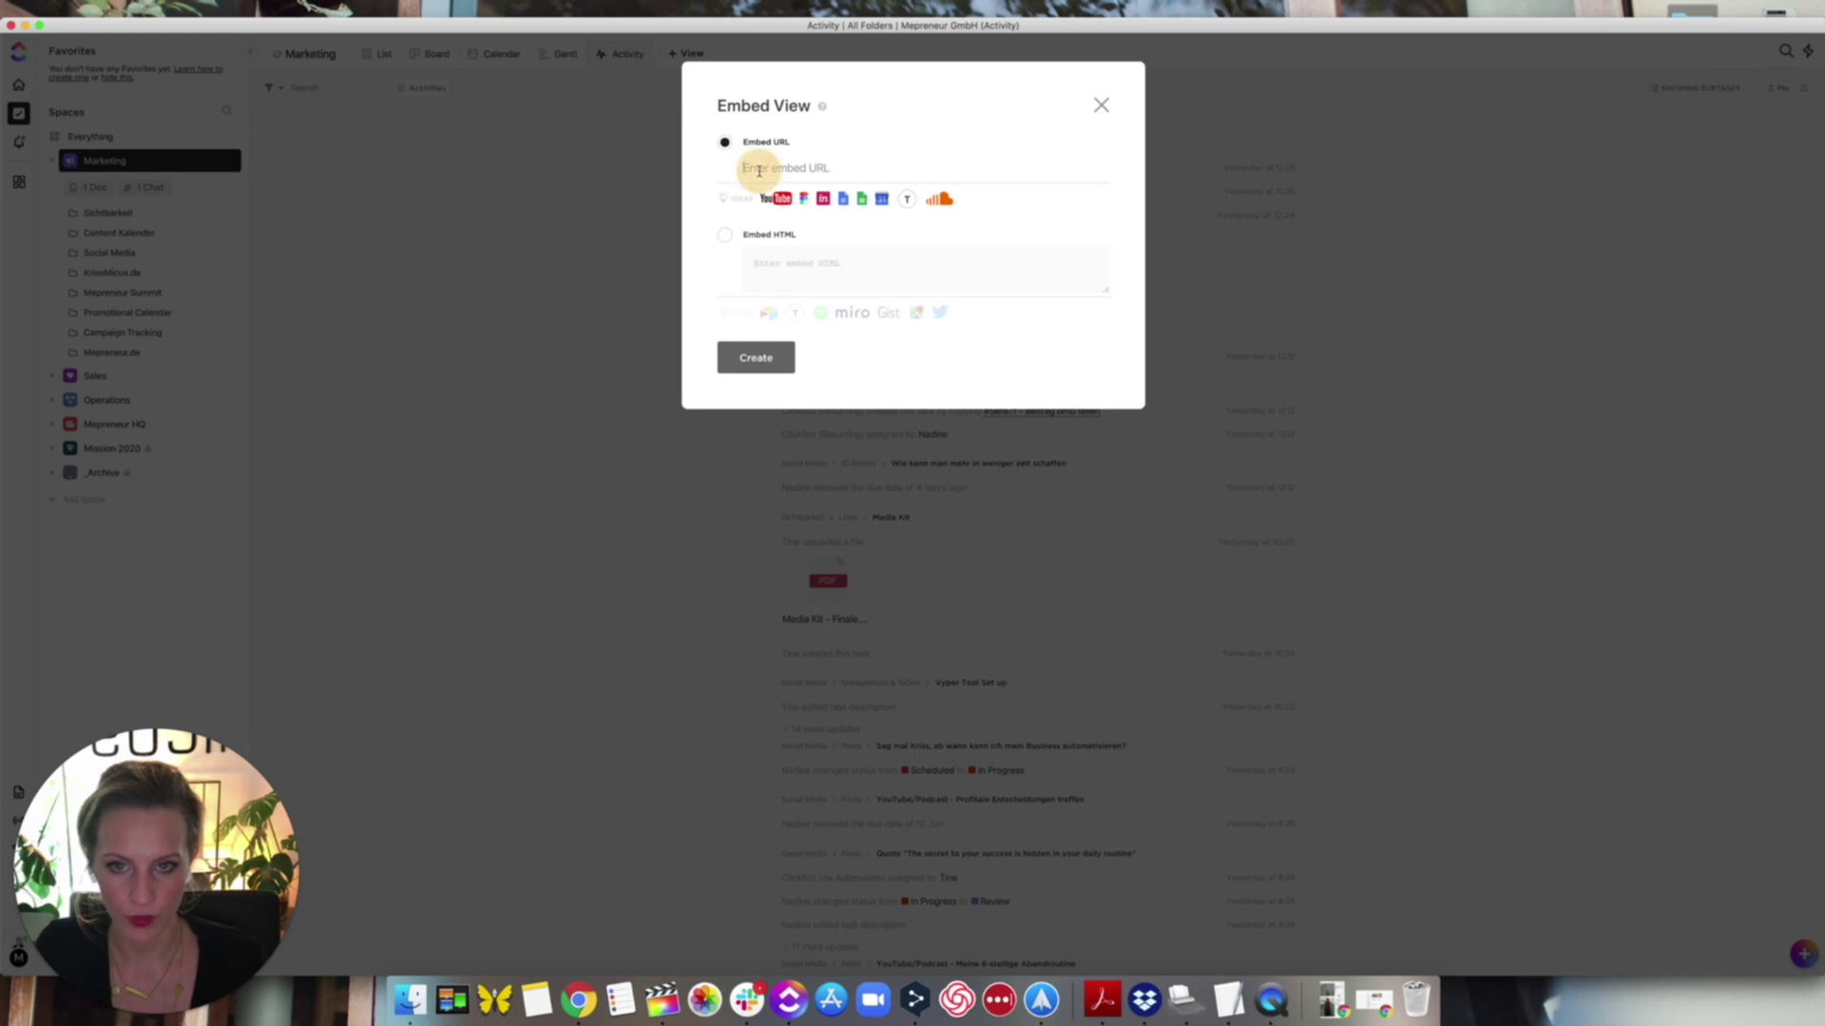
click(724, 235)
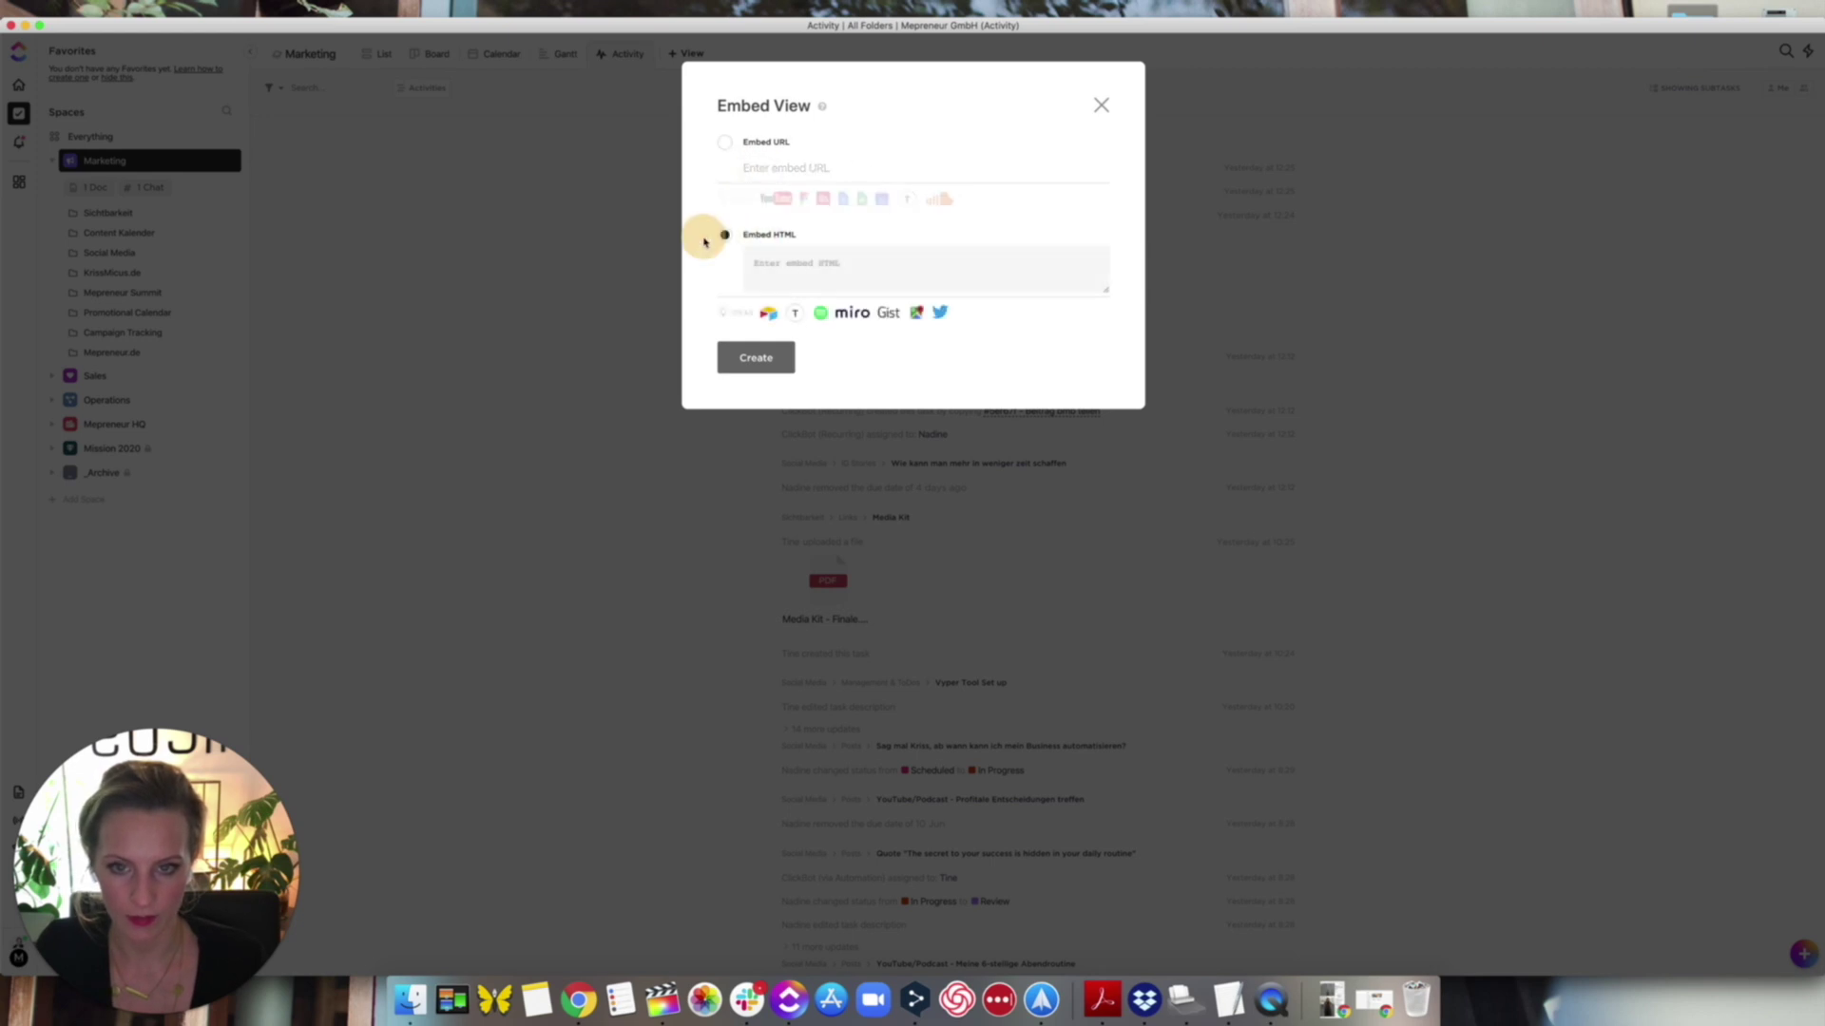
click(727, 143)
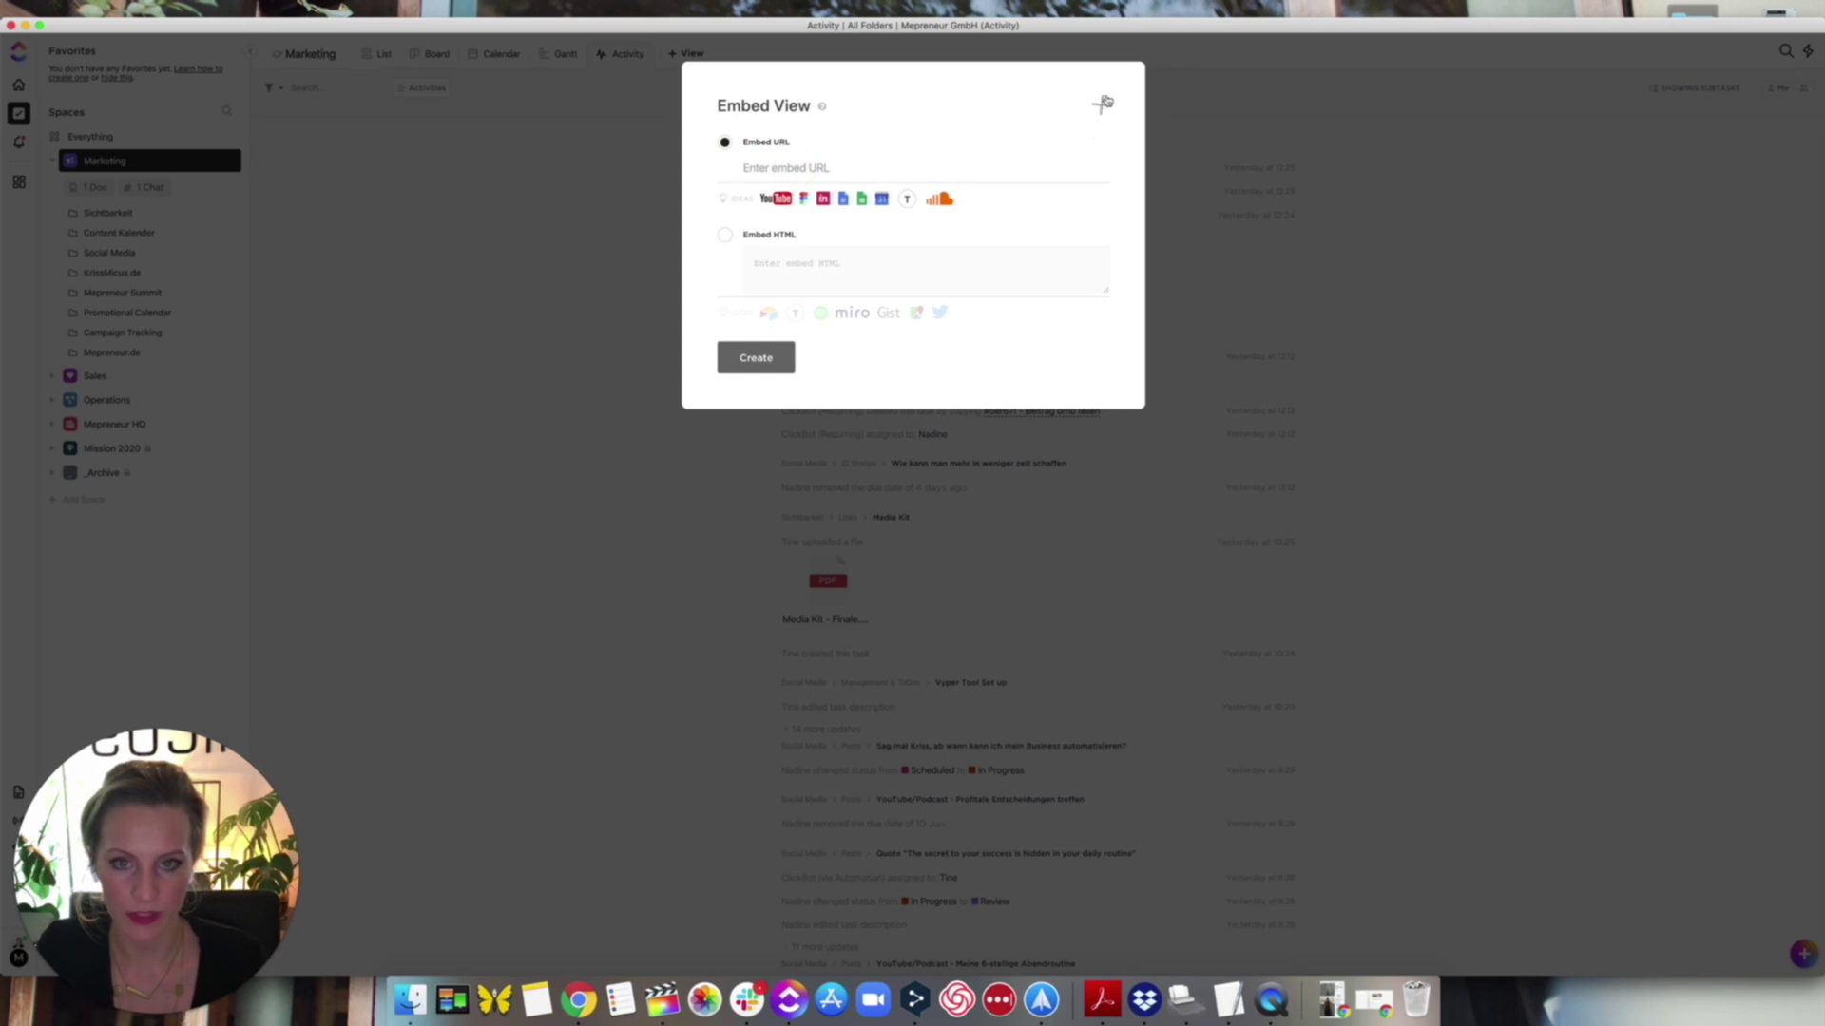
click(772, 149)
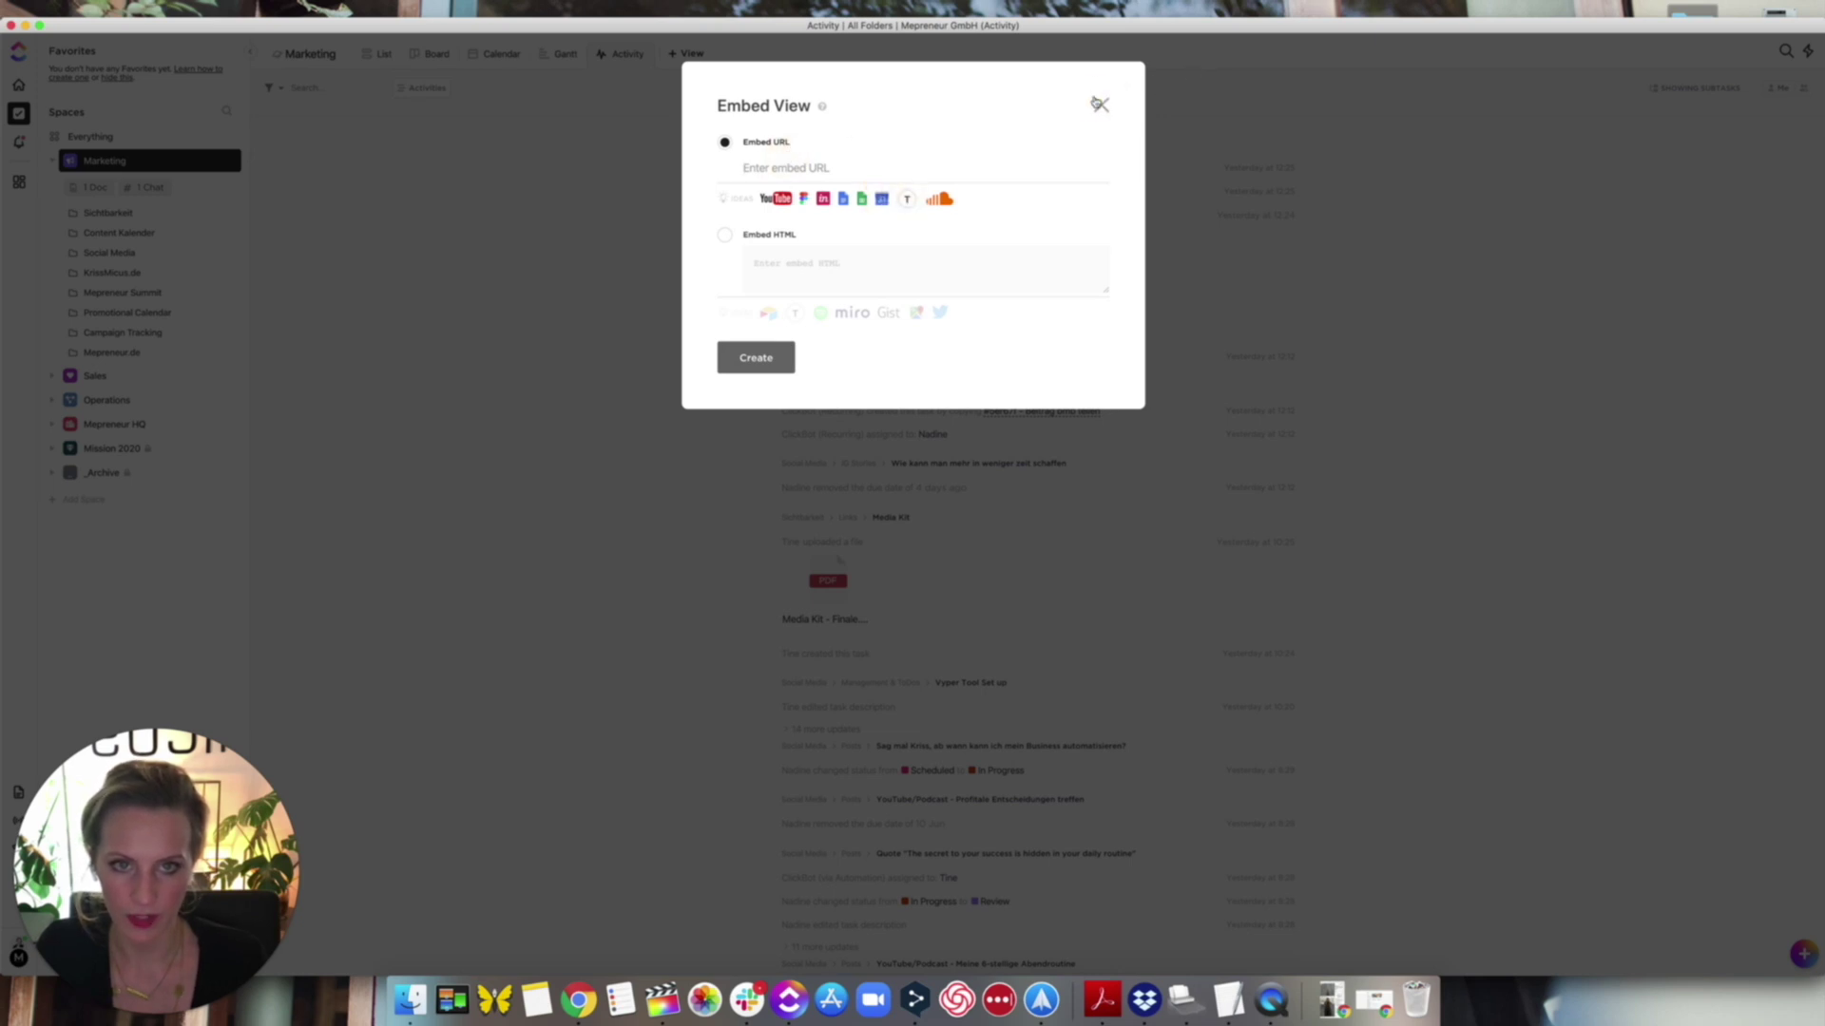
click(1097, 104)
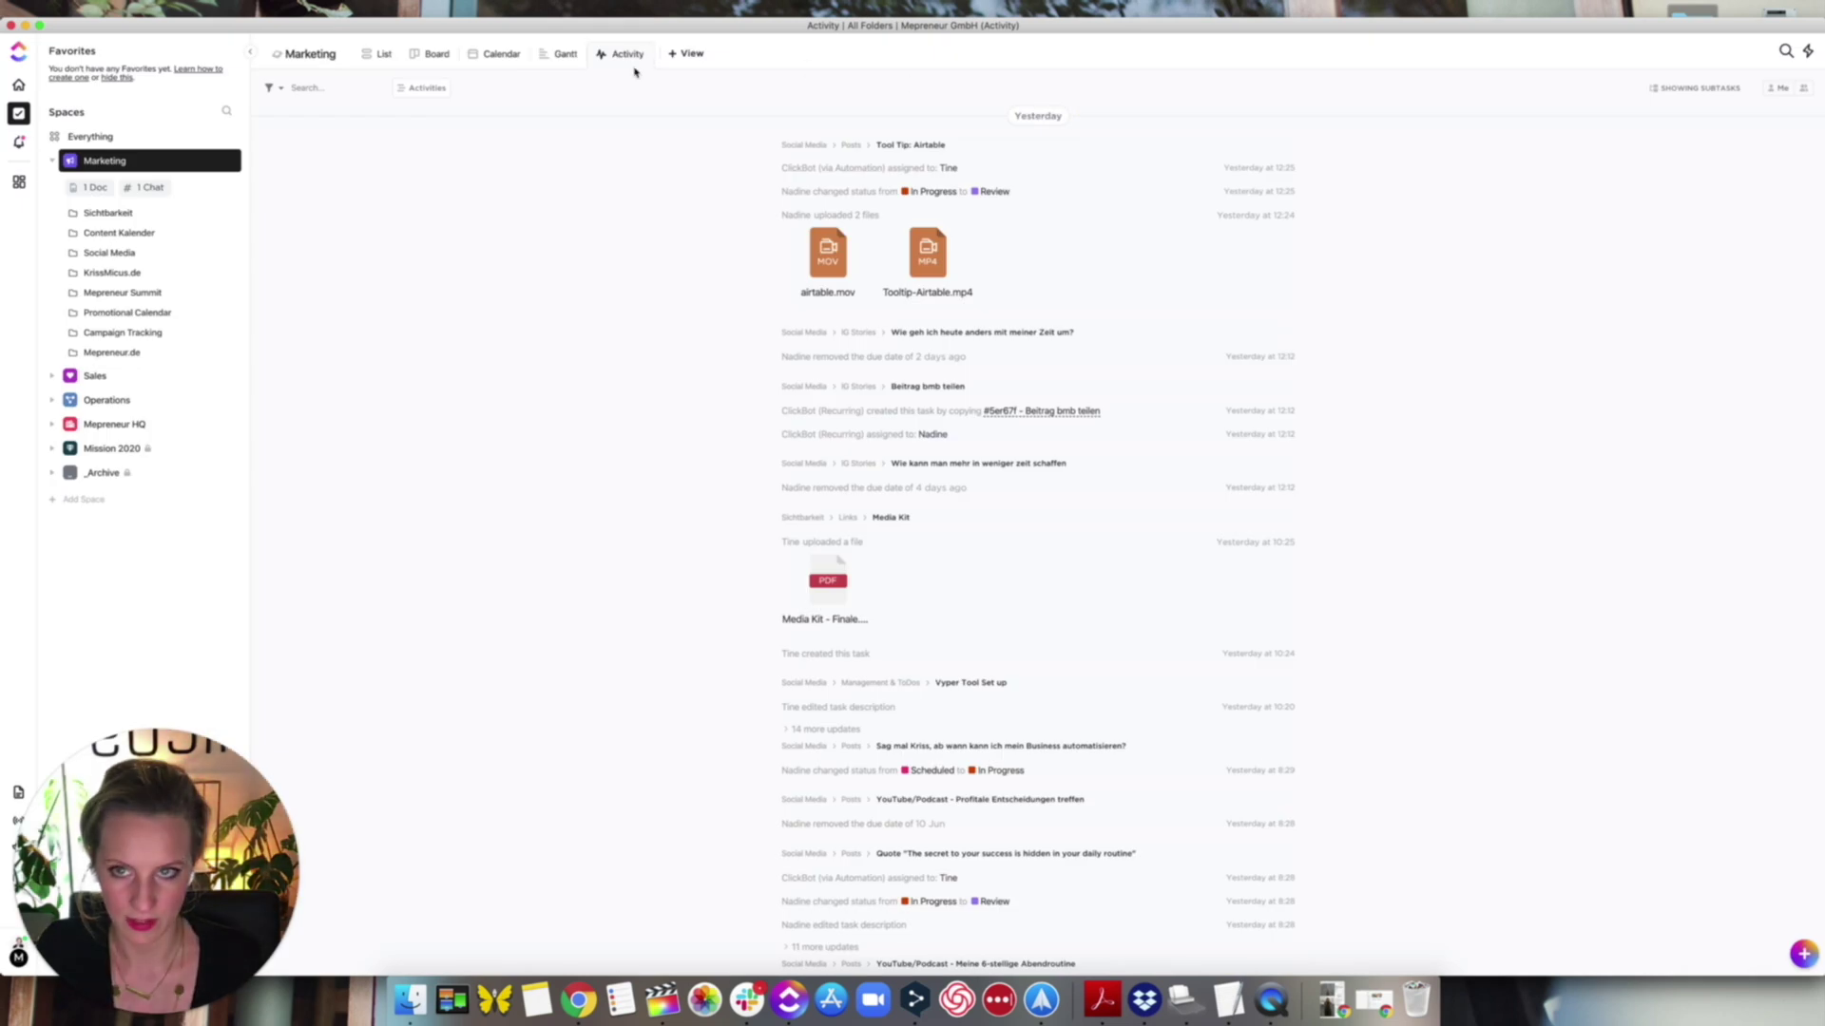
- Add a Form view to the Marketing space
click(701, 54)
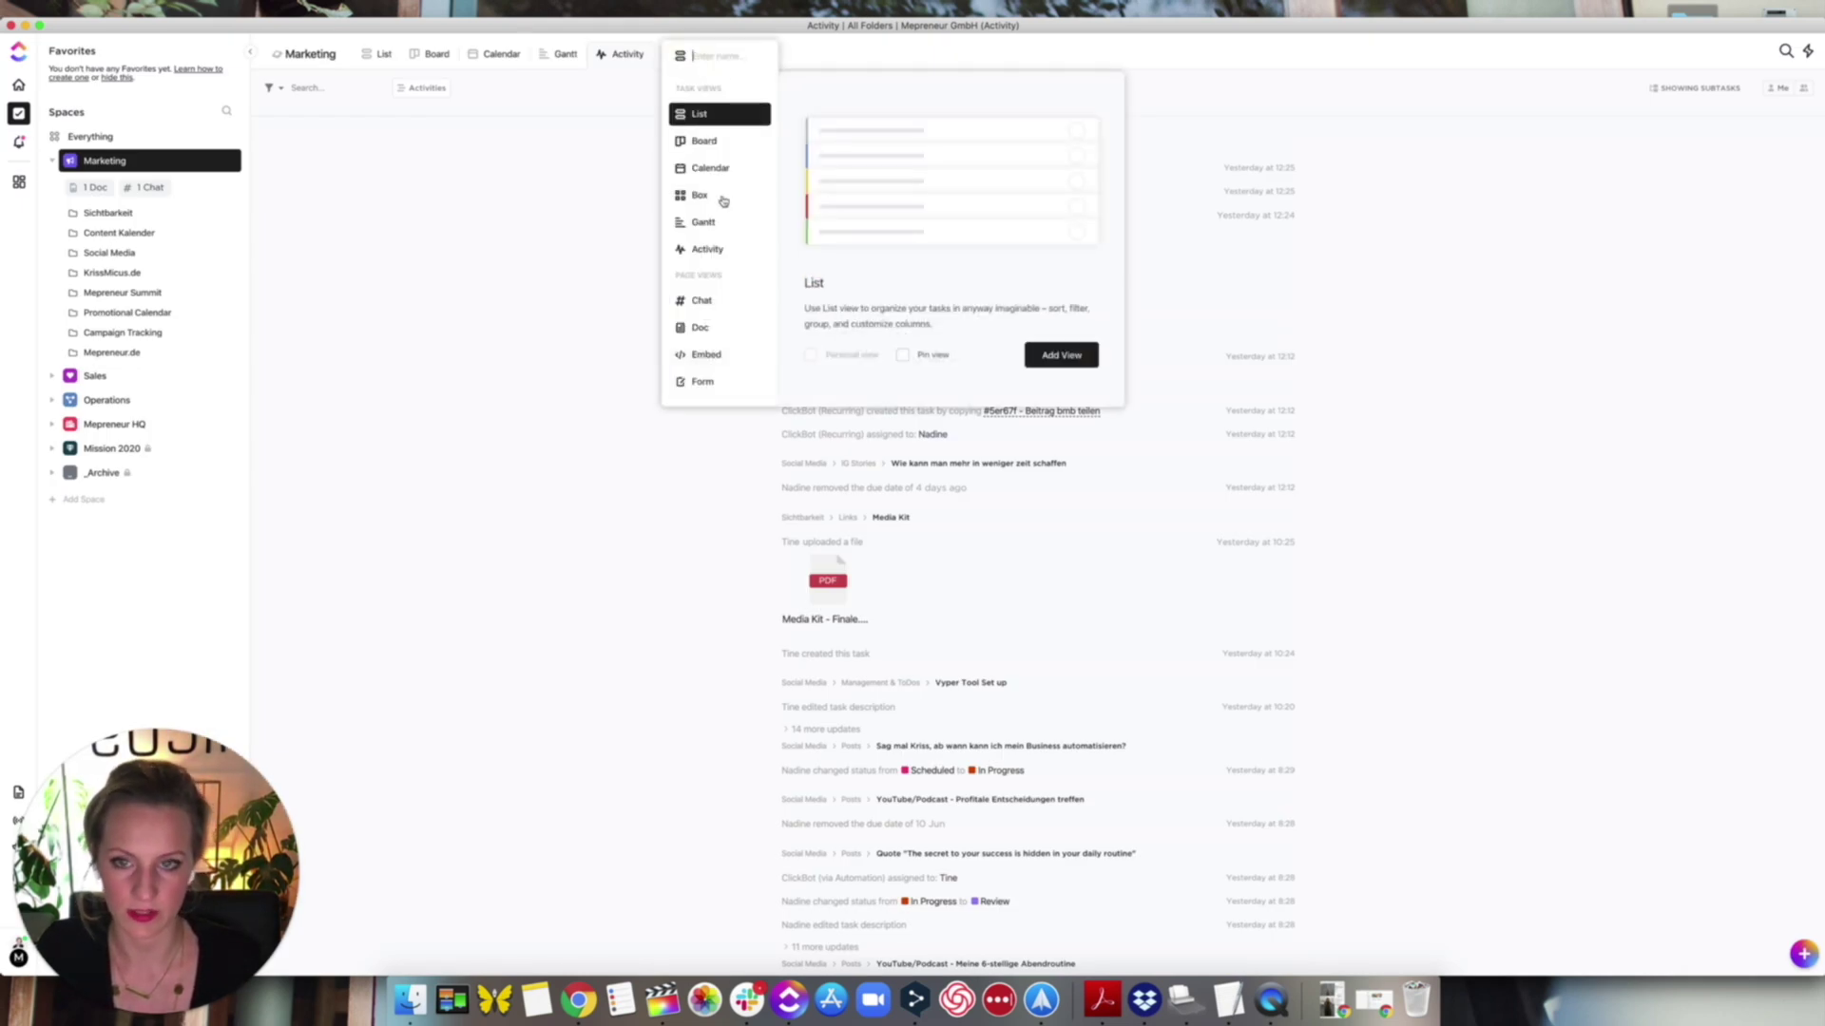
click(702, 380)
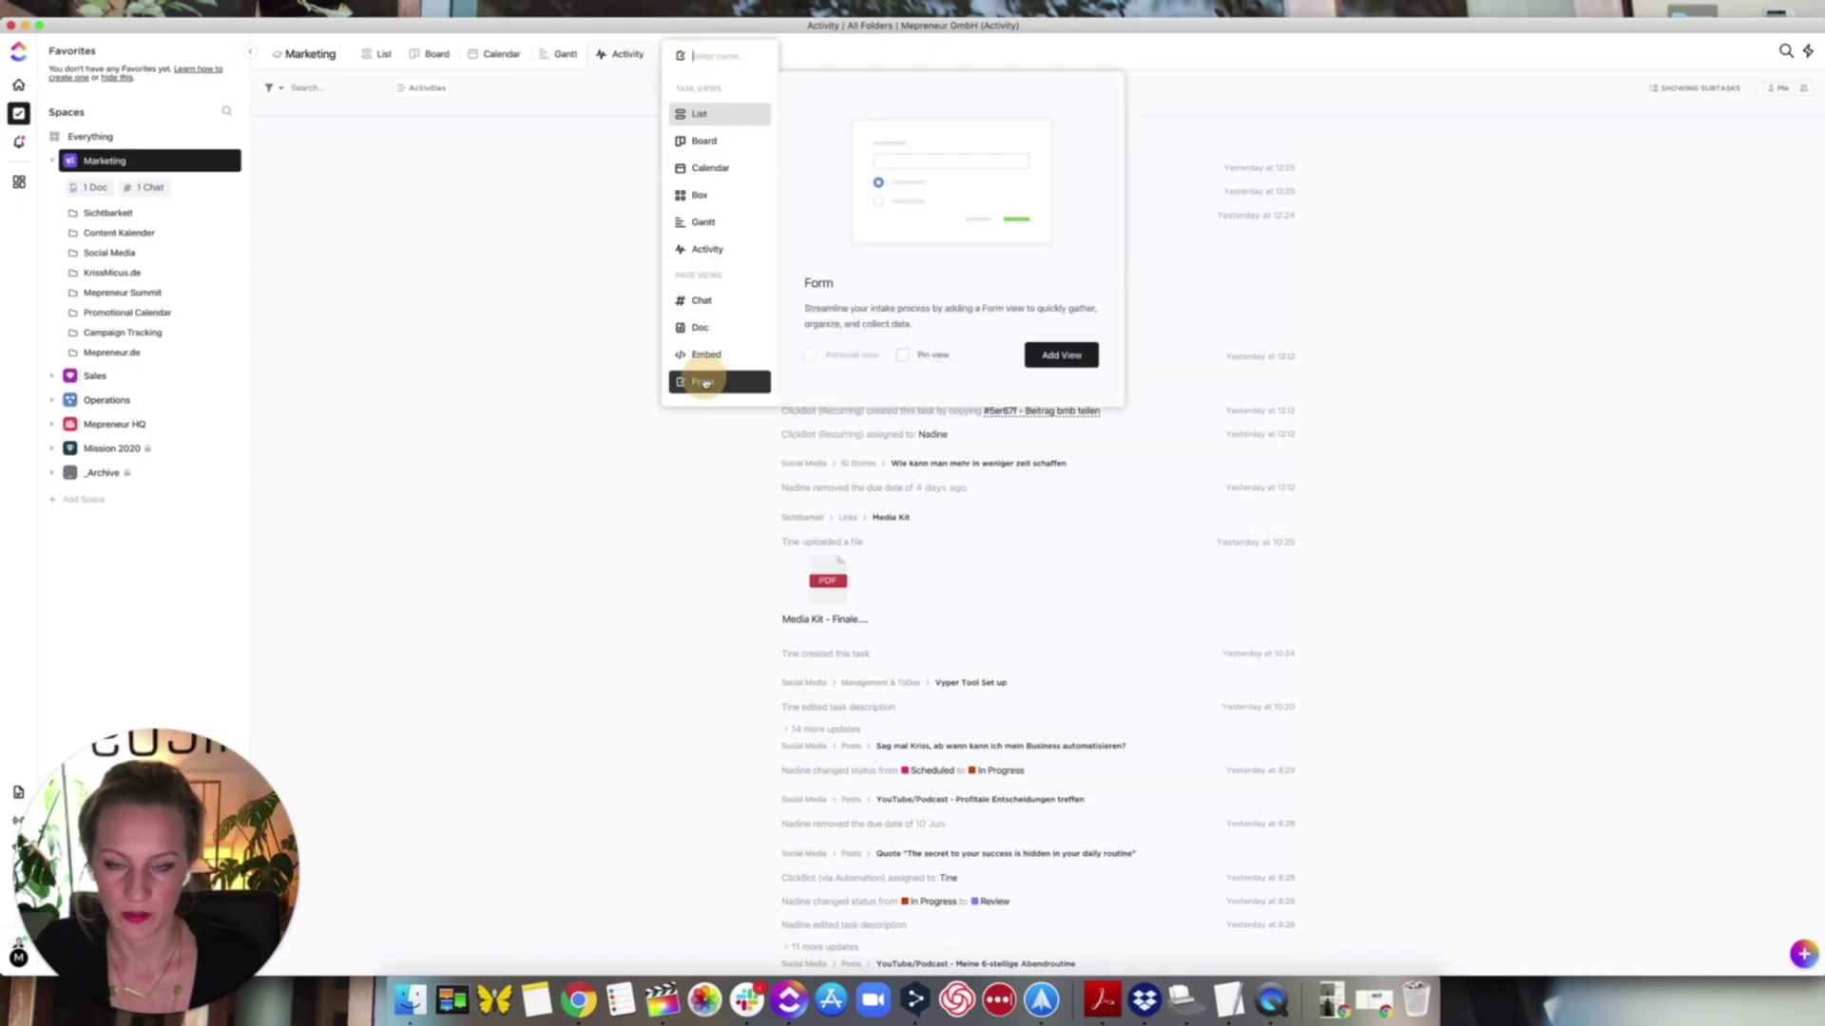
click(1062, 354)
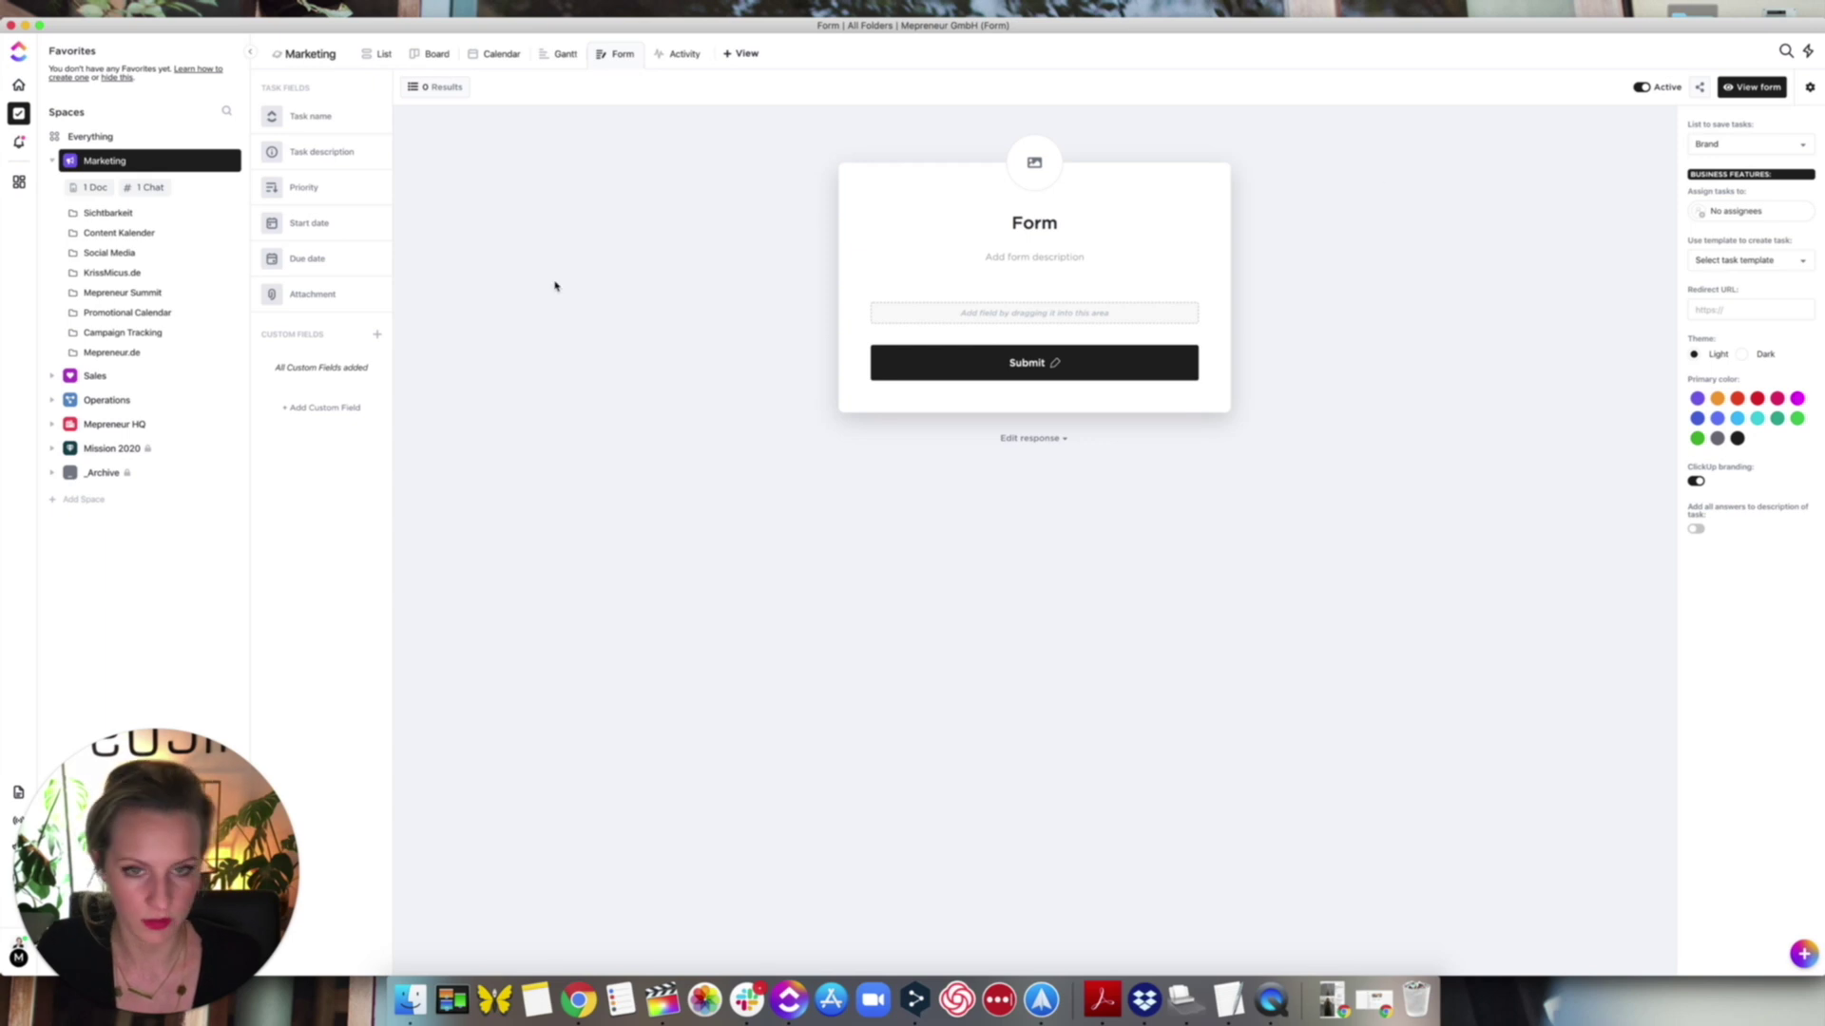
- Add the Task name, Priority, Attachment and Due date fields to the form
drag(310, 111, 960, 345)
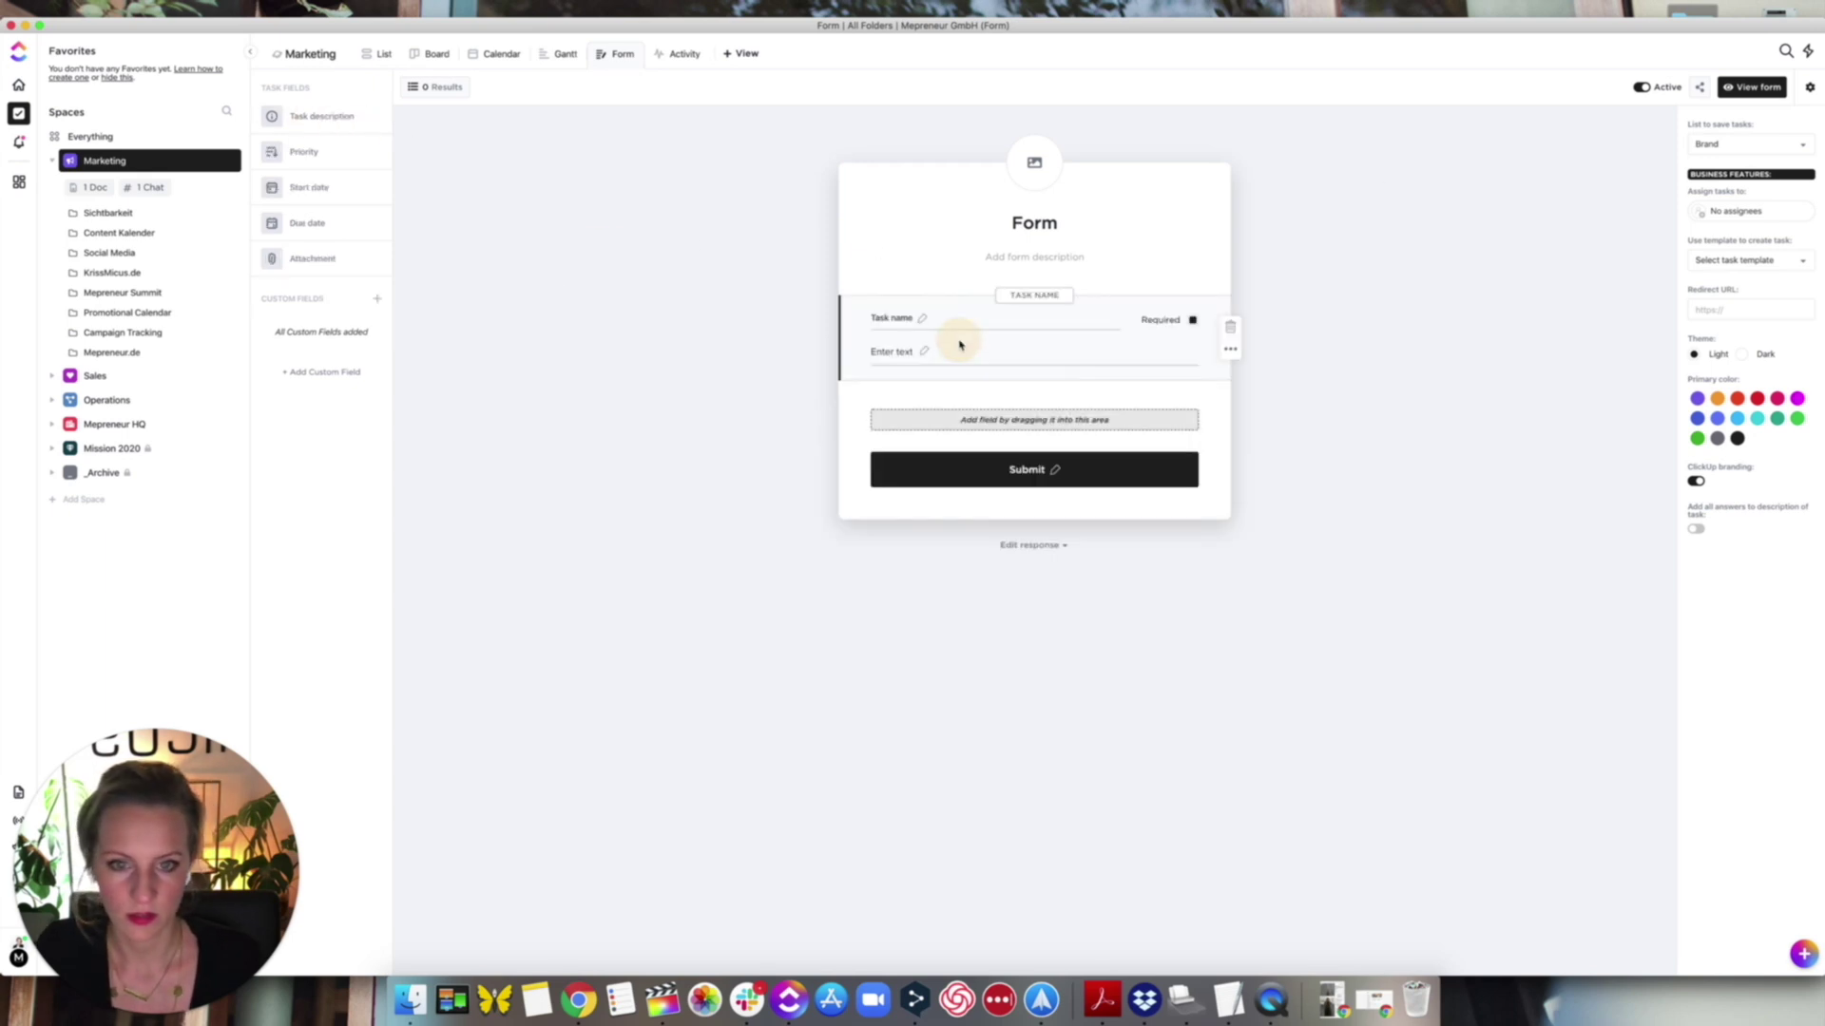
drag(305, 152, 1083, 459)
drag(309, 187, 955, 531)
drag(309, 187, 946, 597)
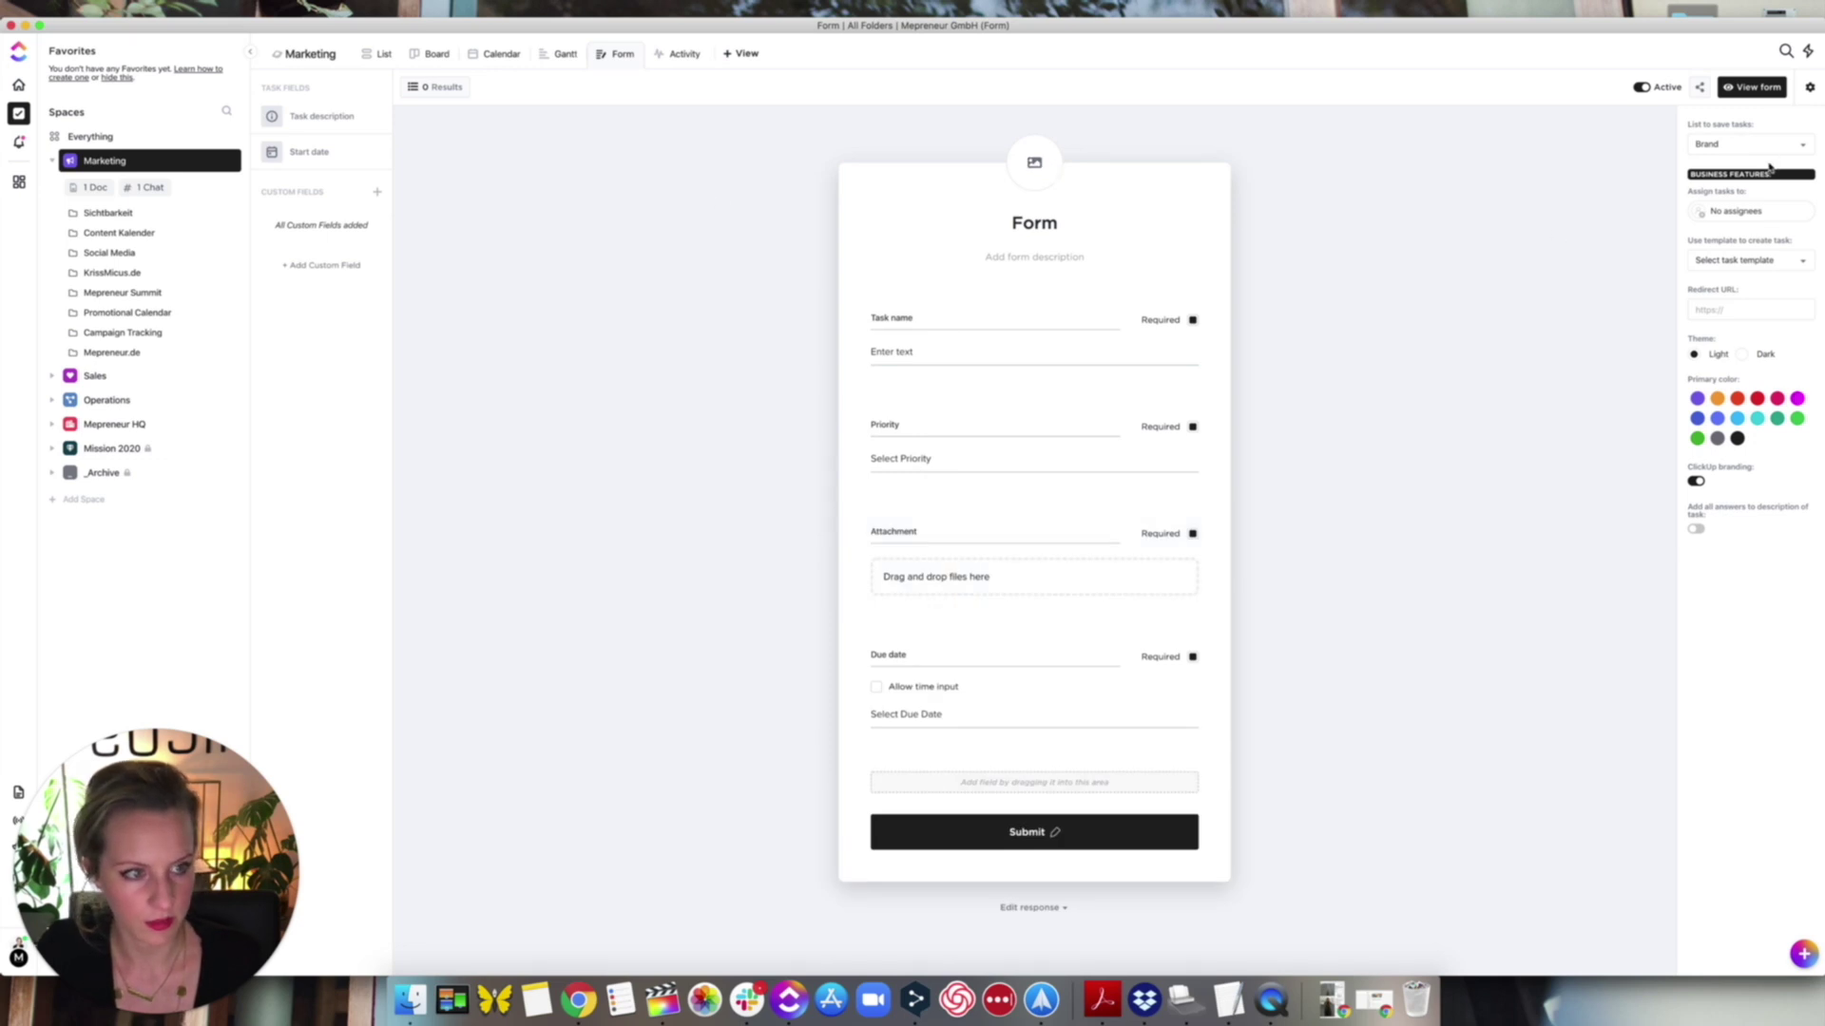
- Examine the form's template, branding and response options, and open the live form in the browser before minimising its window
mouse_move(1760, 263)
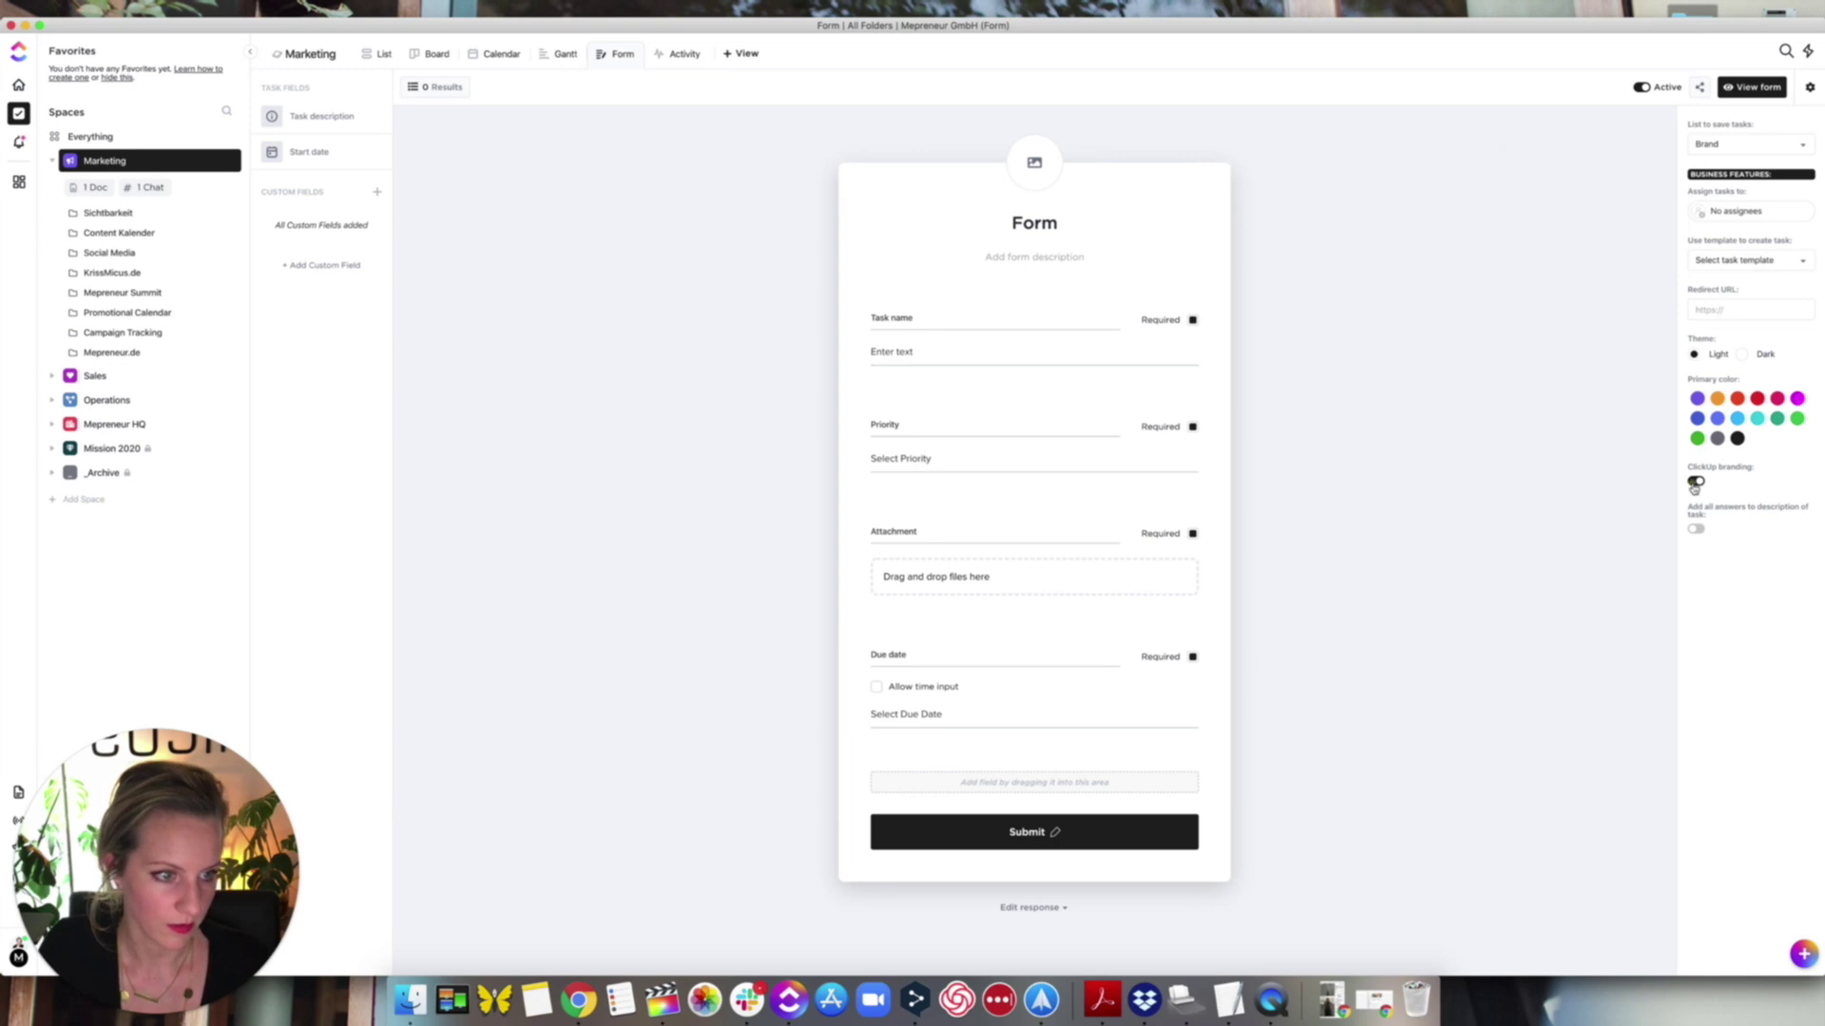
mouse_move(1694, 487)
click(1437, 356)
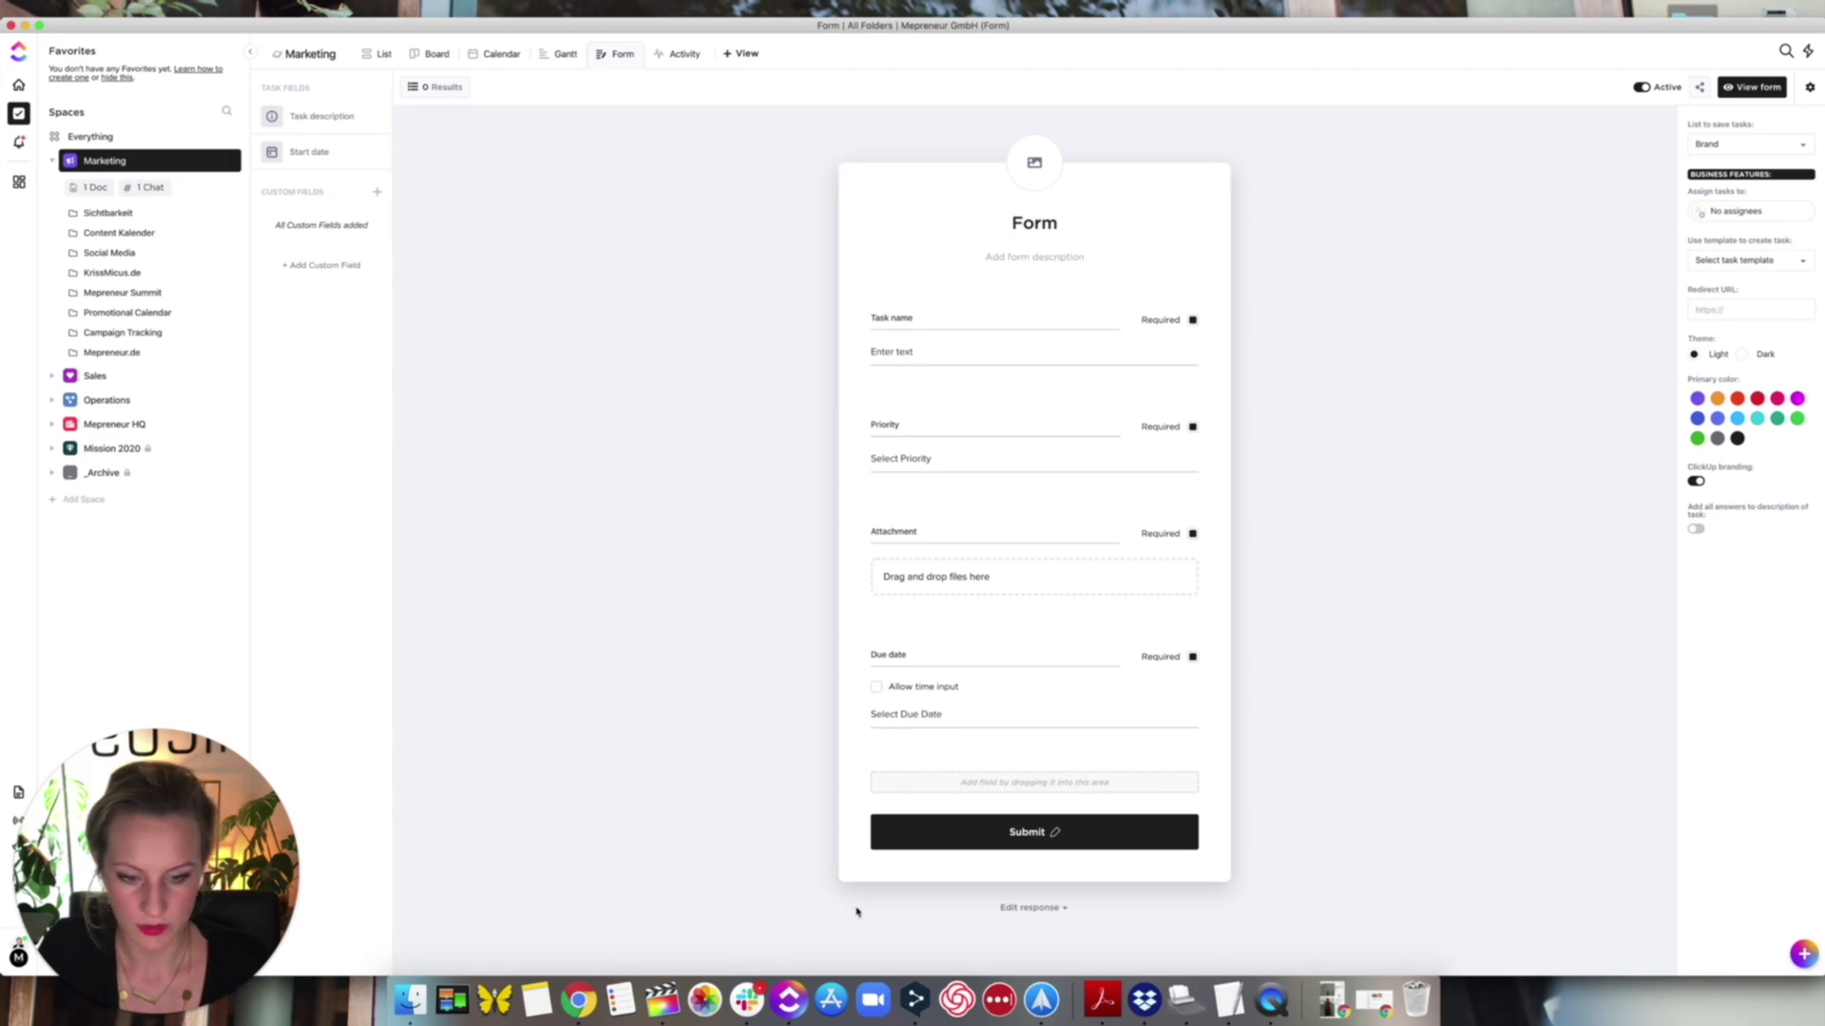
mouse_move(1015, 910)
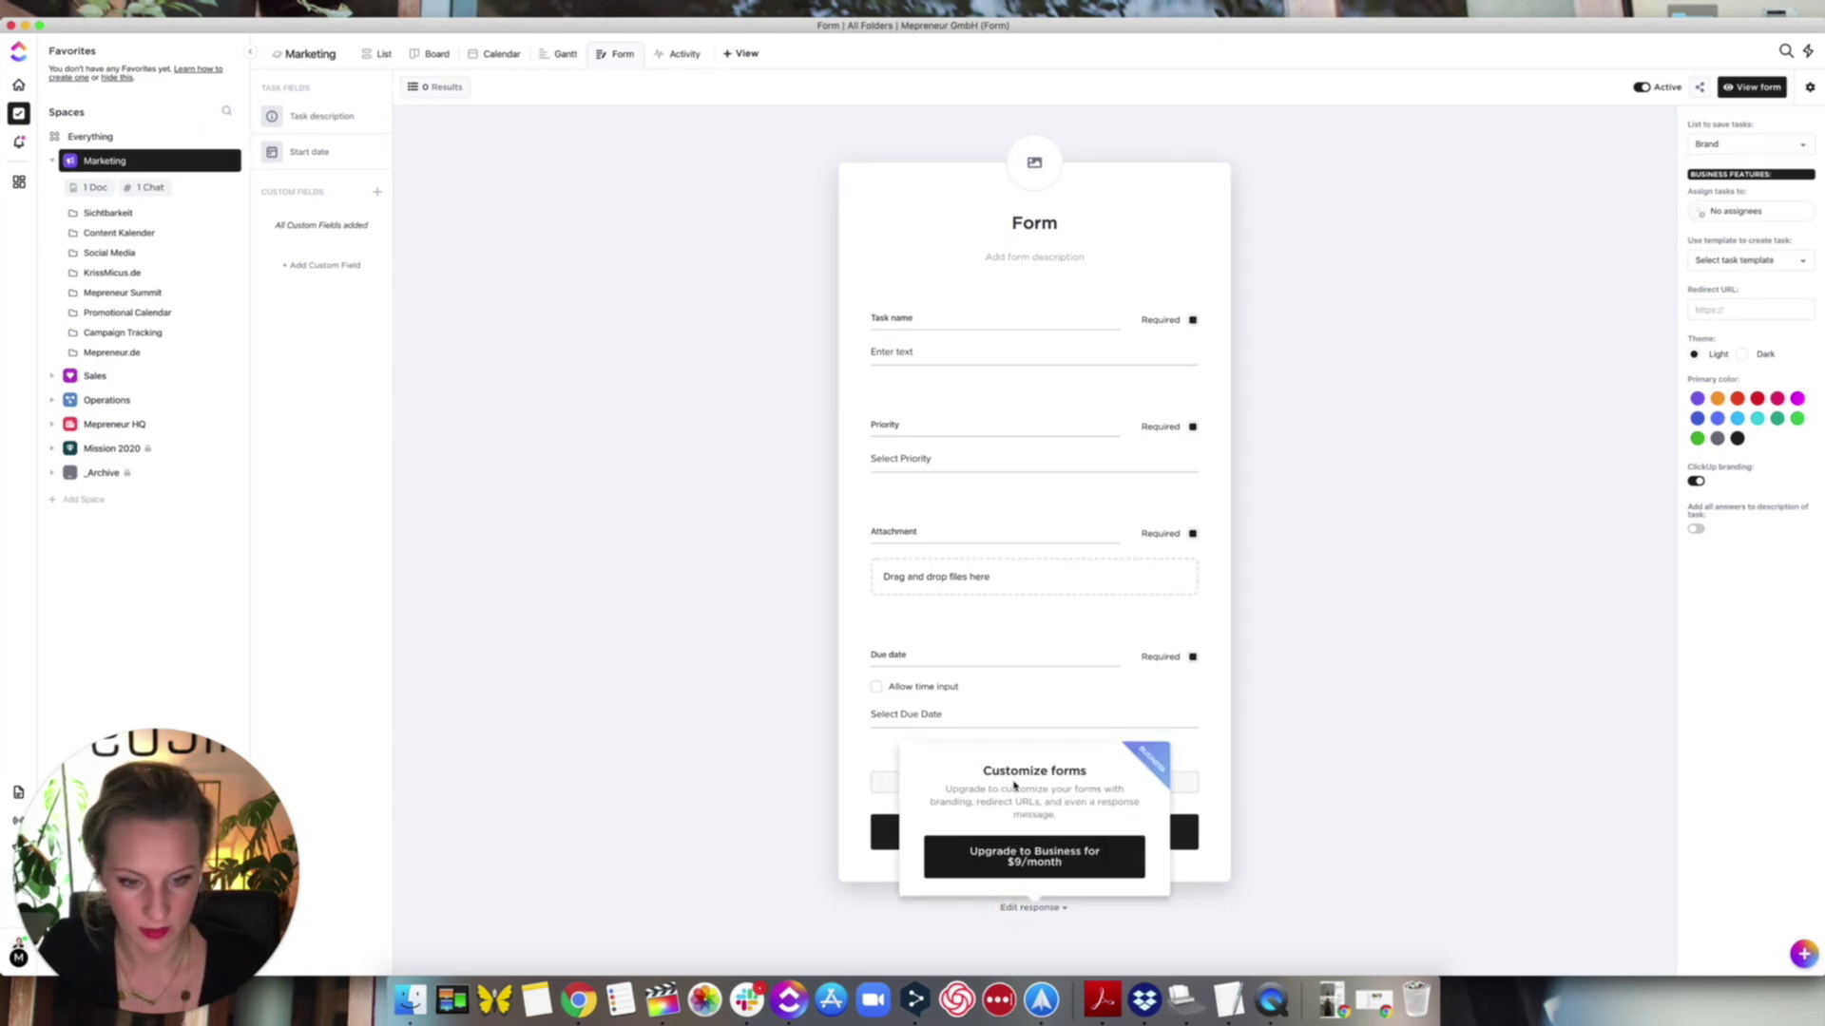
click(1530, 564)
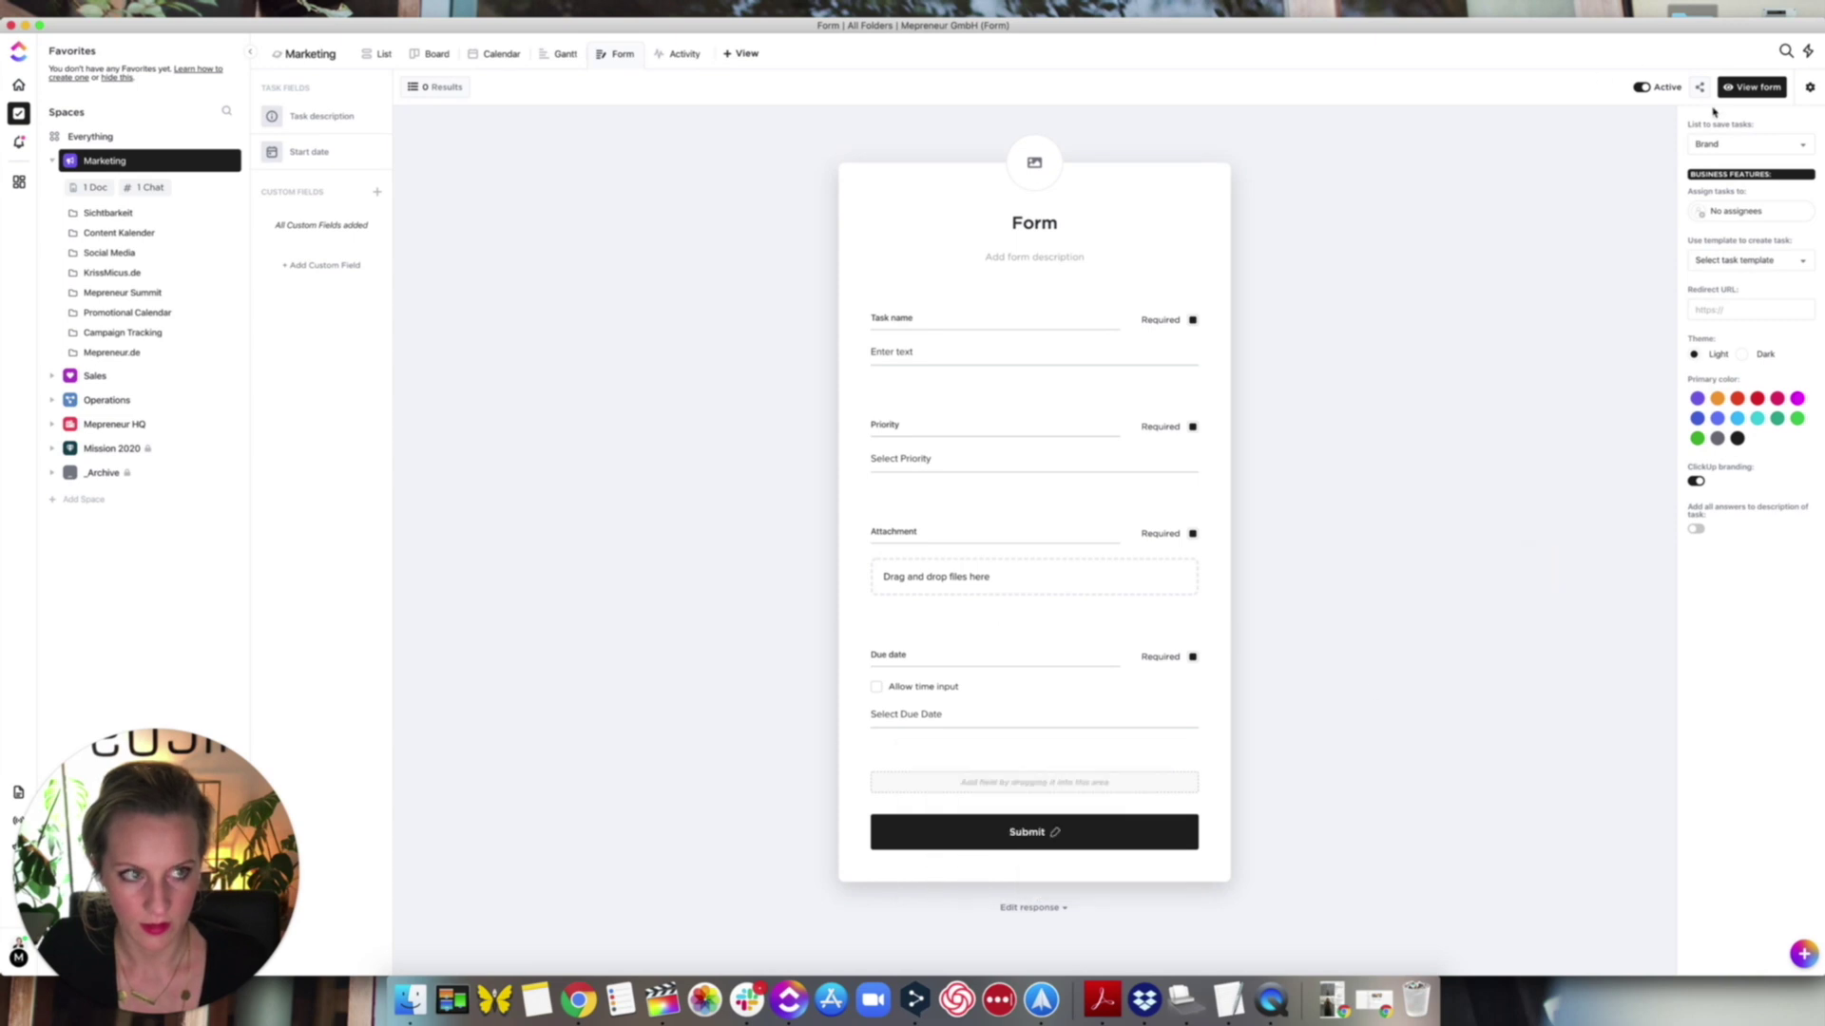
click(1766, 89)
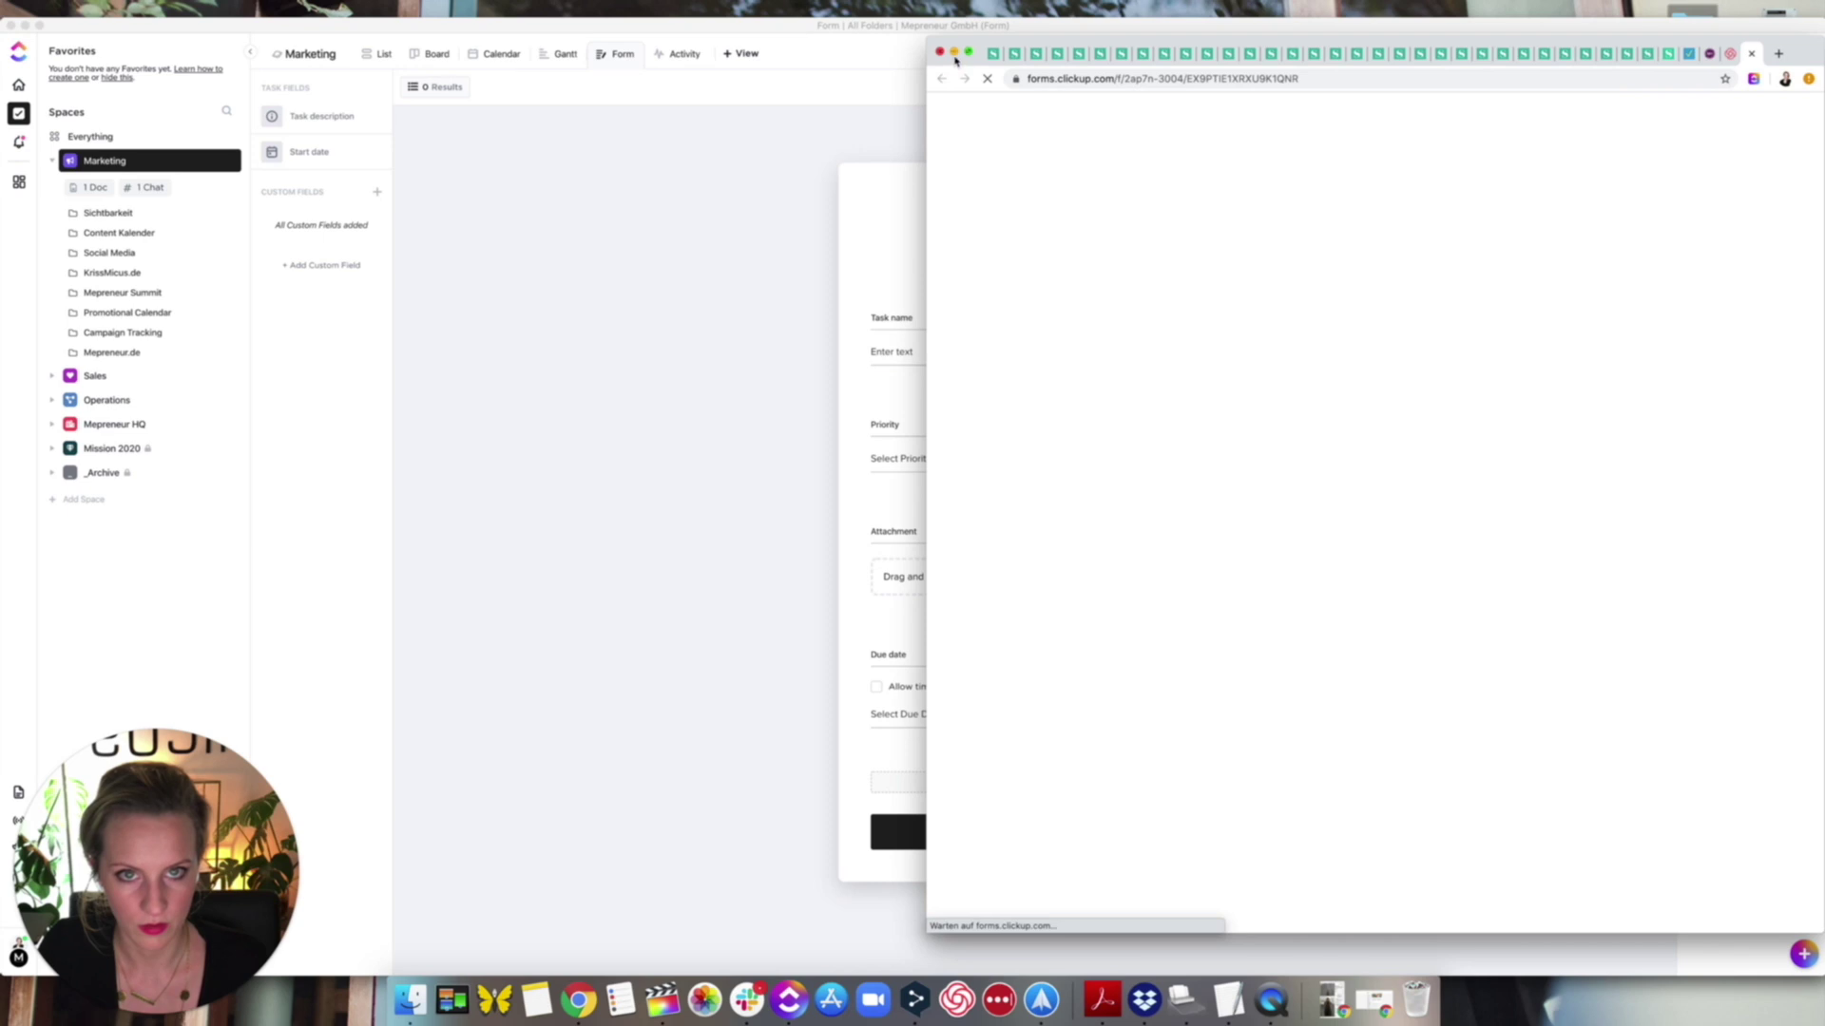
click(955, 54)
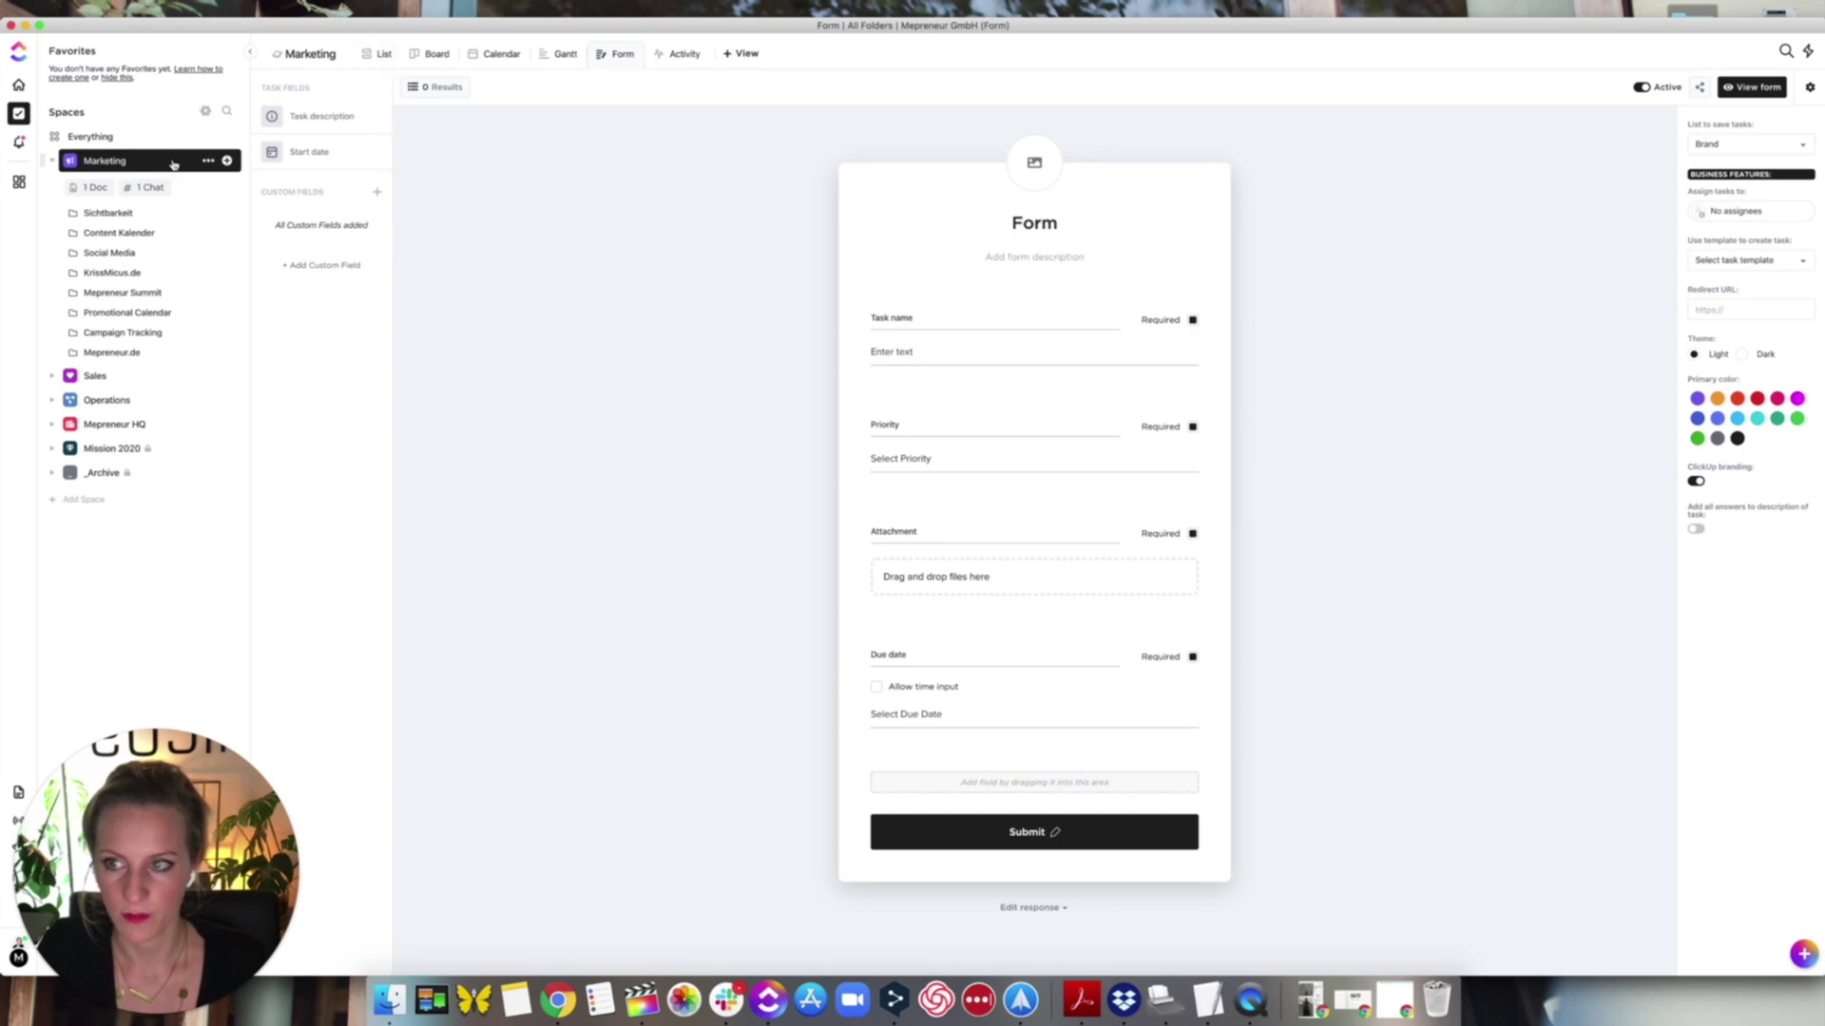
- Add a new Chat view to the Marketing space
click(739, 53)
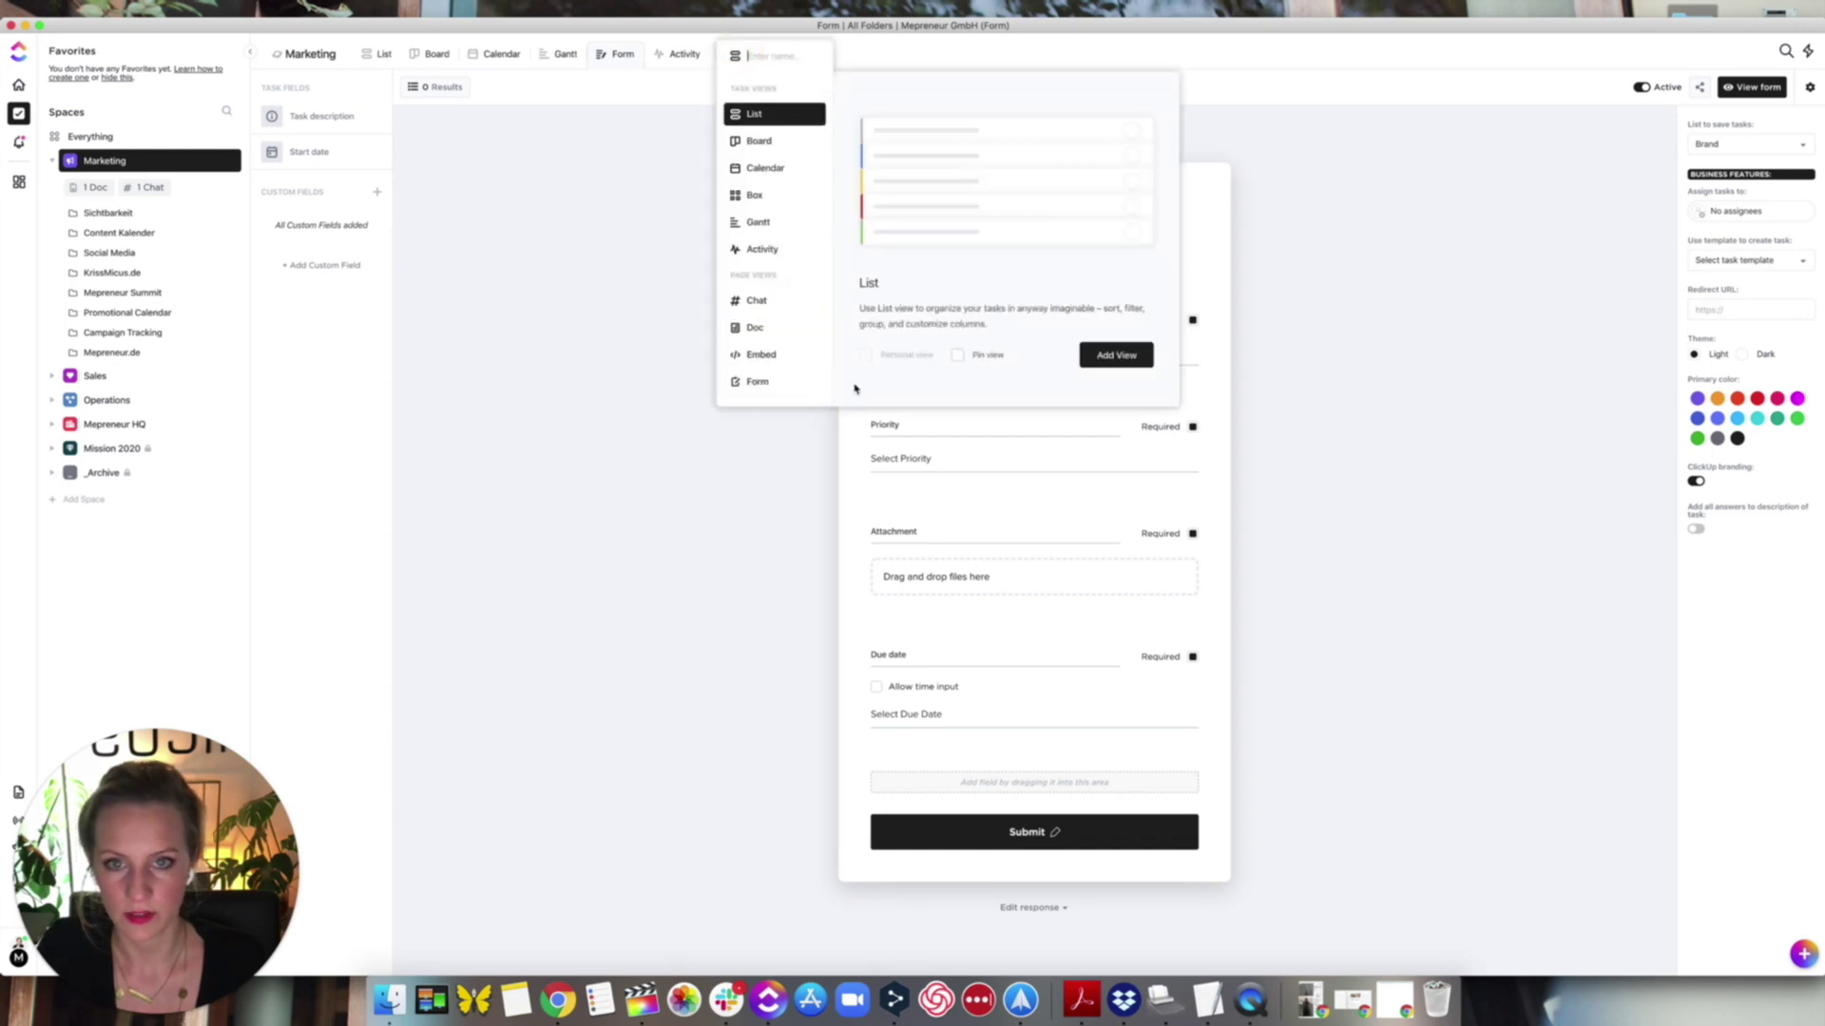
click(758, 221)
click(754, 193)
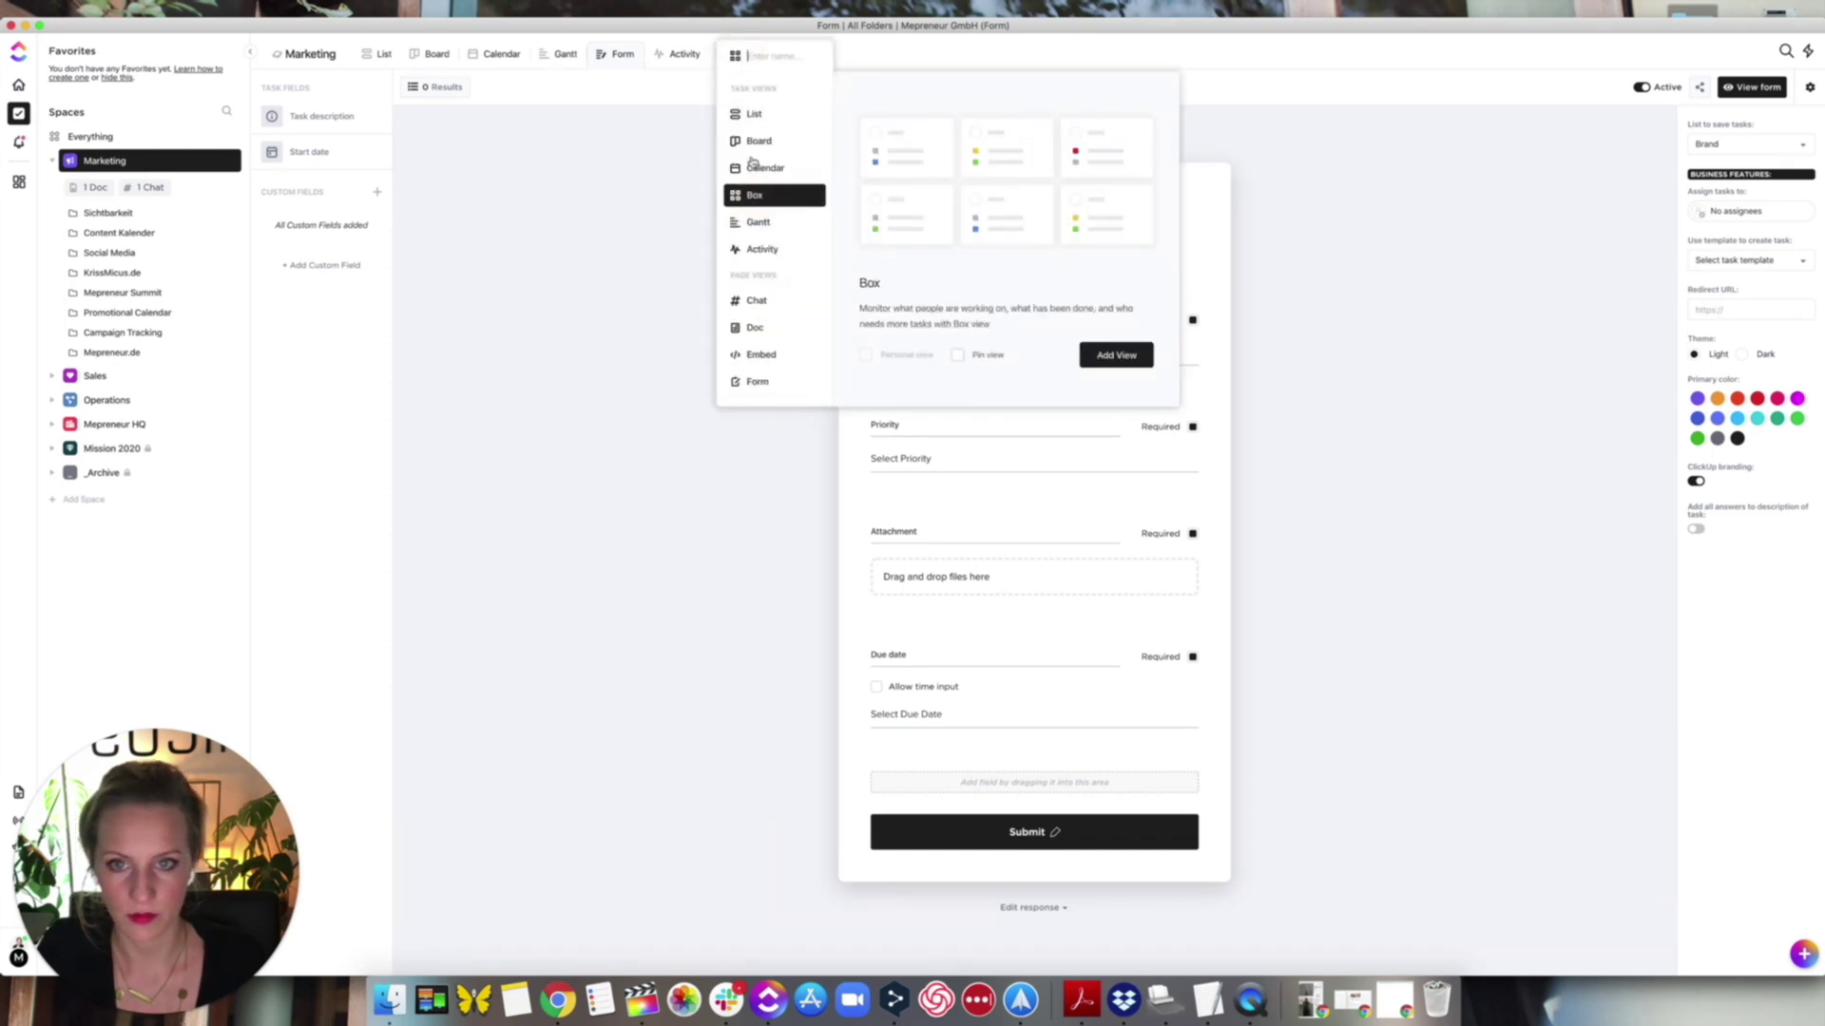
click(757, 301)
click(1121, 359)
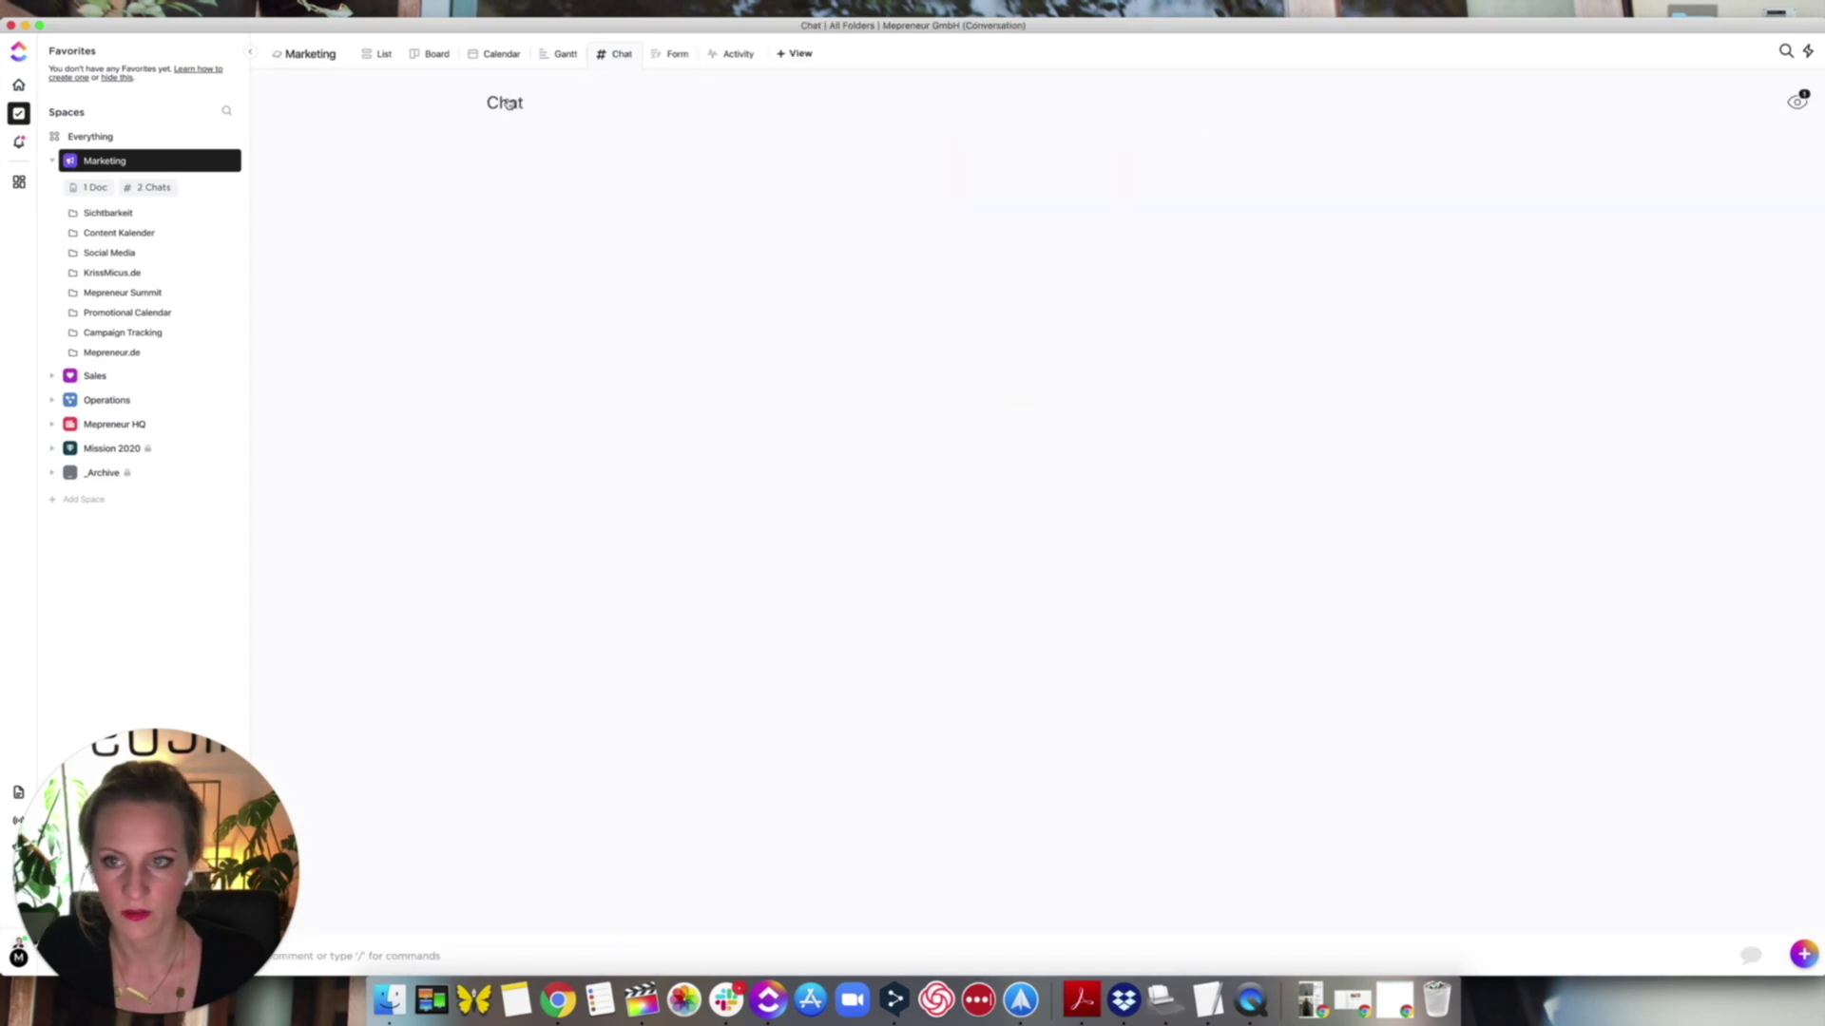
- Post the chat comment "Wollen wir nicht die Forms in Clickup nutzen? Vielleicht für unsere Partnerbewerbungen oder die Mepreneur Meetings?"
click(769, 951)
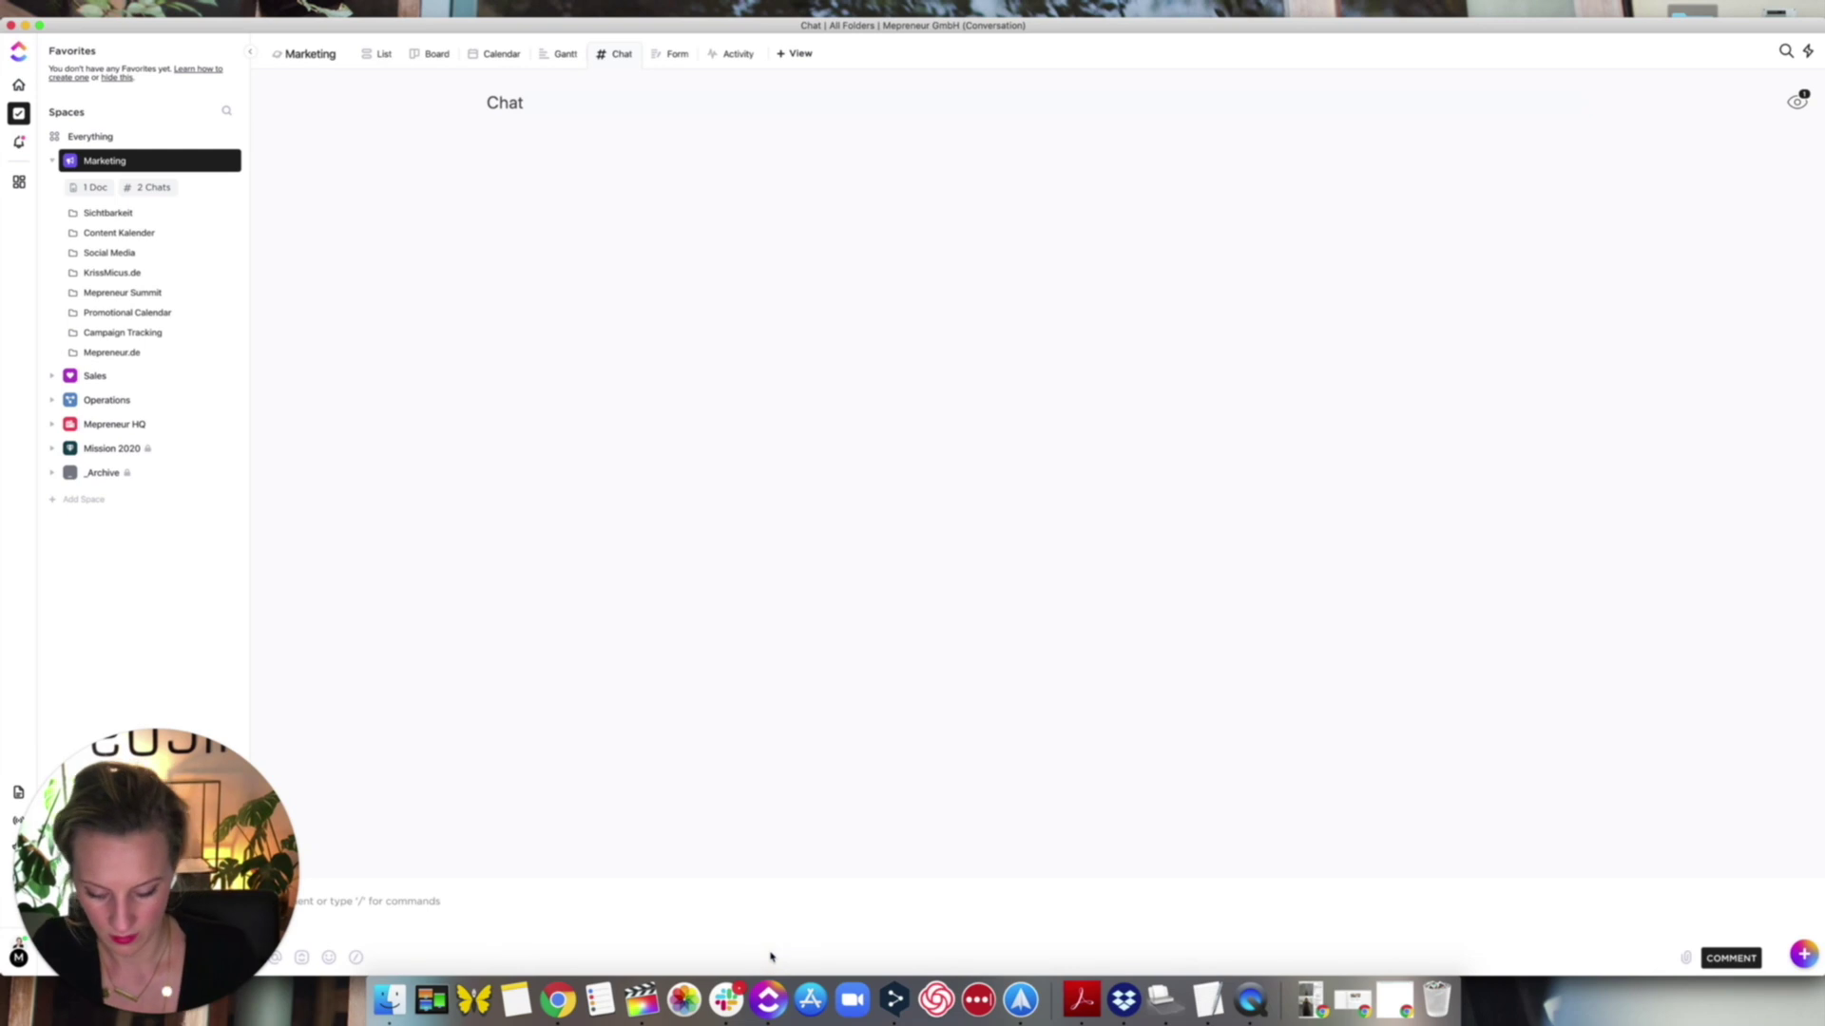
text(H)
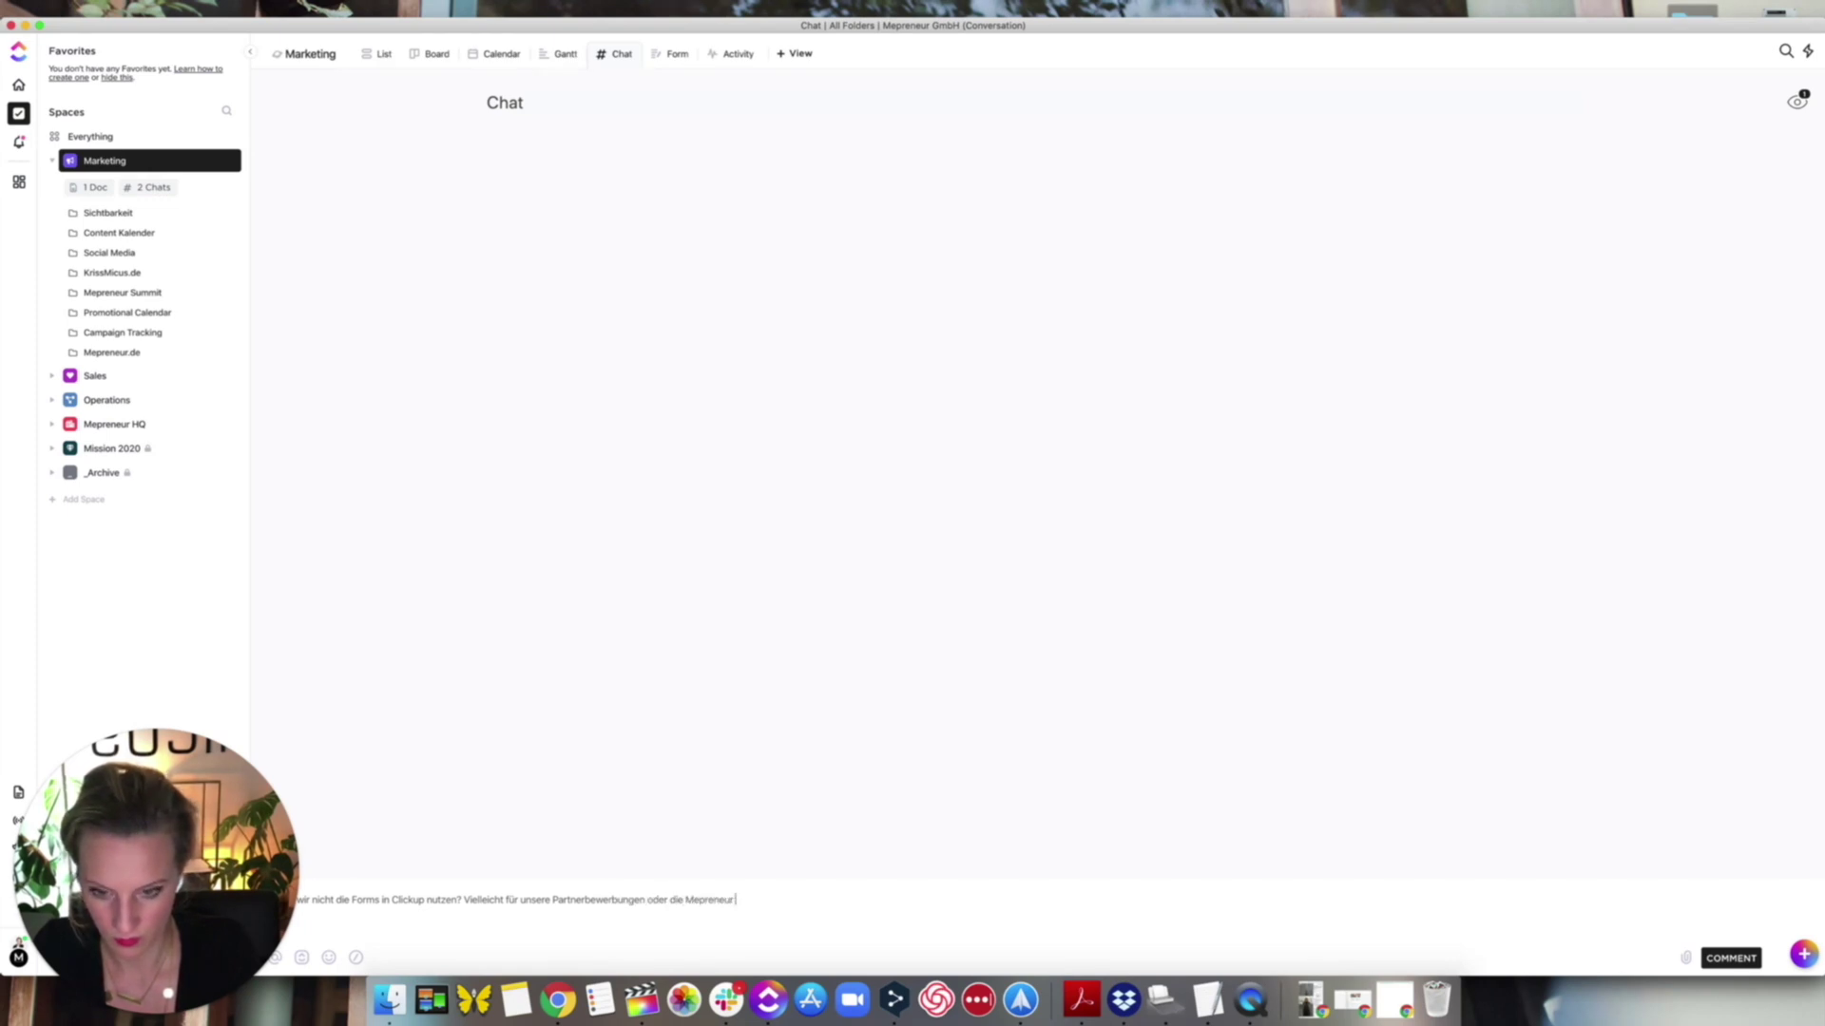
key(Return)
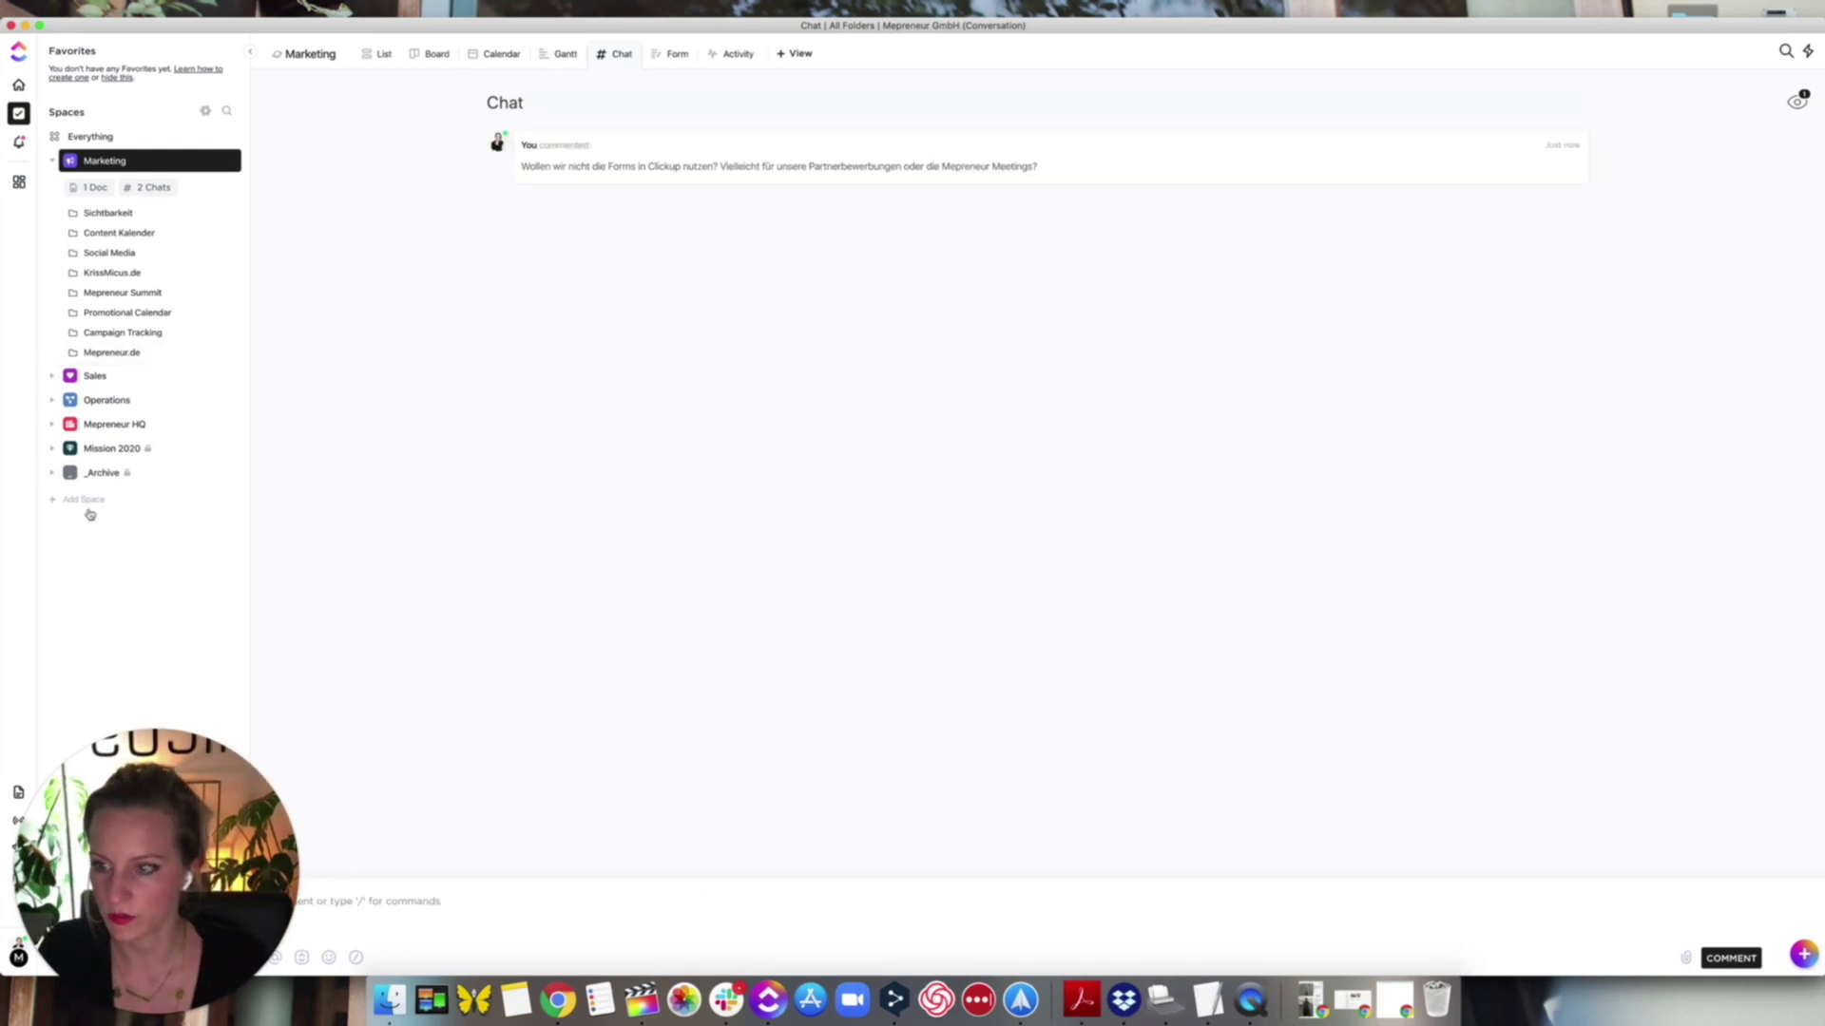
drag(154, 727, 429, 644)
mouse_move(122, 7)
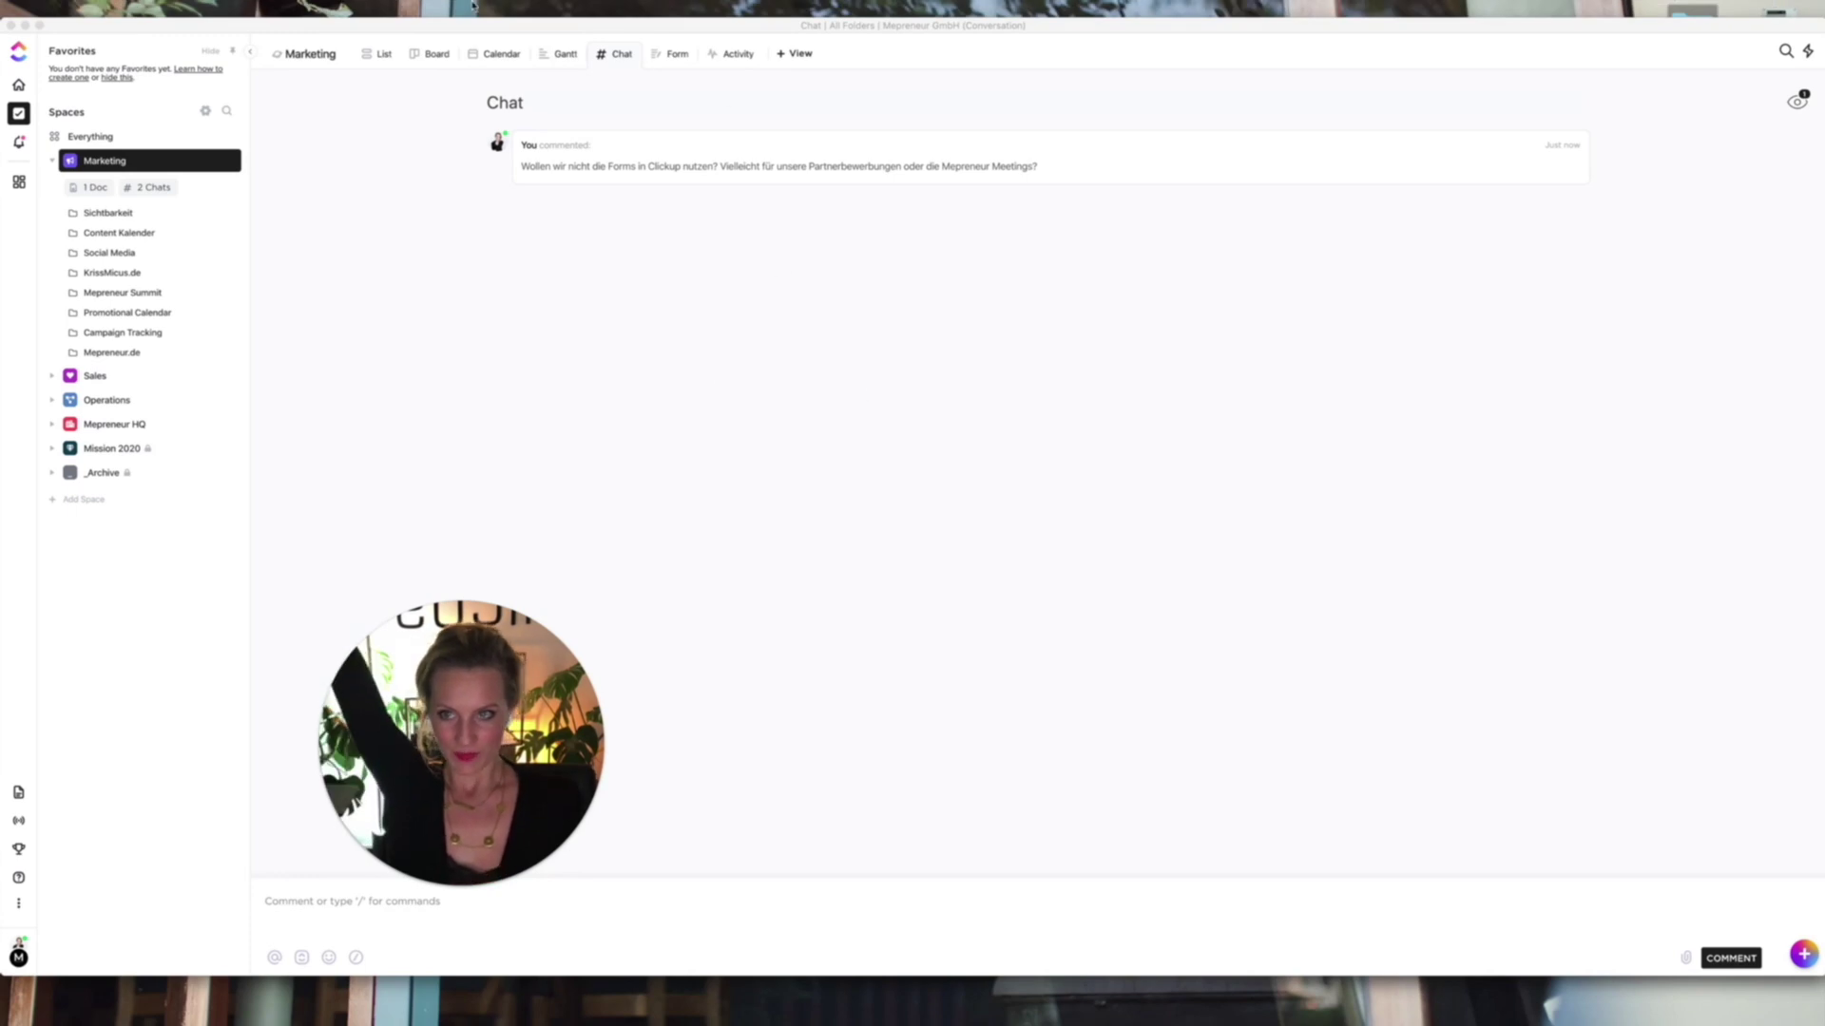
click(118, 544)
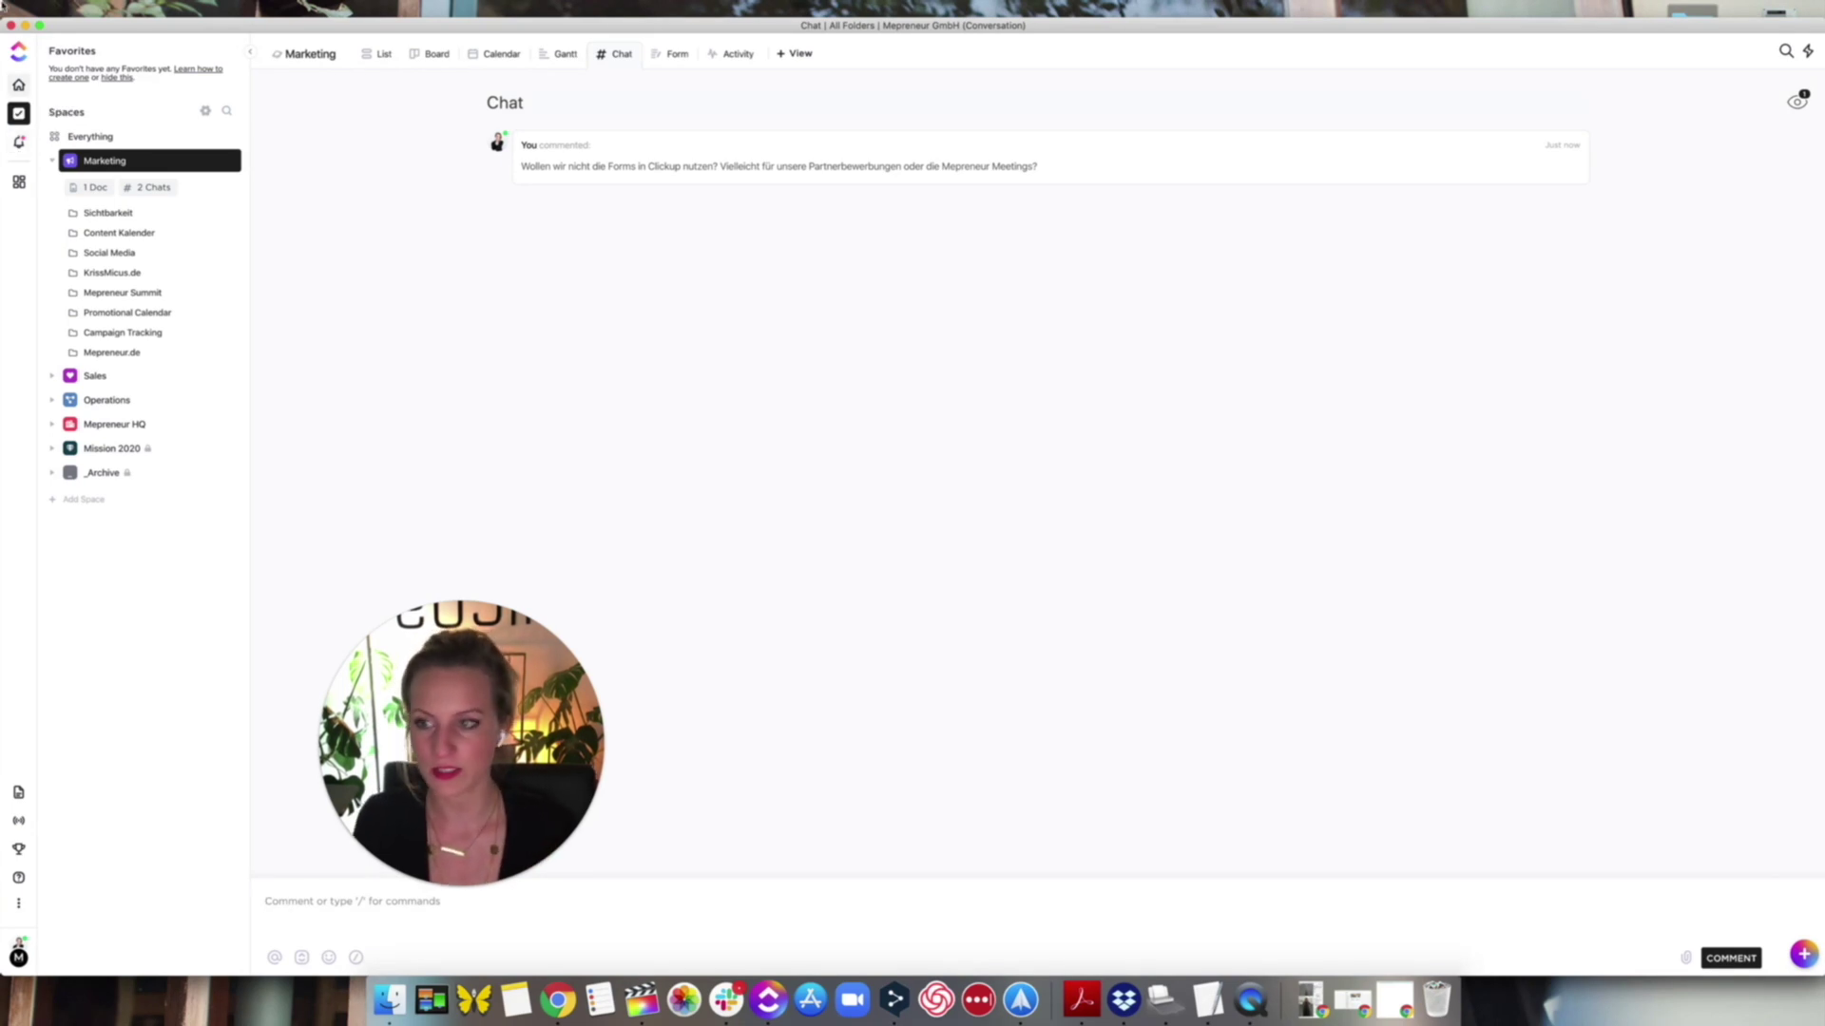
- Collapse the Marketing space's folders and start creating a new space from scratch rather than from a template
click(53, 162)
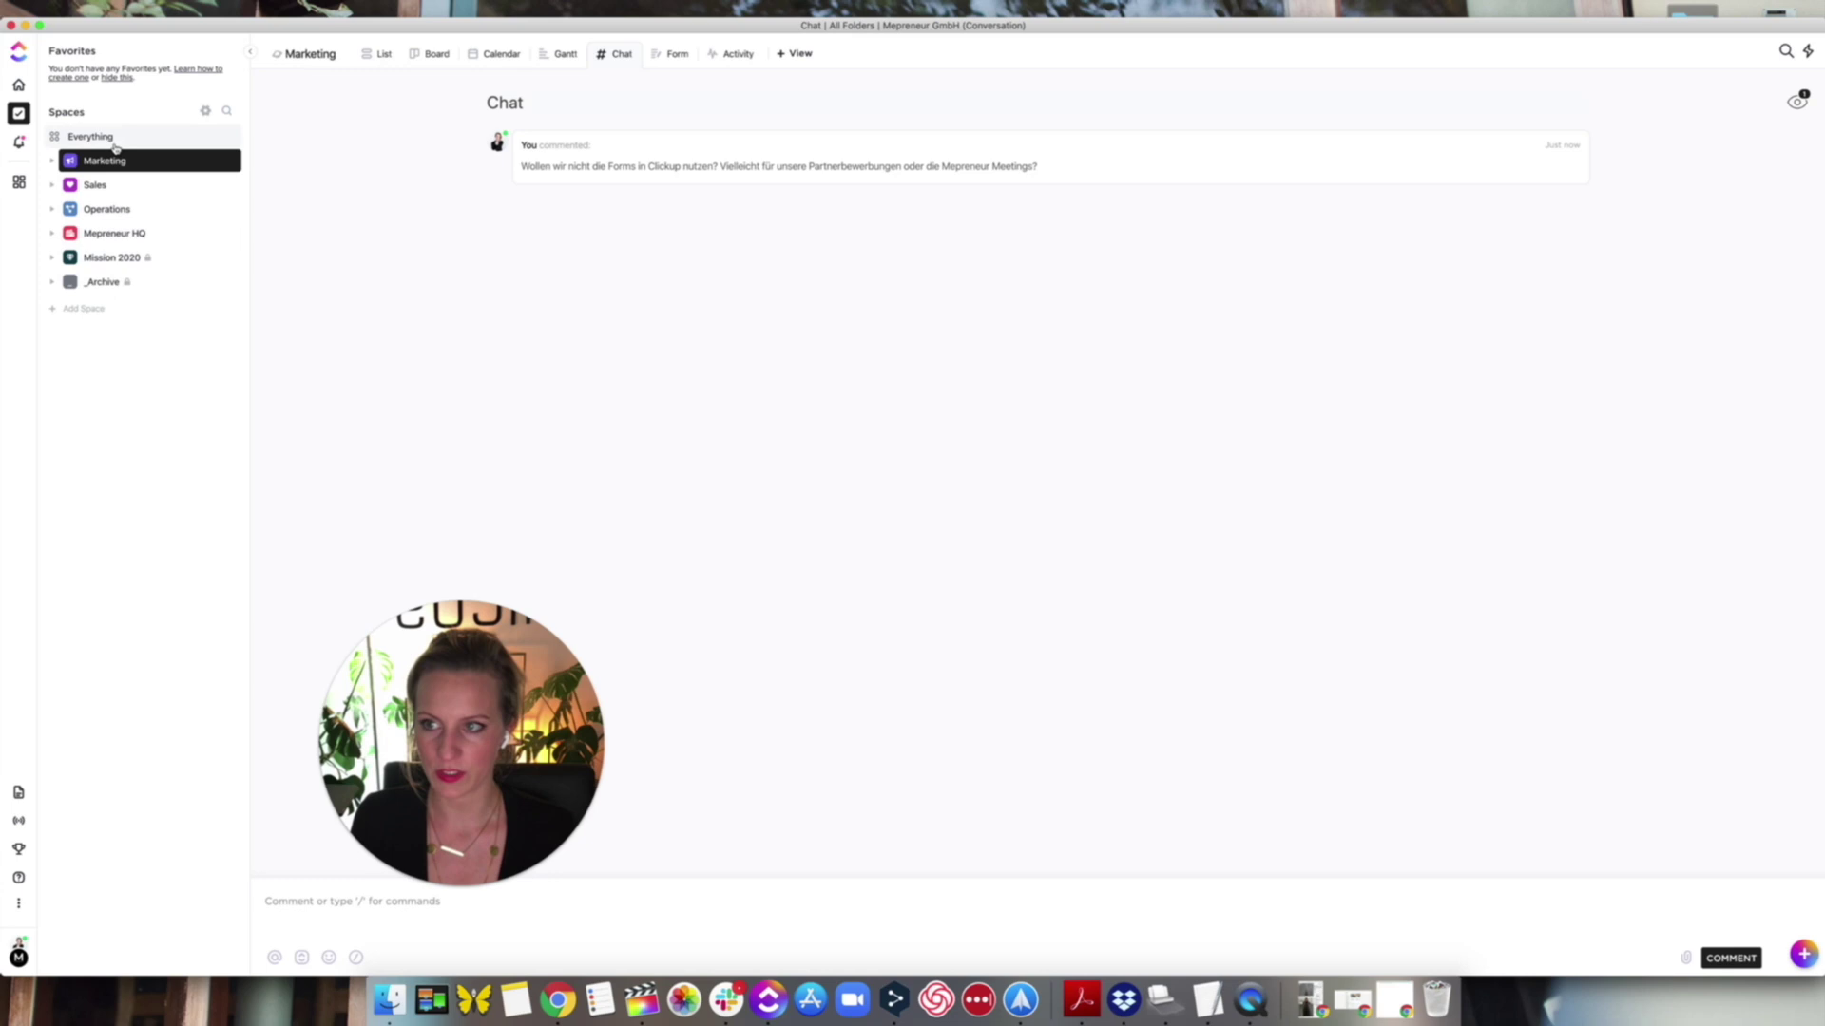
click(92, 314)
click(752, 308)
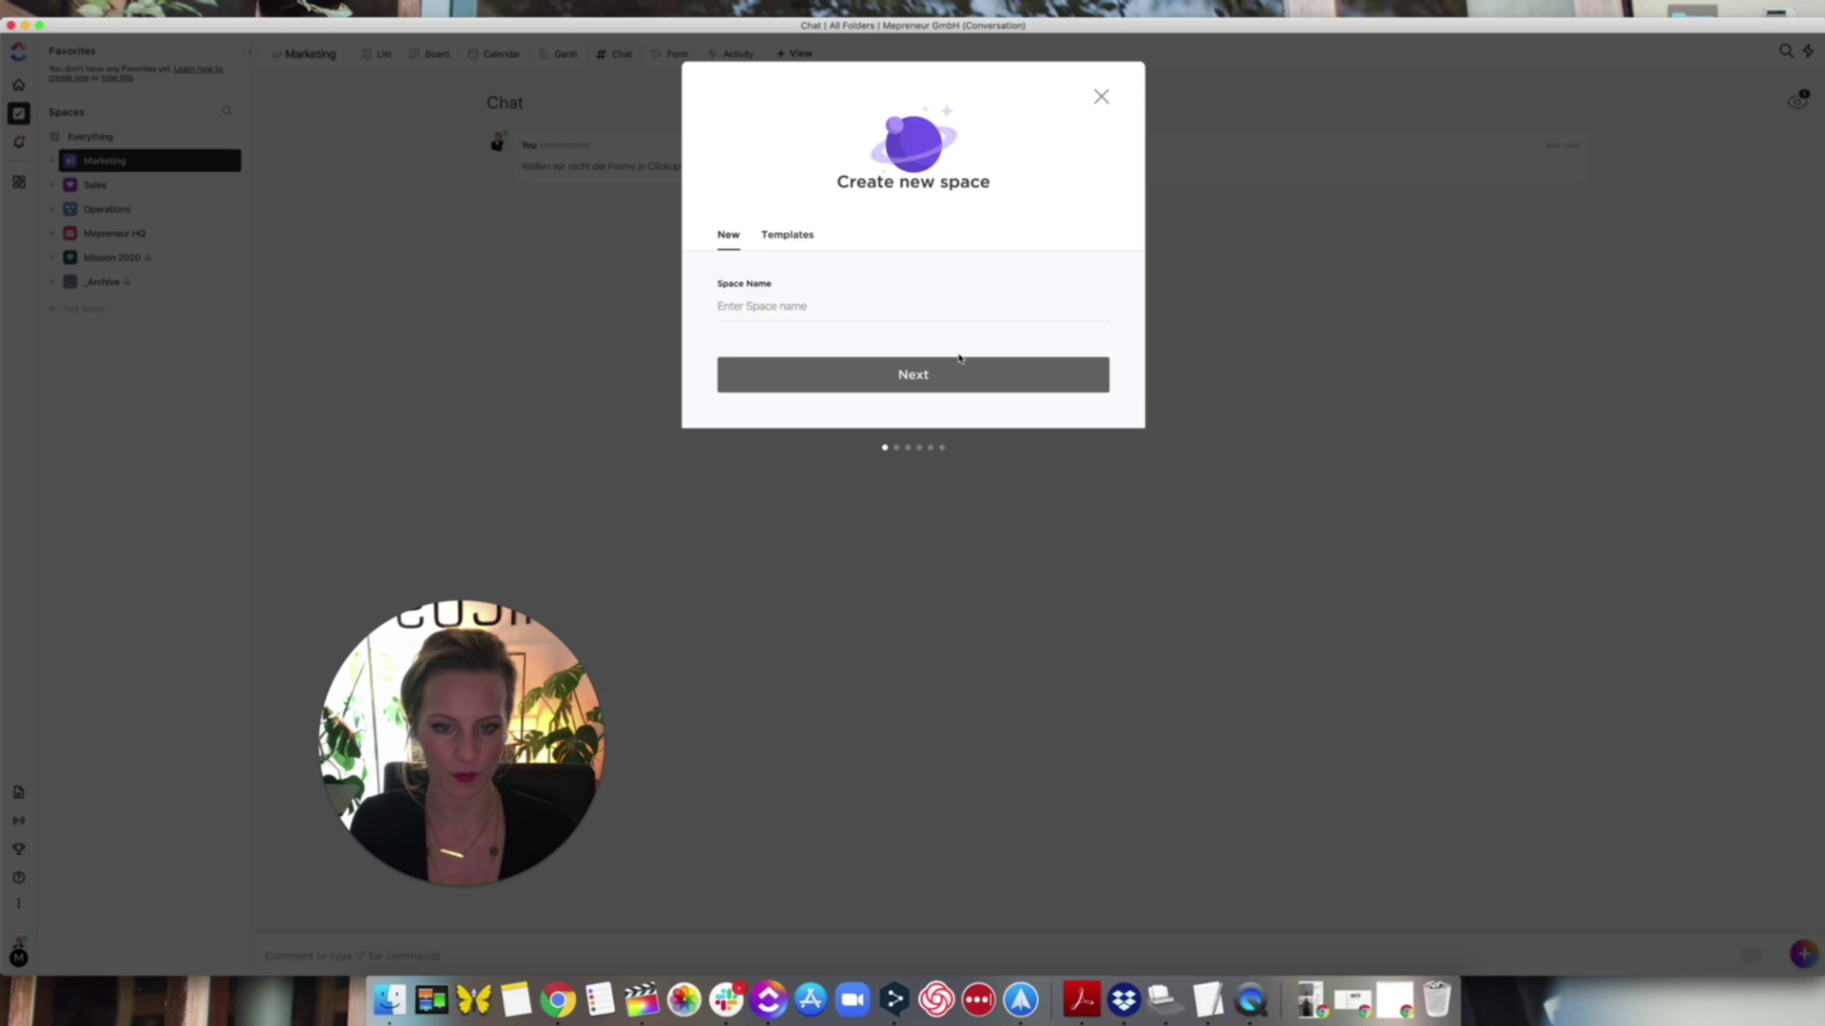
click(896, 460)
click(744, 302)
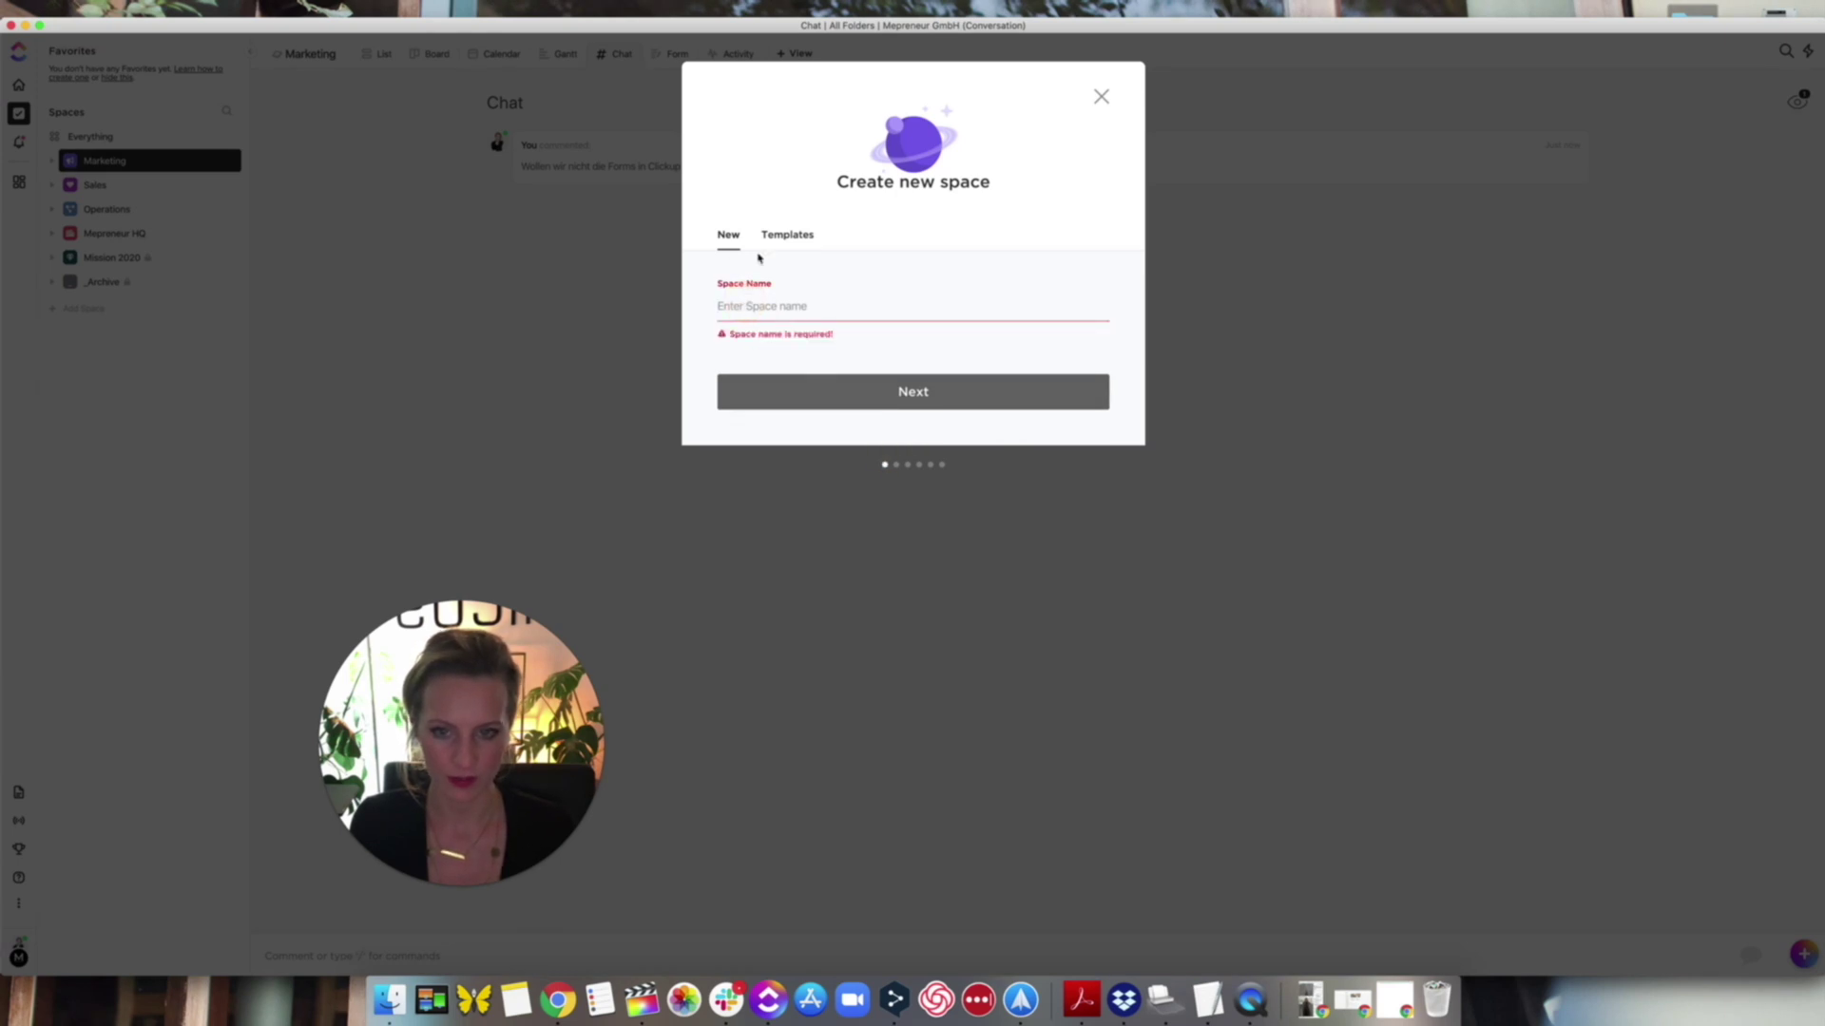
click(786, 238)
click(739, 240)
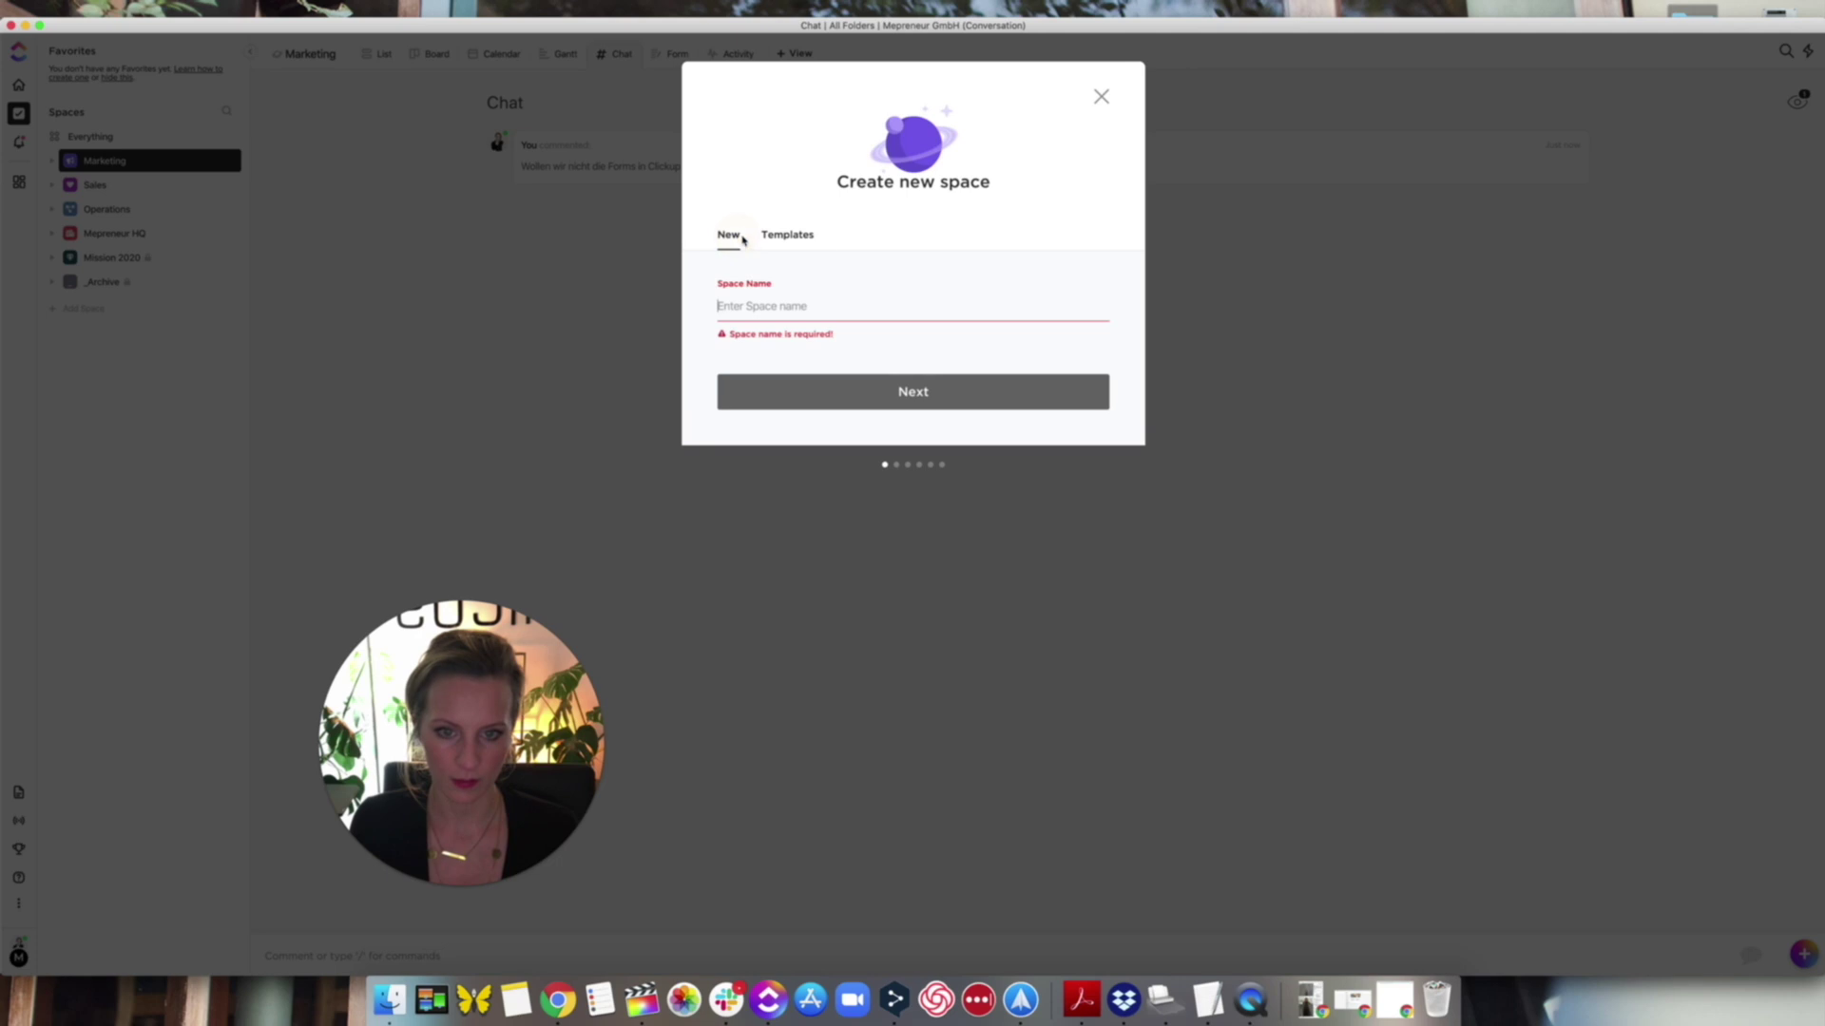
- Name the new space test and give it the Wi-Fi icon after trying several other icons
click(775, 299)
text(test)
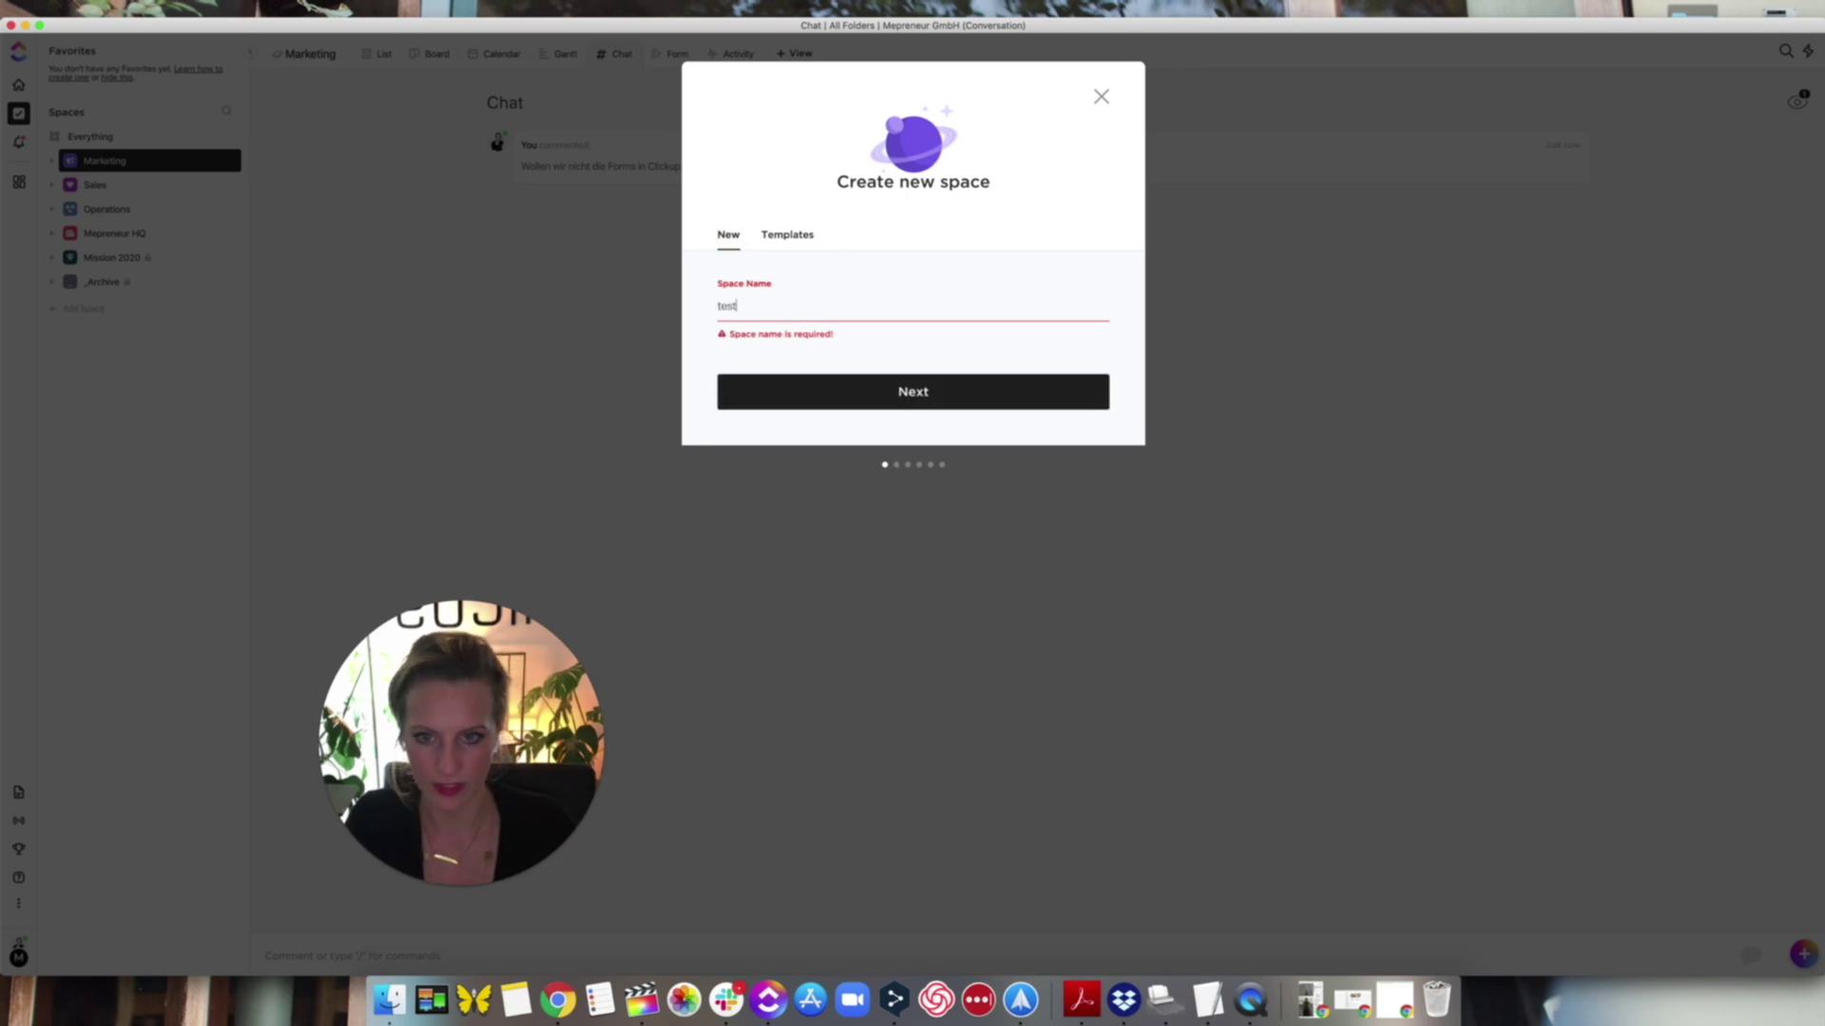
click(965, 391)
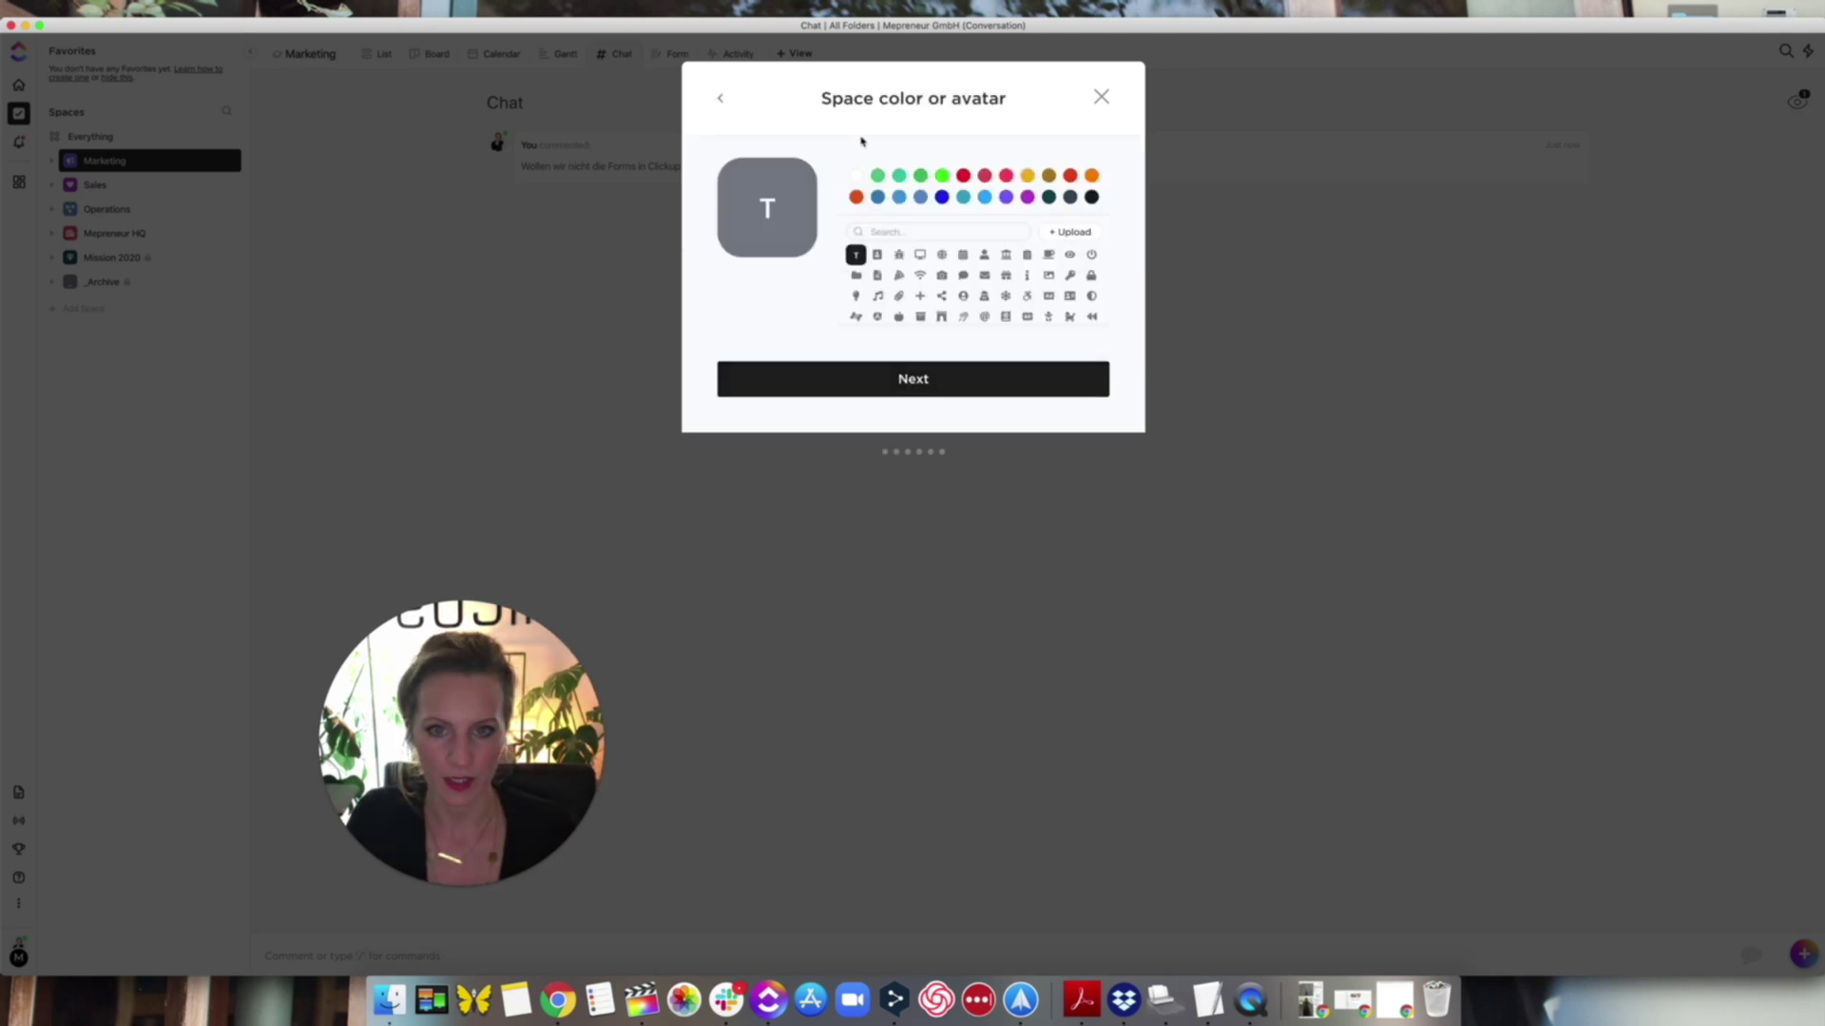
click(919, 255)
click(983, 255)
click(982, 295)
click(920, 295)
click(920, 275)
click(895, 383)
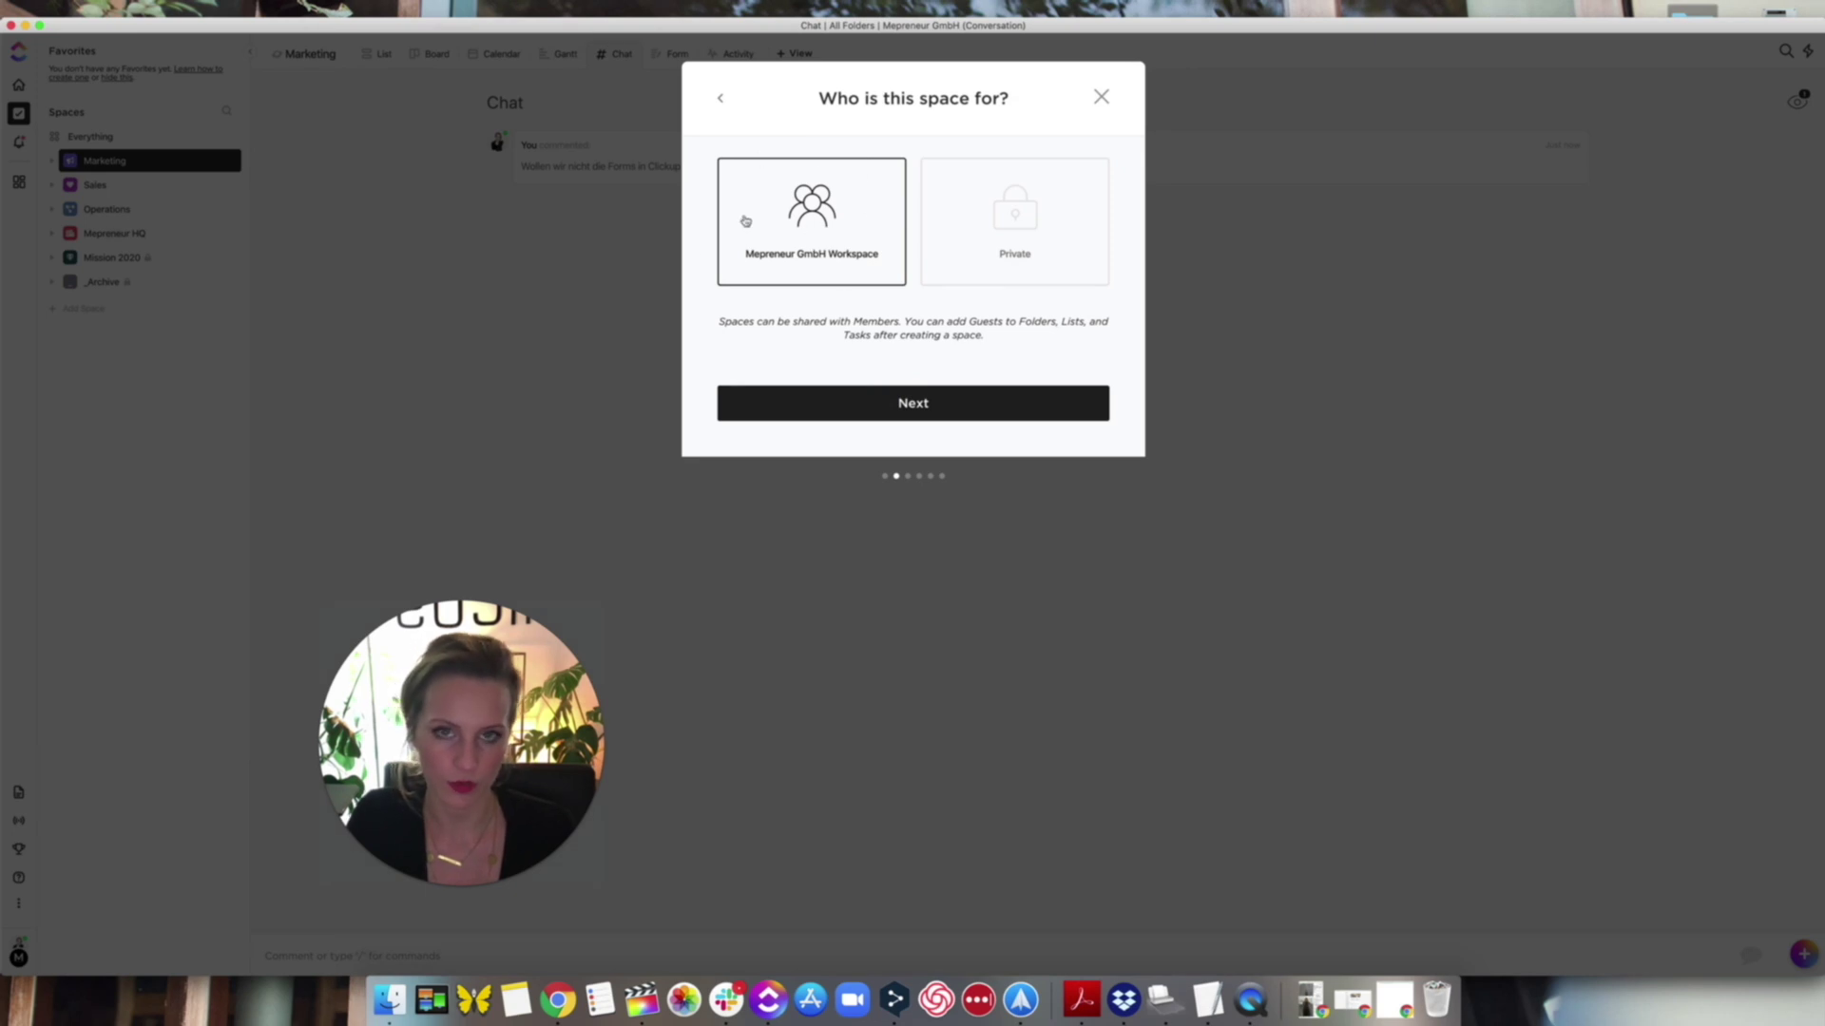
- Make the new space private and return to its name to rename it as Visionary
click(1053, 214)
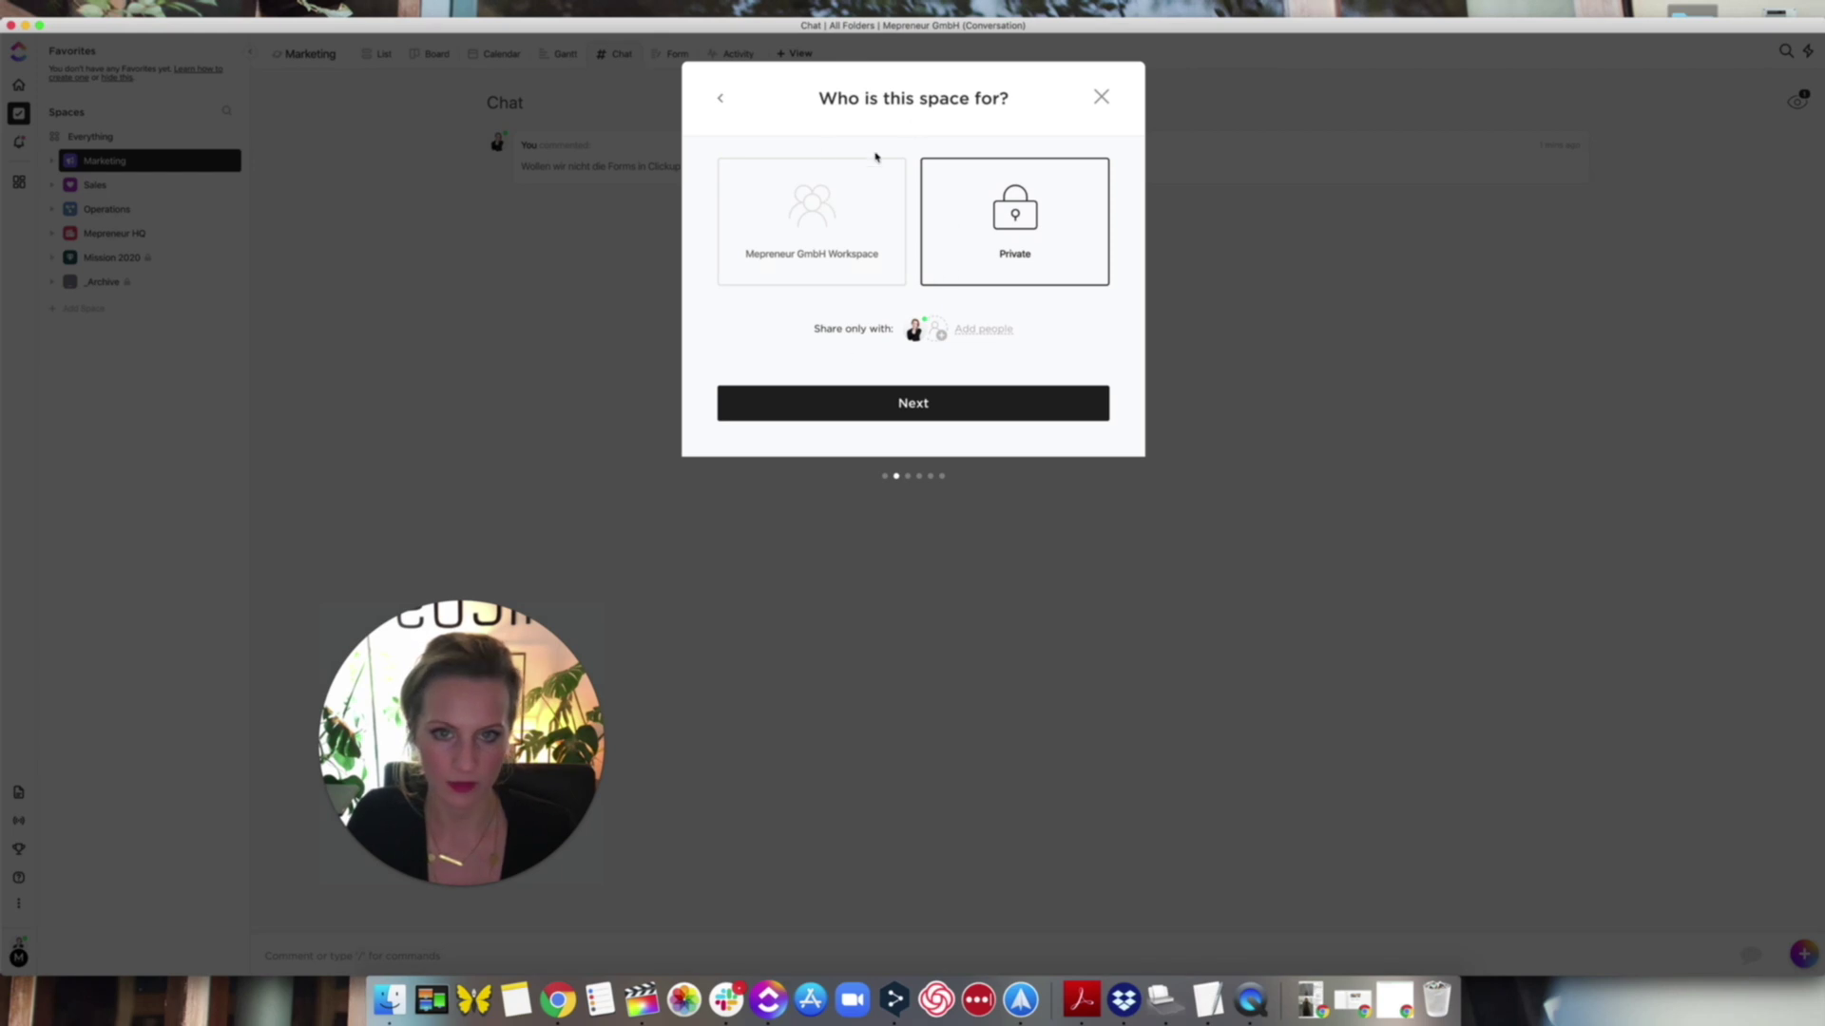
click(720, 101)
click(722, 103)
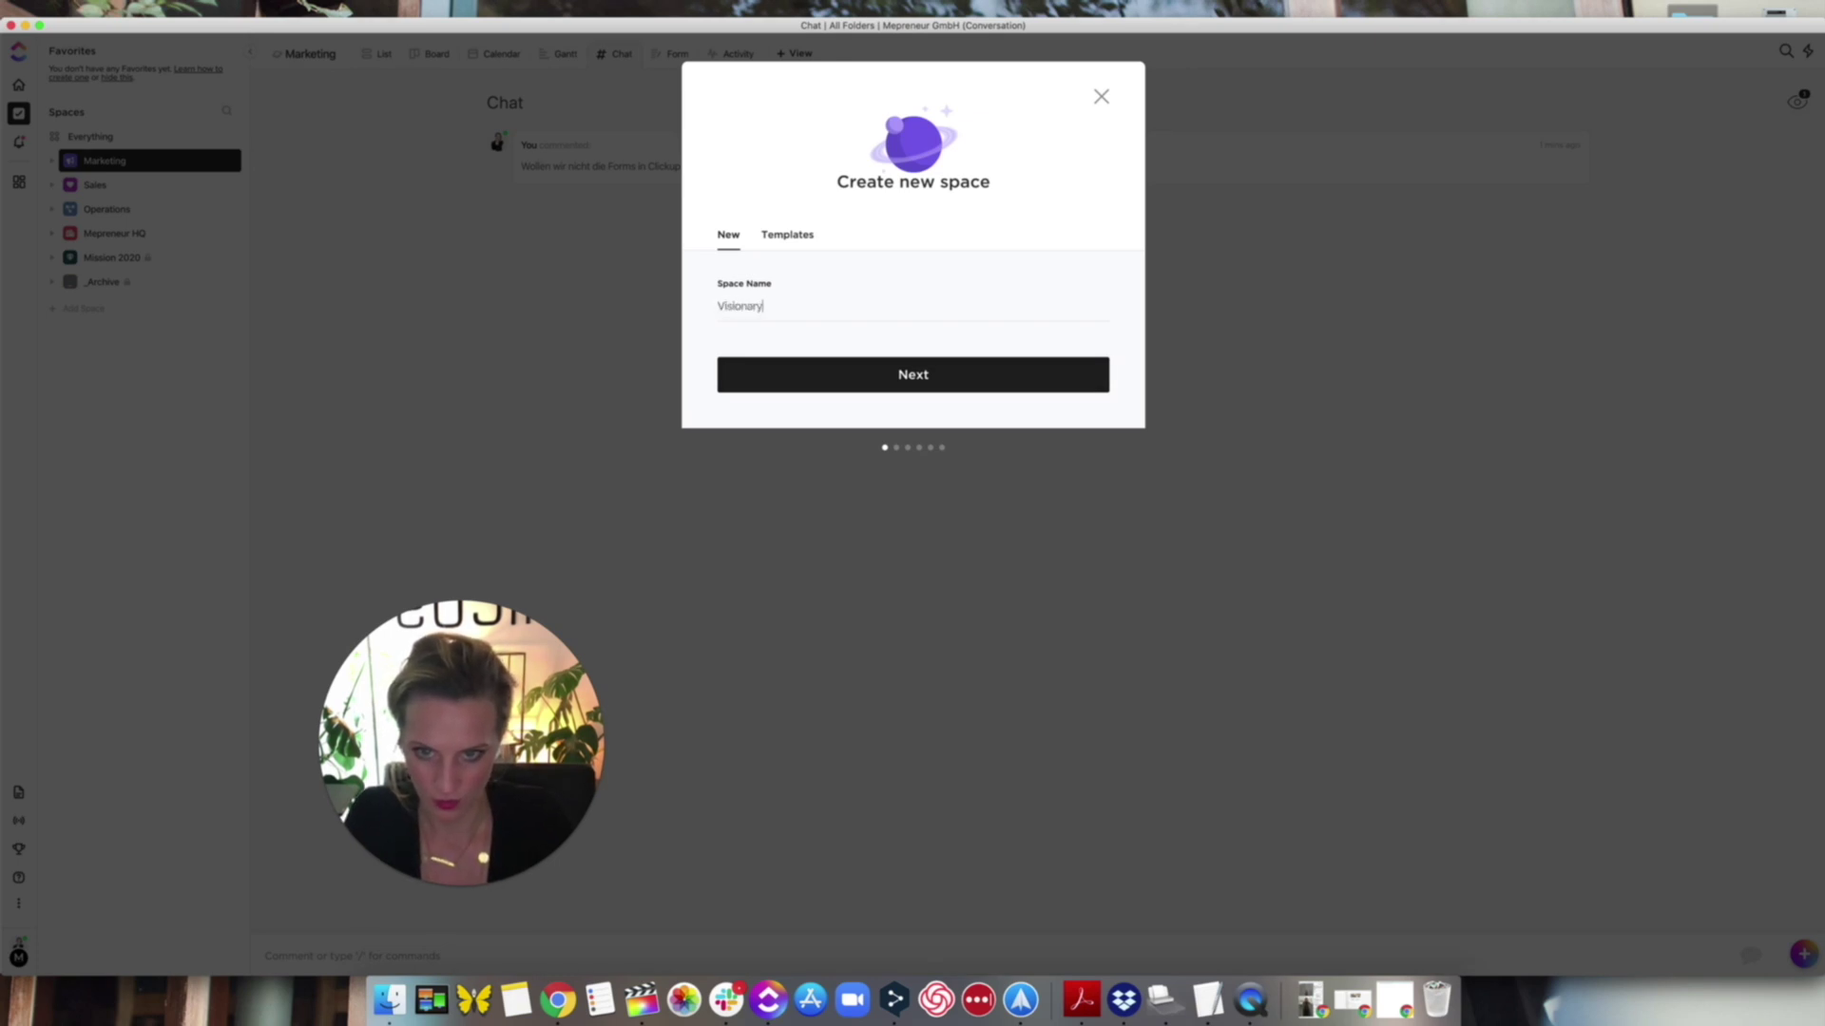
click(929, 374)
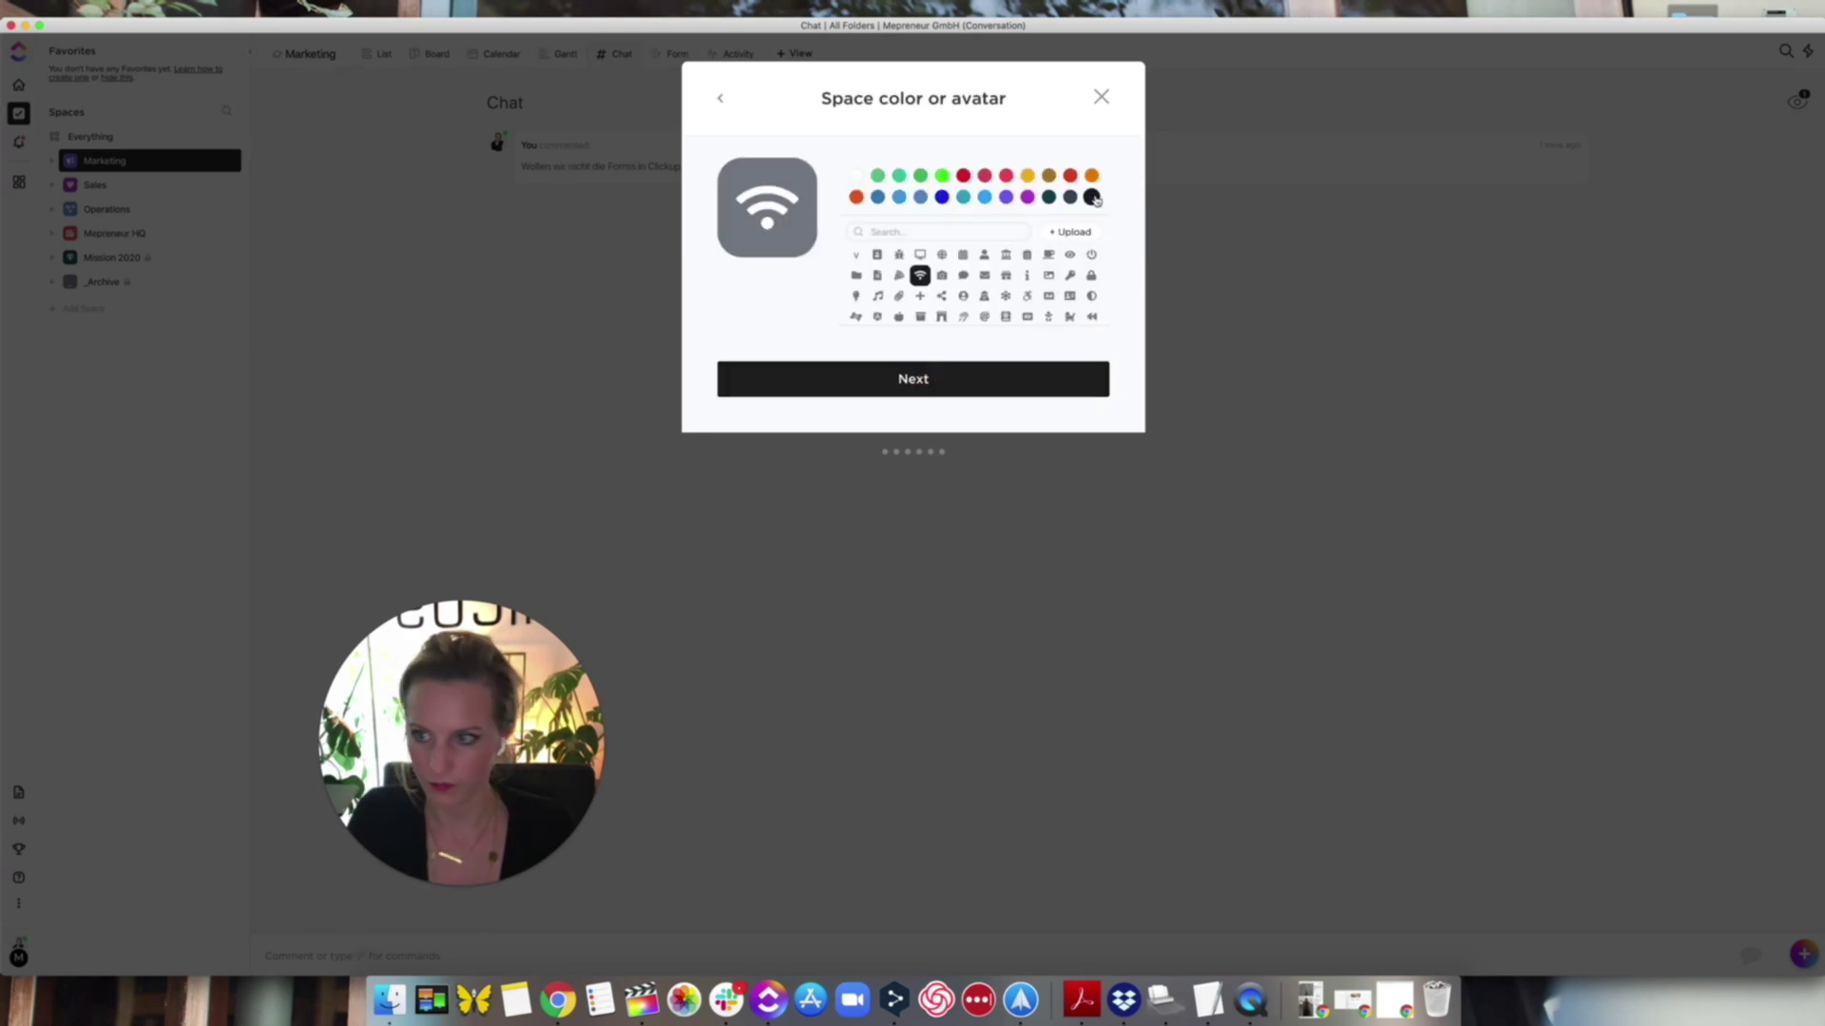
- Give the Visionary space the seedling icon and the mint green colour
click(1006, 176)
scroll(1011, 302, down, 5)
scroll(1011, 304, down, 5)
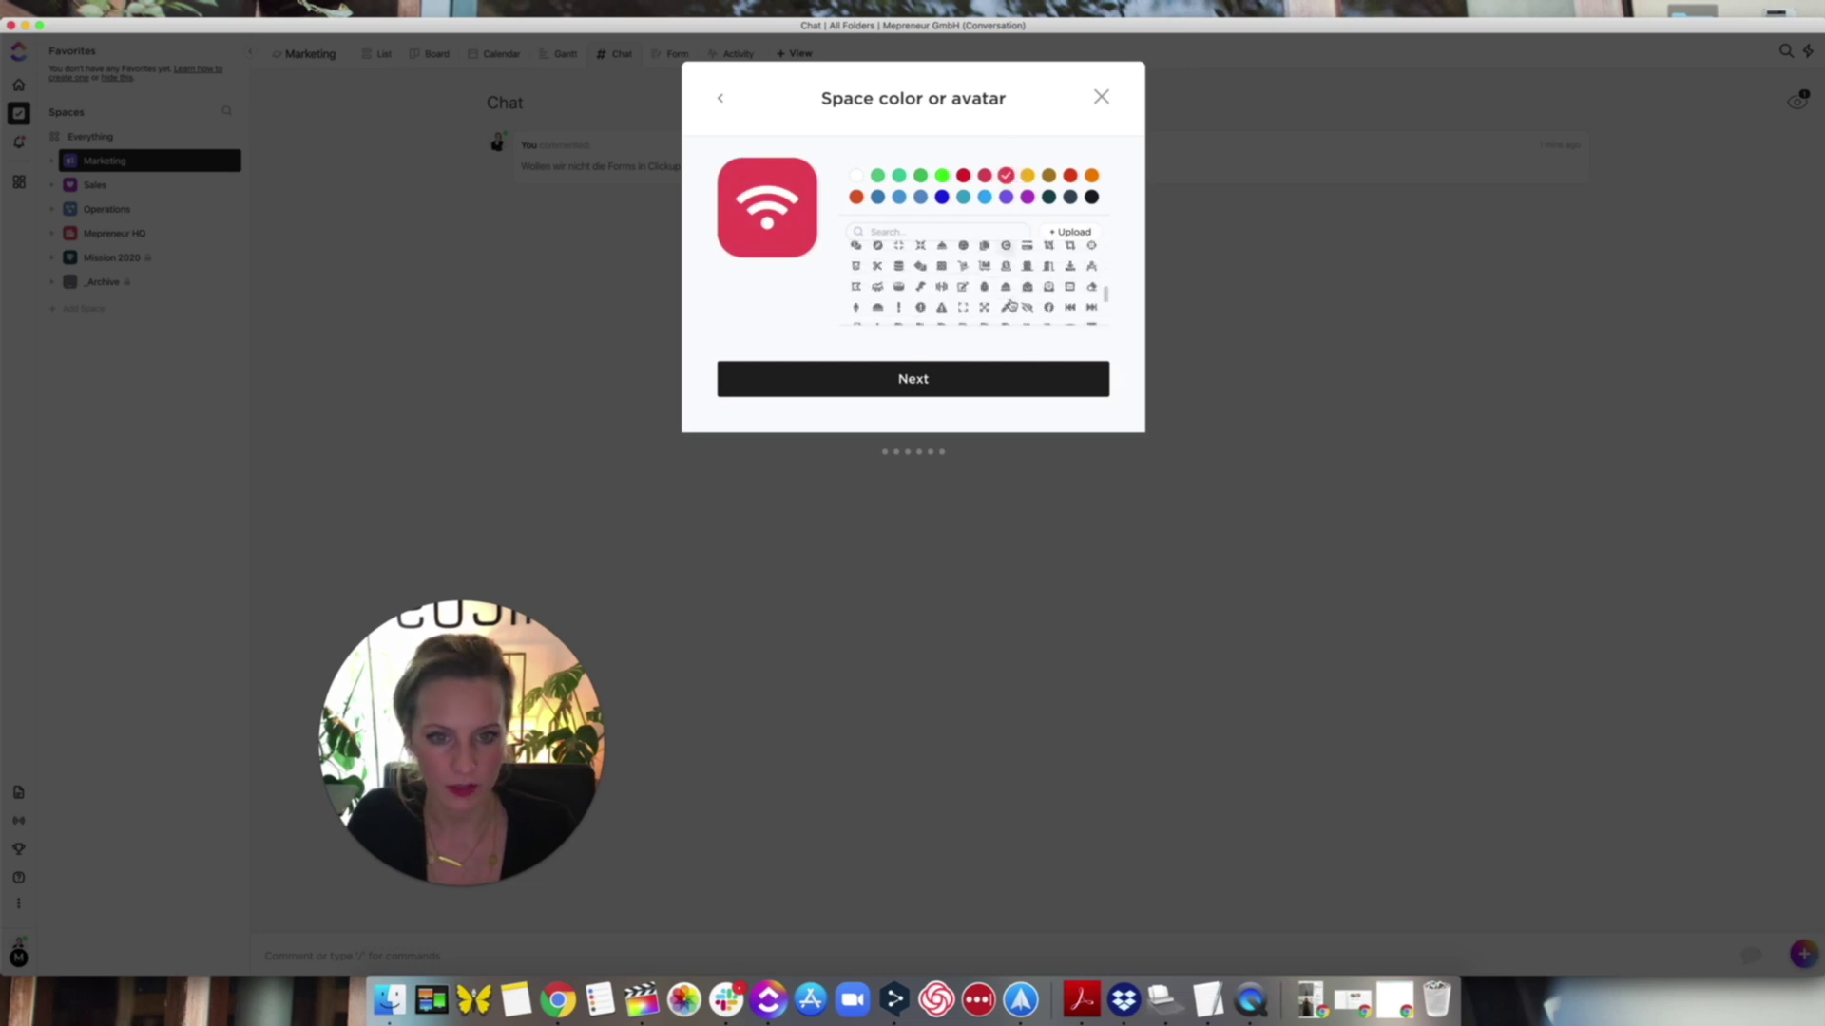
scroll(1011, 304, down, 5)
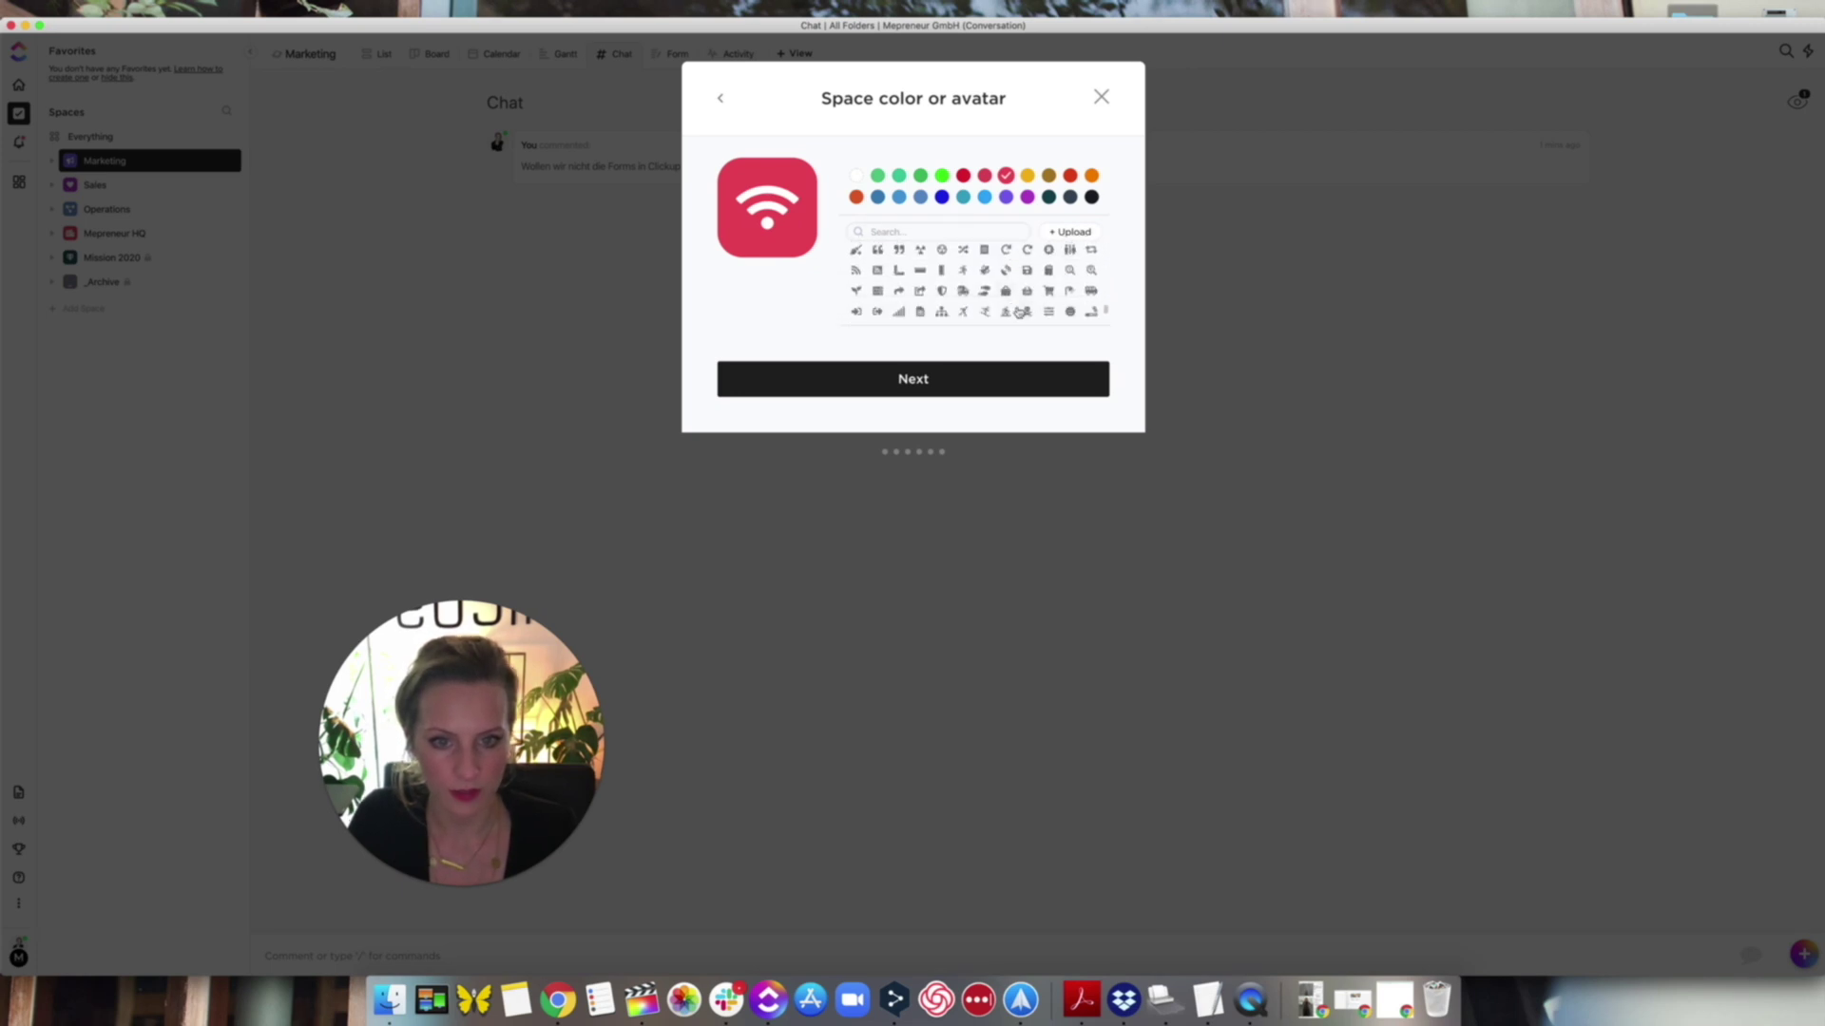
scroll(895, 295, down, 2)
scroll(895, 290, down, 1)
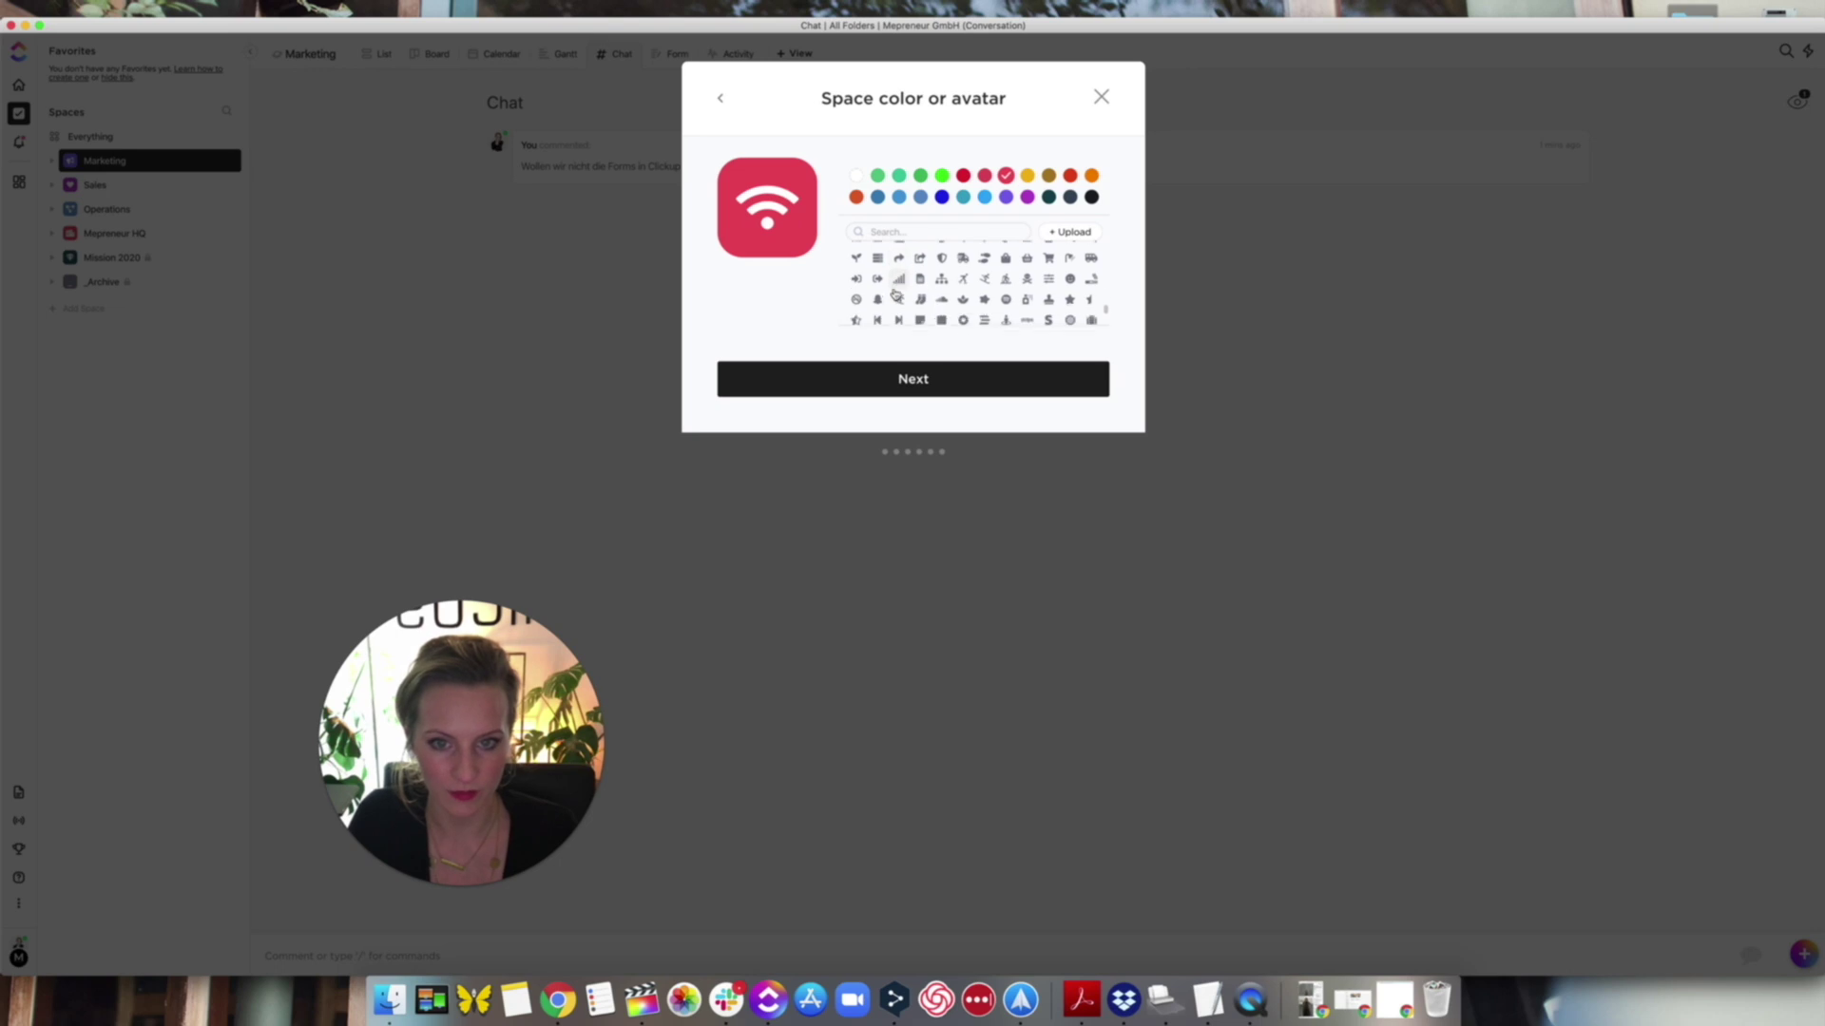
click(855, 252)
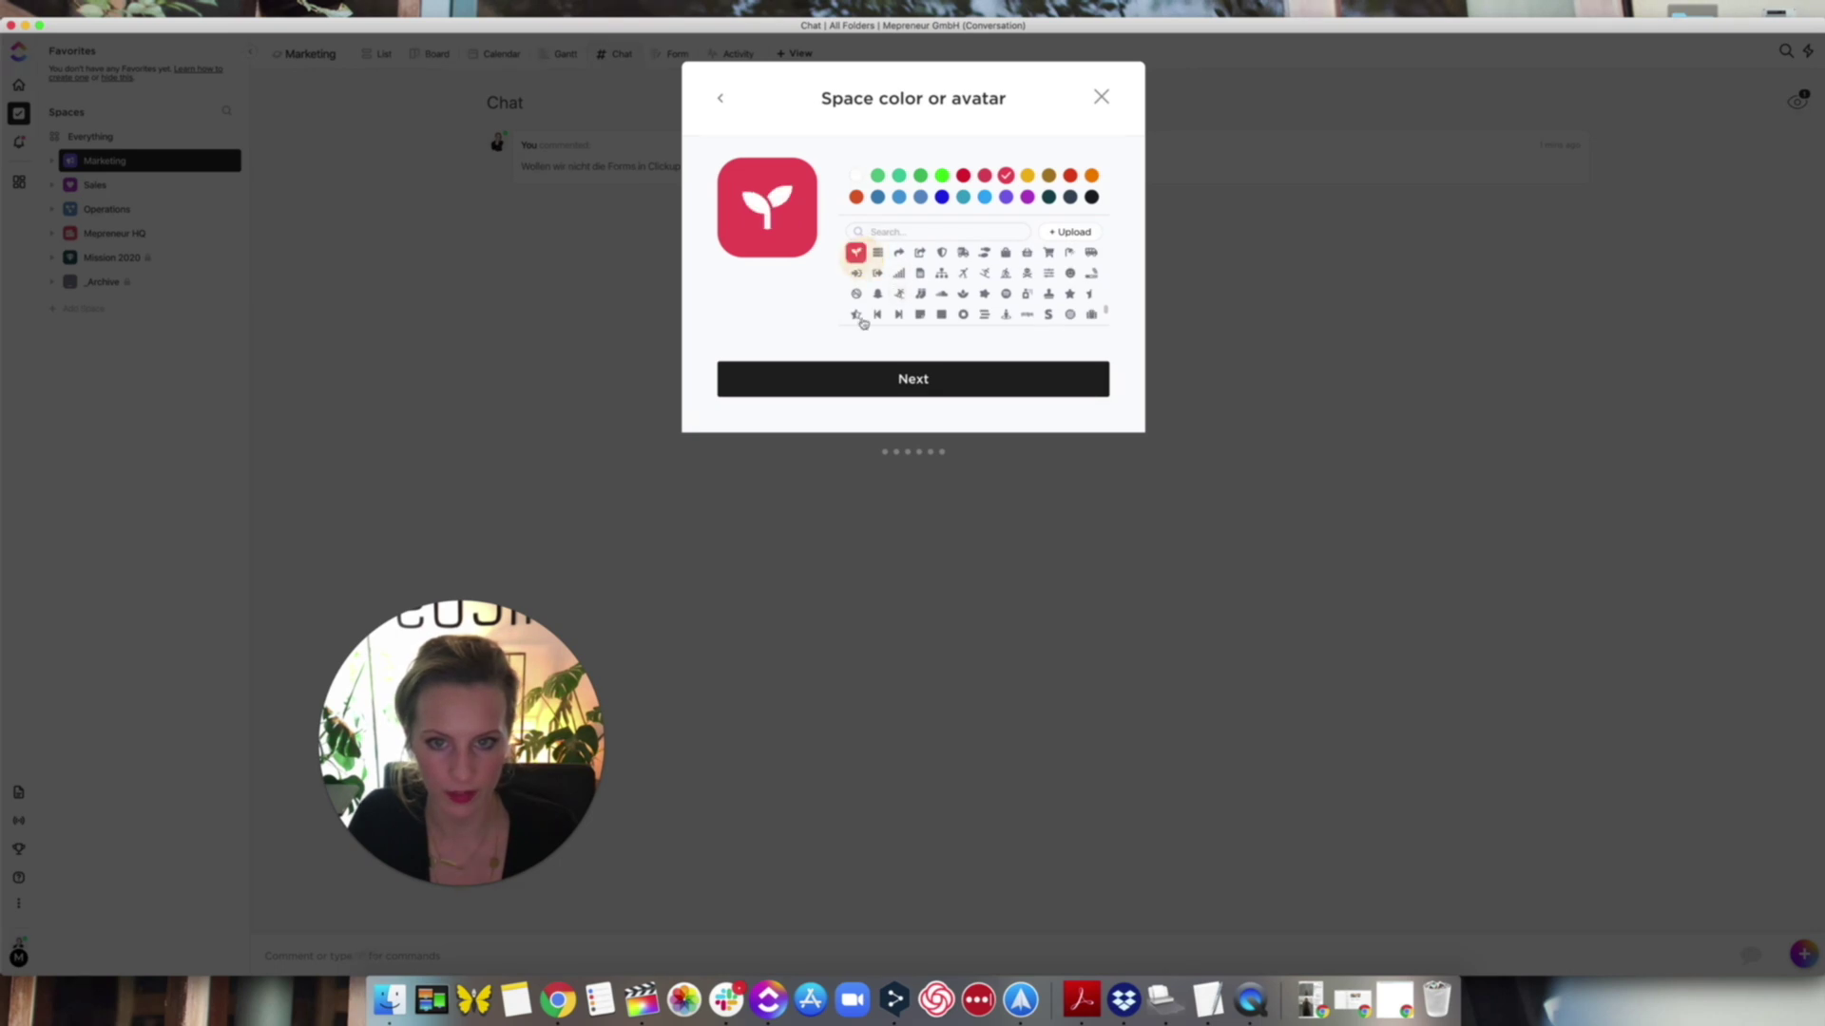
click(898, 177)
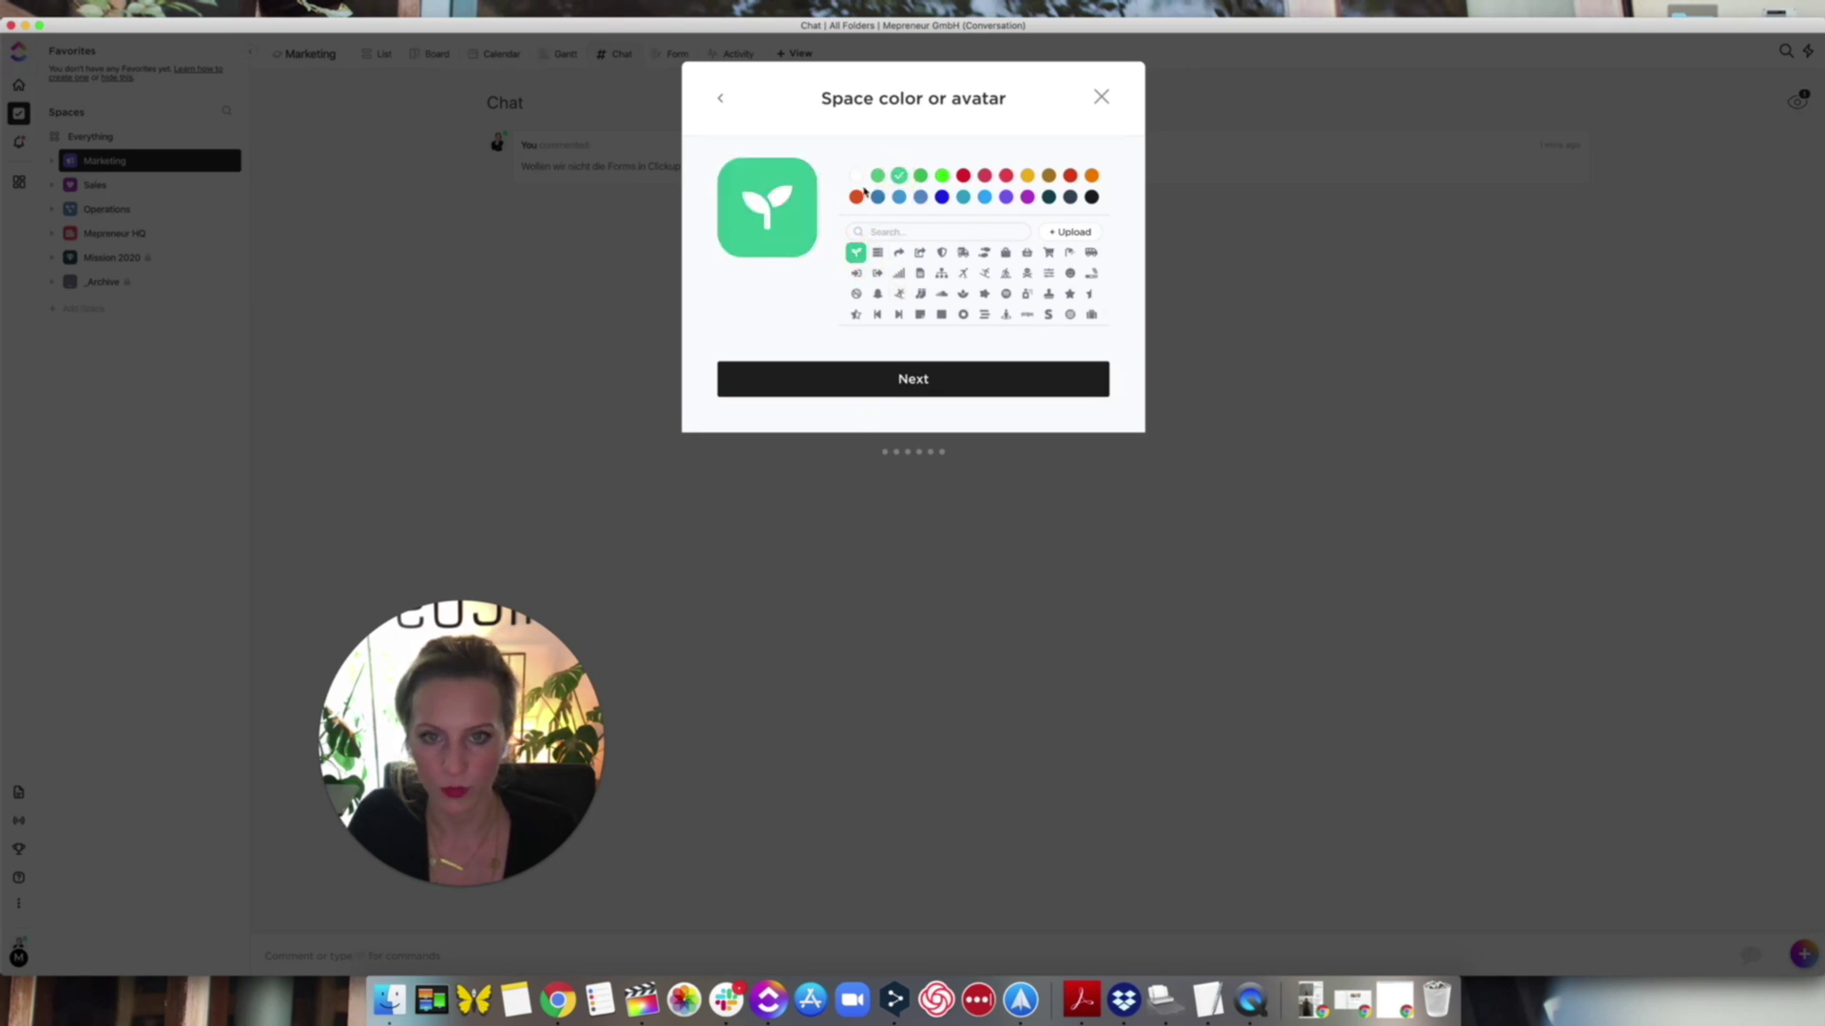
click(876, 378)
- Compare the workspace and private sharing options and set the Visionary space to Private
click(814, 201)
click(979, 224)
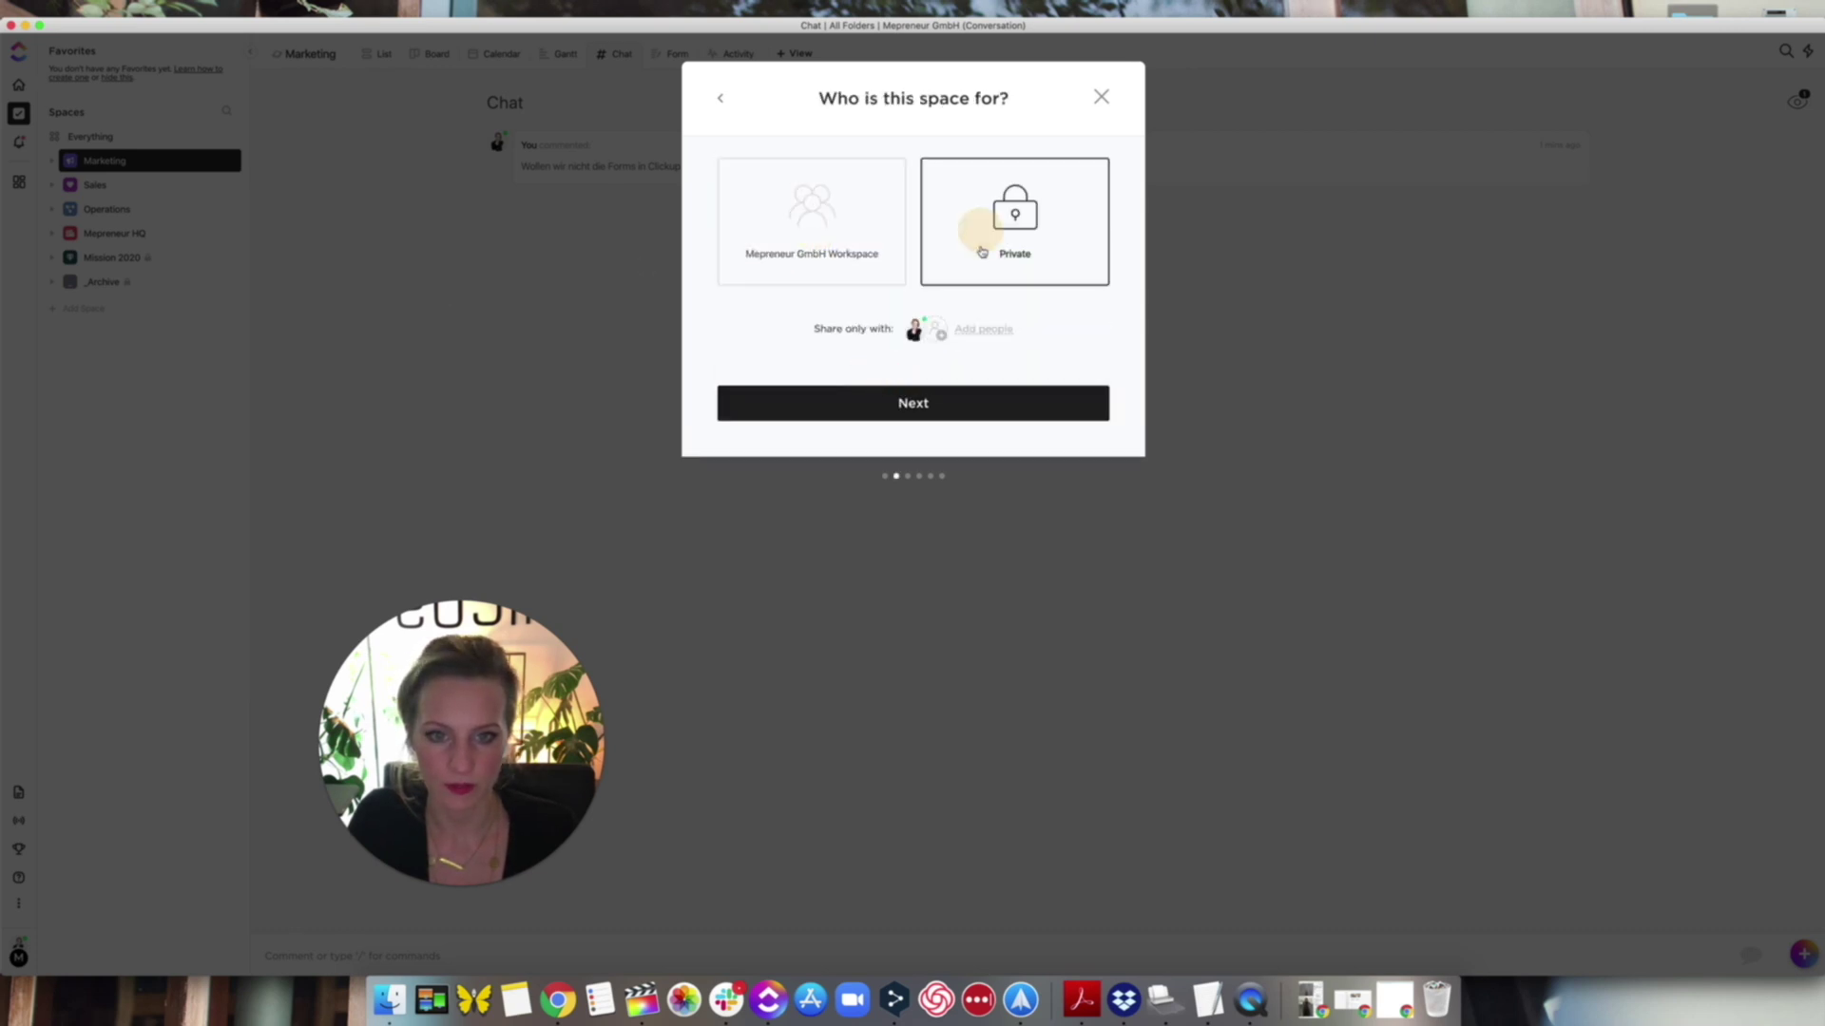
click(907, 414)
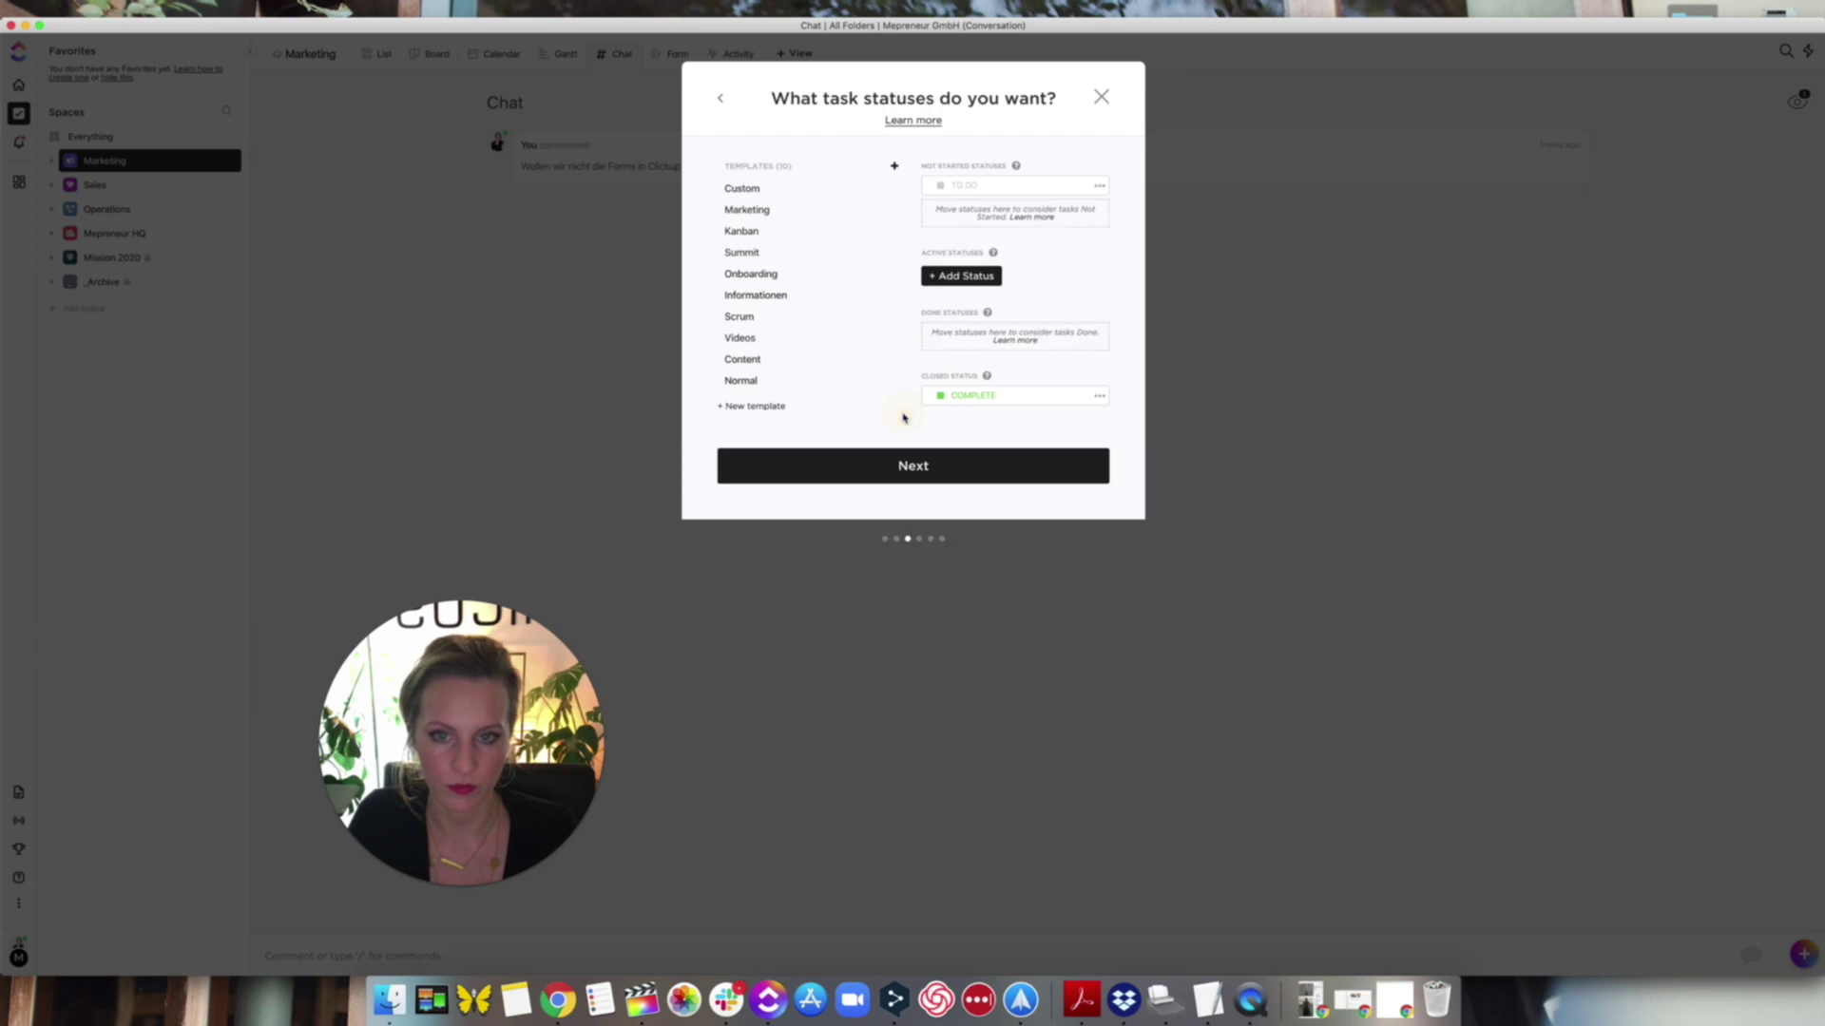
- Examine the statuses offered by the Marketing, Onboarding, Informationen, Summit, Kanban, Custom, Scrum, Content and Normal templates
click(740, 213)
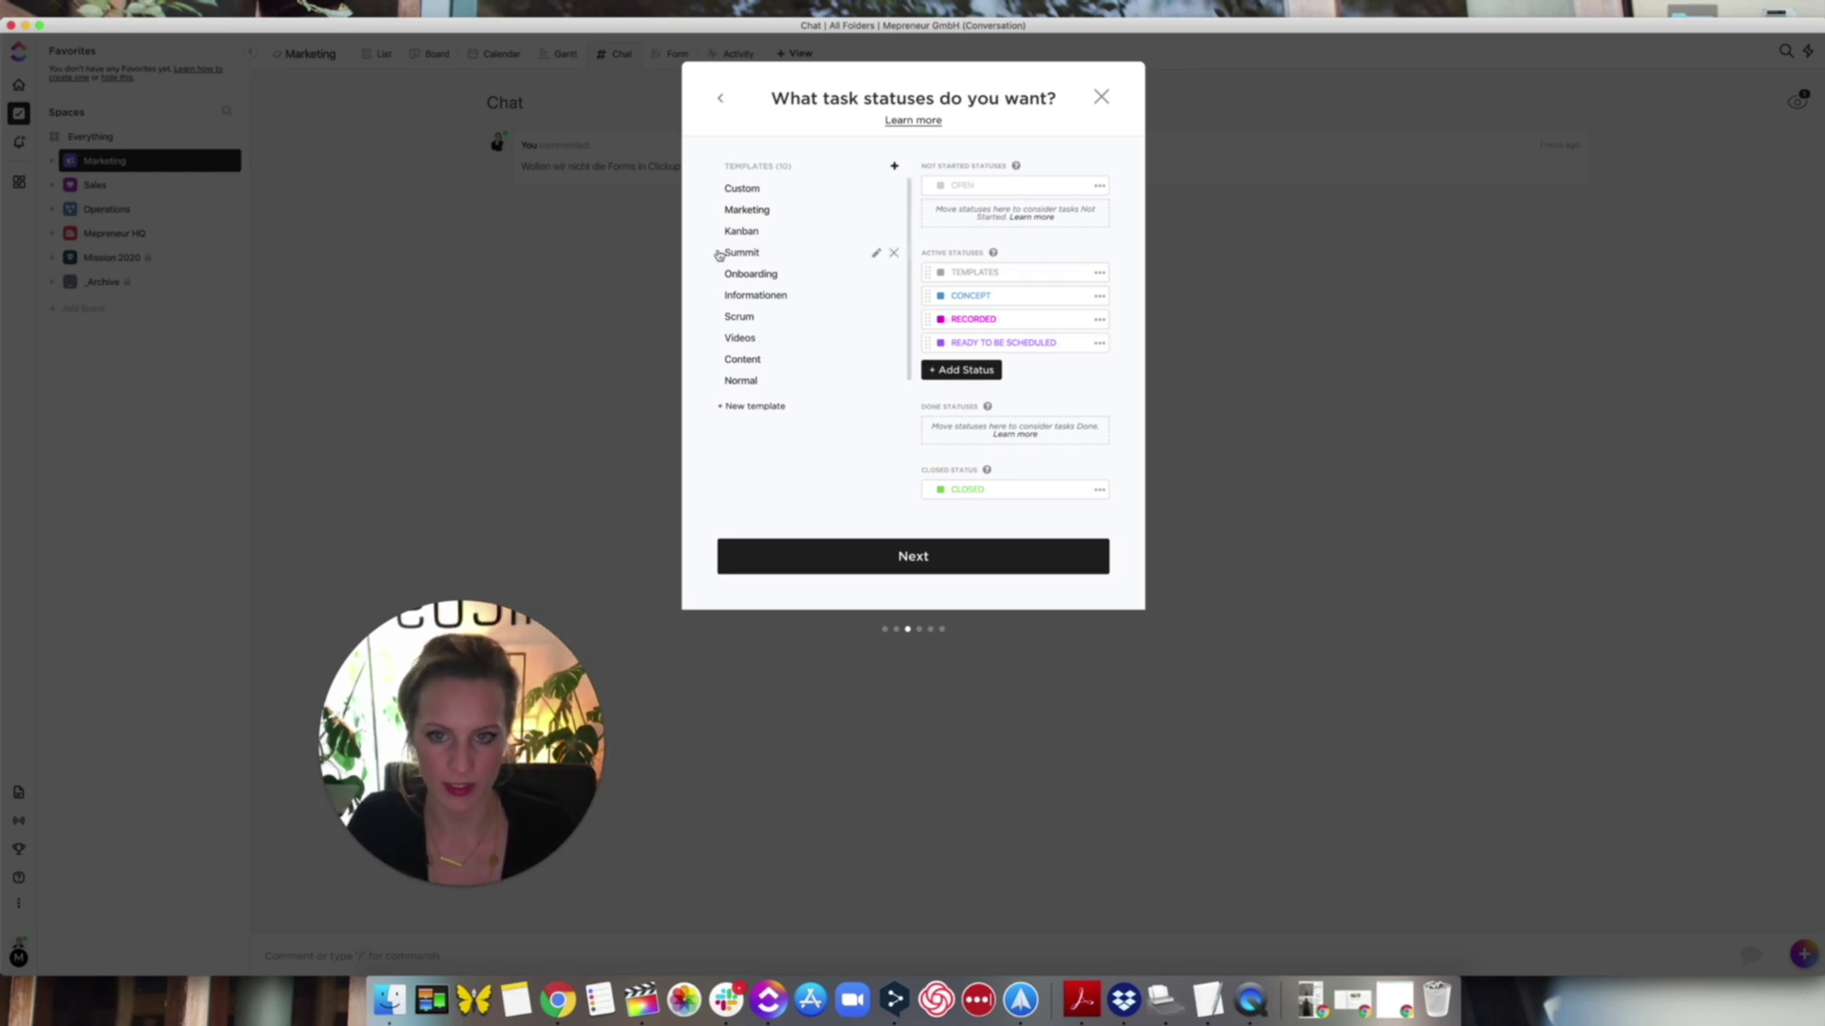
click(756, 275)
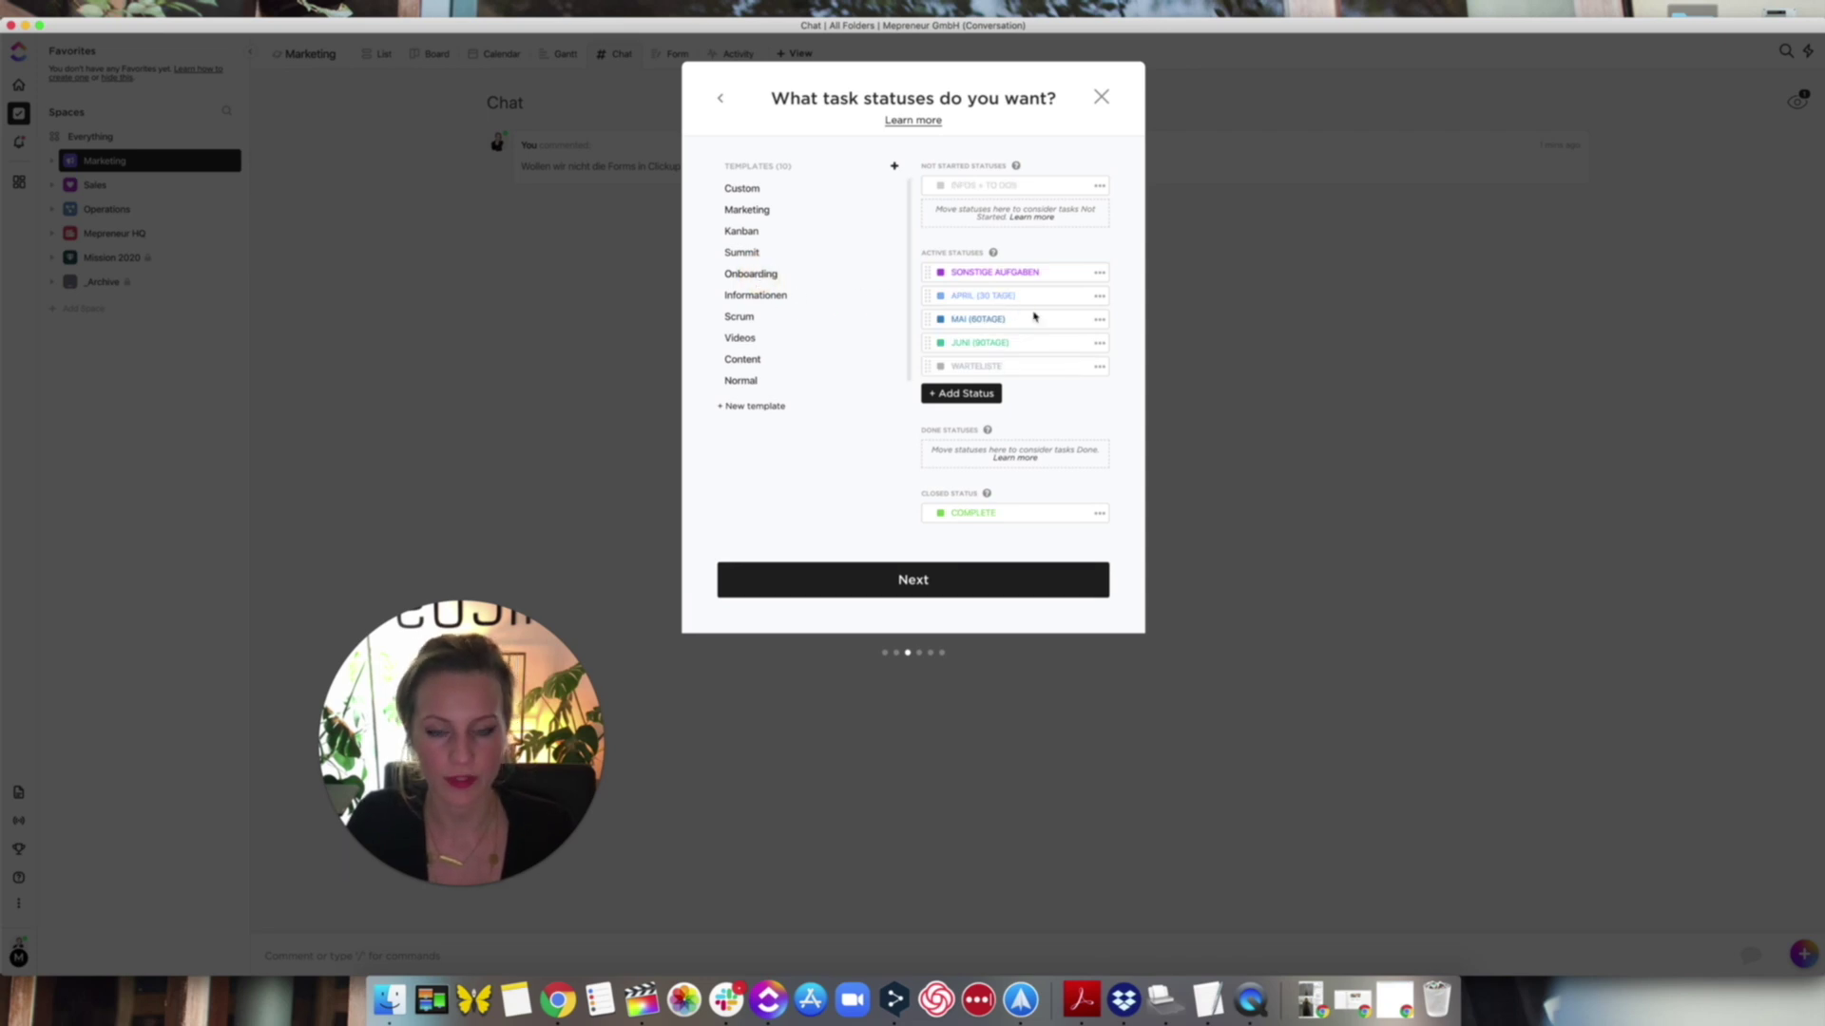
click(746, 298)
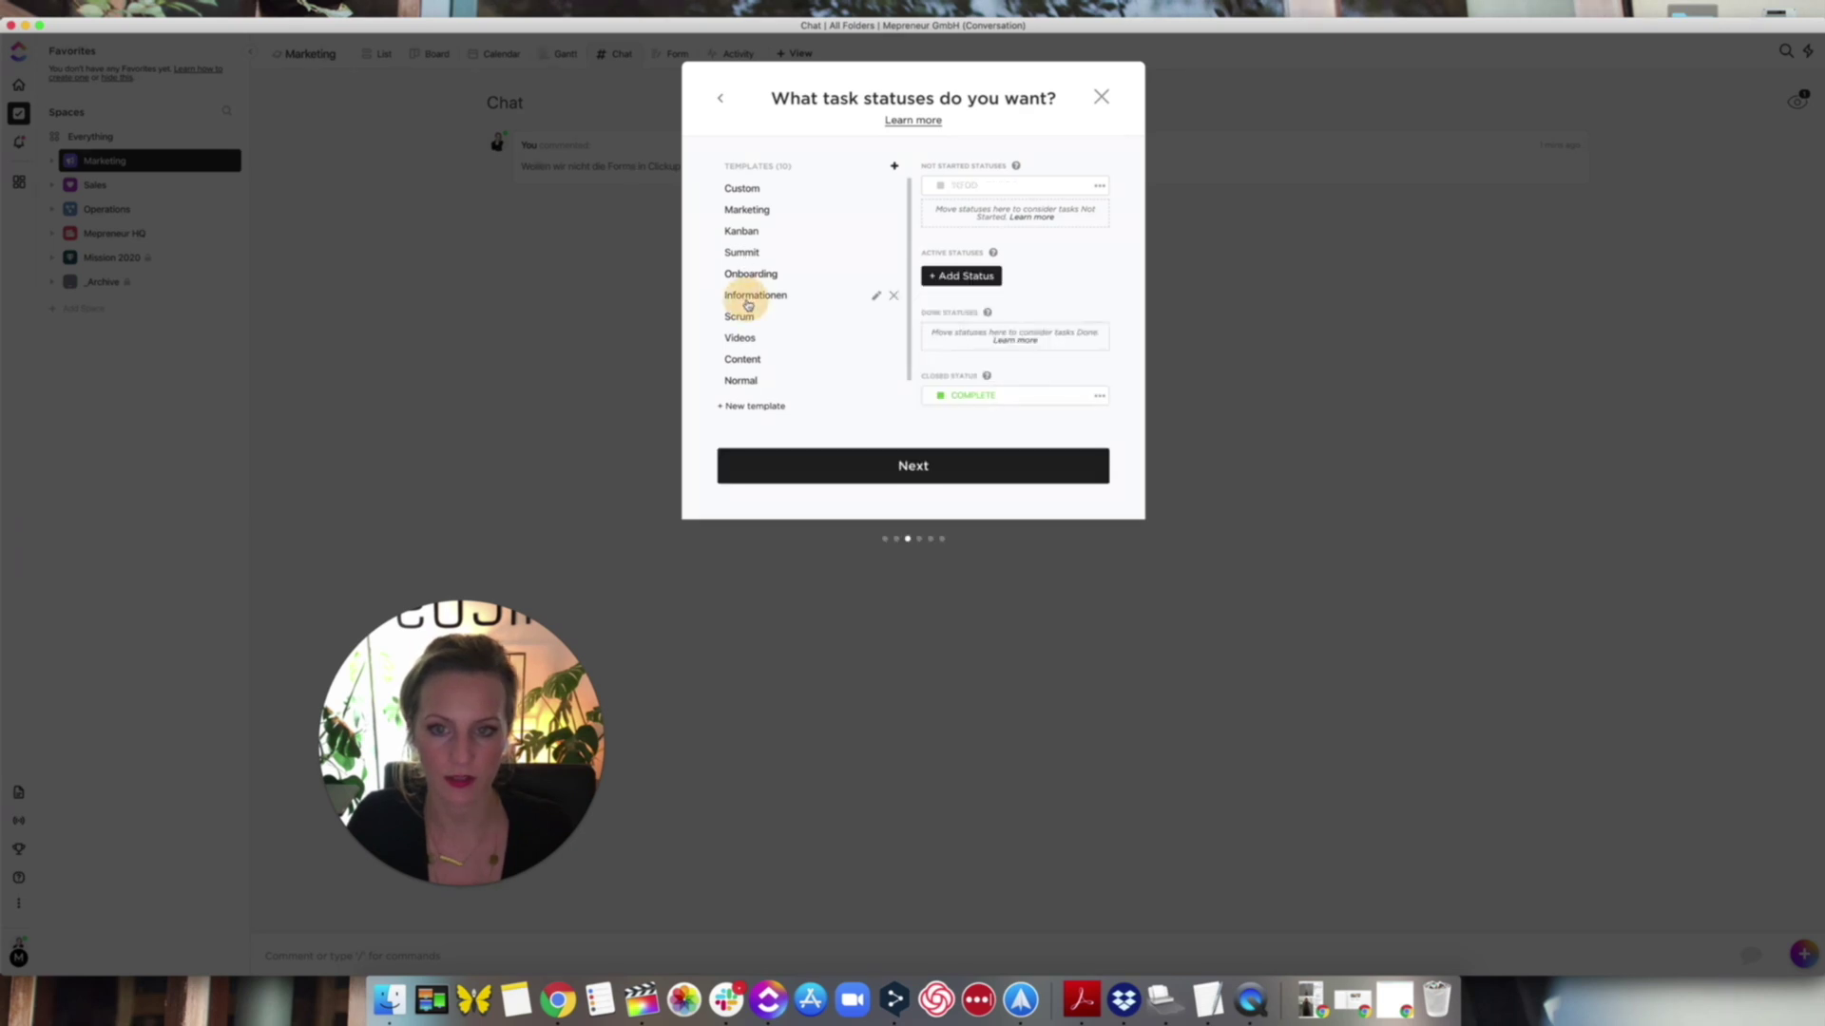
click(741, 254)
click(741, 231)
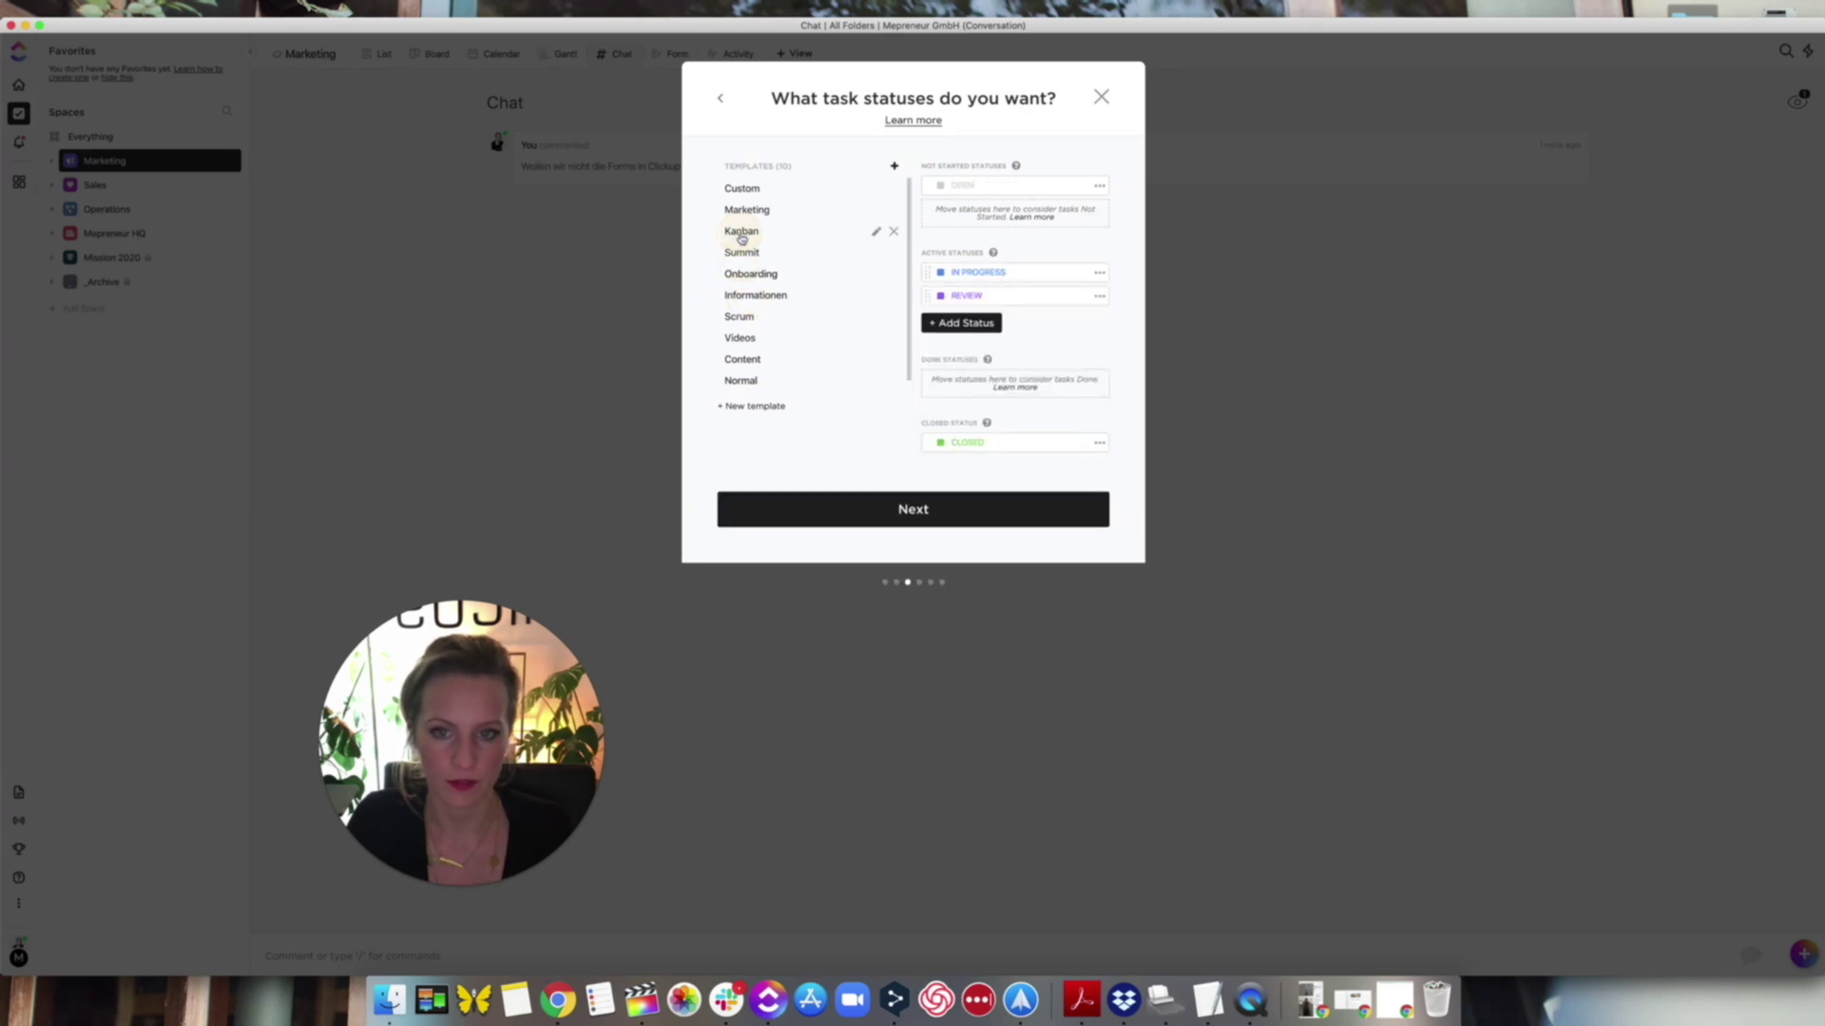
click(746, 210)
click(743, 190)
click(746, 210)
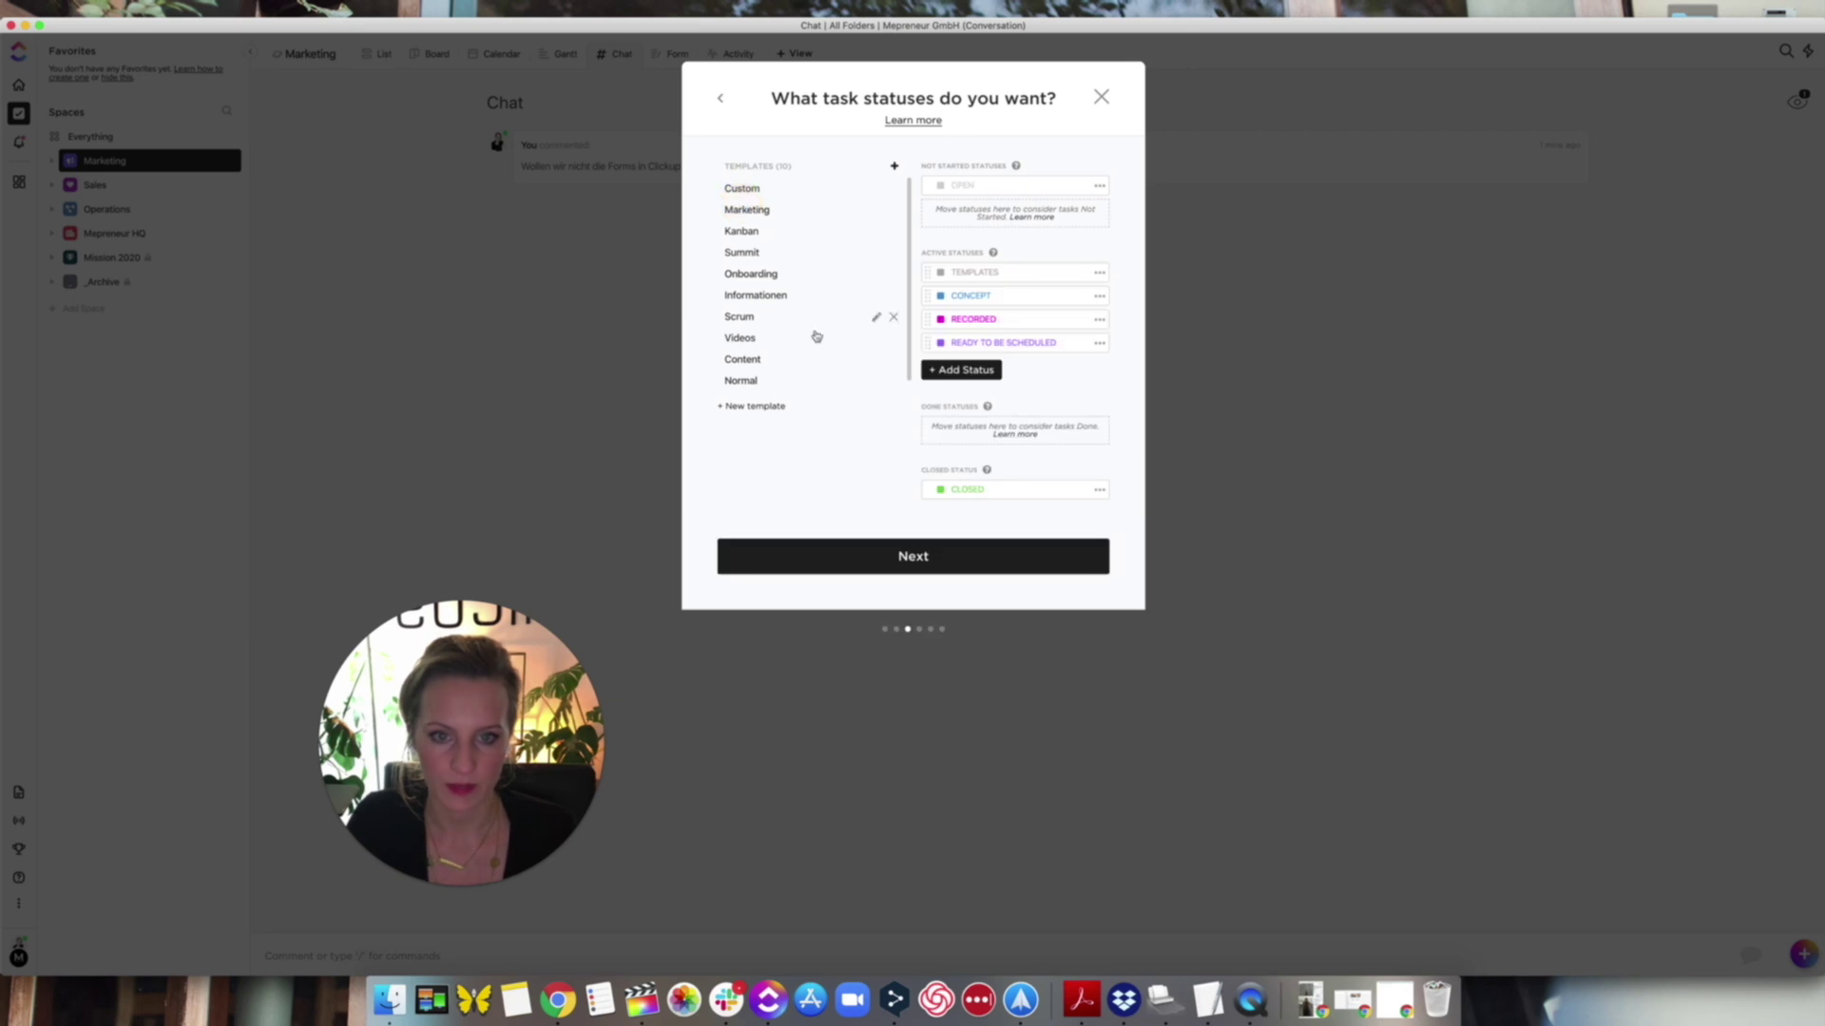
click(742, 189)
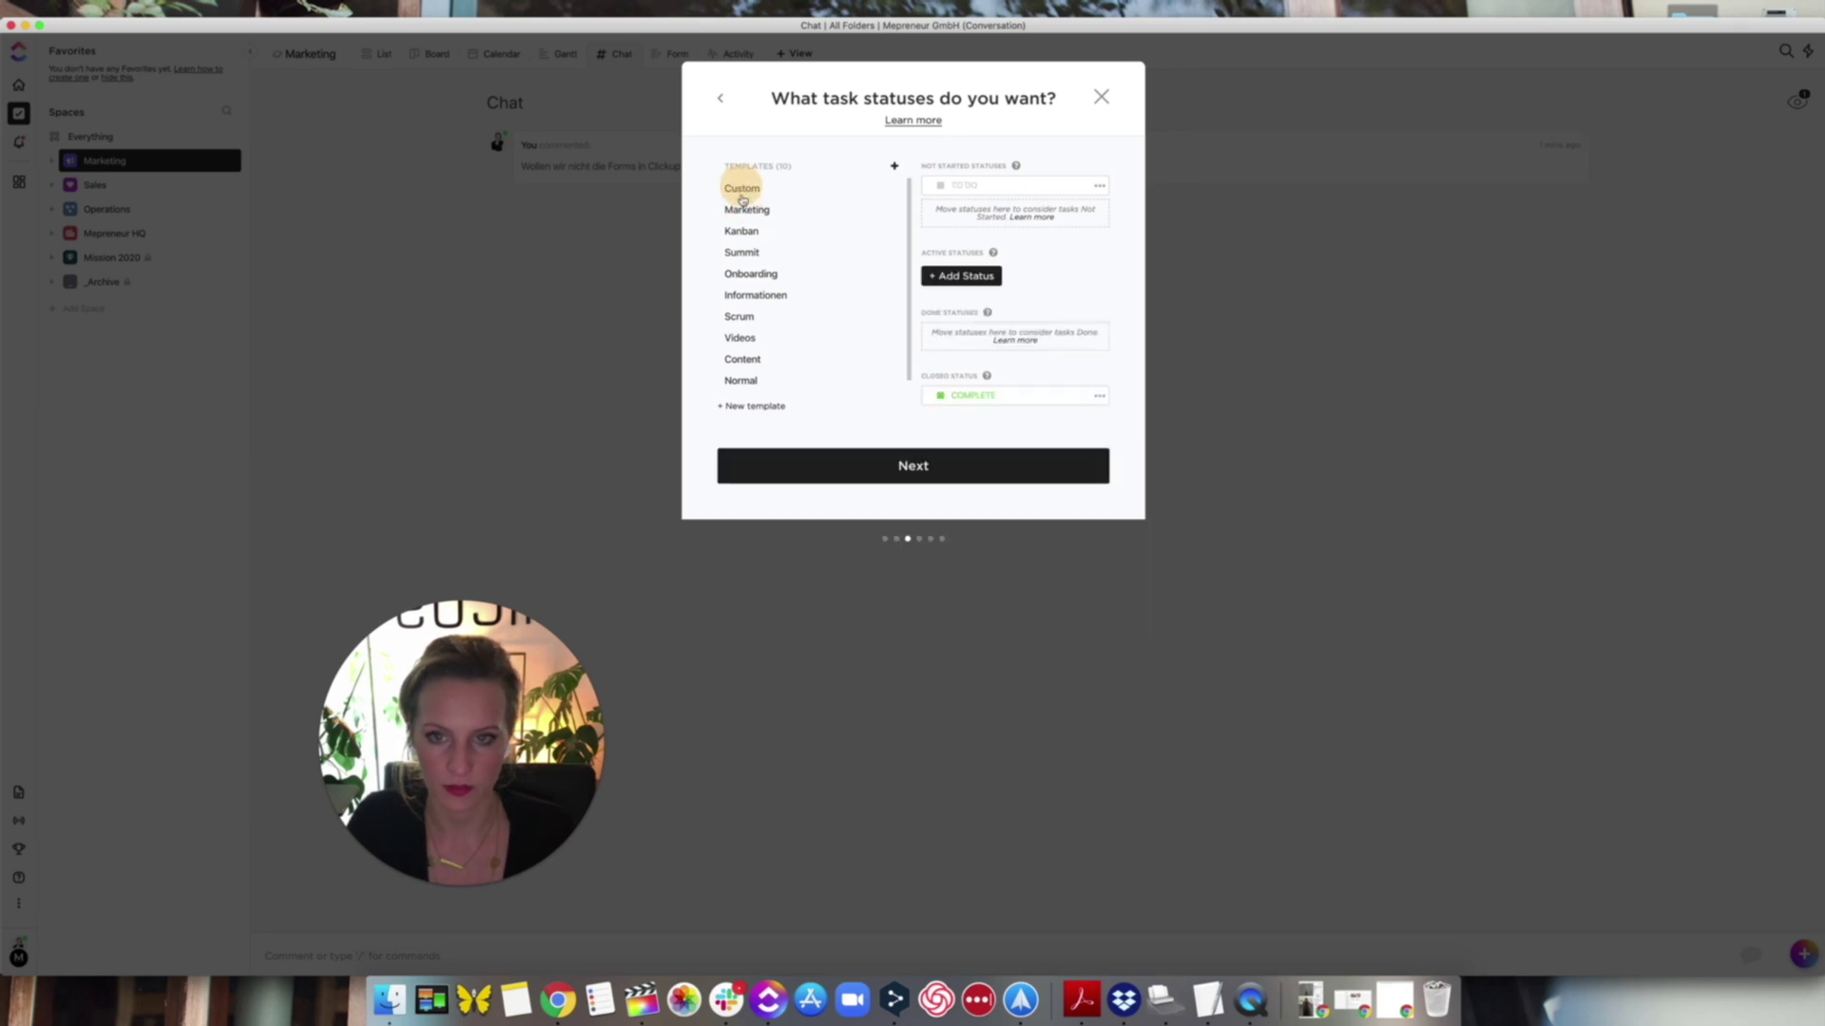
click(741, 295)
click(740, 316)
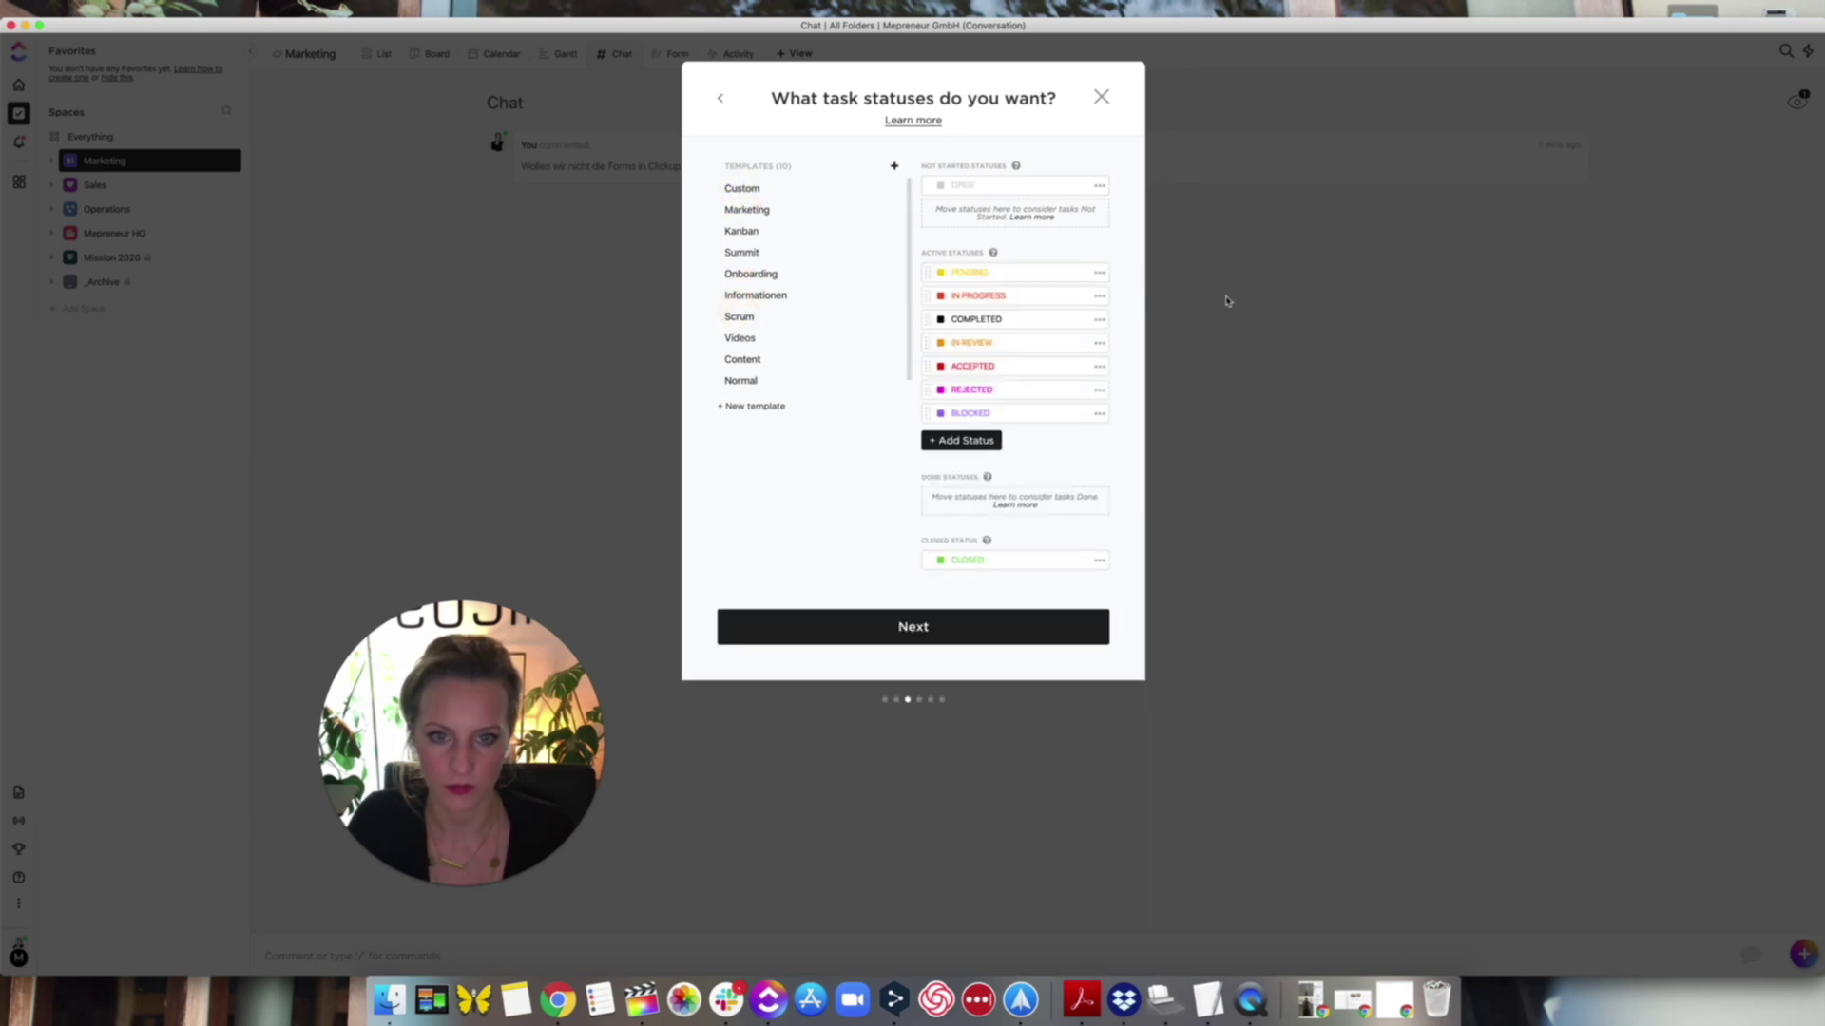
click(742, 361)
click(742, 379)
click(743, 363)
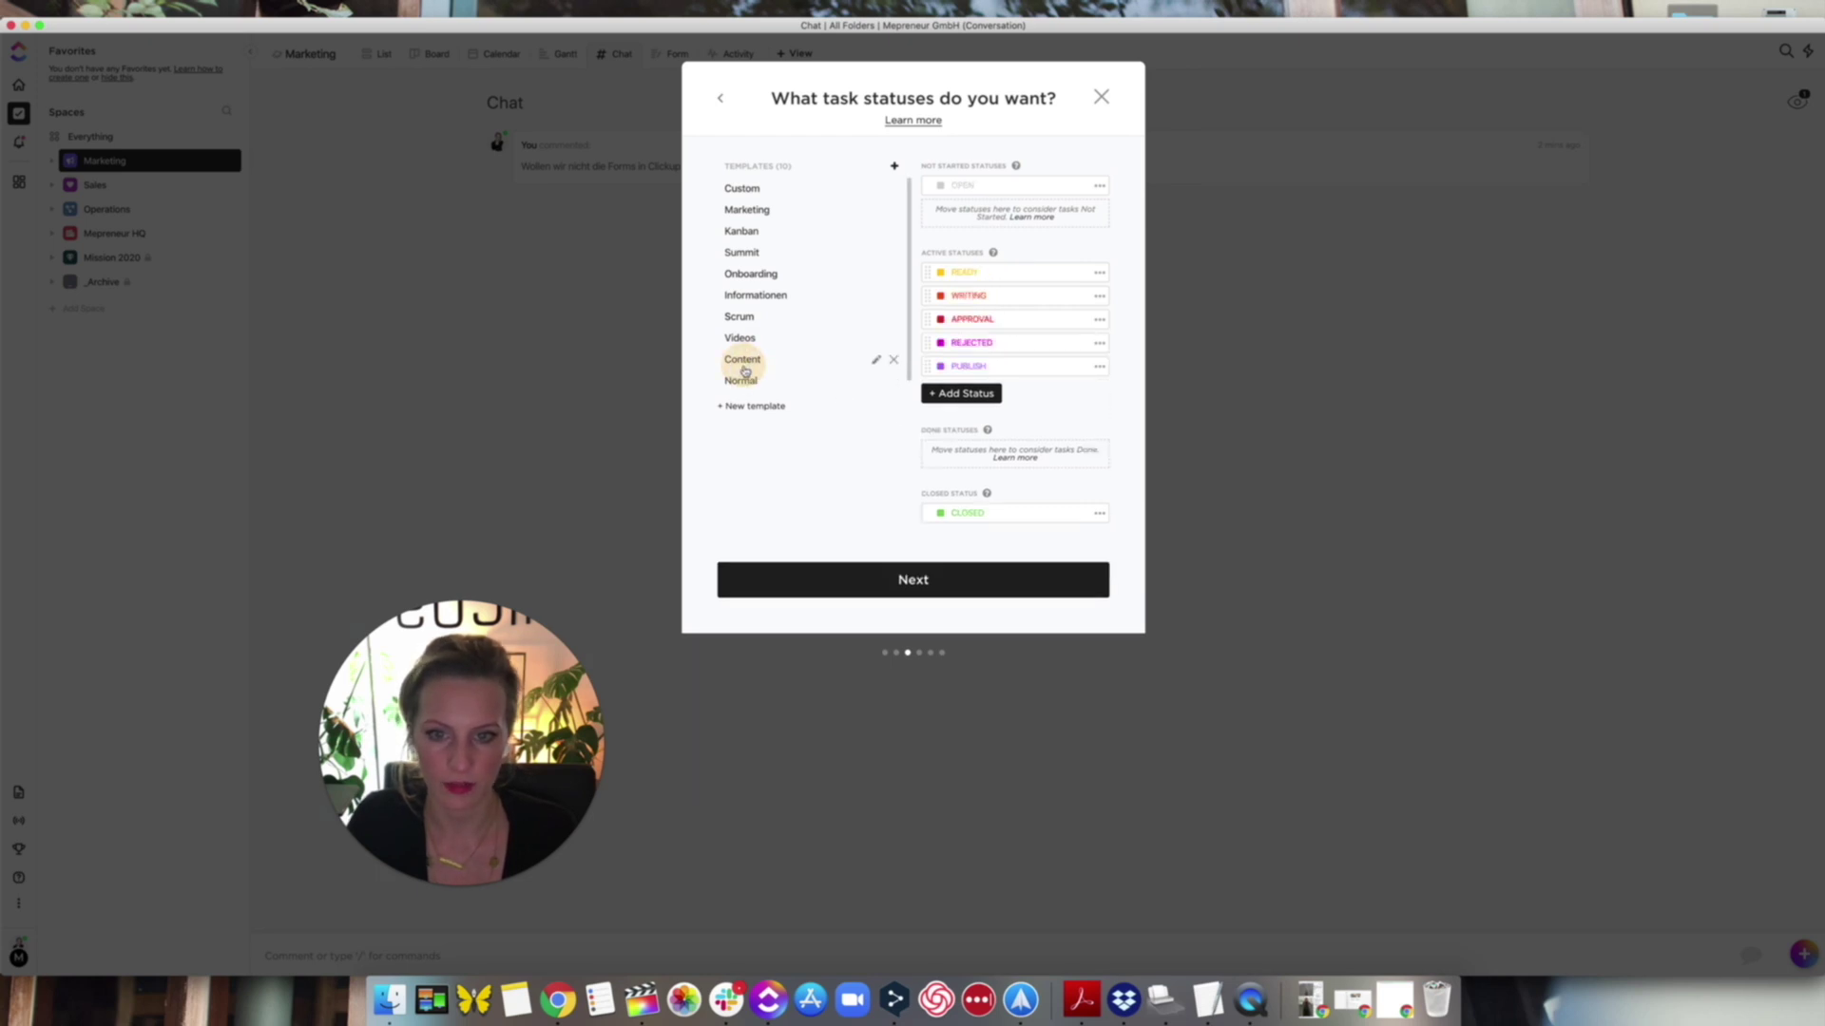
- Apply the Scrum status template to the Visionary space
click(742, 340)
click(739, 315)
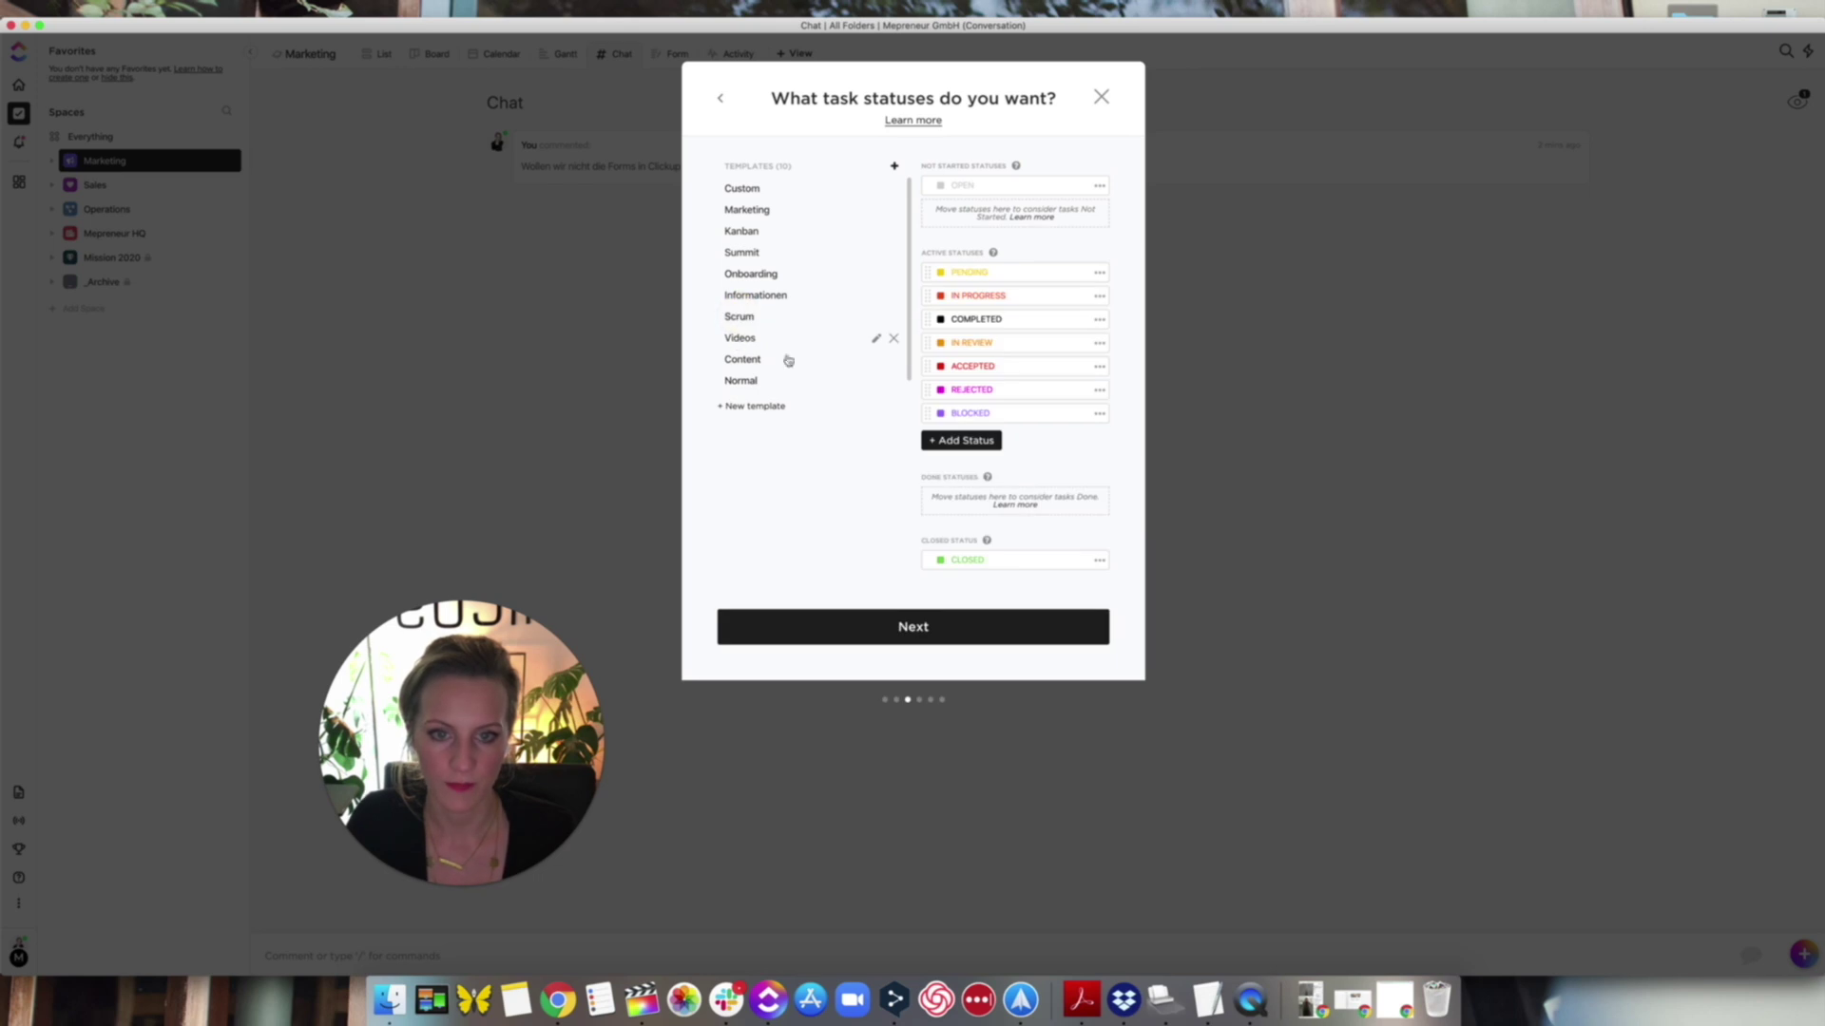
click(894, 629)
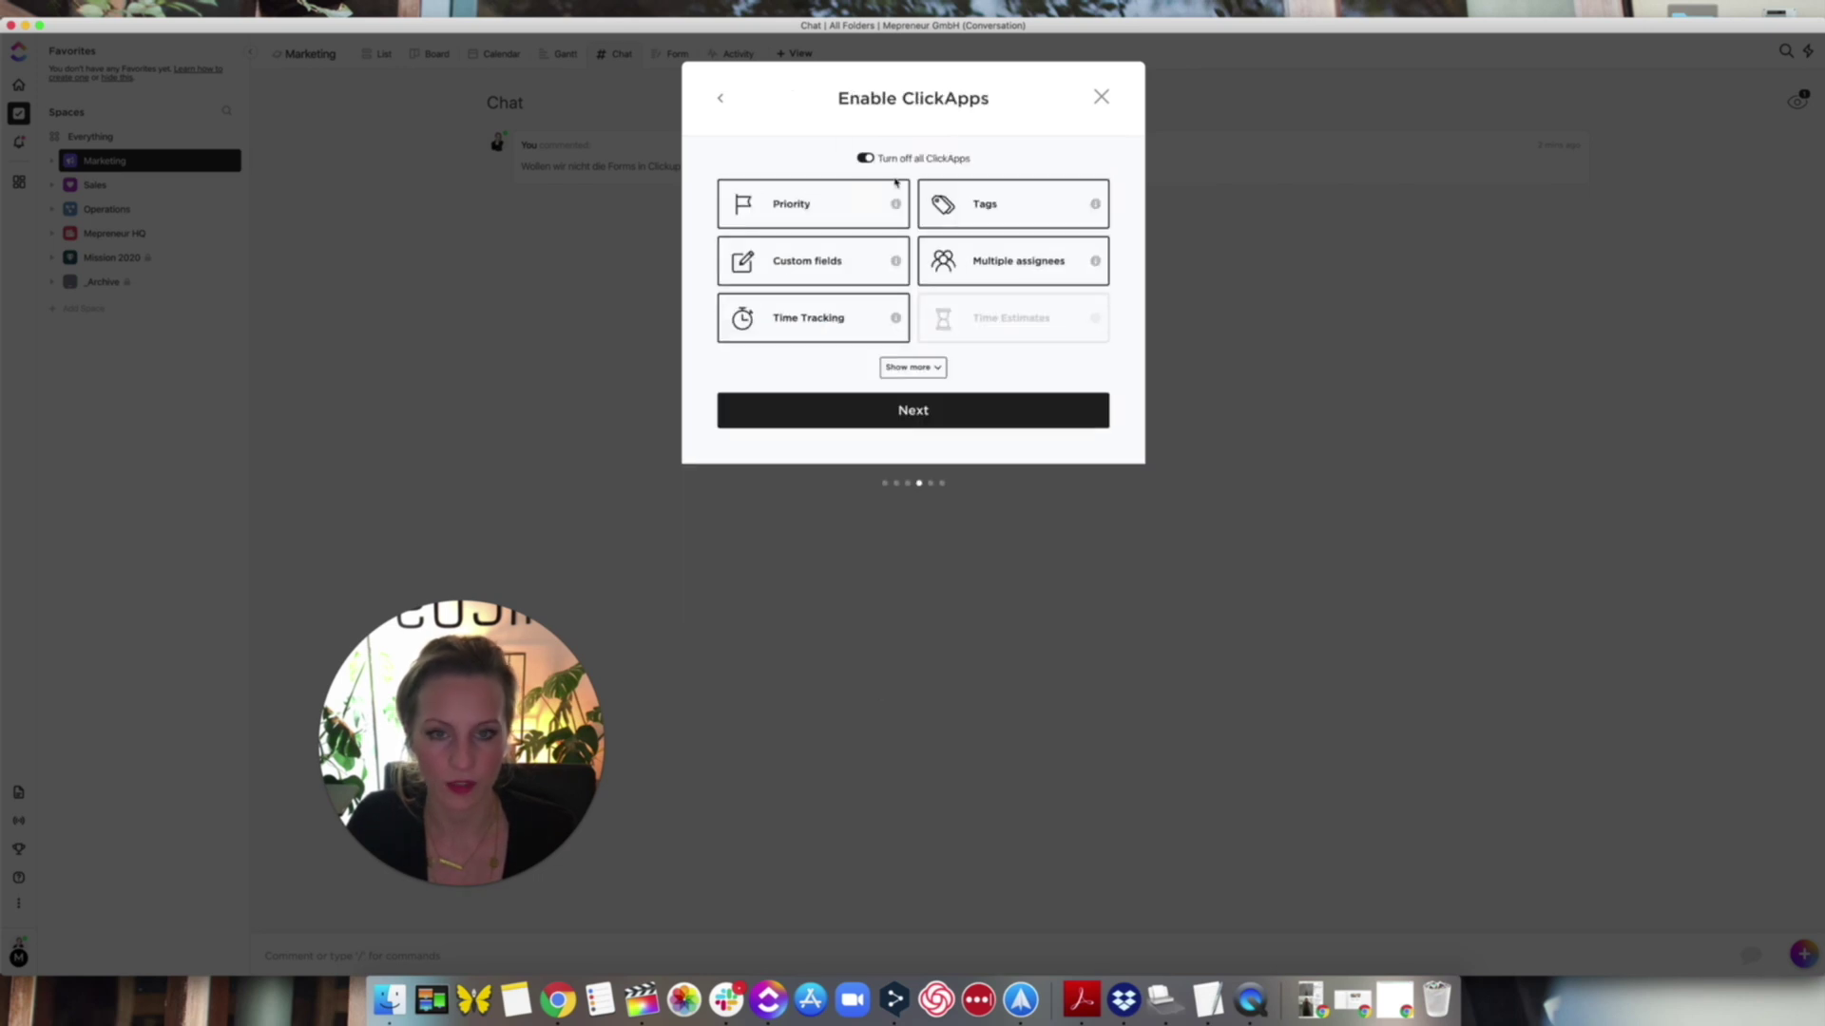
- Turn all ClickApps off and back on for the Visionary space and expand the full list of ClickApps
click(866, 157)
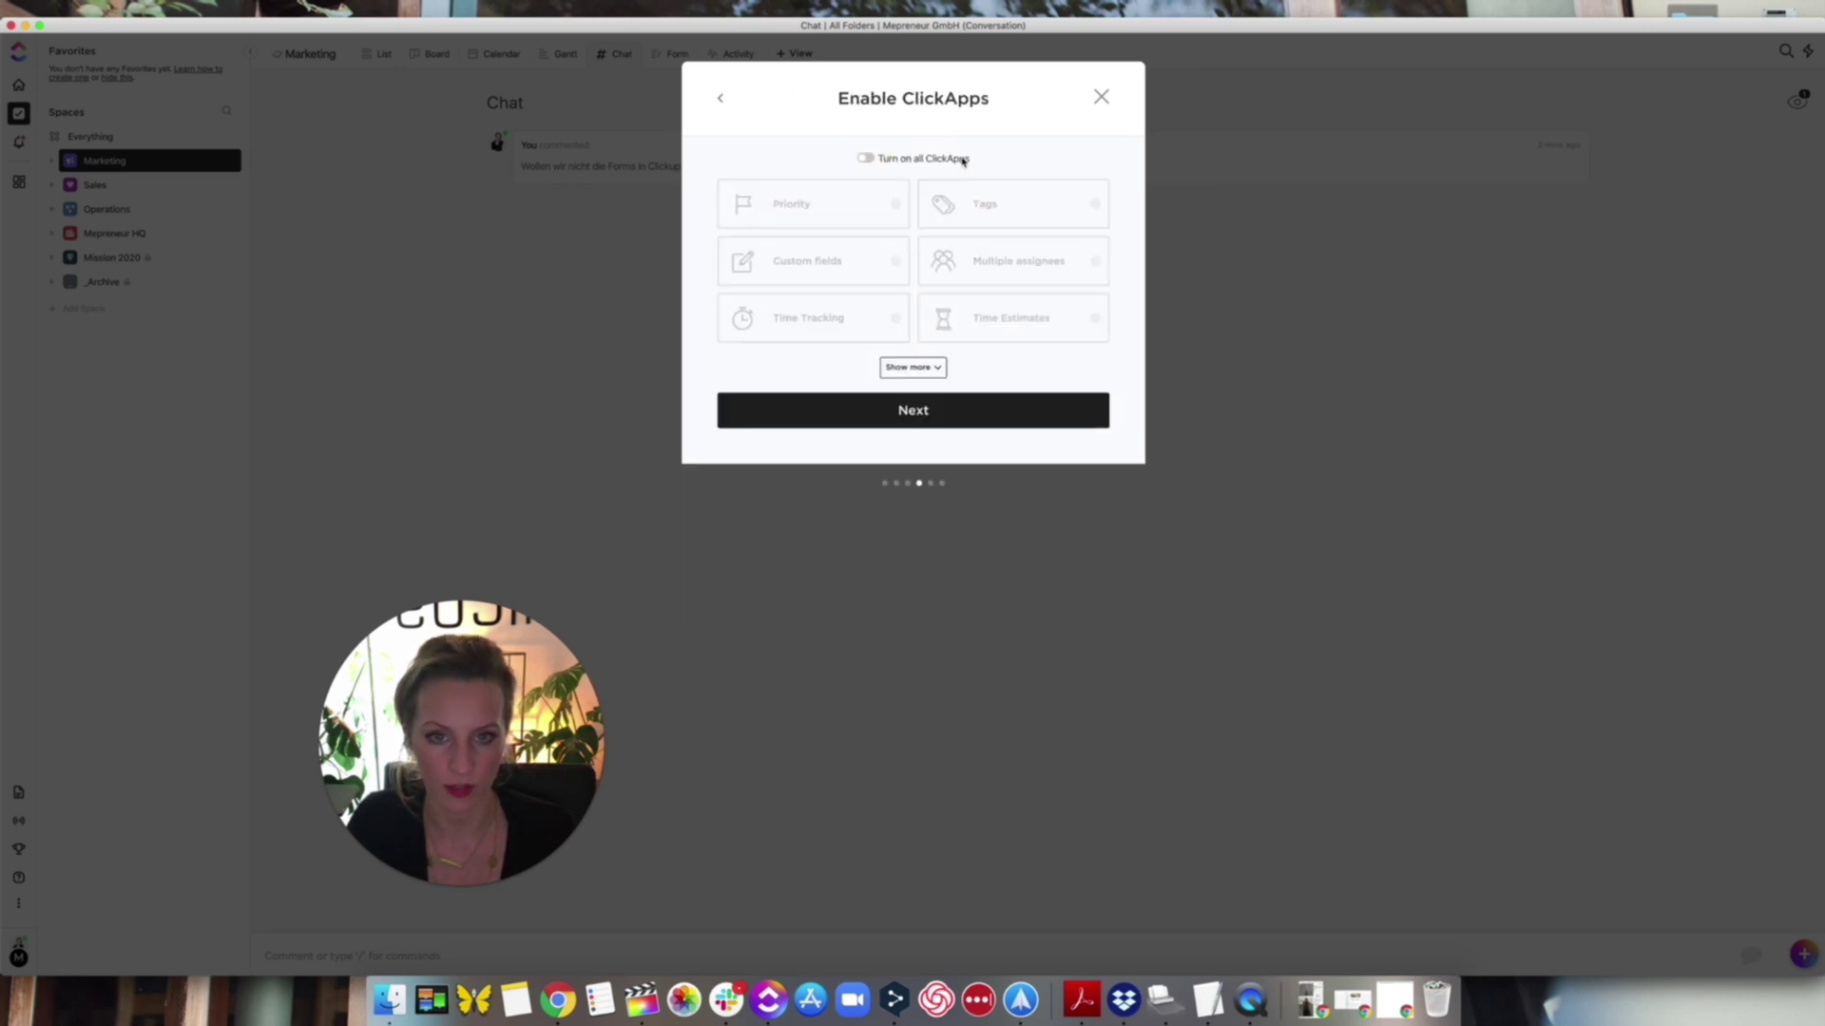
click(861, 156)
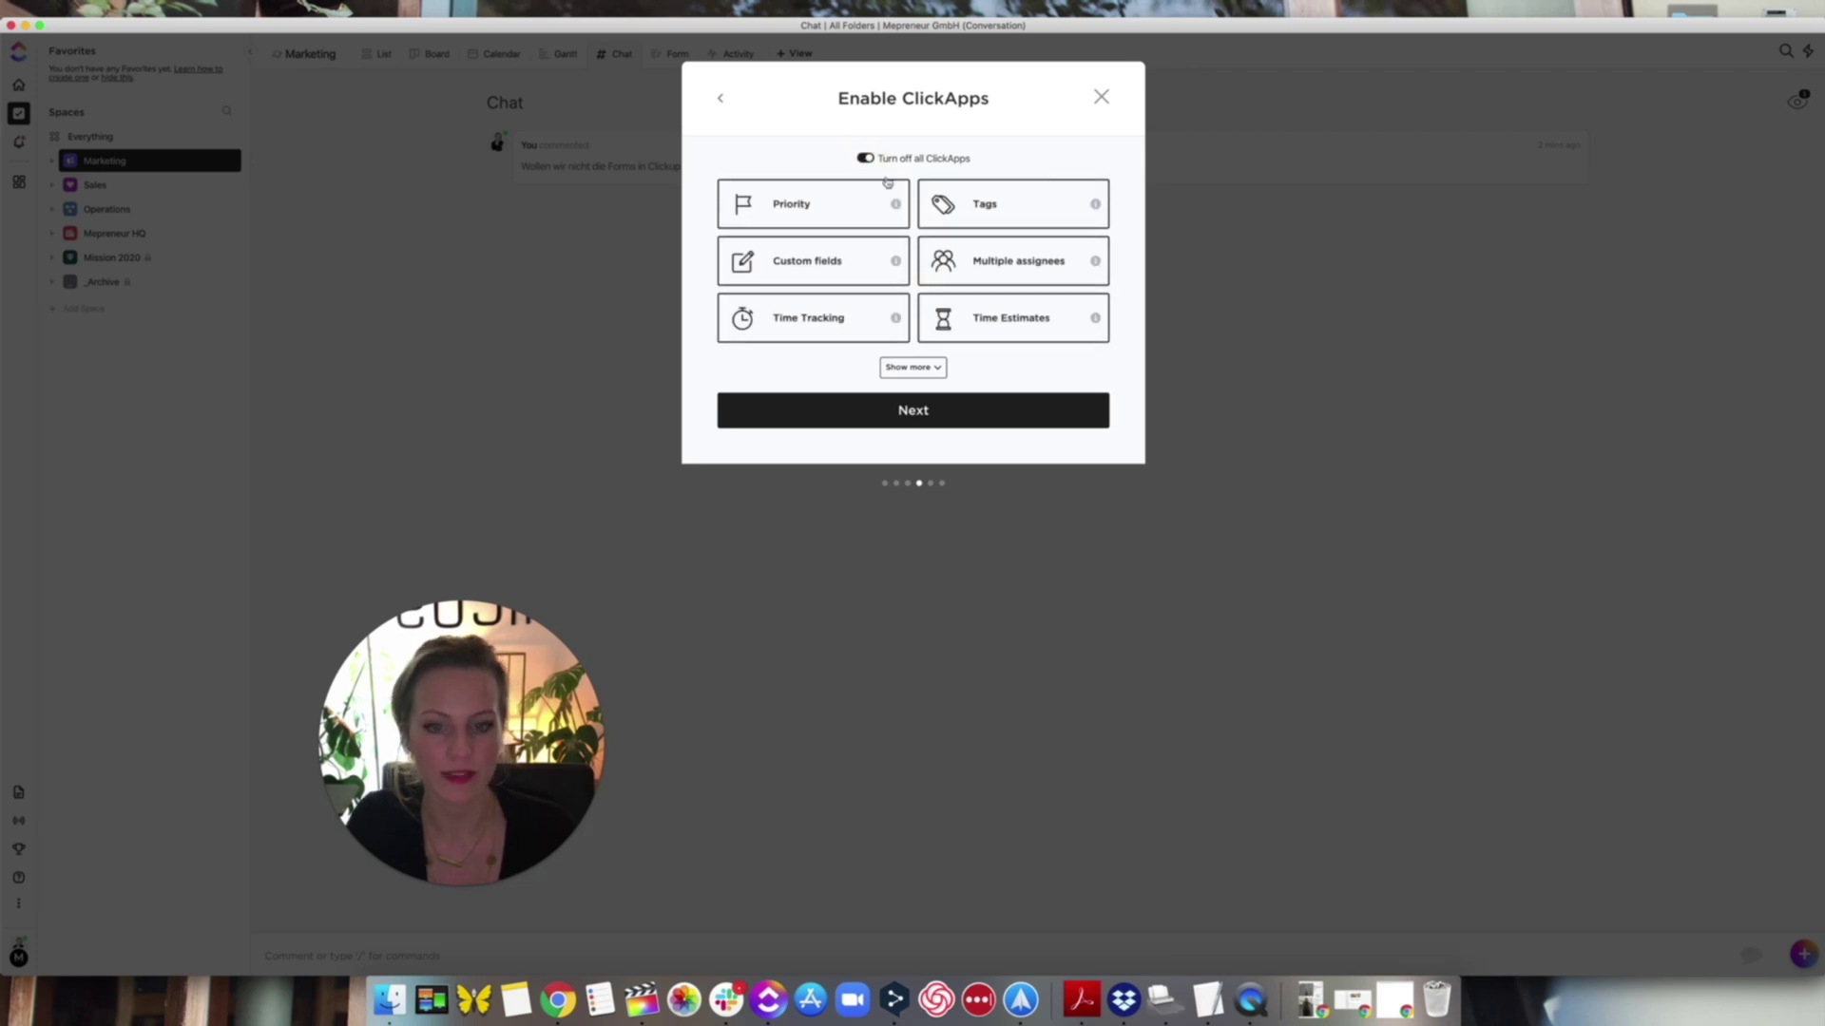
click(910, 376)
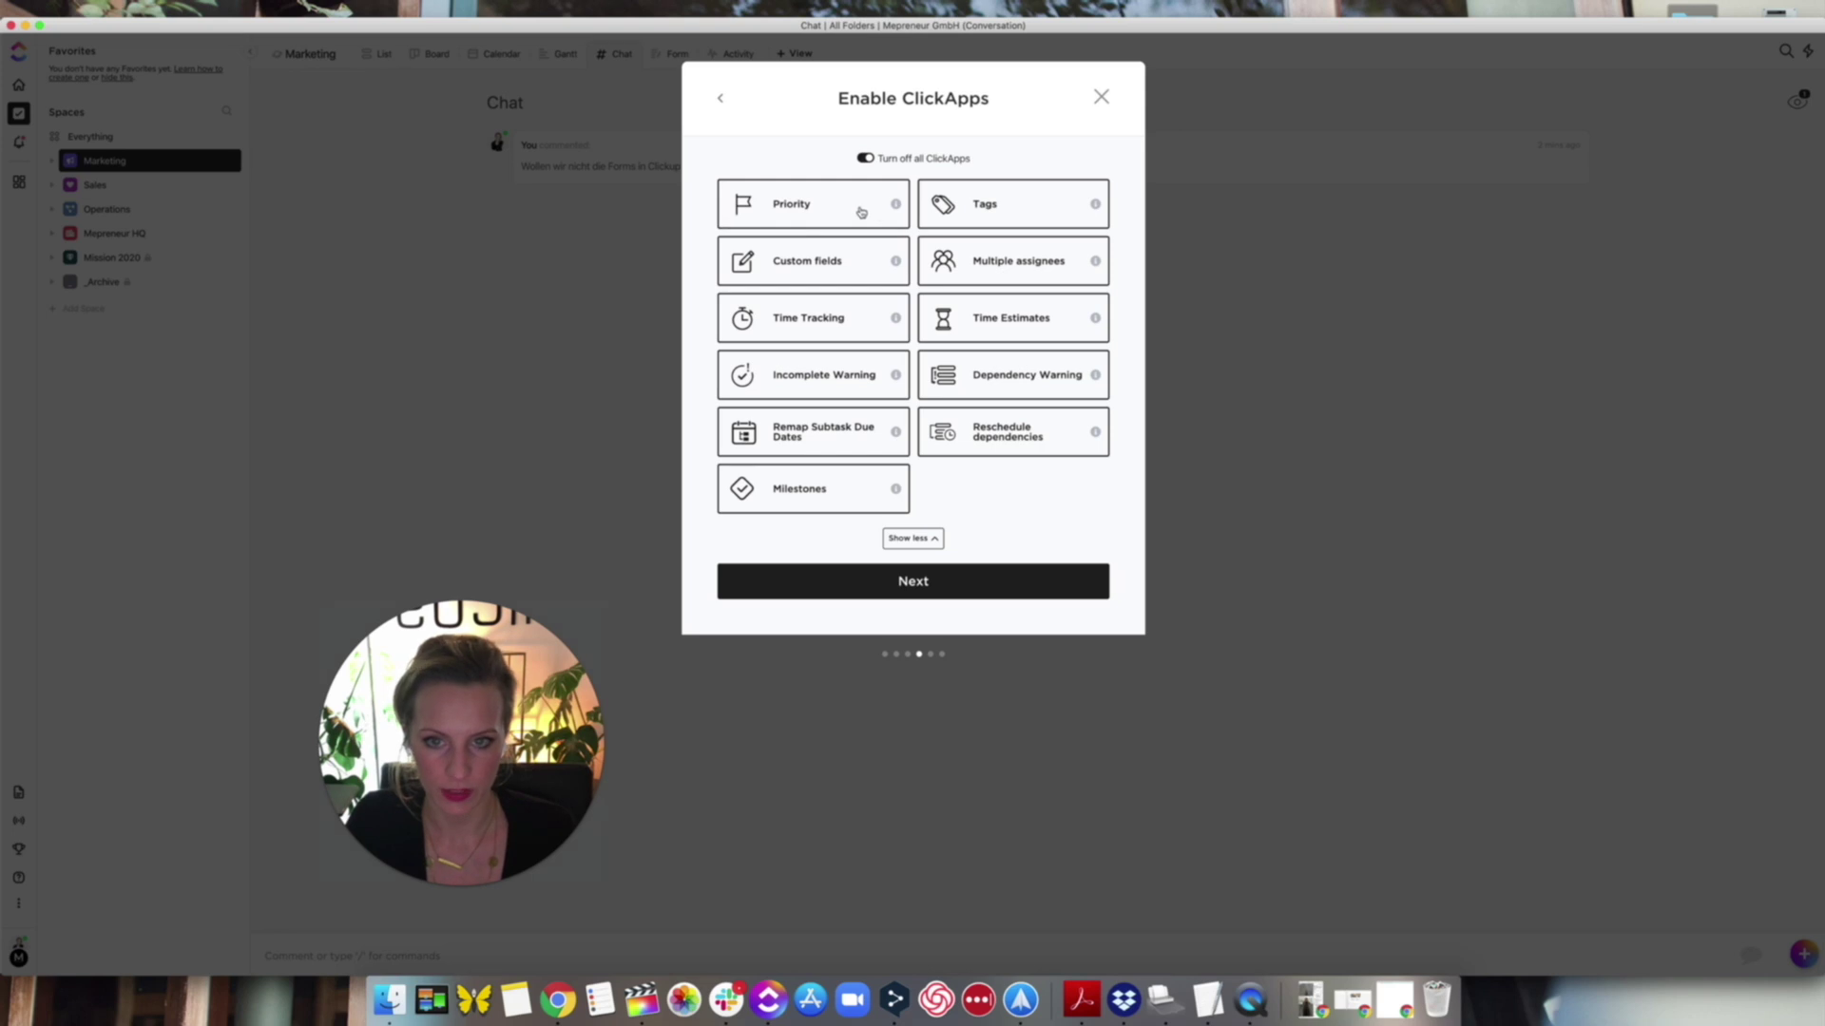
- Disable the Priority, Custom fields, Time Tracking and Reschedule dependencies ClickApps for the Visionary space and continue to the default view settings
click(786, 269)
click(789, 213)
click(786, 328)
click(786, 327)
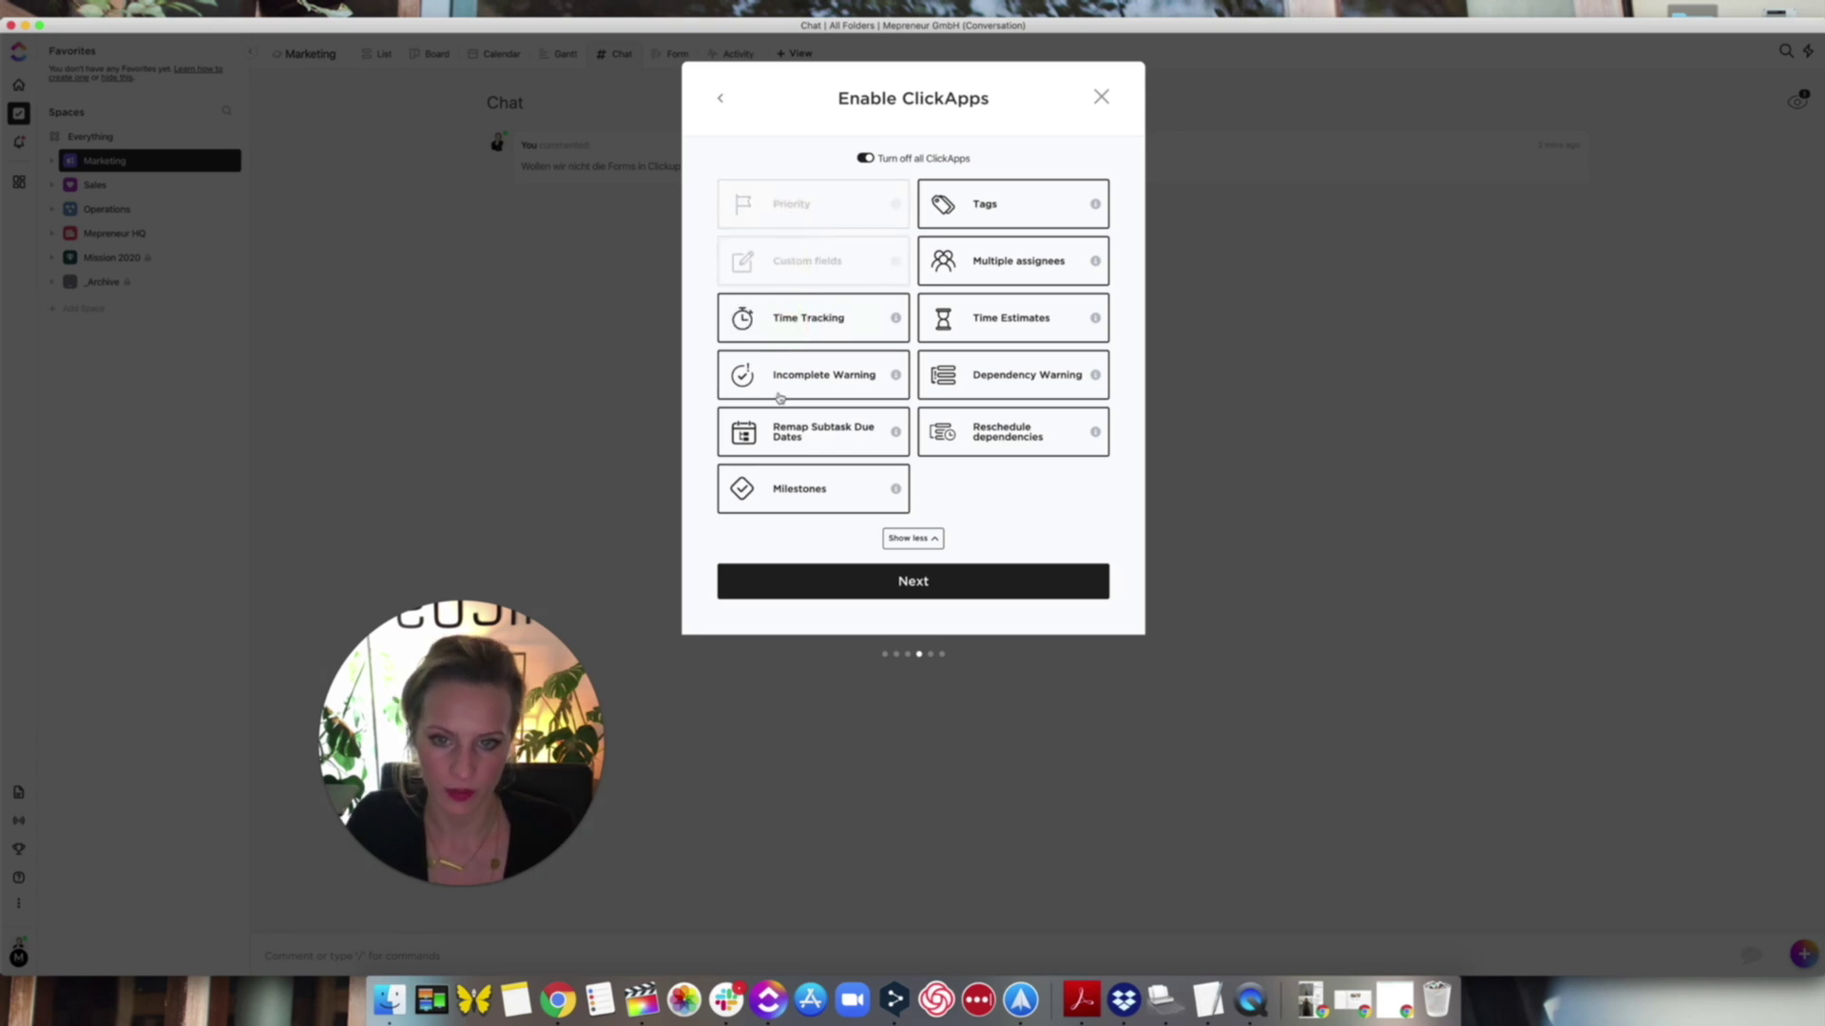
click(814, 379)
click(777, 389)
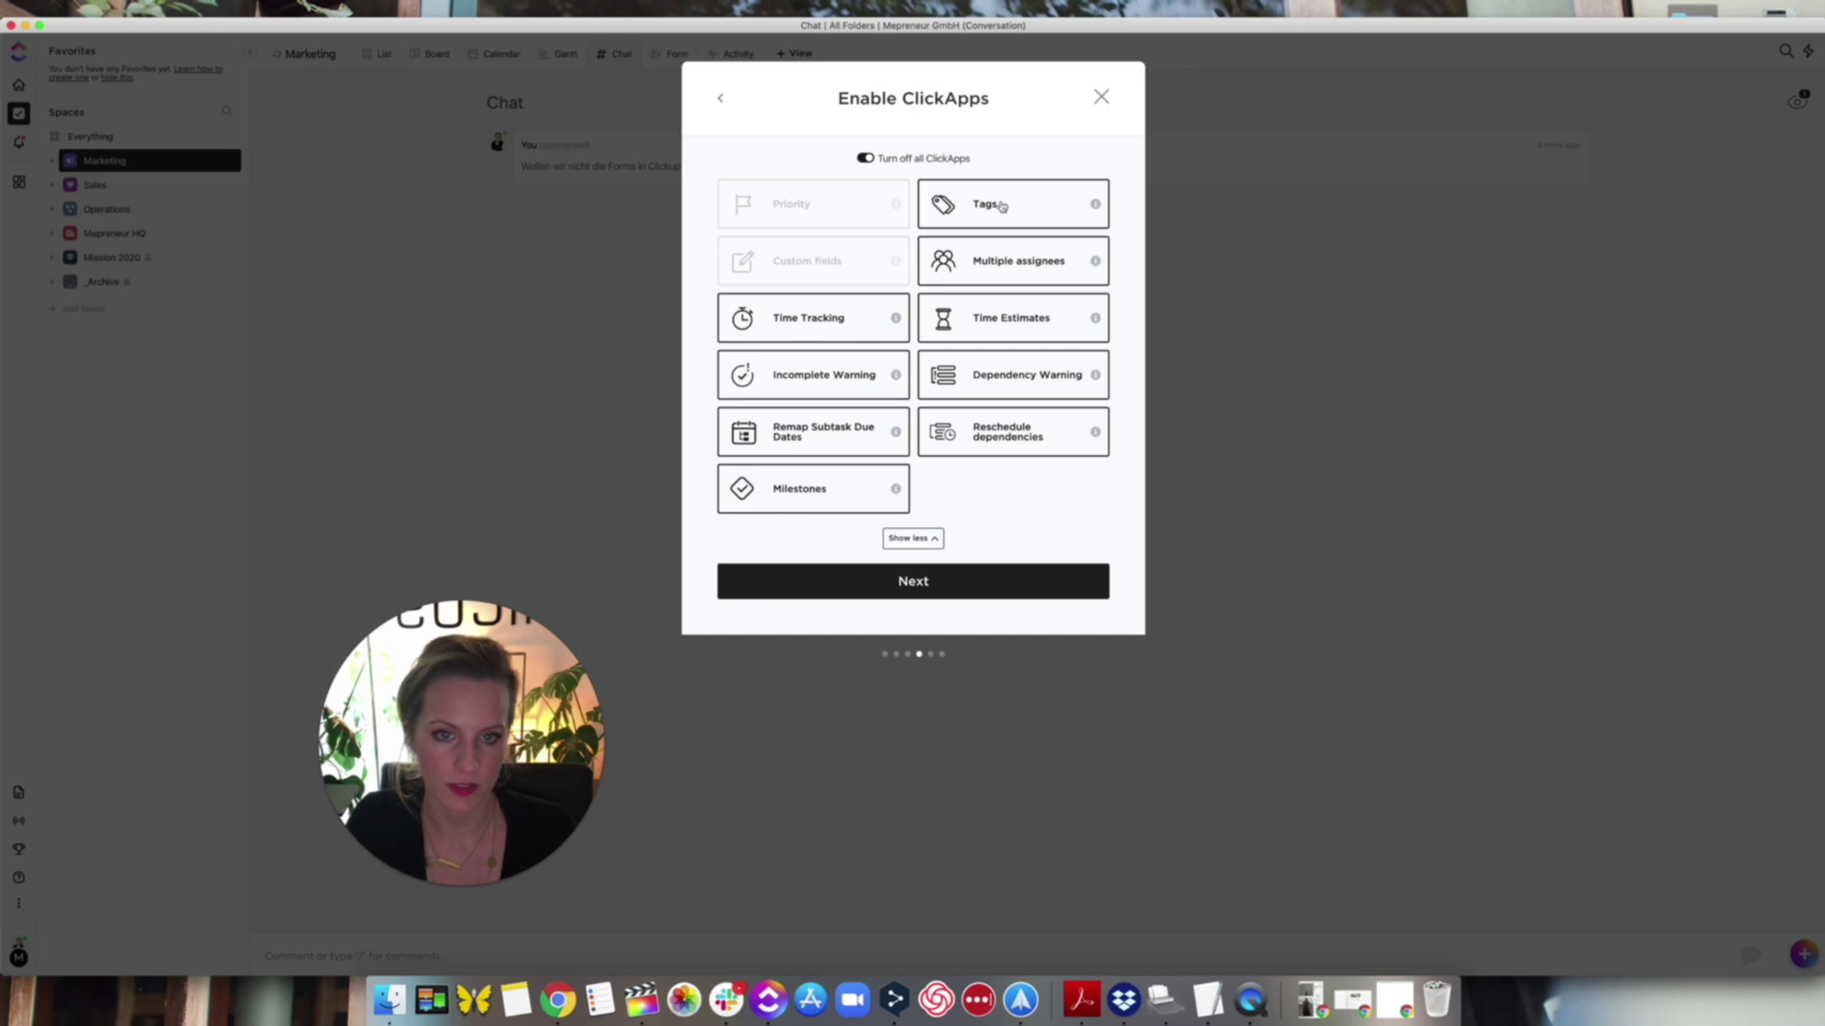
click(946, 435)
click(836, 323)
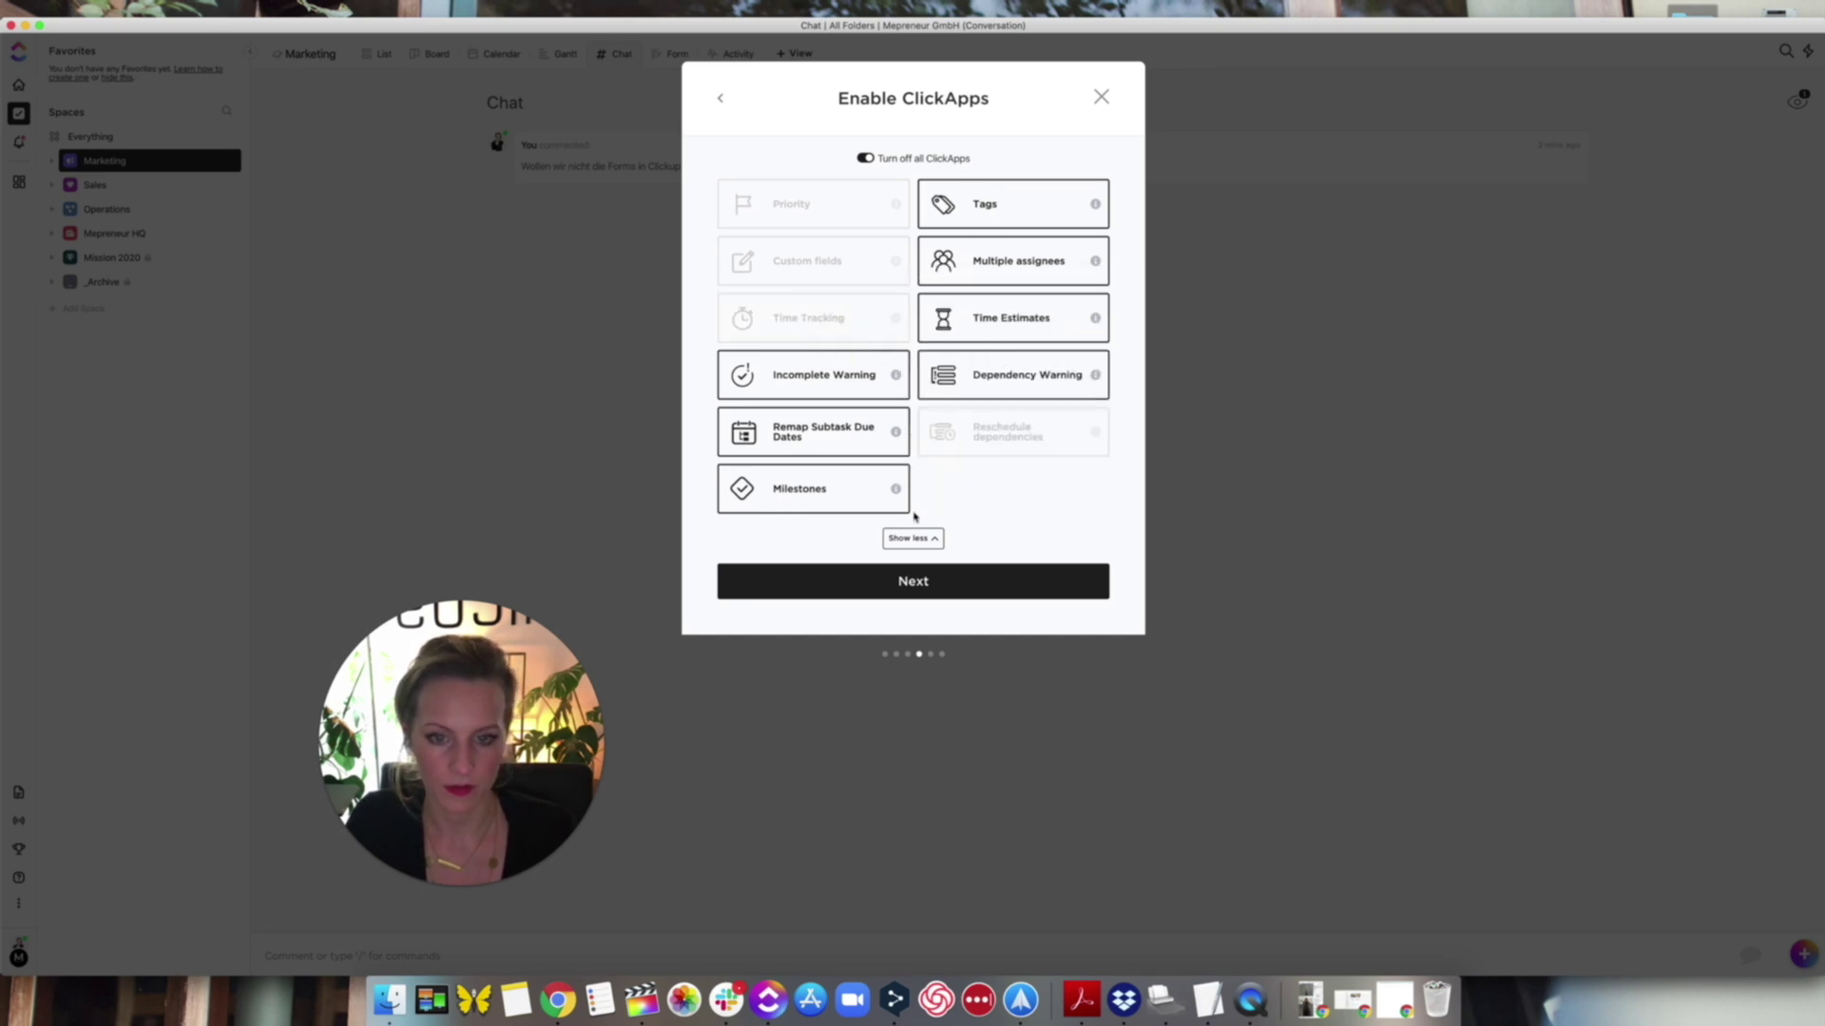
click(915, 578)
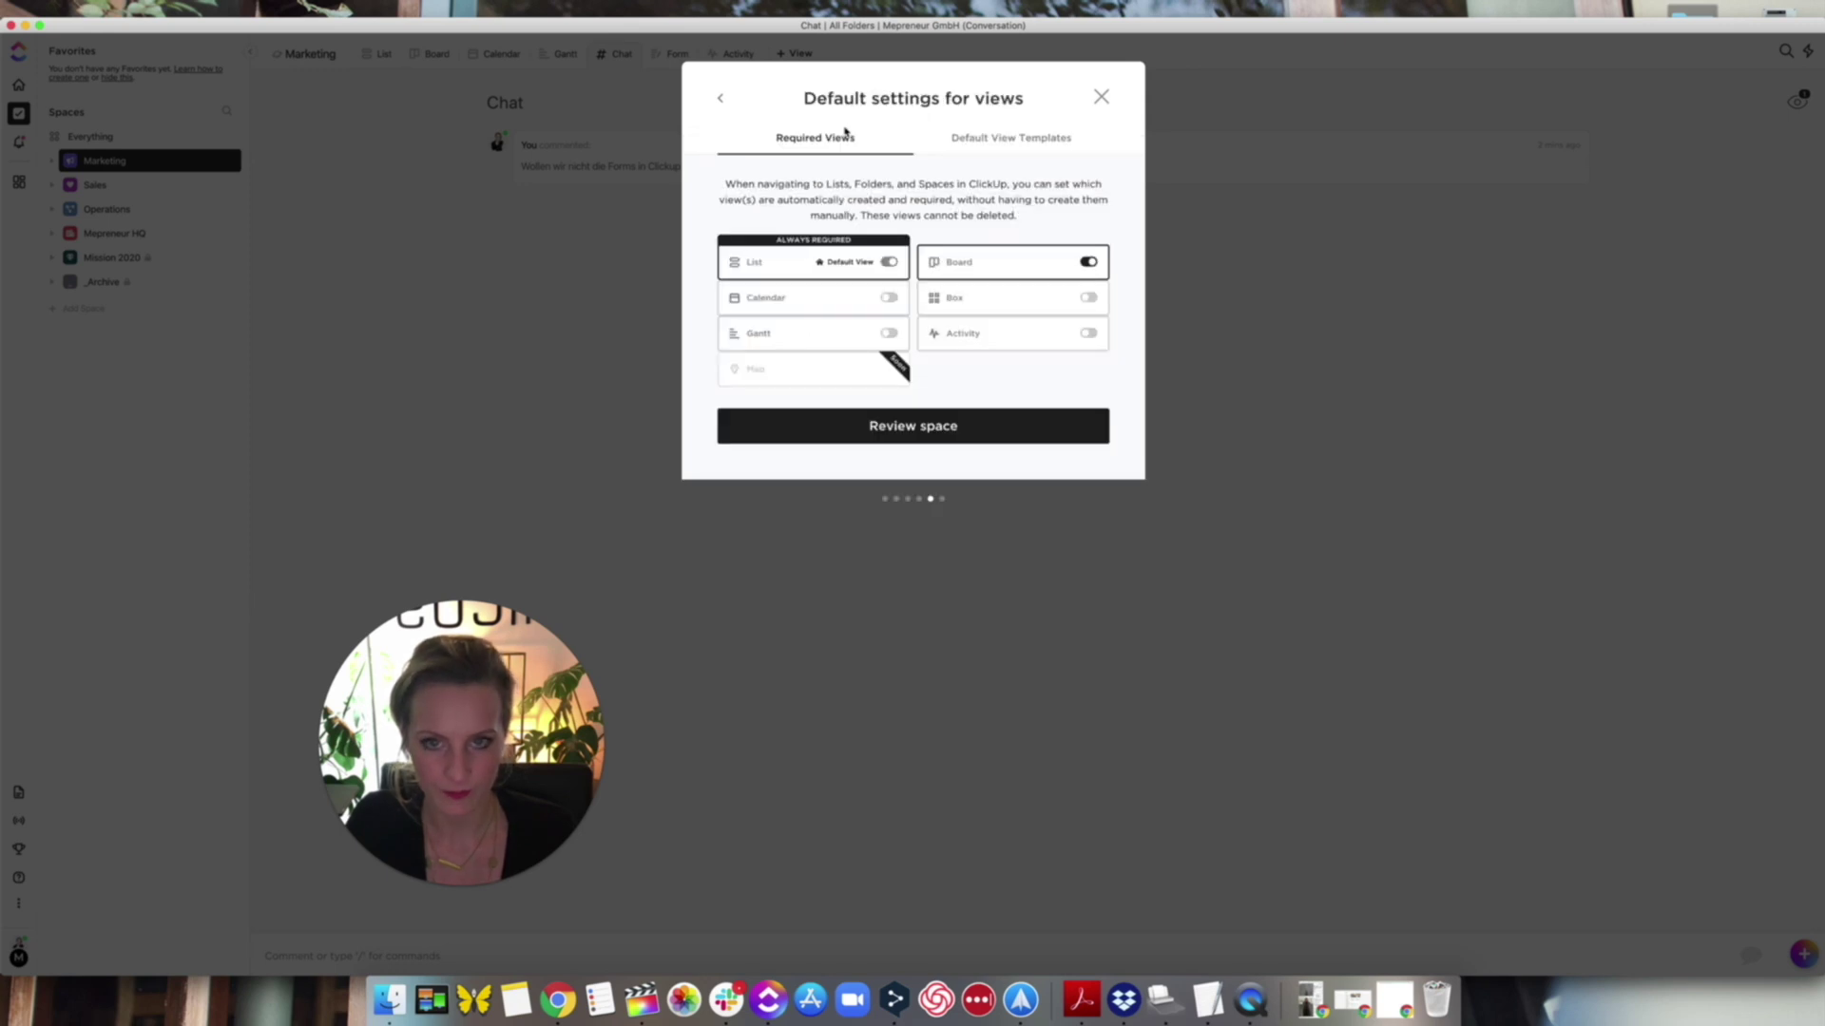
- Look over the required views, default view templates and summary of the Visionary space, and discard it without creating it
click(1003, 138)
click(836, 137)
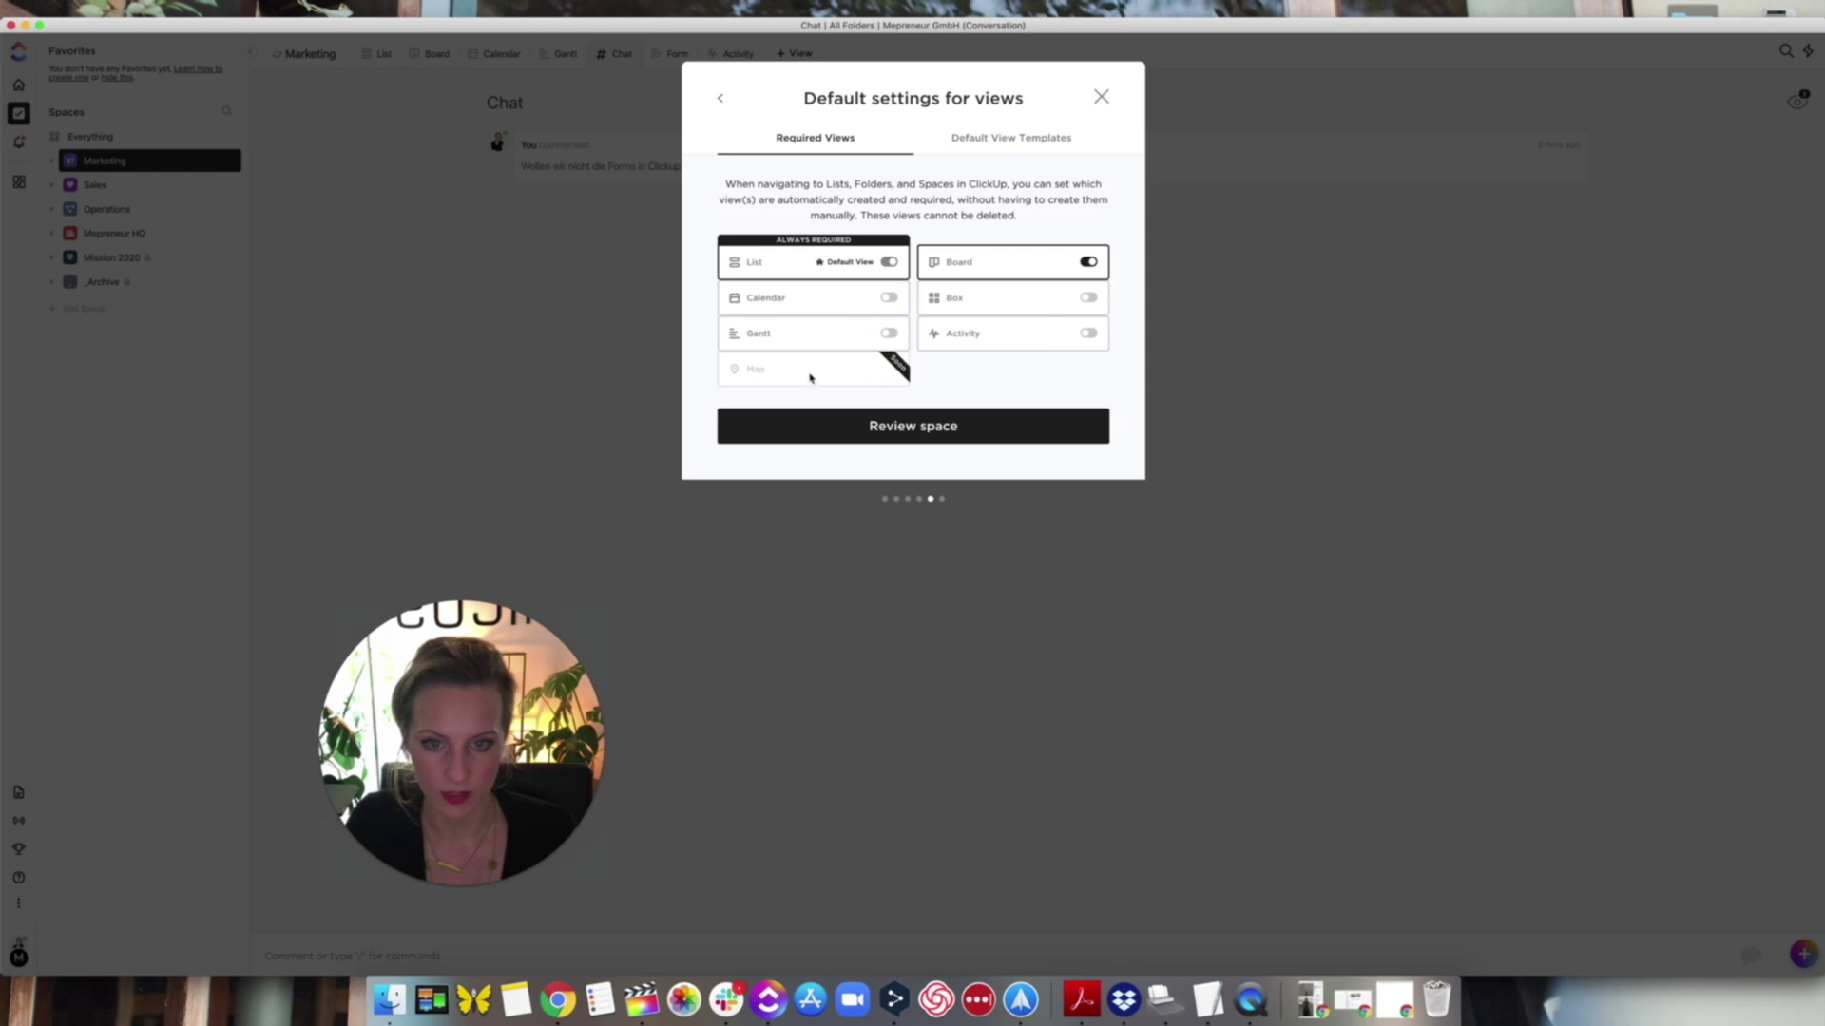
click(930, 429)
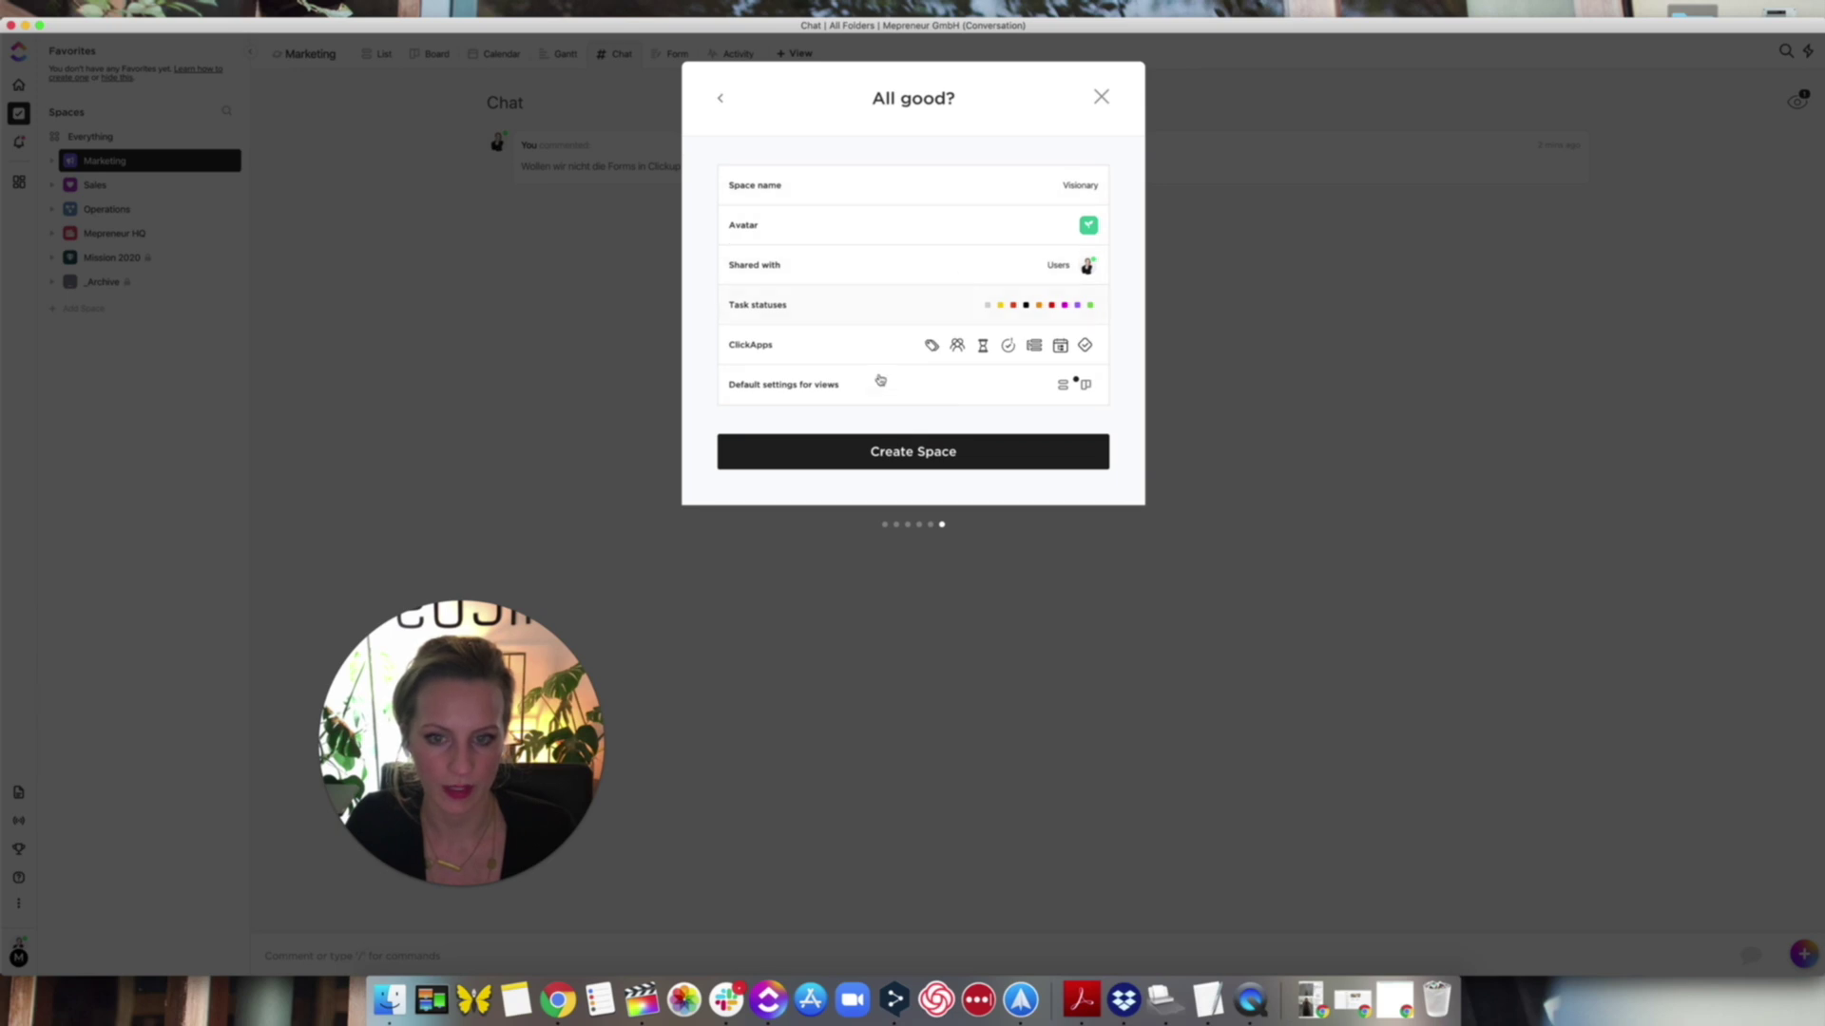
click(1100, 97)
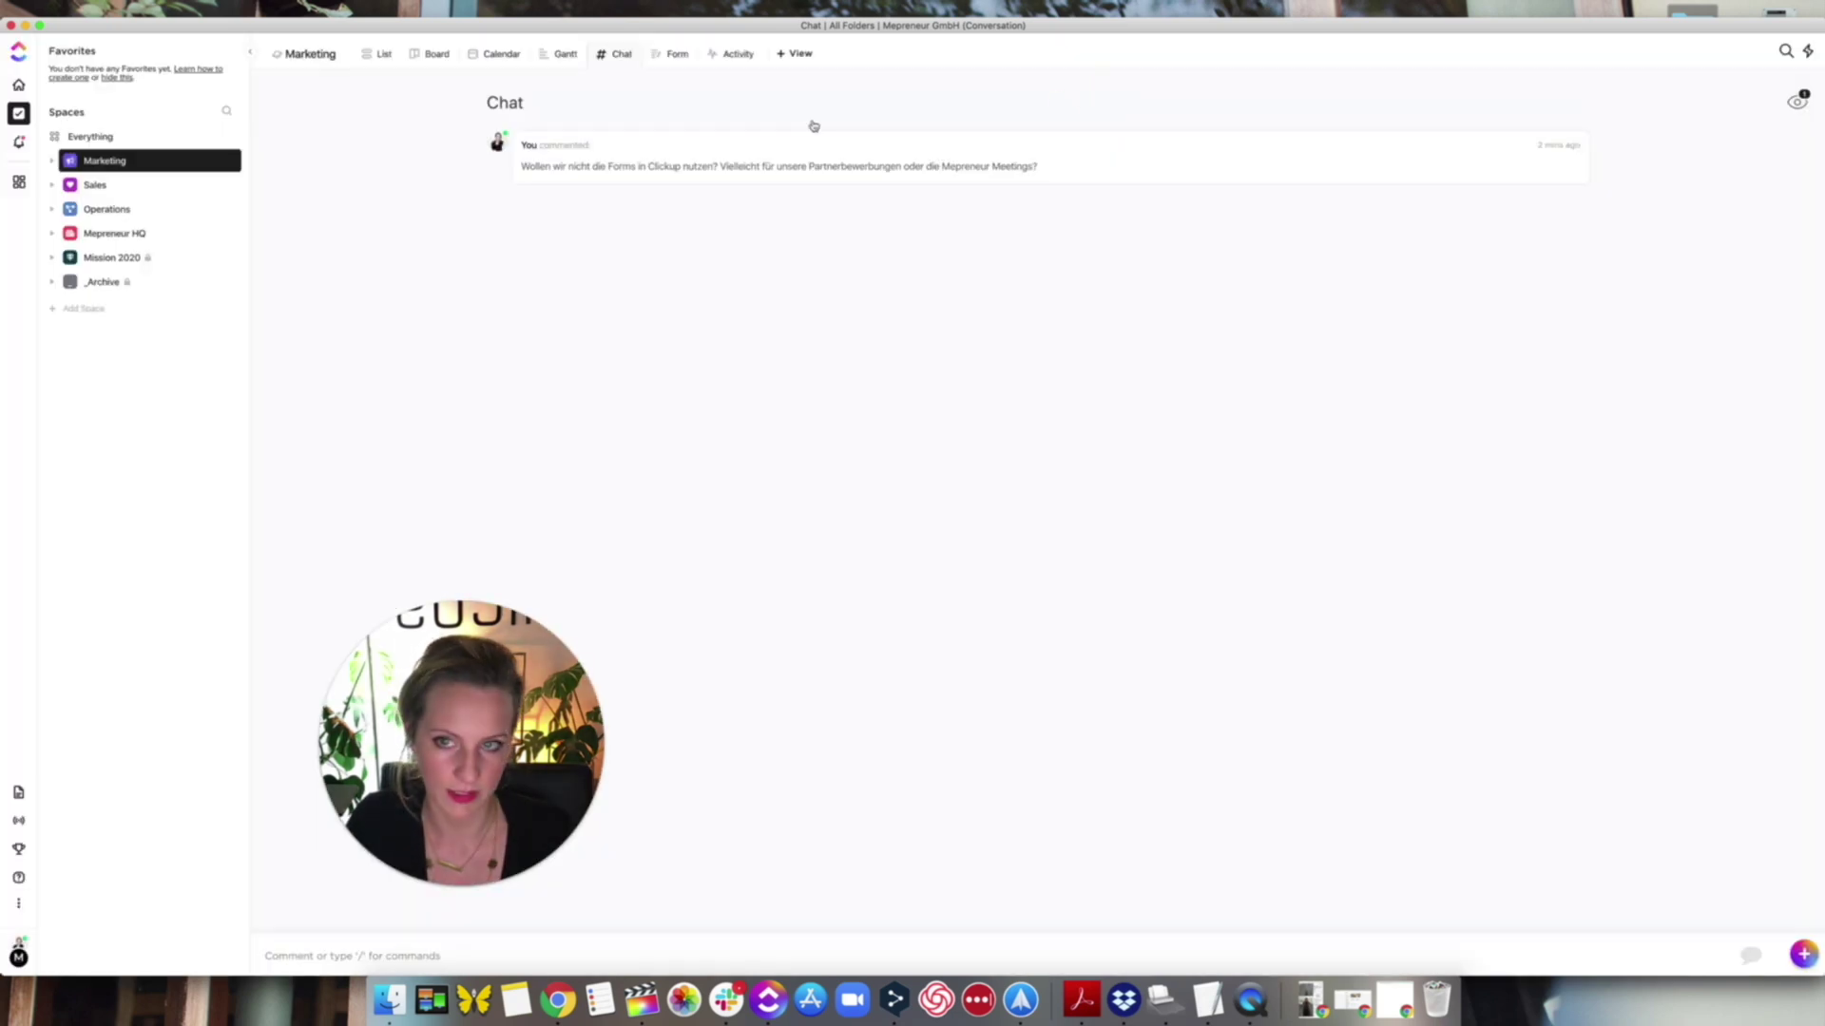
click(99, 309)
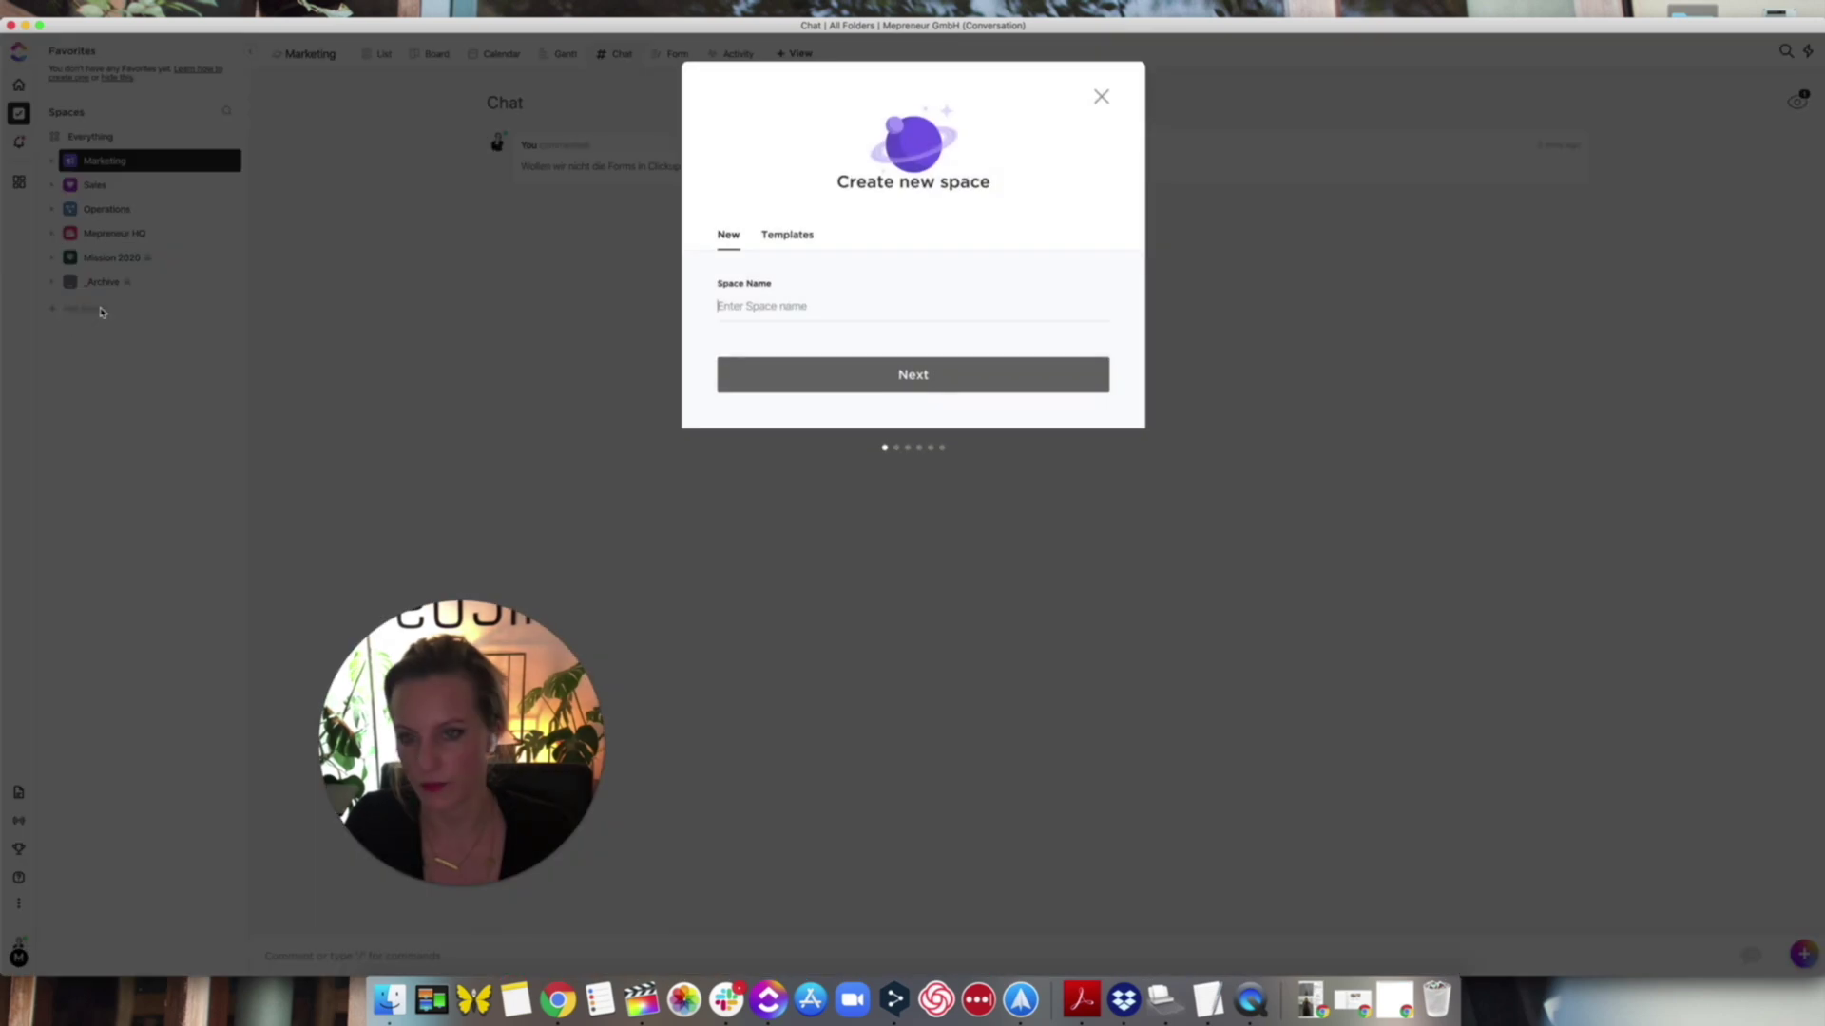
click(1102, 97)
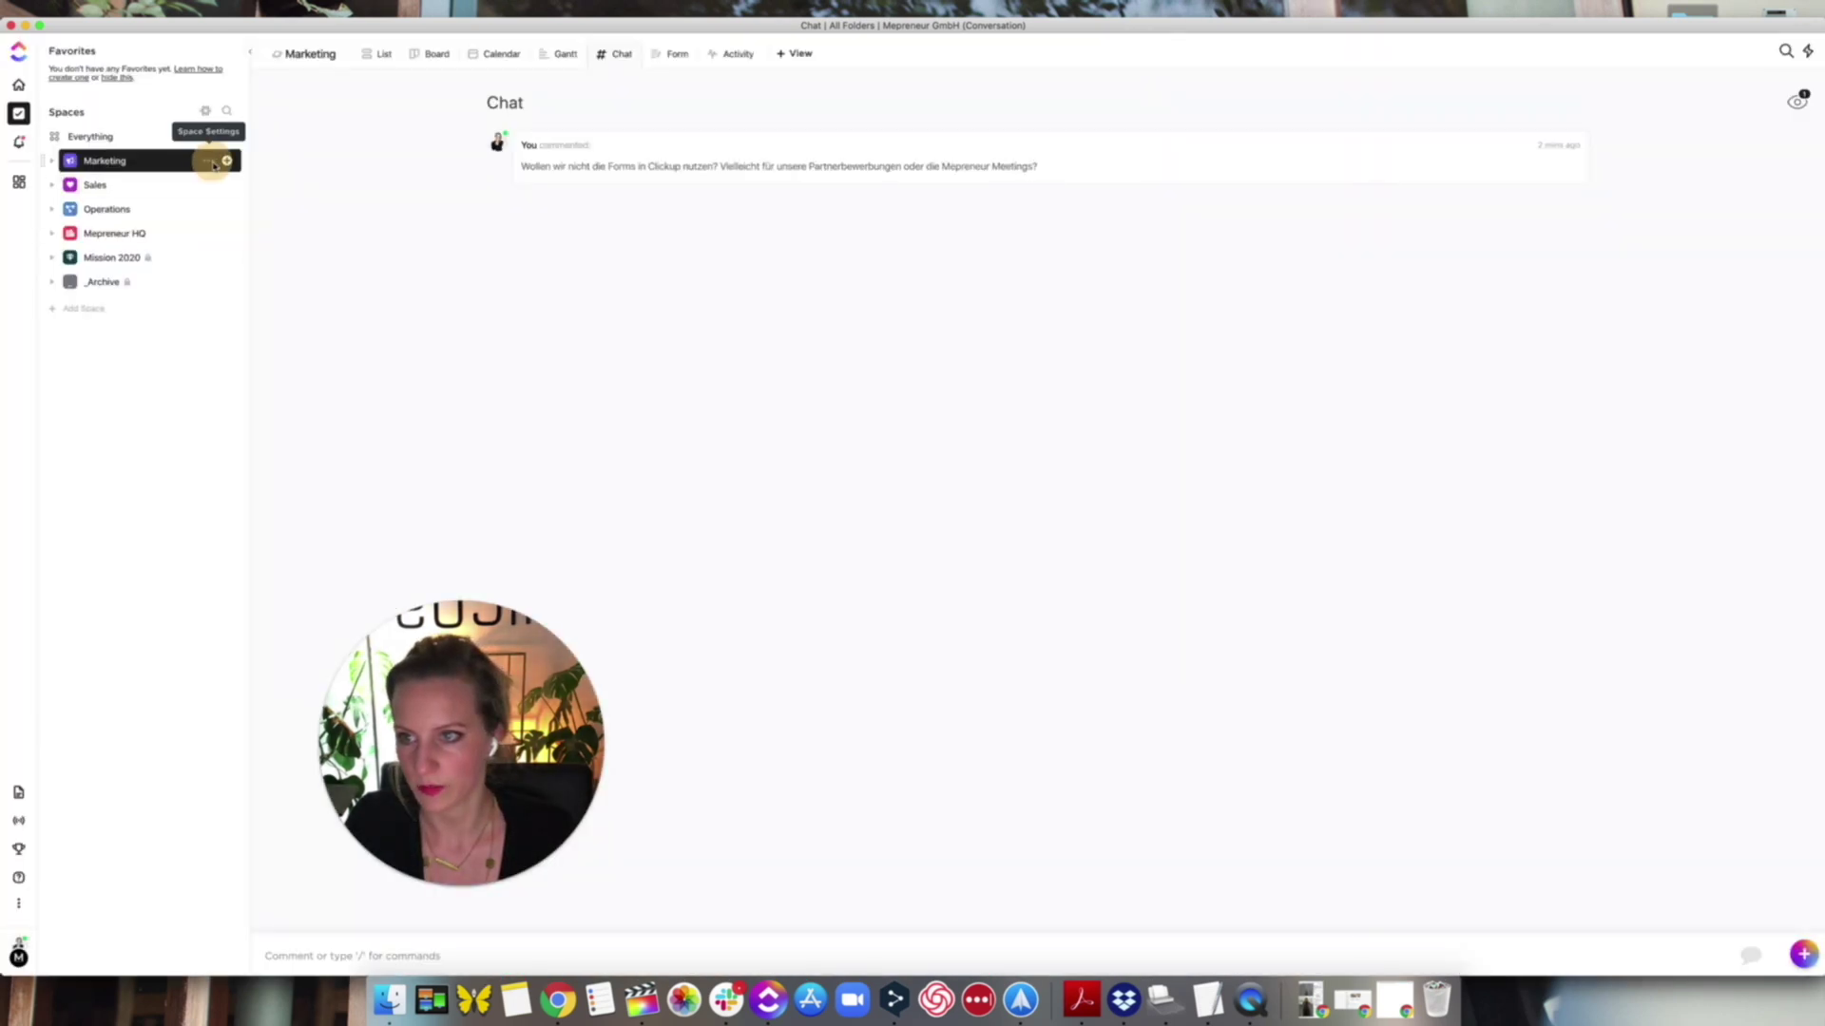
click(210, 161)
click(407, 244)
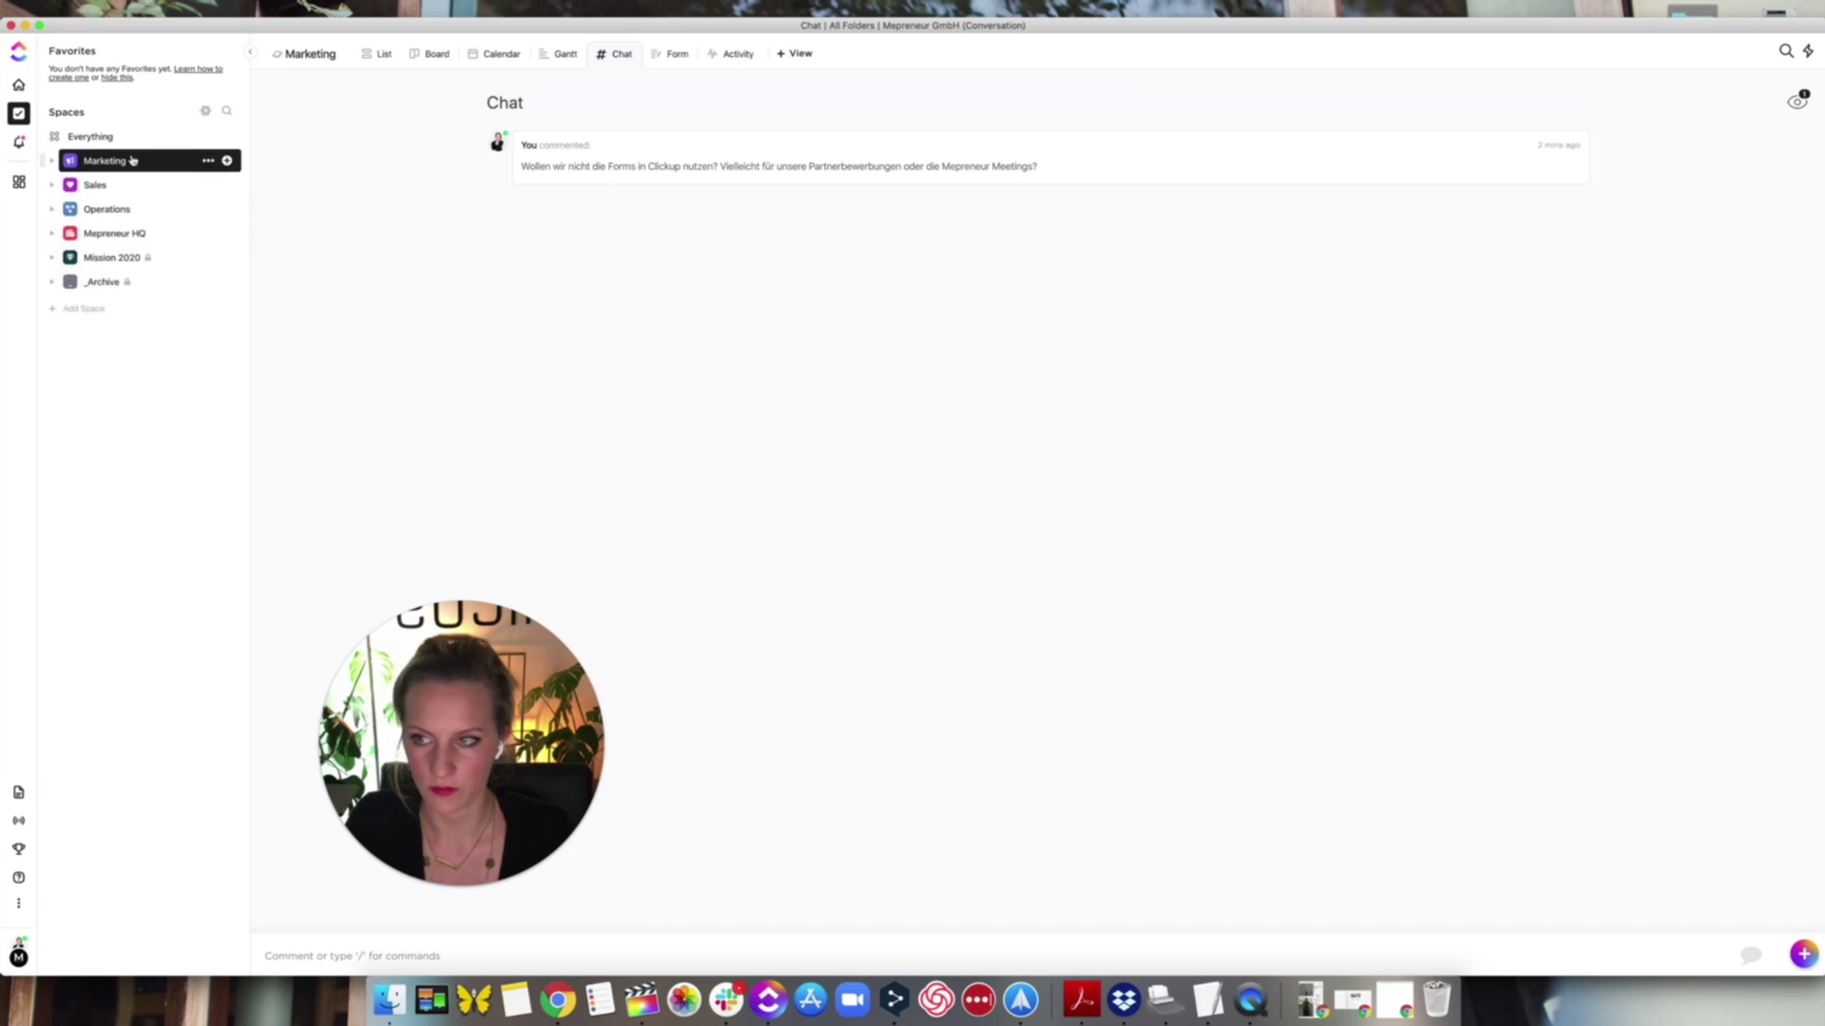
click(209, 161)
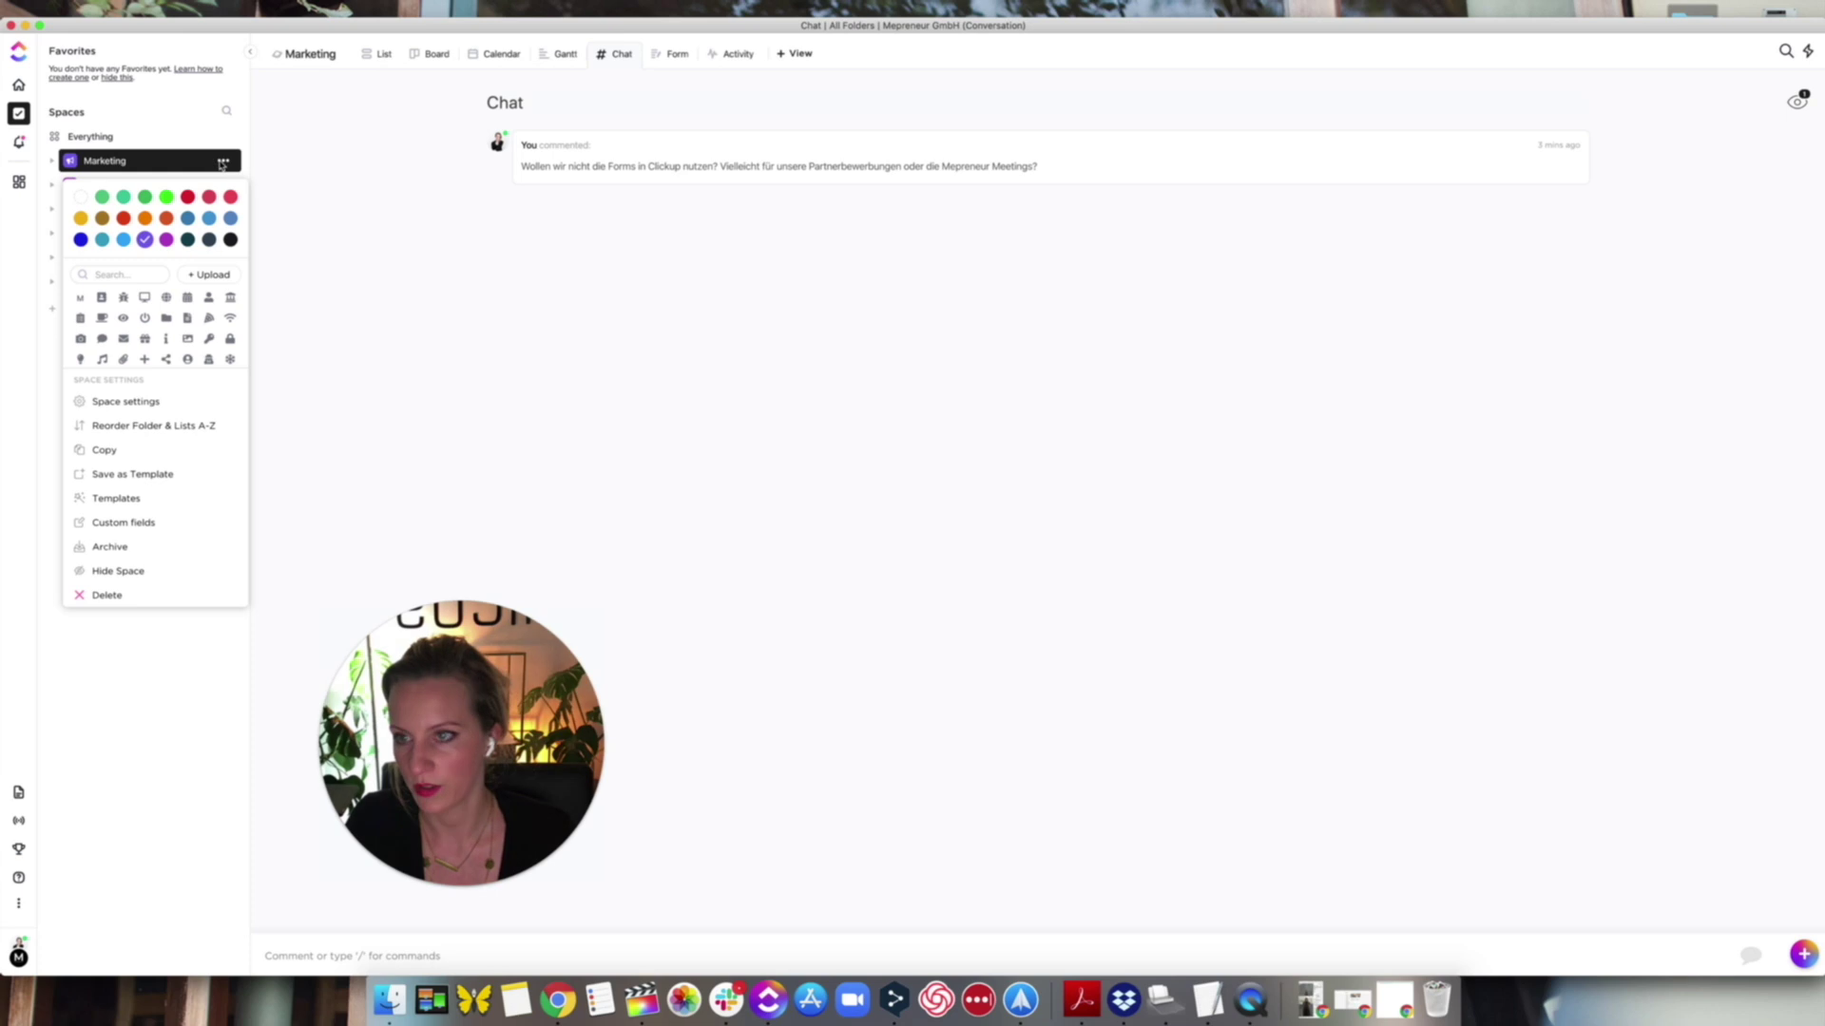
click(222, 160)
- Browse the workspace and ClickUp templates for the Marketing space and preview the Getting Things Done template
click(228, 161)
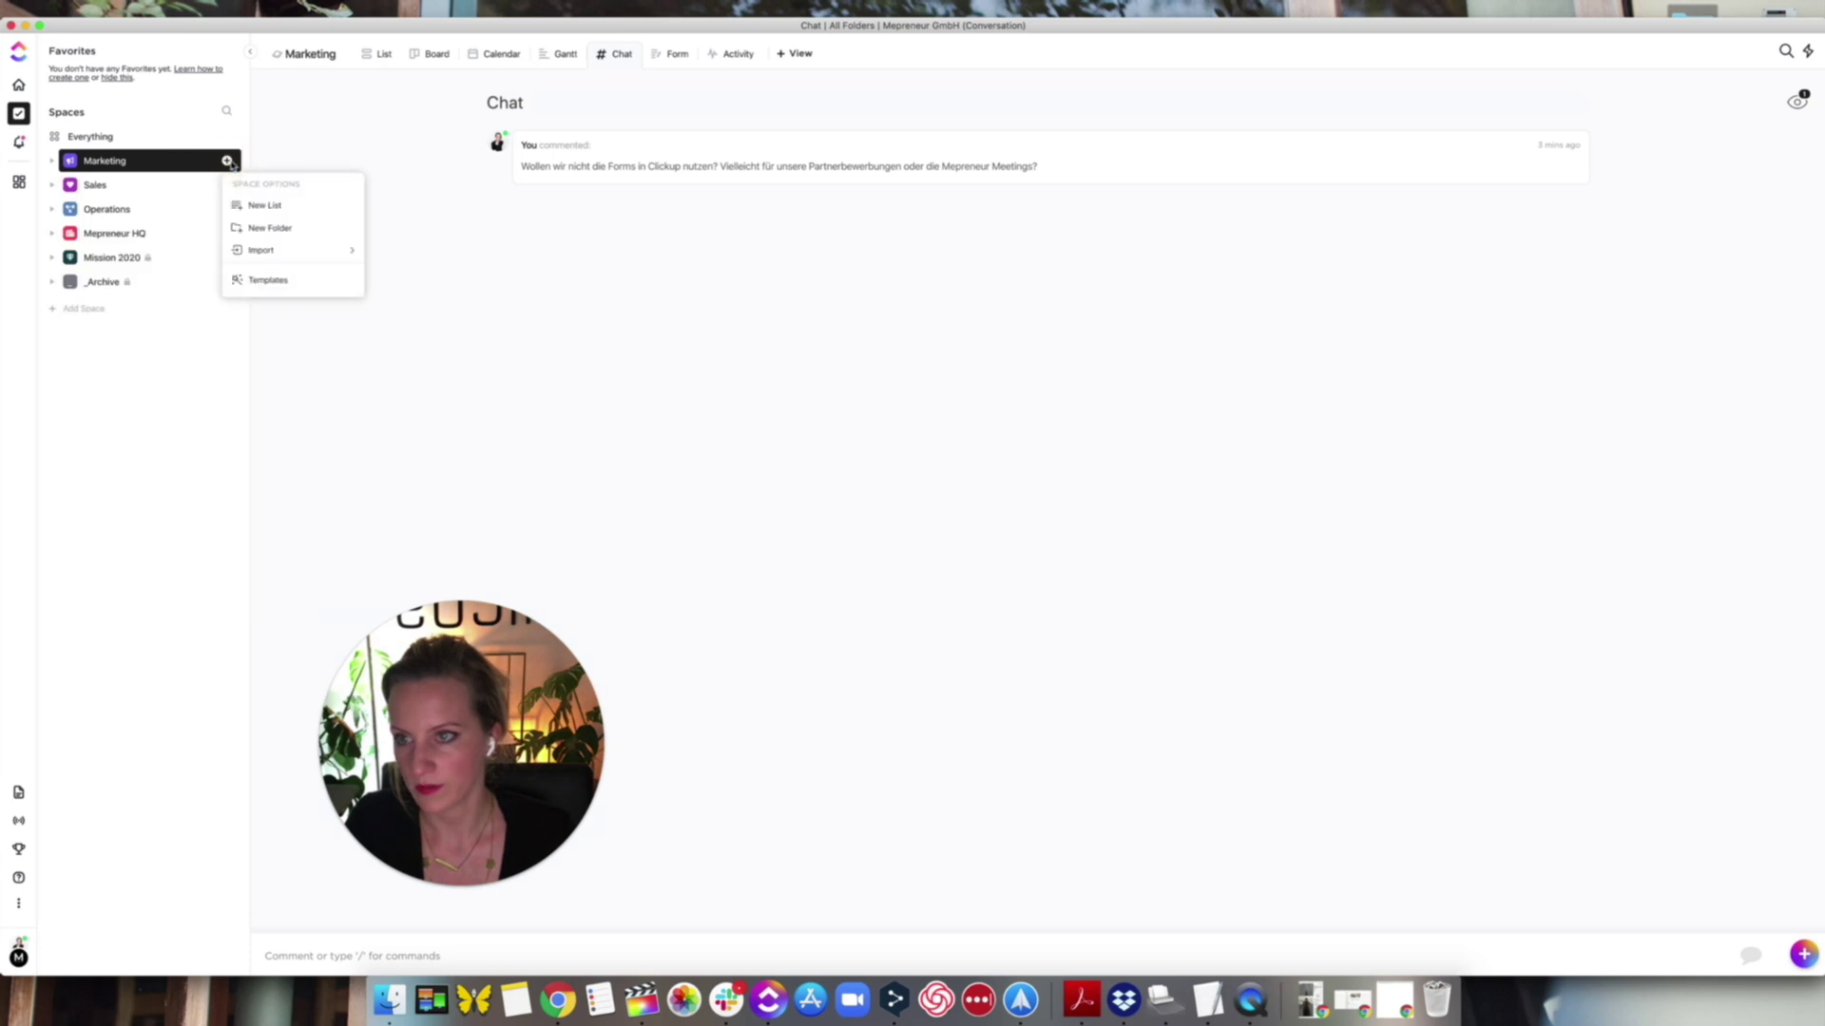
click(269, 278)
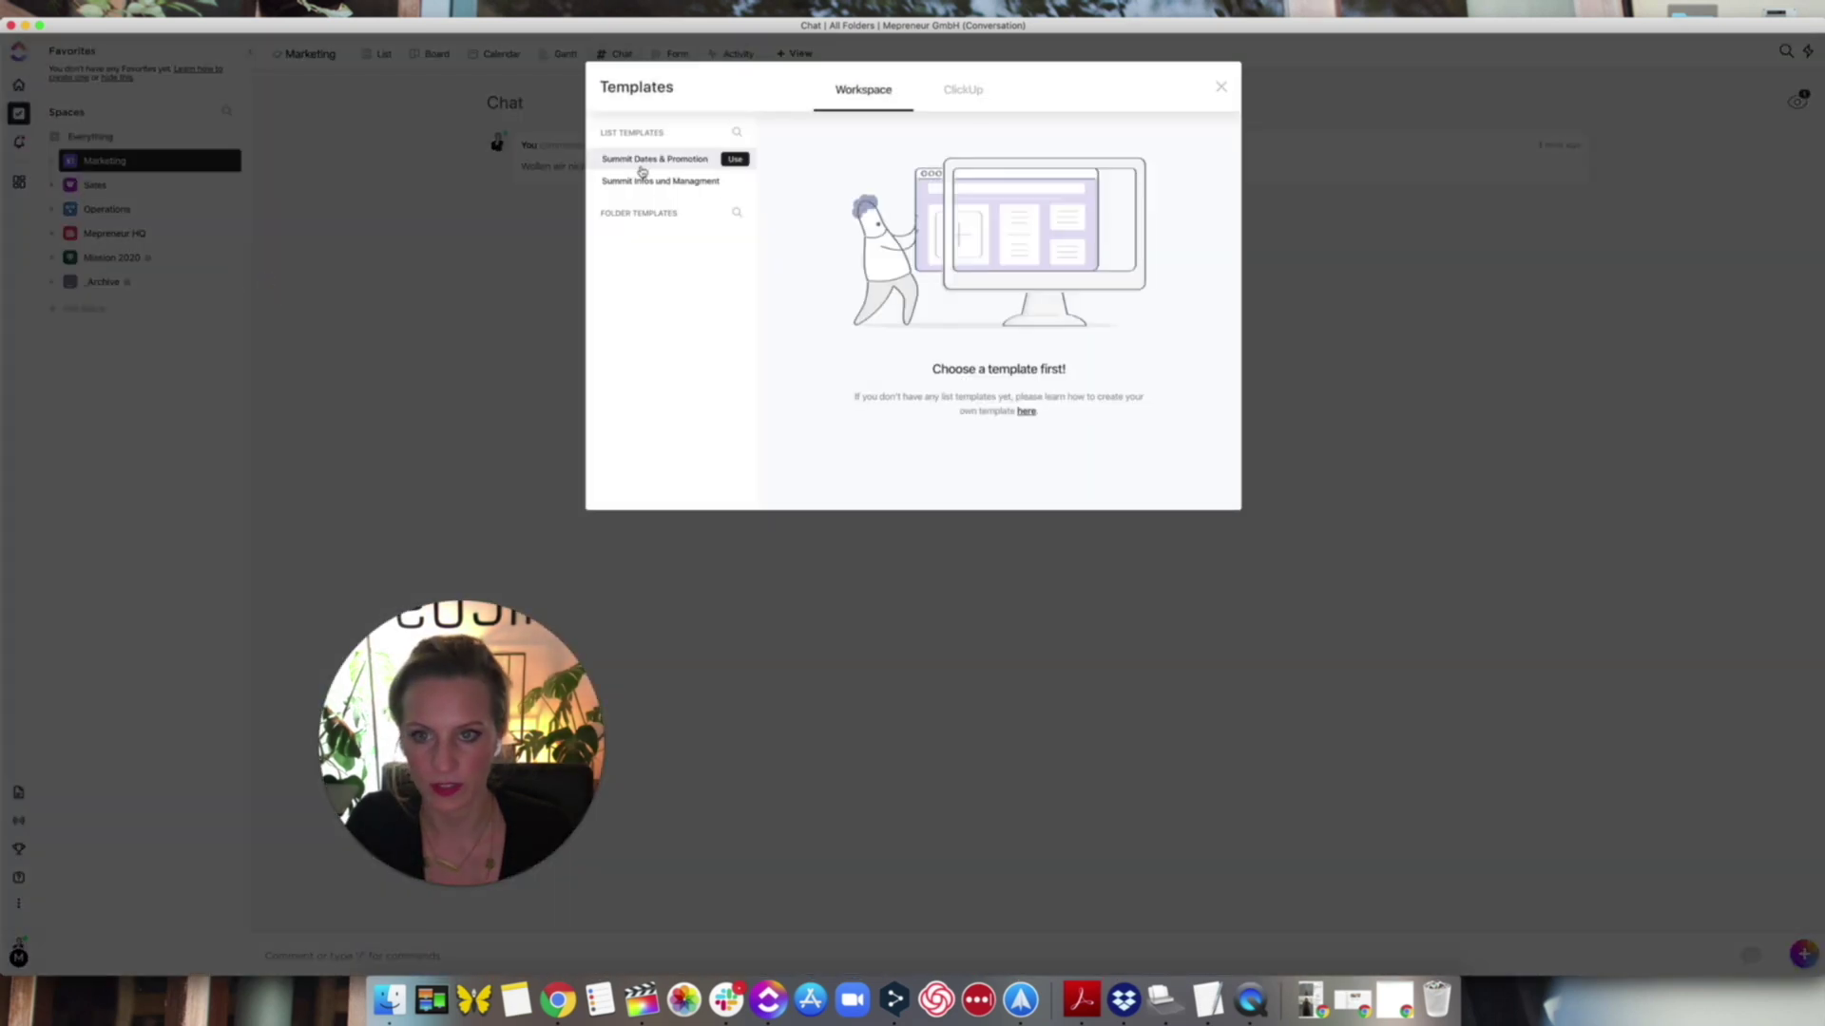
click(969, 108)
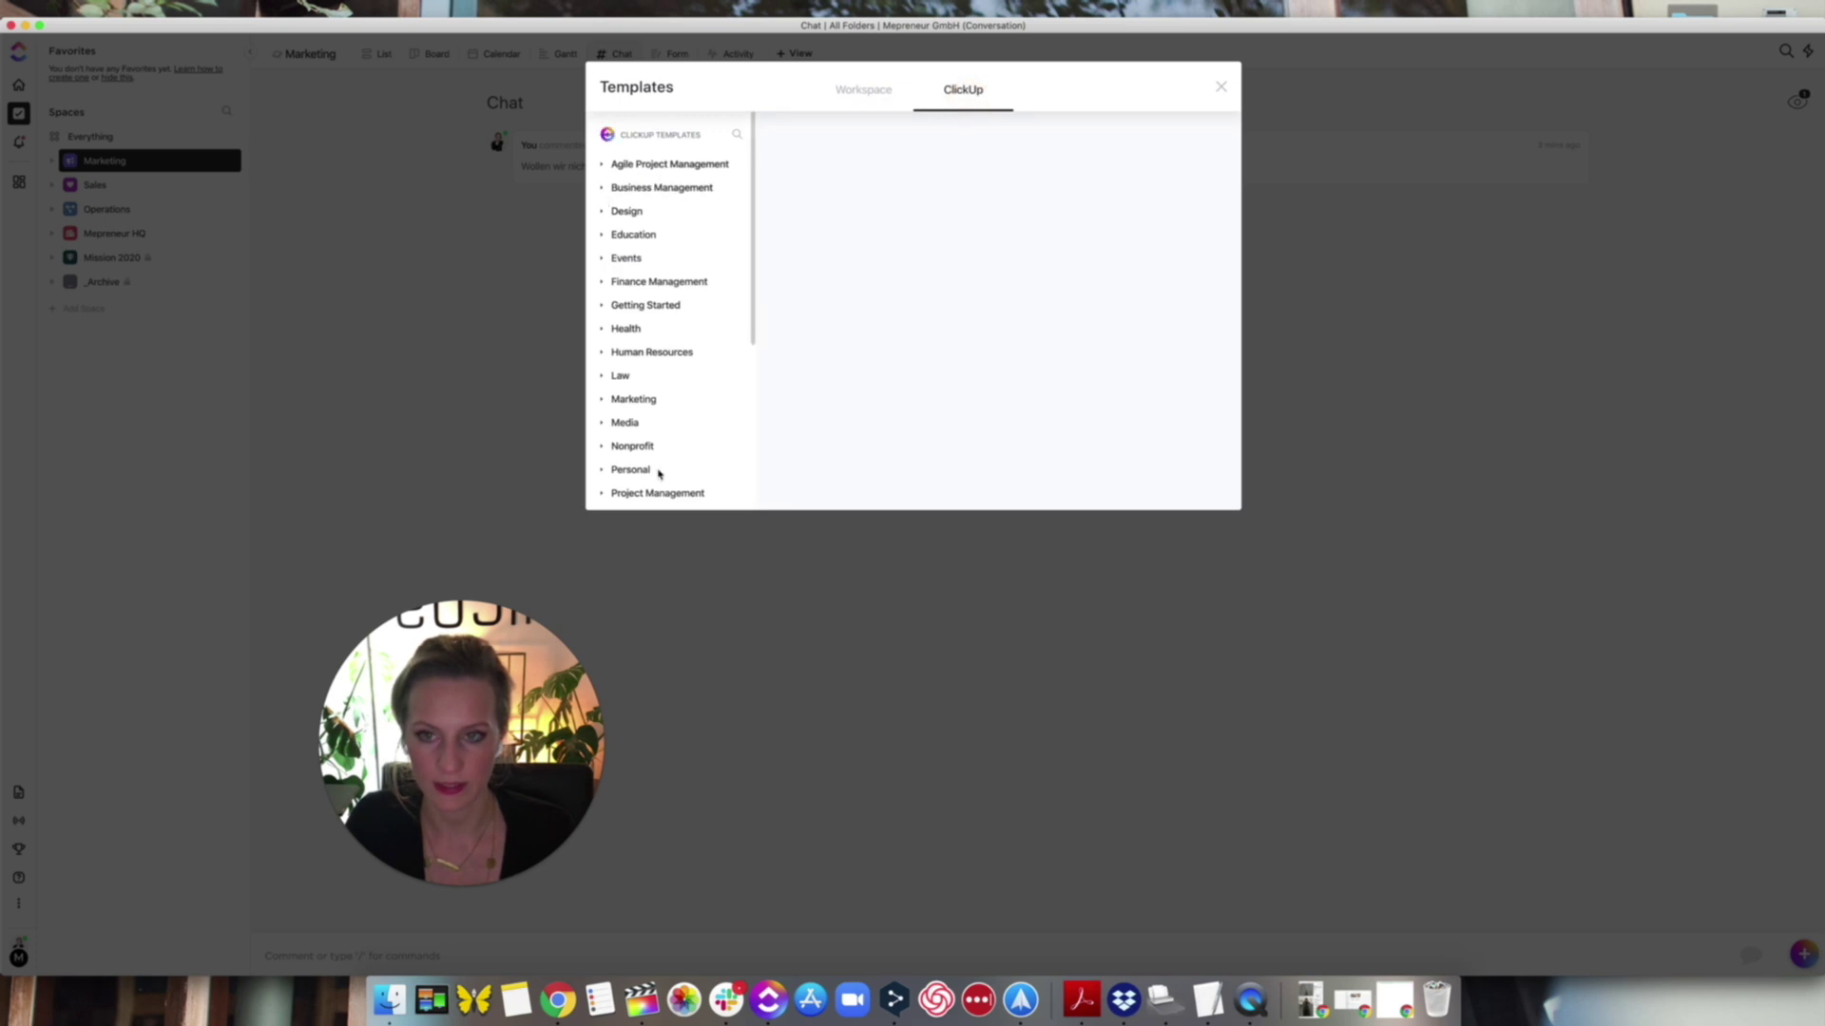
scroll(647, 401, down, 5)
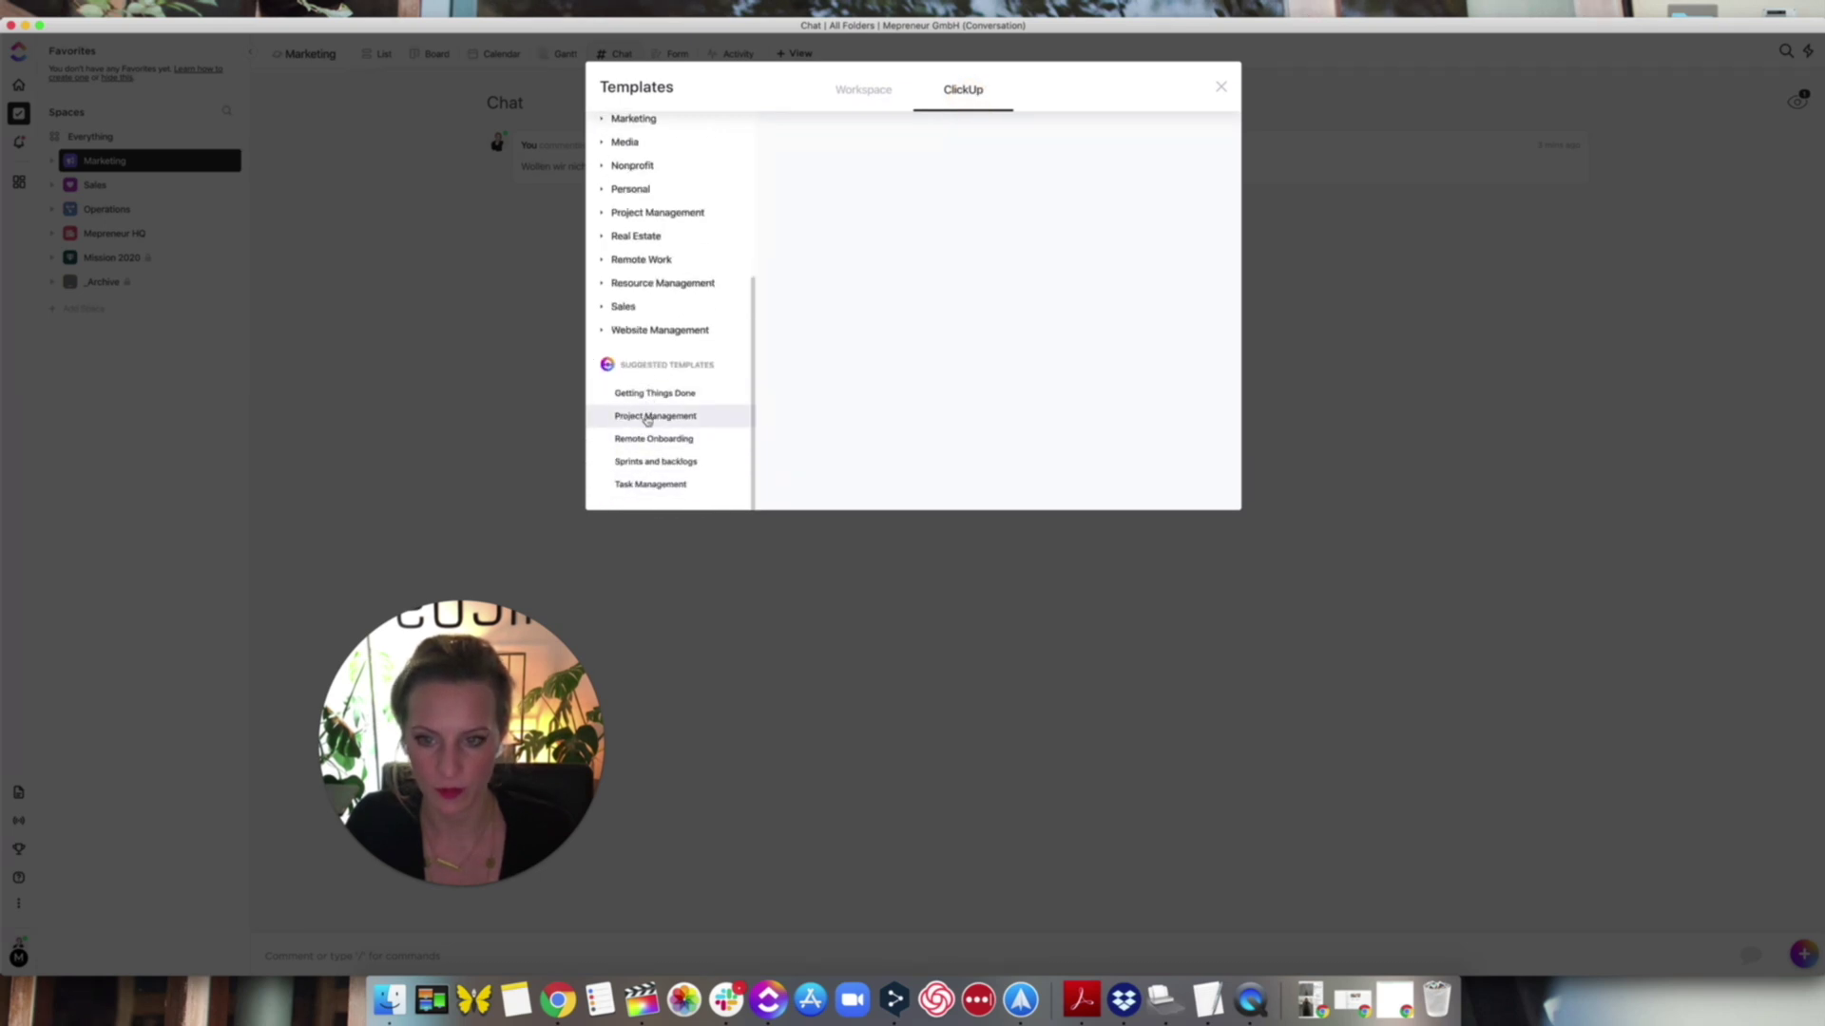
click(652, 399)
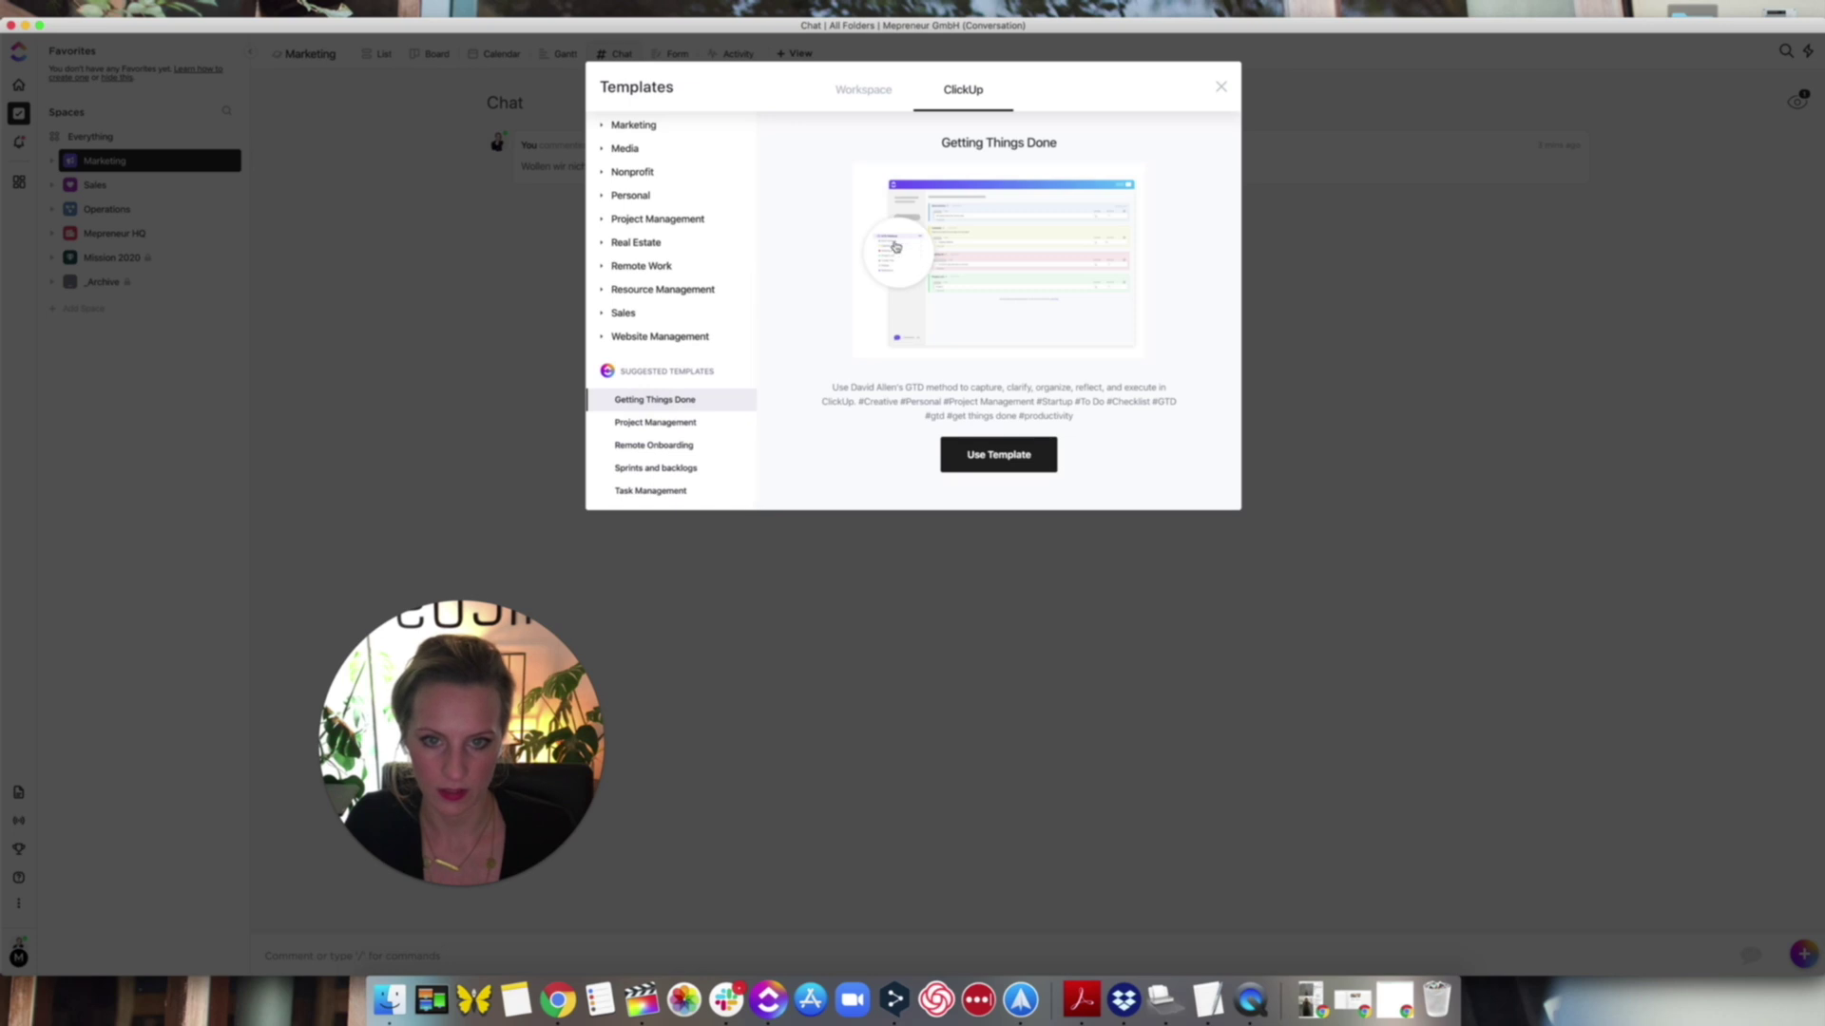
mouse_move(894, 253)
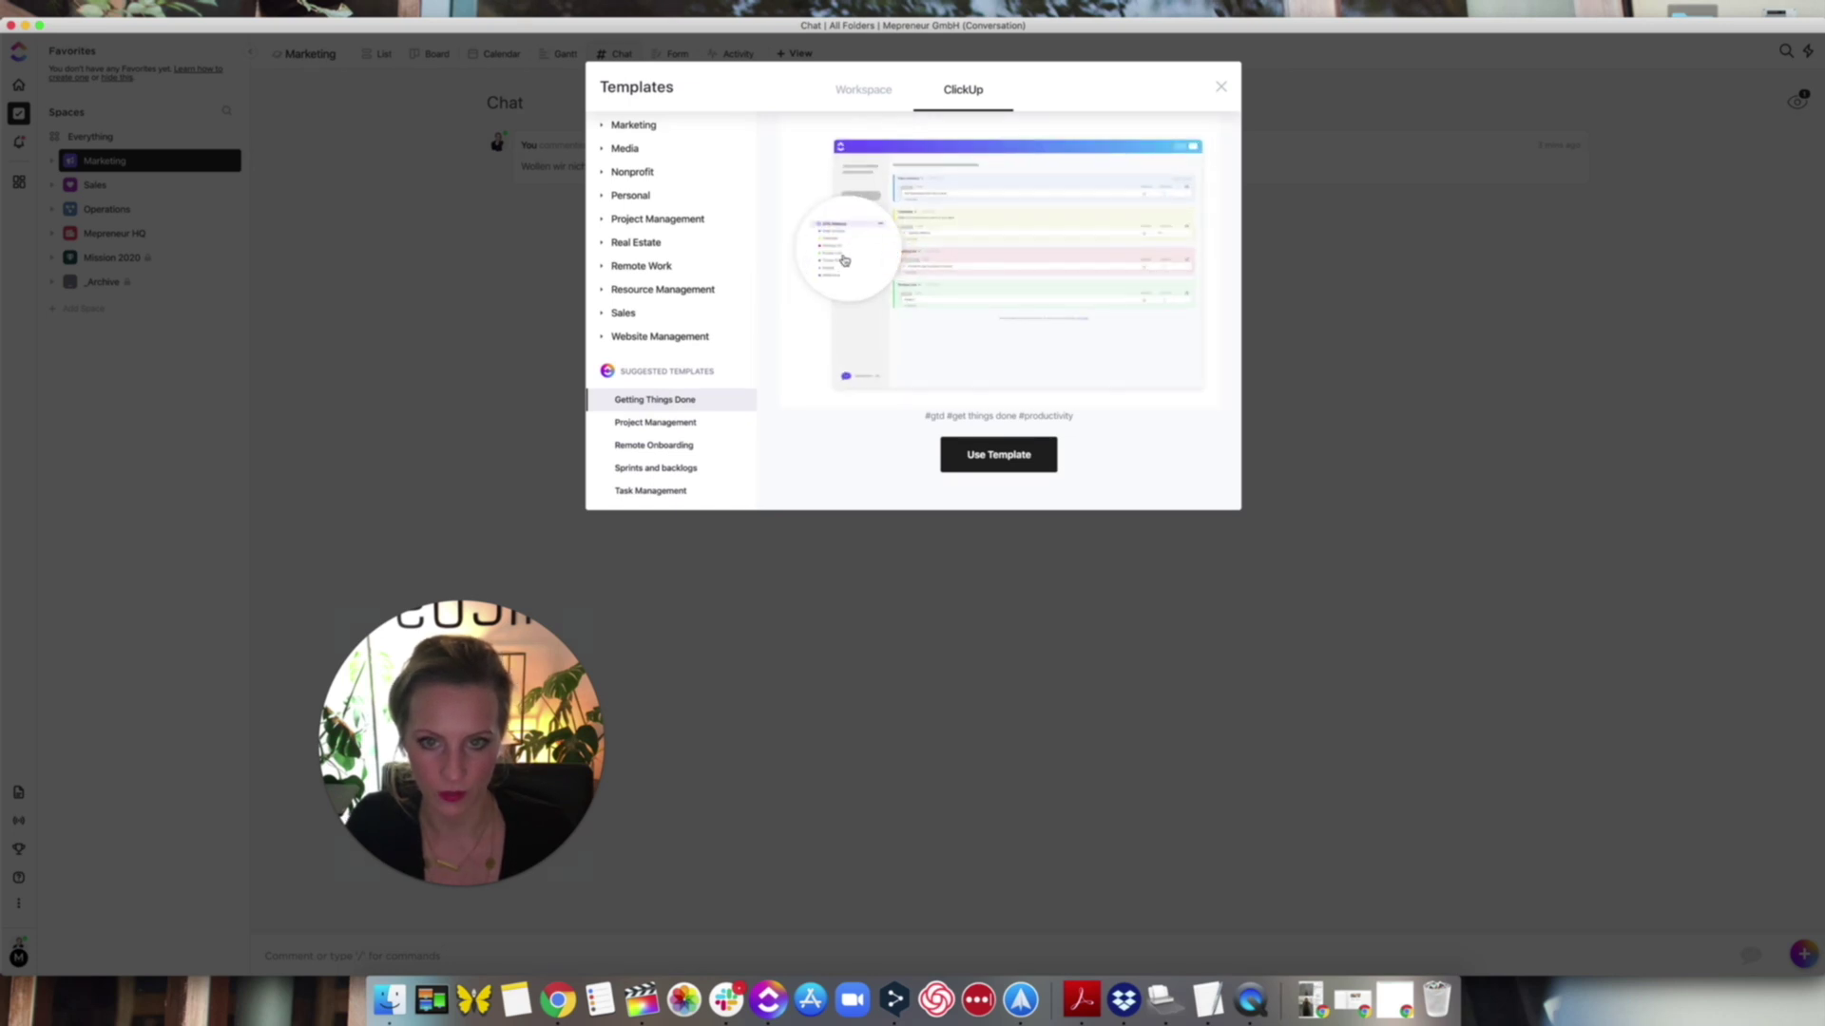
- Examine the previews of the Remote Onboarding, Project Management, Sprints and backlogs and Task Management templates, and leave the template library
click(653, 445)
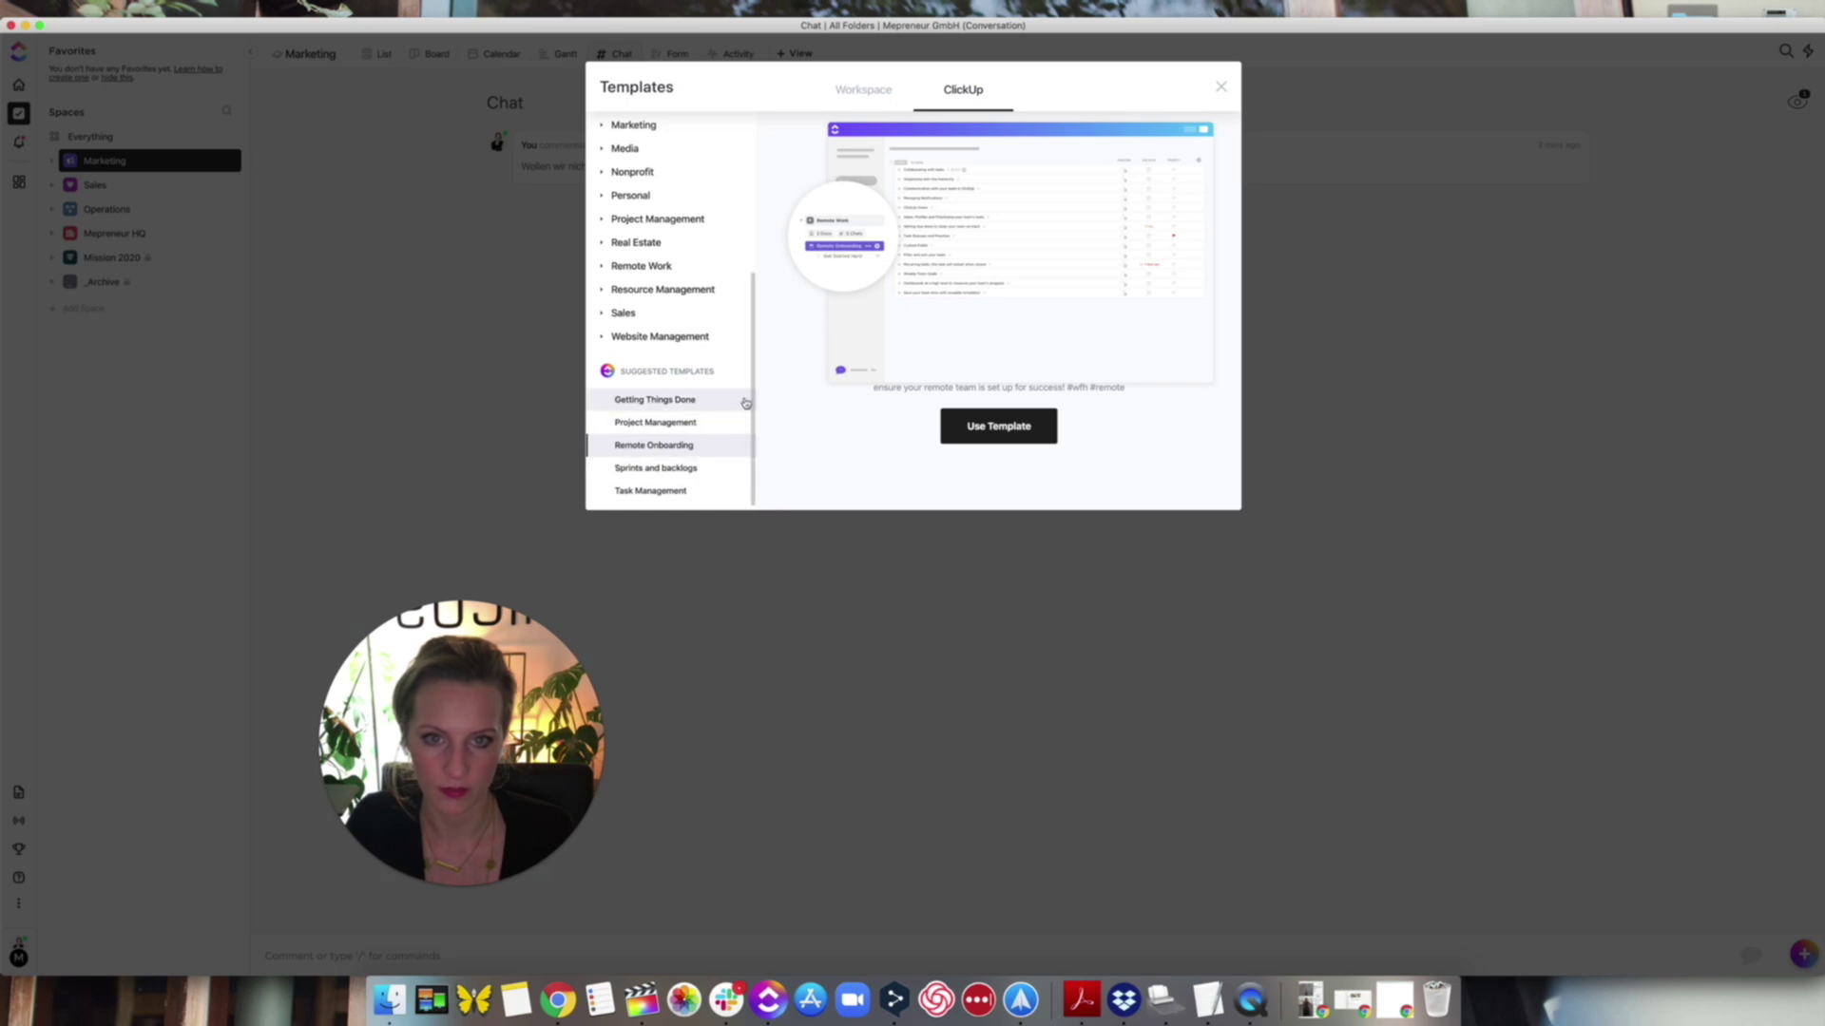
click(659, 424)
click(654, 468)
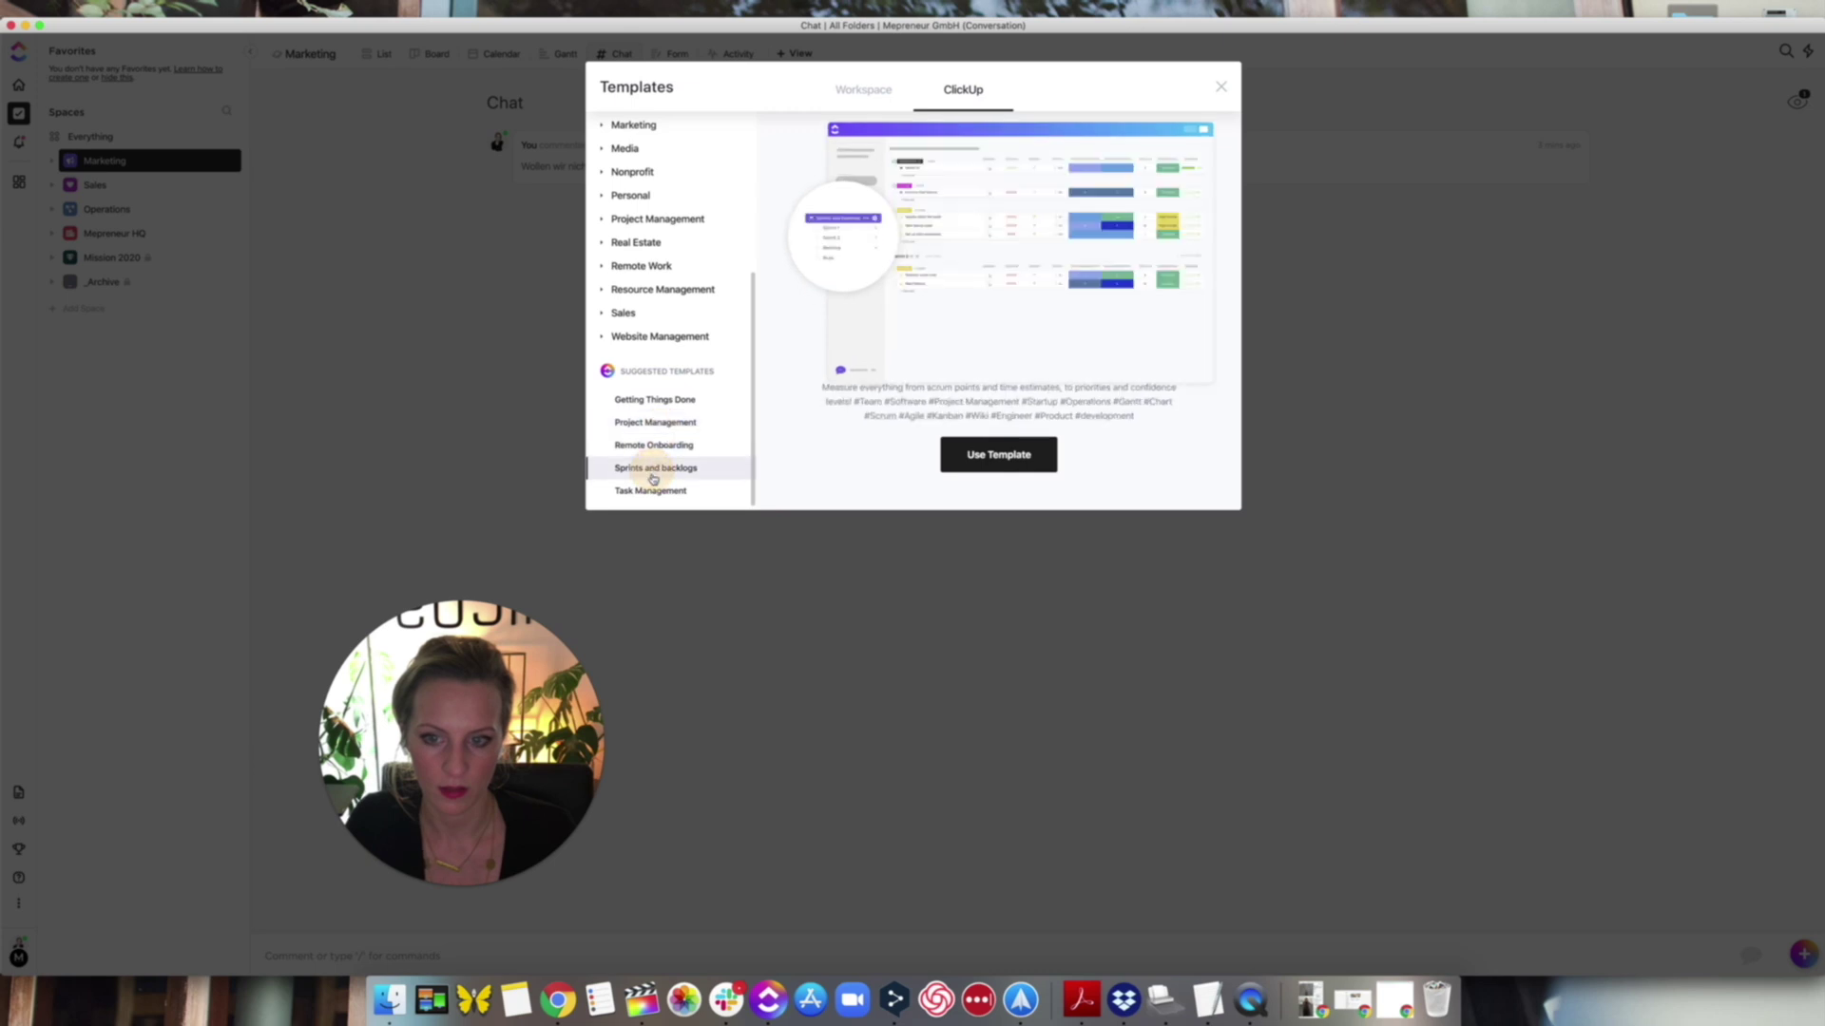
click(648, 493)
click(654, 463)
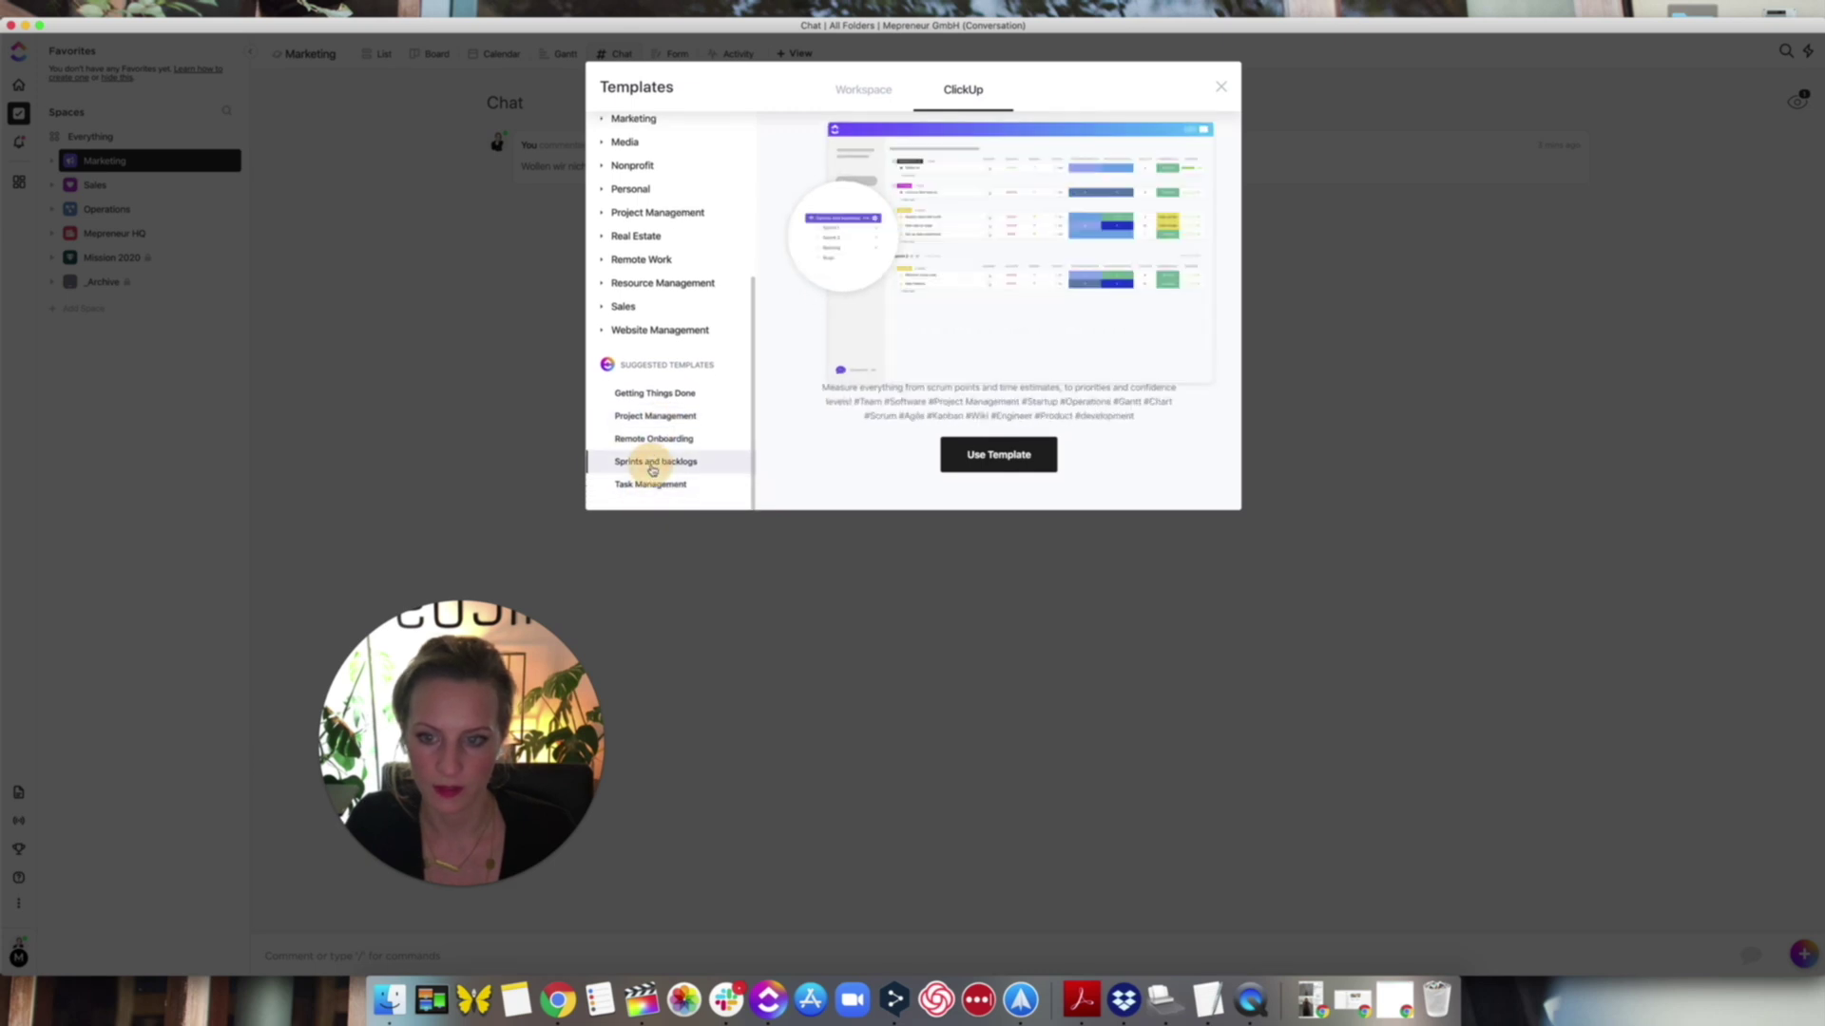
click(668, 442)
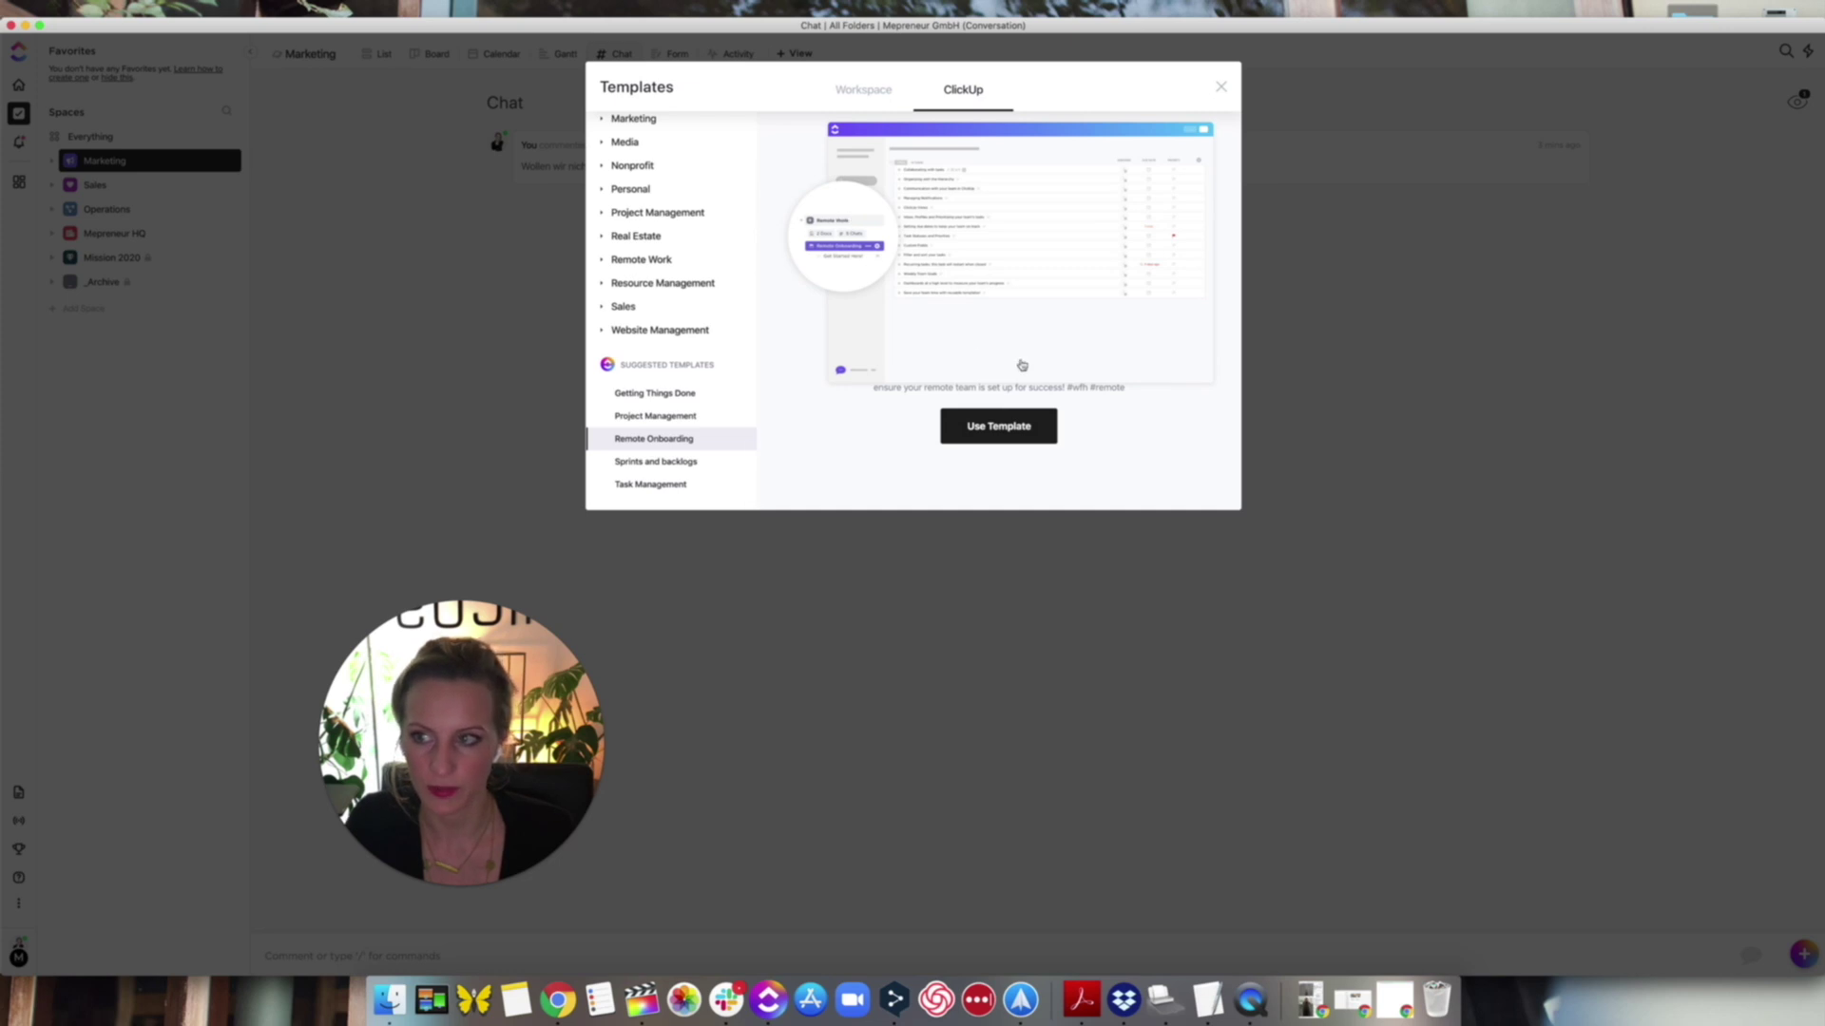
click(1220, 86)
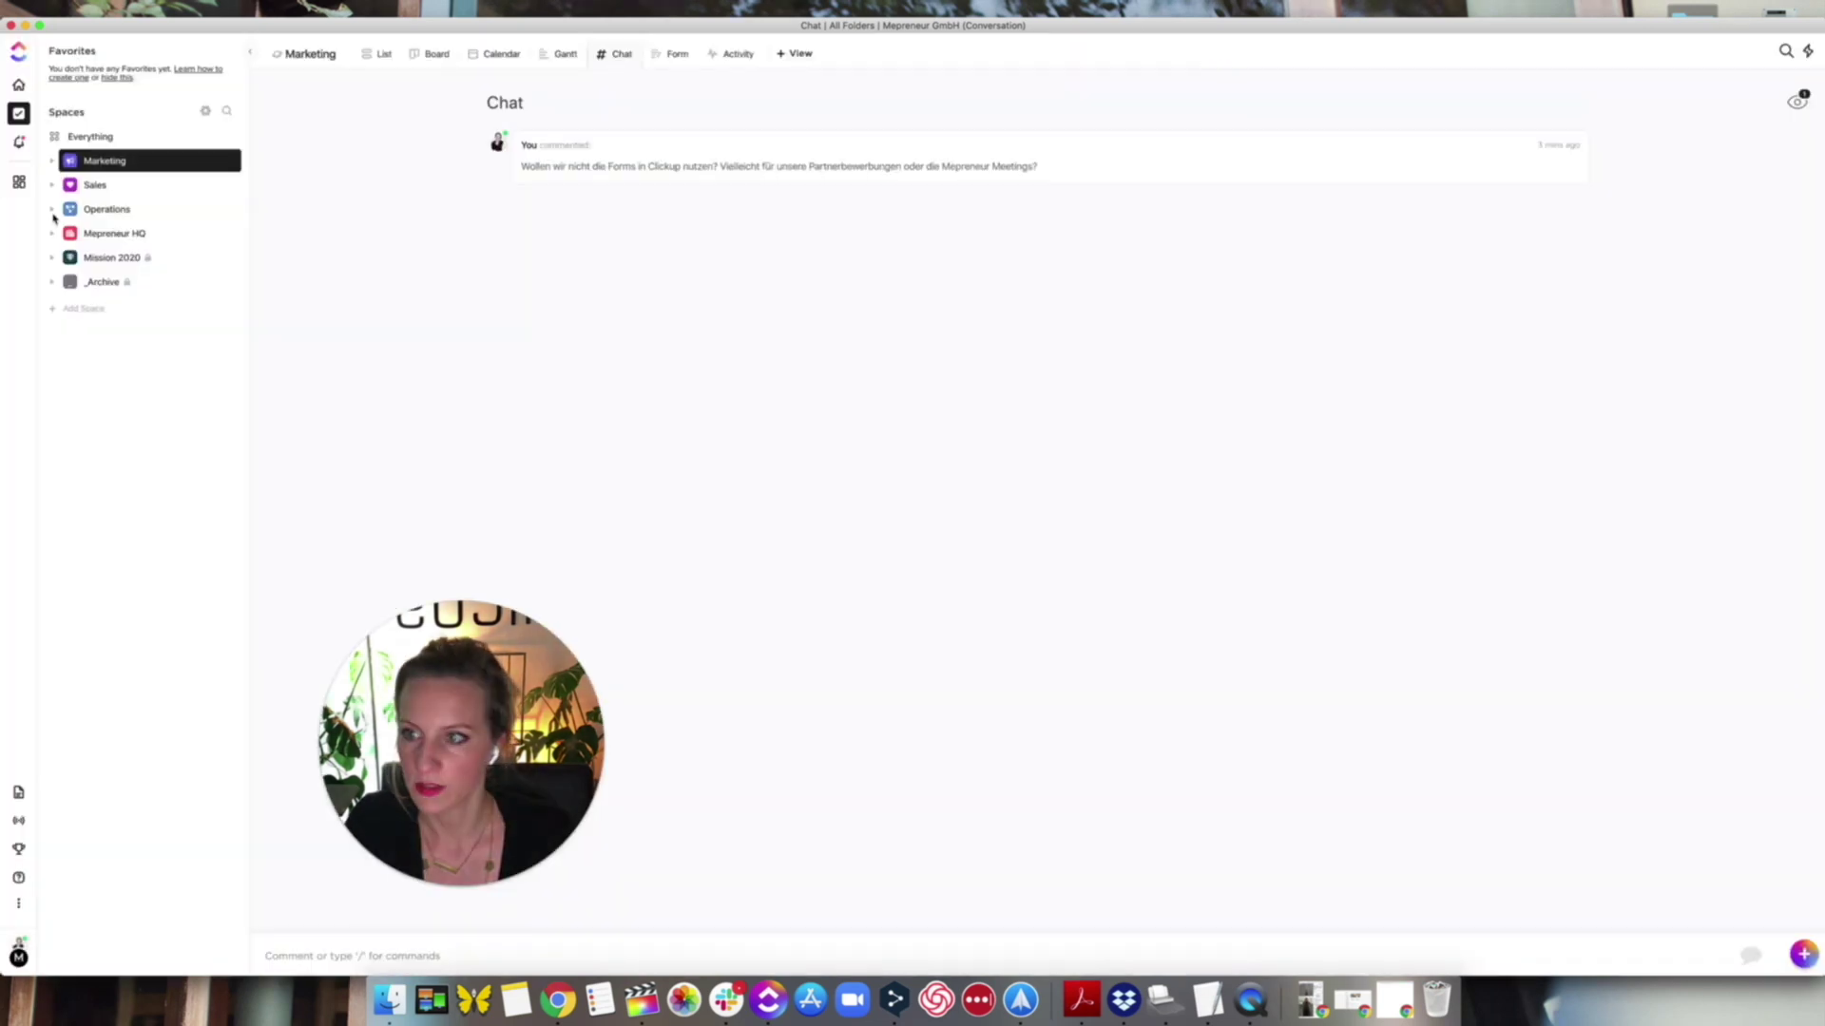
- Add a folder to the Mepreneur HQ space using ClickUp's suggested Remote Onboarding template
click(215, 236)
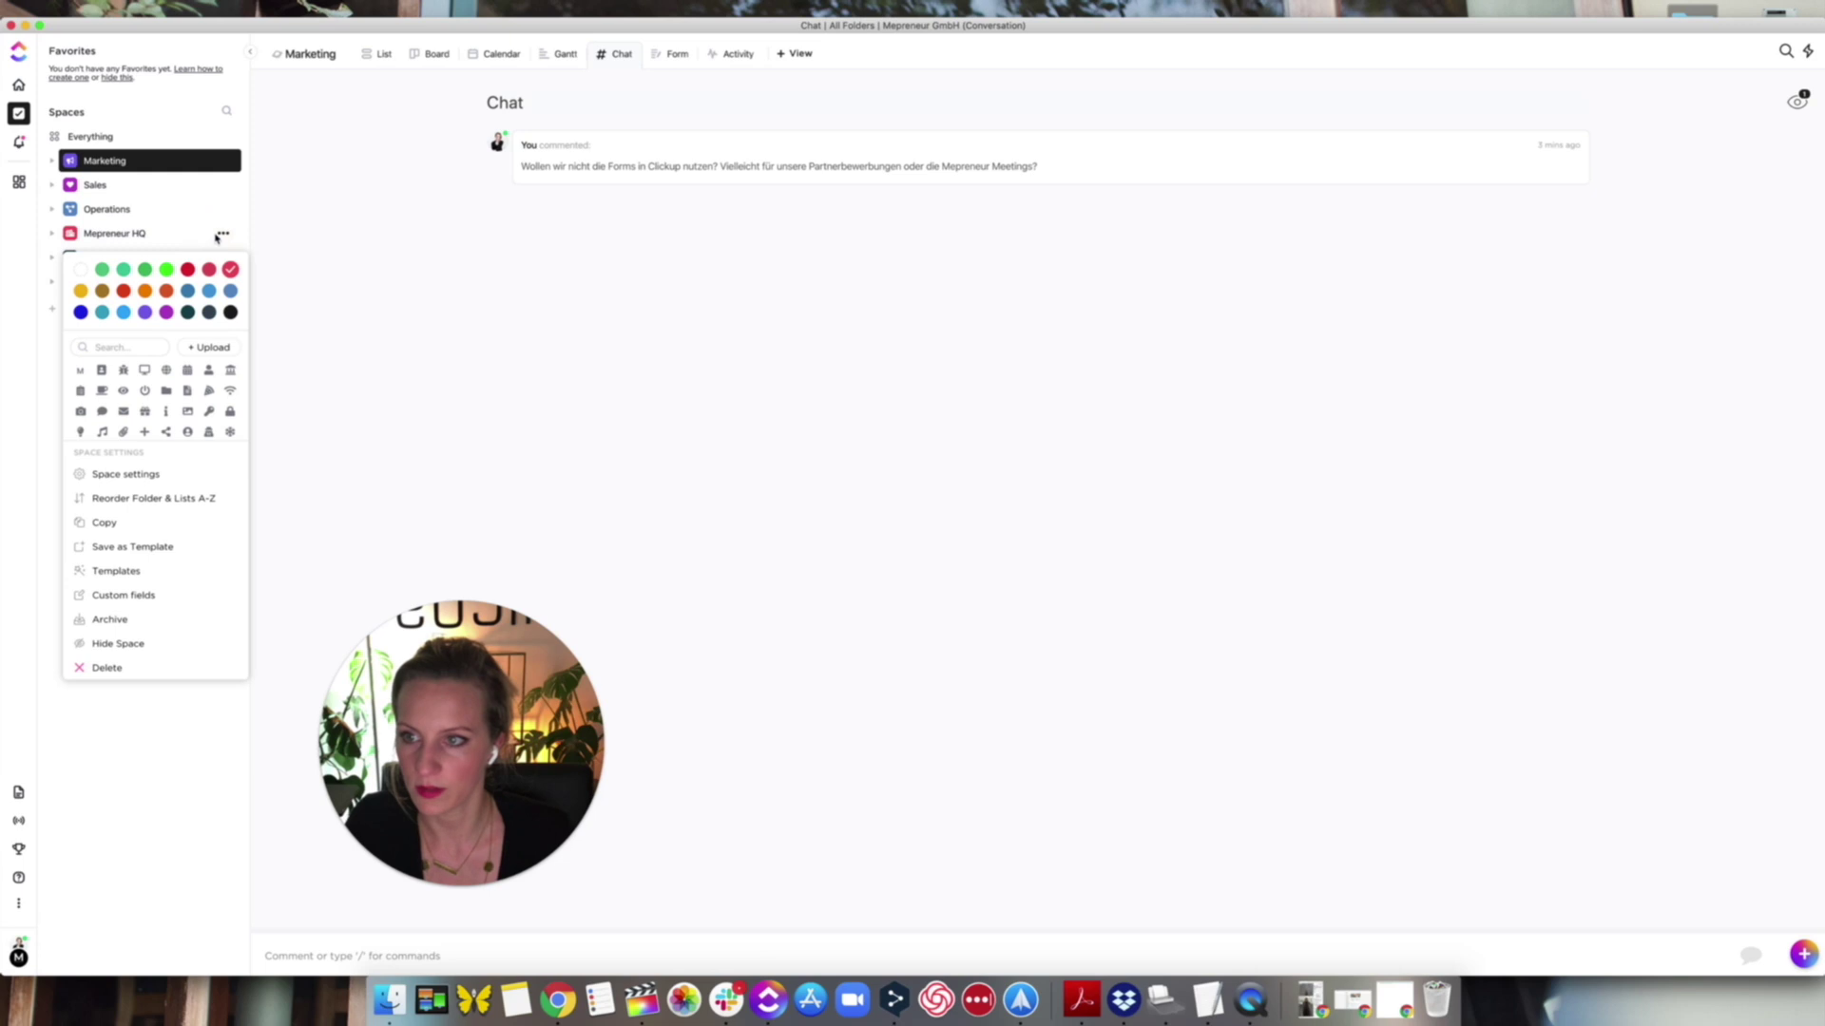
click(222, 235)
click(228, 233)
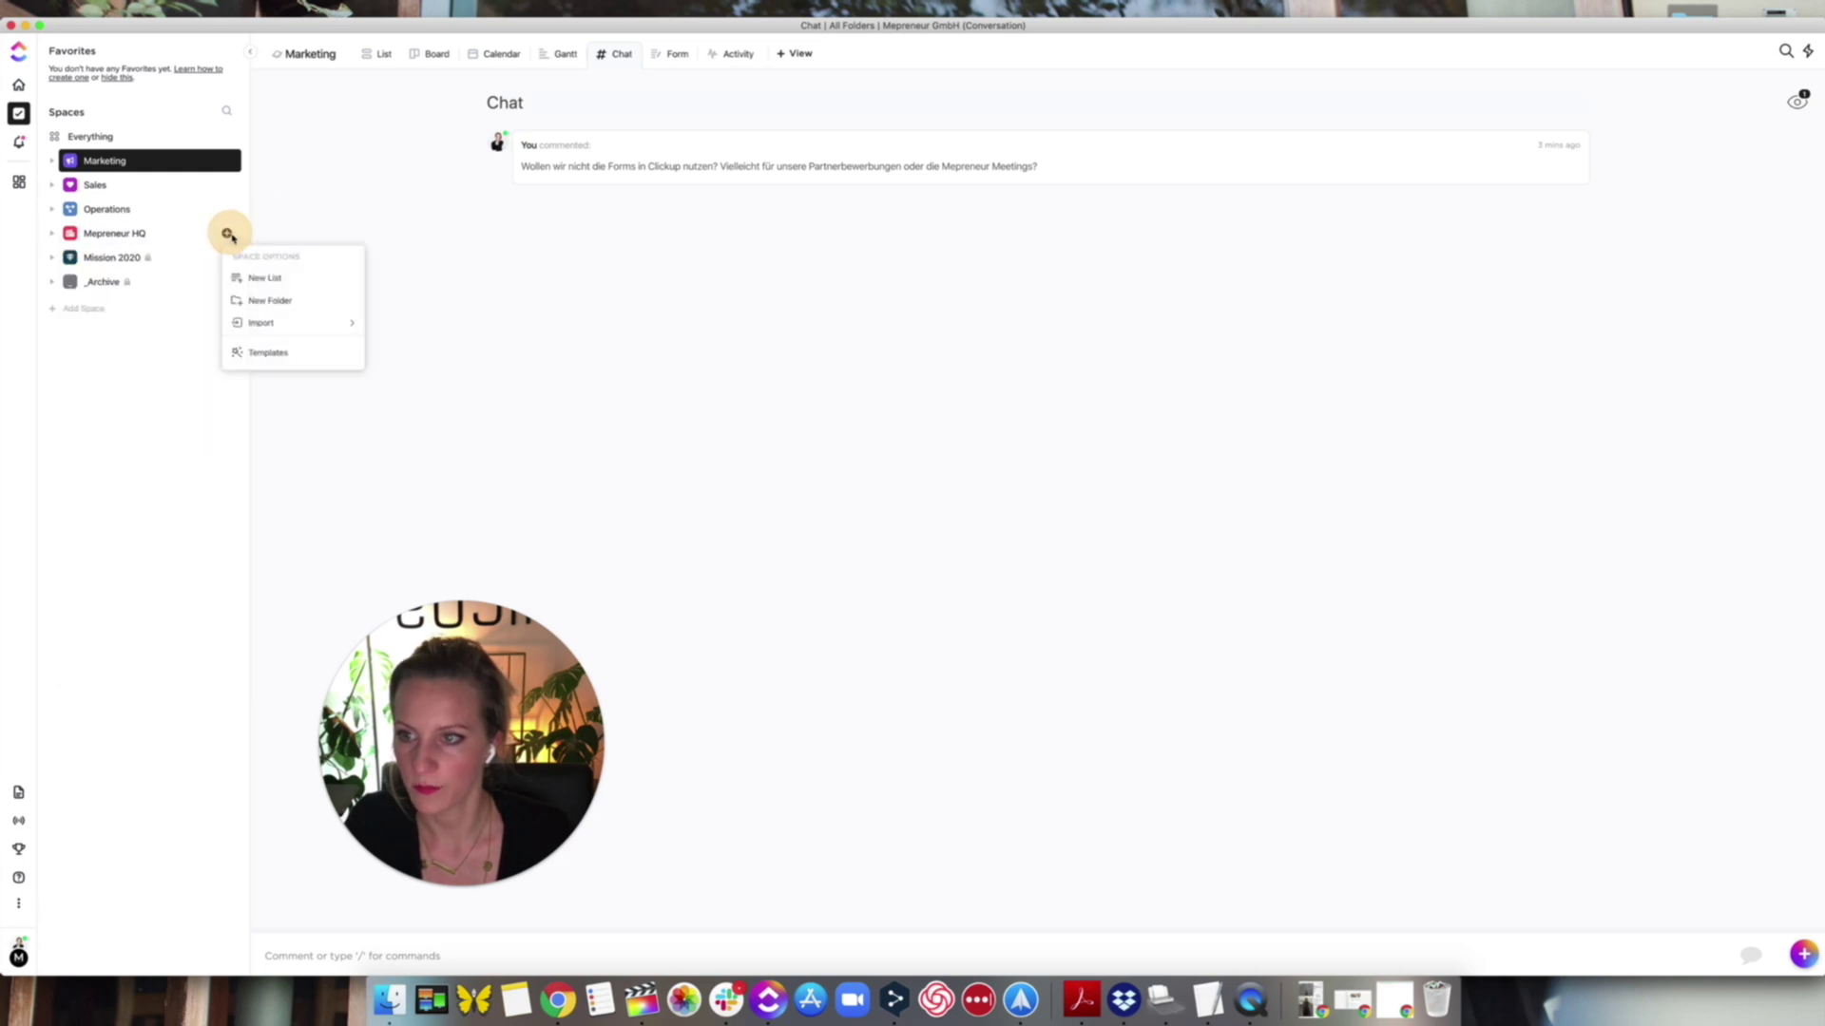
click(269, 354)
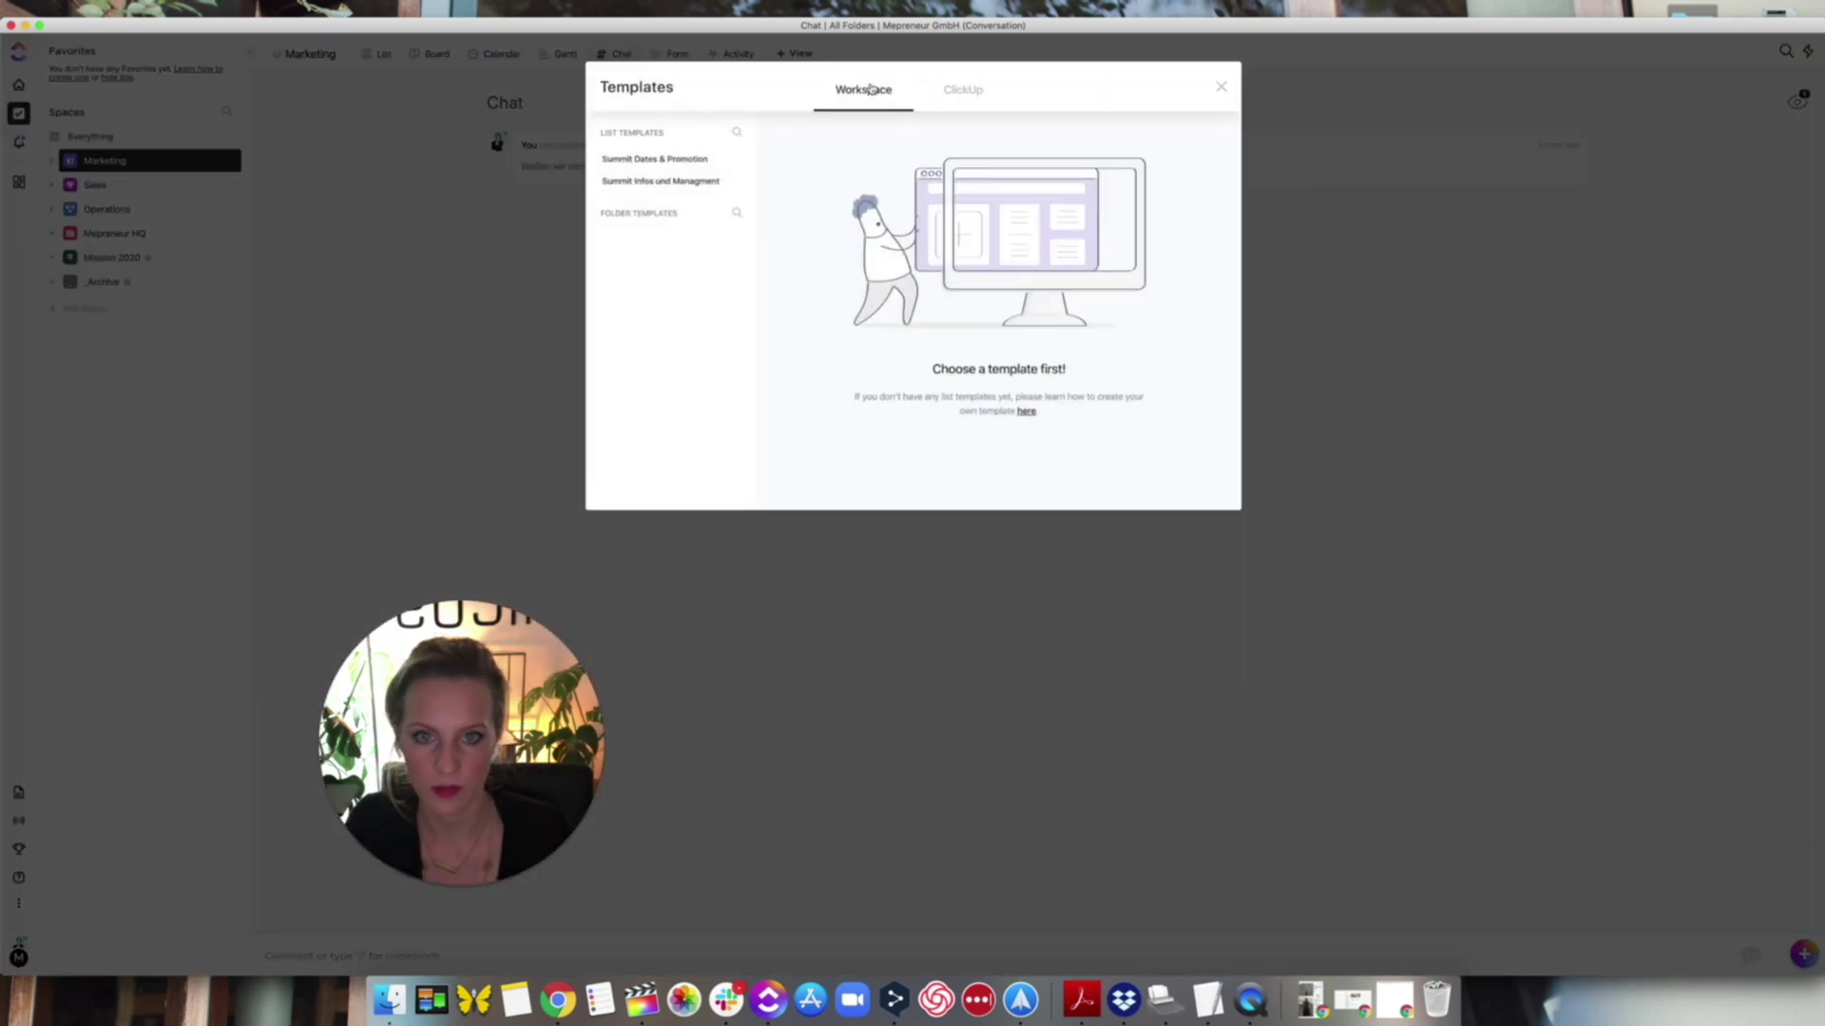
click(934, 91)
scroll(655, 471, down, 6)
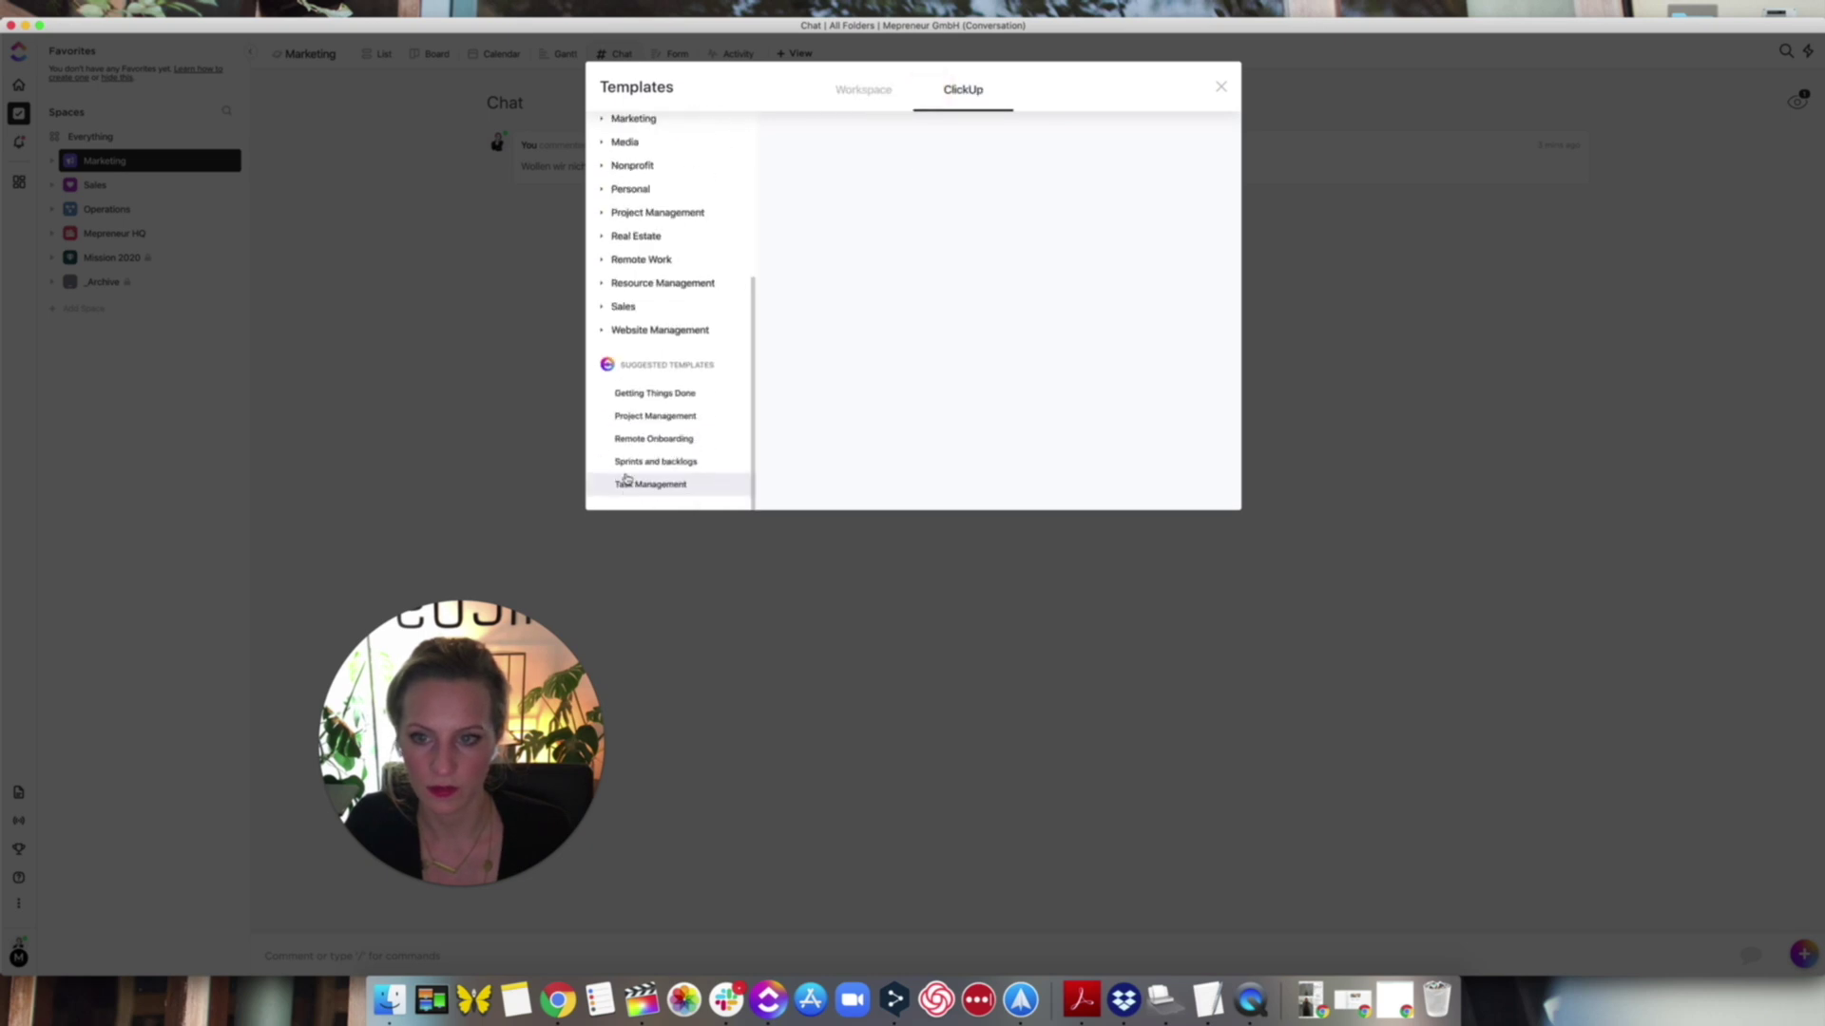
click(642, 439)
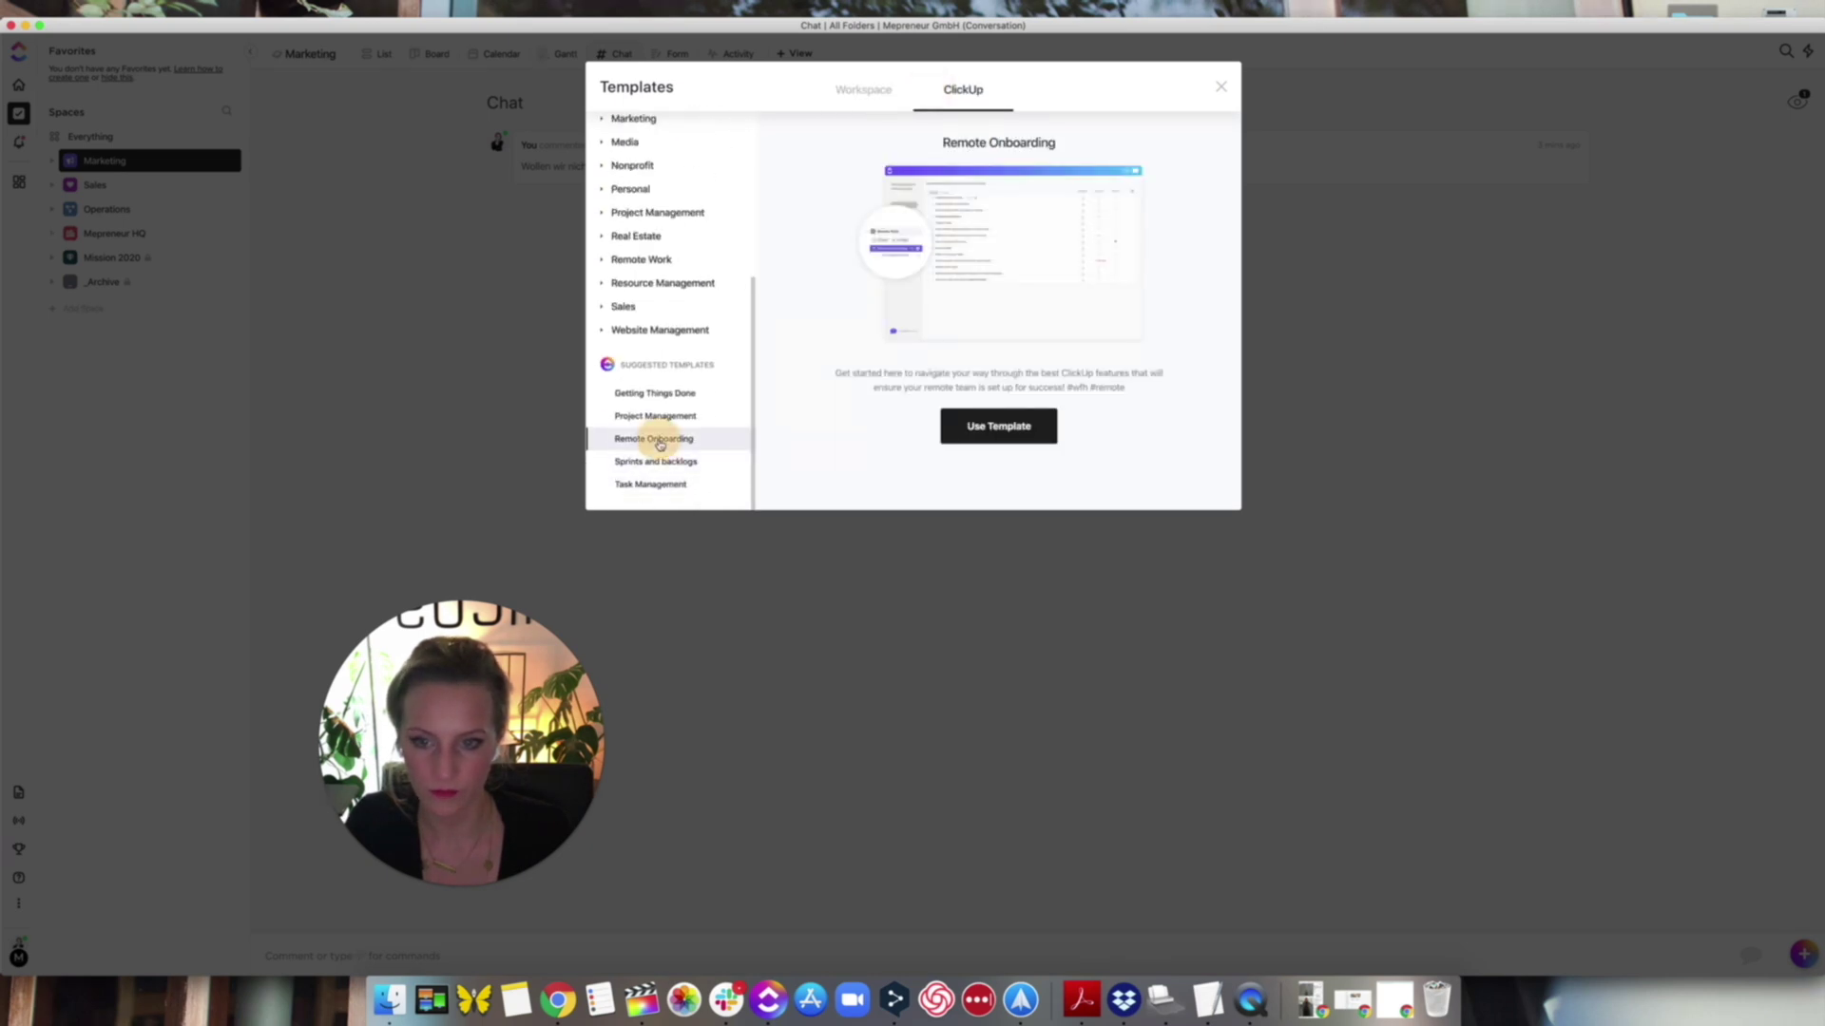
click(1031, 427)
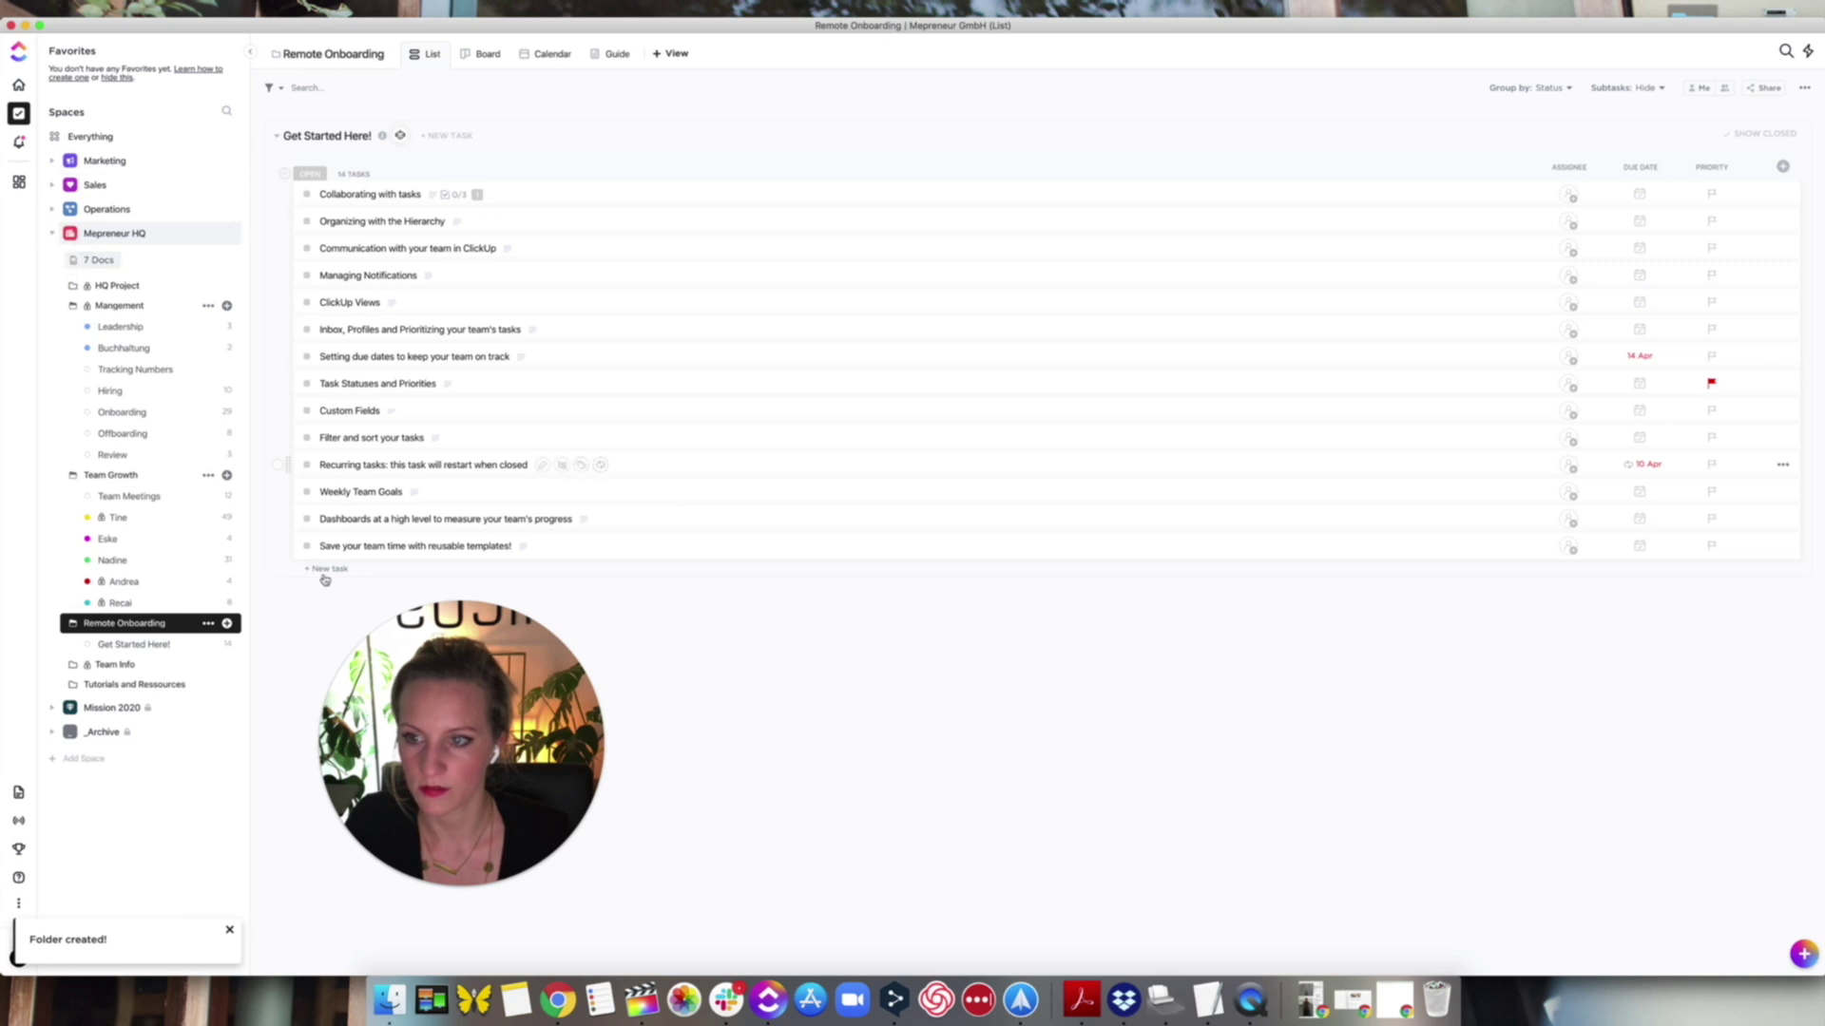
- Collapse the Mepreneur HQ space and examine the full description, subtask and checklist of the Collaborating with tasks task
click(50, 234)
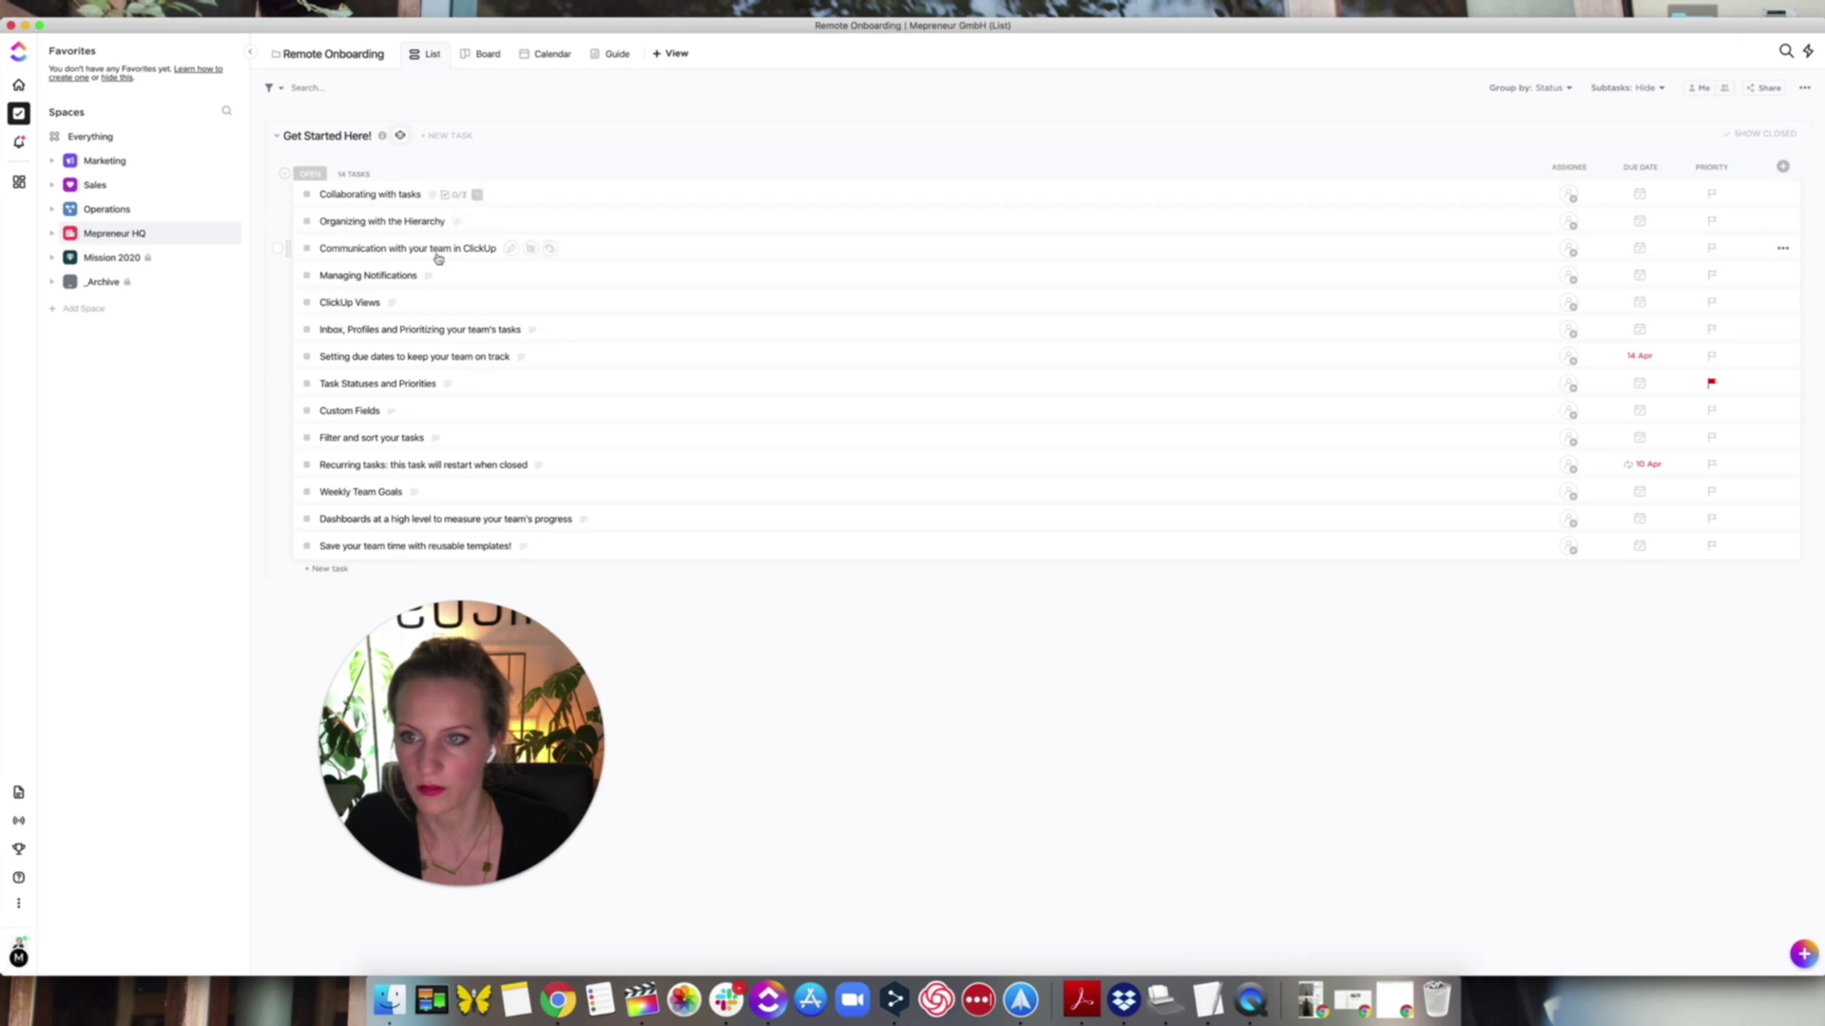
click(389, 195)
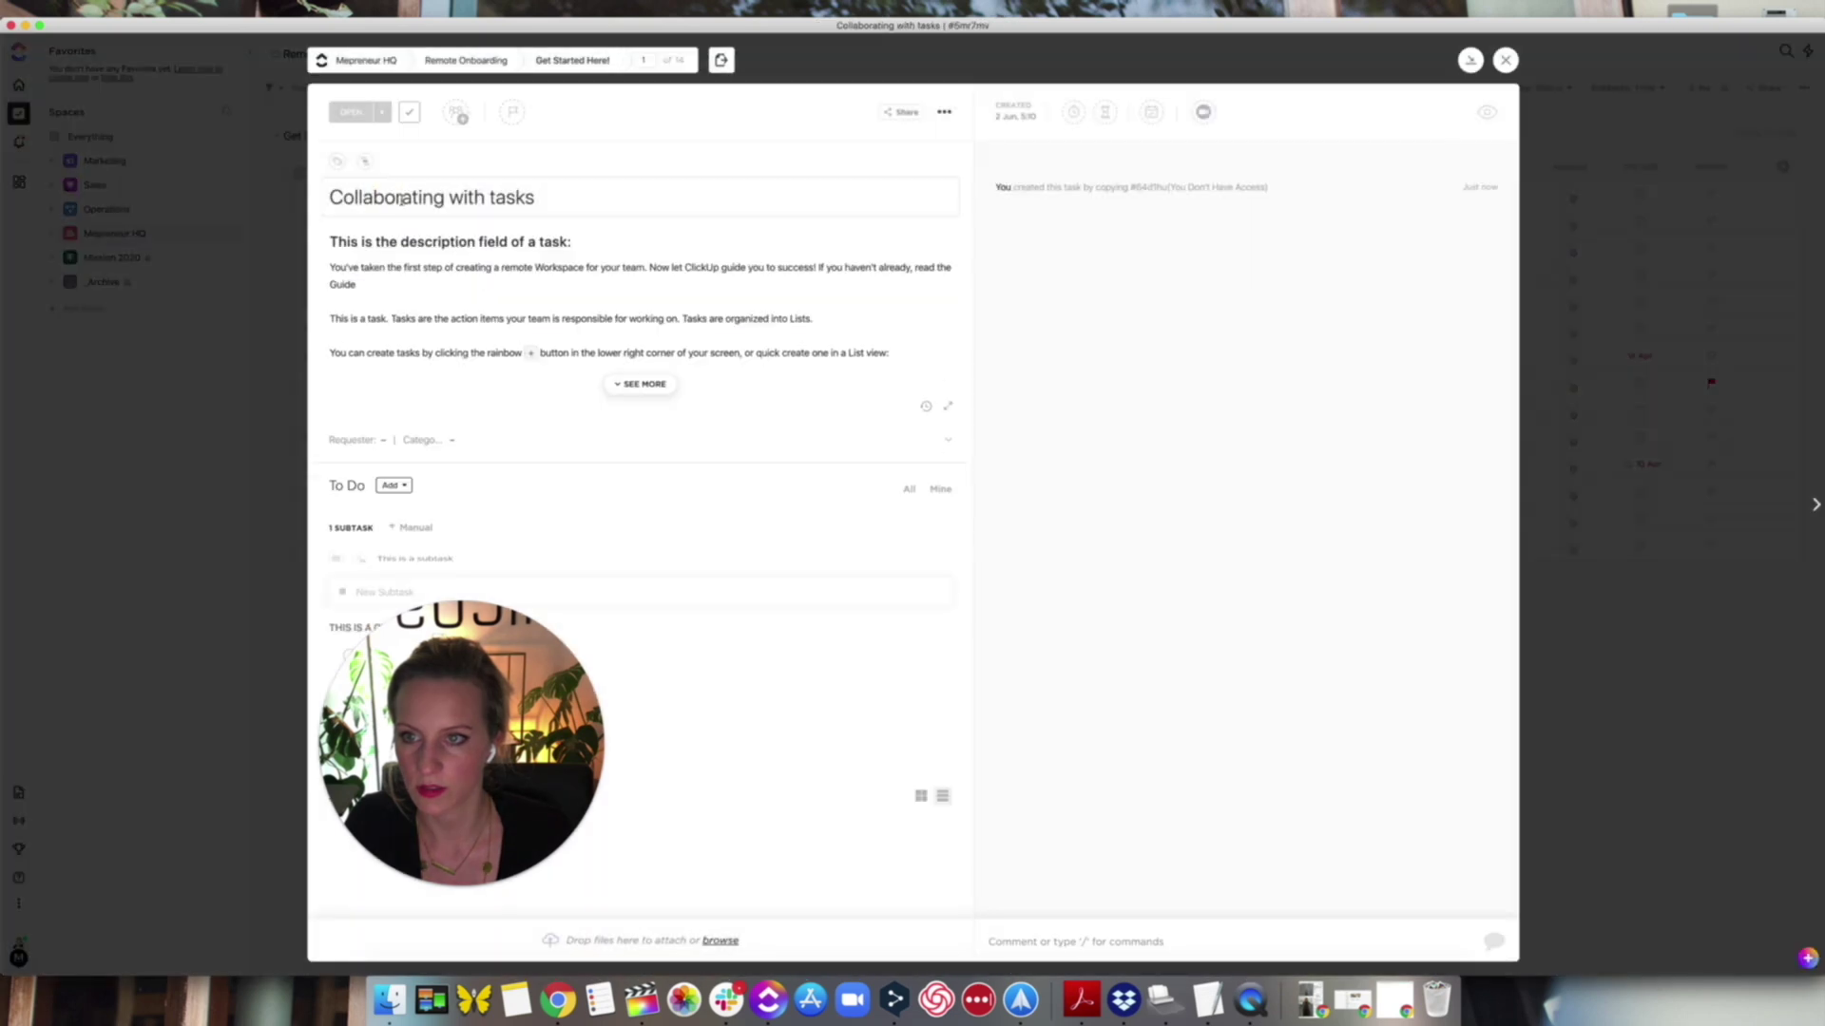
click(656, 388)
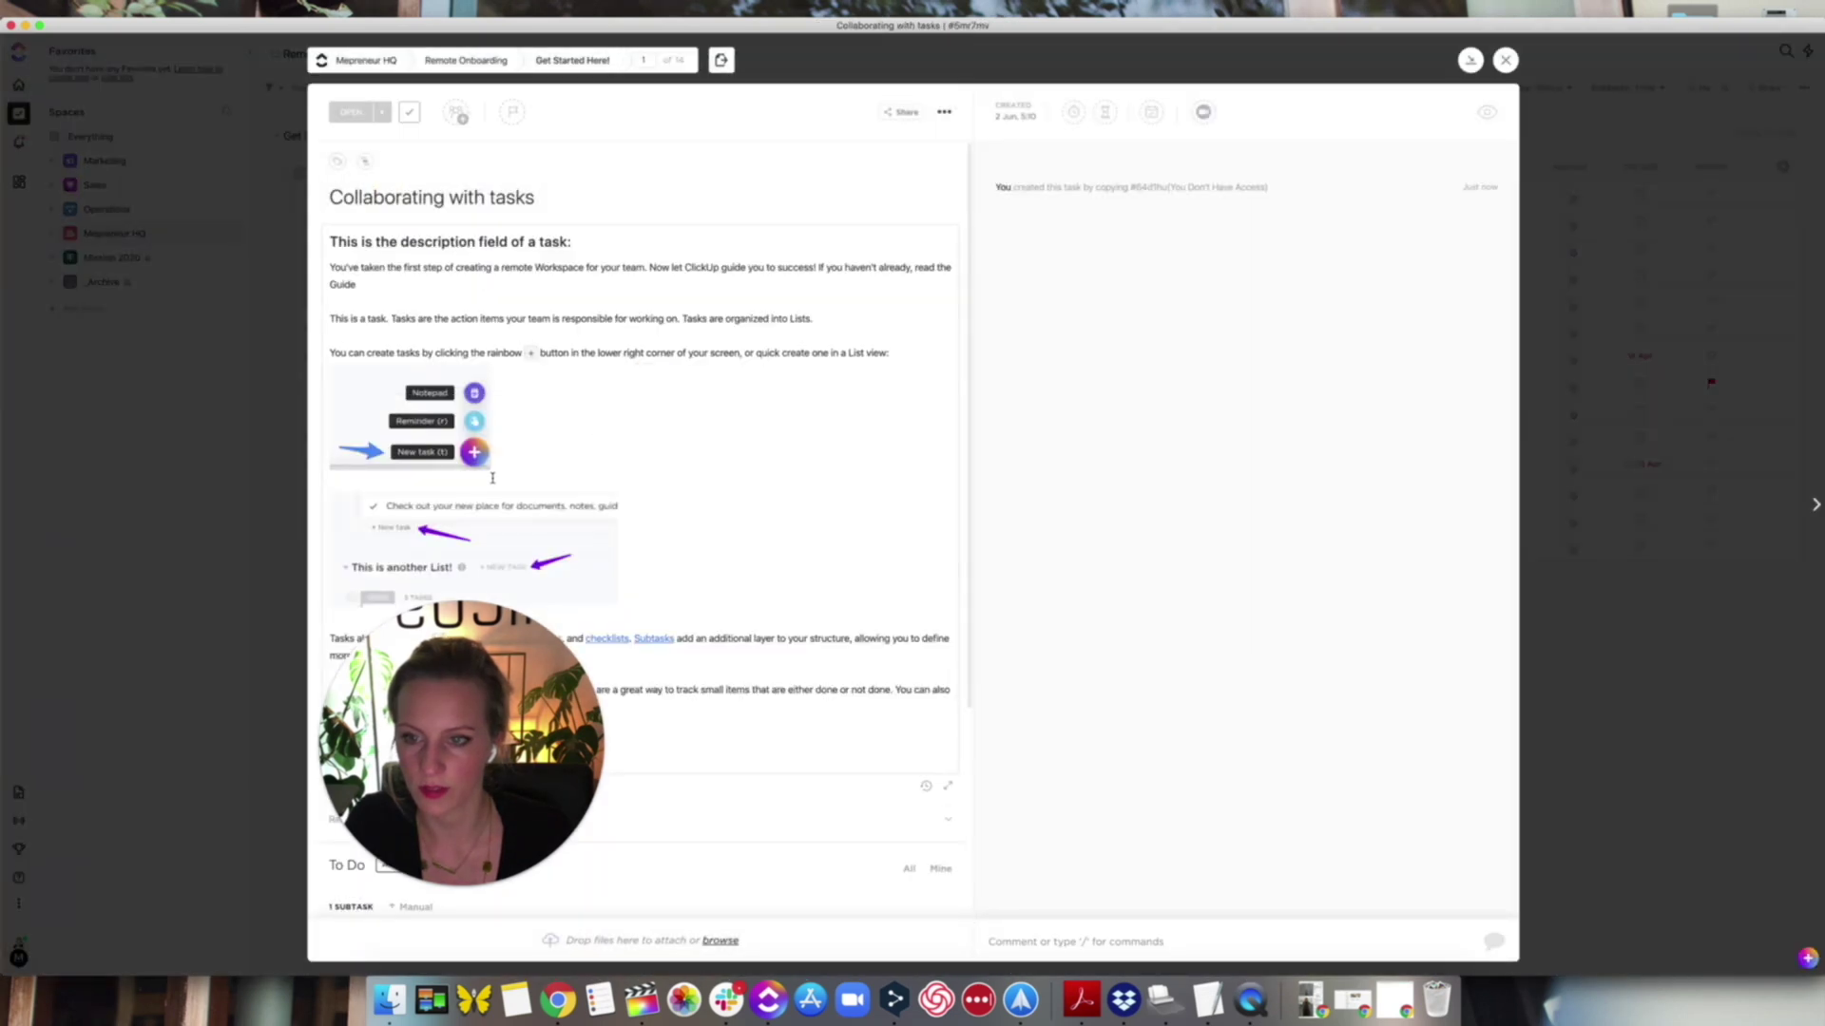
scroll(475, 300, down, 5)
drag(456, 649, 149, 629)
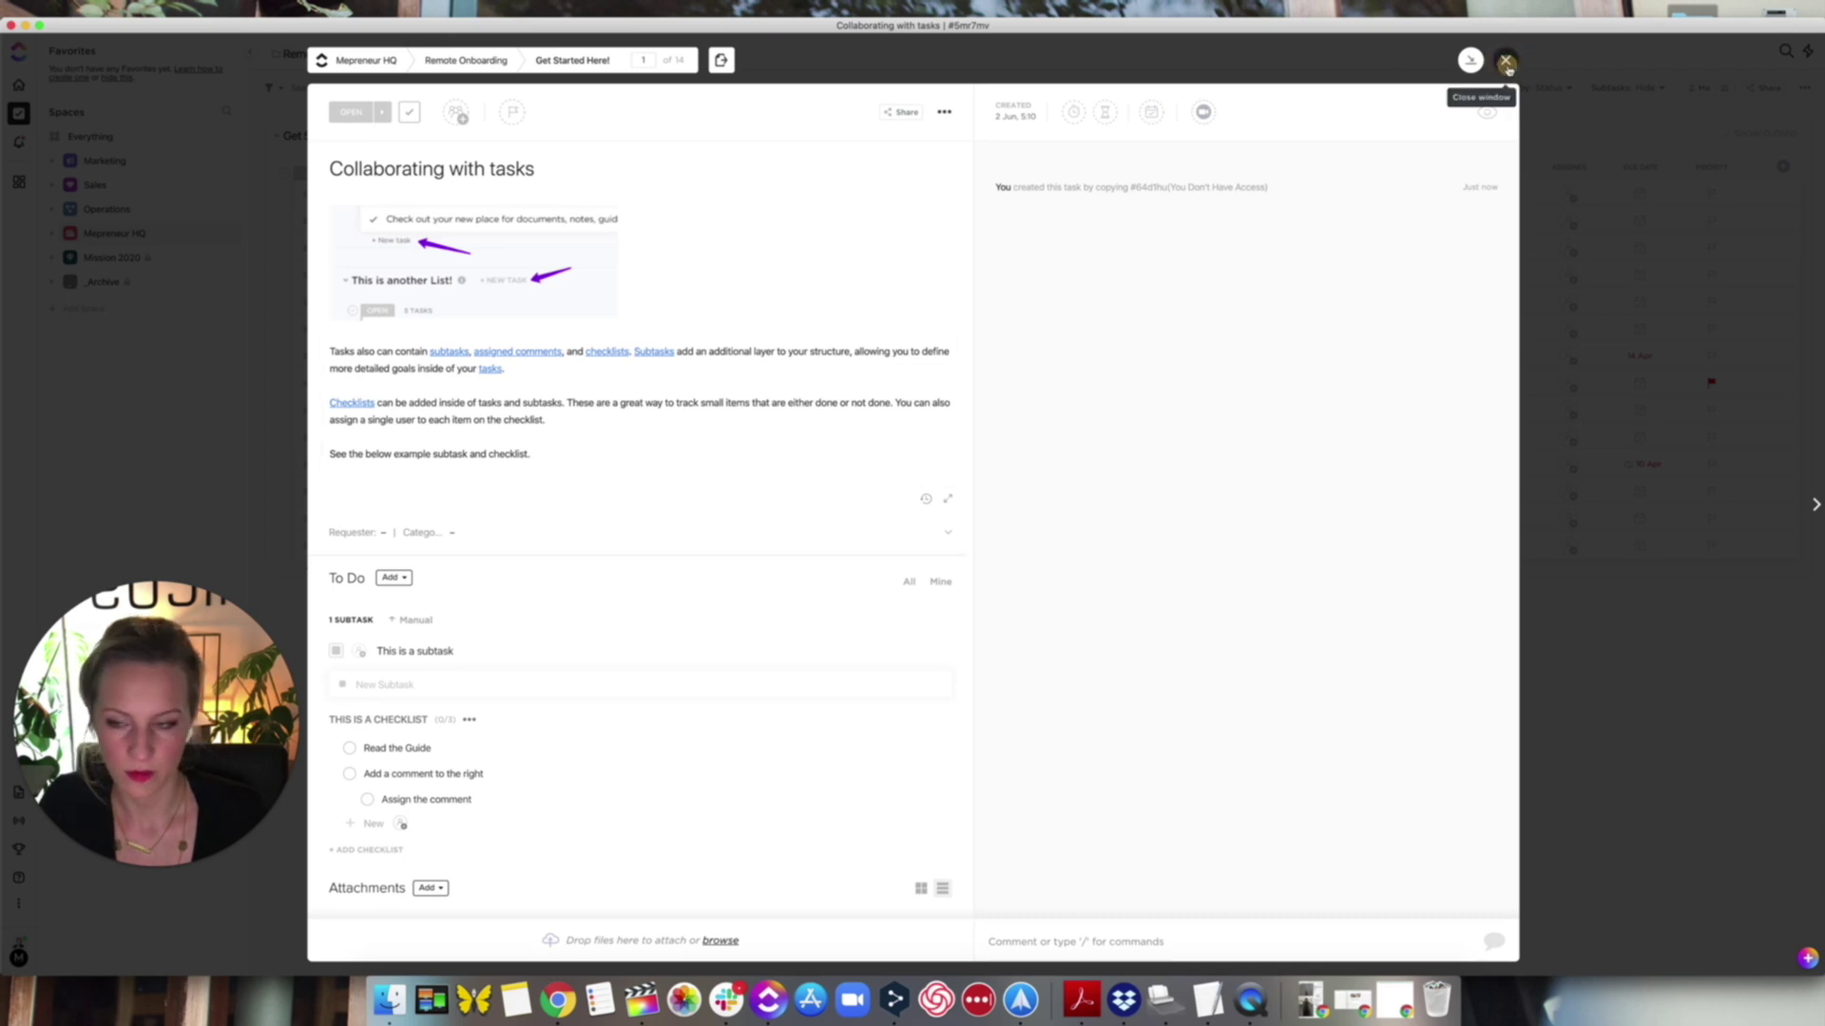
- Close the Collaborating with tasks task and view the Remote Onboarding folder as a Board and as a Calendar
click(1503, 64)
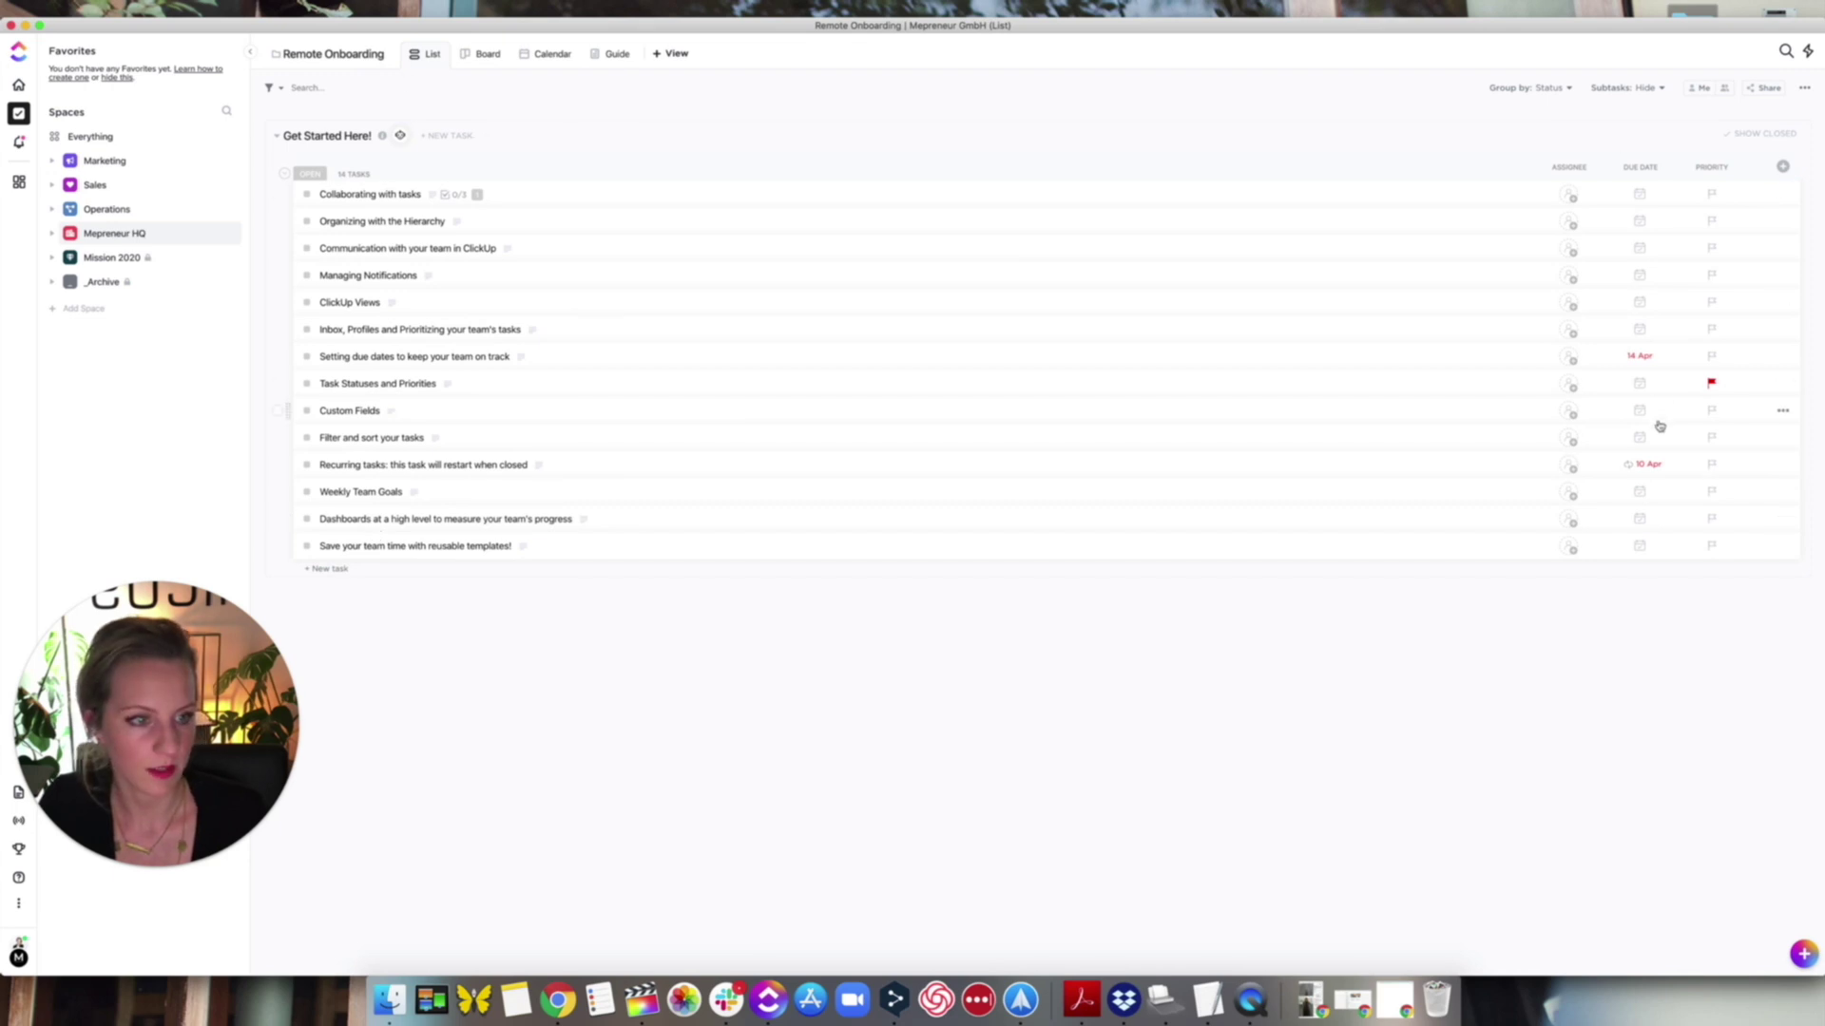
click(463, 57)
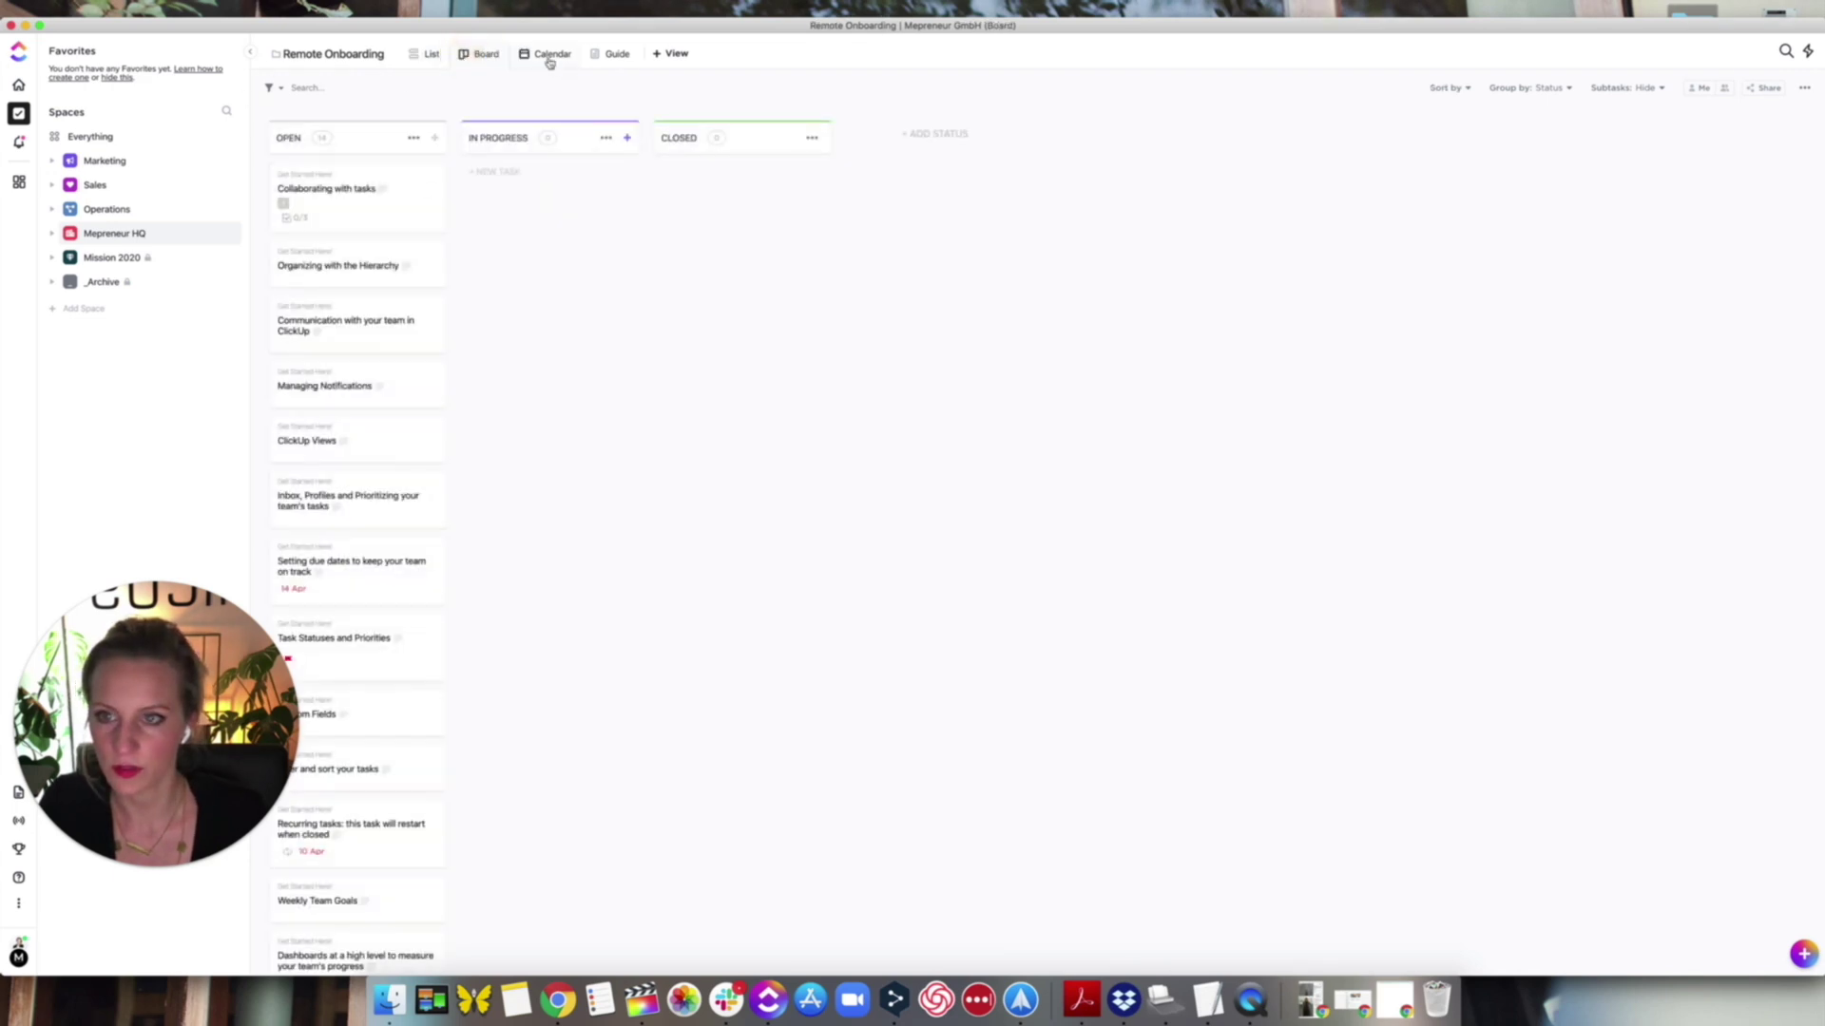
click(545, 55)
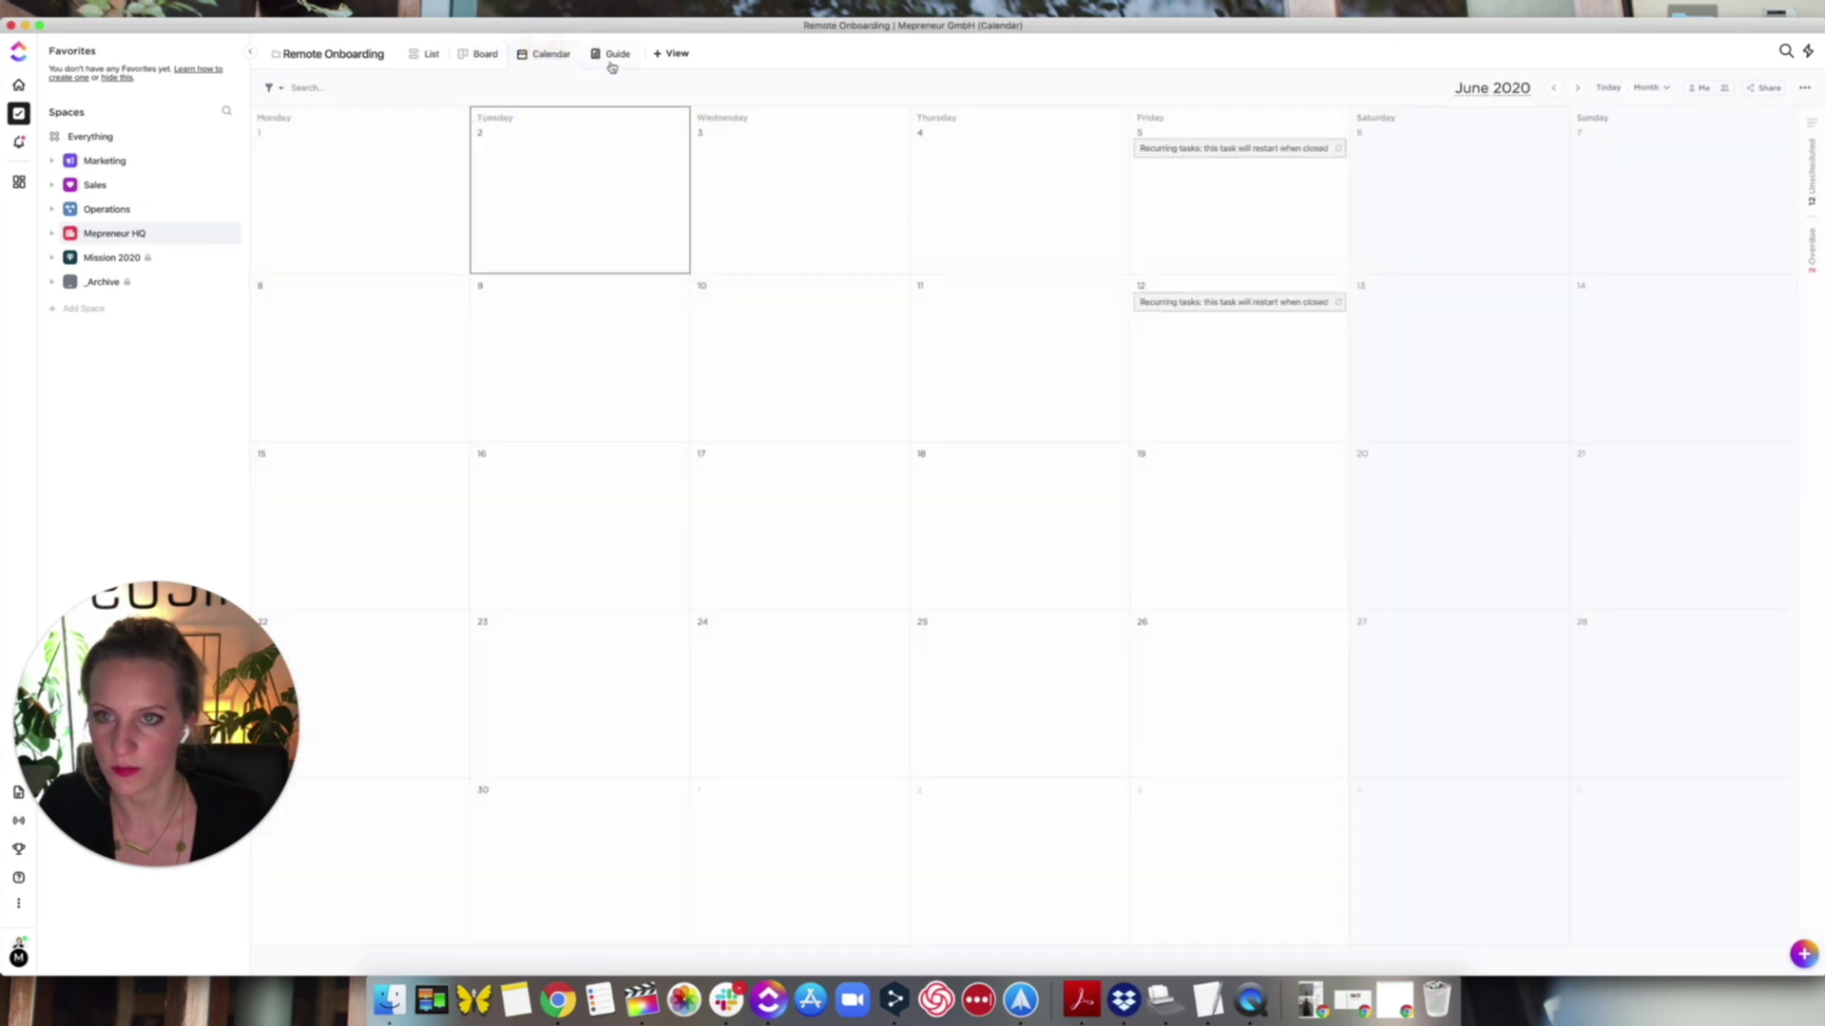
- Read the Remote Onboarding Guide and browse its ClickApps, Due dates, Team Goals, Nested Page, Company Resources and Vacation/PTO policy pages
click(611, 57)
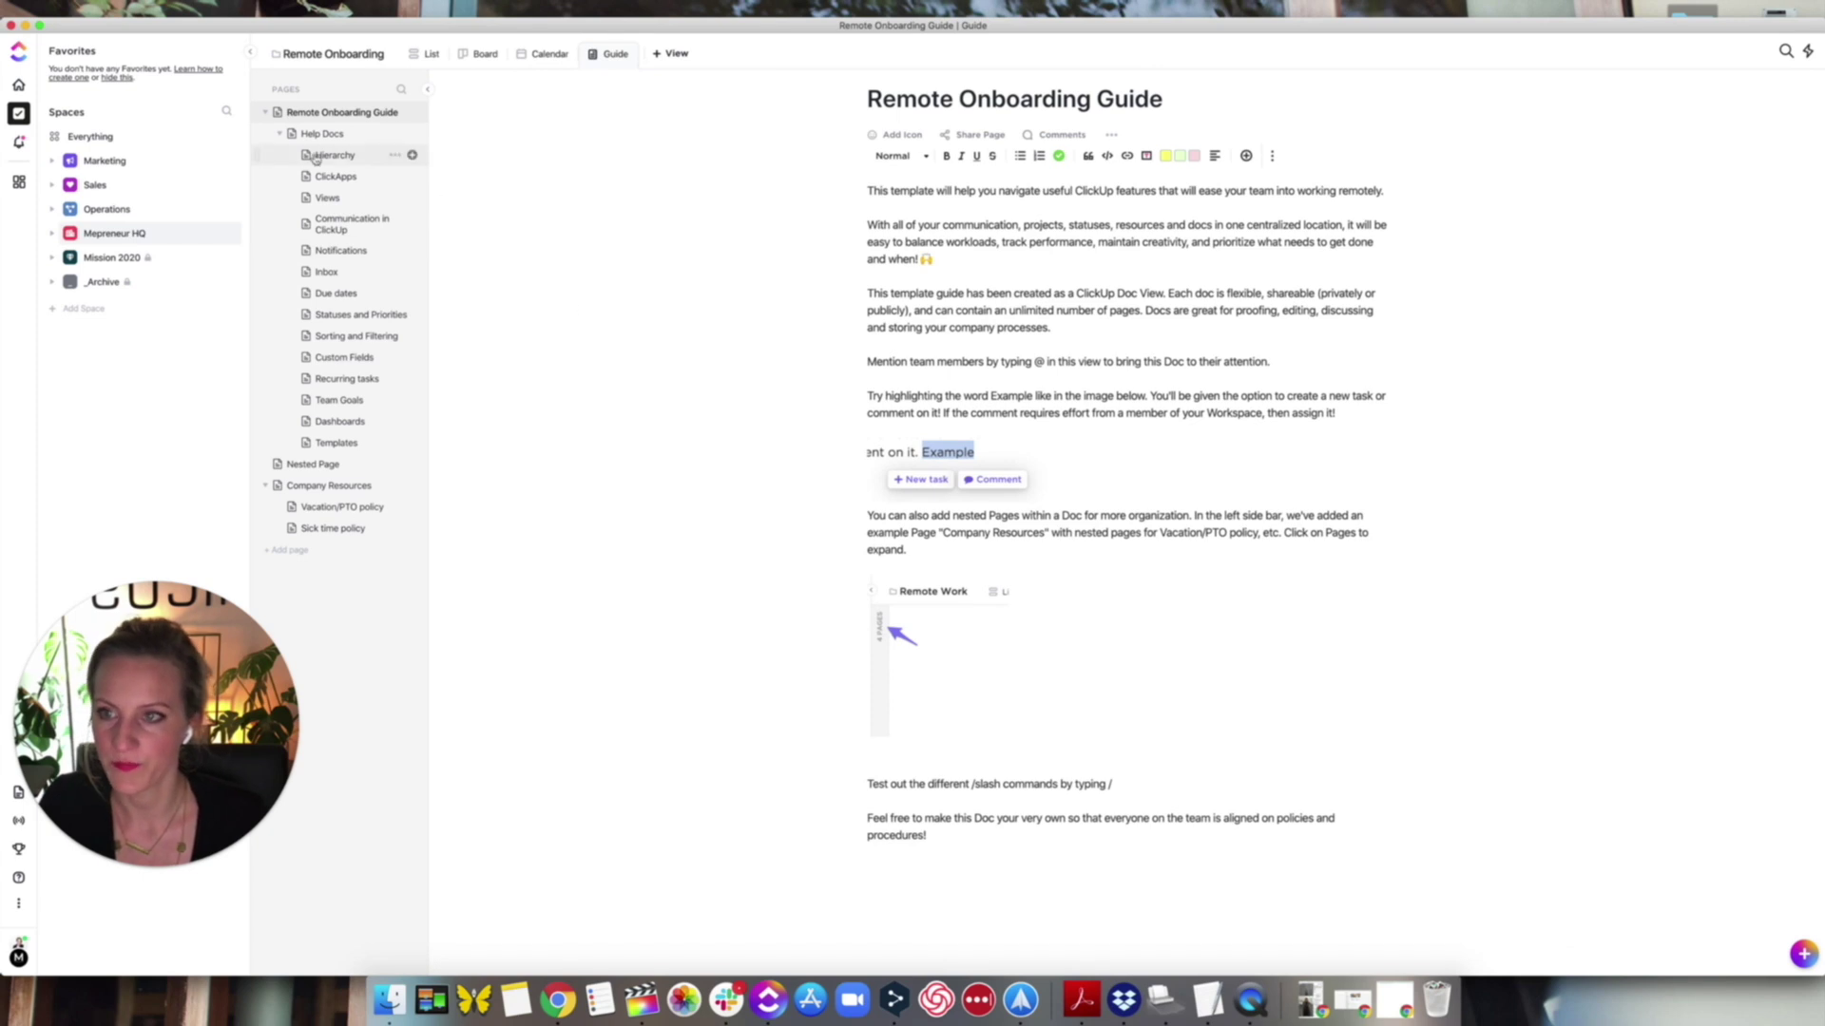
scroll(955, 567, down, 1)
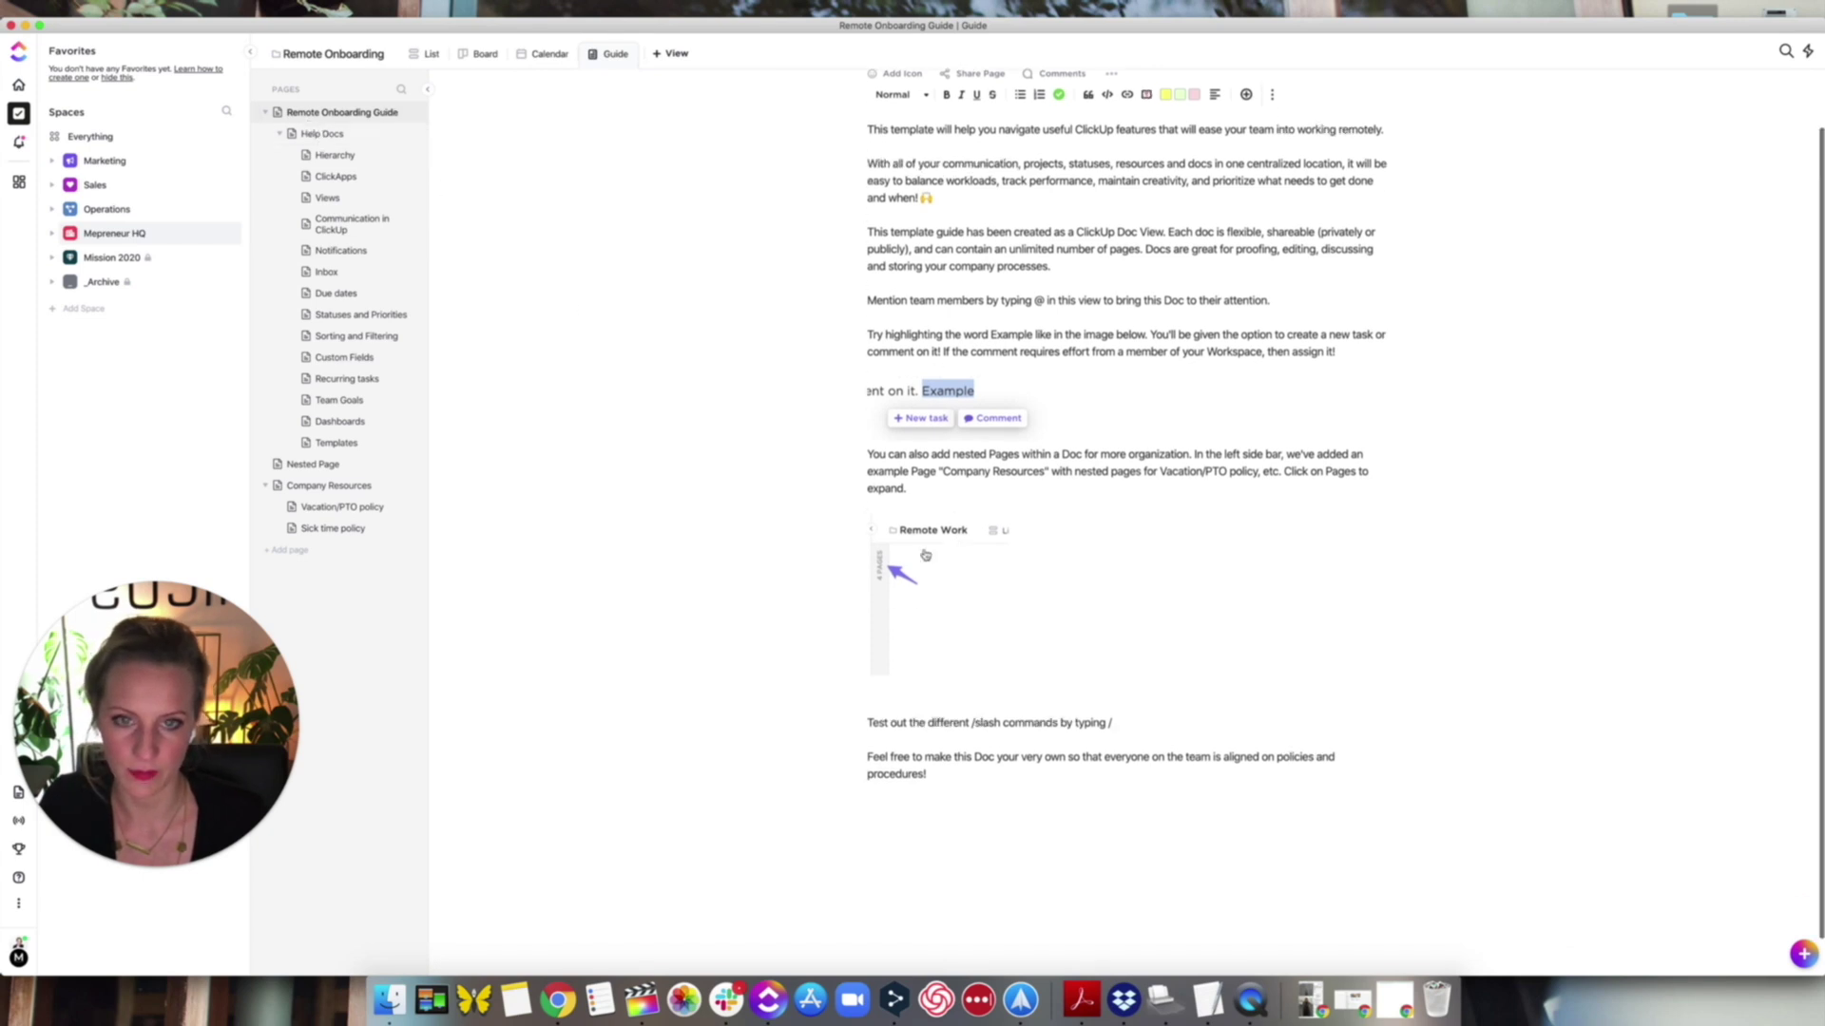
click(331, 180)
click(335, 293)
click(339, 400)
click(313, 464)
click(314, 485)
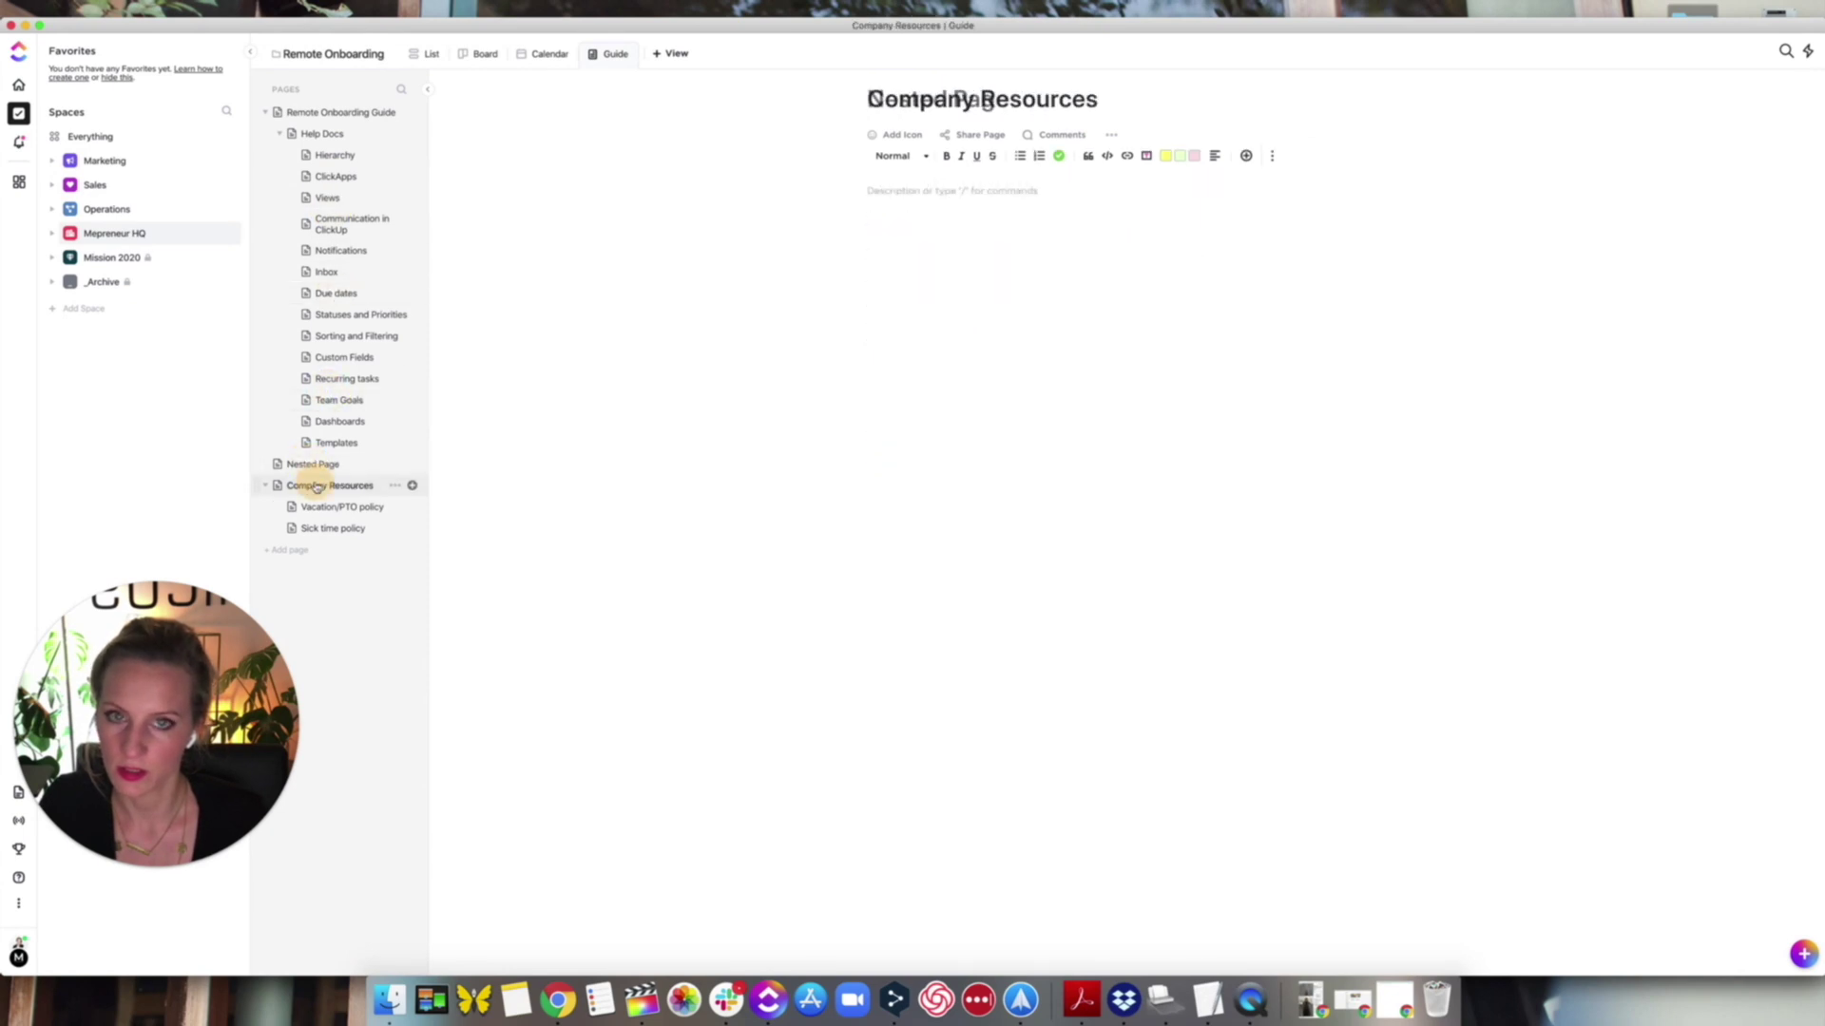
click(319, 507)
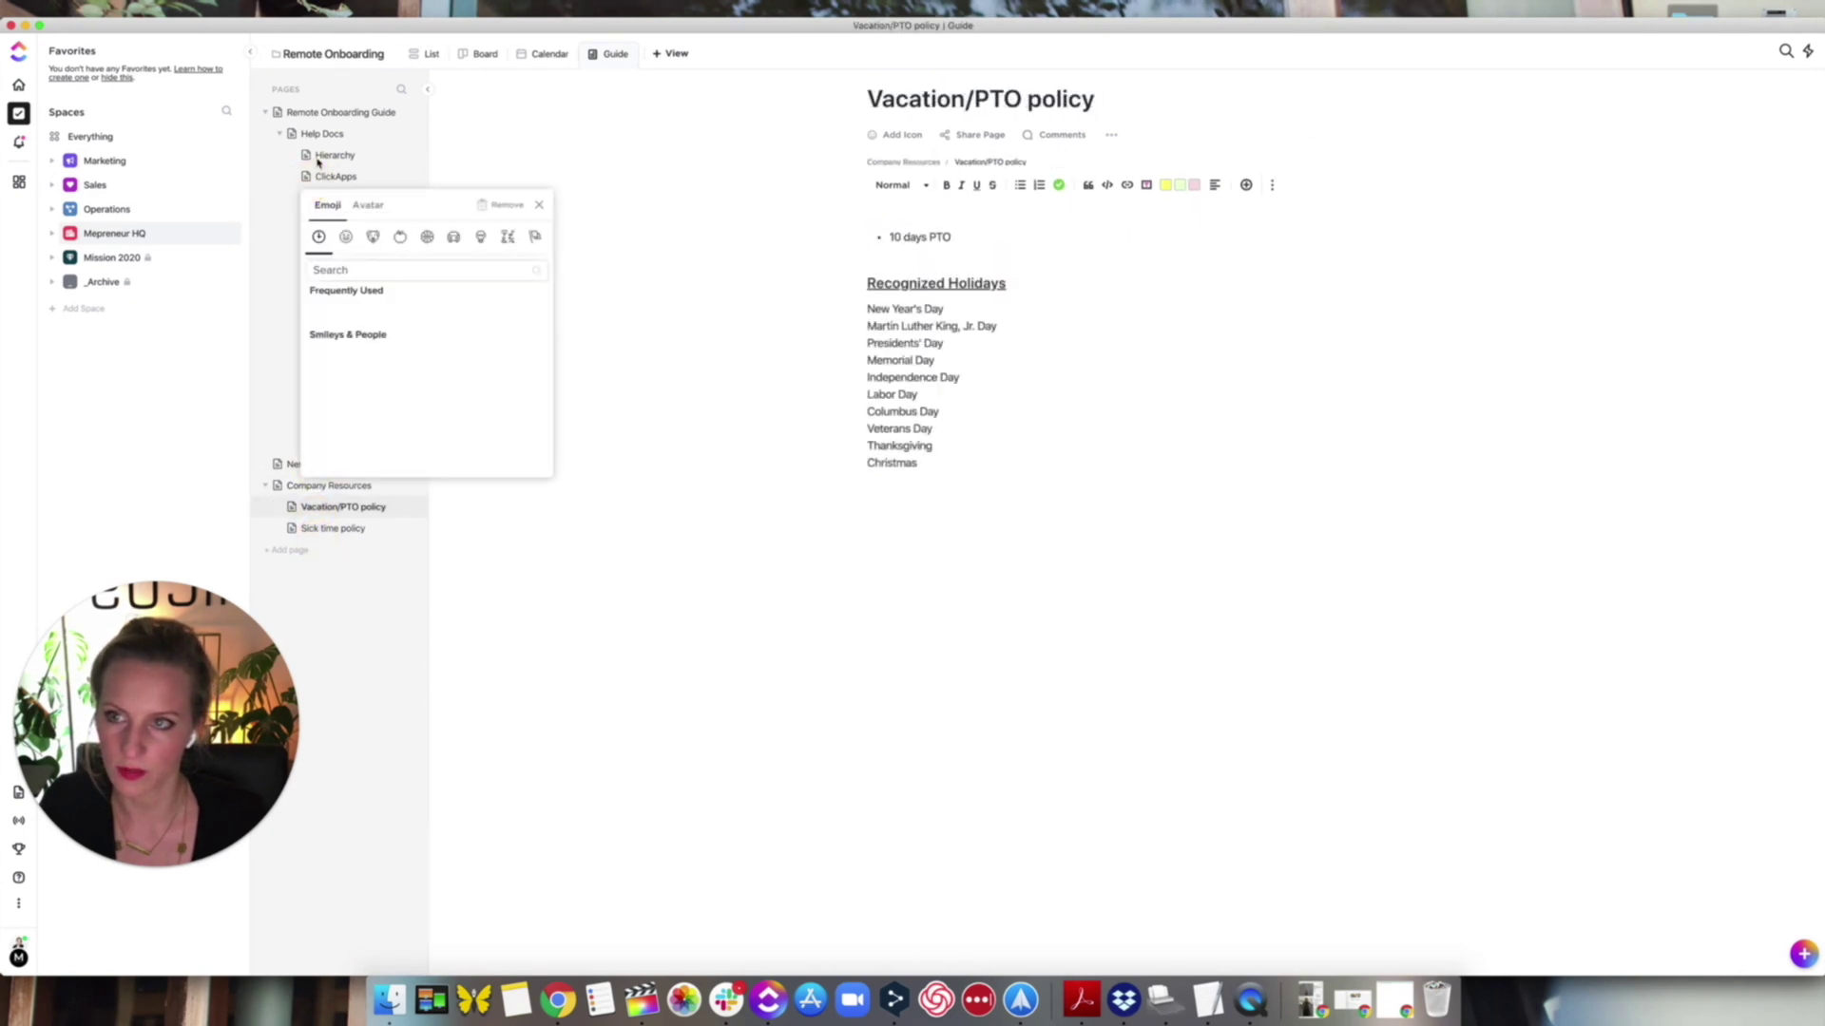
- Look through the guide's Communication in ClickUp, Statuses and Priorities and Recurring tasks pages, and return to the folder's List view
click(335, 225)
click(337, 314)
click(342, 378)
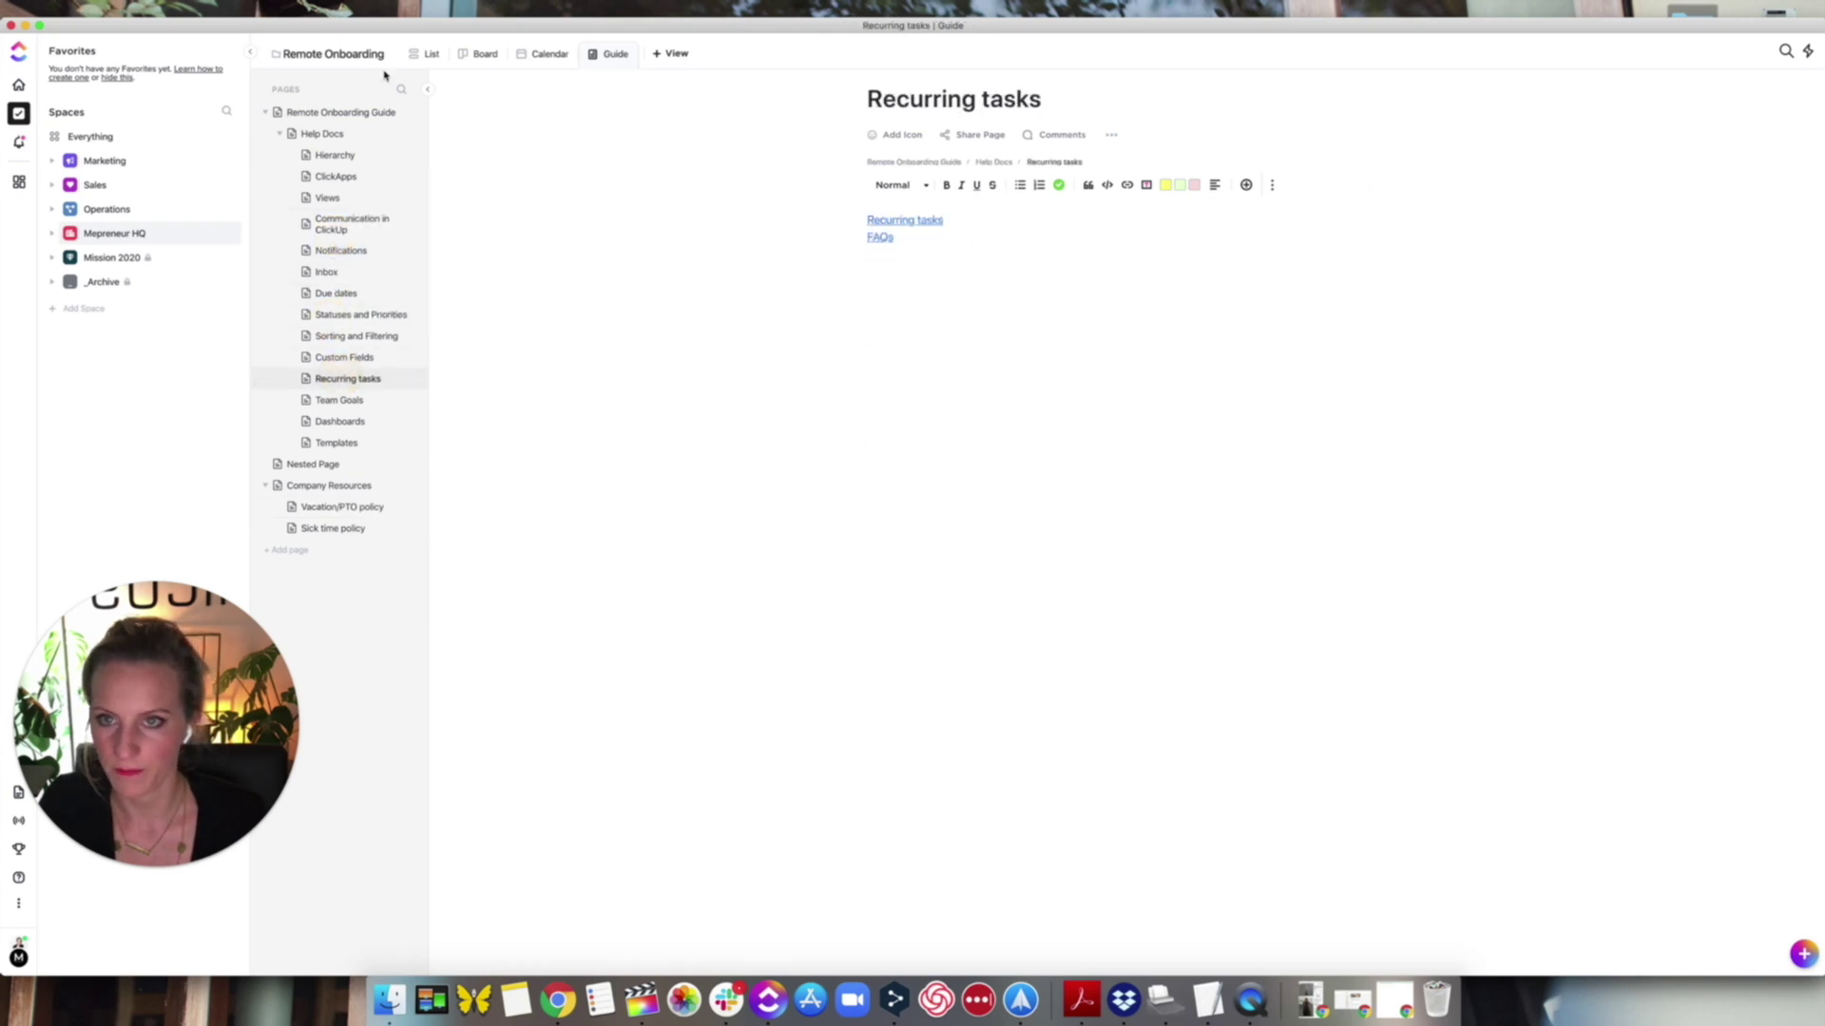
click(423, 54)
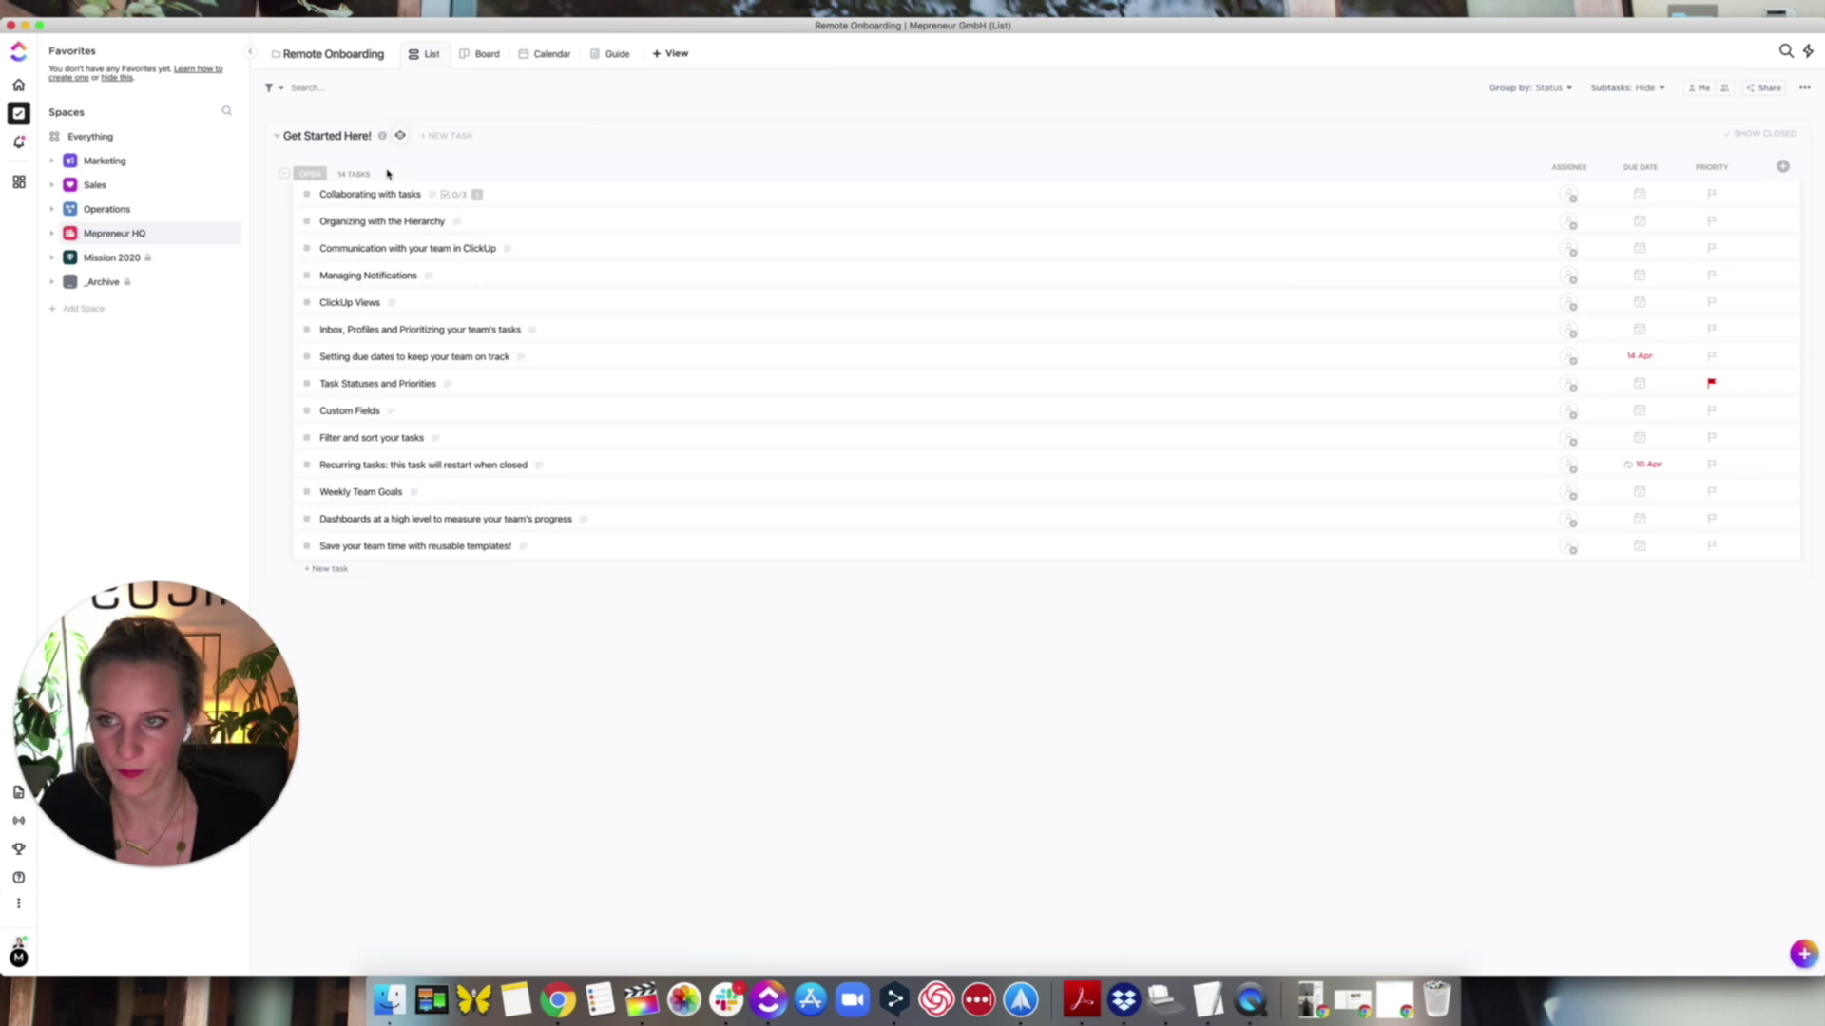